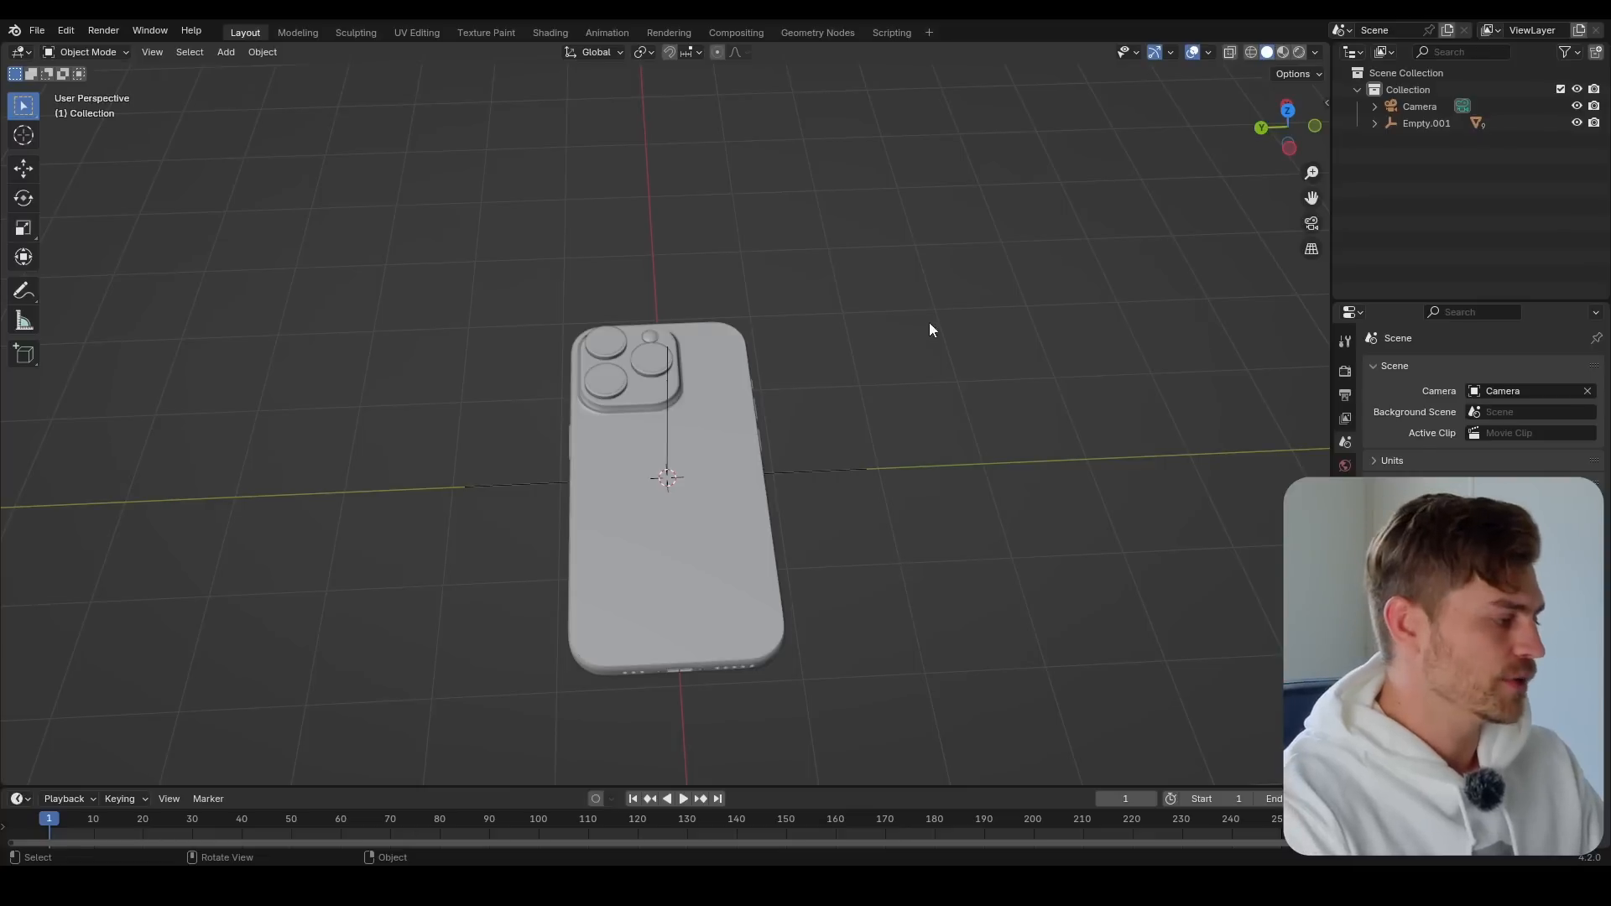
# Turn on the Screencast Keys overlay in the 3D viewport
pyautogui.moveTo(932, 327); pyautogui.dragTo(756, 384, button='middle')
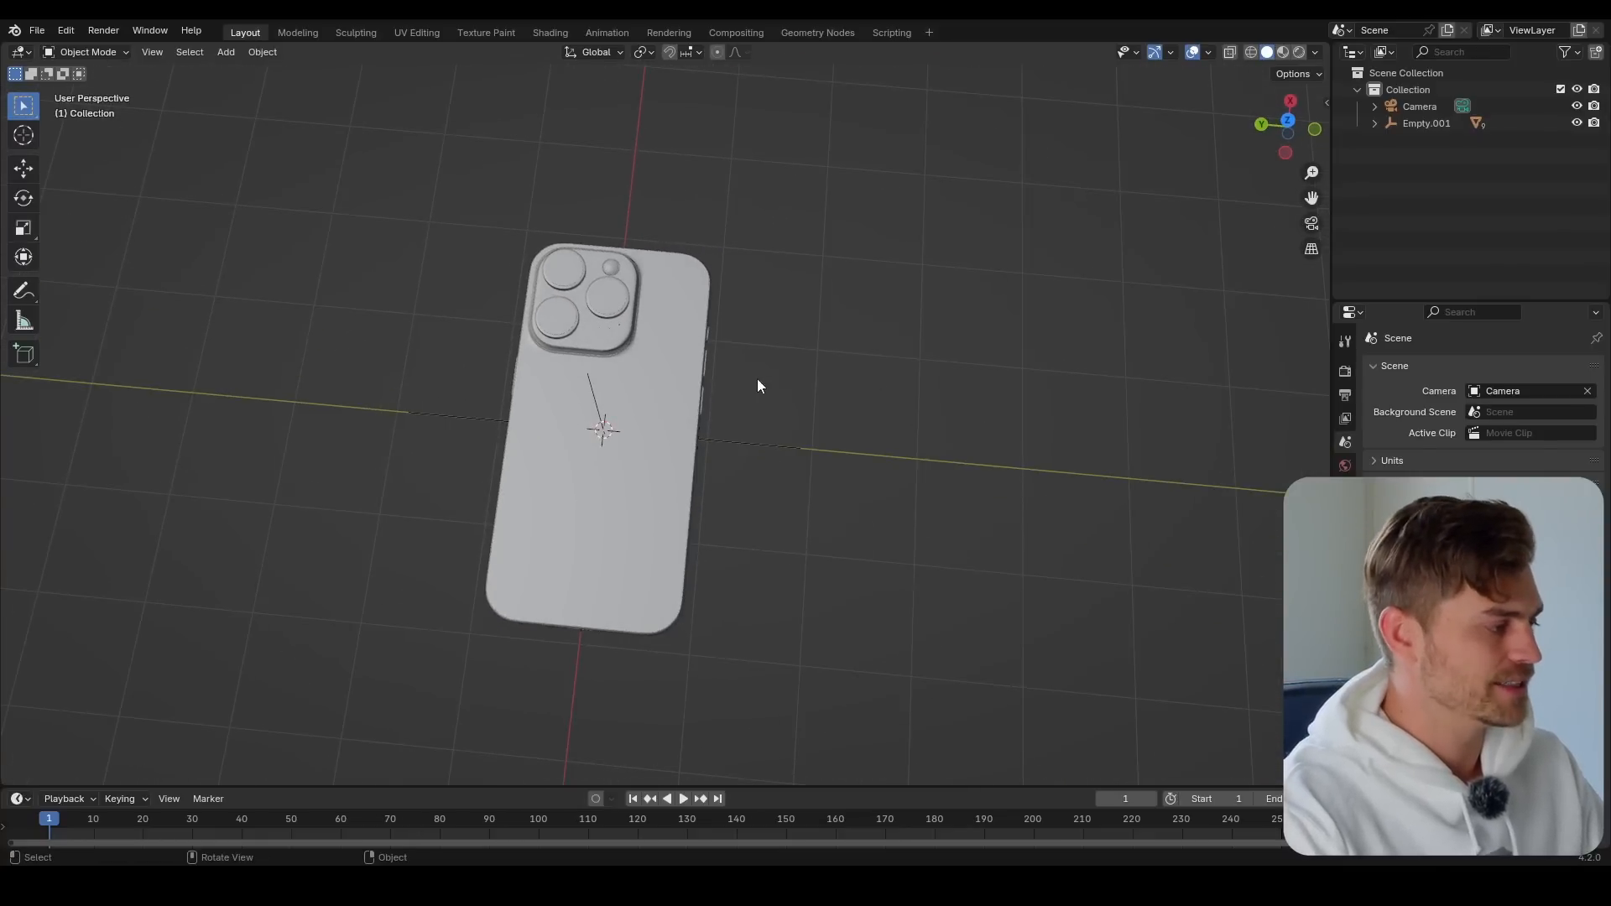
pyautogui.hotkey('shift', 'a')
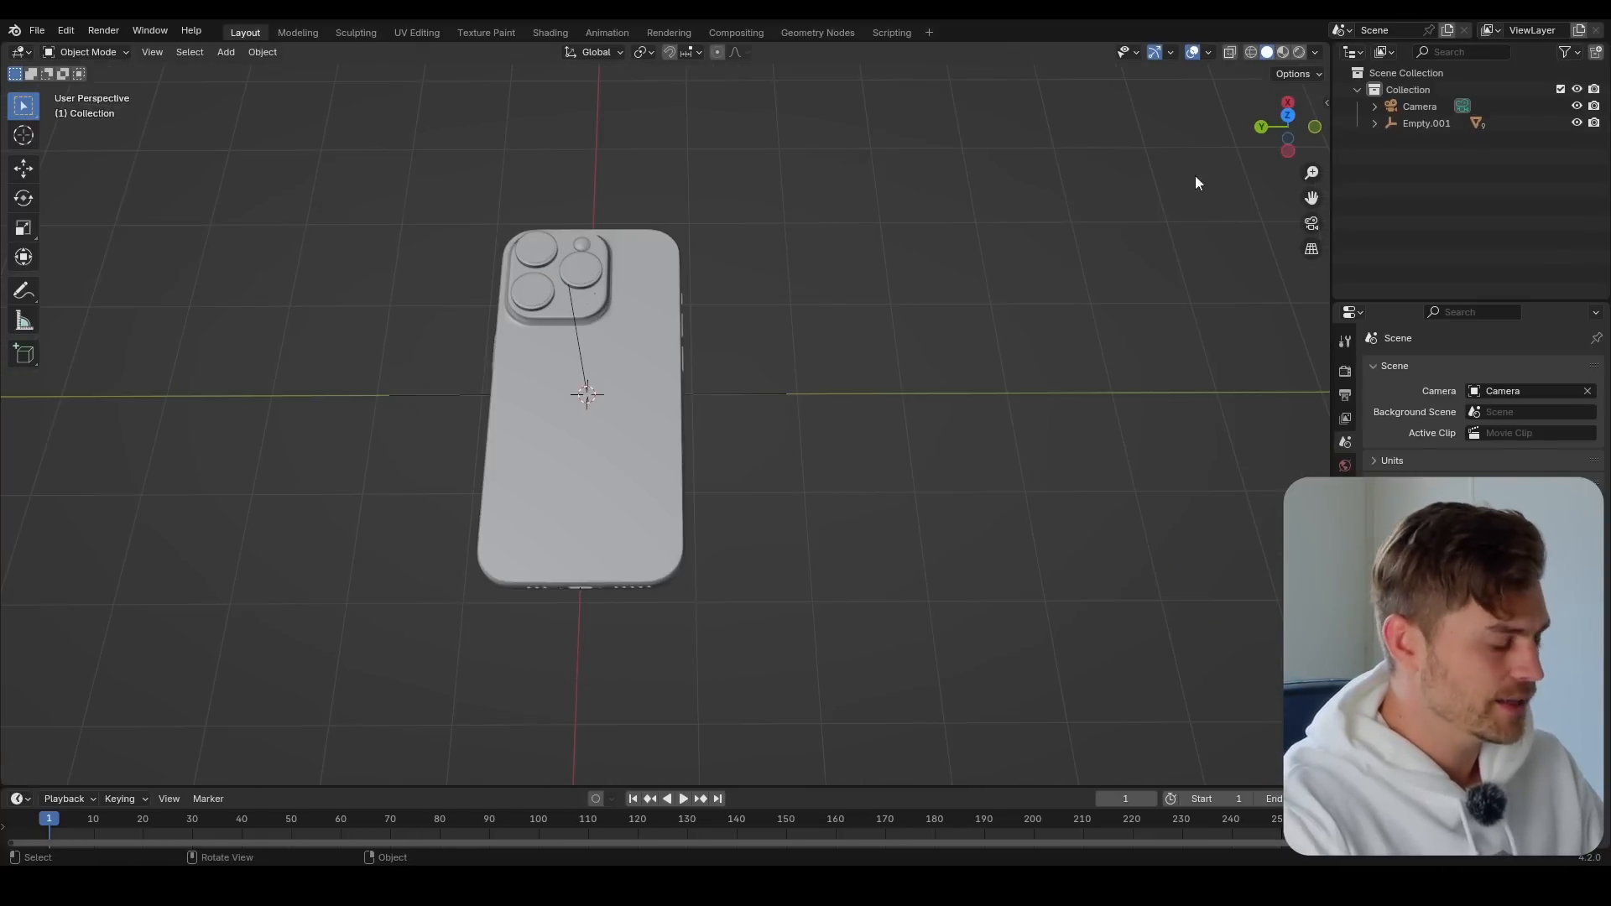
pyautogui.press('n')
pyautogui.click(1320, 252)
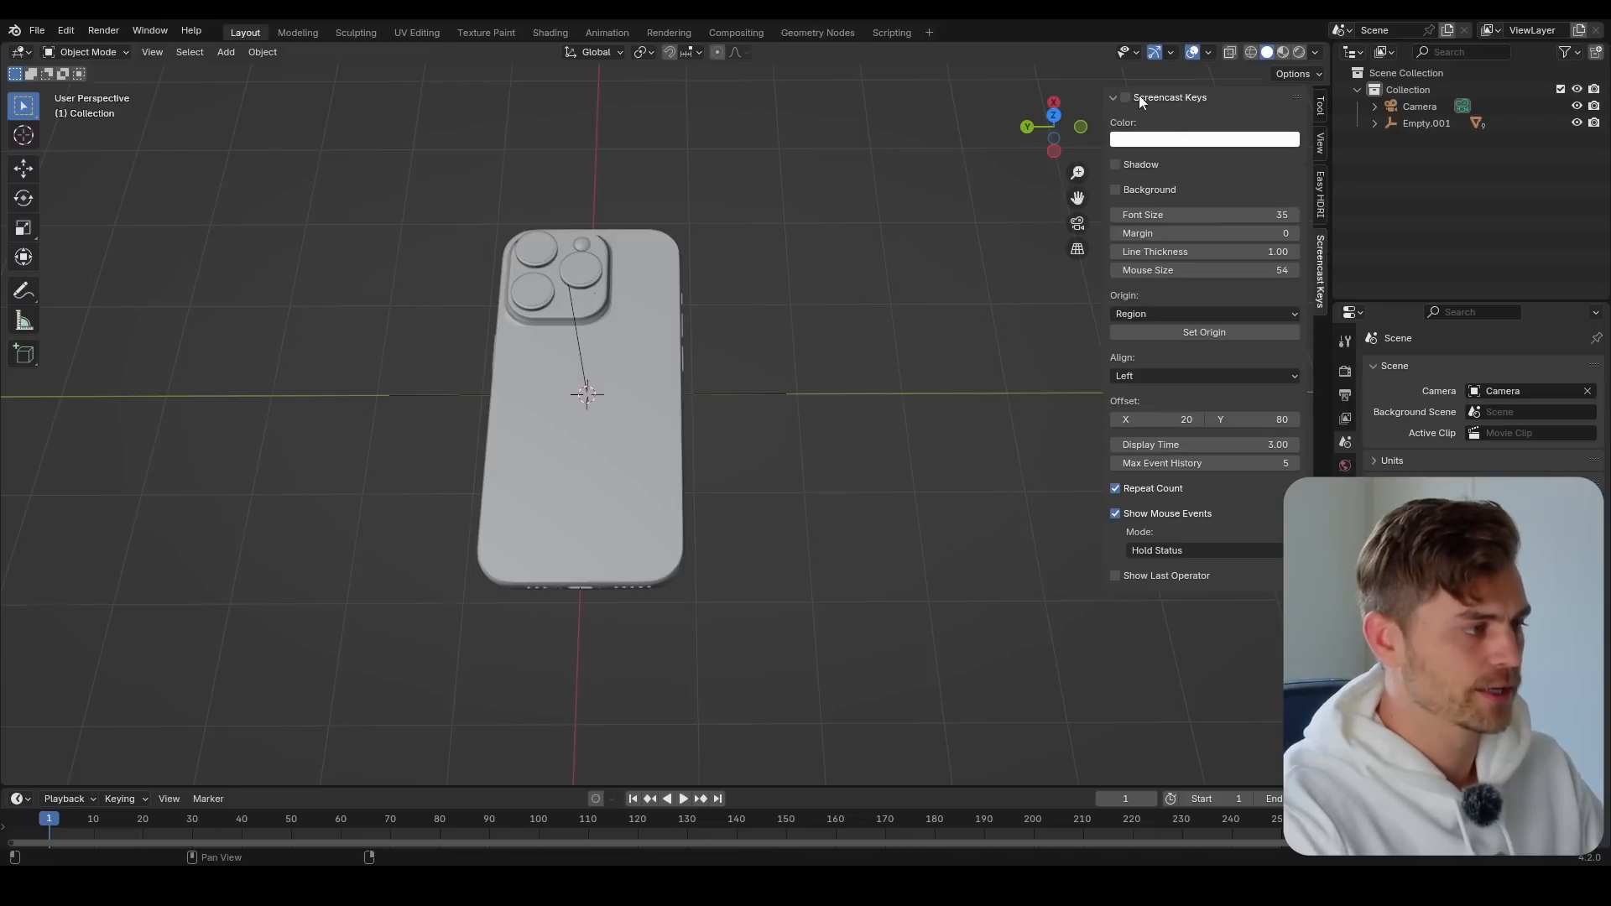
pyautogui.press('n')
# Add an ico sphere, place it beside the phone along the Y axis, and give it a level 2 Subdivision modifier
pyautogui.hotkey('shift', 'a')
pyautogui.moveTo(829, 220)
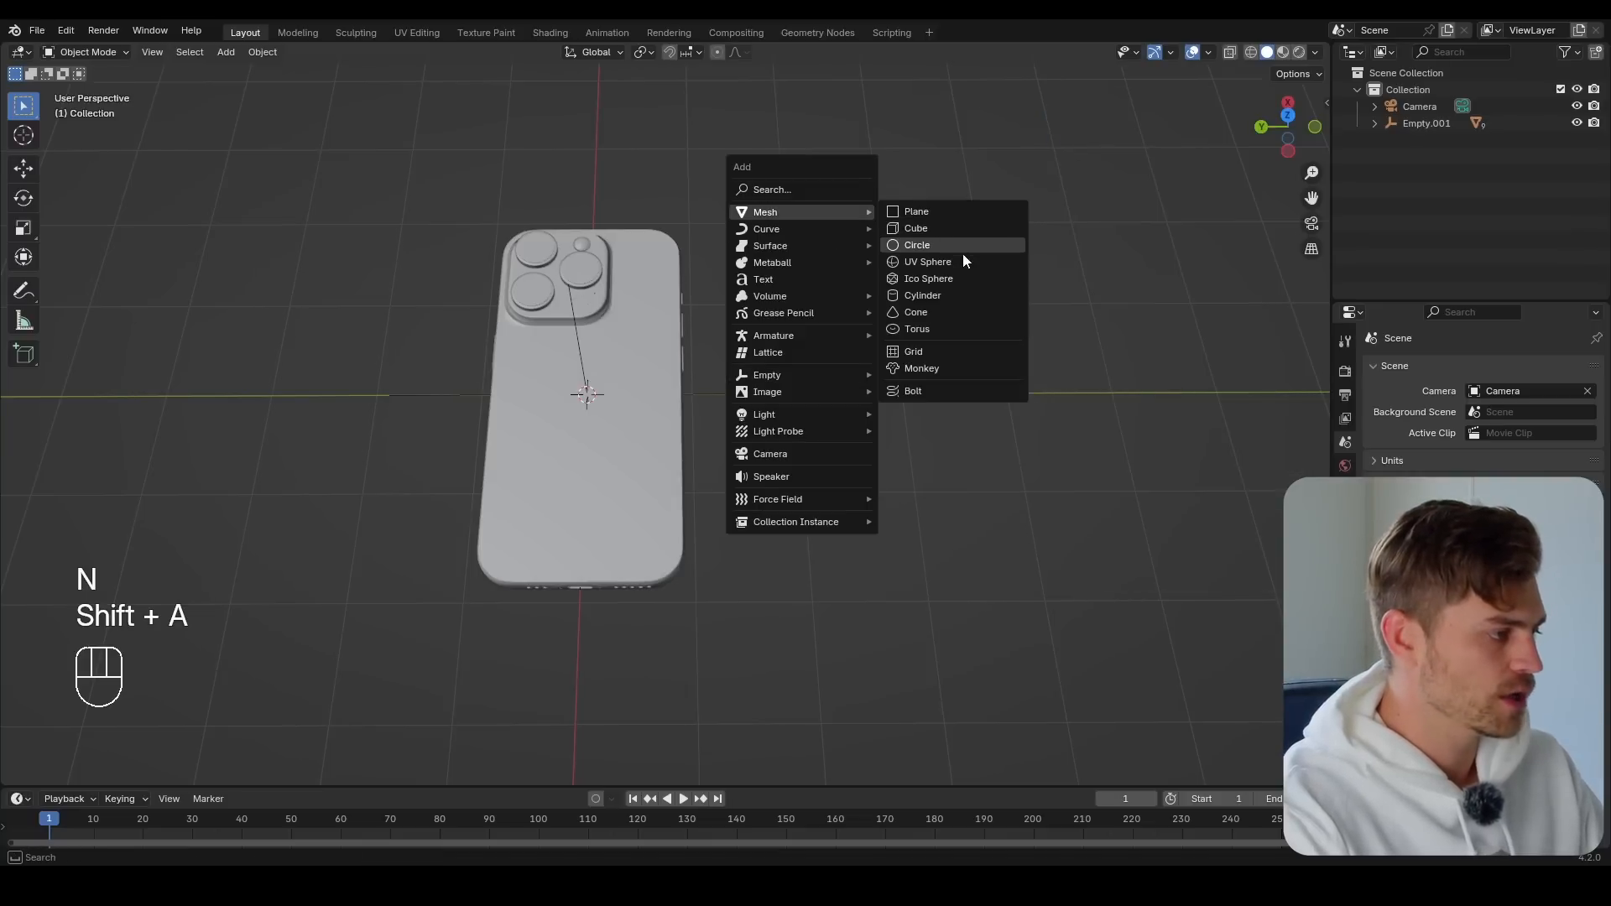
pyautogui.click(964, 277)
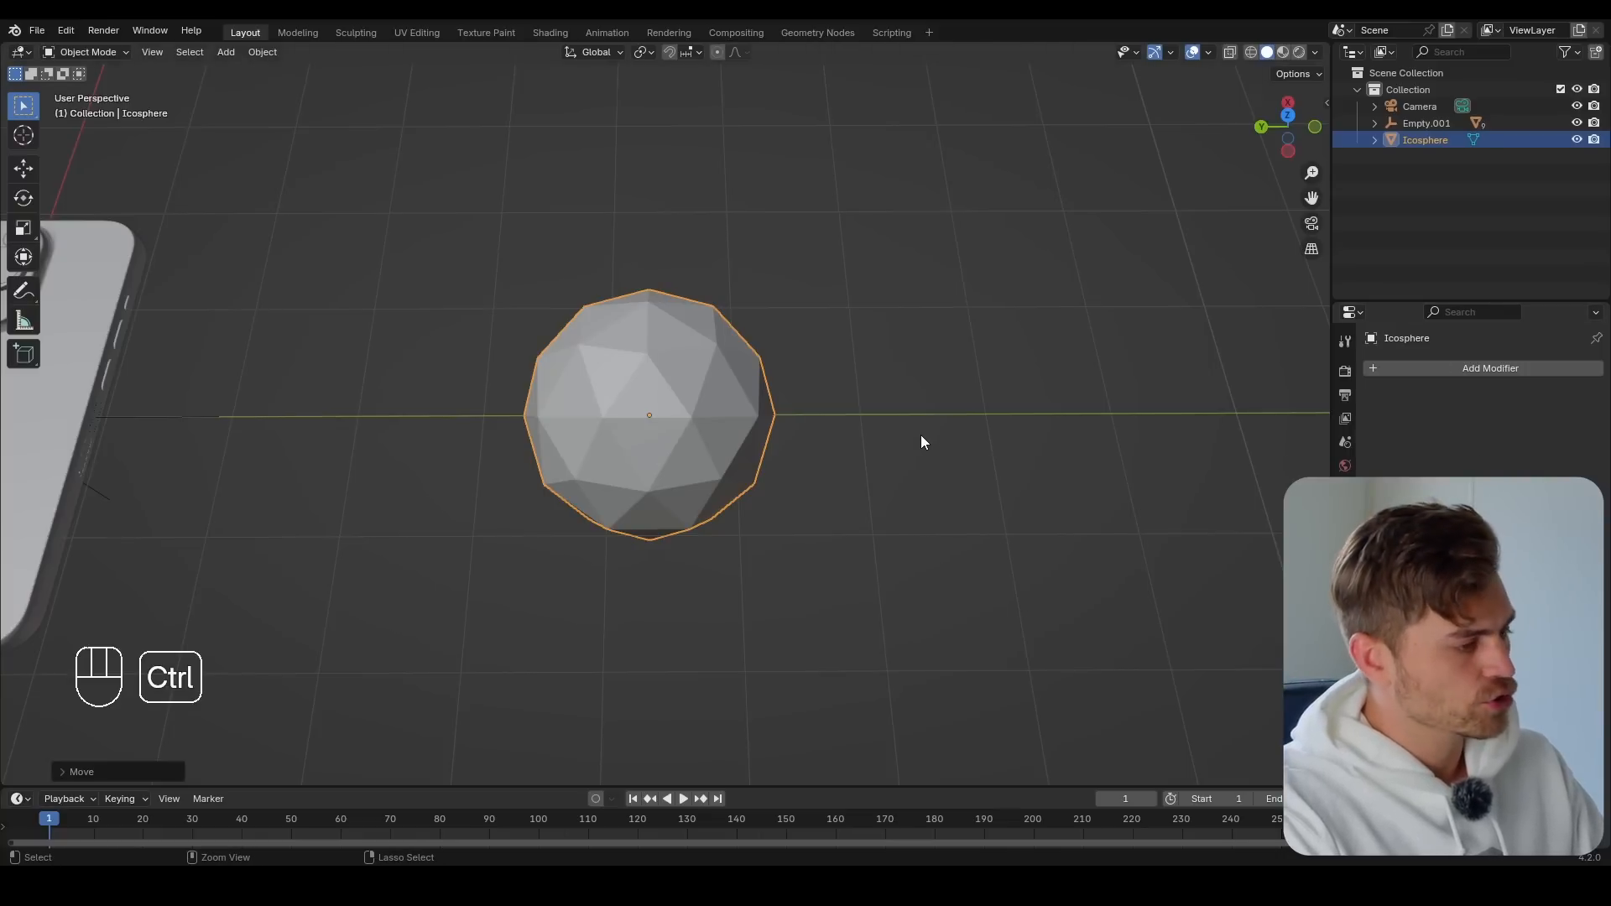
pyautogui.hotkey('ctrl', '2')
# Add a Displace modifier to the ico sphere after its Subdivision modifier
pyautogui.click(1491, 368)
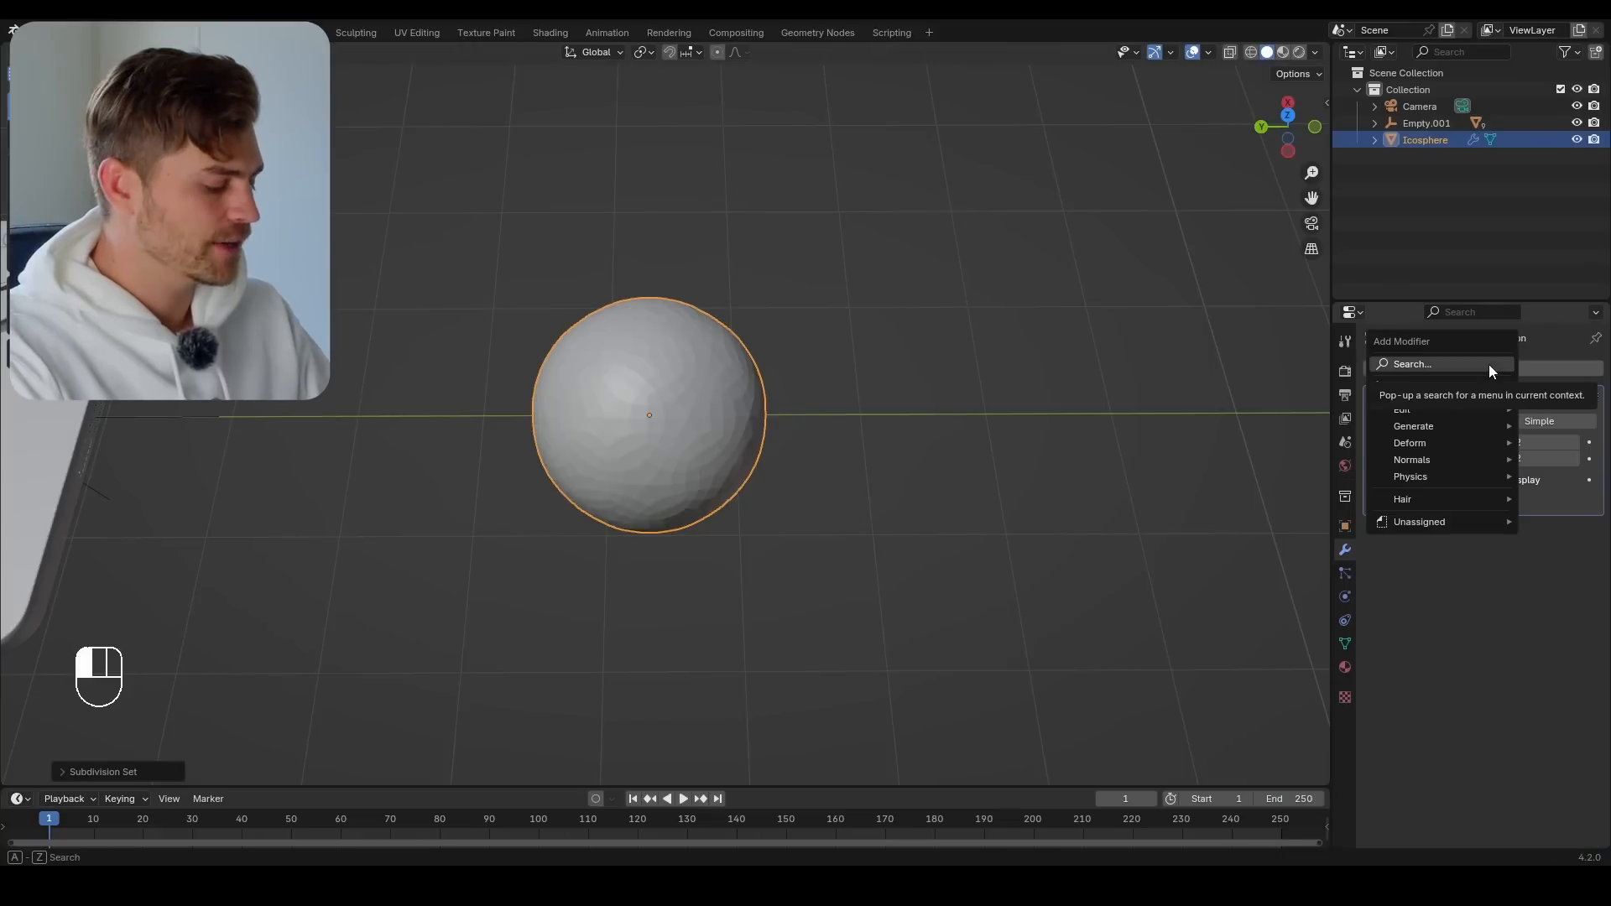
pyautogui.click(1491, 367)
pyautogui.write('displ')
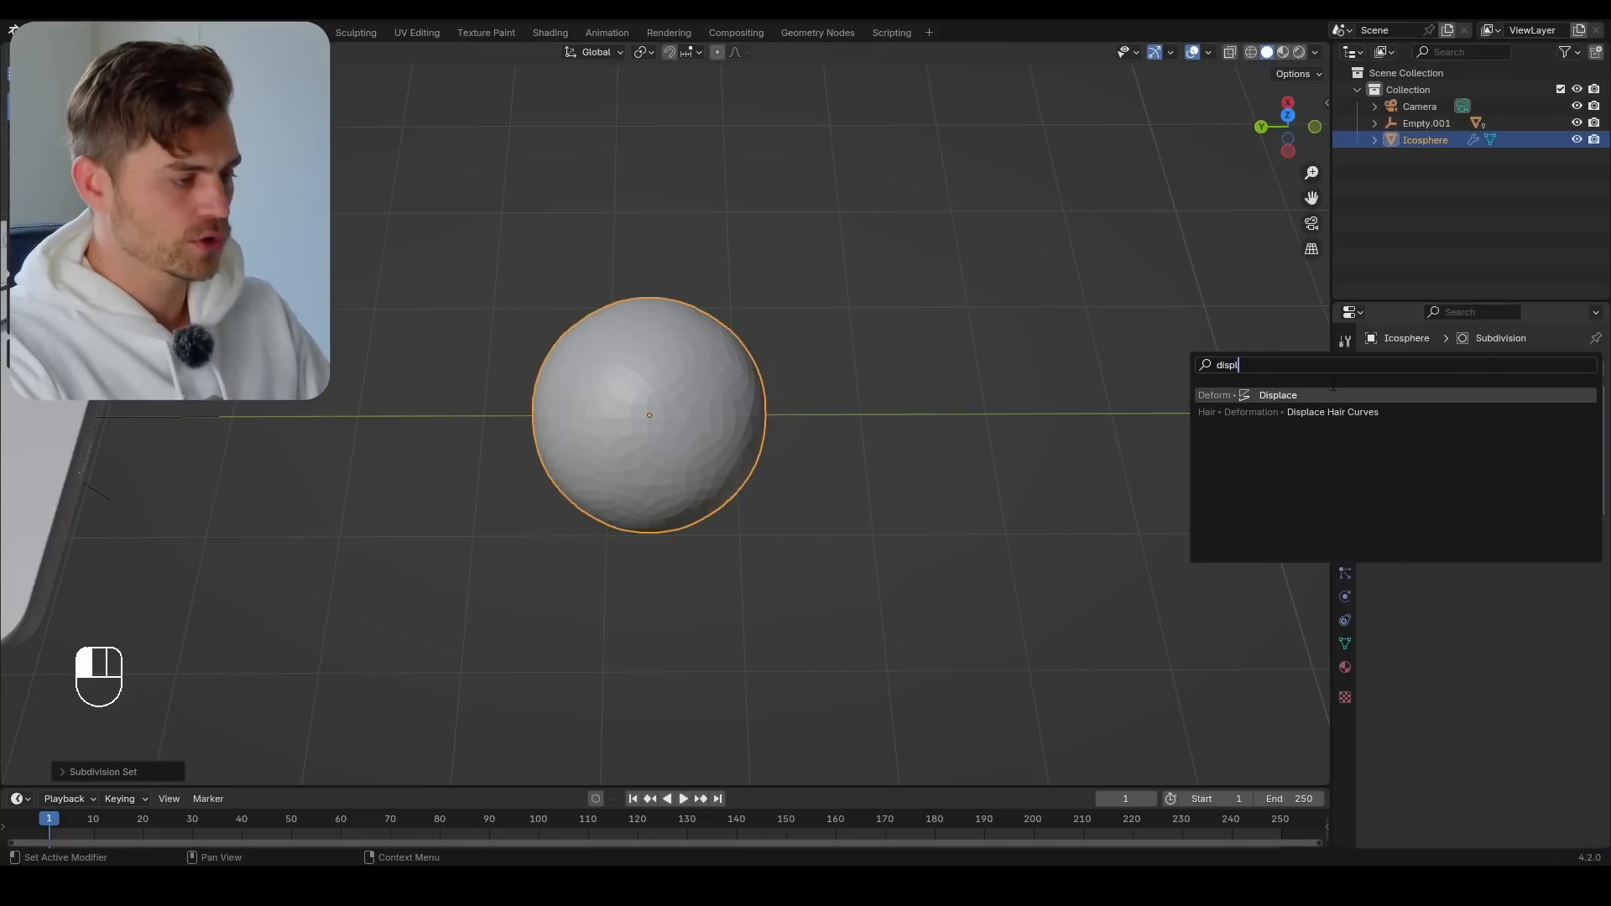
pyautogui.press('Return')
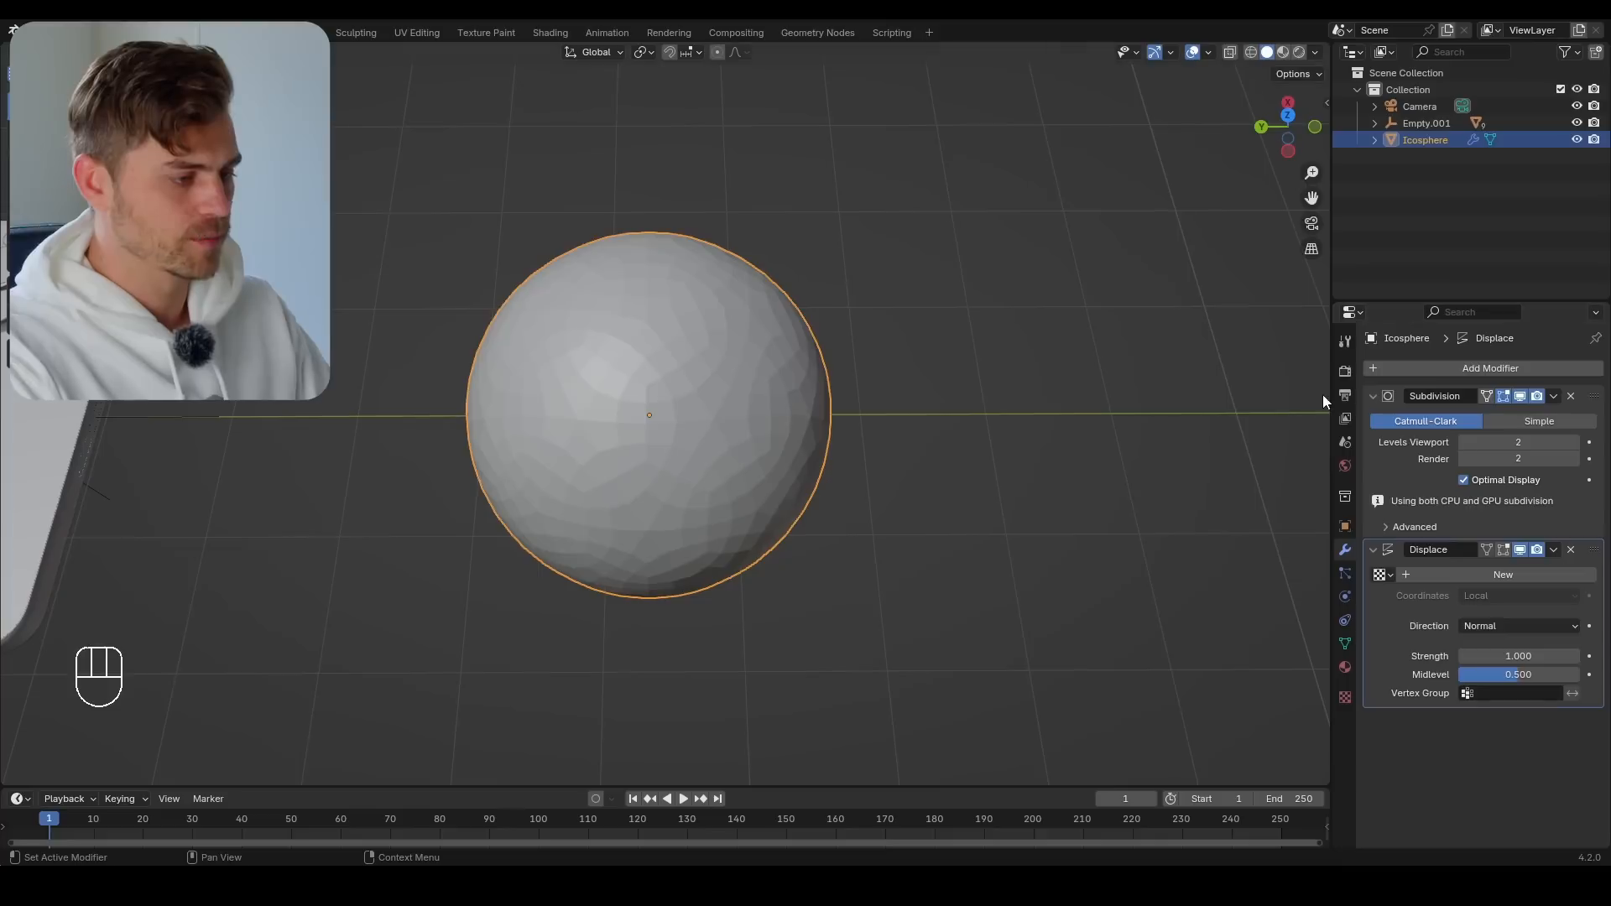
# Create a new texture for the Displace modifier and set its type to Clouds
pyautogui.click(1504, 576)
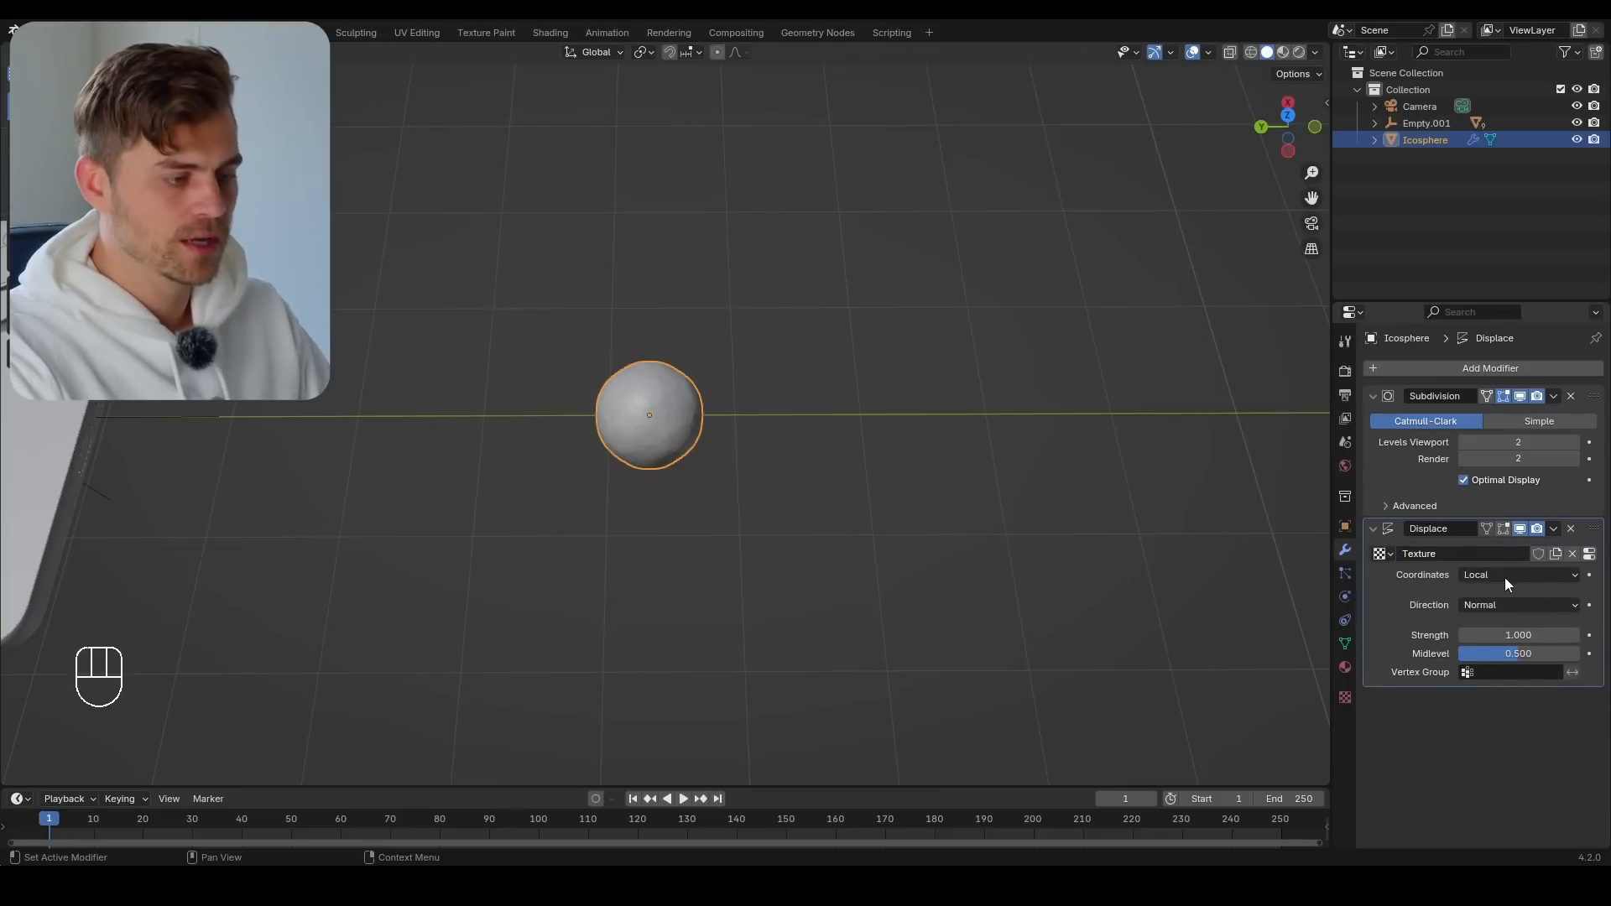
pyautogui.click(1589, 554)
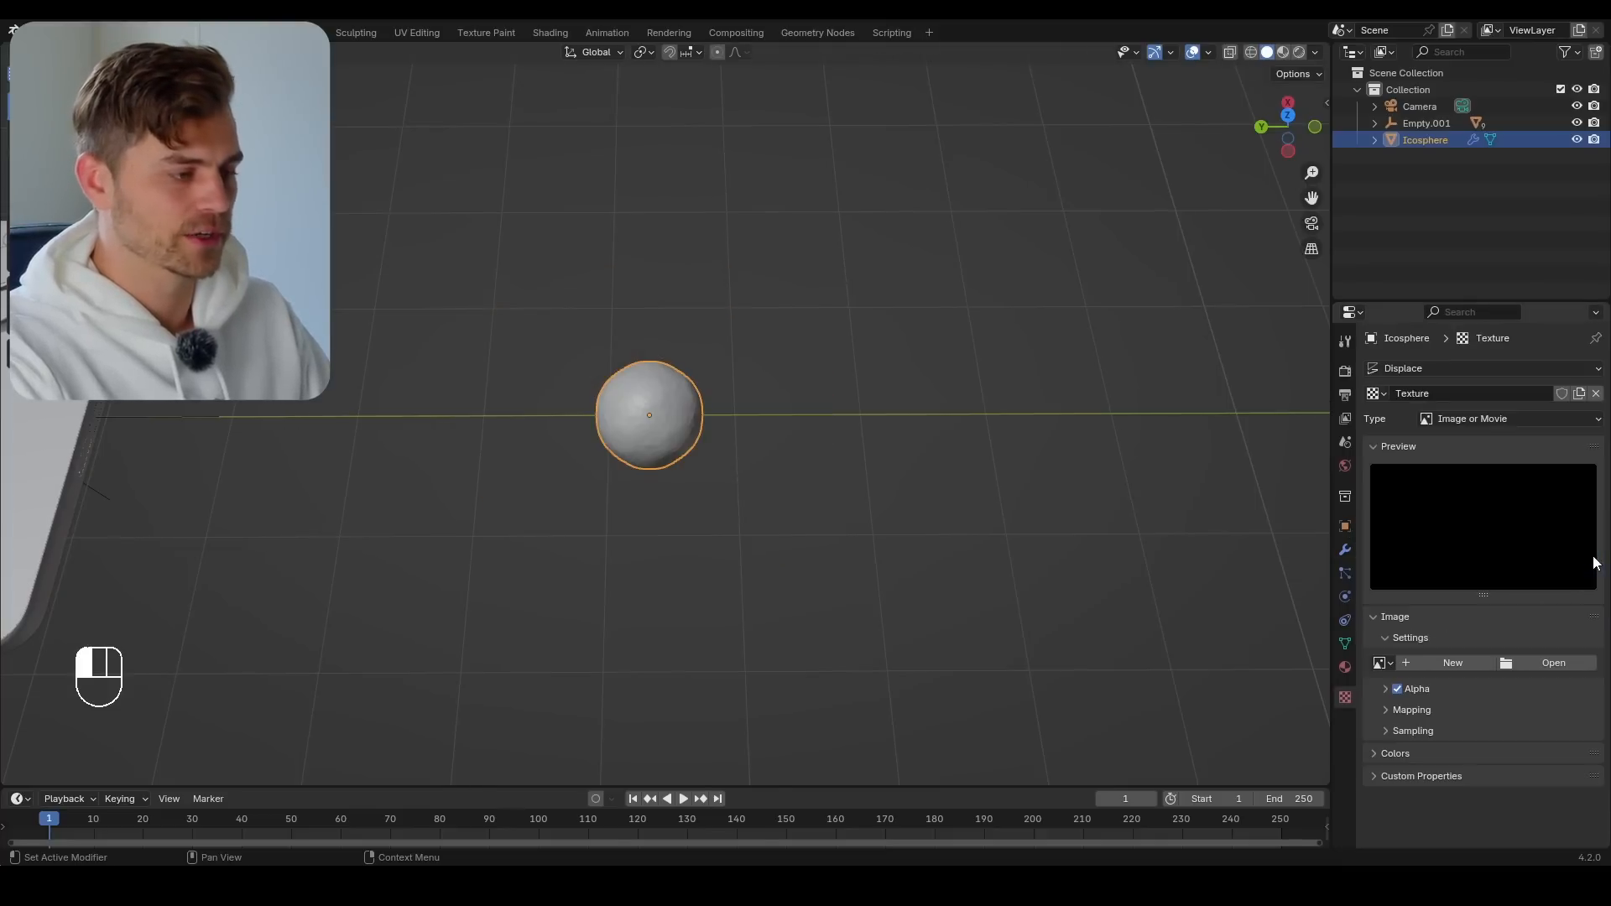
pyautogui.click(1476, 422)
pyautogui.click(1473, 472)
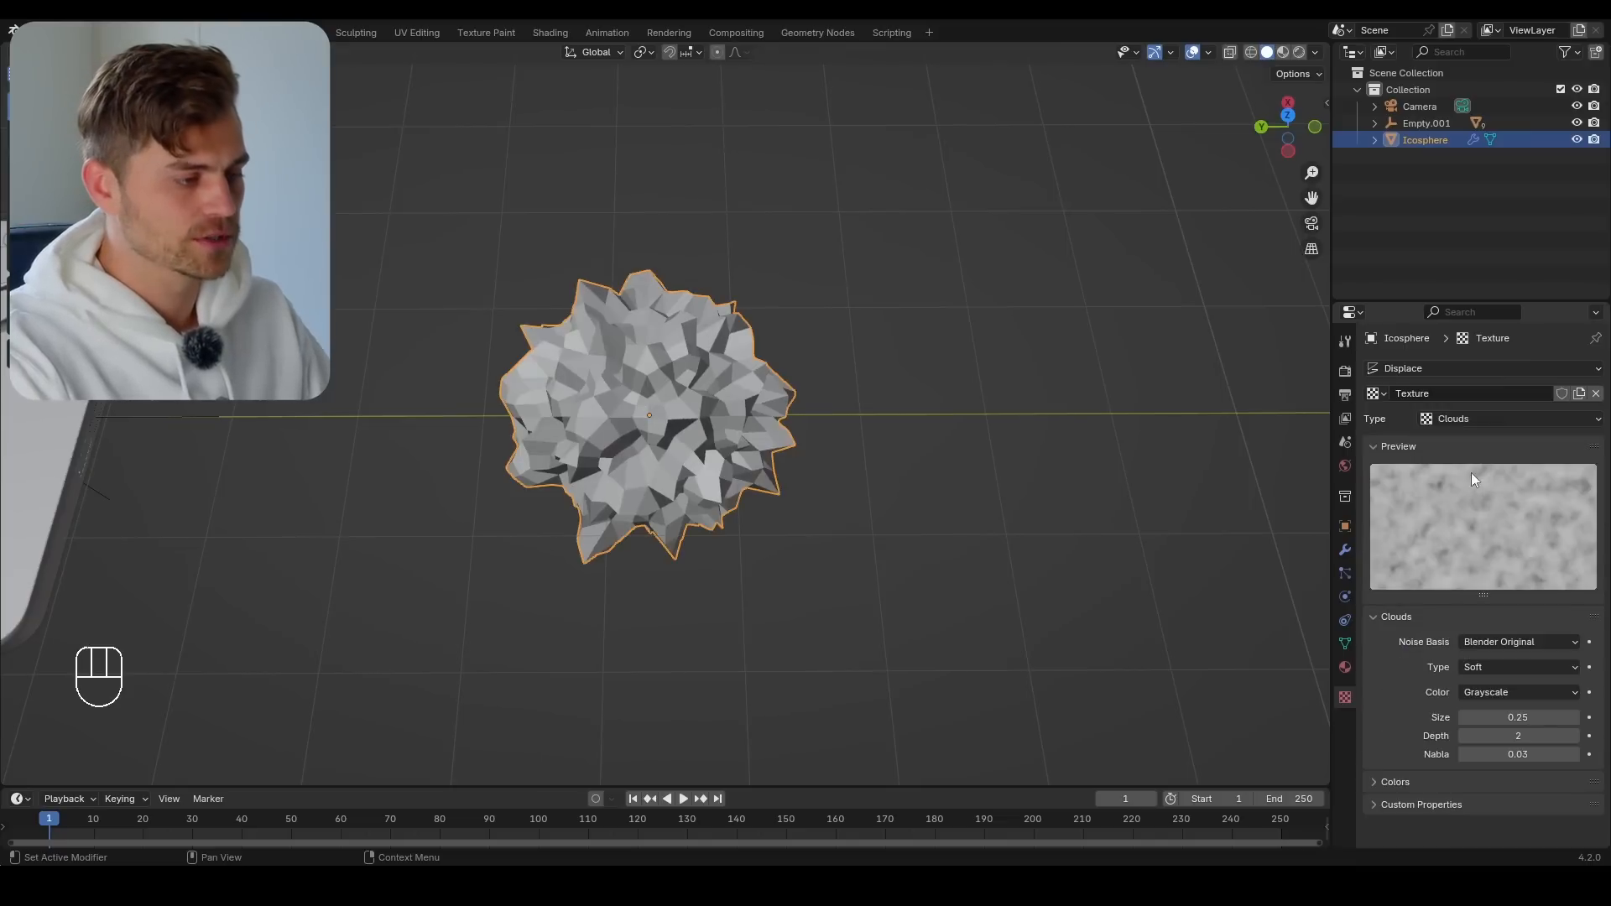
# Shade the displaced ico sphere smooth and inspect its surface
pyautogui.moveTo(451, 374); pyautogui.dragTo(716, 373, button='middle')
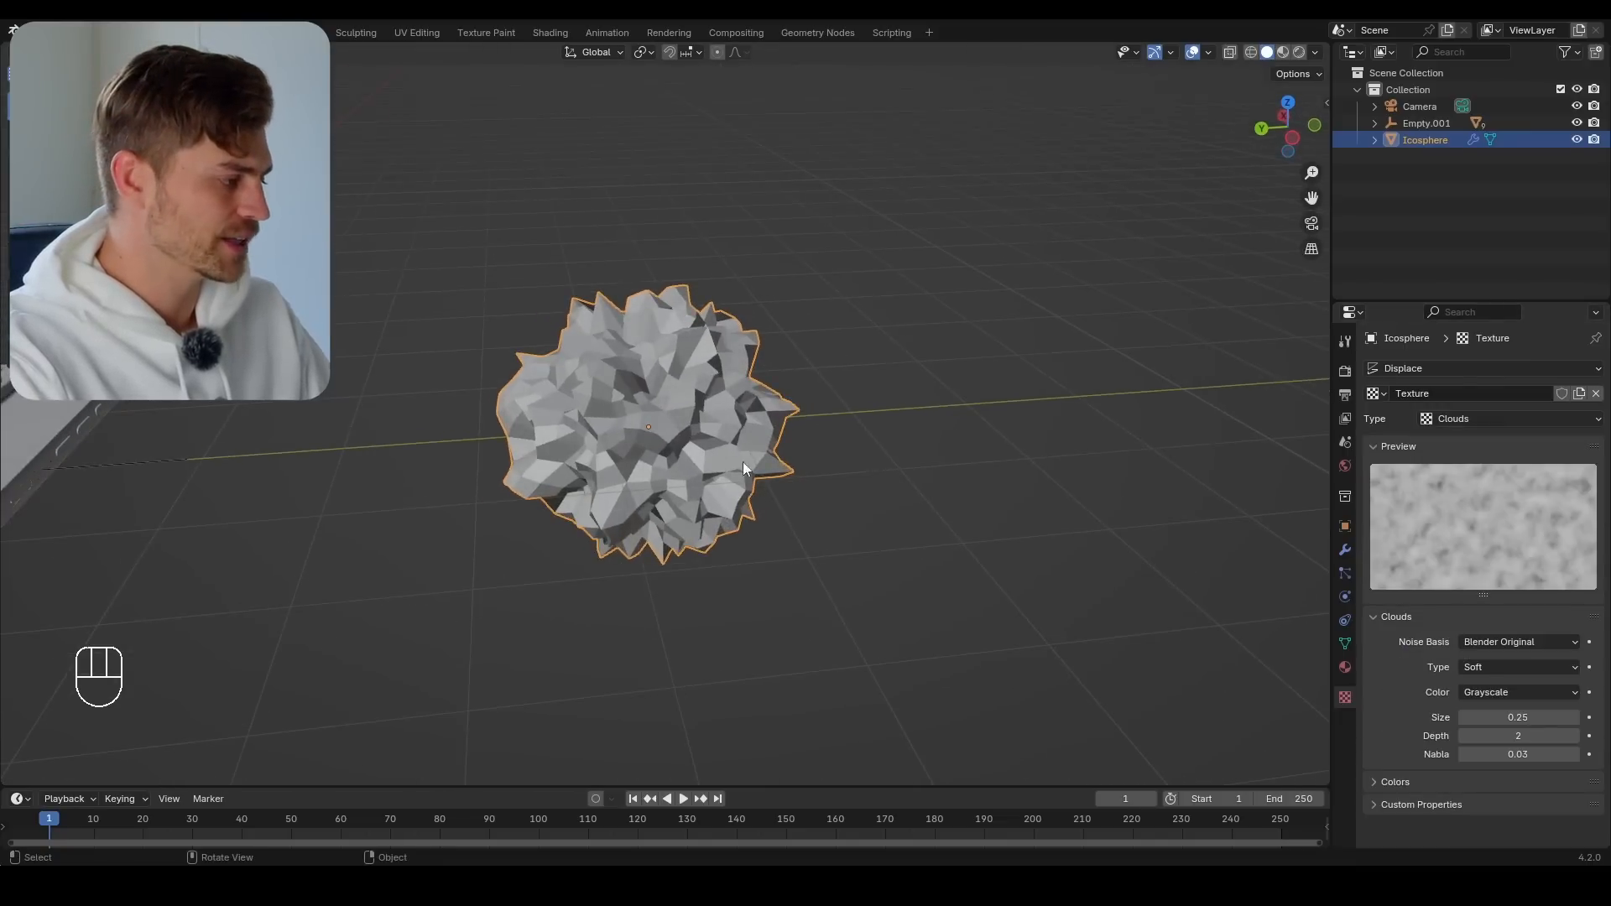
pyautogui.rightClick(718, 447)
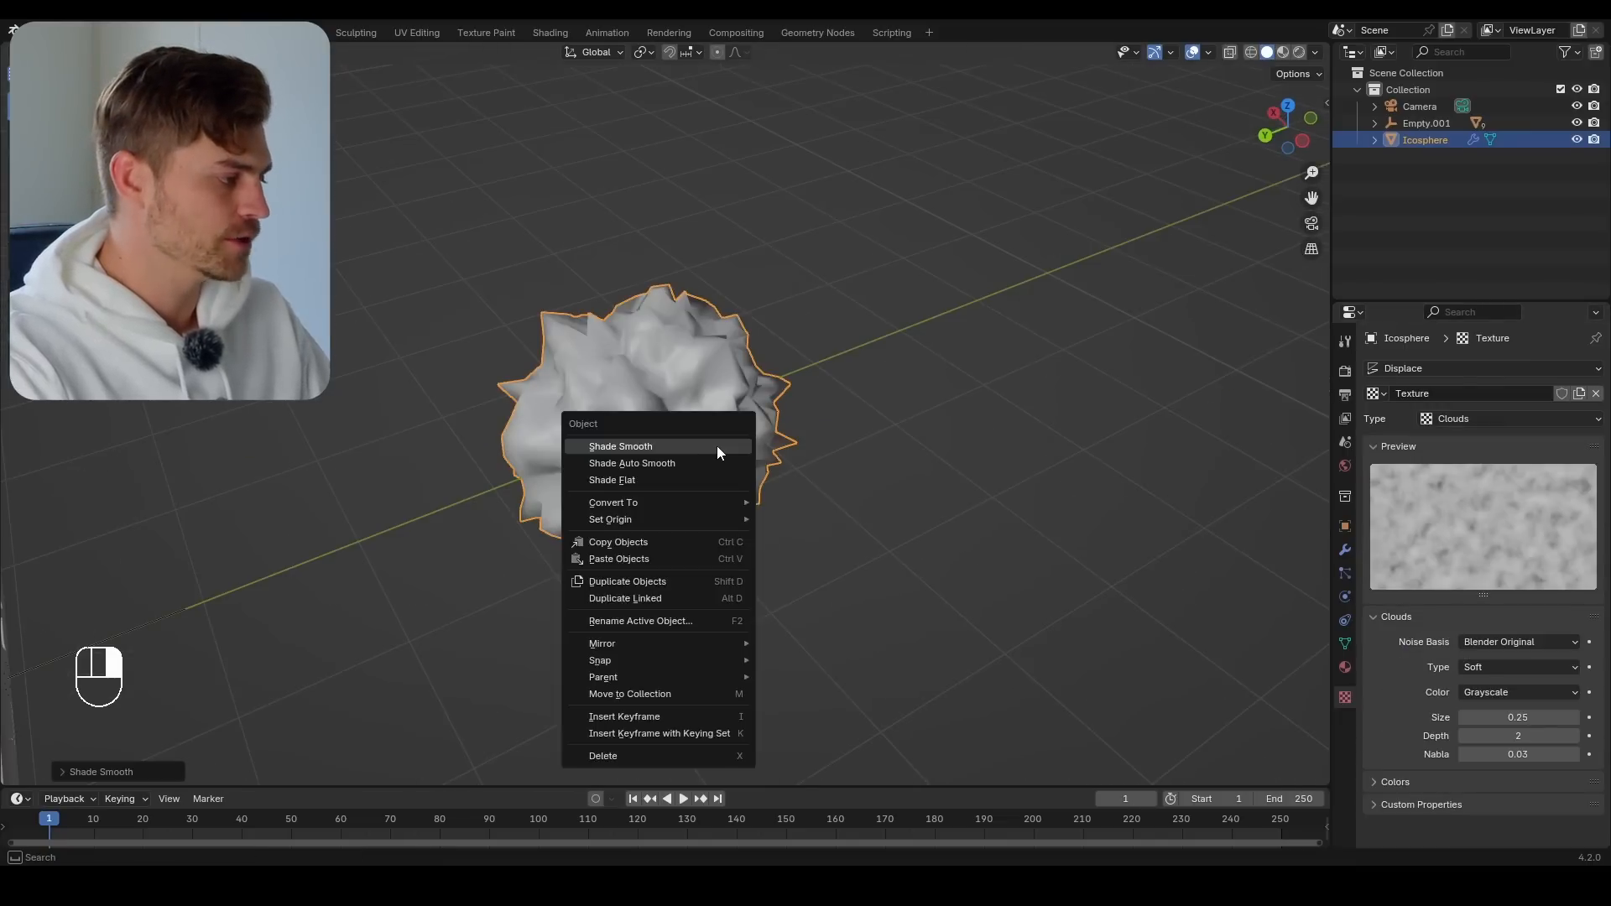
pyautogui.click(718, 447)
pyautogui.moveTo(718, 446)
pyautogui.mouseDown(button='middle')
pyautogui.moveTo(730, 466)
pyautogui.moveTo(732, 411)
pyautogui.moveTo(738, 425)
pyautogui.mouseUp(button='middle')
pyautogui.scroll(3, 738, 425)
pyautogui.scroll(-2, 739, 425)
# Set the Clouds texture size to 0.80 and the Displace strength to 0.970
pyautogui.keyDown('shift'); pyautogui.moveTo(1513, 720); pyautogui.dragTo(1549, 718); pyautogui.keyUp('shift')
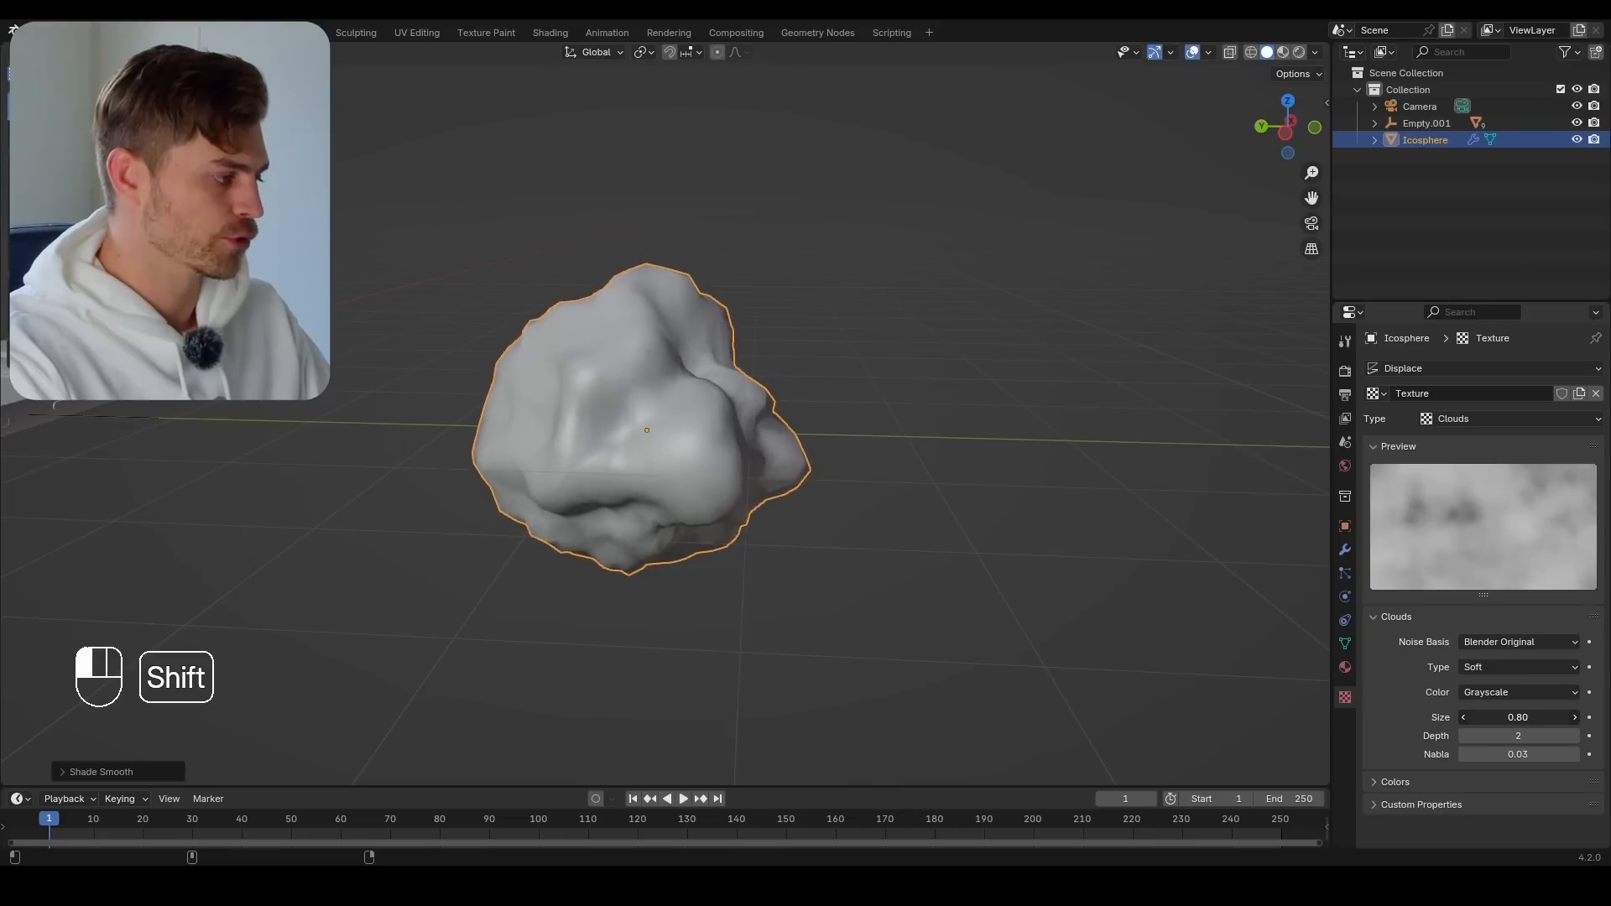
pyautogui.click(1346, 550)
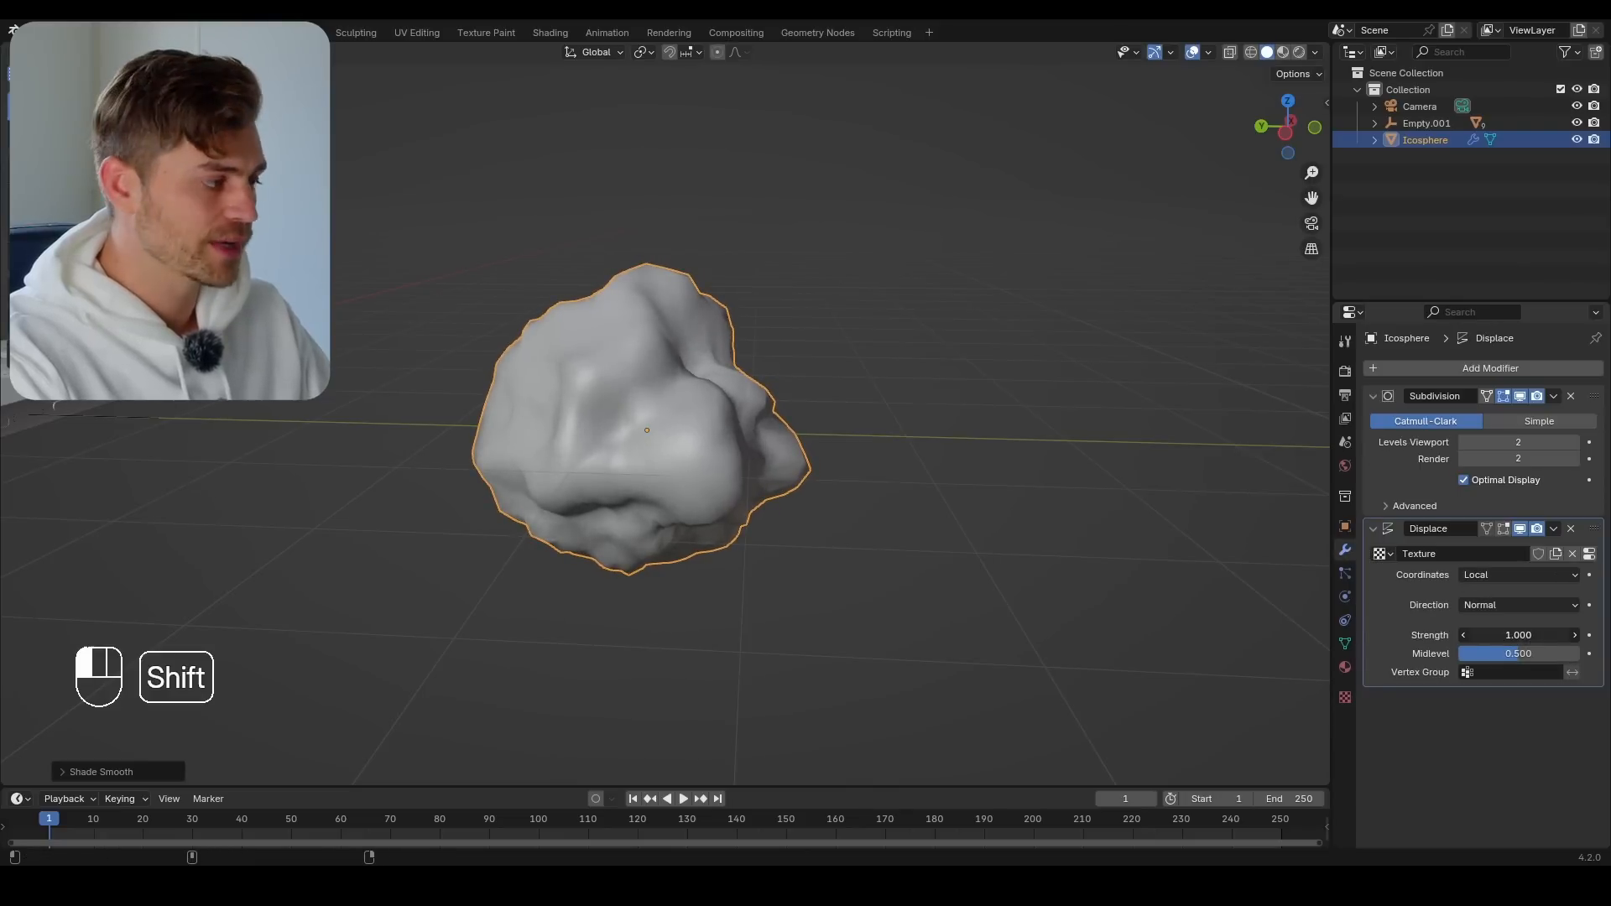
pyautogui.keyDown('shift'); pyautogui.moveTo(1518, 635); pyautogui.dragTo(1429, 614); pyautogui.keyUp('shift')
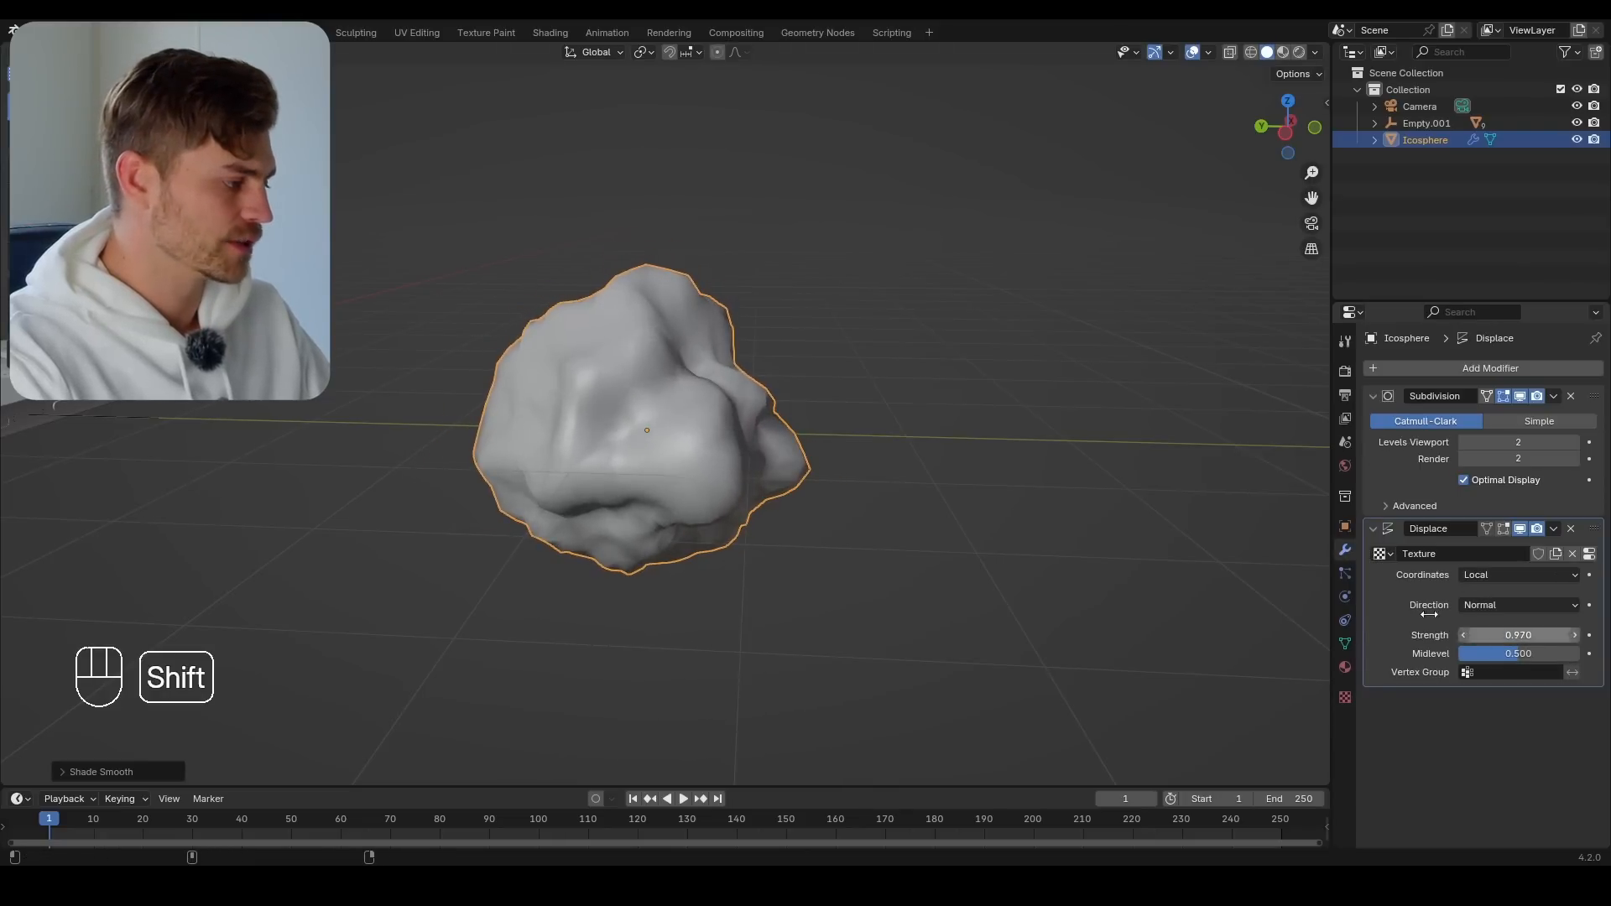
# Duplicate the rock and place the copy beside it along the Y axis
pyautogui.moveTo(712, 531); pyautogui.dragTo(688, 490, button='middle')
pyautogui.hotkey('shift', 'd')
pyautogui.press('y')
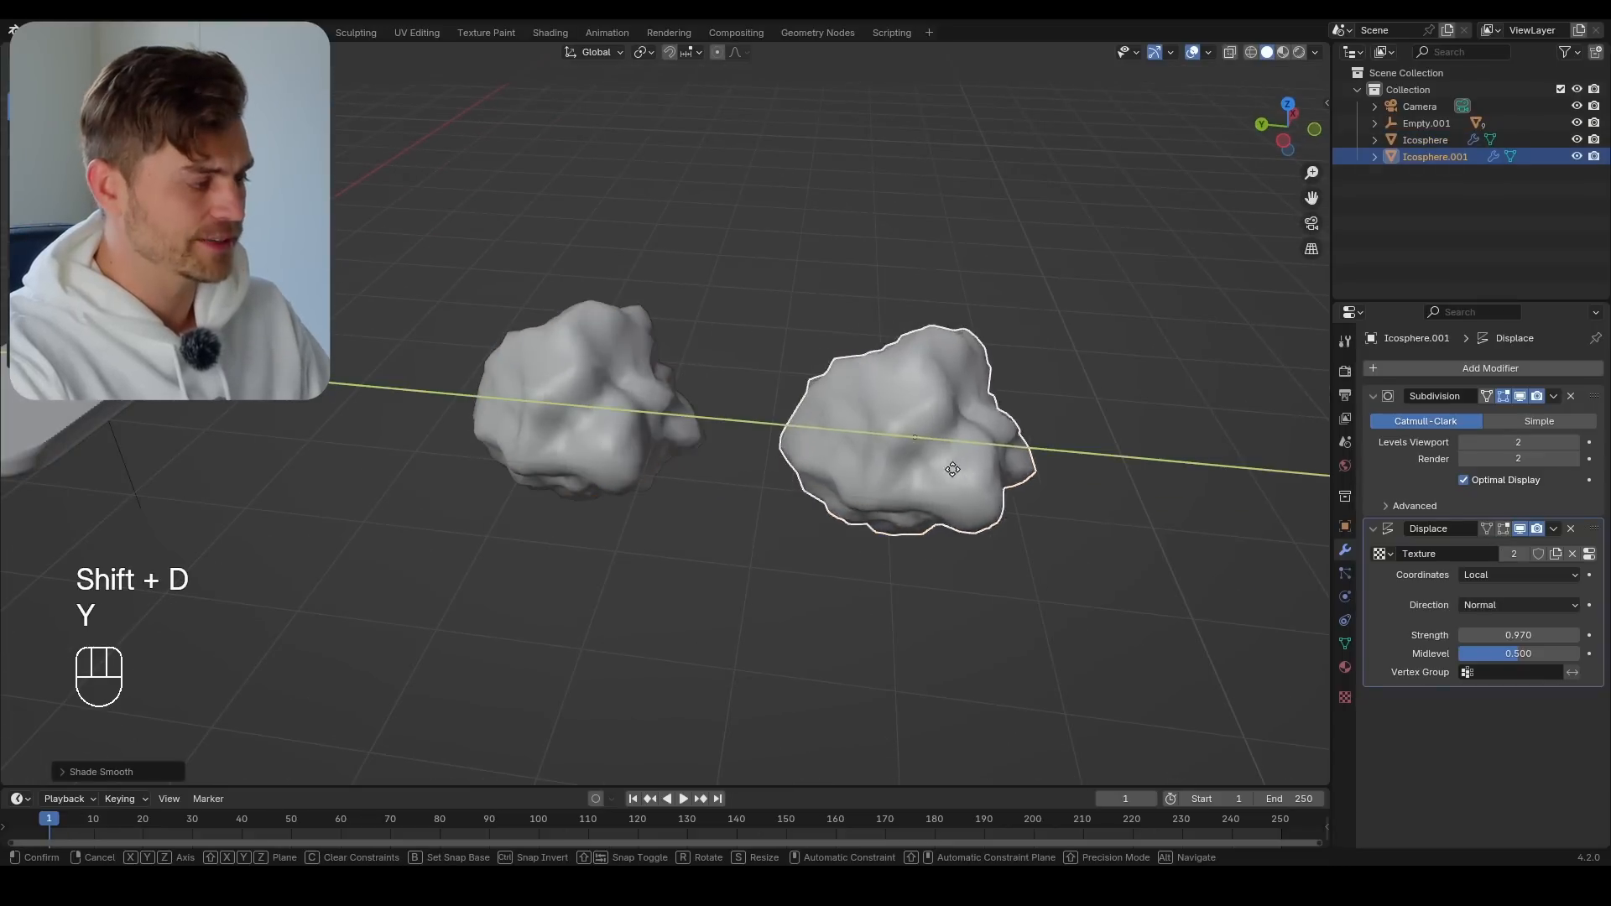
pyautogui.click(1040, 507)
pyautogui.keyDown('shift'); pyautogui.moveTo(1040, 507); pyautogui.dragTo(789, 484, button='middle'); pyautogui.keyUp('shift')
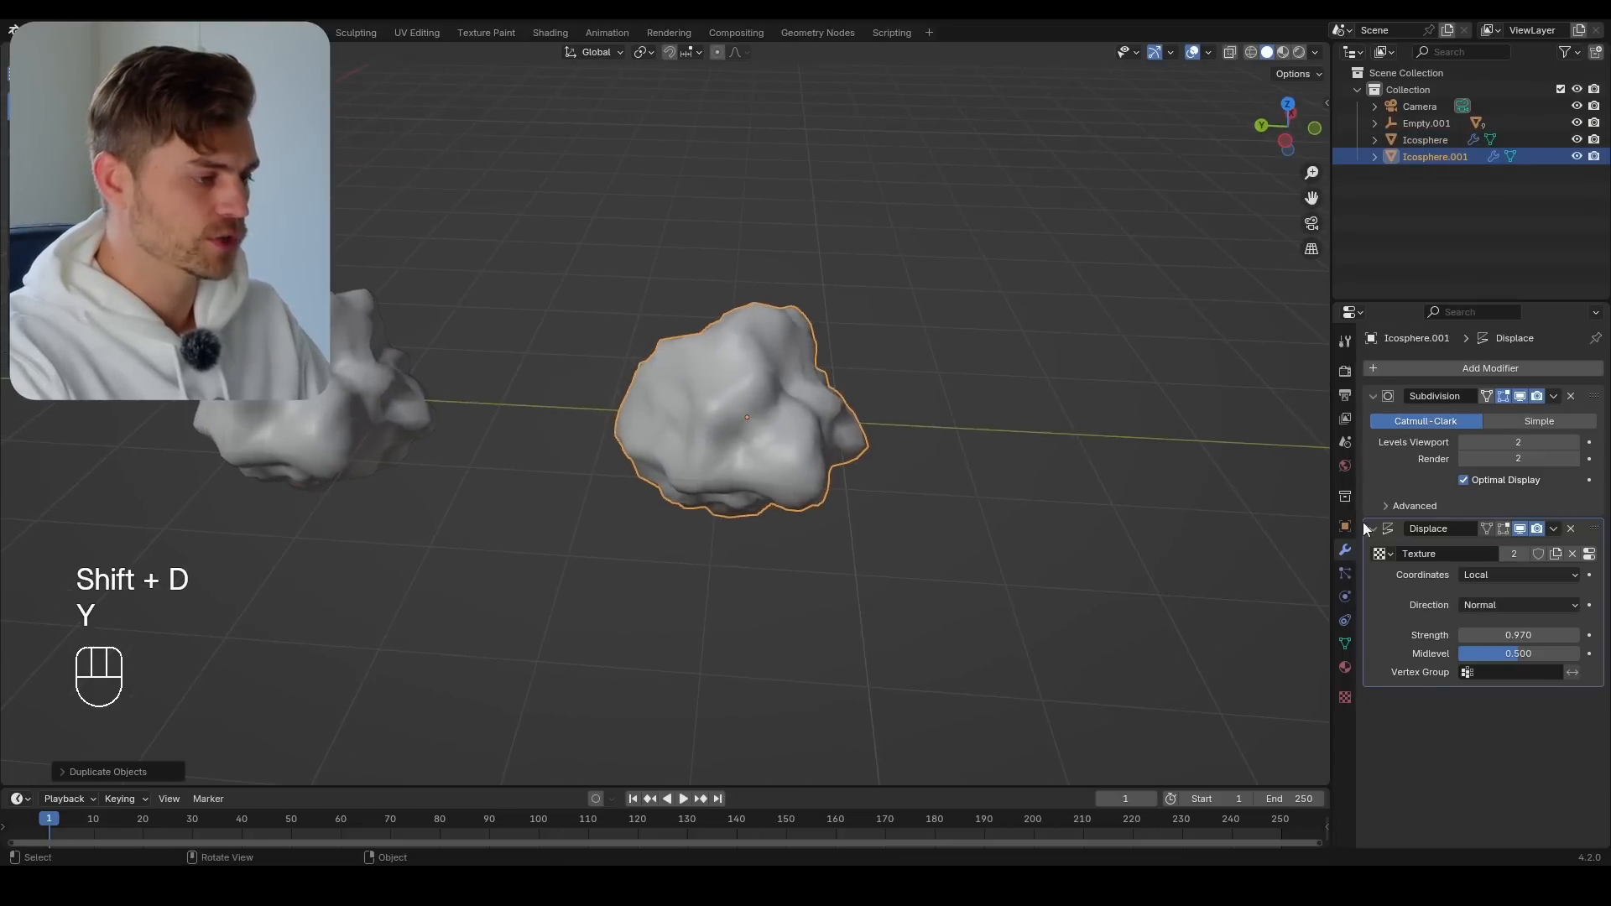
# Apply both the Subdivision and Displace modifiers on the original rock
pyautogui.click(351, 372)
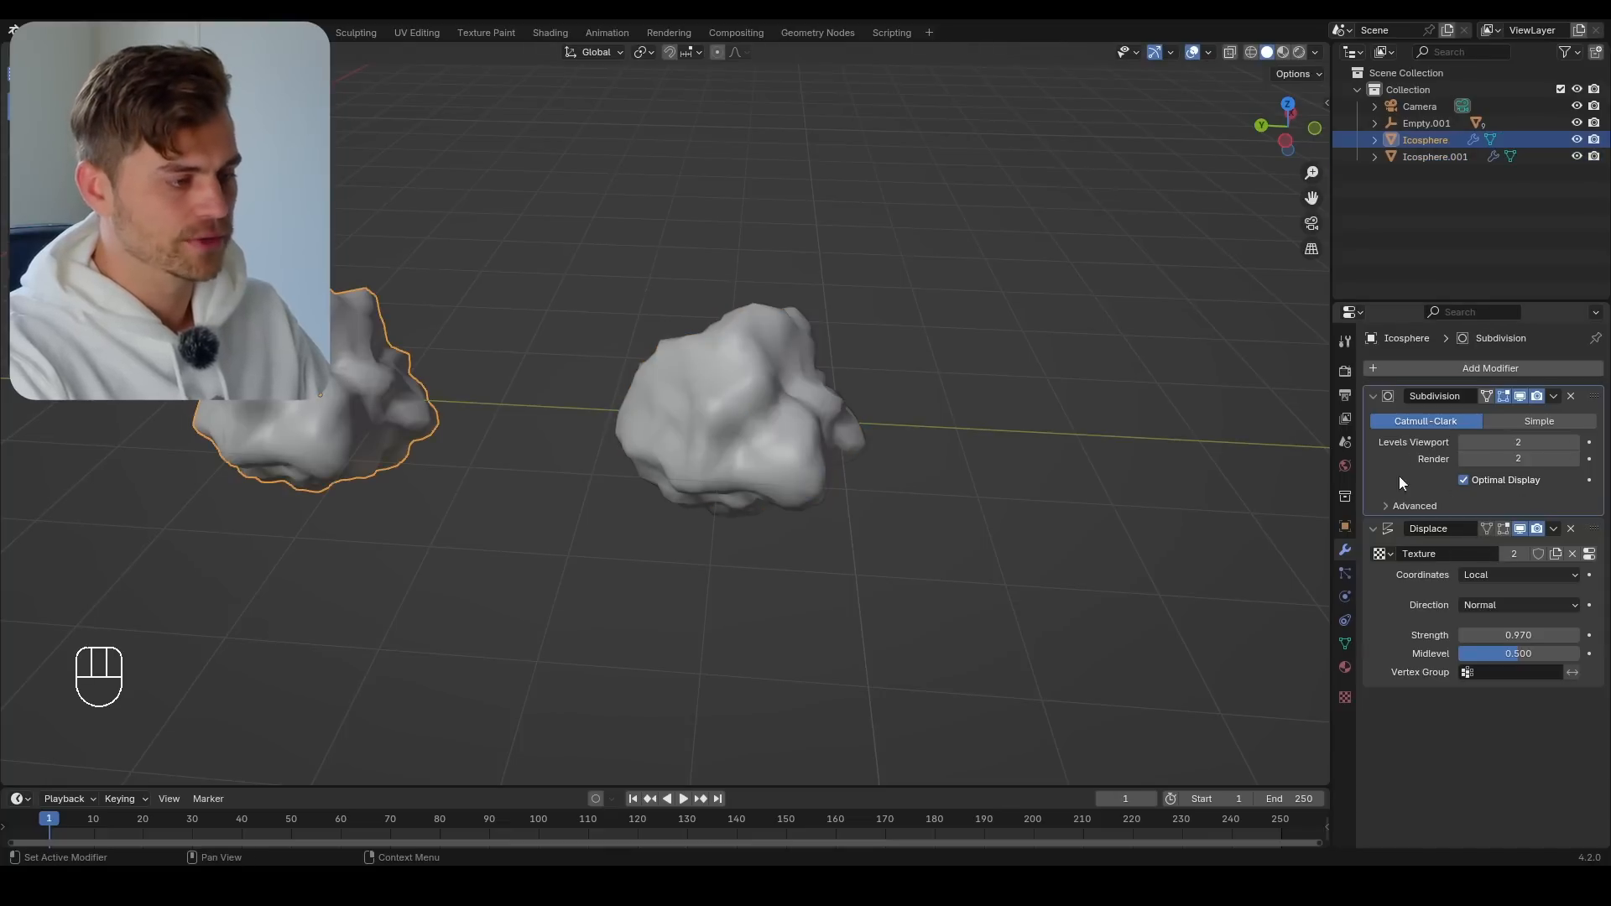
pyautogui.hotkey('ctrl', 'a')
pyautogui.hotkey('ctrl', 'a')
# In Edit Mode on the duplicate rock, enable proportional editing and push one of its upper vertices inward
pyautogui.click(752, 424)
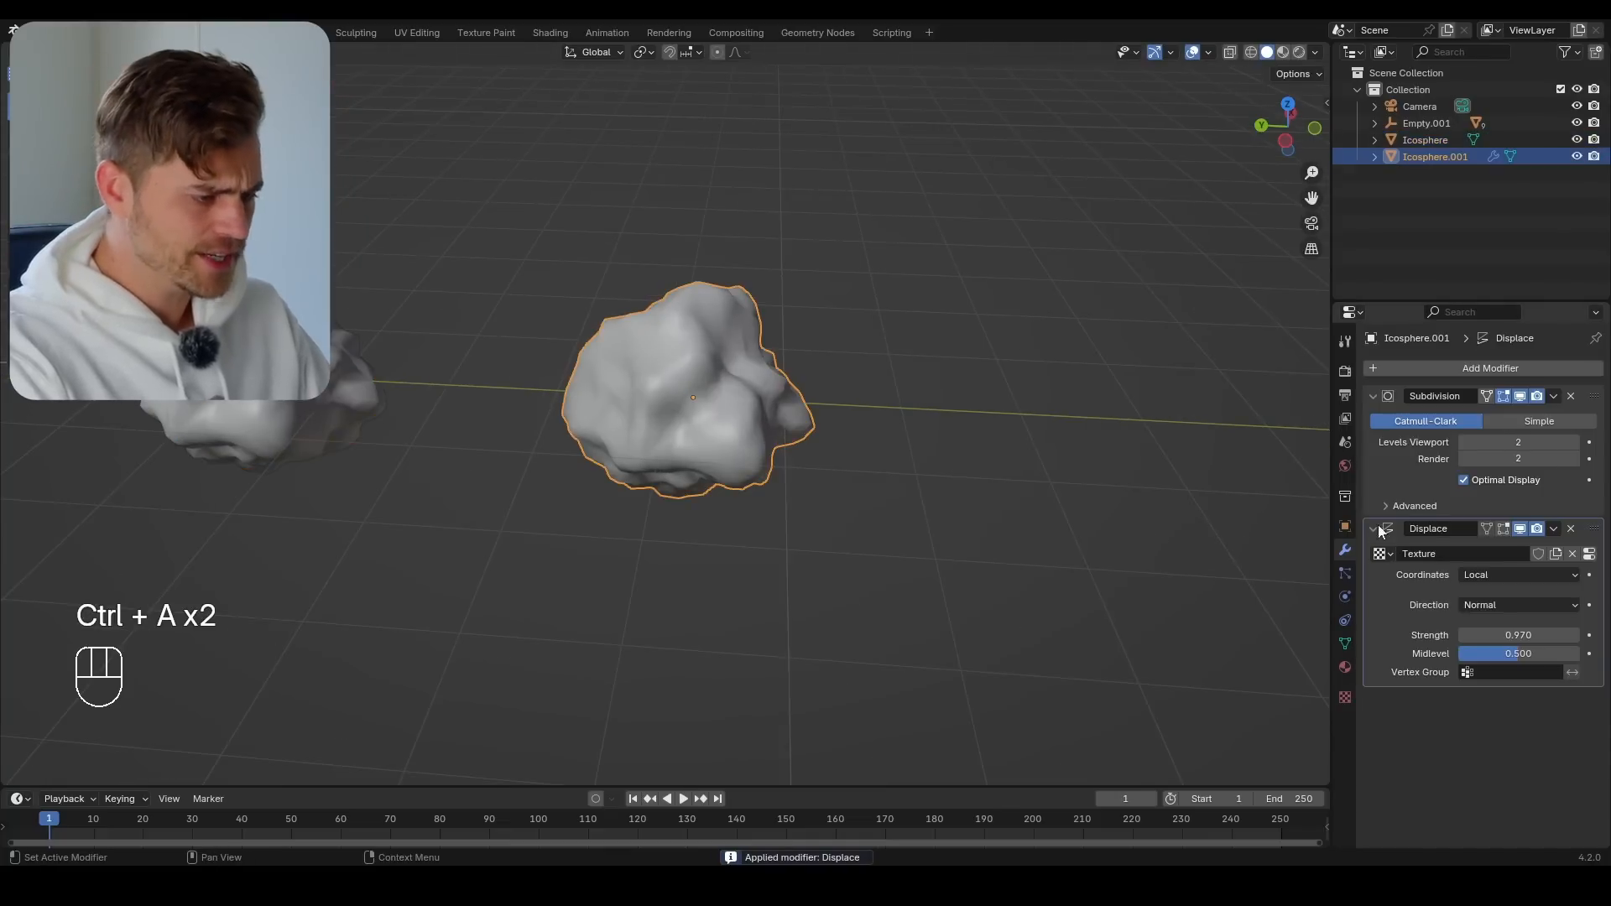
pyautogui.moveTo(1518, 636)
pyautogui.mouseDown()
pyautogui.moveTo(1558, 635)
pyautogui.moveTo(1519, 636)
pyautogui.mouseUp()
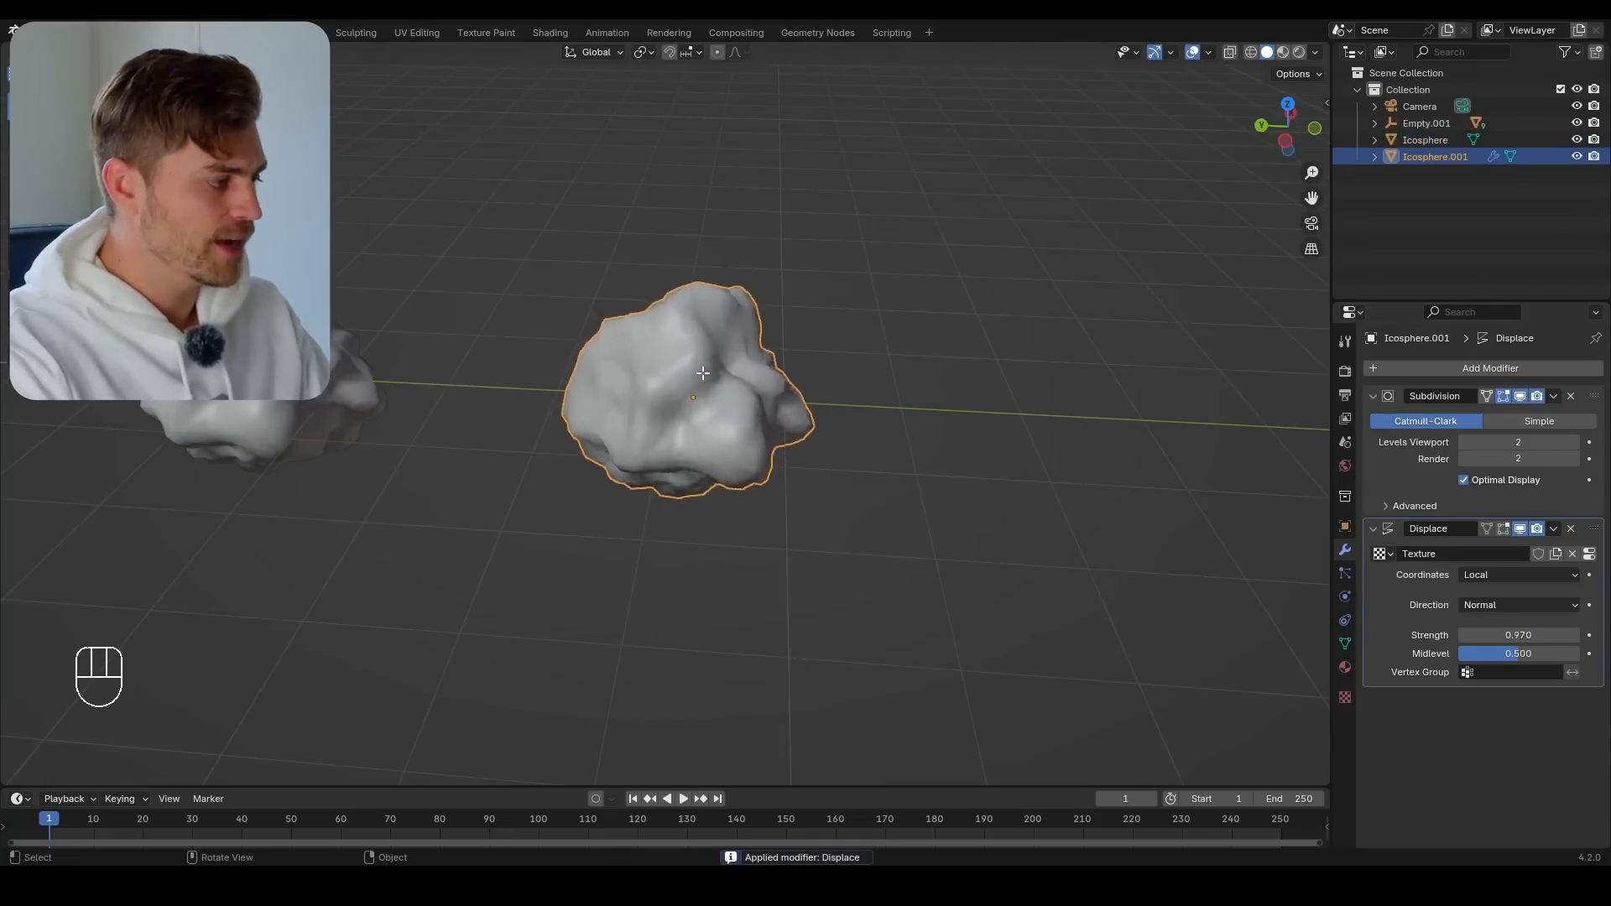
pyautogui.press('Tab')
pyautogui.moveTo(710, 354); pyautogui.dragTo(764, 335, button='middle')
pyautogui.click(757, 305)
pyautogui.press('g')
pyautogui.rightClick(758, 304)
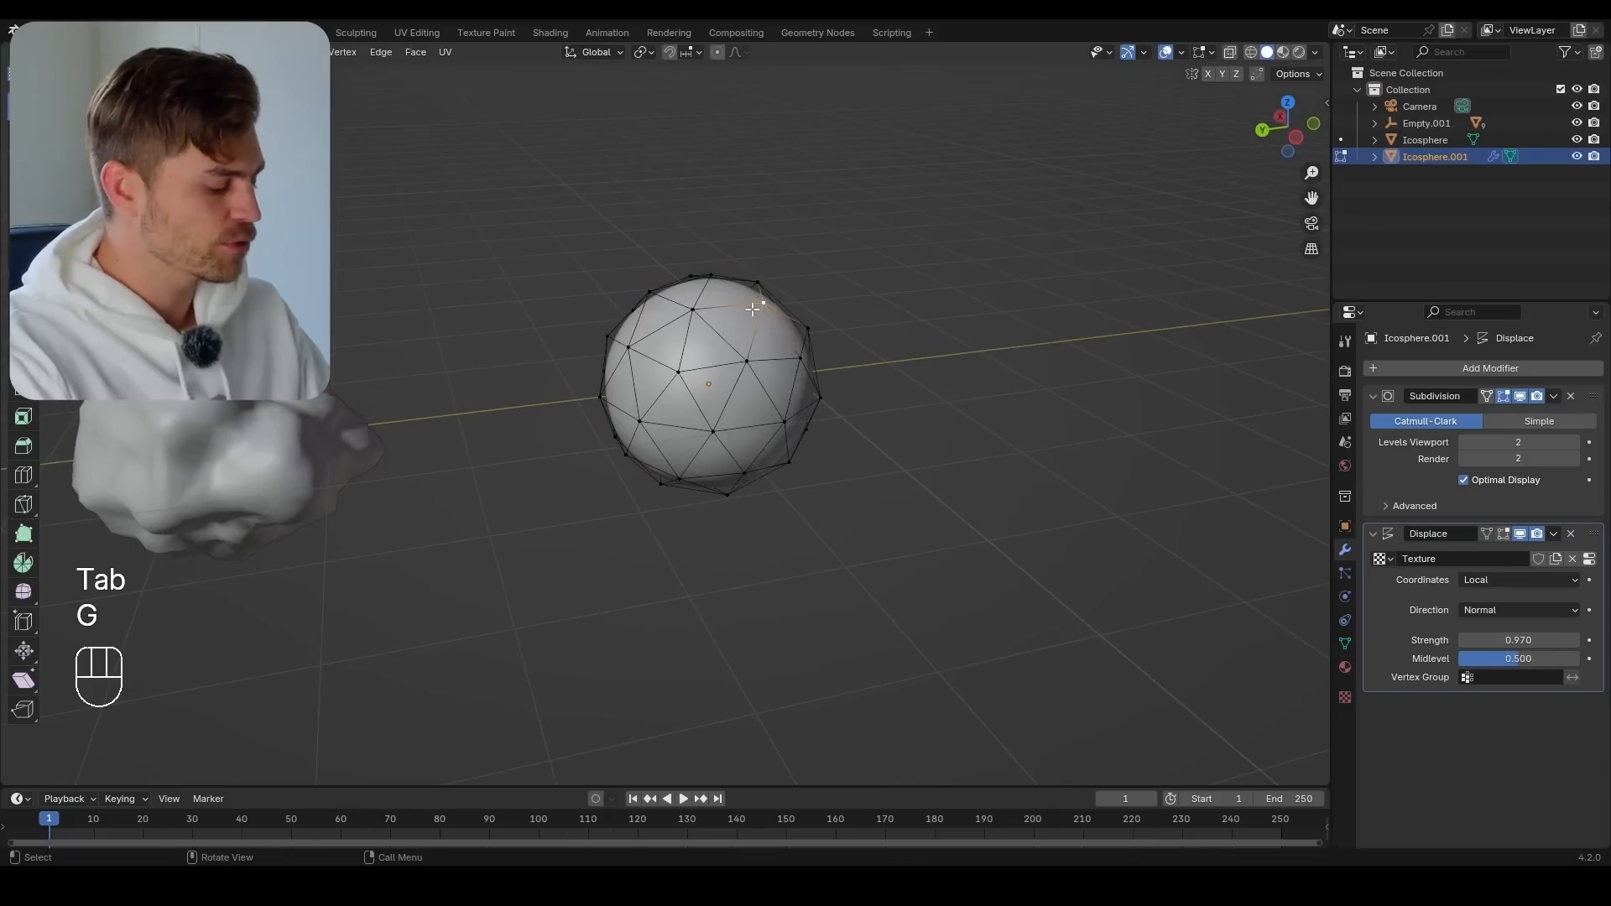
pyautogui.press('g')
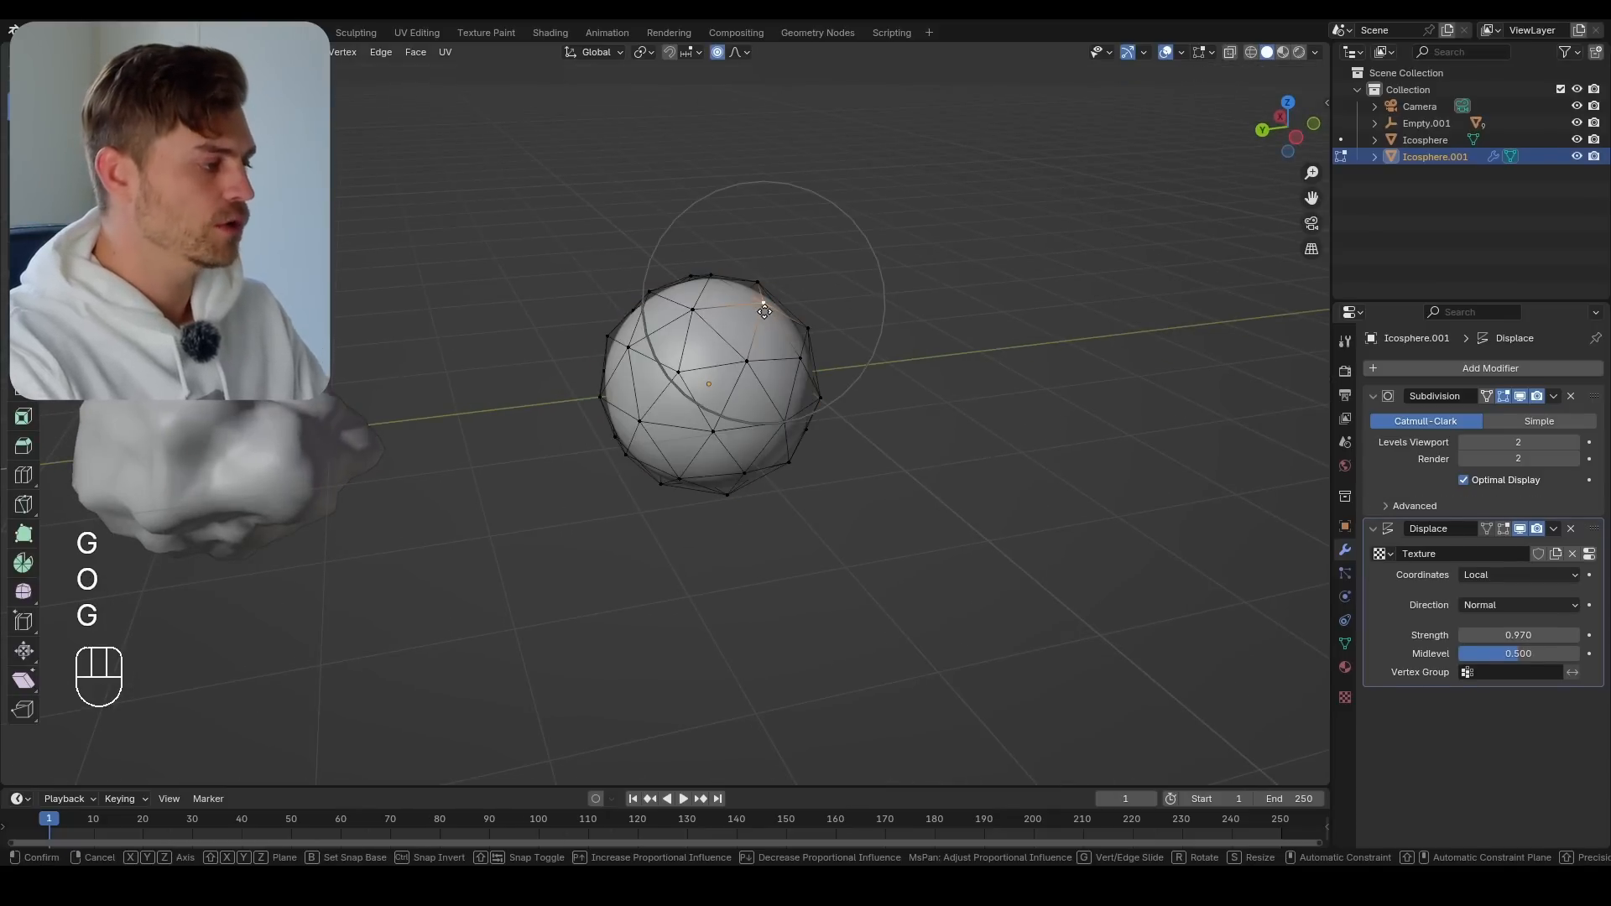
pyautogui.click(742, 361)
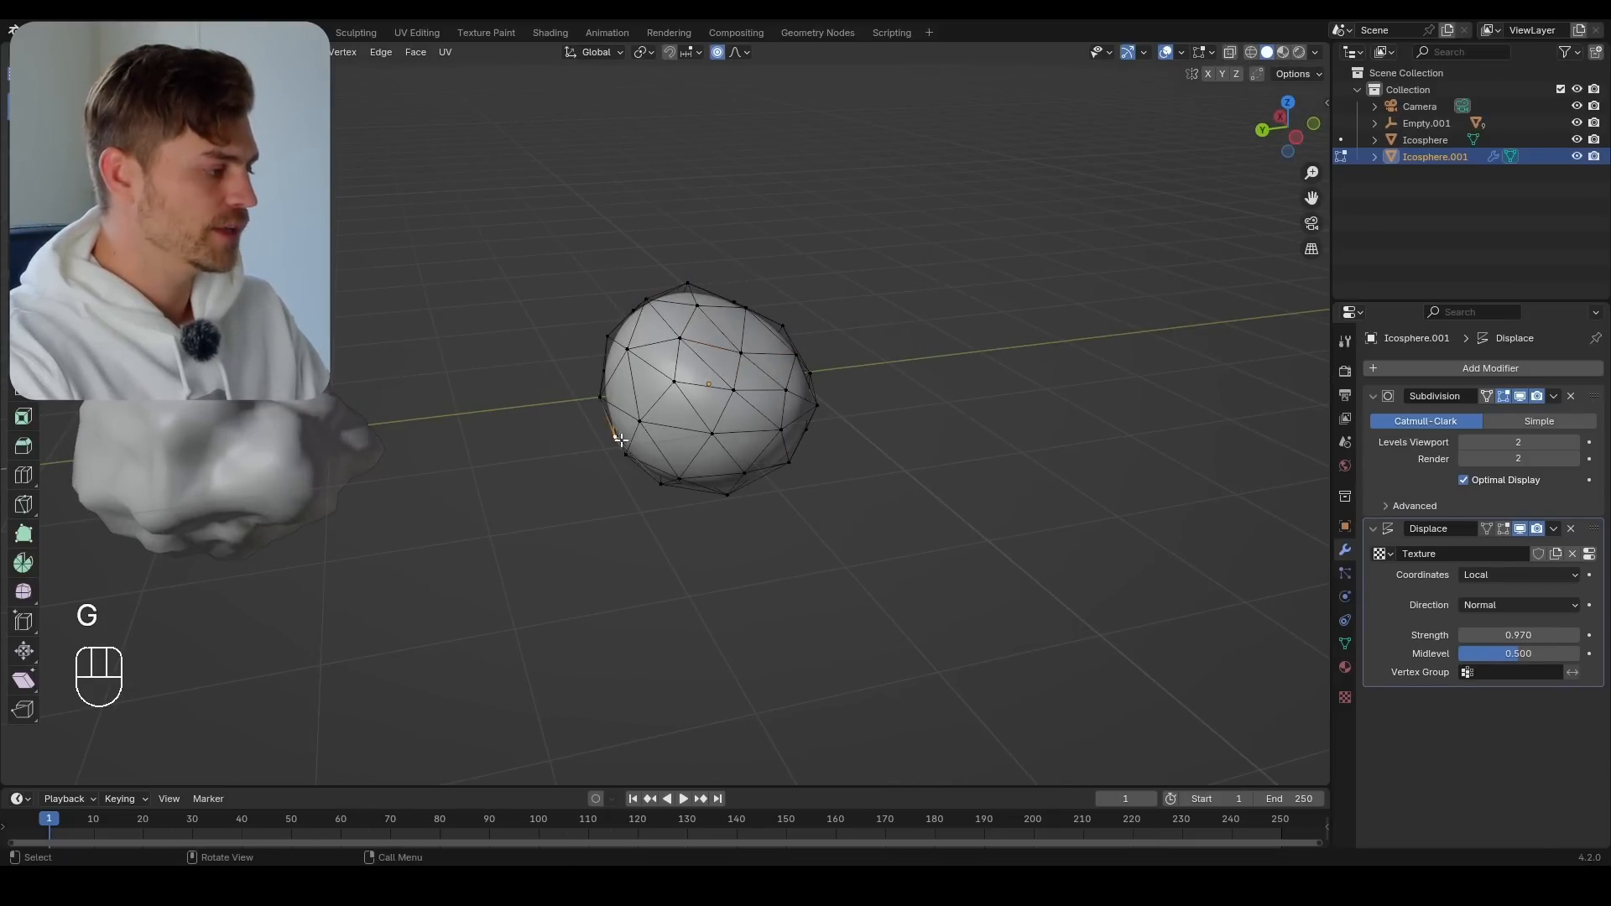
# Move vertices on the side and underside of the duplicate rock's base mesh inward with proportional editing
pyautogui.press('g')
pyautogui.click(661, 405)
pyautogui.moveTo(781, 482); pyautogui.dragTo(806, 388, button='middle')
pyautogui.click(687, 454)
pyautogui.press('g')
pyautogui.click(695, 405)
pyautogui.click(681, 435)
pyautogui.press('g')
pyautogui.click(690, 406)
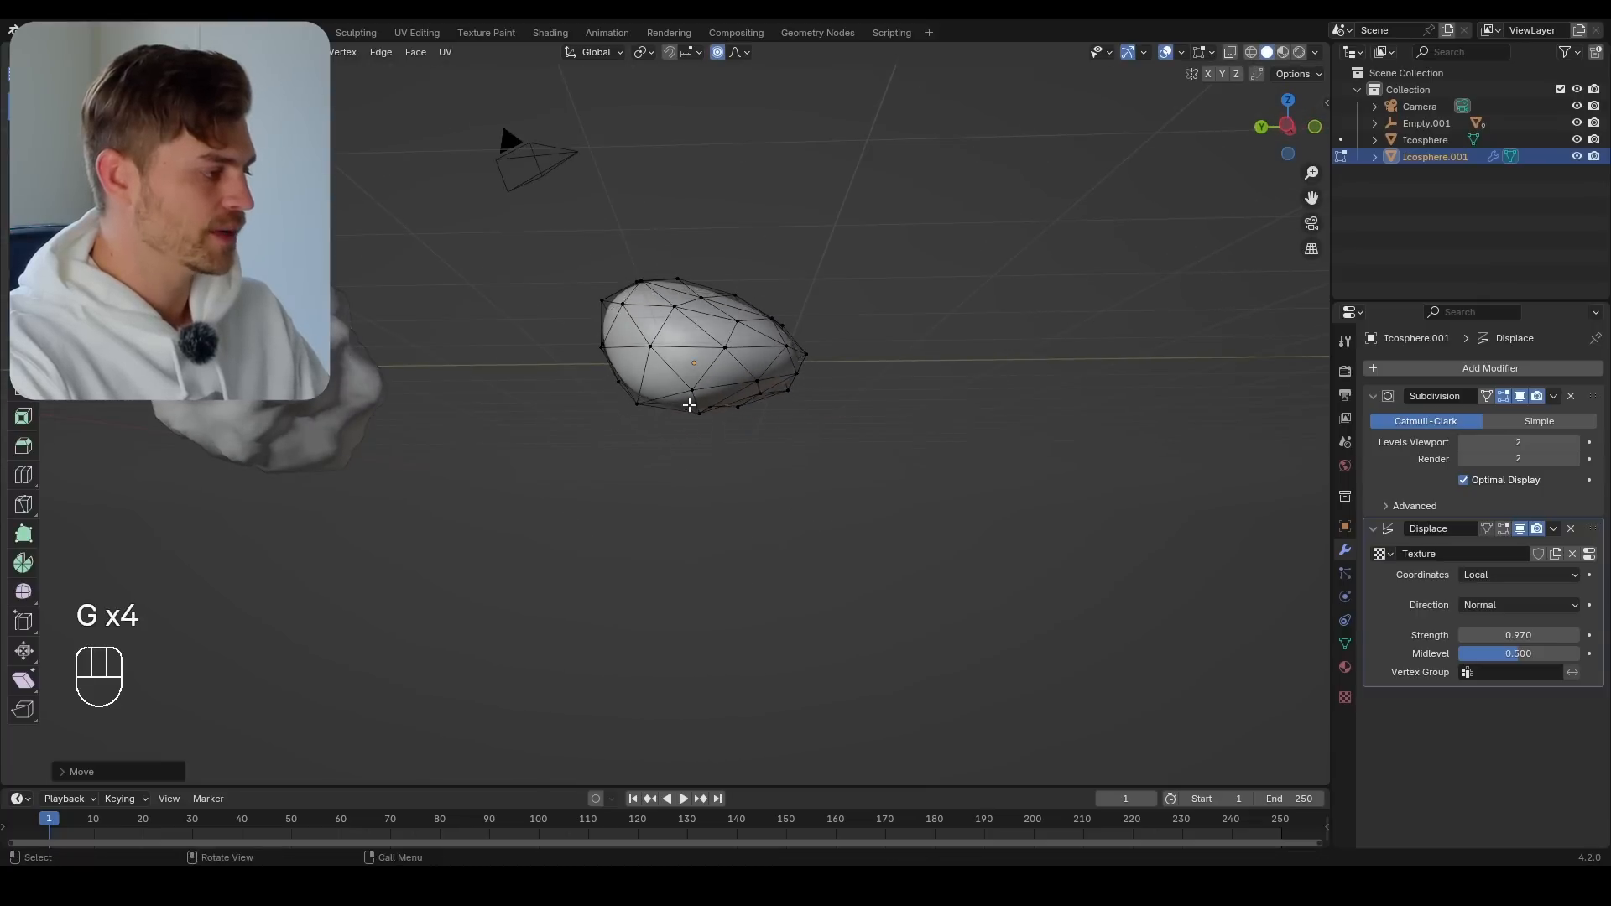
# Reshape the upper side of the duplicate rock's base mesh with proportional vertex moves, and return to Object Mode
pyautogui.moveTo(690, 405); pyautogui.dragTo(741, 445, button='middle')
pyautogui.click(621, 316)
pyautogui.press('g')
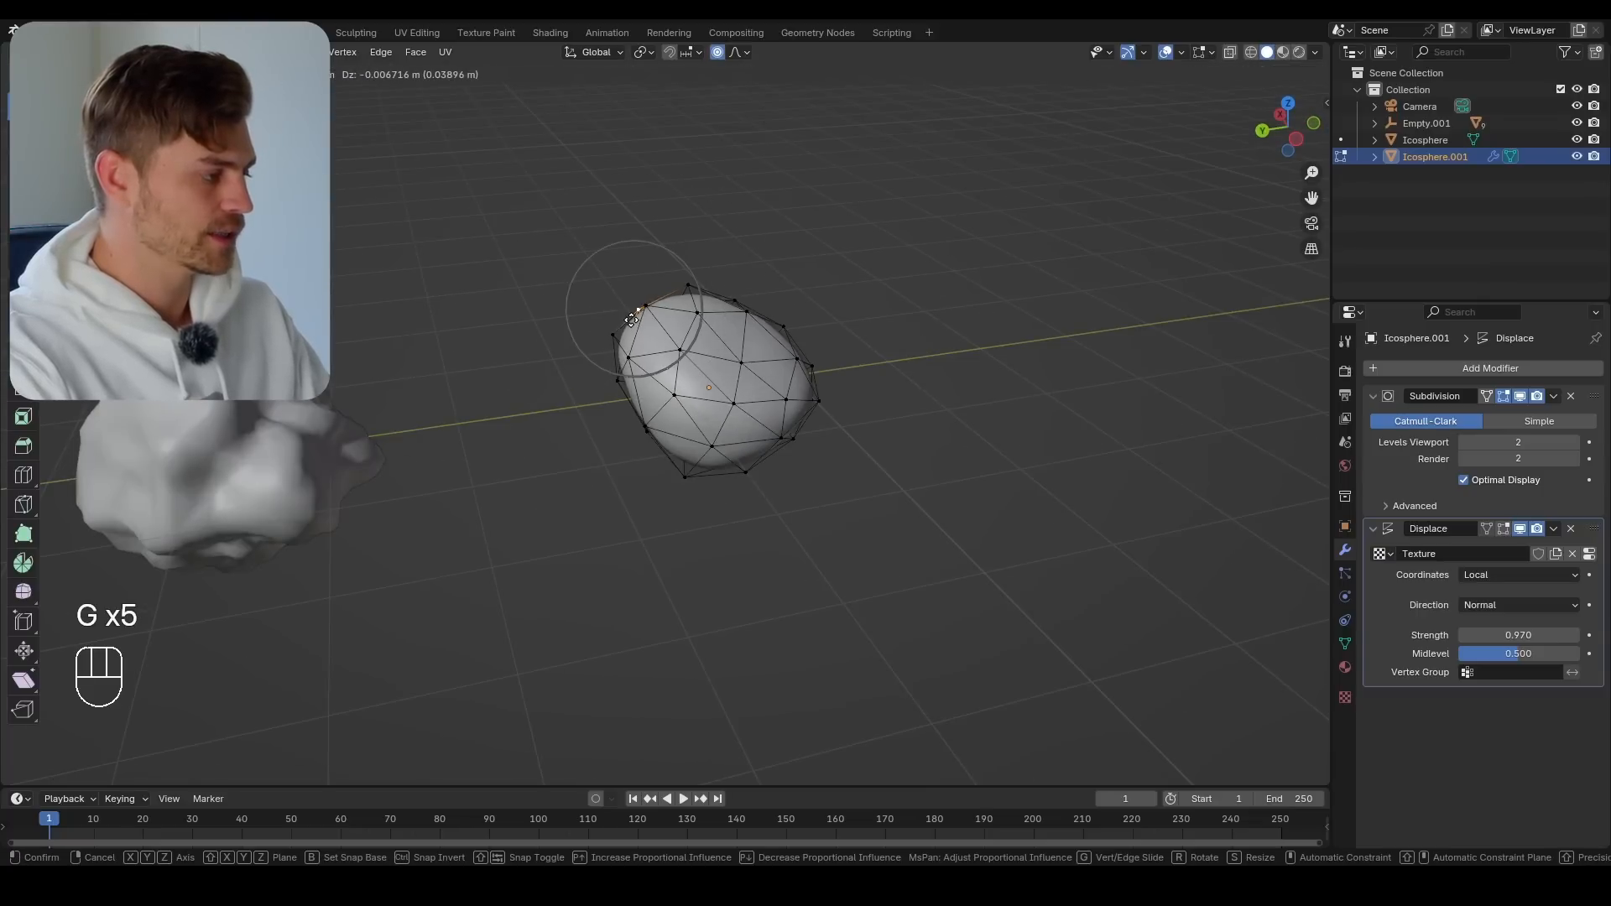
pyautogui.click(639, 327)
pyautogui.press('g')
pyautogui.click(722, 386)
pyautogui.press('Tab')
pyautogui.moveTo(722, 386); pyautogui.dragTo(938, 472, button='middle')
pyautogui.scroll(3, 938, 472)
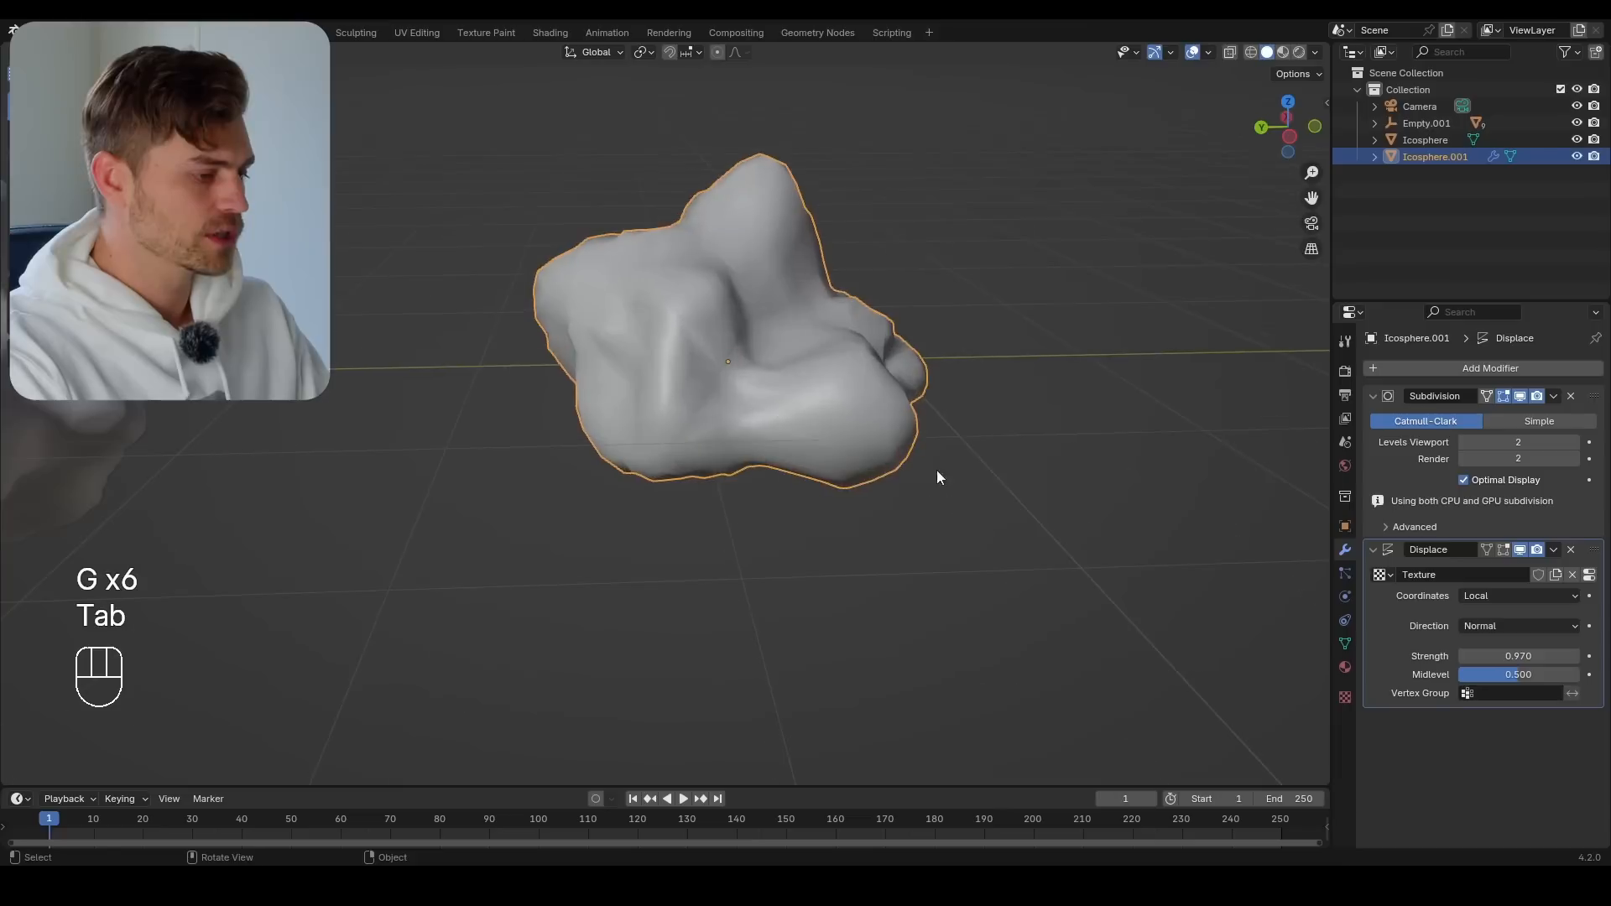
# Set the duplicate rock's Displace strength to 0.770 and its Clouds texture size to 0.42
pyautogui.moveTo(1528, 654)
pyautogui.mouseDown()
pyautogui.moveTo(1569, 655)
pyautogui.moveTo(1465, 655)
pyautogui.moveTo(1521, 661)
pyautogui.mouseUp()
pyautogui.click(1345, 698)
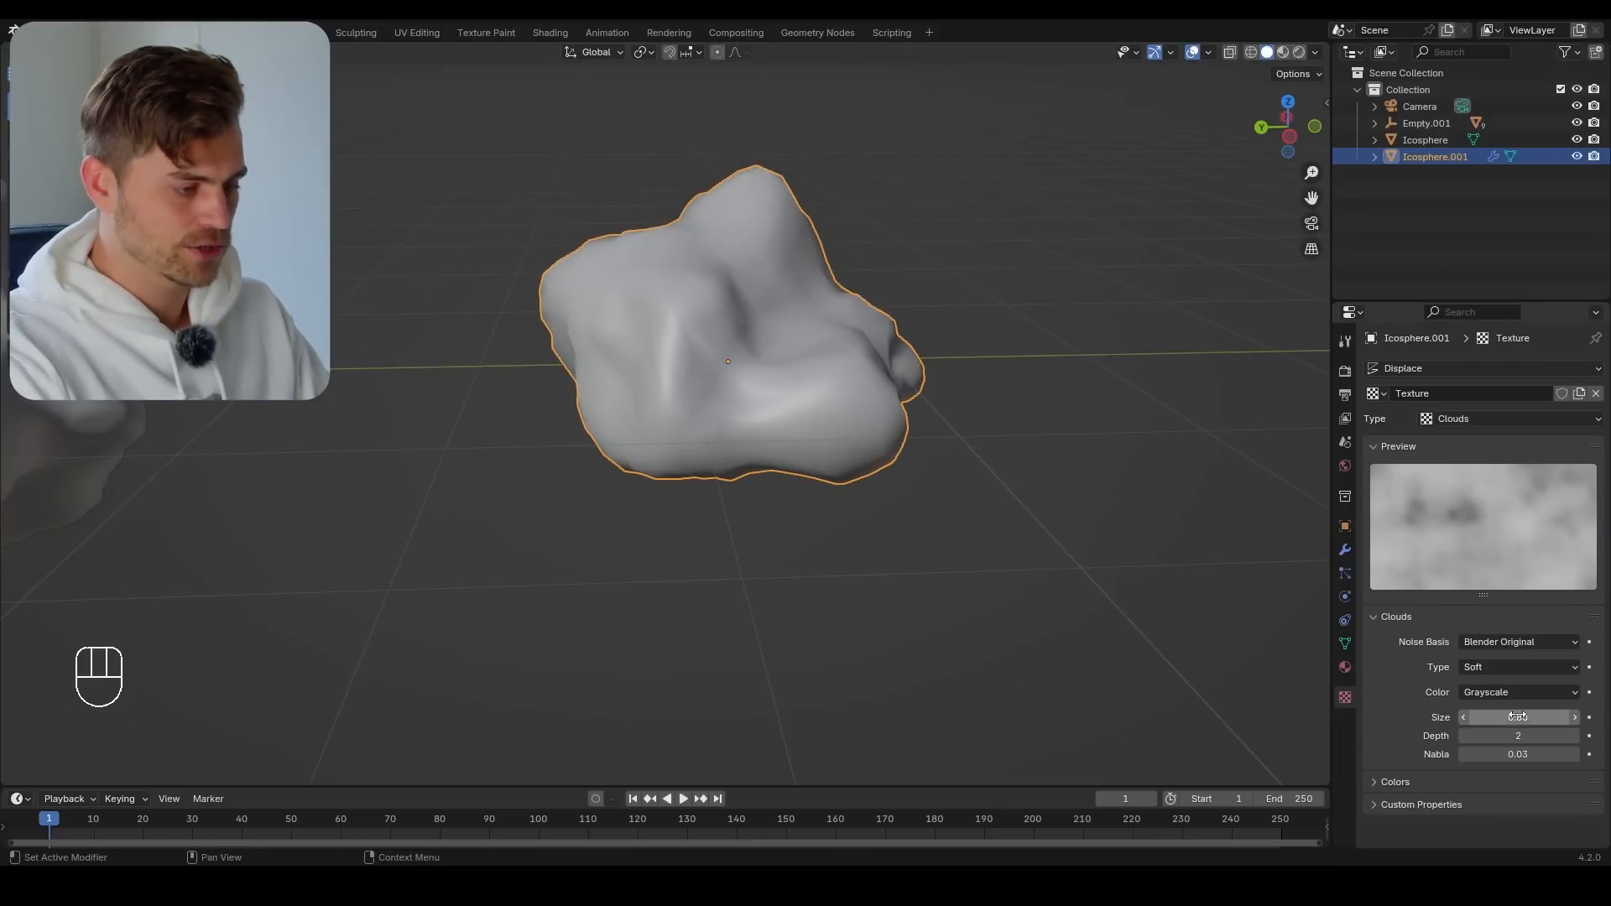
pyautogui.moveTo(1517, 716)
pyautogui.mouseDown()
pyautogui.moveTo(1478, 717)
pyautogui.moveTo(1515, 716)
pyautogui.mouseUp()
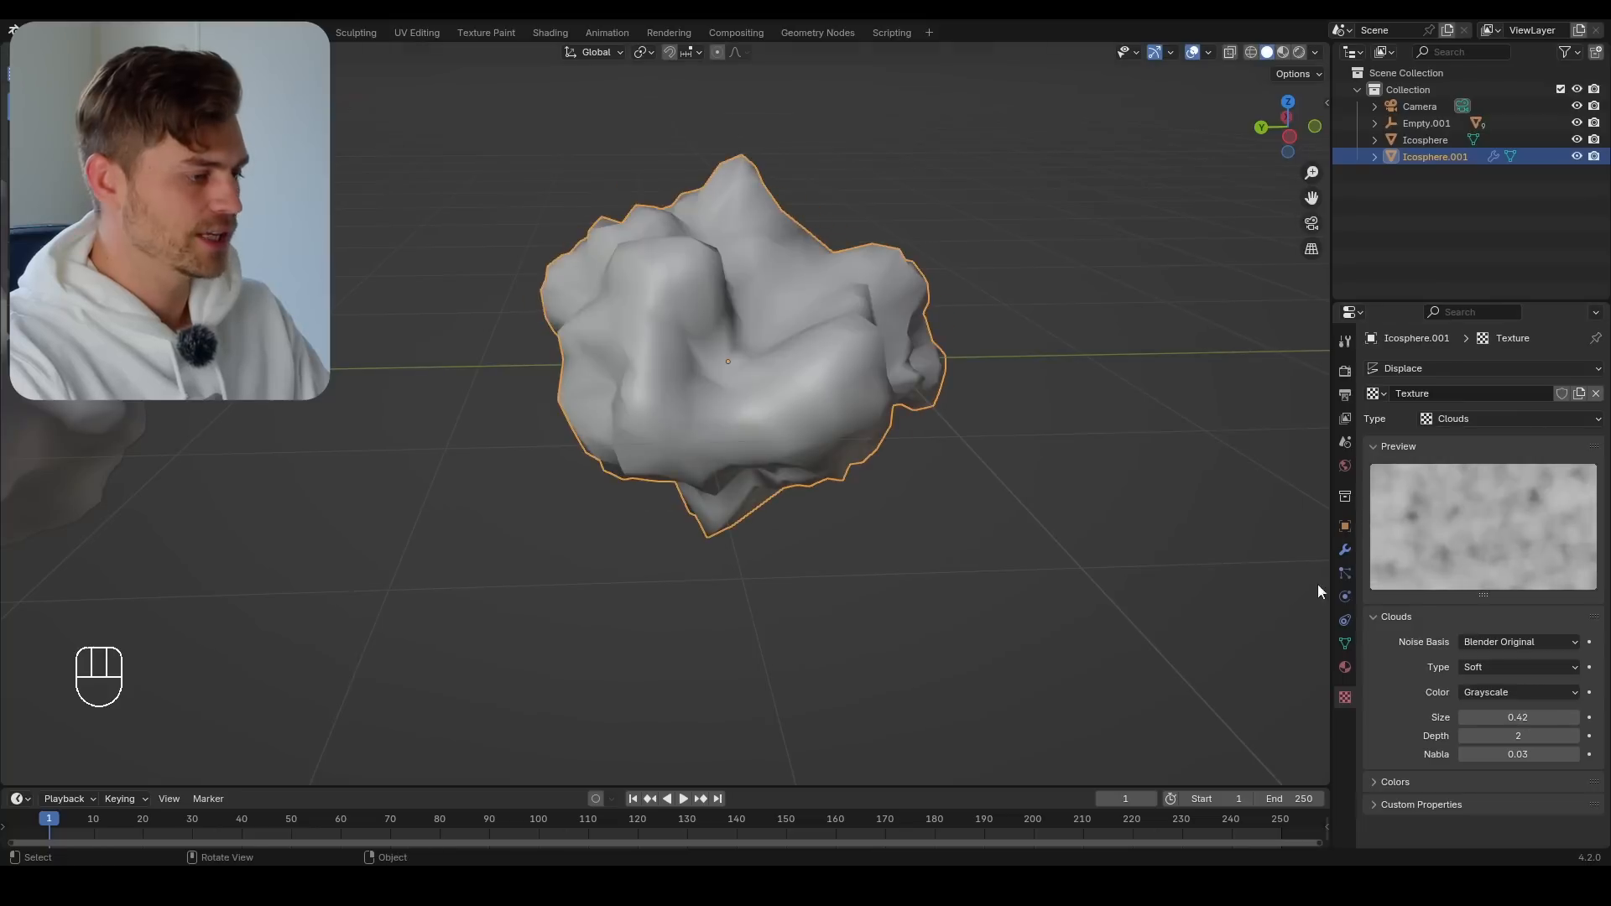
# Set the duplicate rock's viewport subdivision to level 3 after trying level 4
pyautogui.click(1345, 551)
pyautogui.click(1584, 439)
pyautogui.keyDown('shift'); pyautogui.moveTo(1032, 437); pyautogui.dragTo(1014, 451, button='middle'); pyautogui.keyUp('shift')
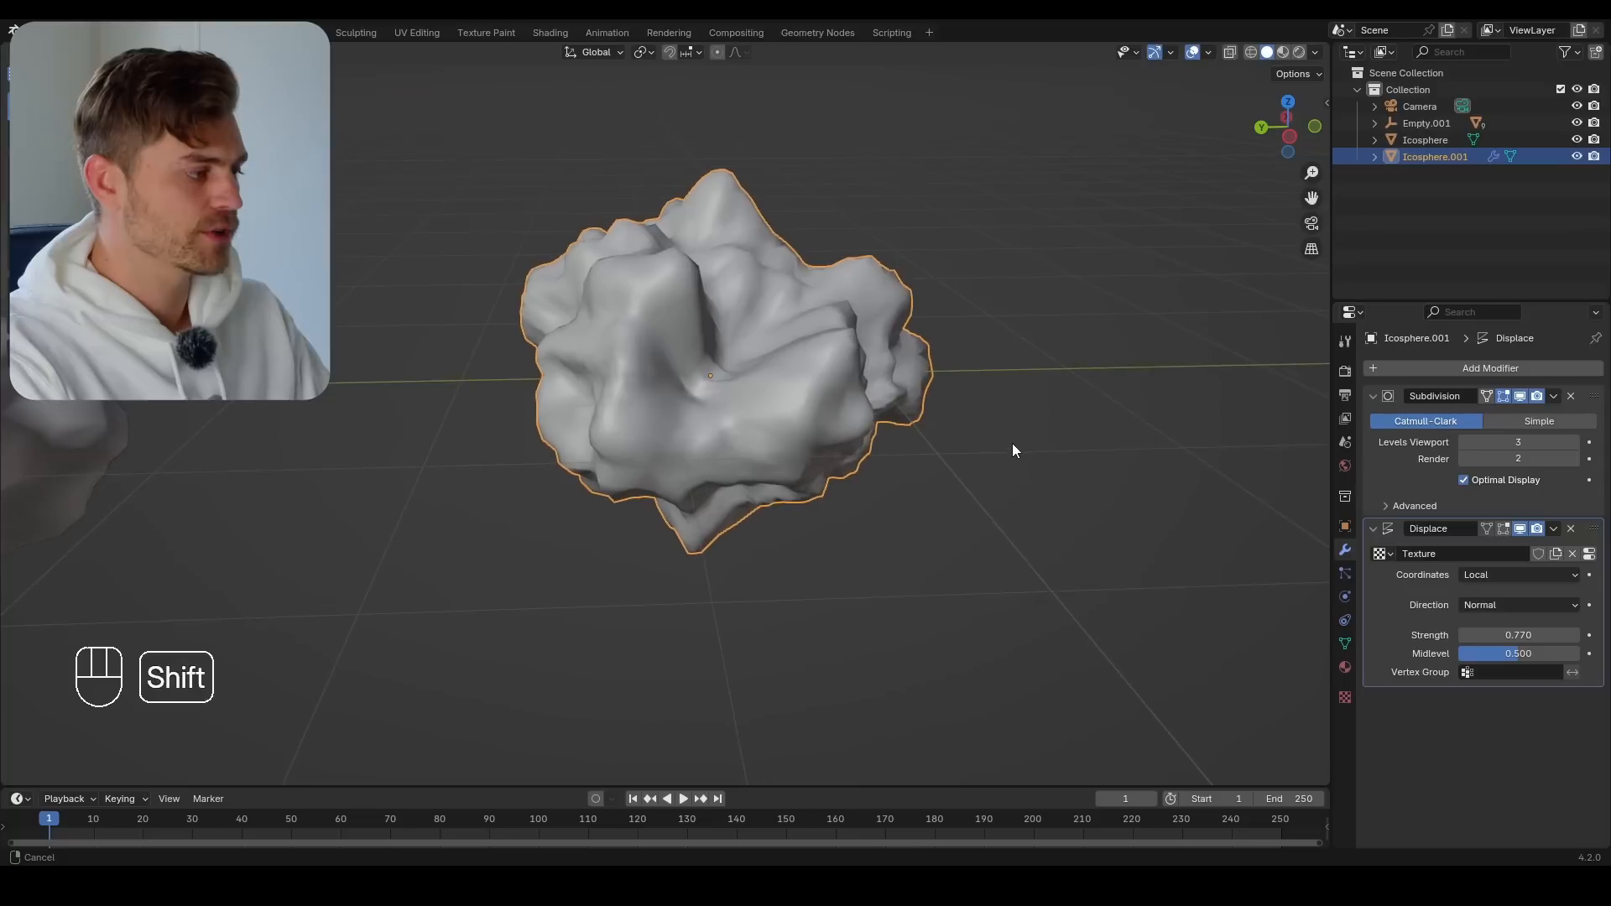
pyautogui.click(1576, 443)
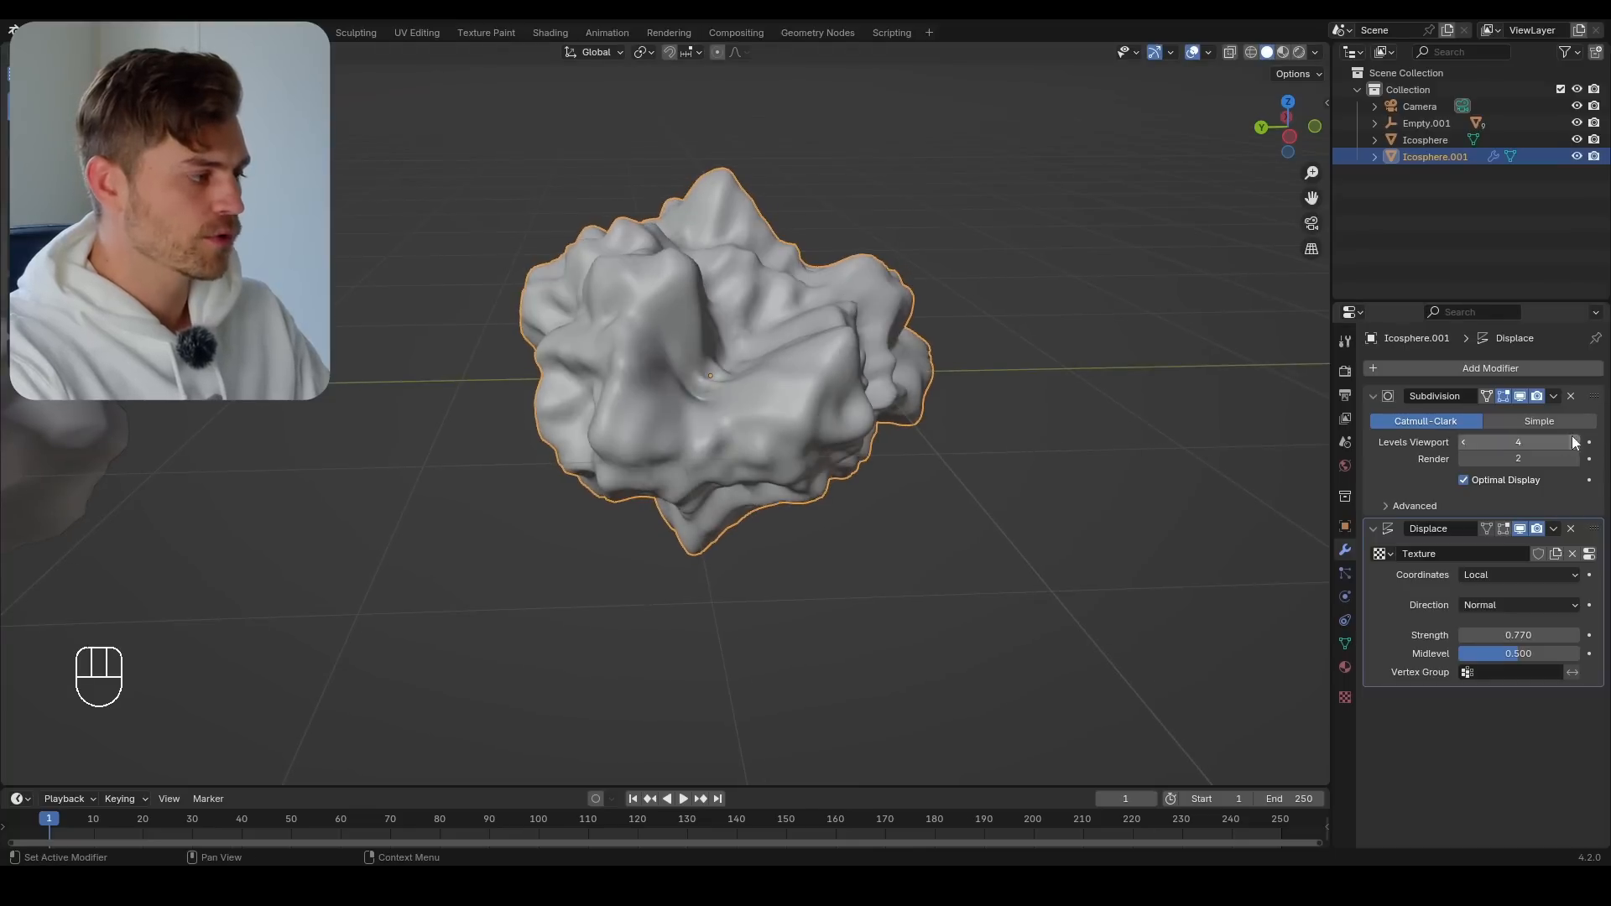
pyautogui.click(1466, 445)
pyautogui.click(1465, 445)
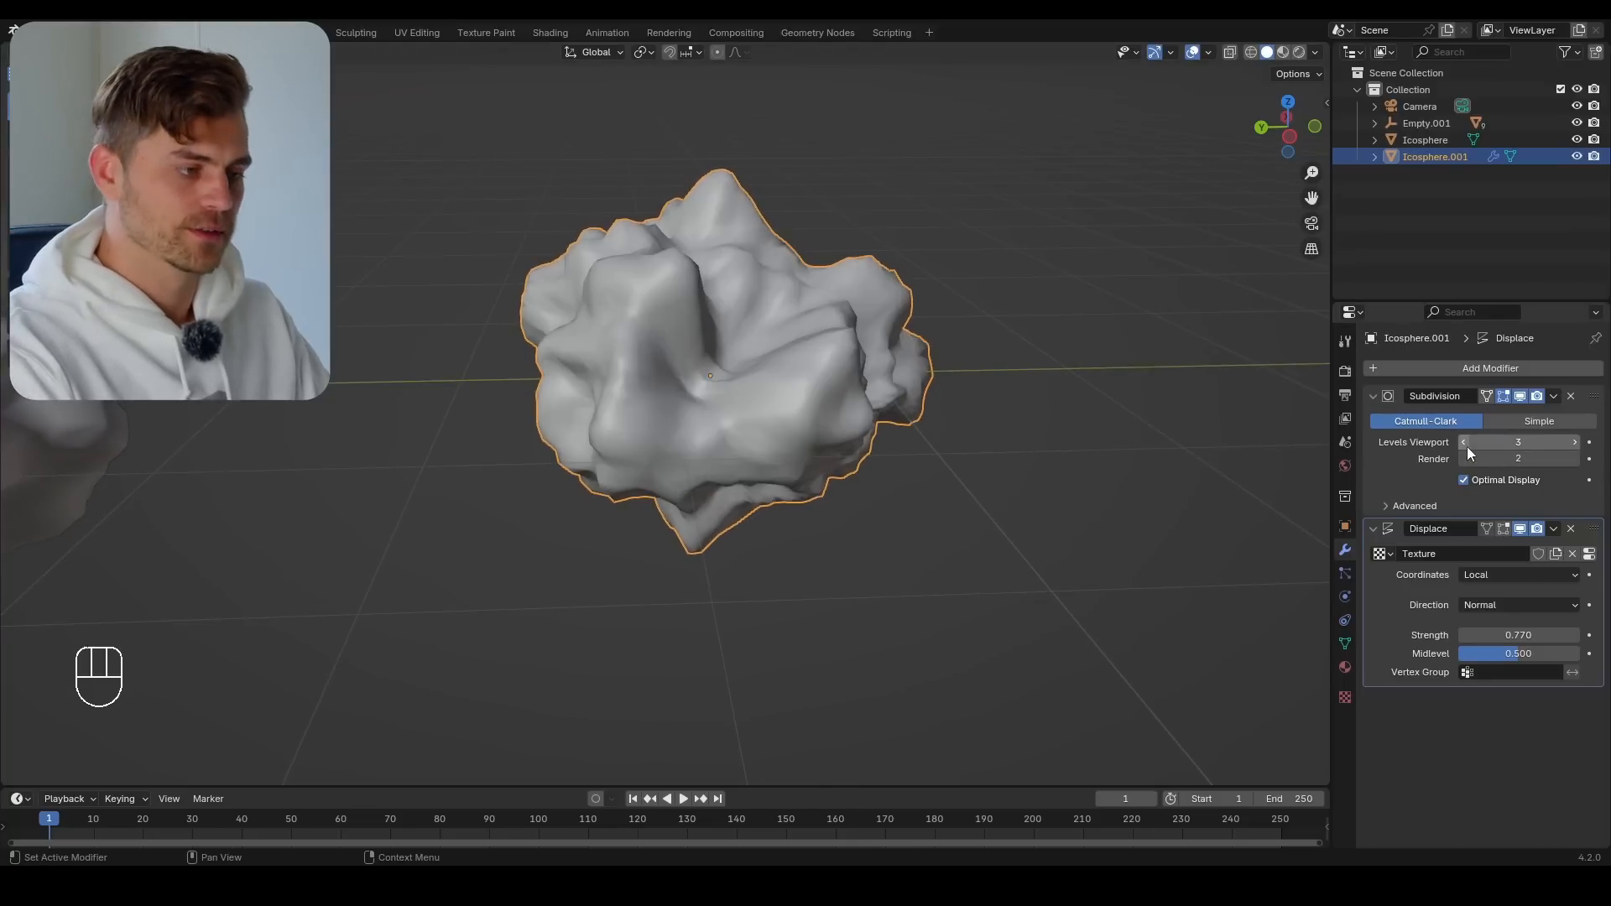
# Reshape the duplicate rock's base mesh further with proportional vertex moves and set its Clouds texture size to 0.32
pyautogui.scroll(-4, 788, 439)
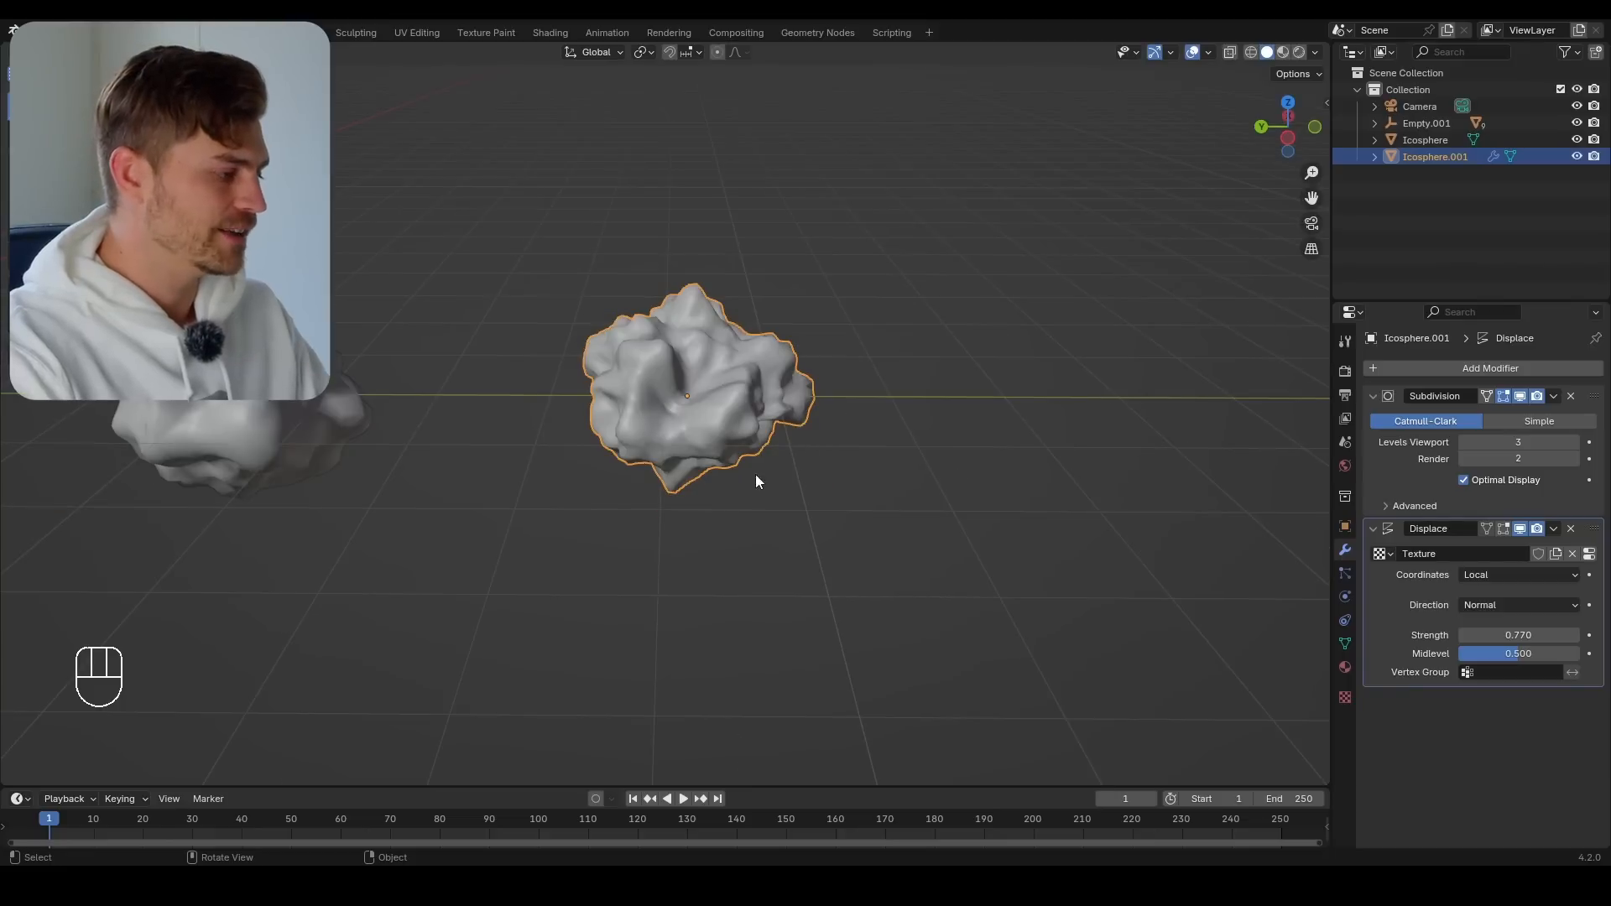
pyautogui.moveTo(744, 423); pyautogui.dragTo(651, 485, button='middle')
pyautogui.press('Tab')
pyautogui.click(693, 449)
pyautogui.press('g')
pyautogui.click(752, 456)
pyautogui.press('Tab')
pyautogui.press('Tab')
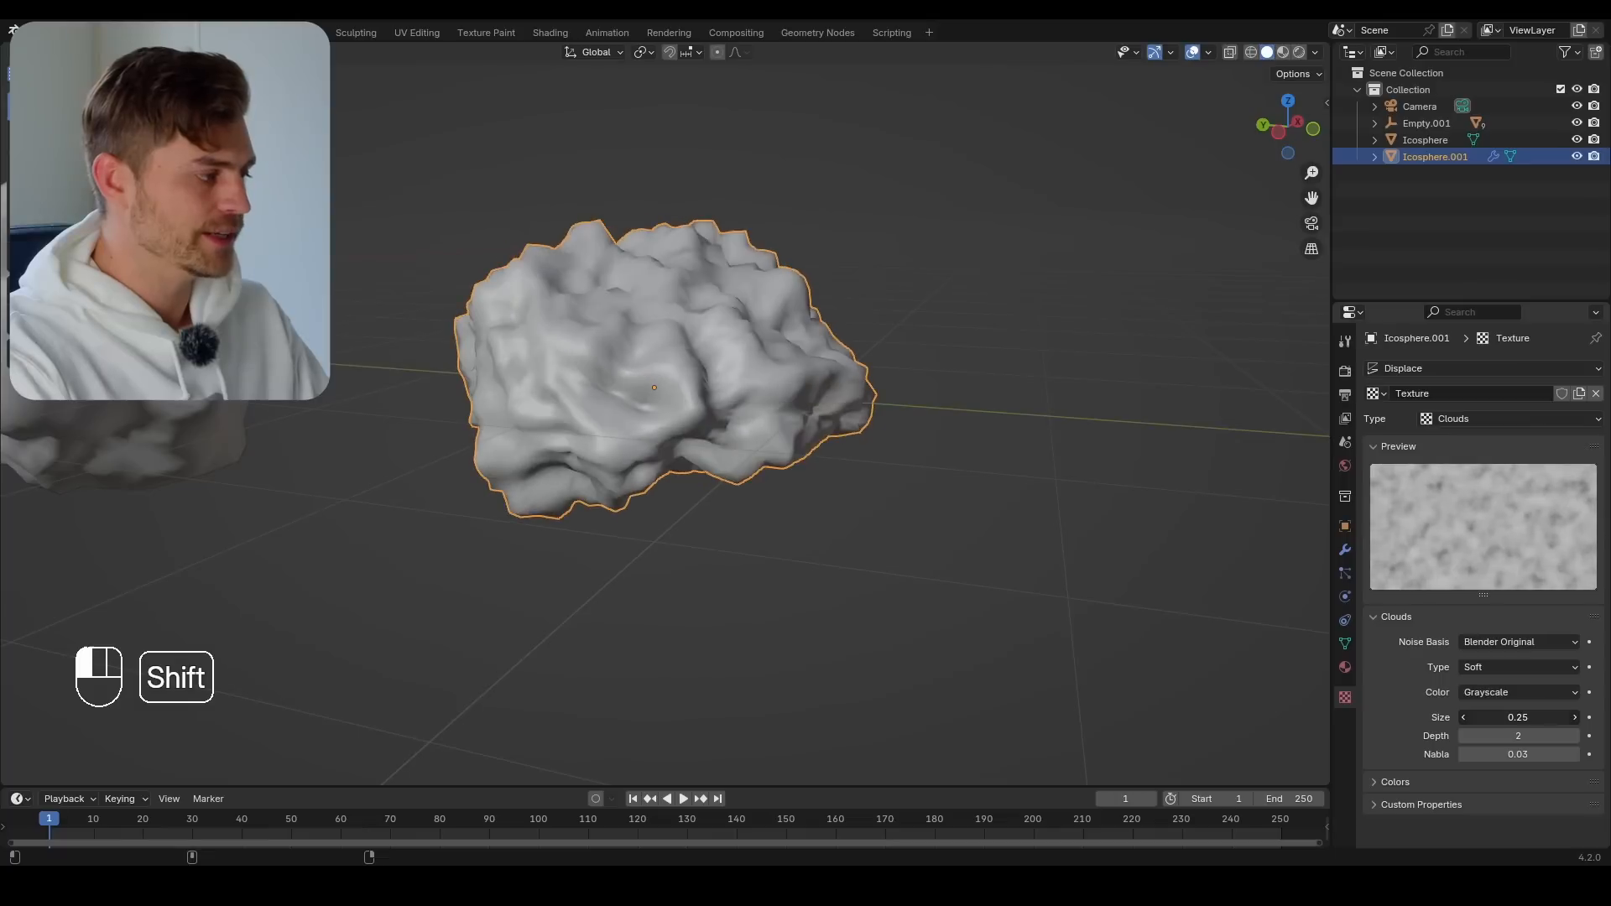
pyautogui.keyDown('shift'); pyautogui.moveTo(1519, 717); pyautogui.dragTo(1461, 717); pyautogui.keyUp('shift')
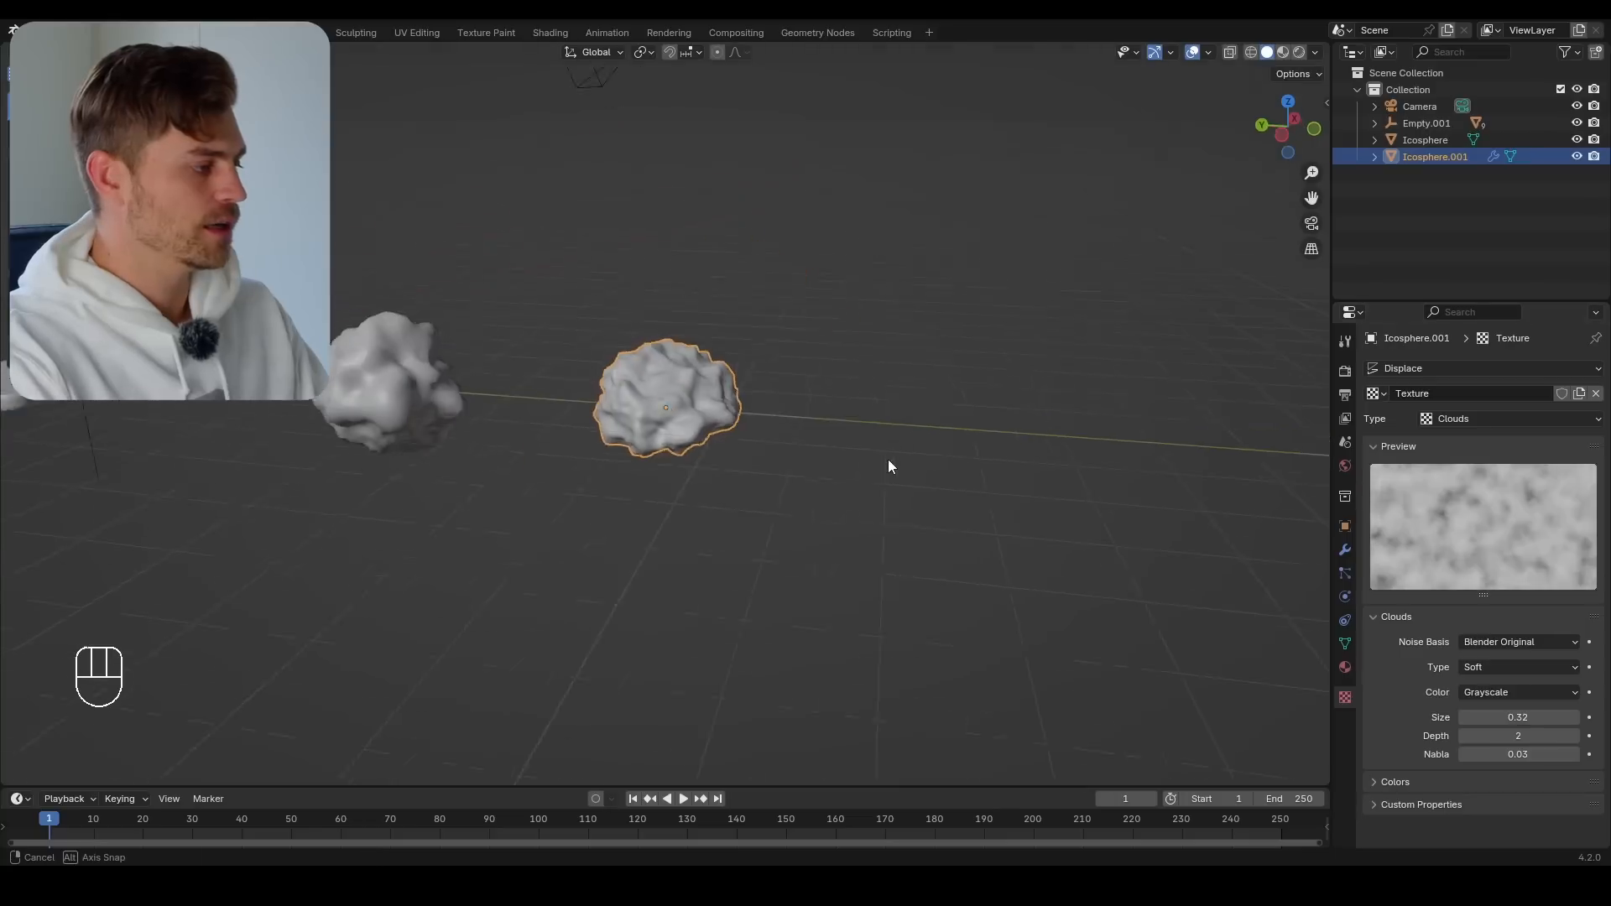
# Duplicate the reshaped rock along the Y axis to make a third rock, and reselect the middle one
pyautogui.moveTo(888, 460); pyautogui.dragTo(889, 466, button='middle')
pyautogui.hotkey('shift', 'd')
pyautogui.press('y')
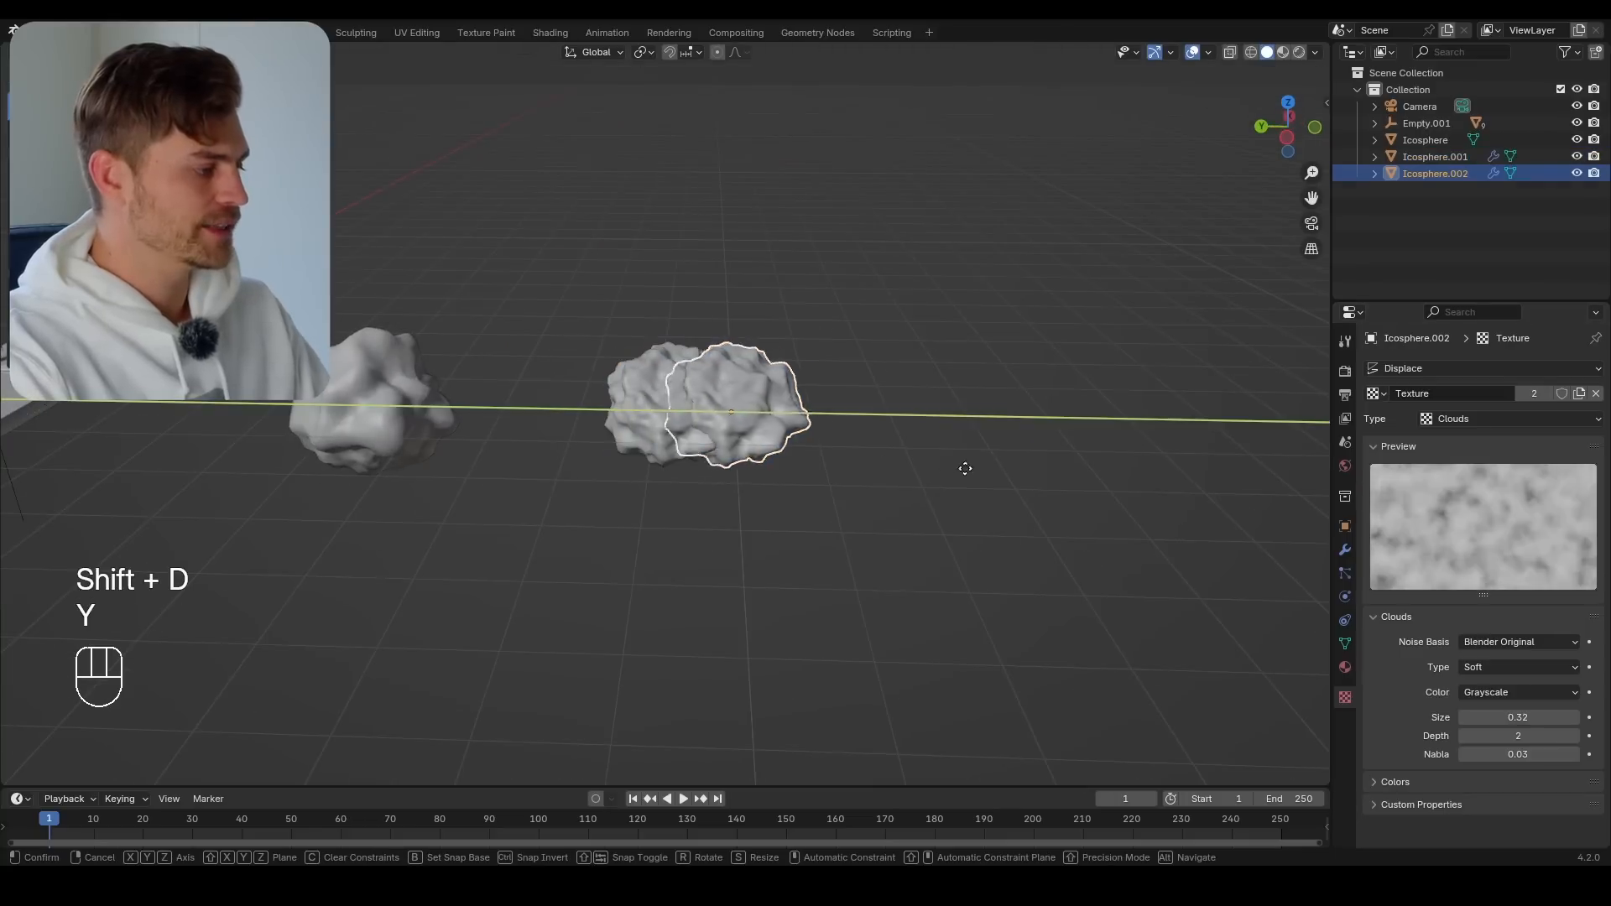
pyautogui.click(1168, 472)
pyautogui.moveTo(1169, 477); pyautogui.dragTo(1275, 518, button='middle')
pyautogui.click(570, 382)
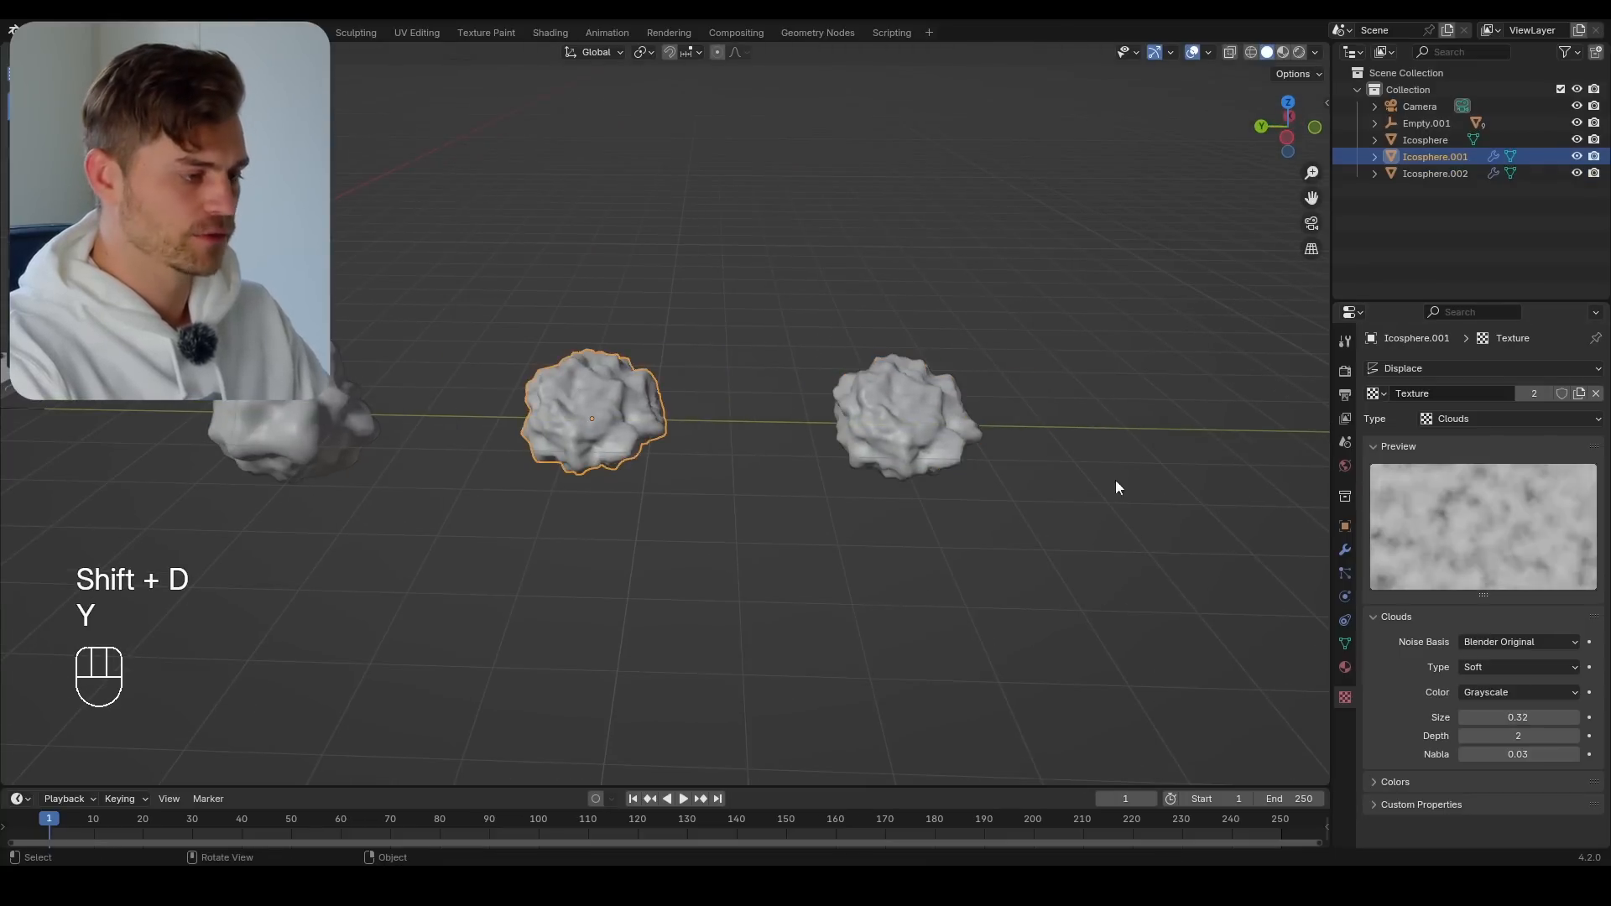
# Apply both the Subdivision and Displace modifiers on the second rock
pyautogui.click(1345, 550)
pyautogui.hotkey('ctrl', 'a')
pyautogui.hotkey('ctrl', 'a')
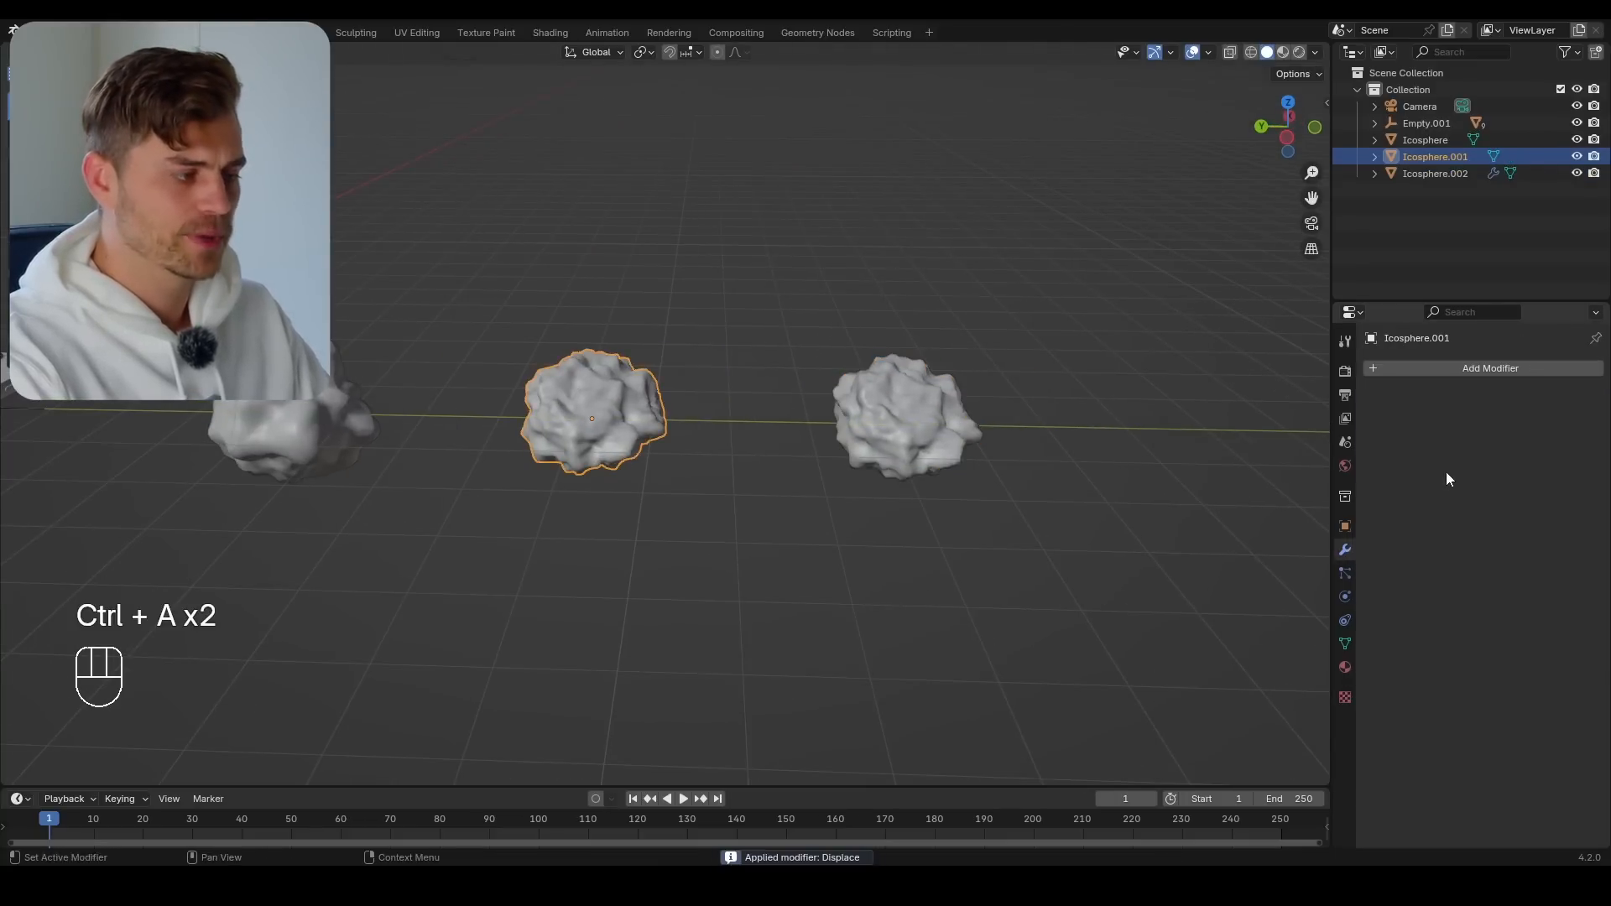
# Set the third rock's viewport subdivision to level 4 and its Displace strength to -0.530
pyautogui.click(978, 432)
pyautogui.press('KP_Decimal')
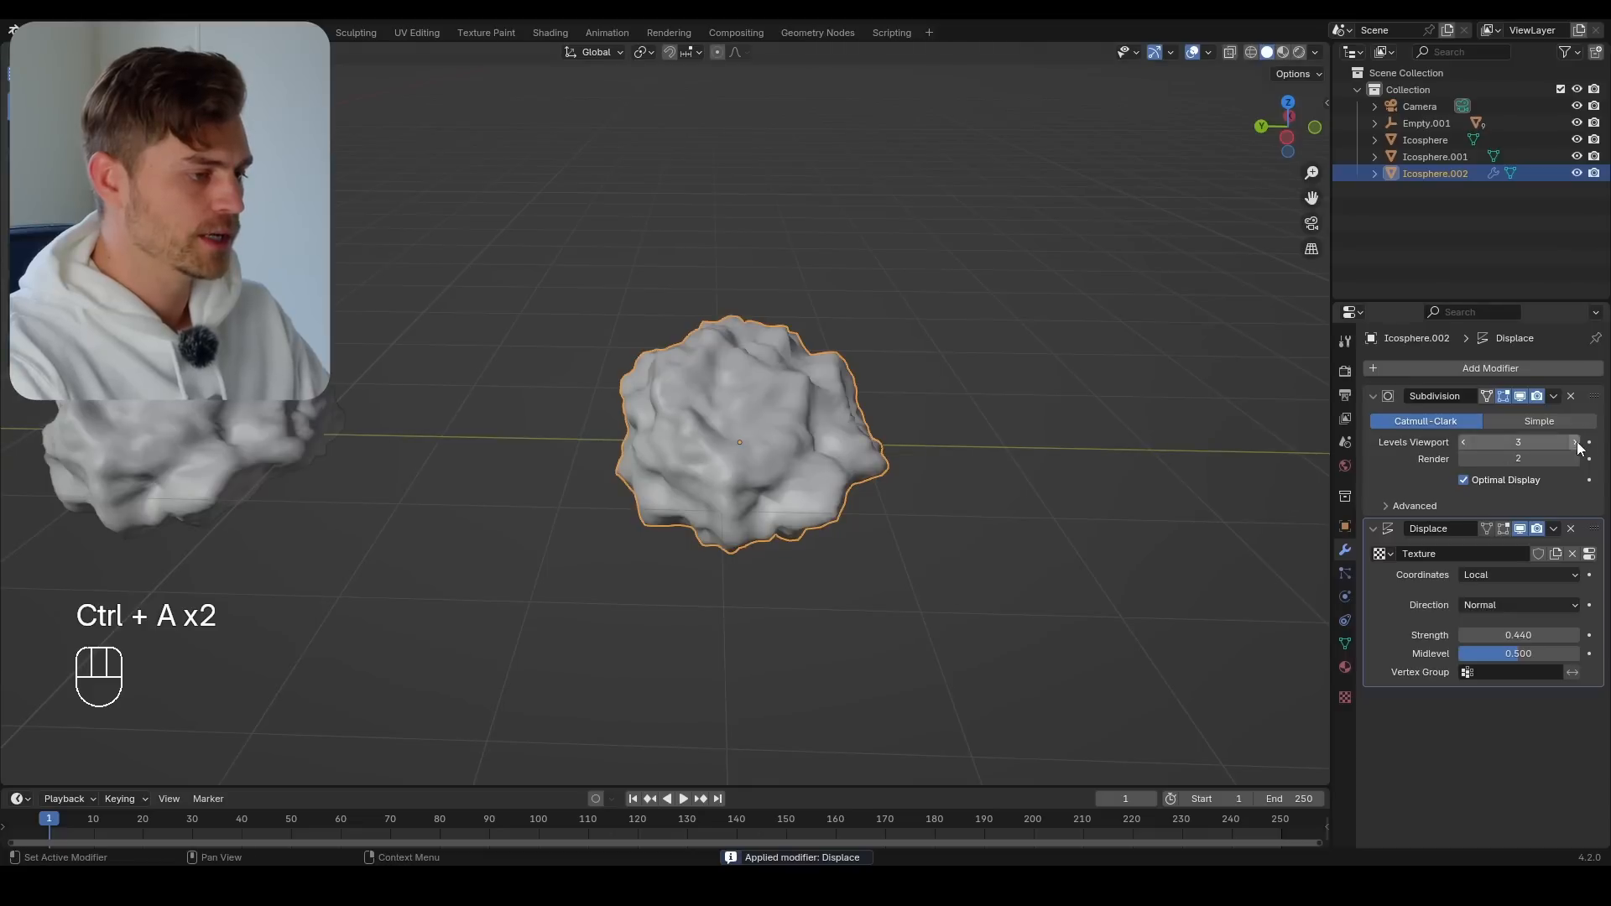
pyautogui.click(1575, 443)
pyautogui.moveTo(1059, 530); pyautogui.dragTo(1116, 546, button='middle')
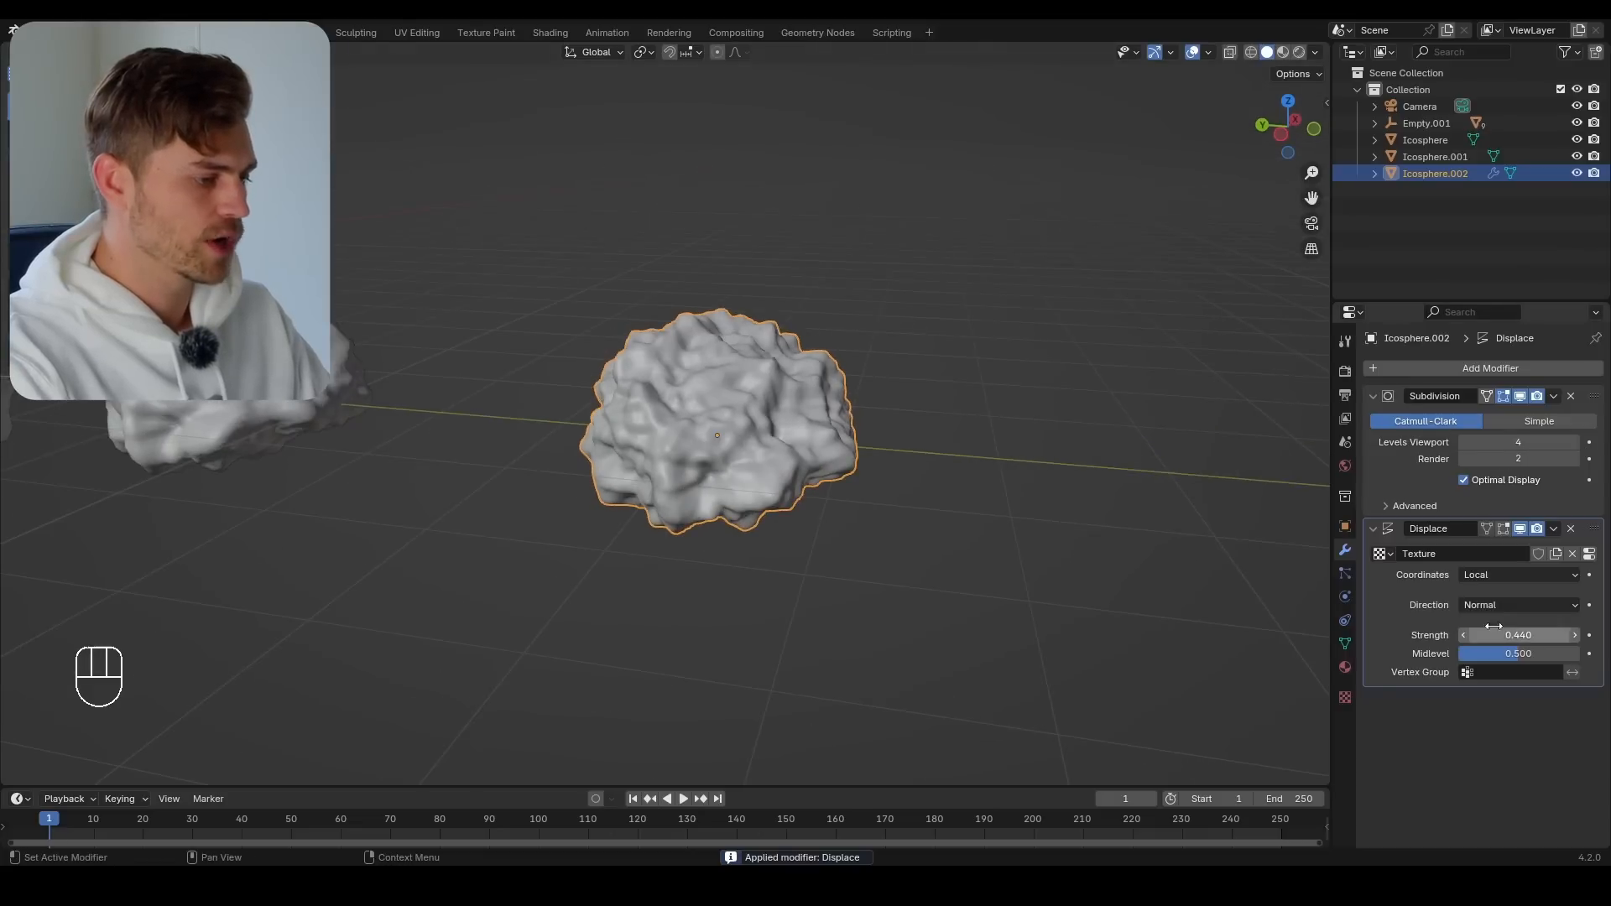
pyautogui.keyDown('shift'); pyautogui.moveTo(1498, 637); pyautogui.dragTo(1309, 636); pyautogui.keyUp('shift')
# Reshape the third rock's base mesh into an elongated form with proportional vertex moves, and set its Clouds texture depth to 4
pyautogui.press('Tab')
pyautogui.press('g')
pyautogui.rightClick(739, 361)
pyautogui.press('g')
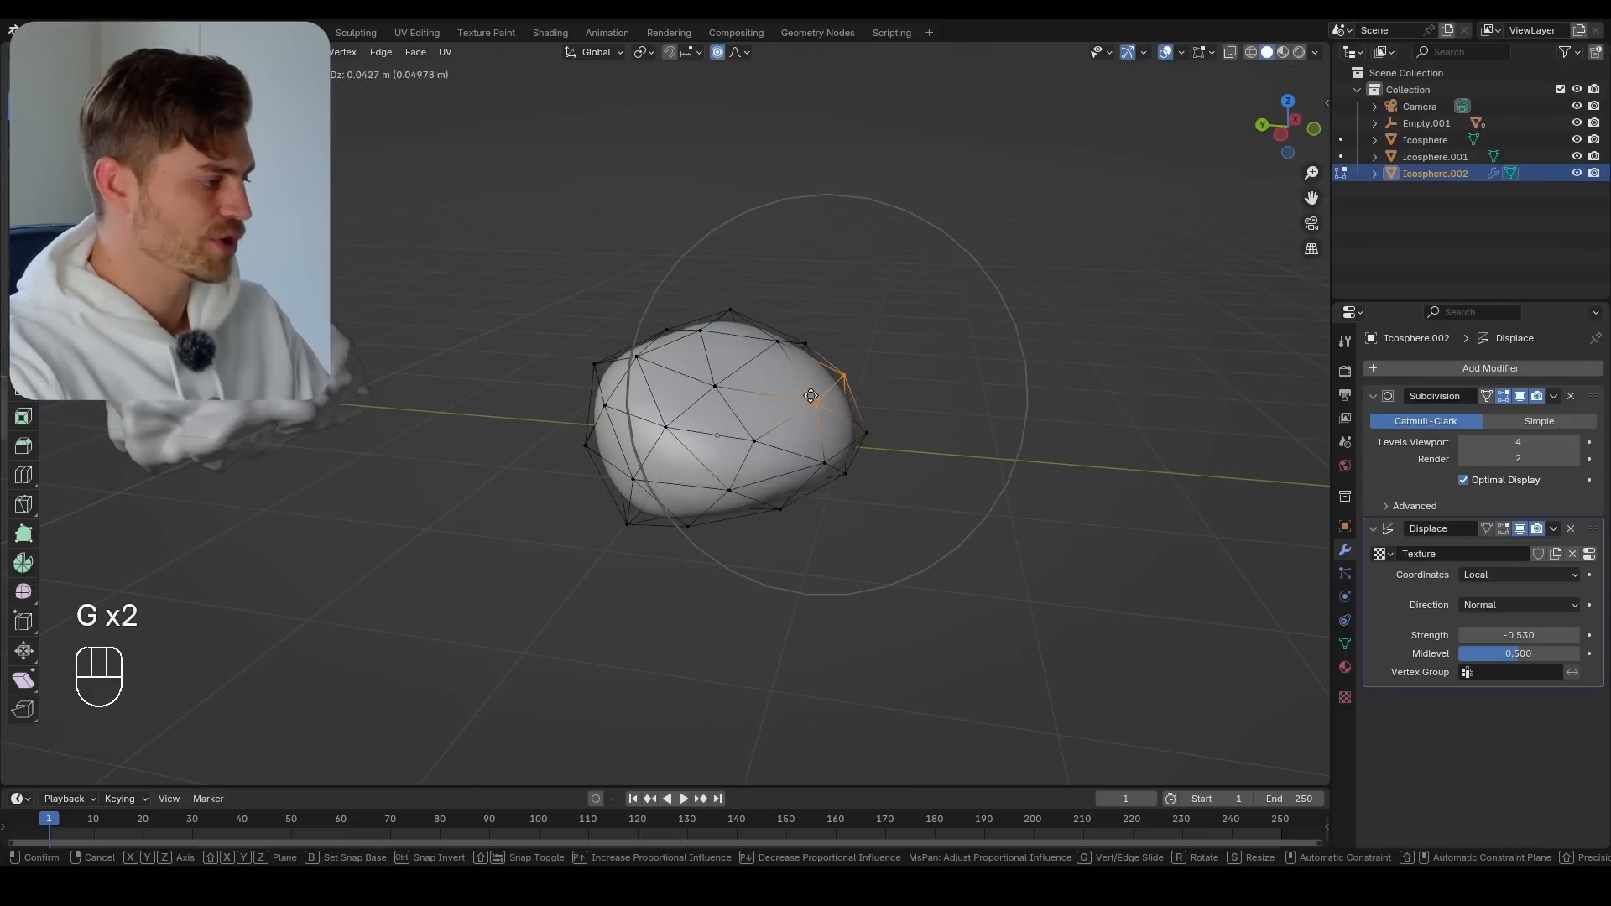
pyautogui.click(739, 363)
pyautogui.press('g')
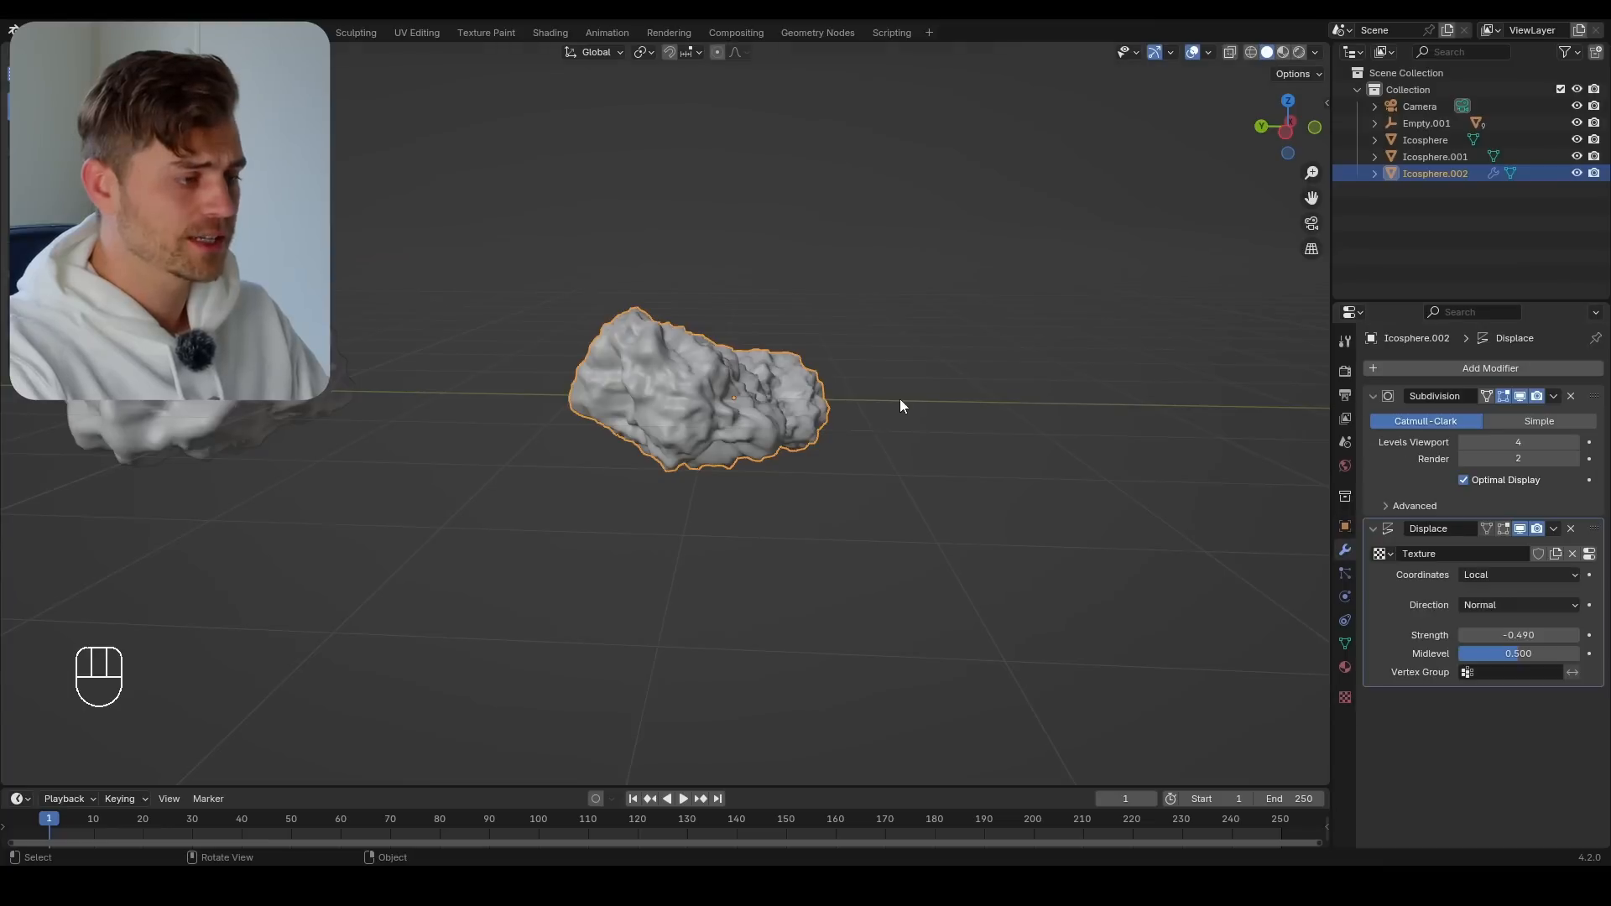
# Duplicate the elongated rock along the Y axis to make a fourth rock
pyautogui.scroll(-4, 900, 405)
pyautogui.hotkey('shift', 'd')
pyautogui.press('y')
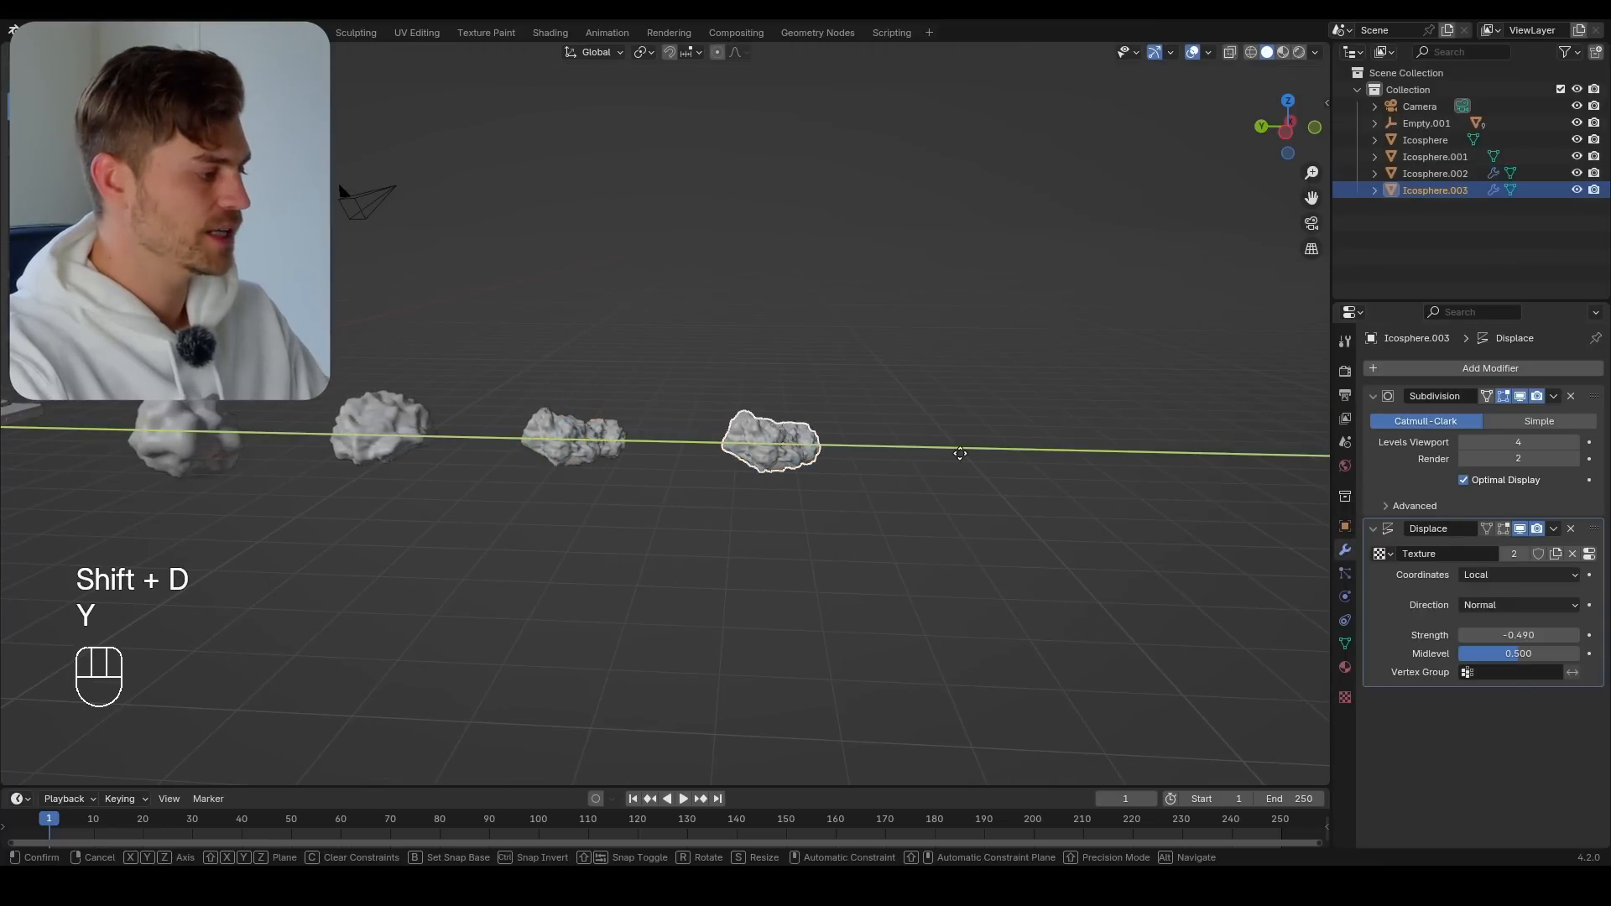
pyautogui.click(867, 469)
# Reshape the fourth rock's base mesh into a smaller, compact form with proportional scaling and vertex moves
pyautogui.scroll(4, 802, 467)
pyautogui.press('Tab')
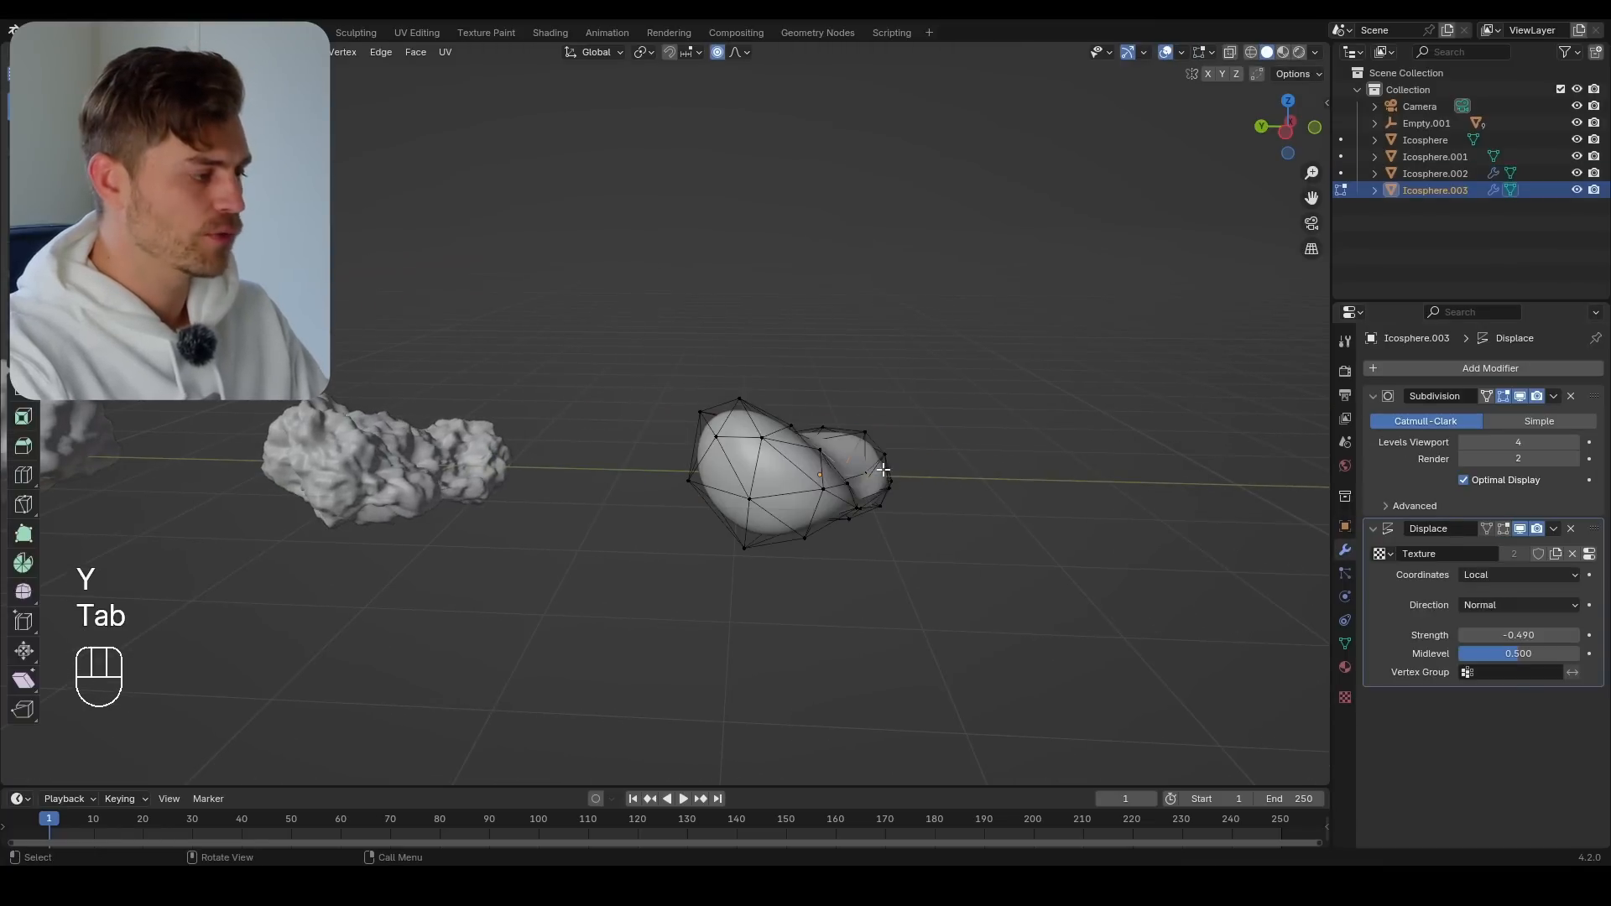
pyautogui.moveTo(743, 415); pyautogui.dragTo(662, 425, button='middle')
pyautogui.moveTo(916, 408); pyautogui.dragTo(604, 576)
pyautogui.press('s')
pyautogui.click(676, 483)
pyautogui.press('g')
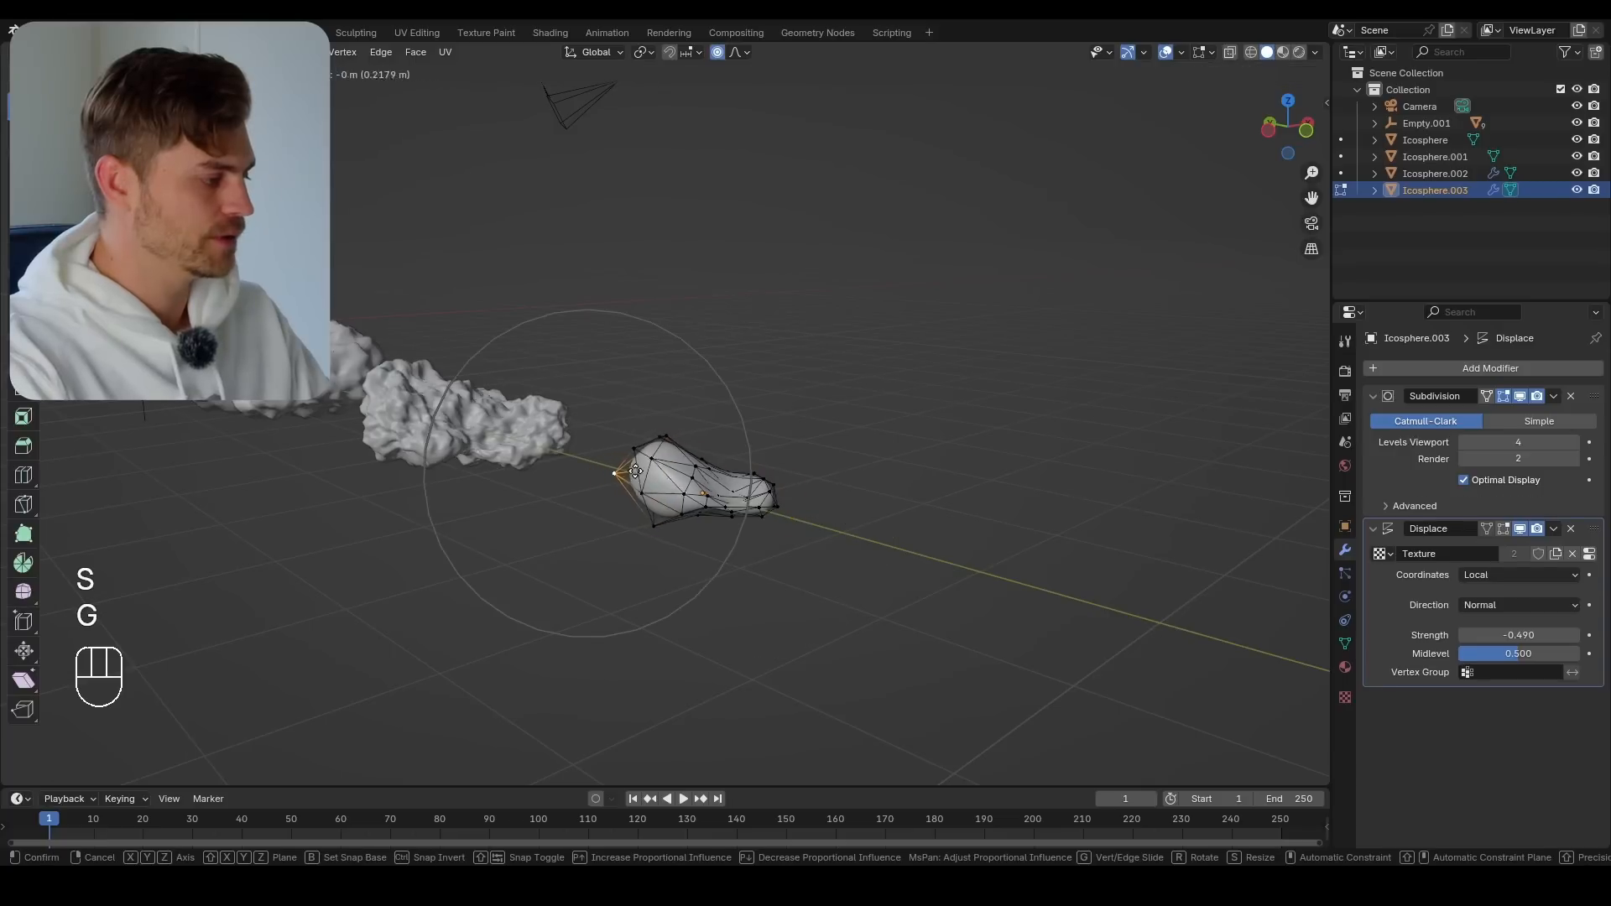
pyautogui.click(686, 481)
pyautogui.press('g')
pyautogui.scroll(3, 802, 501)
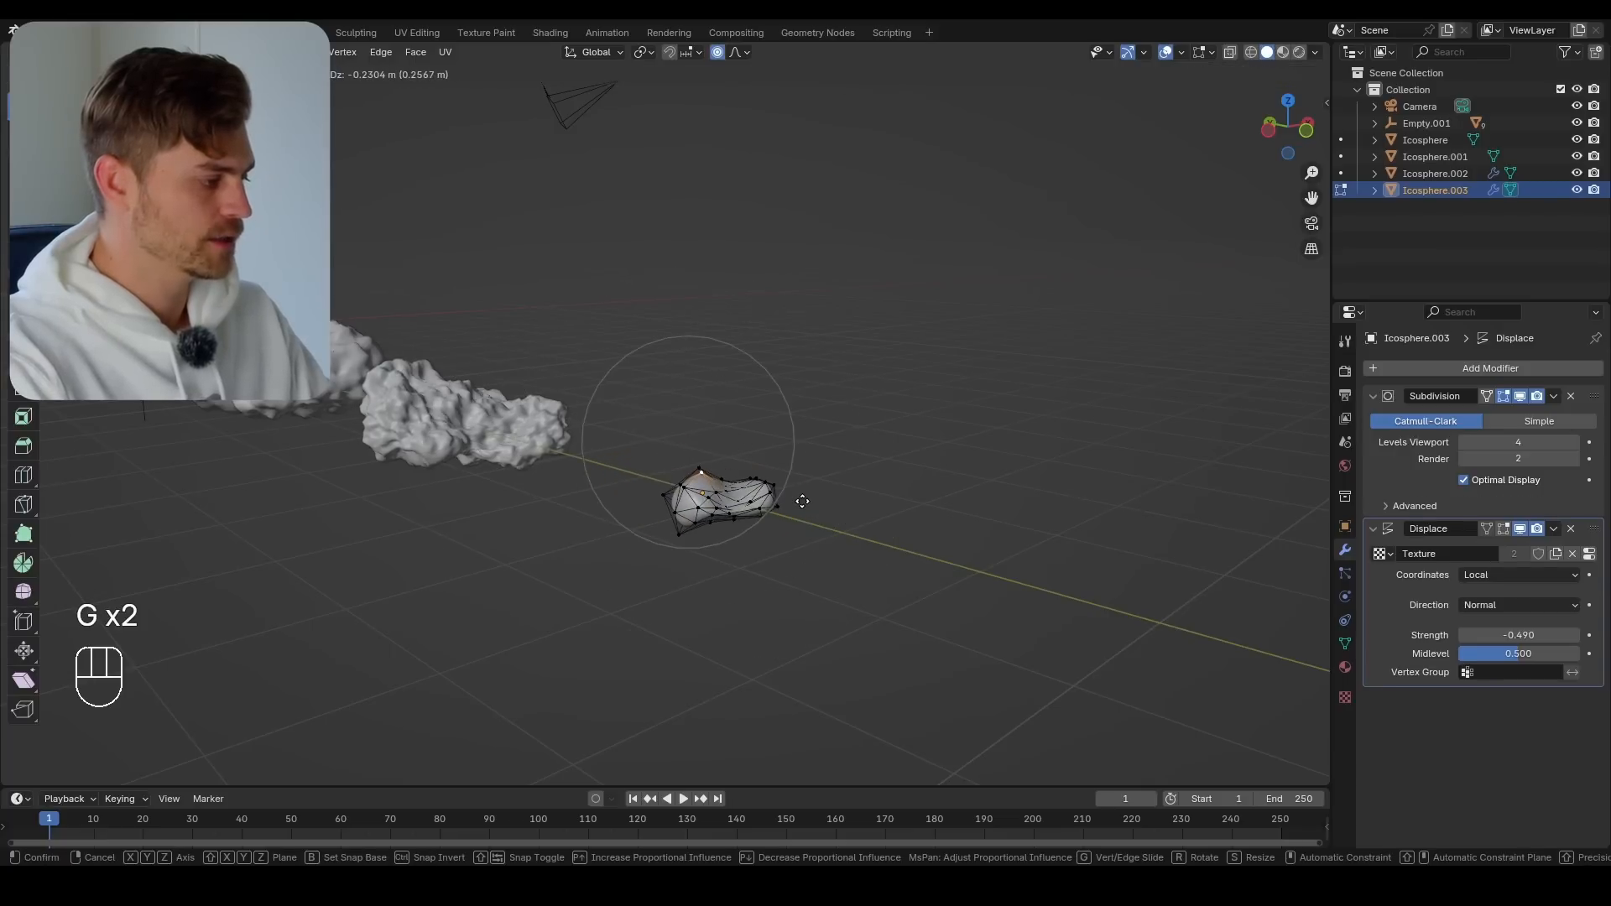
pyautogui.click(803, 501)
pyautogui.press('Tab')
# Apply the Subdivision and Displace modifiers on the third and fourth rocks, and save the file
pyautogui.moveTo(764, 513); pyautogui.dragTo(809, 507, button='middle')
pyautogui.click(1392, 441)
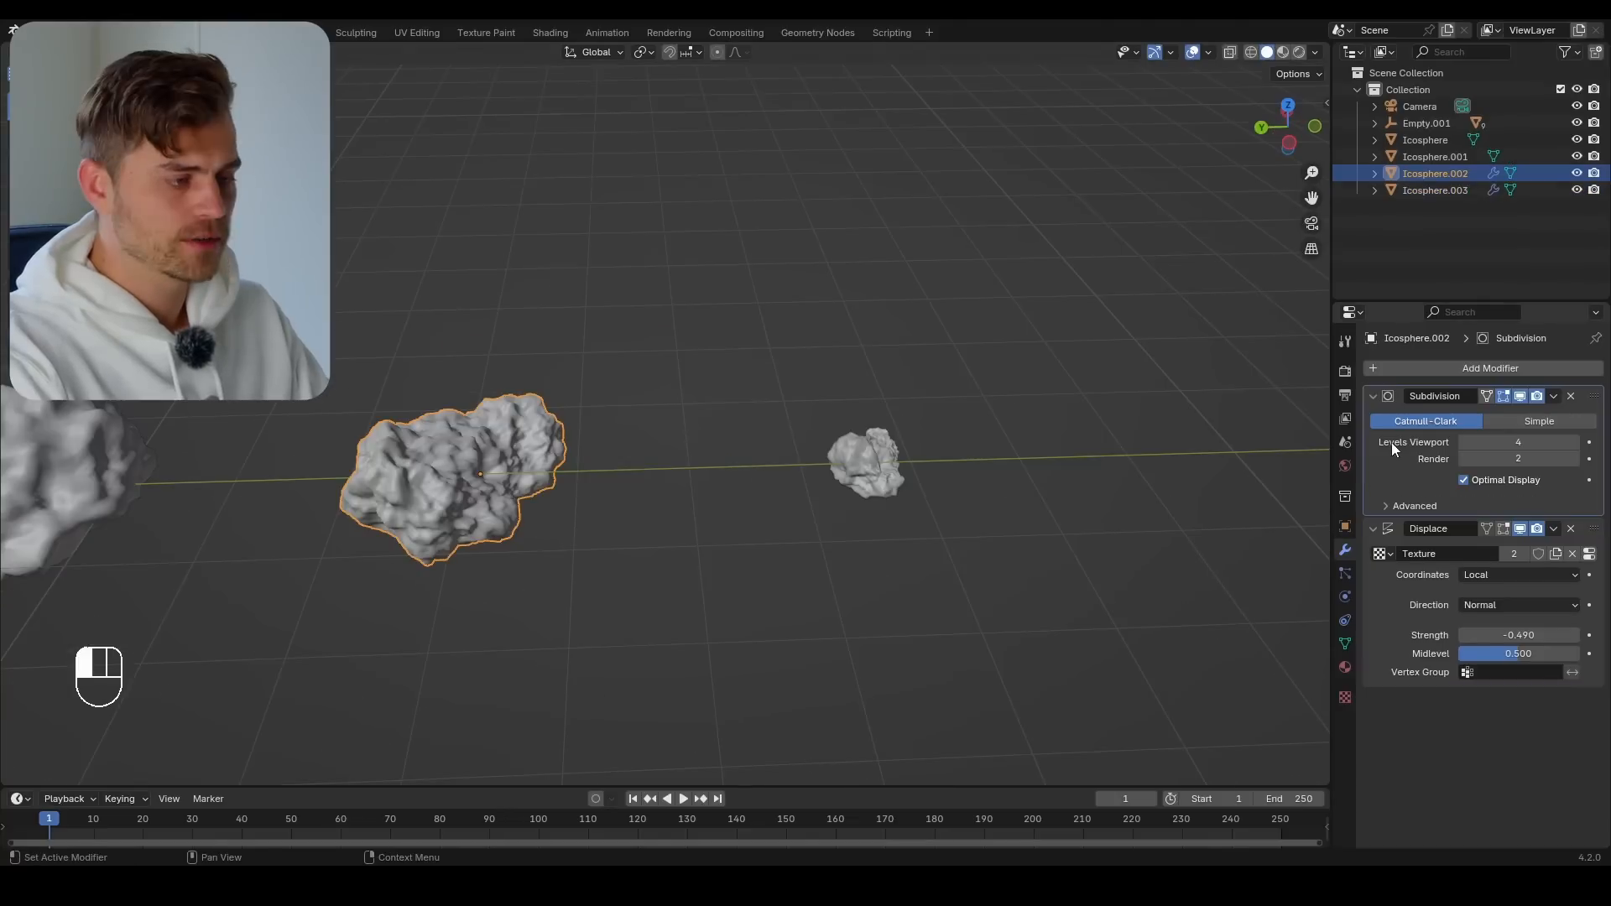
pyautogui.hotkey('ctrl', 'a')
pyautogui.hotkey('ctrl', 'a')
pyautogui.click(912, 466)
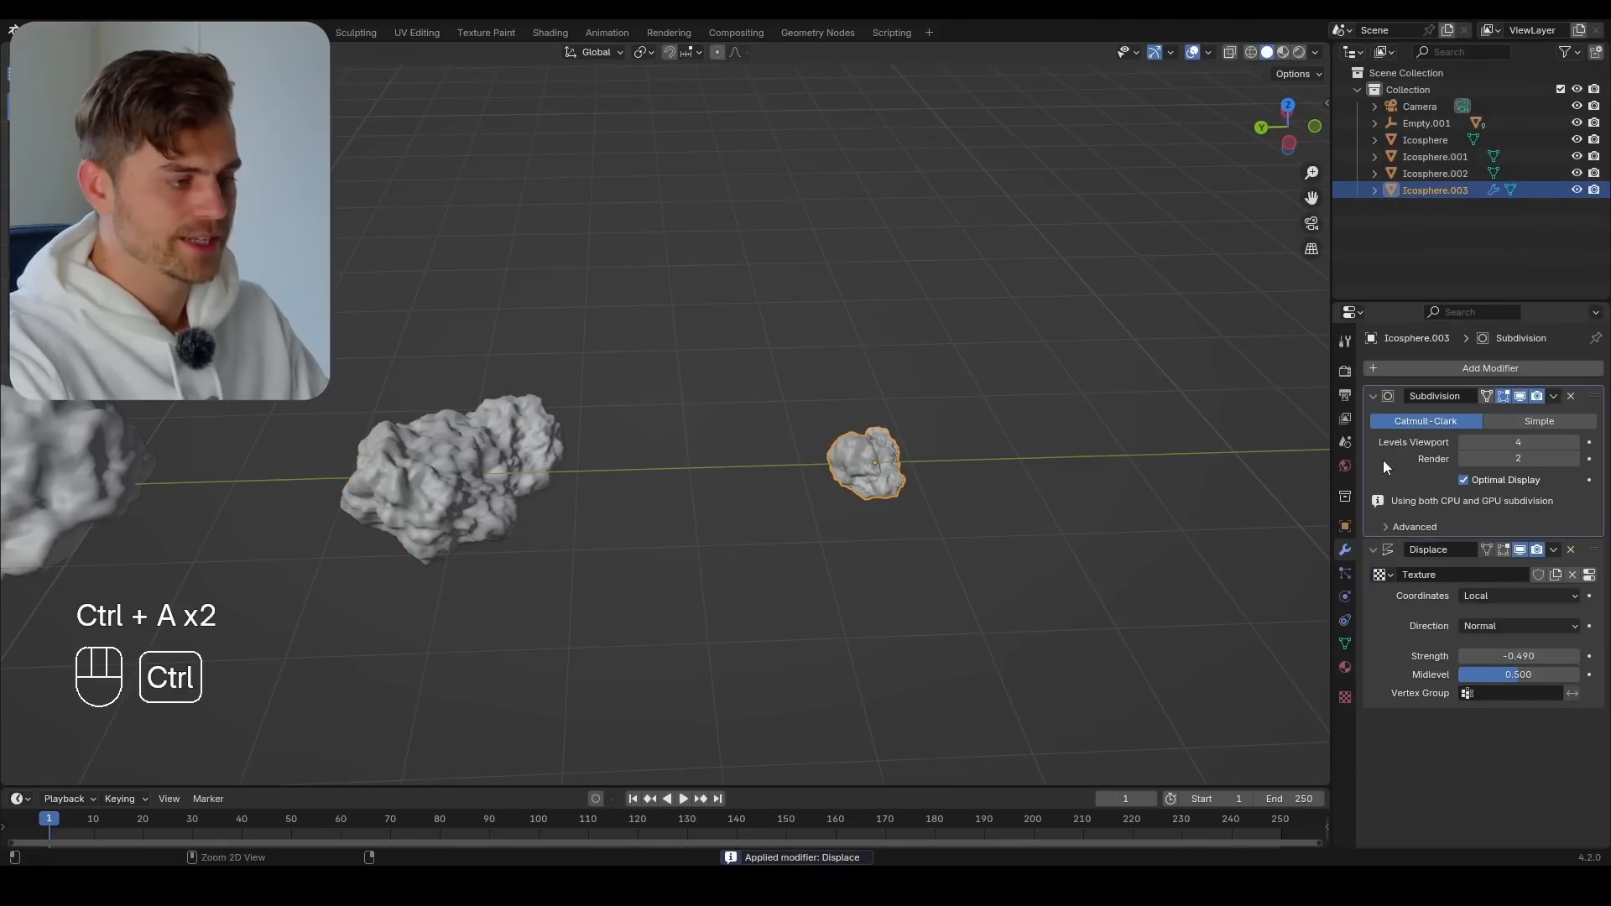
pyautogui.hotkey('ctrl', 'a')
pyautogui.hotkey('ctrl', 'a')
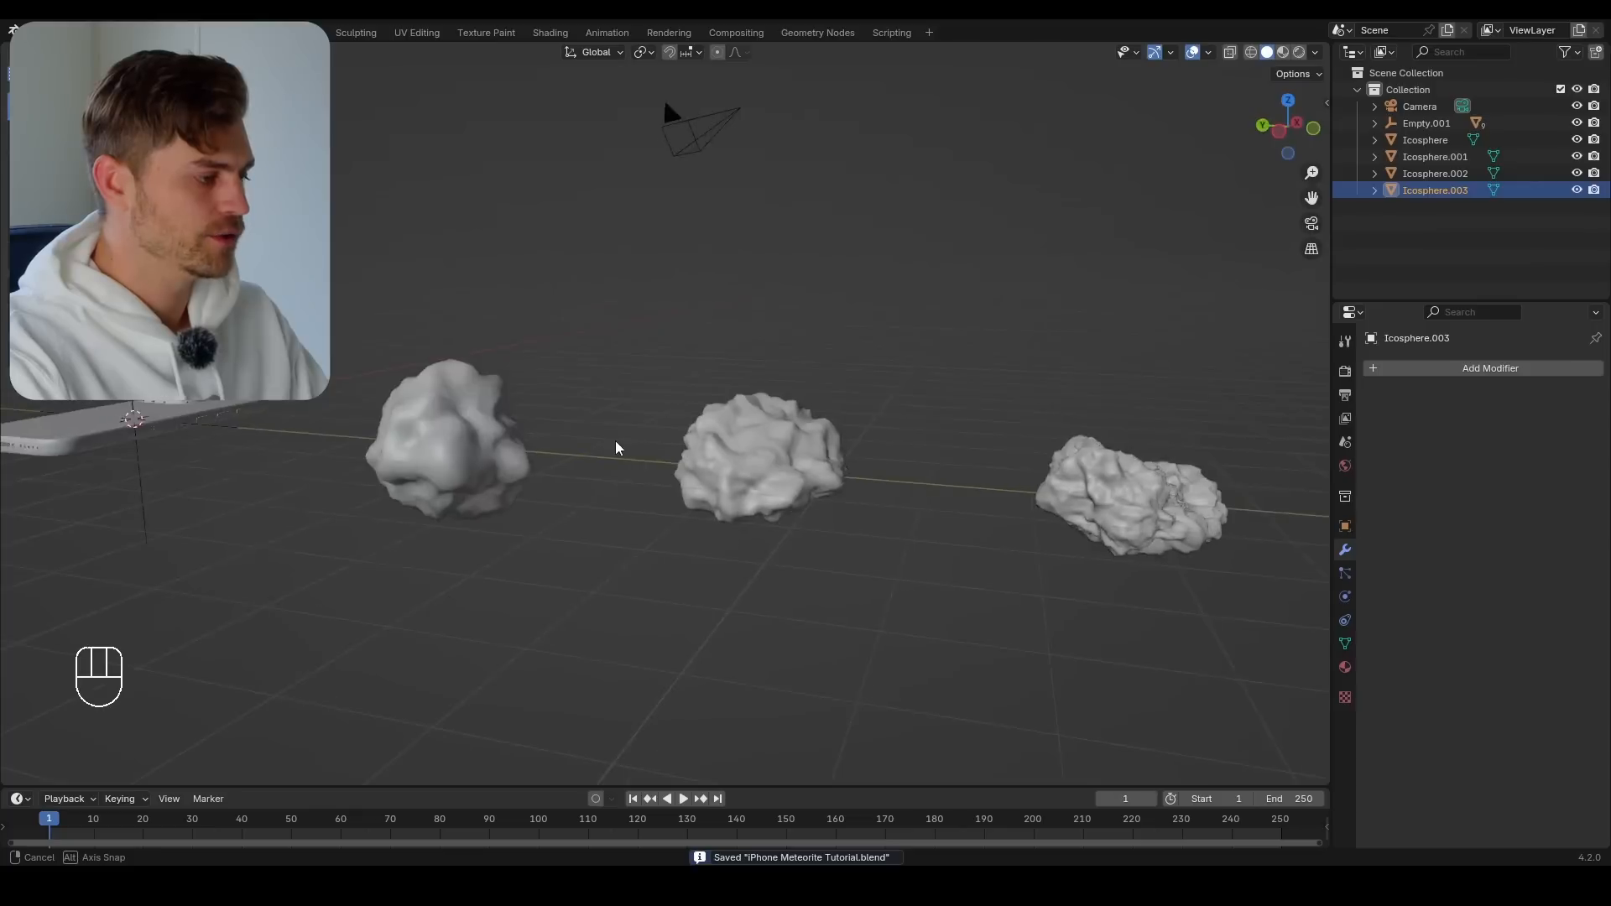
pyautogui.moveTo(616, 441); pyautogui.dragTo(923, 481, button='middle')
pyautogui.hotkey('ctrl', 's')
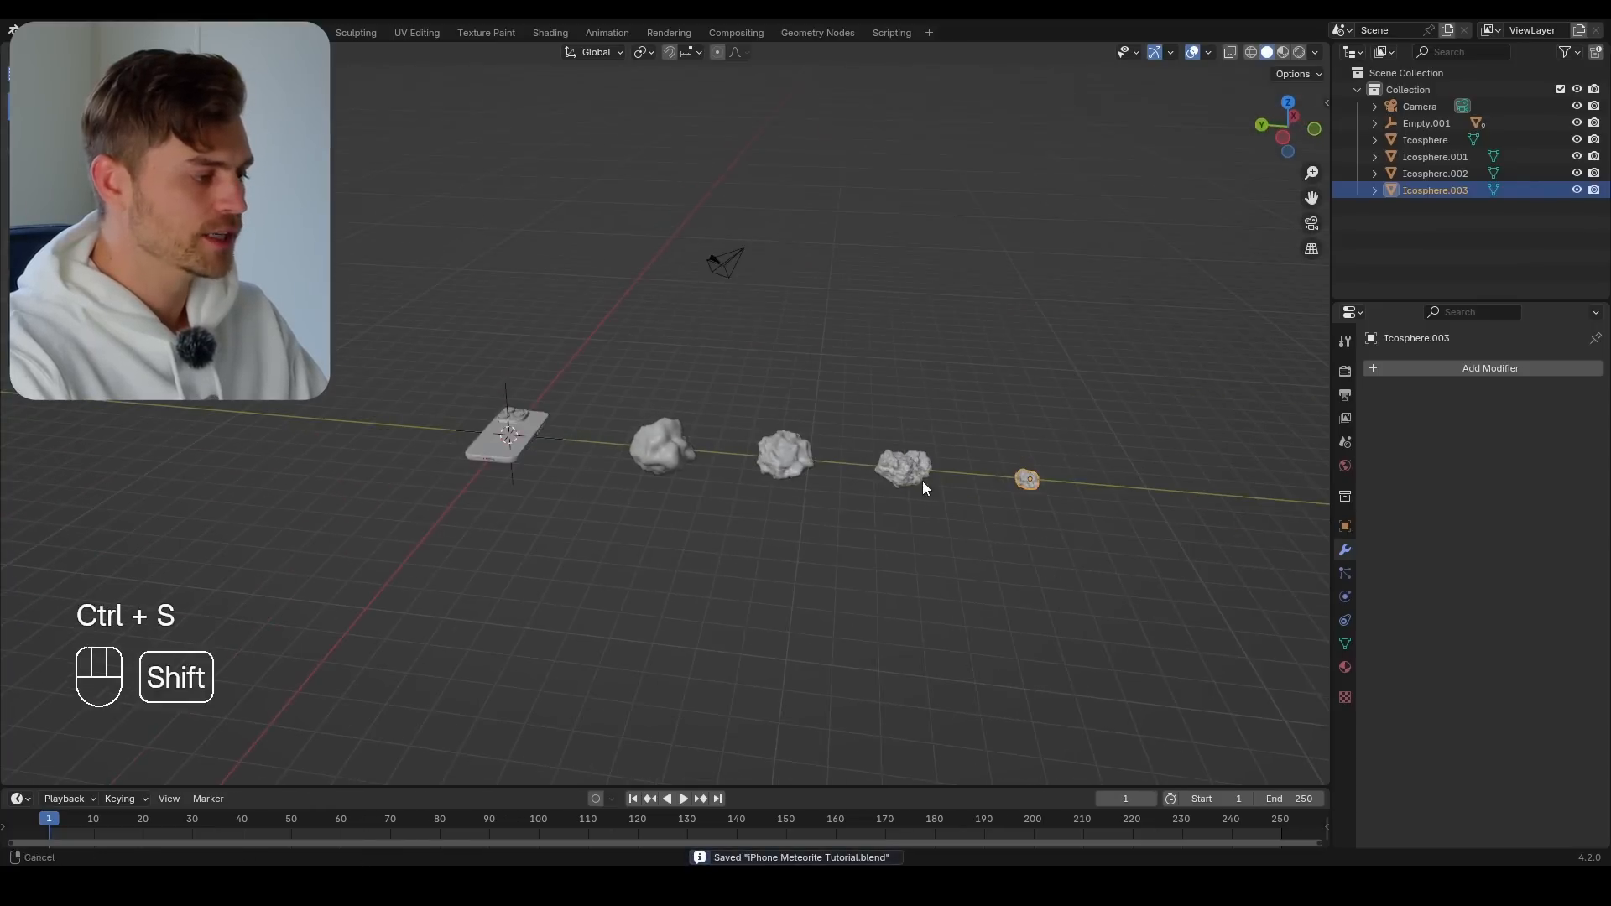
# Move all four rocks into a new collection named Rocks
pyautogui.keyDown('shift'); pyautogui.moveTo(1072, 411); pyautogui.dragTo(656, 512); pyautogui.keyUp('shift')
pyautogui.press('m')
pyautogui.click(657, 506)
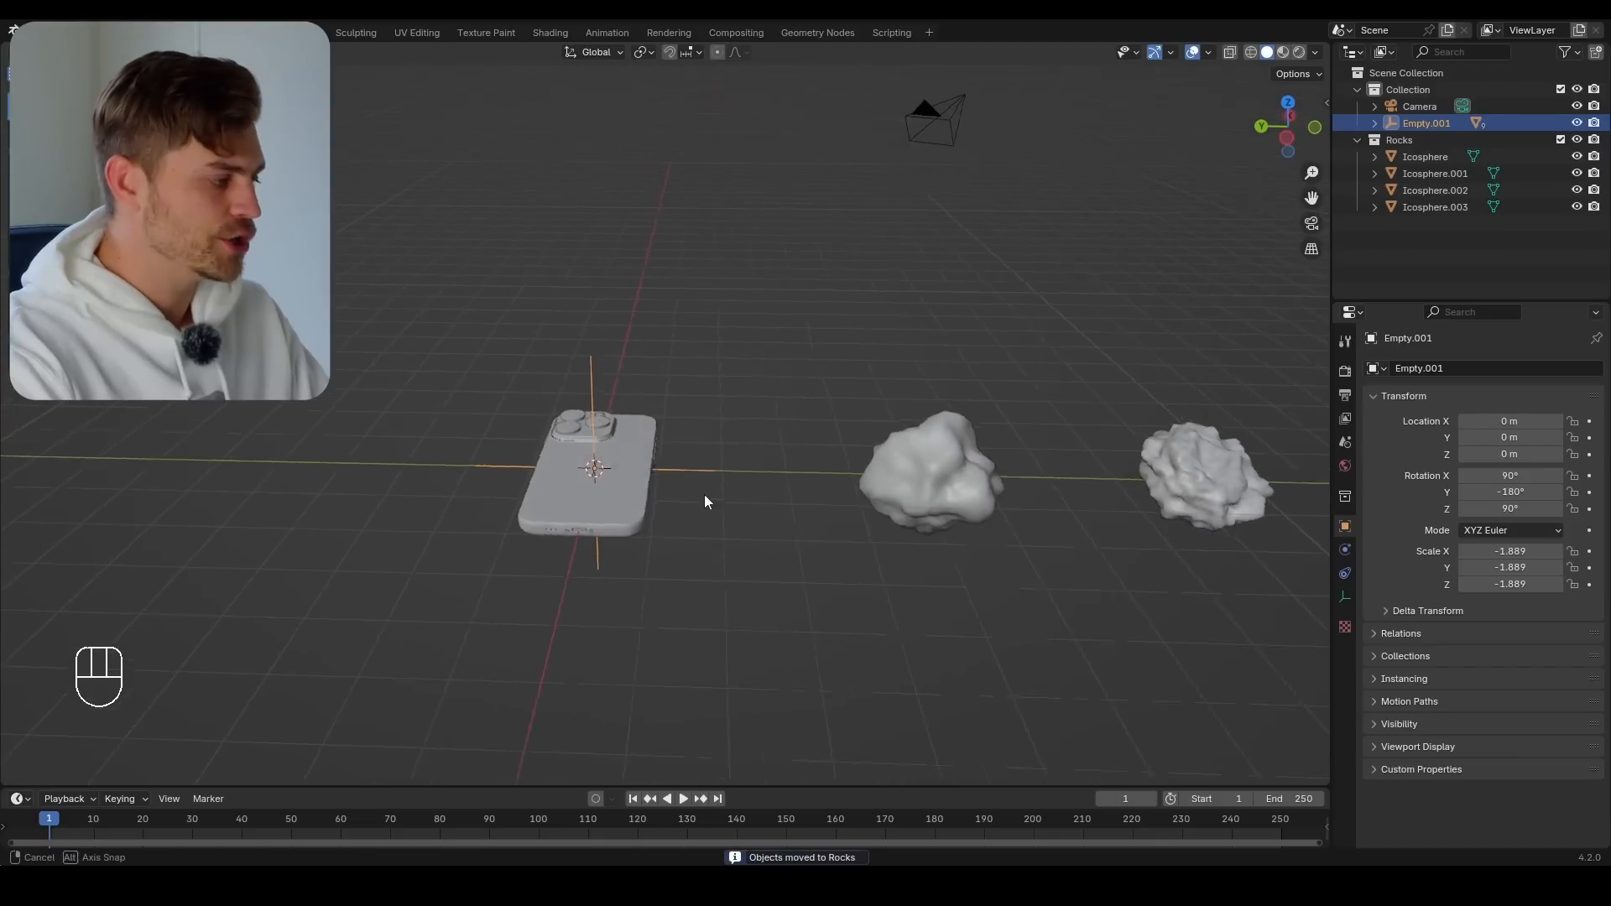
# Add a UV sphere mesh at the scene origin, over the phone model
pyautogui.scroll(3, 677, 505)
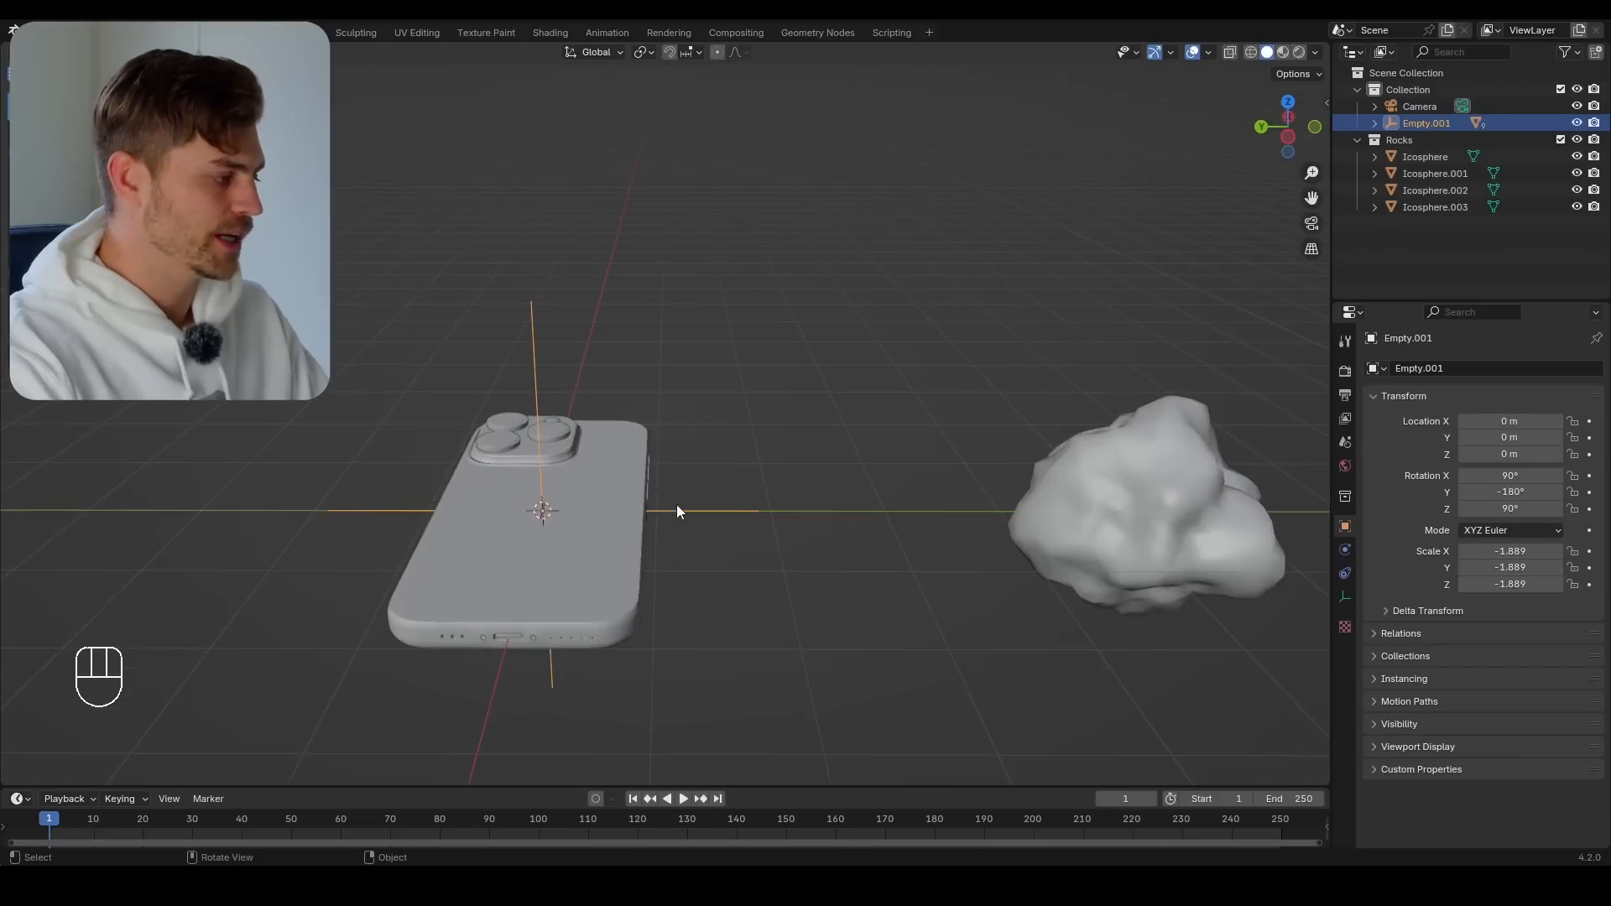
pyautogui.moveTo(677, 505)
pyautogui.keyDown('shift'); pyautogui.mouseDown(button='middle')
pyautogui.moveTo(687, 516)
pyautogui.moveTo(667, 495)
pyautogui.mouseUp(button='middle'); pyautogui.keyUp('shift')
pyautogui.hotkey('shift', 'a')
pyautogui.moveTo(667, 495)
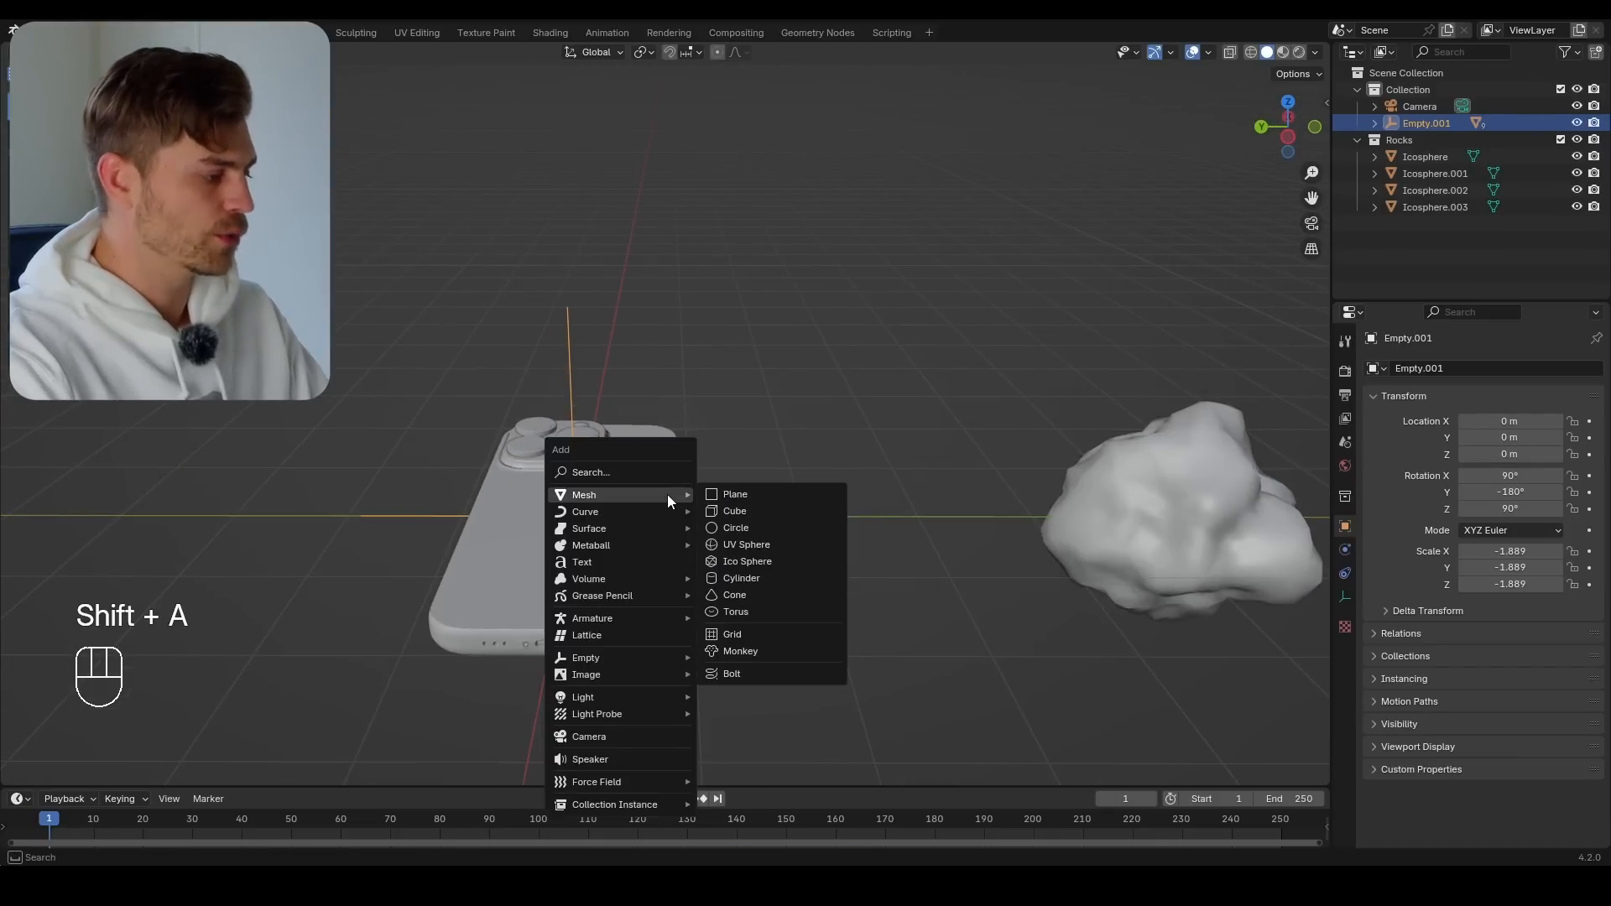
pyautogui.click(770, 547)
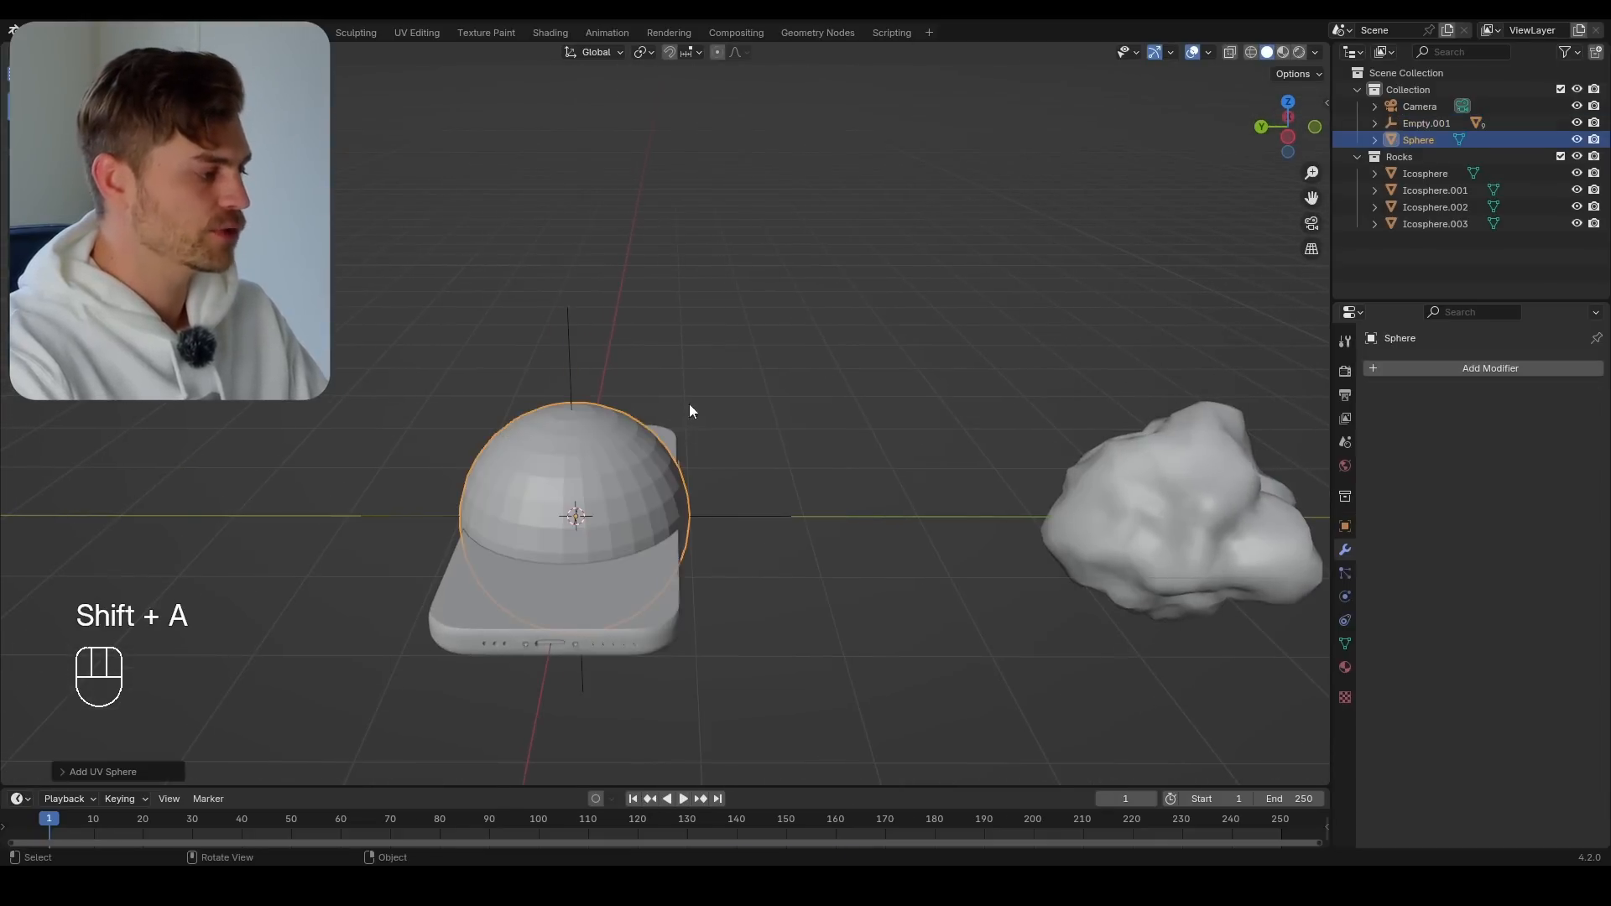
# Create a new geometry node tree on the sphere in the Geometry Nodes workspace and delete its Group Input node
pyautogui.click(823, 33)
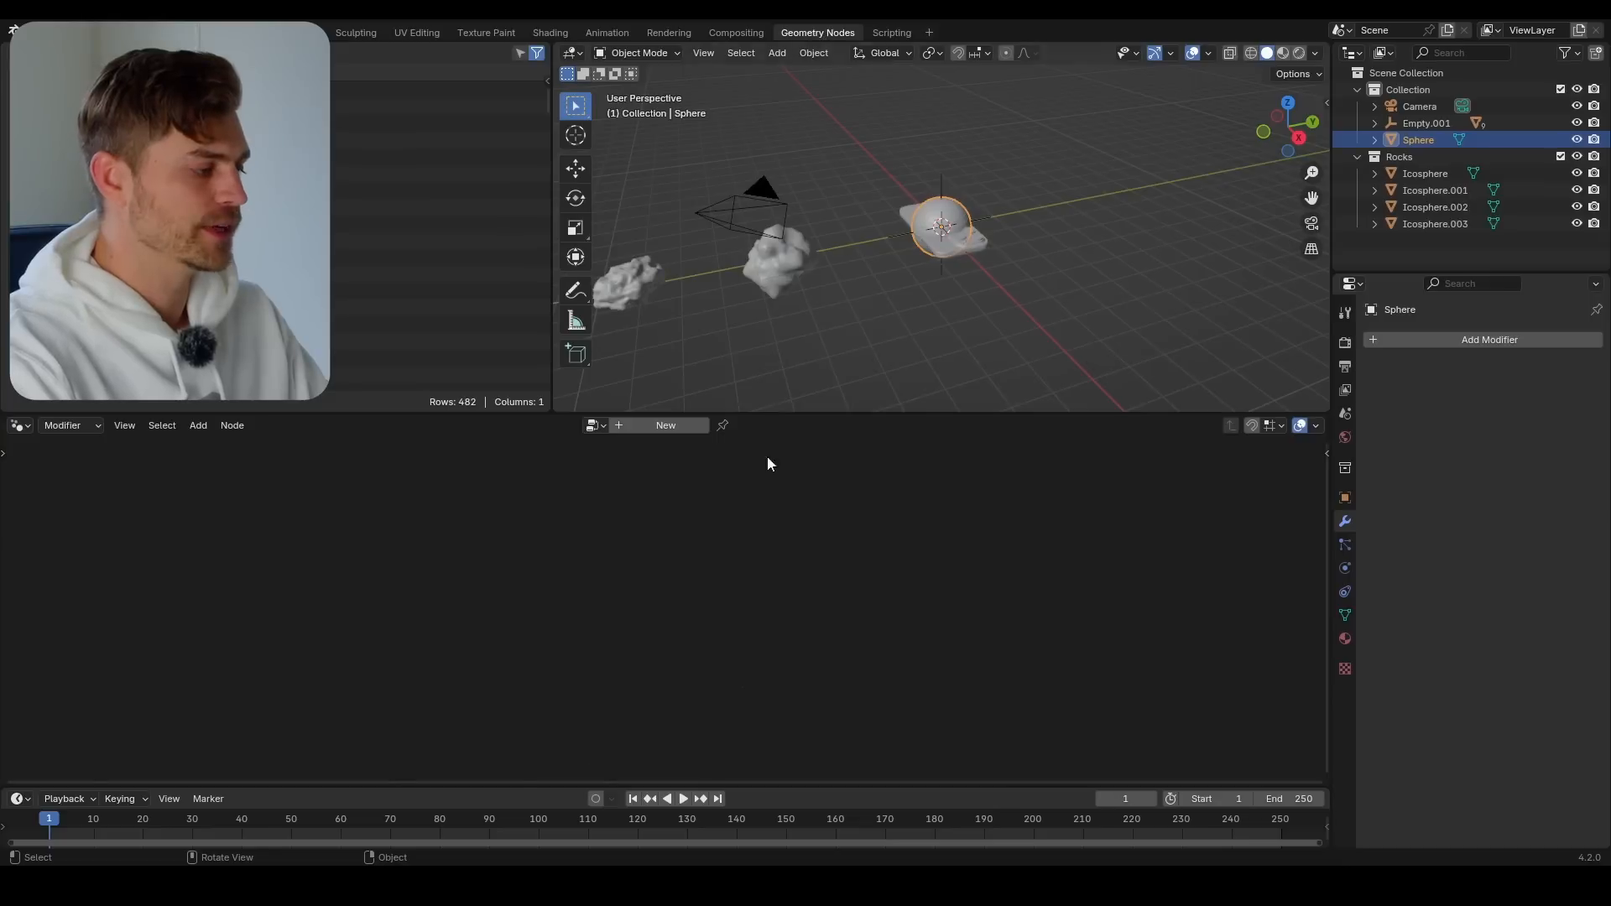
pyautogui.click(653, 432)
pyautogui.click(526, 581)
pyautogui.press('x')
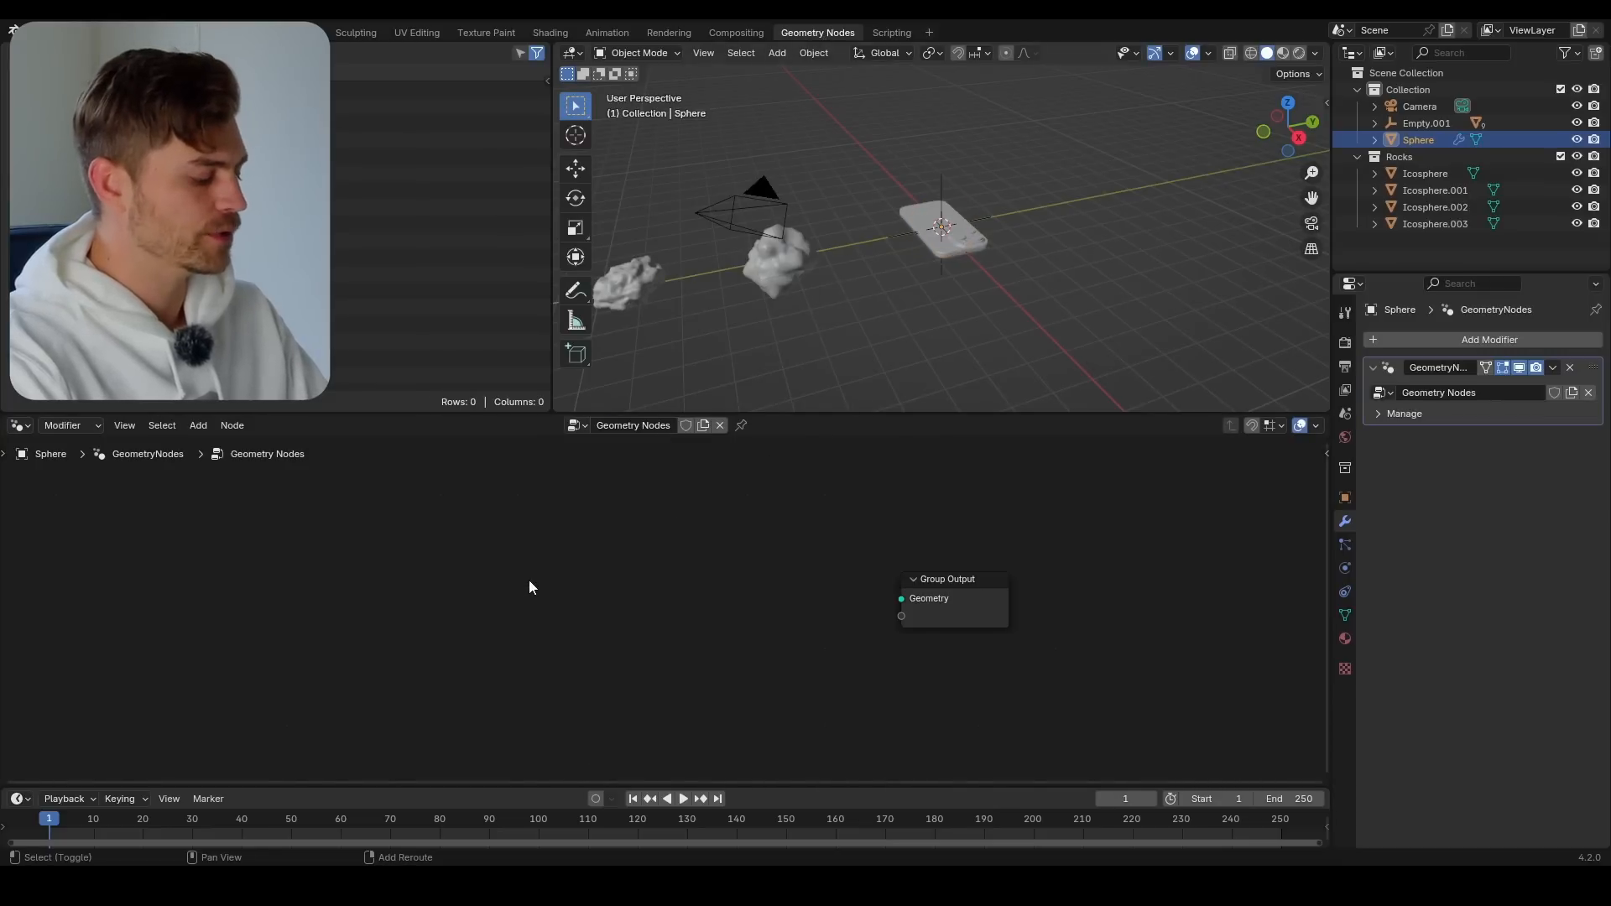
# Add a UV Sphere node and connect its Mesh output to the Group Output's Geometry input
pyautogui.hotkey('shift', 'a')
pyautogui.write('uv')
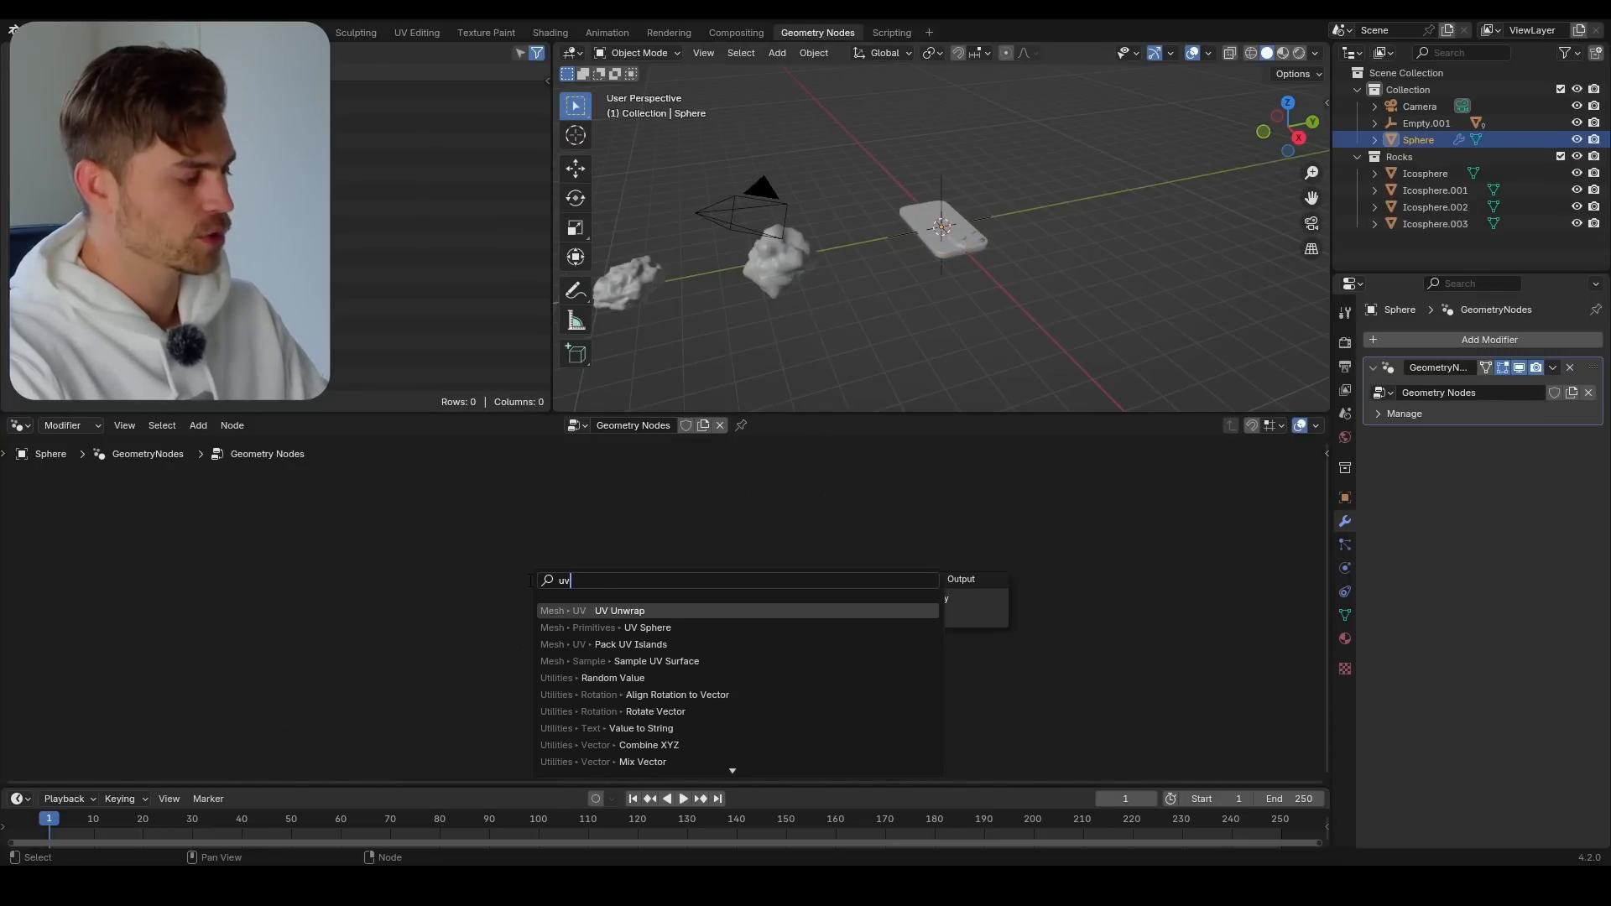
pyautogui.click(656, 629)
pyautogui.click(286, 639)
pyautogui.moveTo(338, 614); pyautogui.dragTo(903, 599)
pyautogui.press('KP_Decimal')
pyautogui.moveTo(957, 315); pyautogui.dragTo(1028, 298, button='middle')
pyautogui.press('s')
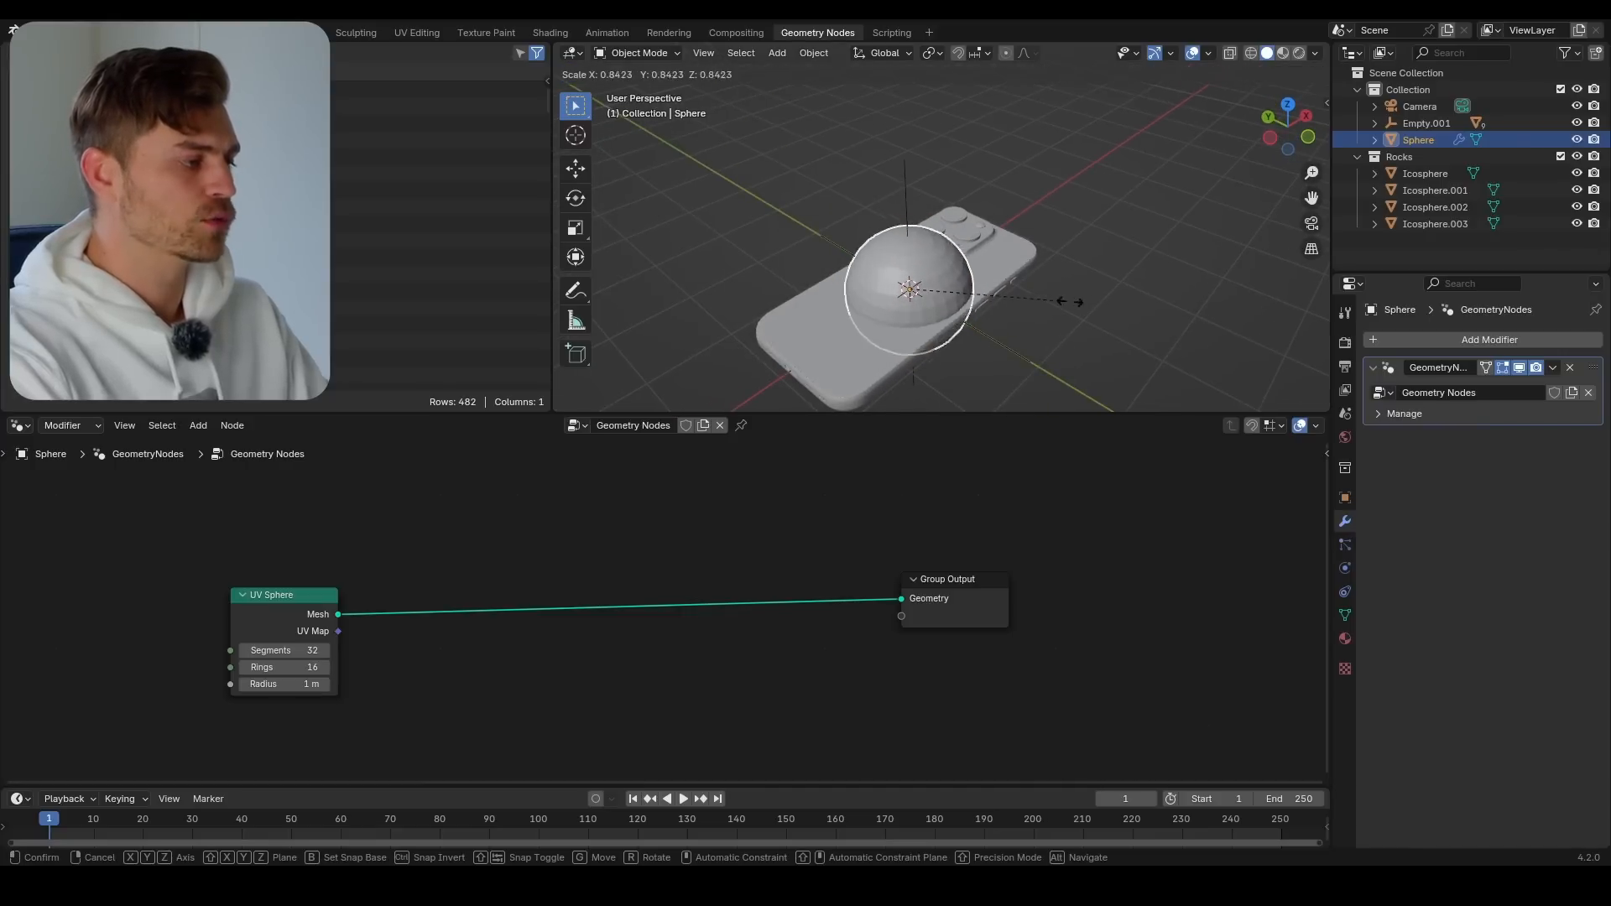
pyautogui.rightClick(1129, 332)
# Insert a Transform Geometry node between the UV Sphere and Group Output nodes, keeping its scale at 1.000 after a trial change
pyautogui.moveTo(448, 632); pyautogui.dragTo(478, 599, button='middle')
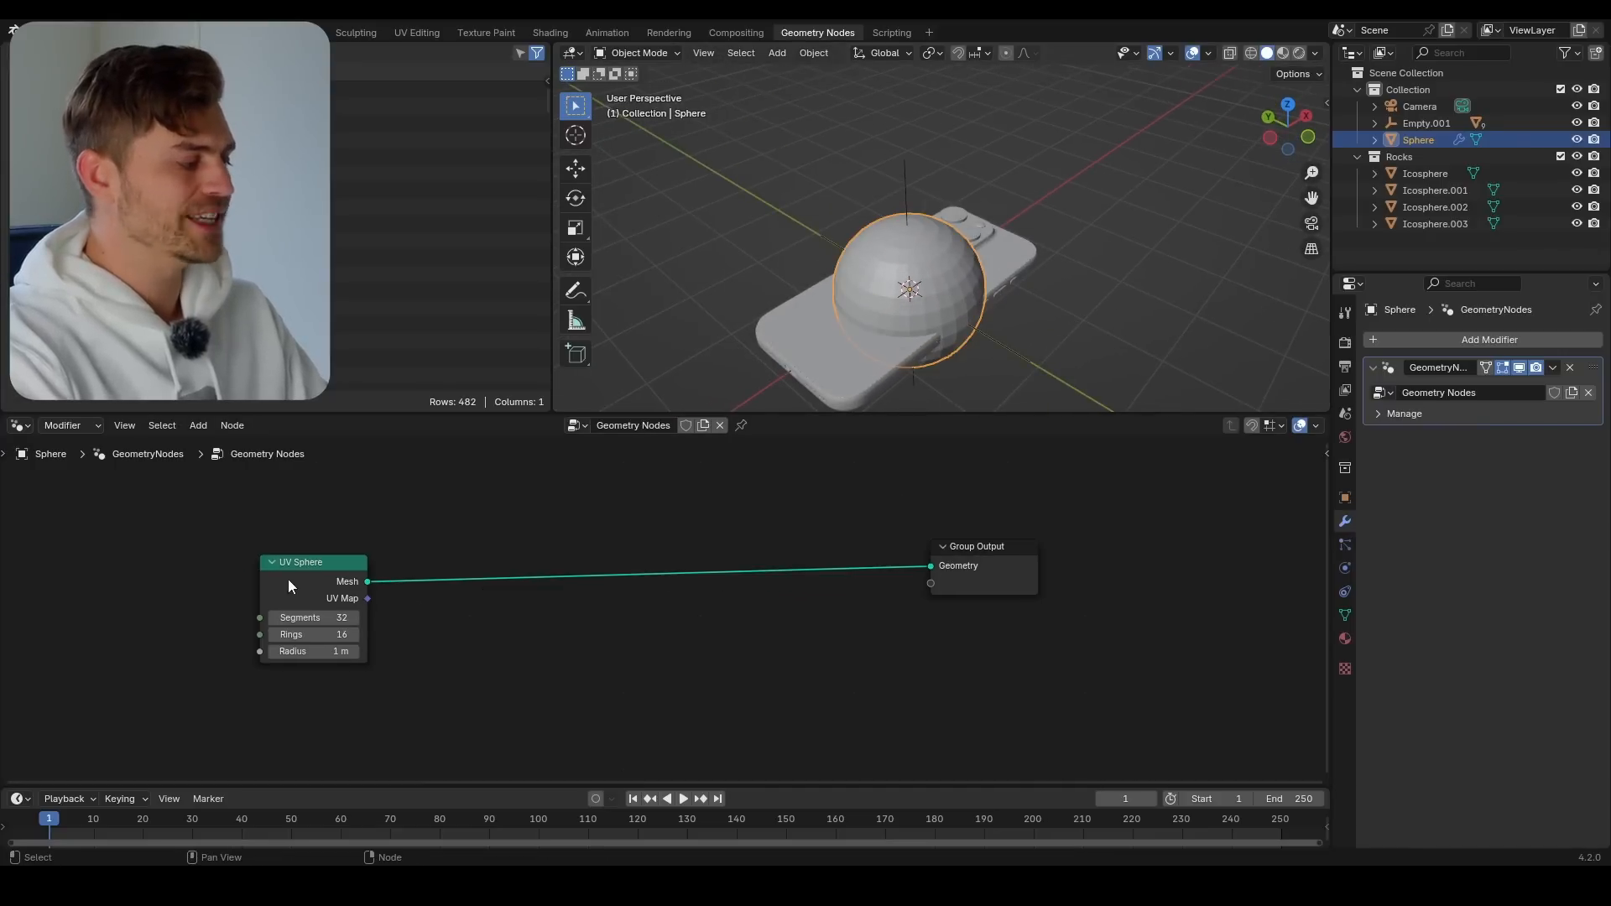
pyautogui.moveTo(288, 579); pyautogui.dragTo(237, 572)
pyautogui.hotkey('shift', 'a')
pyautogui.write('transform ge')
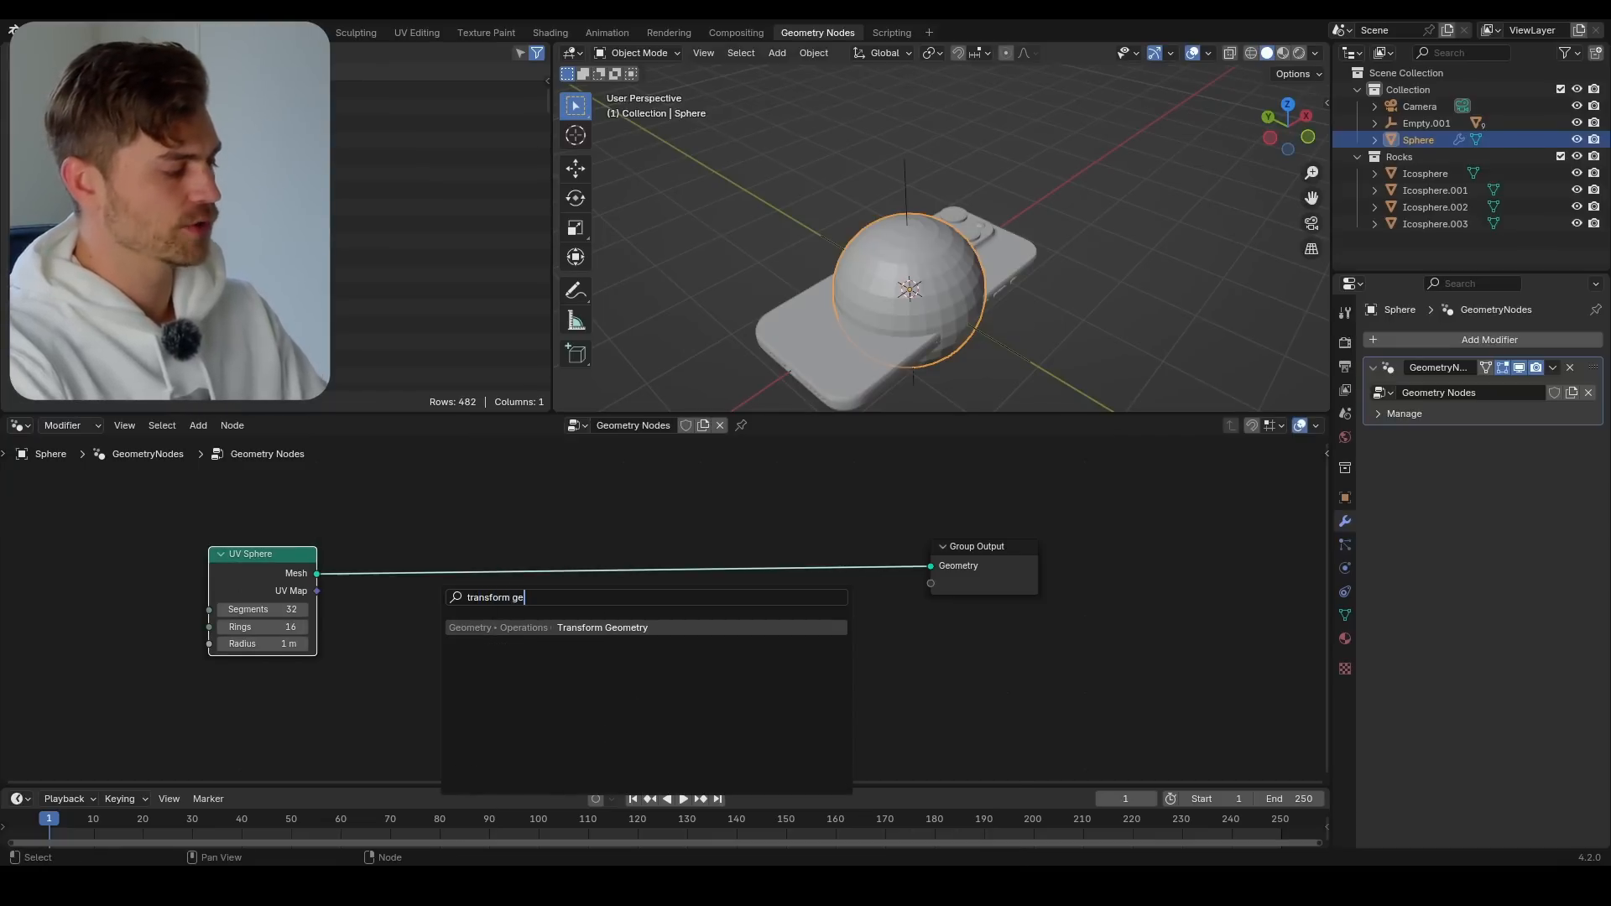
pyautogui.press('Return')
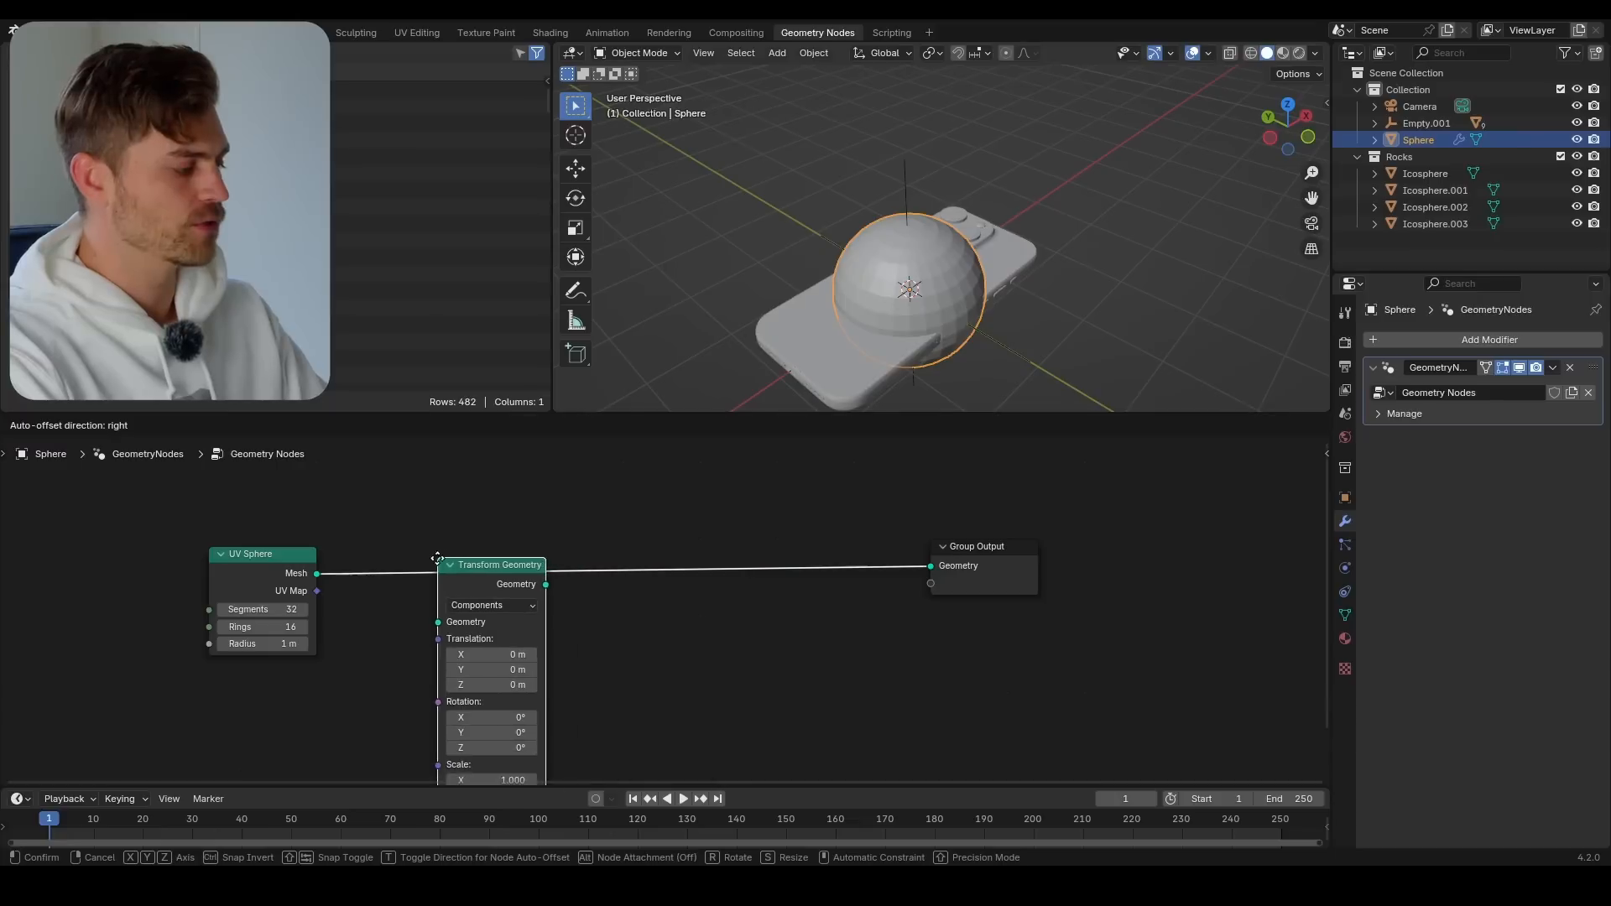
pyautogui.click(413, 548)
pyautogui.moveTo(484, 721); pyautogui.dragTo(483, 657, button='middle')
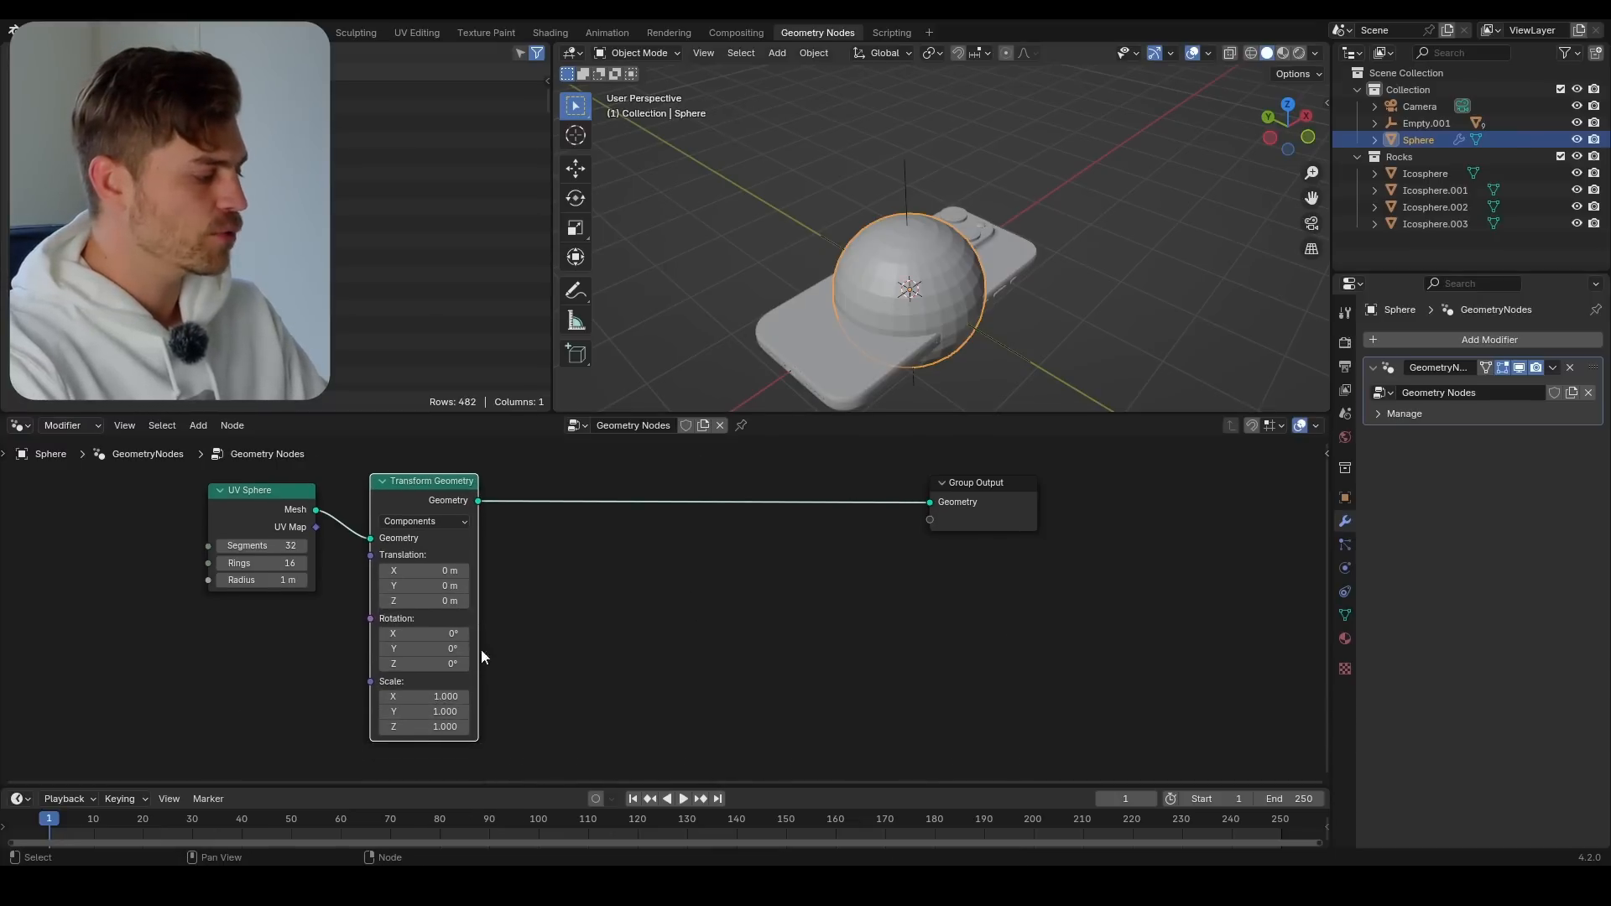
pyautogui.moveTo(424, 699); pyautogui.dragTo(383, 712)
pyautogui.hotkey('ctrl', 'z')
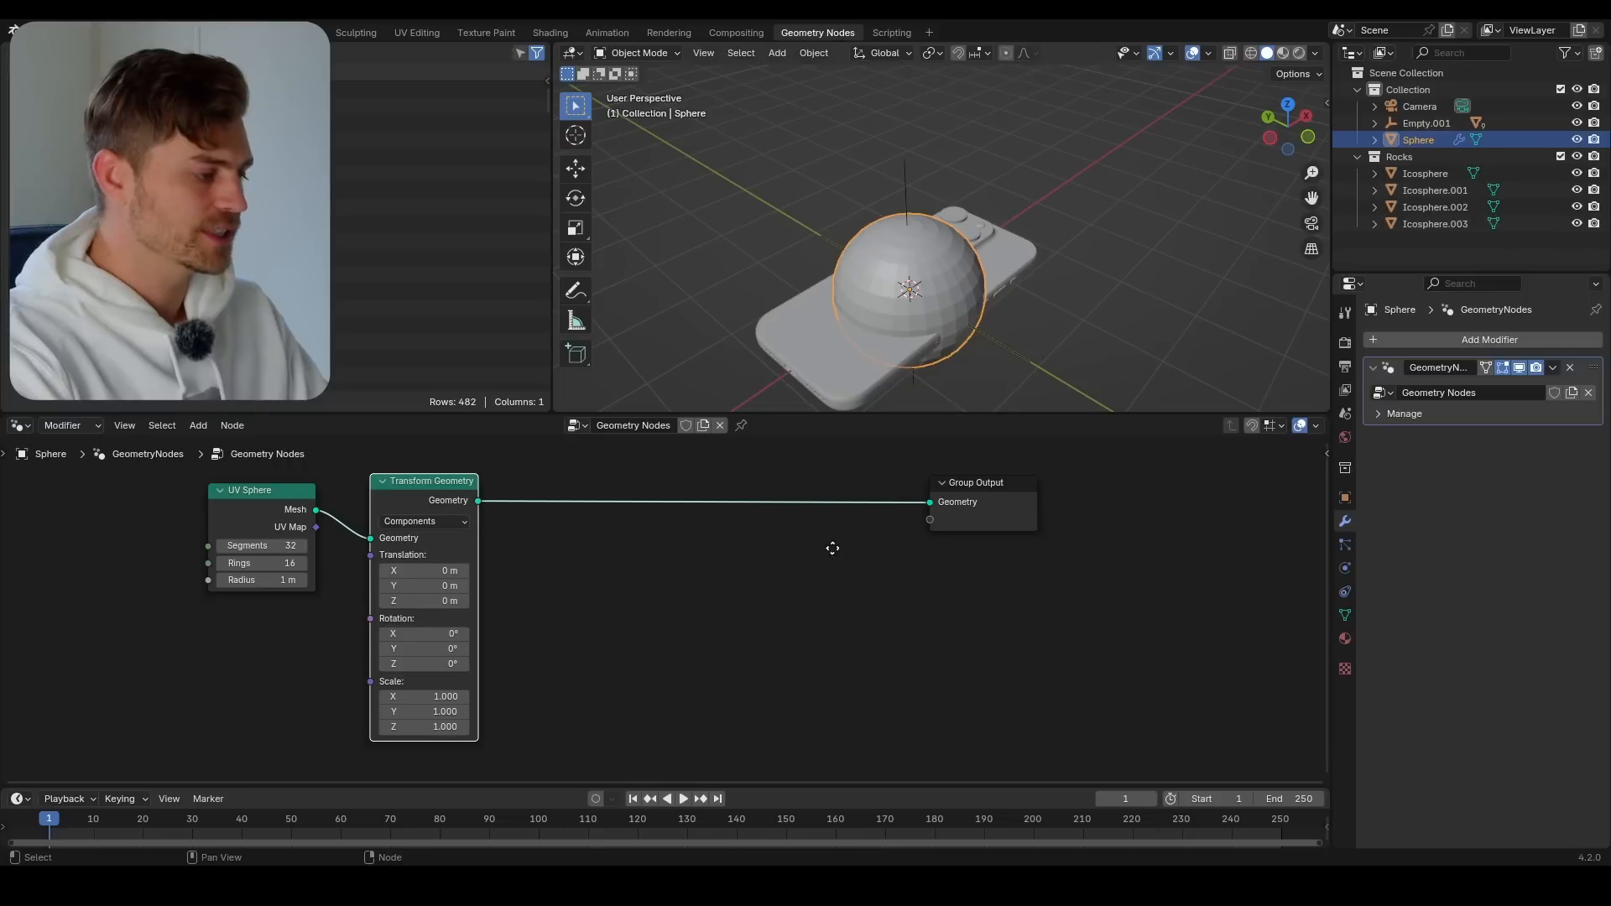
# Move the Group Output node further away and insert an Instance on Points node between Transform Geometry and Group Output
pyautogui.moveTo(833, 548); pyautogui.dragTo(707, 593, button='middle')
pyautogui.moveTo(869, 541); pyautogui.dragTo(1165, 526)
pyautogui.hotkey('shift', 'a')
pyautogui.moveTo(678, 588)
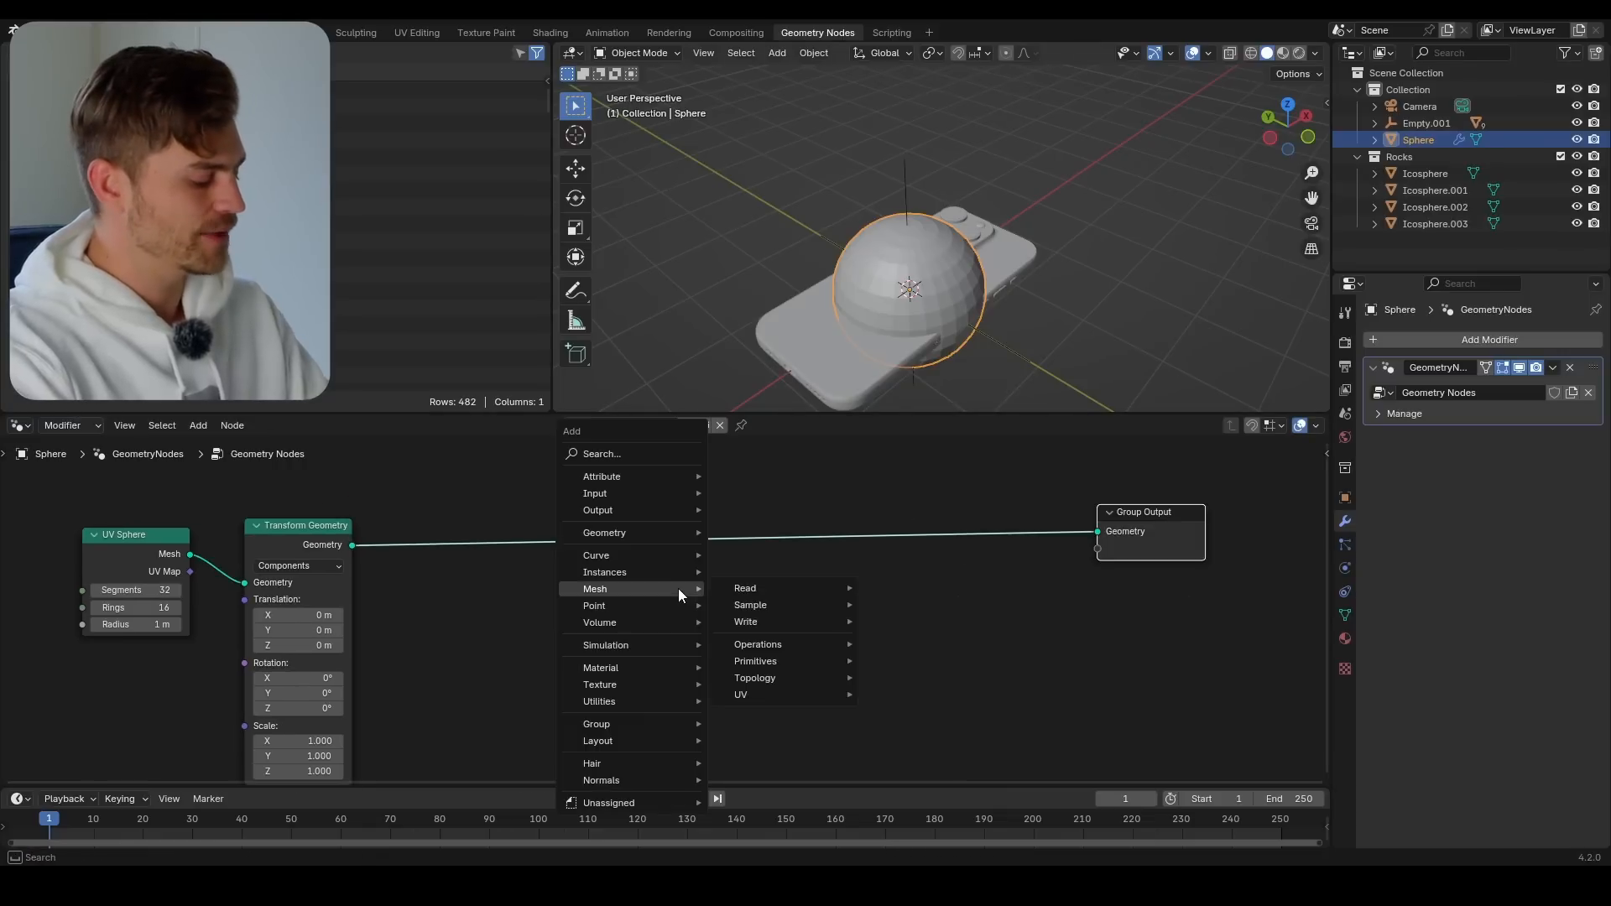
pyautogui.write('instance on')
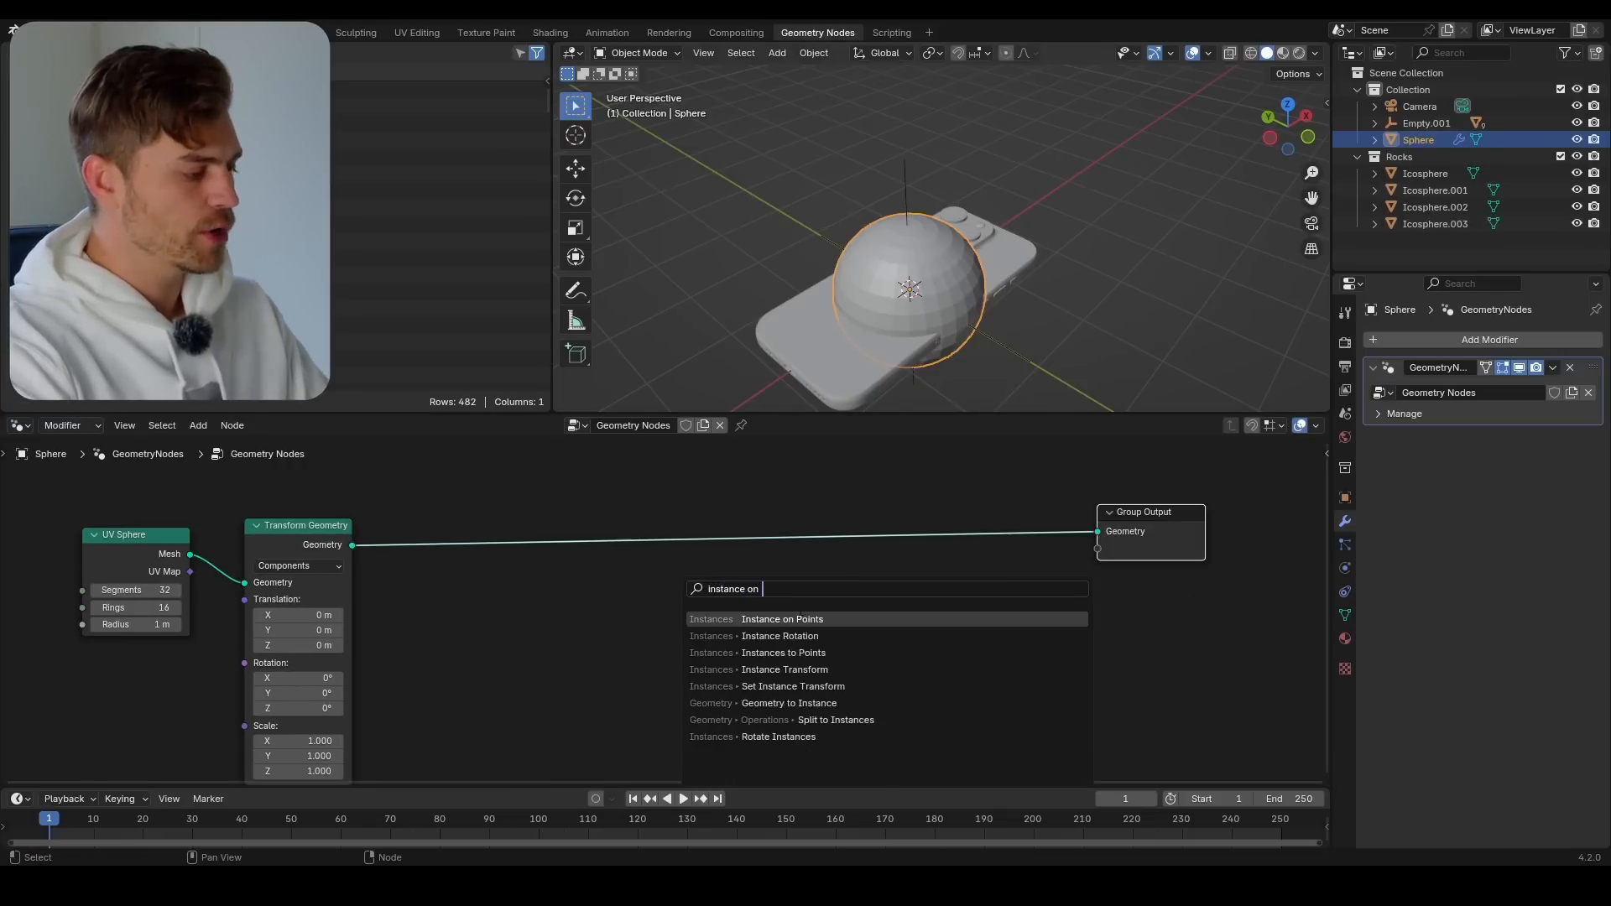
pyautogui.press('Return')
pyautogui.click(688, 554)
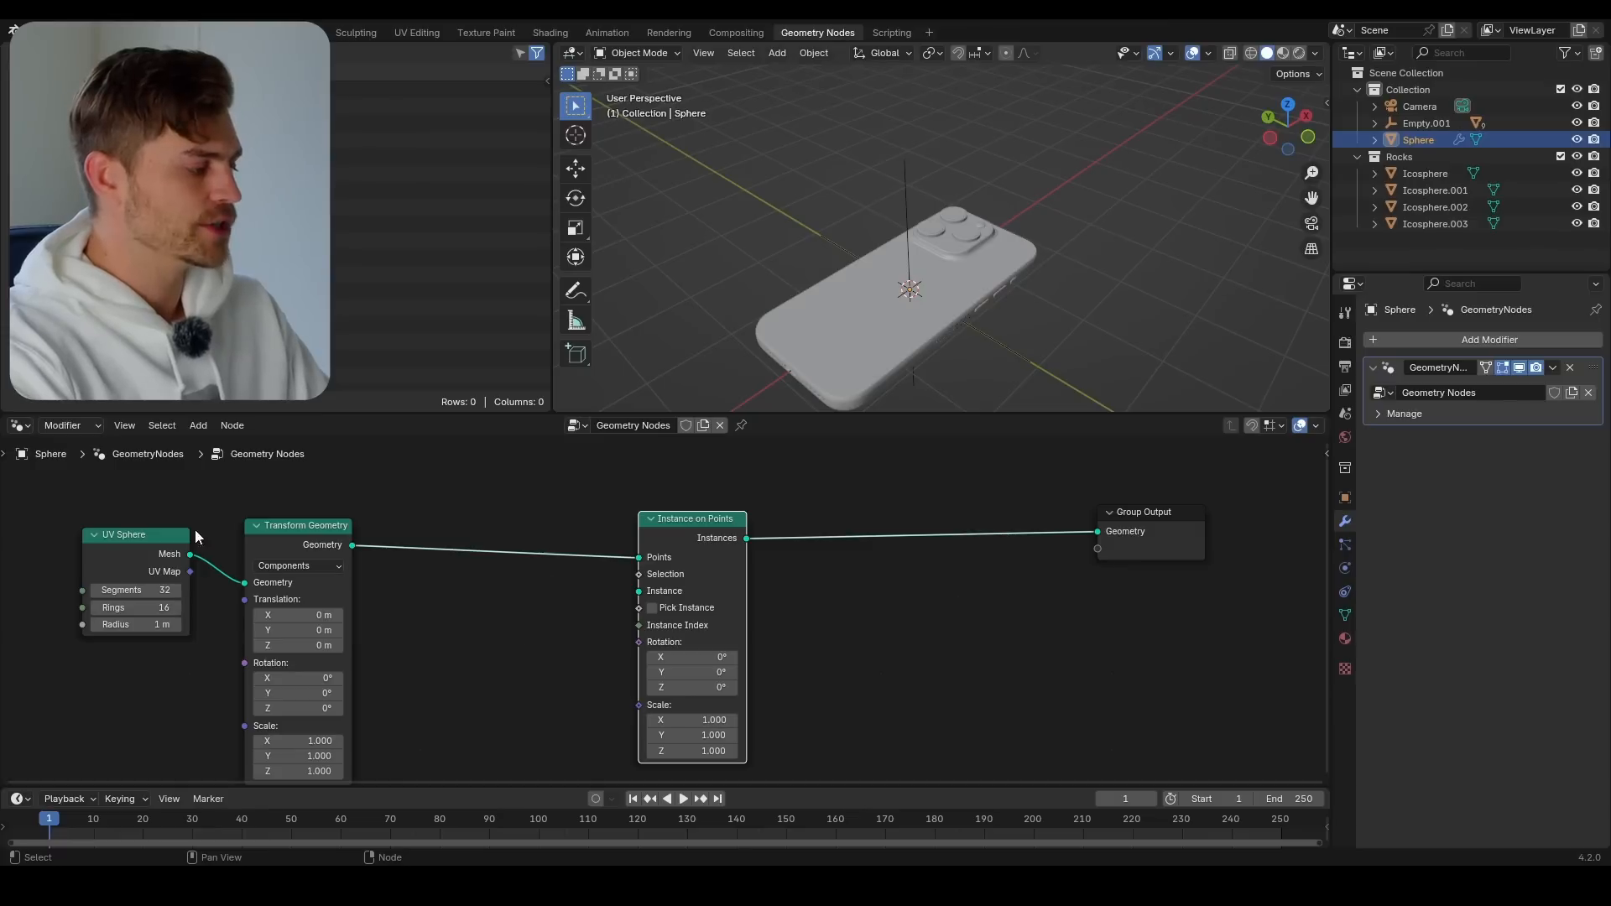
# Move the UV Sphere and Transform Geometry nodes together, further away from the Instance on Points node
pyautogui.moveTo(457, 606); pyautogui.dragTo(559, 596, button='middle')
pyautogui.scroll(-3, 559, 597)
pyautogui.moveTo(559, 489); pyautogui.dragTo(309, 548)
pyautogui.press('g')
pyautogui.click(167, 517)
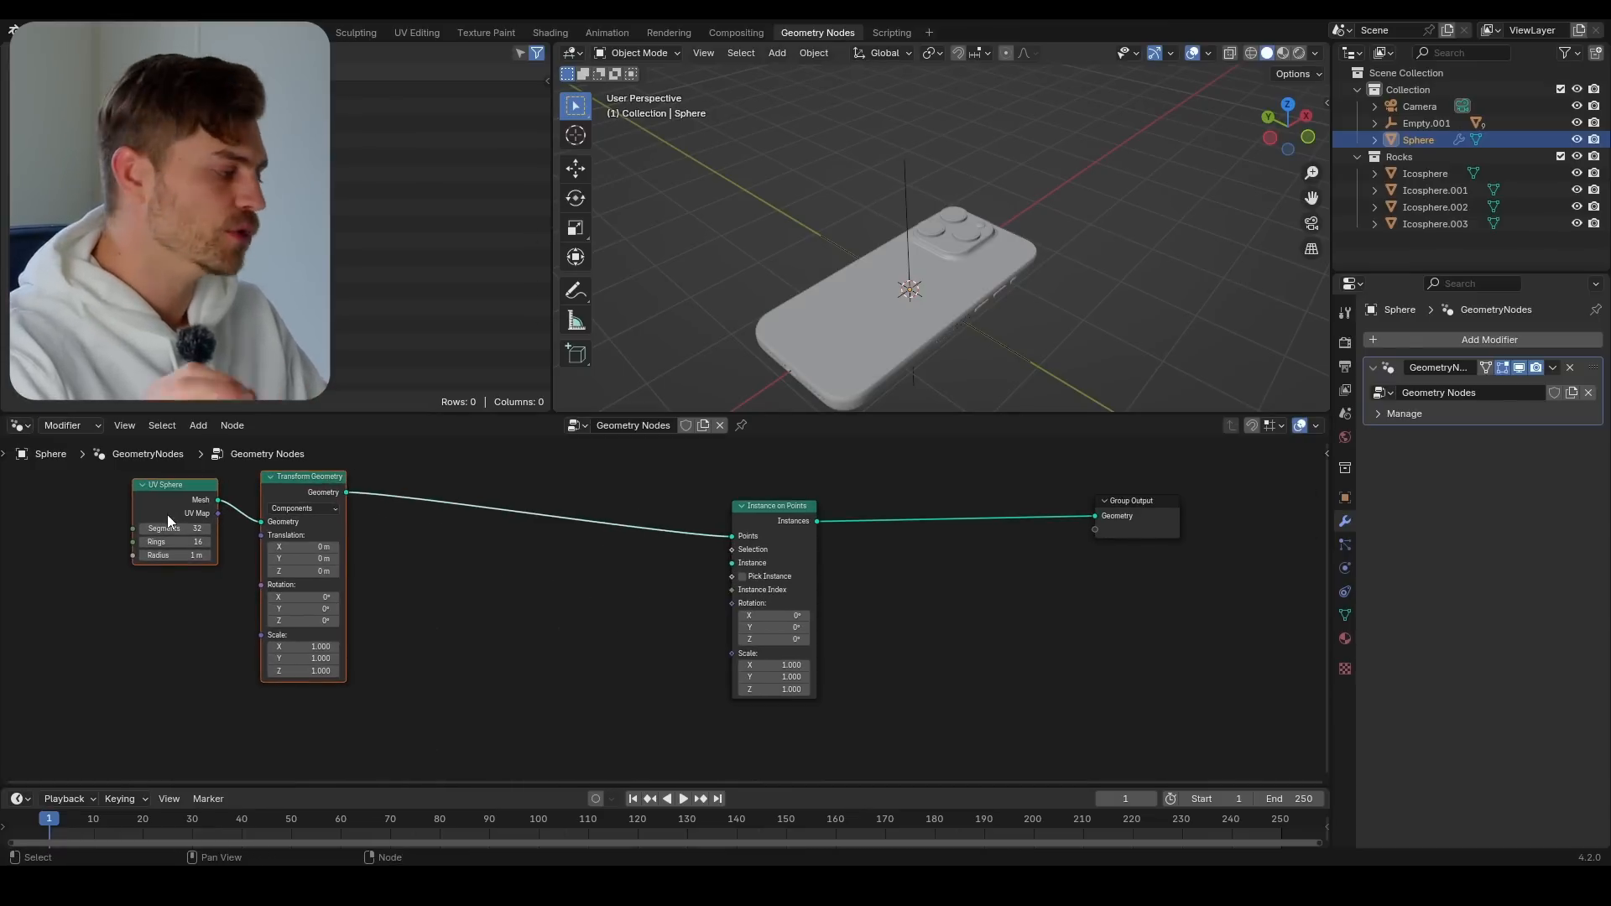
# Add the Rocks collection as a Collection Info node and connect its Instances output to Instance on Points' Instance input
pyautogui.moveTo(547, 568); pyautogui.dragTo(541, 590, button='middle')
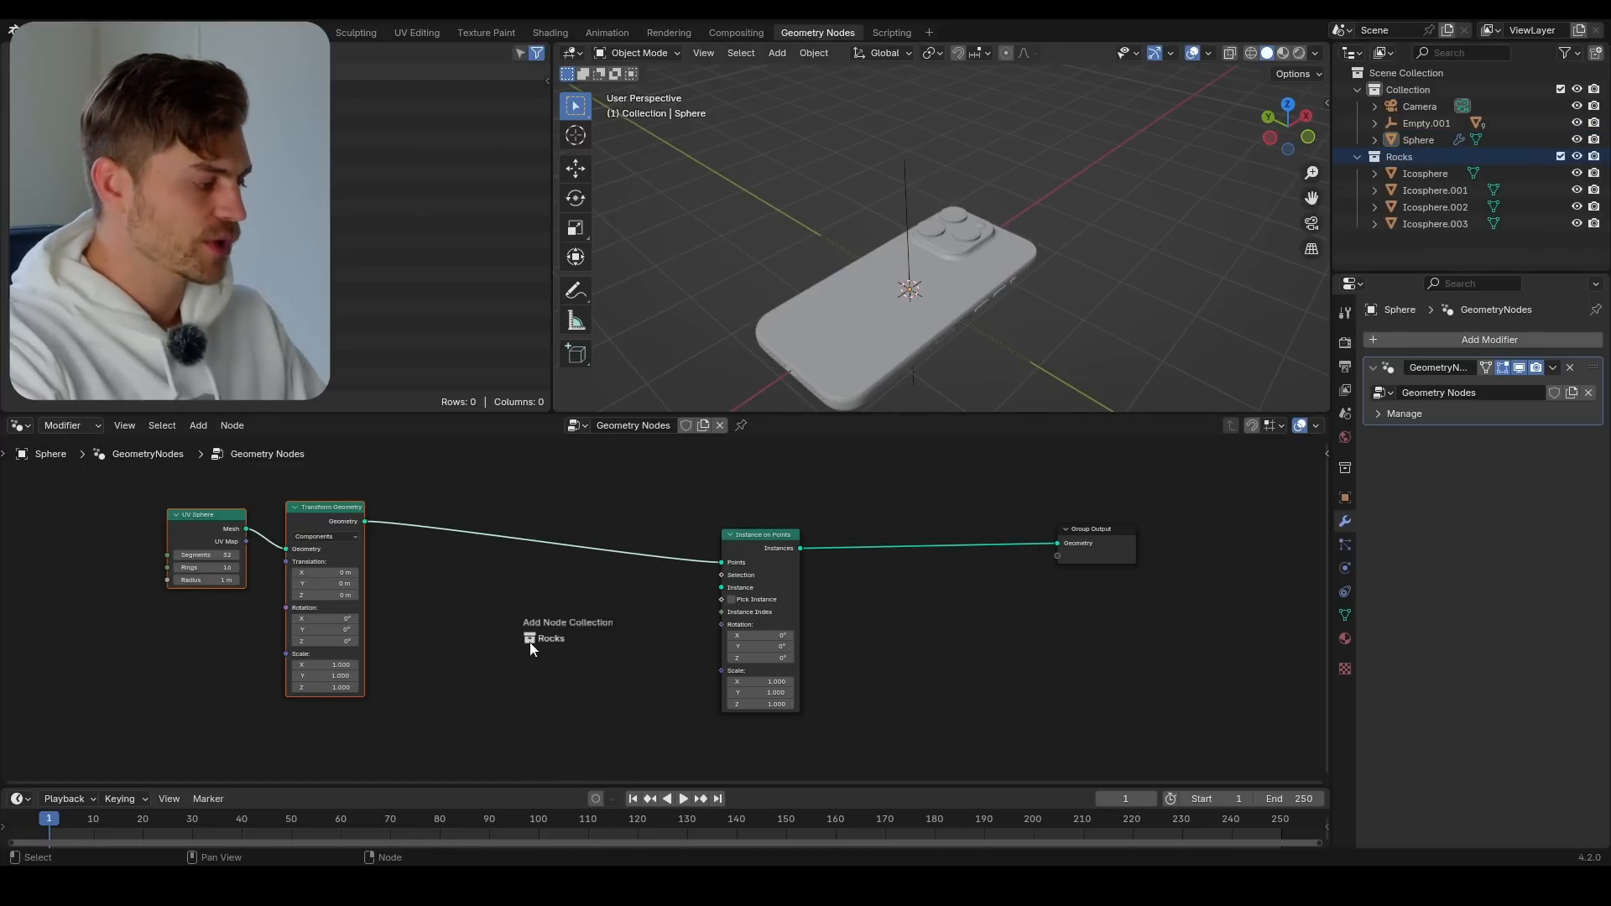
pyautogui.scroll(2, 528, 683)
pyautogui.moveTo(530, 645); pyautogui.dragTo(756, 573)
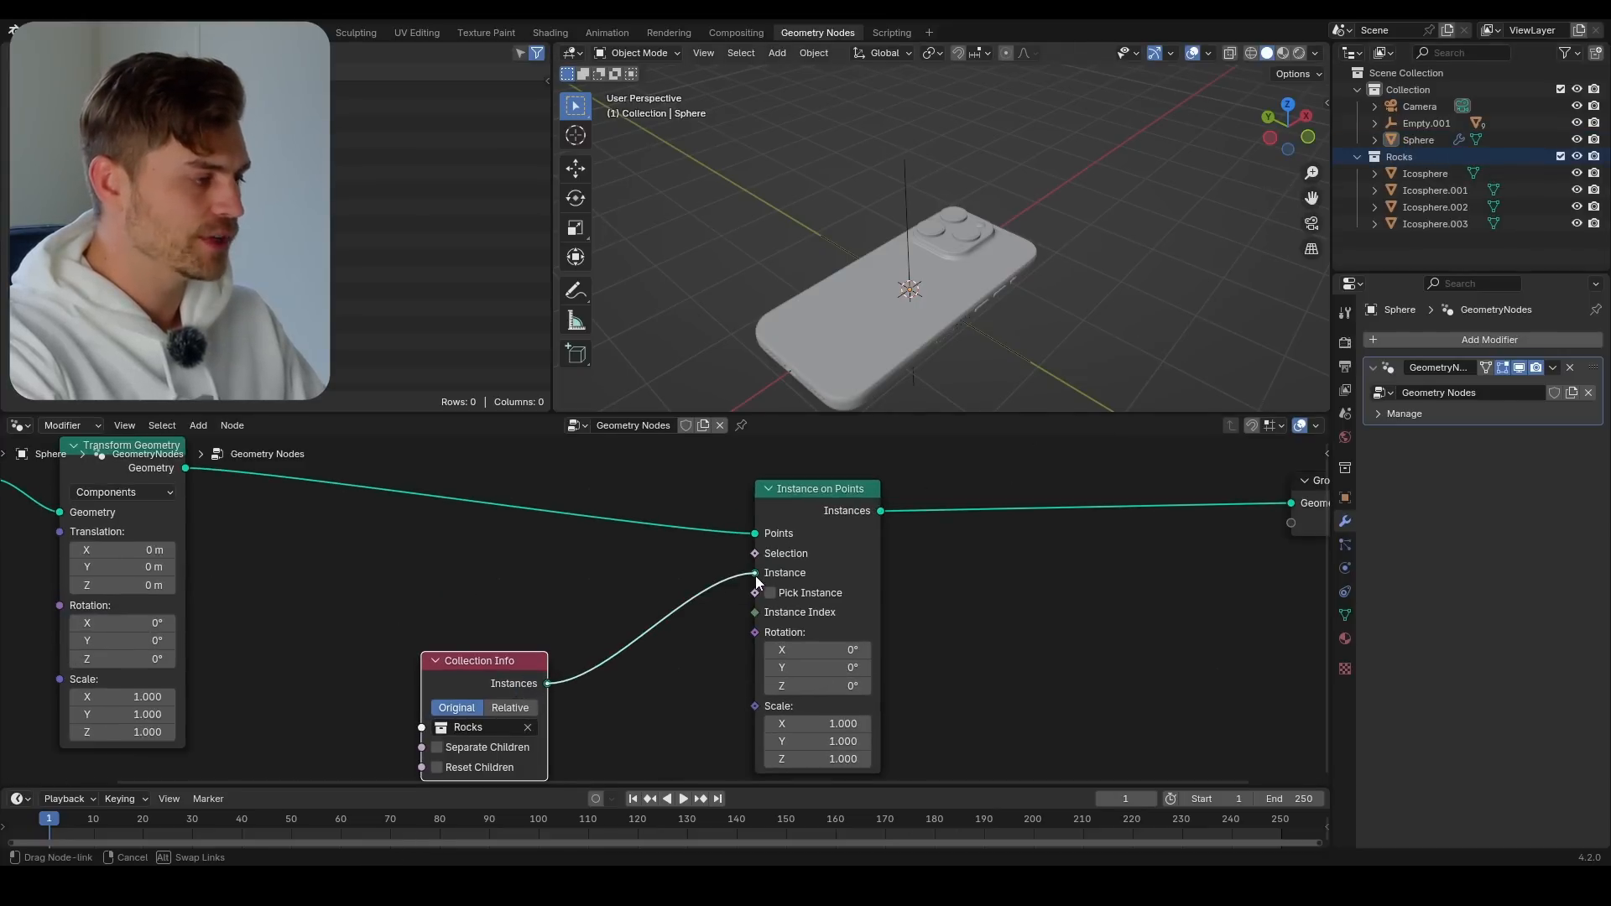
# Set Collection Info to Relative with Separate Children and Reset Children enabled, and turn on Pick Instance in Instance on Points
pyautogui.moveTo(1049, 335); pyautogui.dragTo(978, 304, button='middle')
pyautogui.scroll(5, 979, 304)
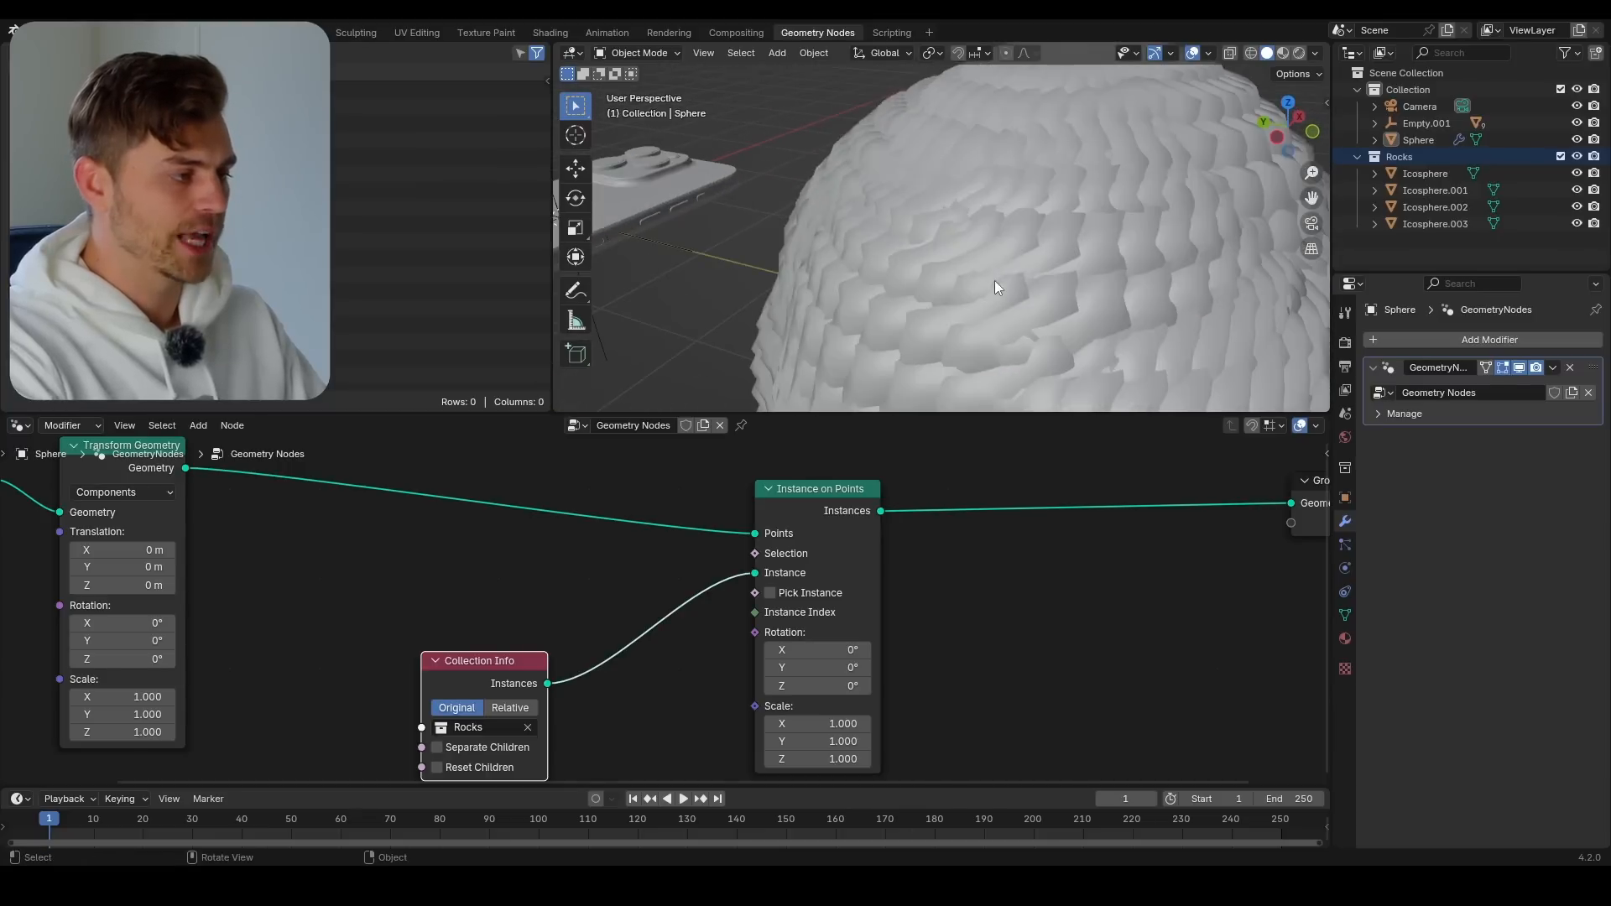
pyautogui.scroll(-5, 942, 209)
pyautogui.moveTo(965, 235); pyautogui.dragTo(1078, 287, button='middle')
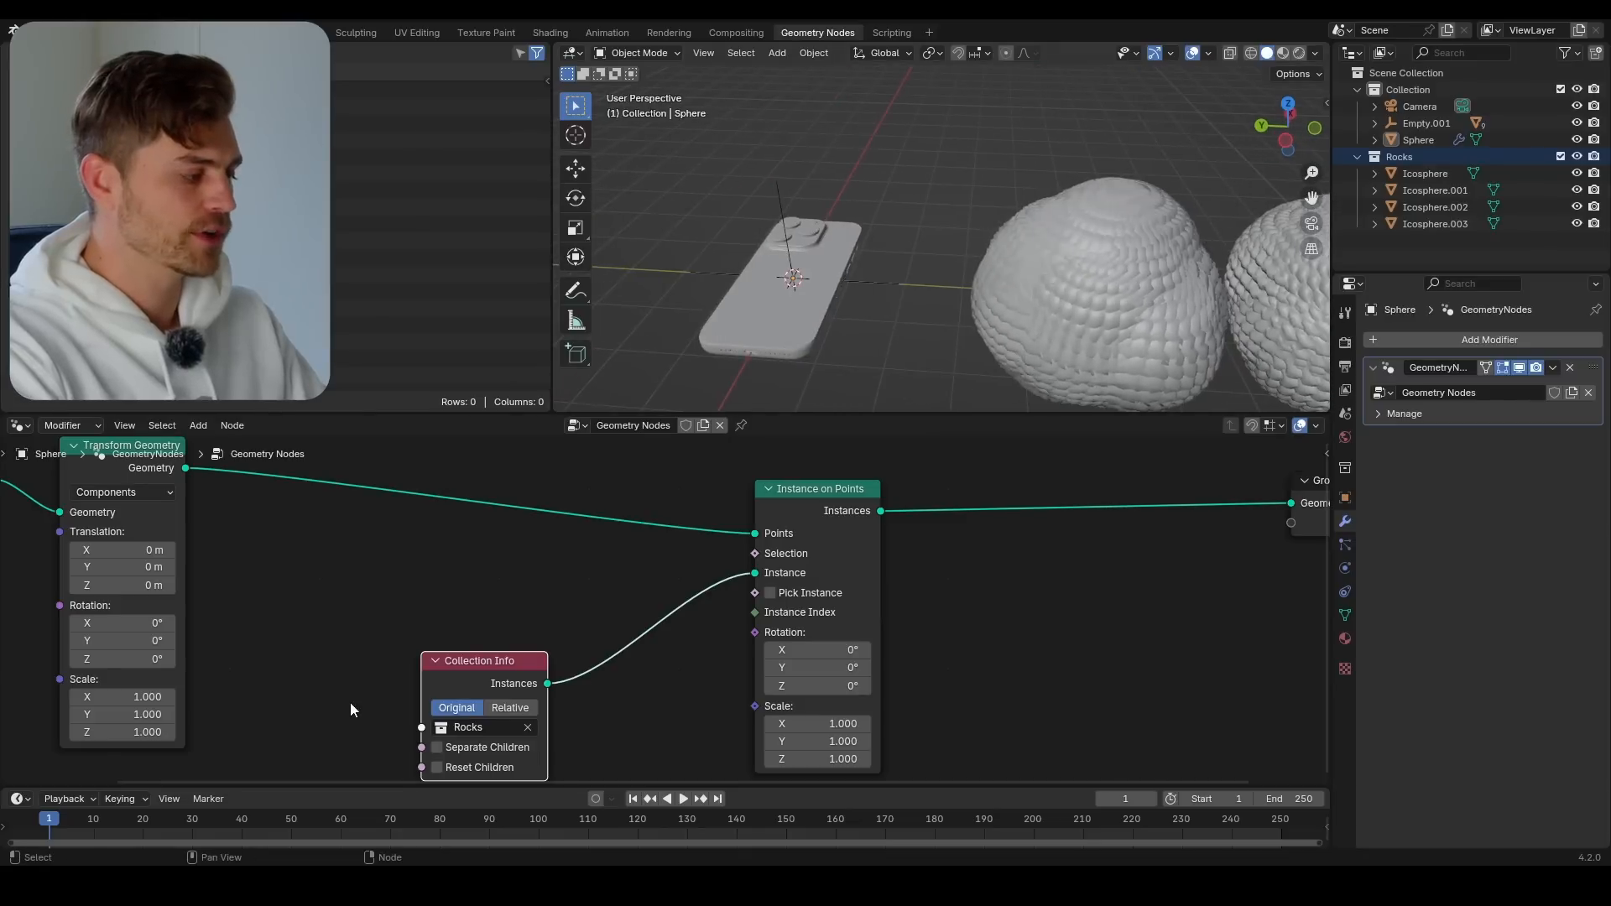
pyautogui.moveTo(599, 713); pyautogui.dragTo(643, 636, button='middle')
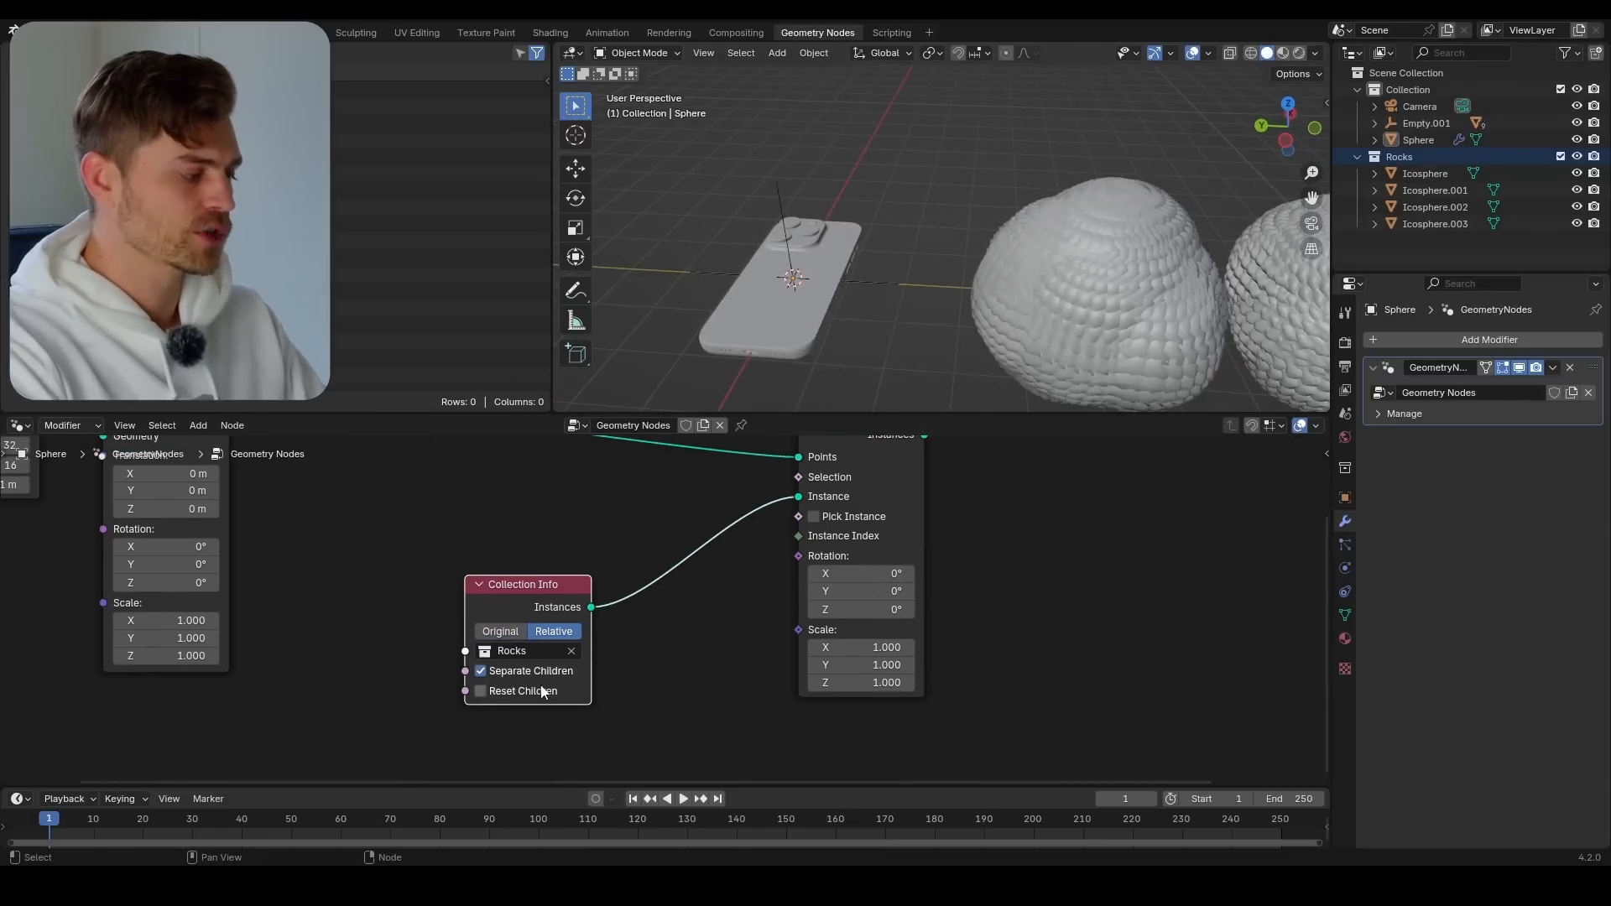
pyautogui.click(531, 670)
pyautogui.click(550, 690)
pyautogui.click(813, 516)
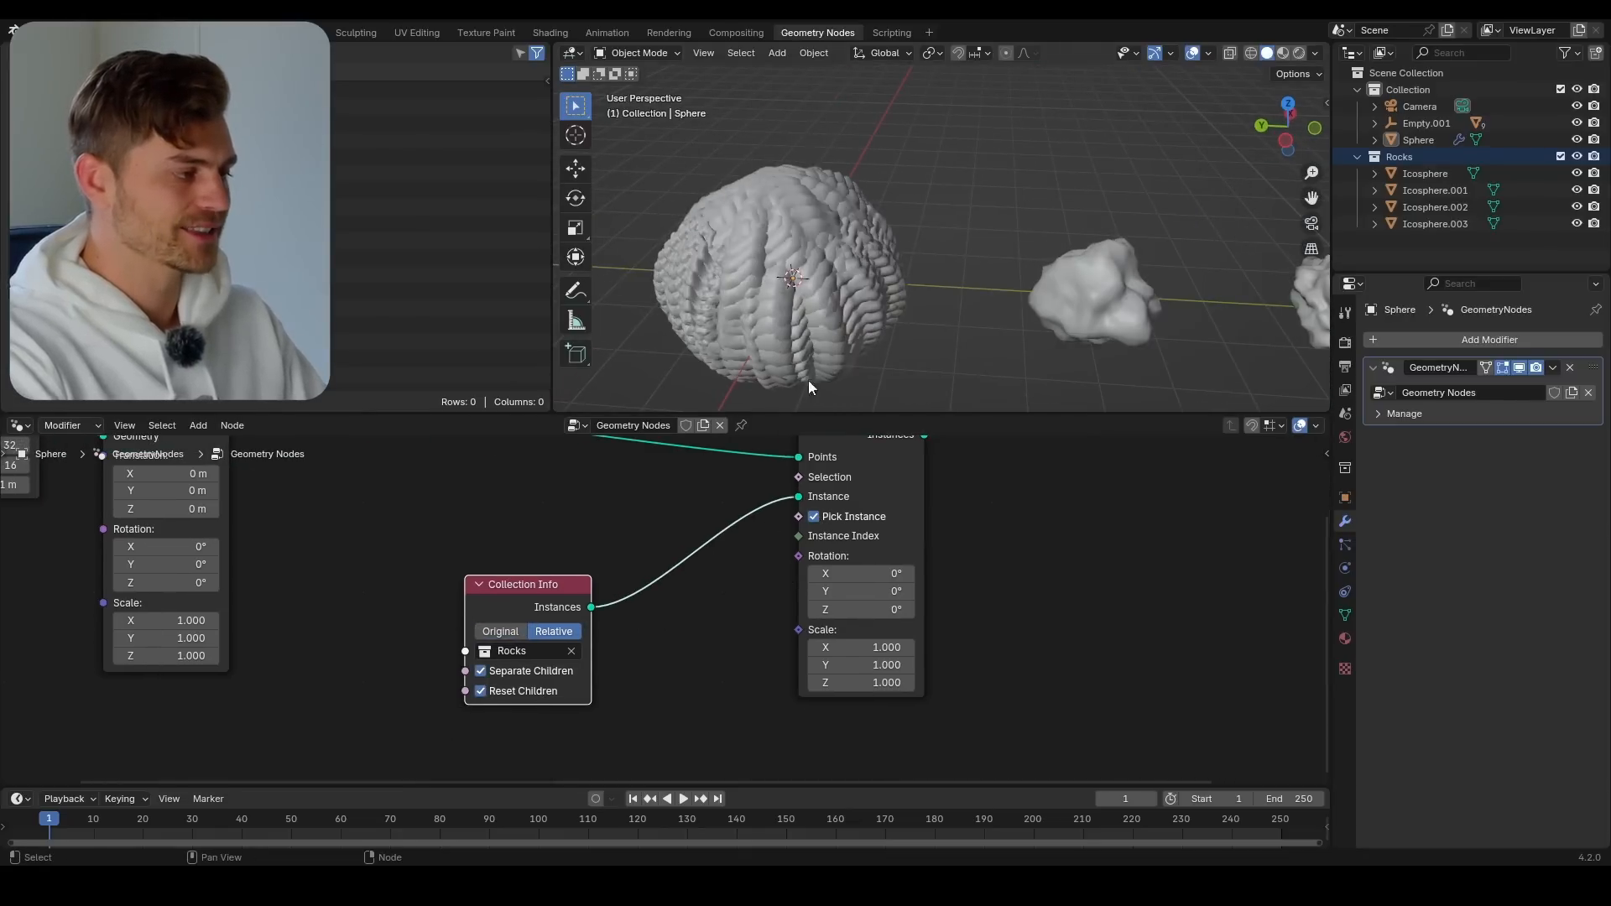
# Set the Instance on Points scale to 0.060 on all three axes
pyautogui.scroll(6, 915, 247)
pyautogui.moveTo(920, 265); pyautogui.dragTo(995, 243, button='middle')
pyautogui.moveTo(861, 682); pyautogui.dragTo(782, 682)
pyautogui.moveTo(826, 212); pyautogui.dragTo(919, 316, button='middle')
pyautogui.scroll(5, 839, 307)
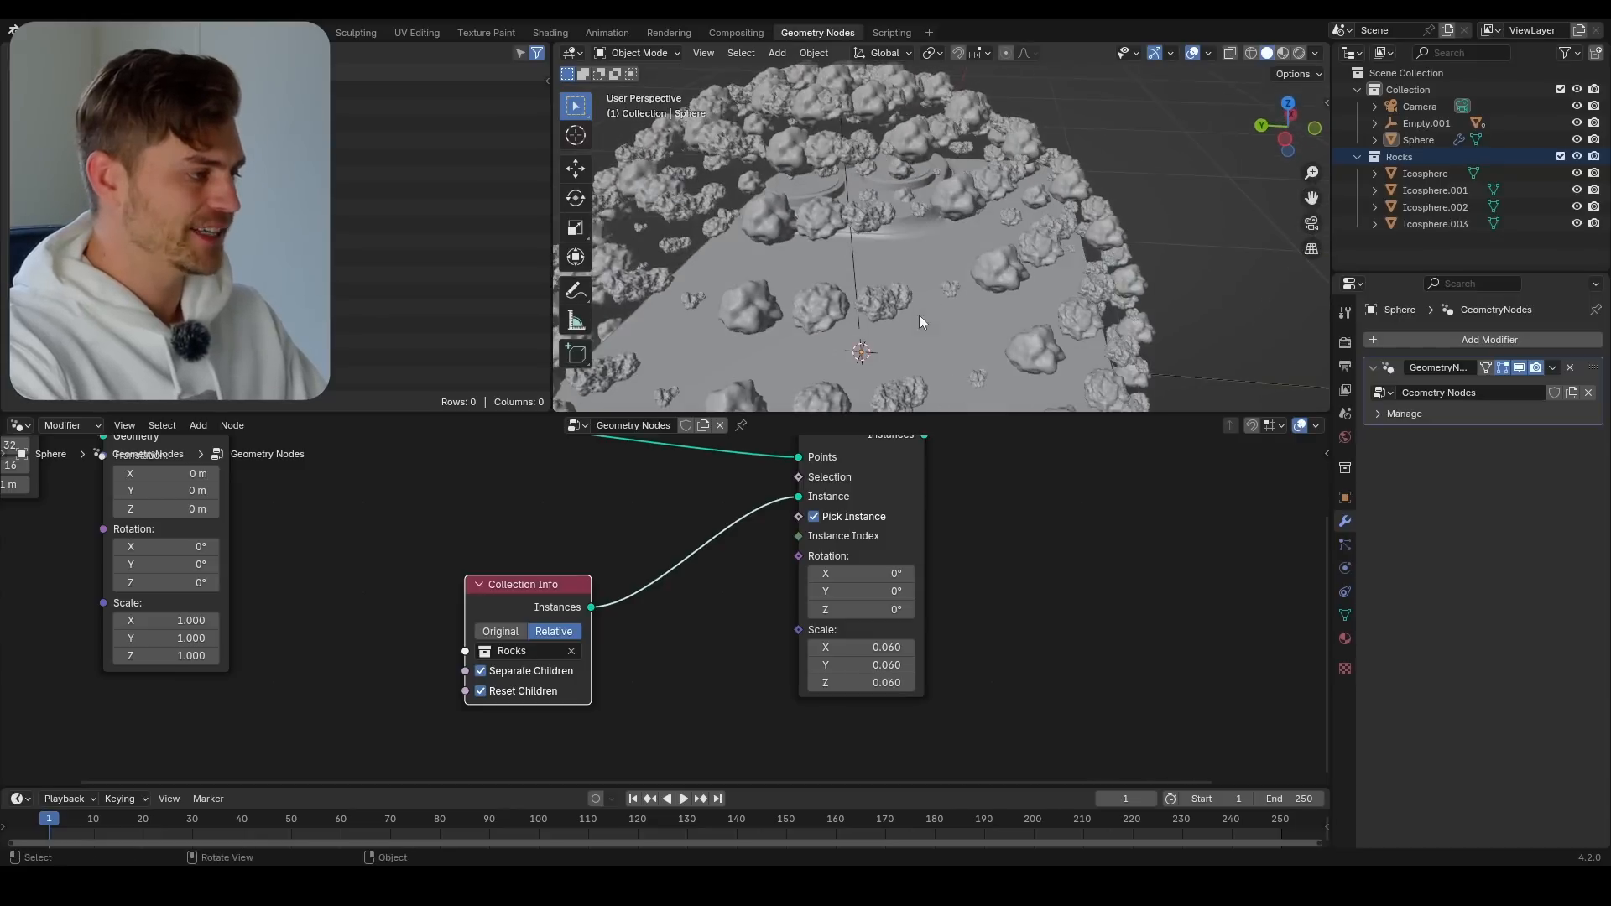
pyautogui.moveTo(819, 342); pyautogui.dragTo(906, 301, button='middle')
pyautogui.scroll(-3, 870, 284)
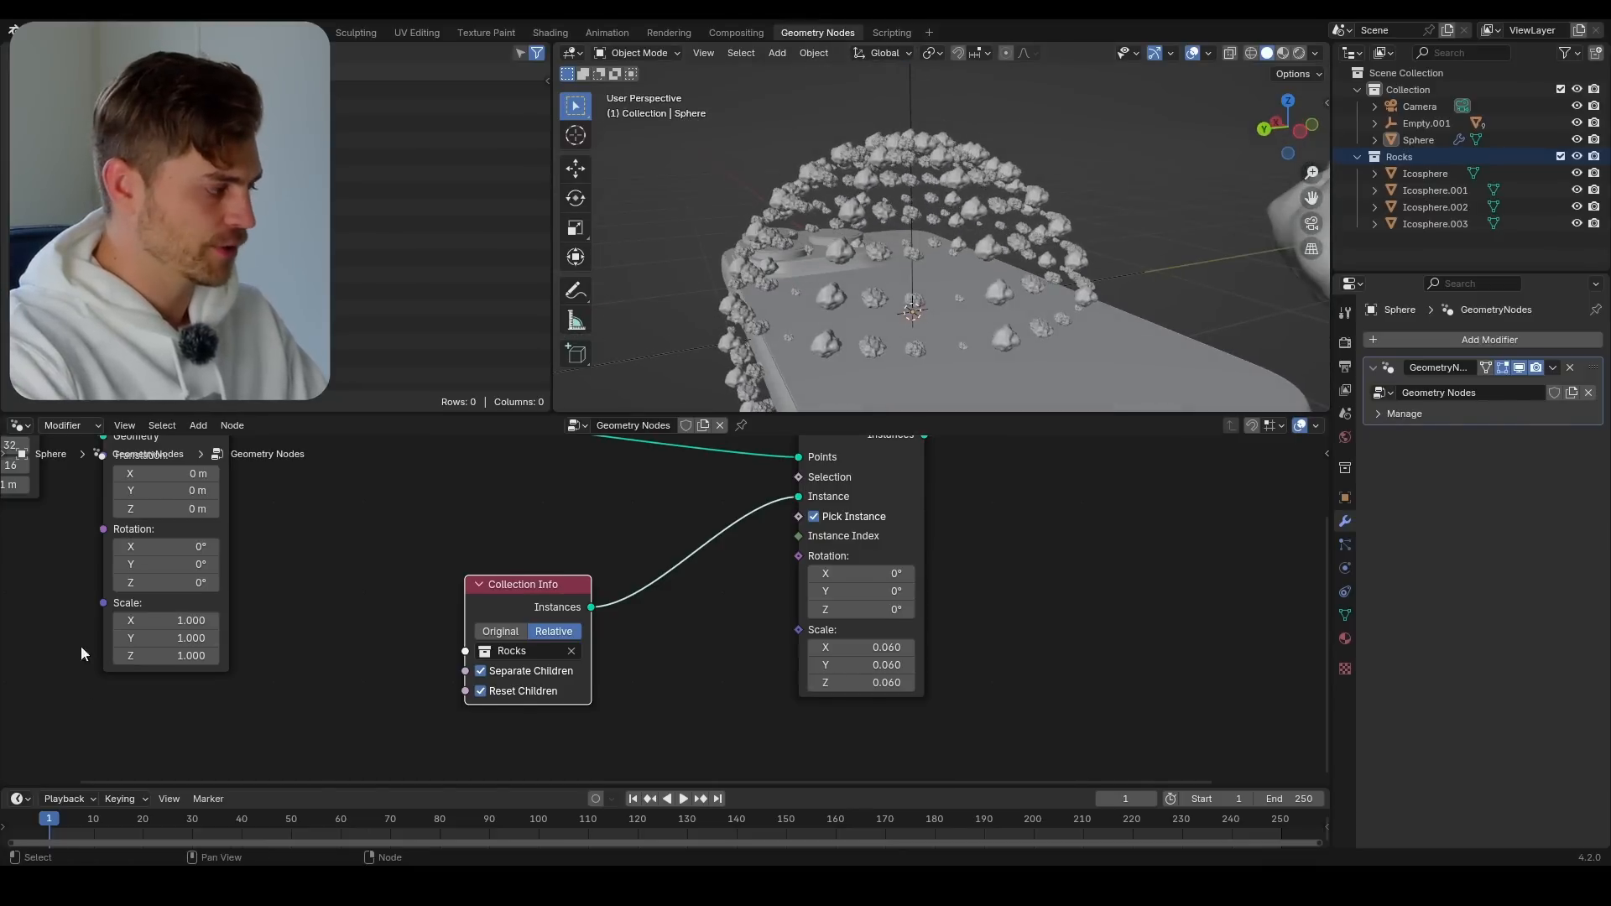
# Set the Transform Geometry scale to 0.150 on all three axes
pyautogui.keyDown('shift'); pyautogui.moveTo(82, 648); pyautogui.dragTo(118, 657, button='middle'); pyautogui.keyUp('shift')
pyautogui.moveTo(201, 631); pyautogui.dragTo(110, 665)
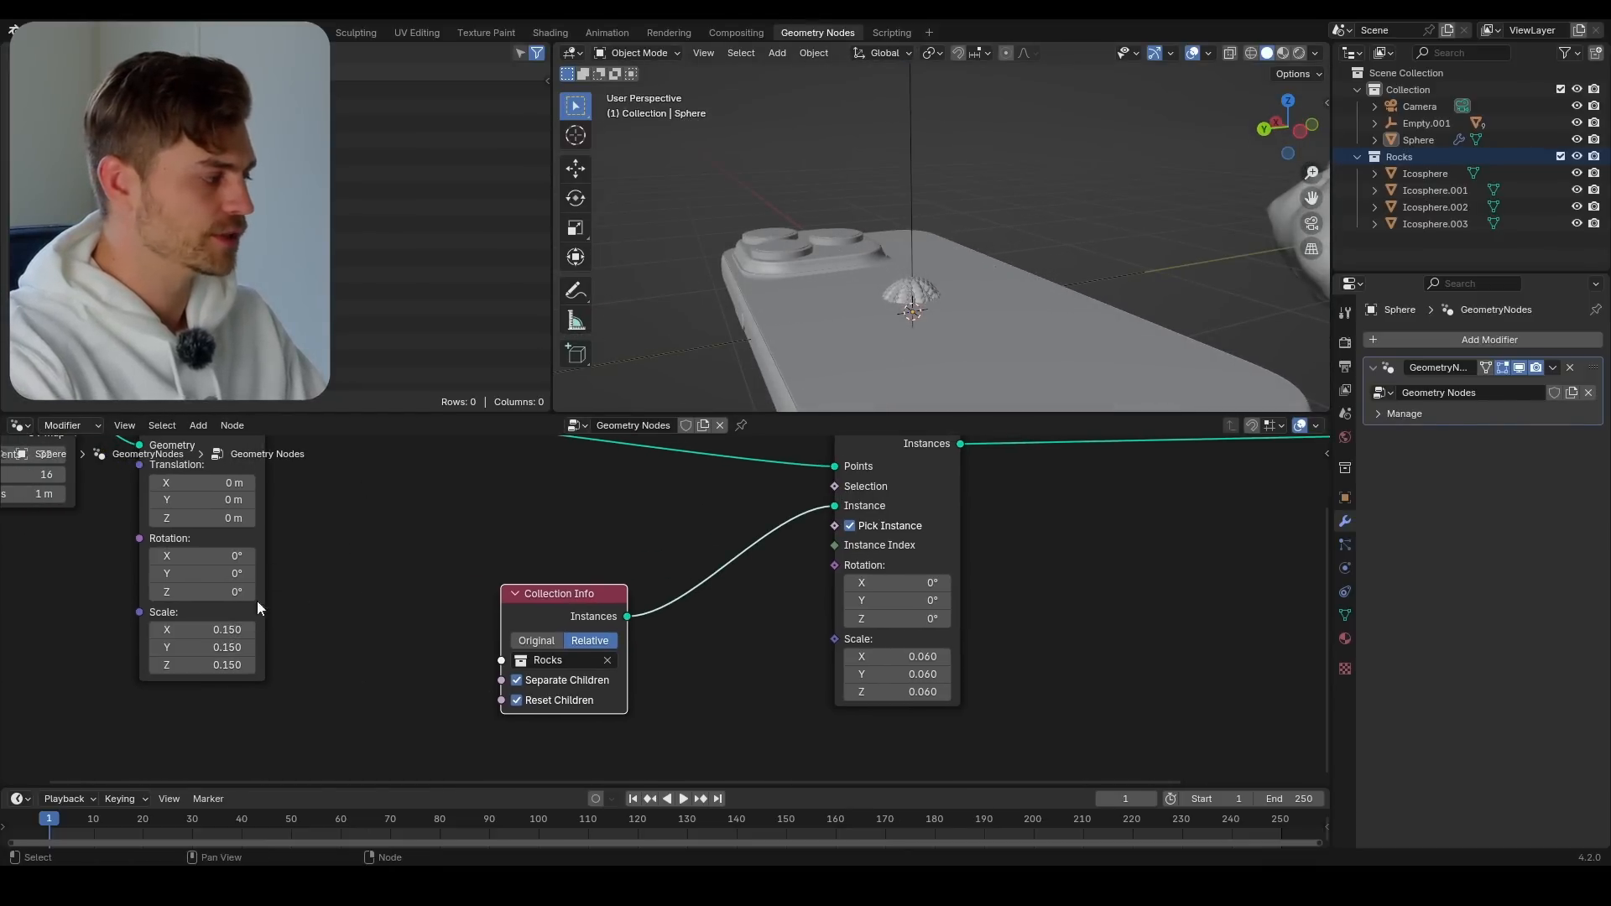
pyautogui.moveTo(340, 539); pyautogui.dragTo(428, 597, button='middle')
# Move the rock-covered sphere object from the middle of the phone to its camera bump, above a lens
pyautogui.click(927, 294)
pyautogui.press('g')
pyautogui.click(851, 225)
pyautogui.moveTo(851, 225); pyautogui.dragTo(1065, 229, button='middle')
pyautogui.press('g')
pyautogui.click(851, 240)
pyautogui.moveTo(851, 240); pyautogui.dragTo(874, 254, button='middle')
pyautogui.press('KP_Decimal')
pyautogui.click(938, 287)
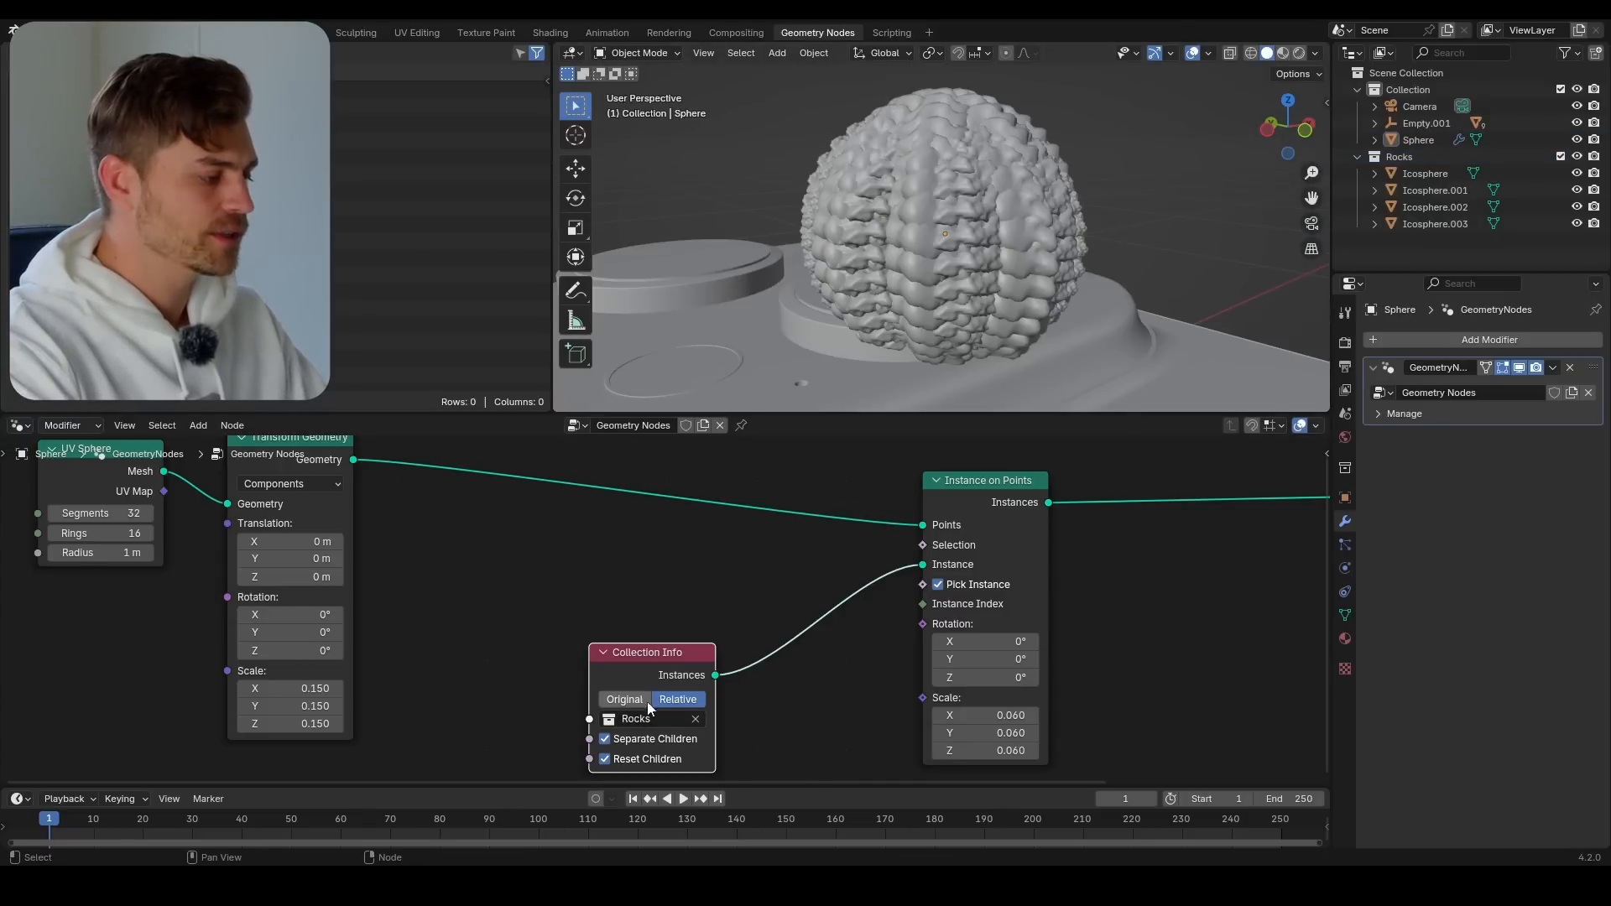
# Move the Collection Info node up closer to the Instance on Points node and save the file
pyautogui.moveTo(657, 653); pyautogui.dragTo(693, 578)
pyautogui.scroll(-2, 921, 301)
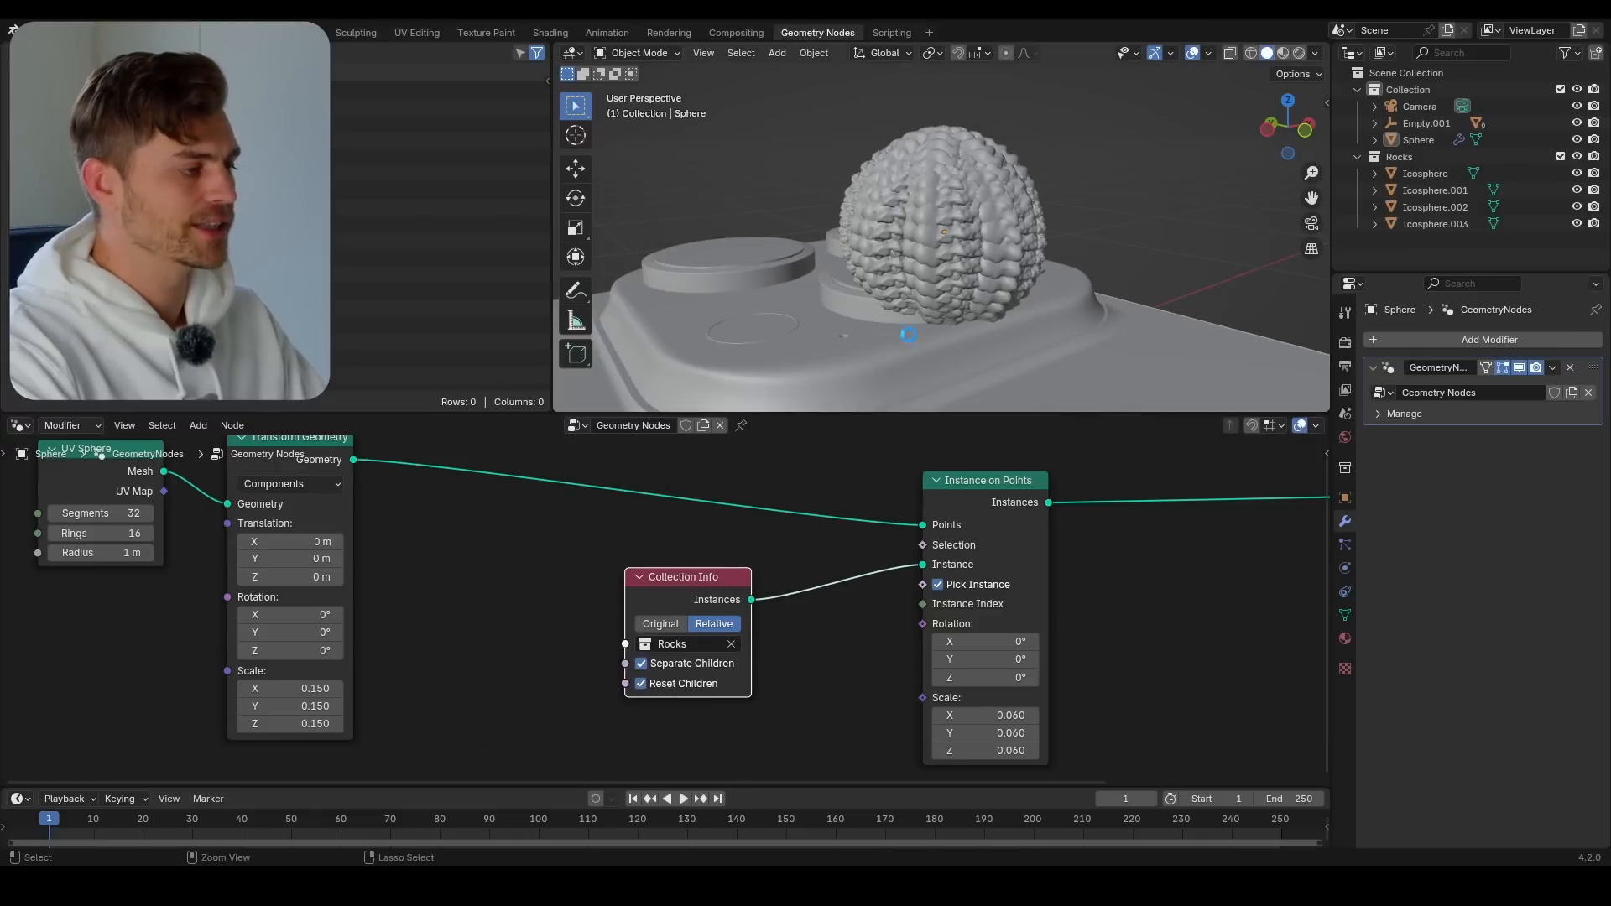
pyautogui.hotkey('ctrl', 's')
pyautogui.moveTo(833, 677); pyautogui.dragTo(738, 636, button='middle')
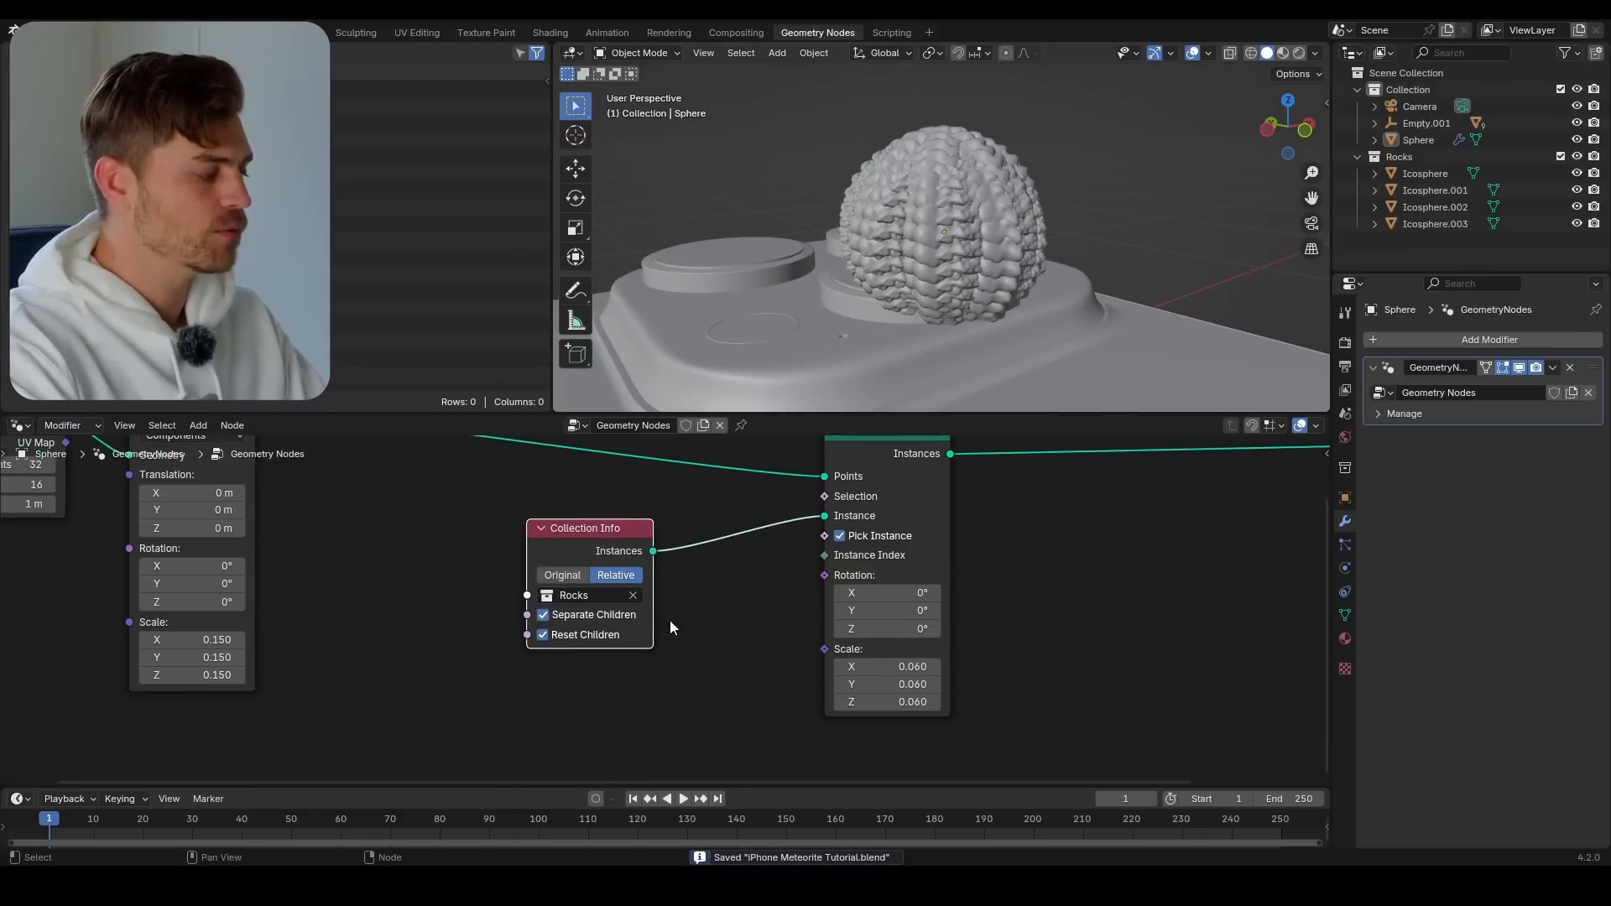
pyautogui.moveTo(246, 647); pyautogui.dragTo(323, 640)
pyautogui.hotkey('ctrl', 'z')
pyautogui.moveTo(1008, 332); pyautogui.dragTo(938, 312, button='middle')
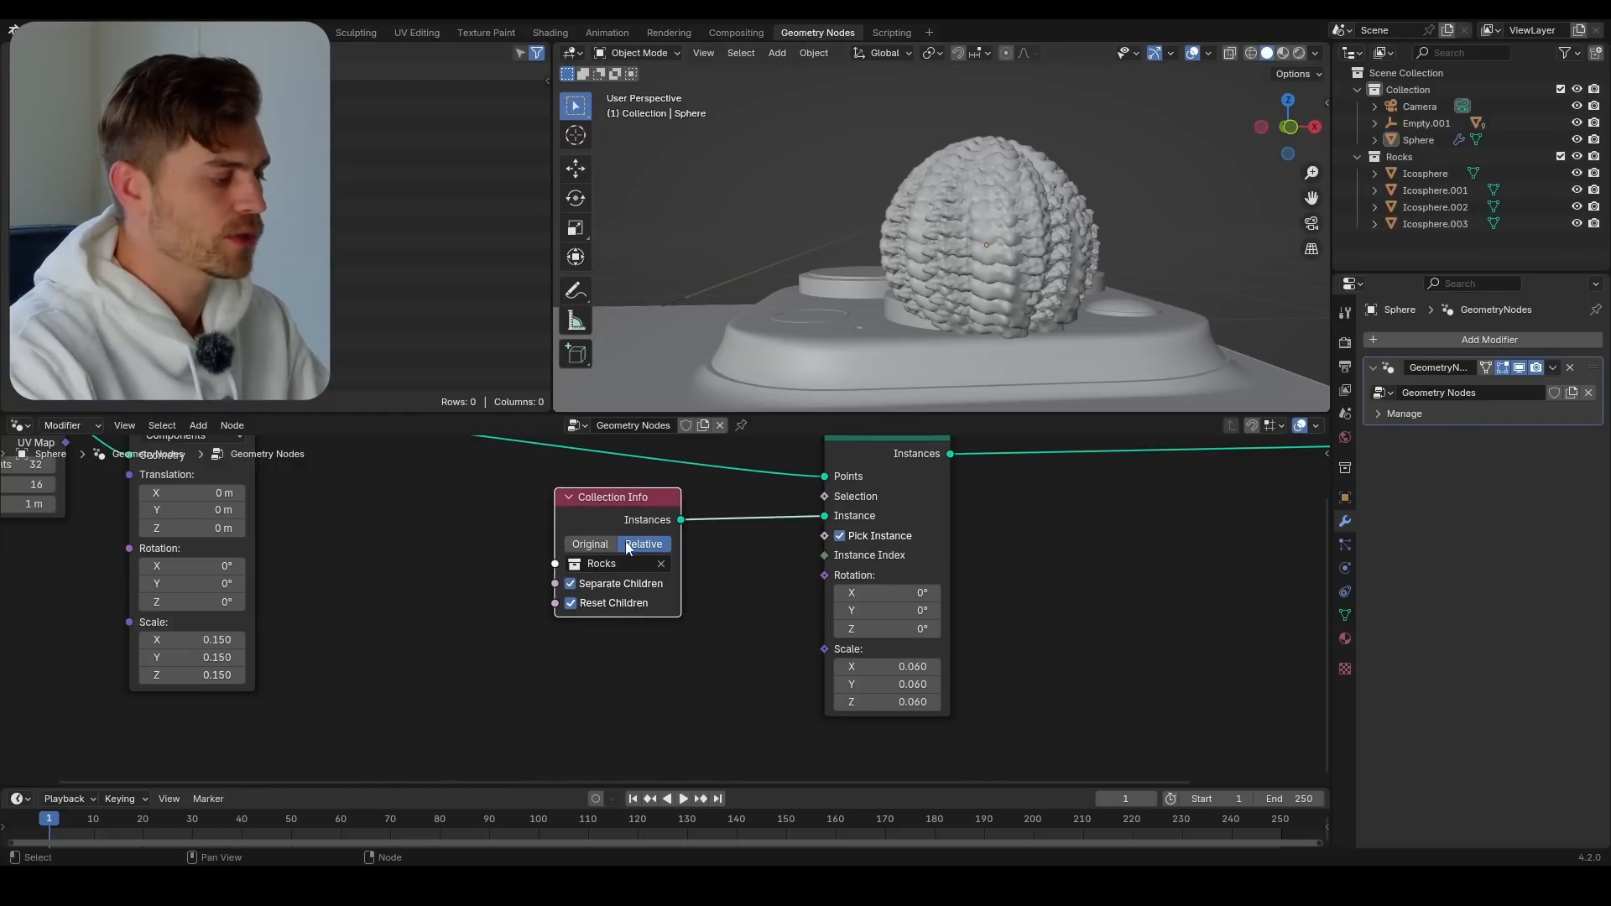
# Add a Random Value node below Collection Info and connect its Value output to Instance on Points' Scale input
pyautogui.moveTo(626, 547); pyautogui.dragTo(609, 449, button='middle')
pyautogui.hotkey('shift', 'a')
pyautogui.write('random')
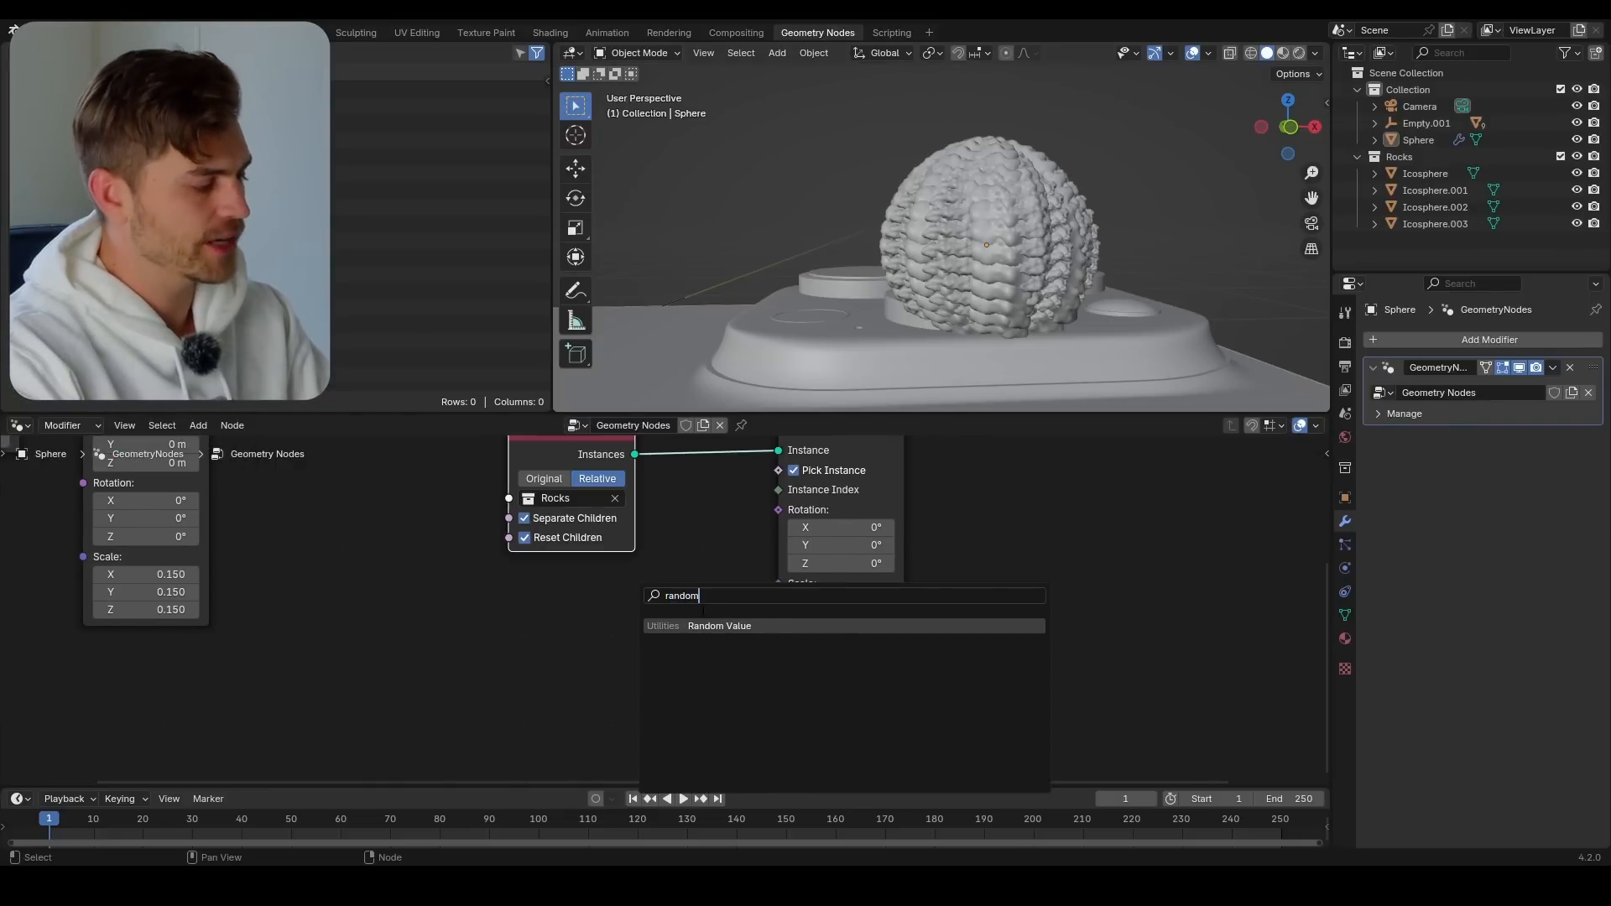
pyautogui.press('Return')
pyautogui.moveTo(497, 661); pyautogui.dragTo(468, 575, button='middle')
pyautogui.moveTo(504, 644); pyautogui.dragTo(515, 675)
pyautogui.moveTo(759, 502); pyautogui.dragTo(753, 501)
pyautogui.scroll(-2, 631, 557)
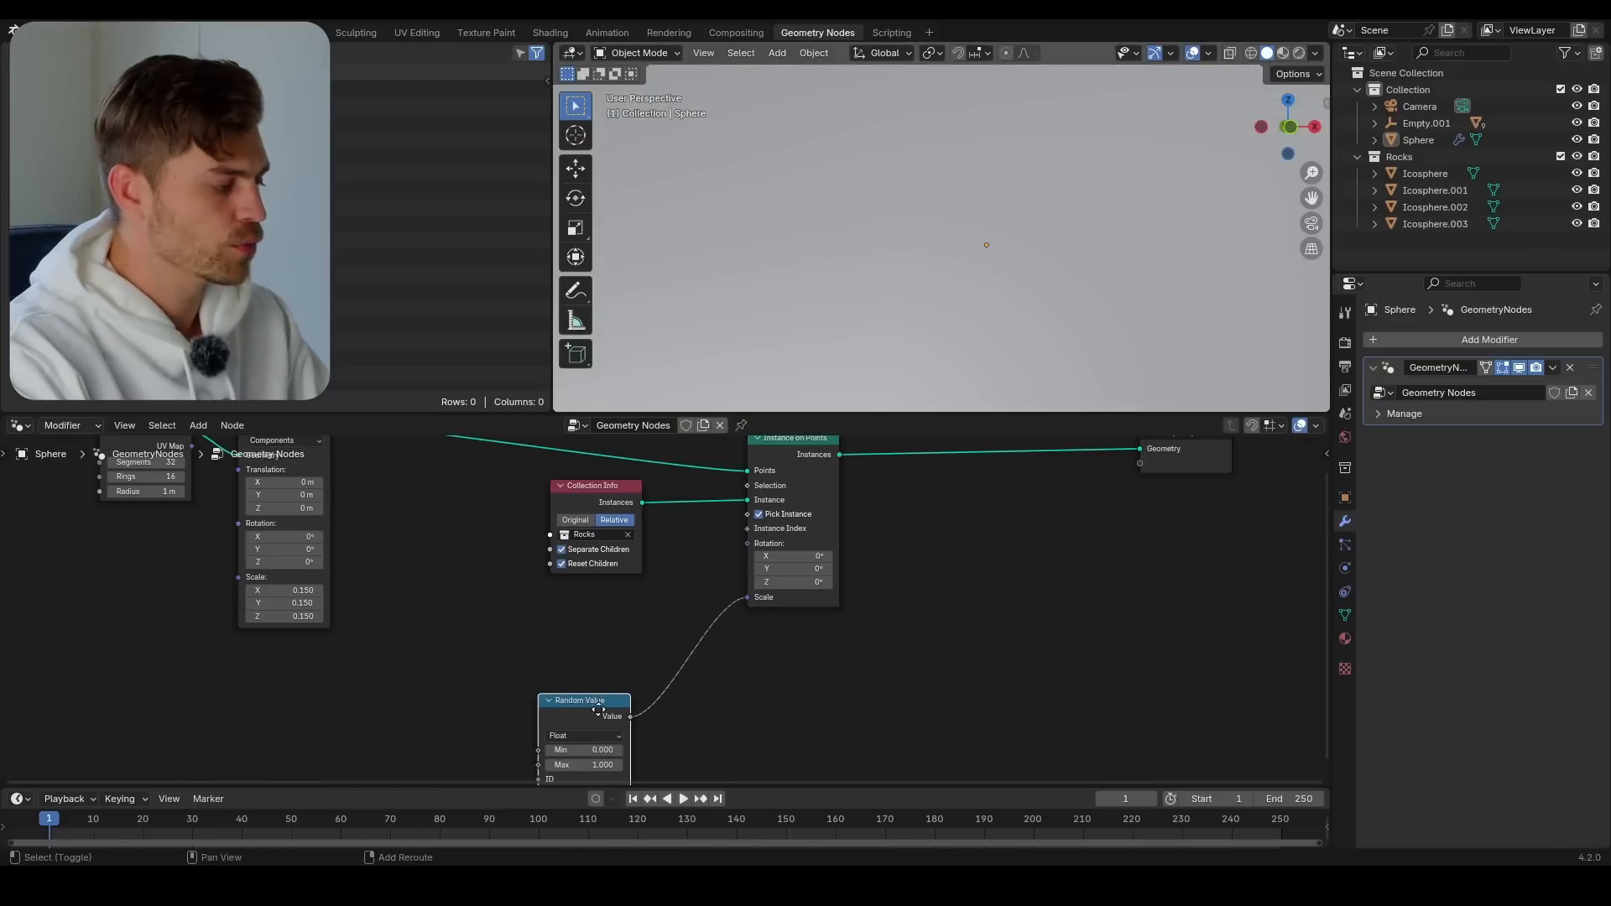
# Duplicate the Random Value node and set the unconnected one's data type to Vector
pyautogui.hotkey('shift', 'd')
pyautogui.click(550, 622)
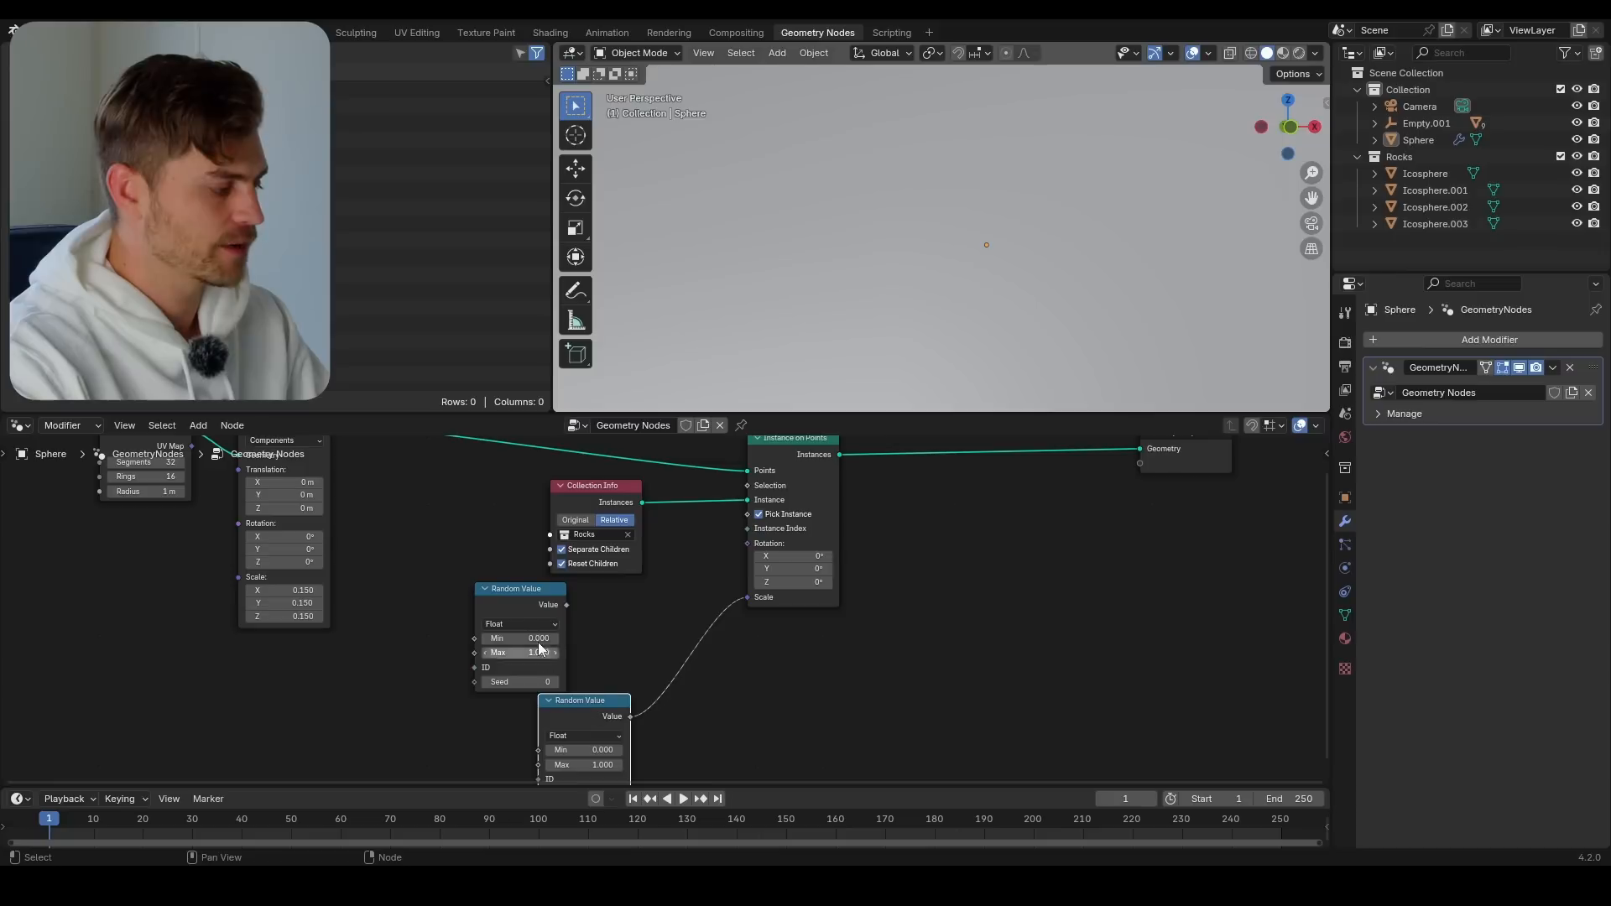
pyautogui.click(499, 685)
pyautogui.moveTo(609, 721); pyautogui.dragTo(624, 659)
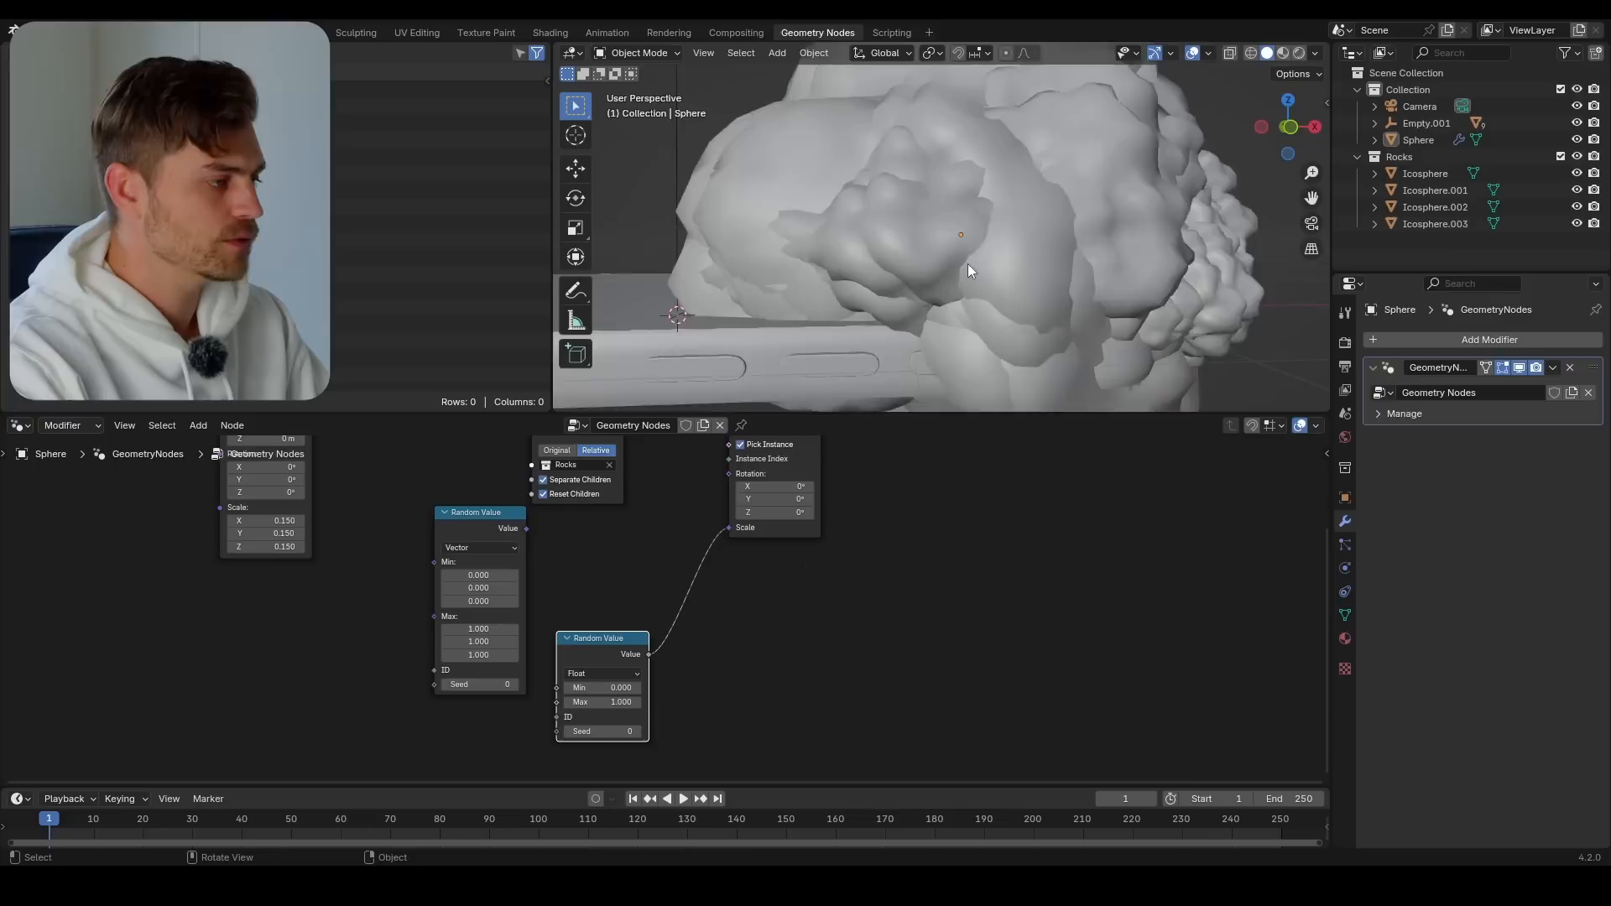
# Set the Max of the Float Random Value node that drives the instance scale to 0.020
pyautogui.scroll(3, 573, 736)
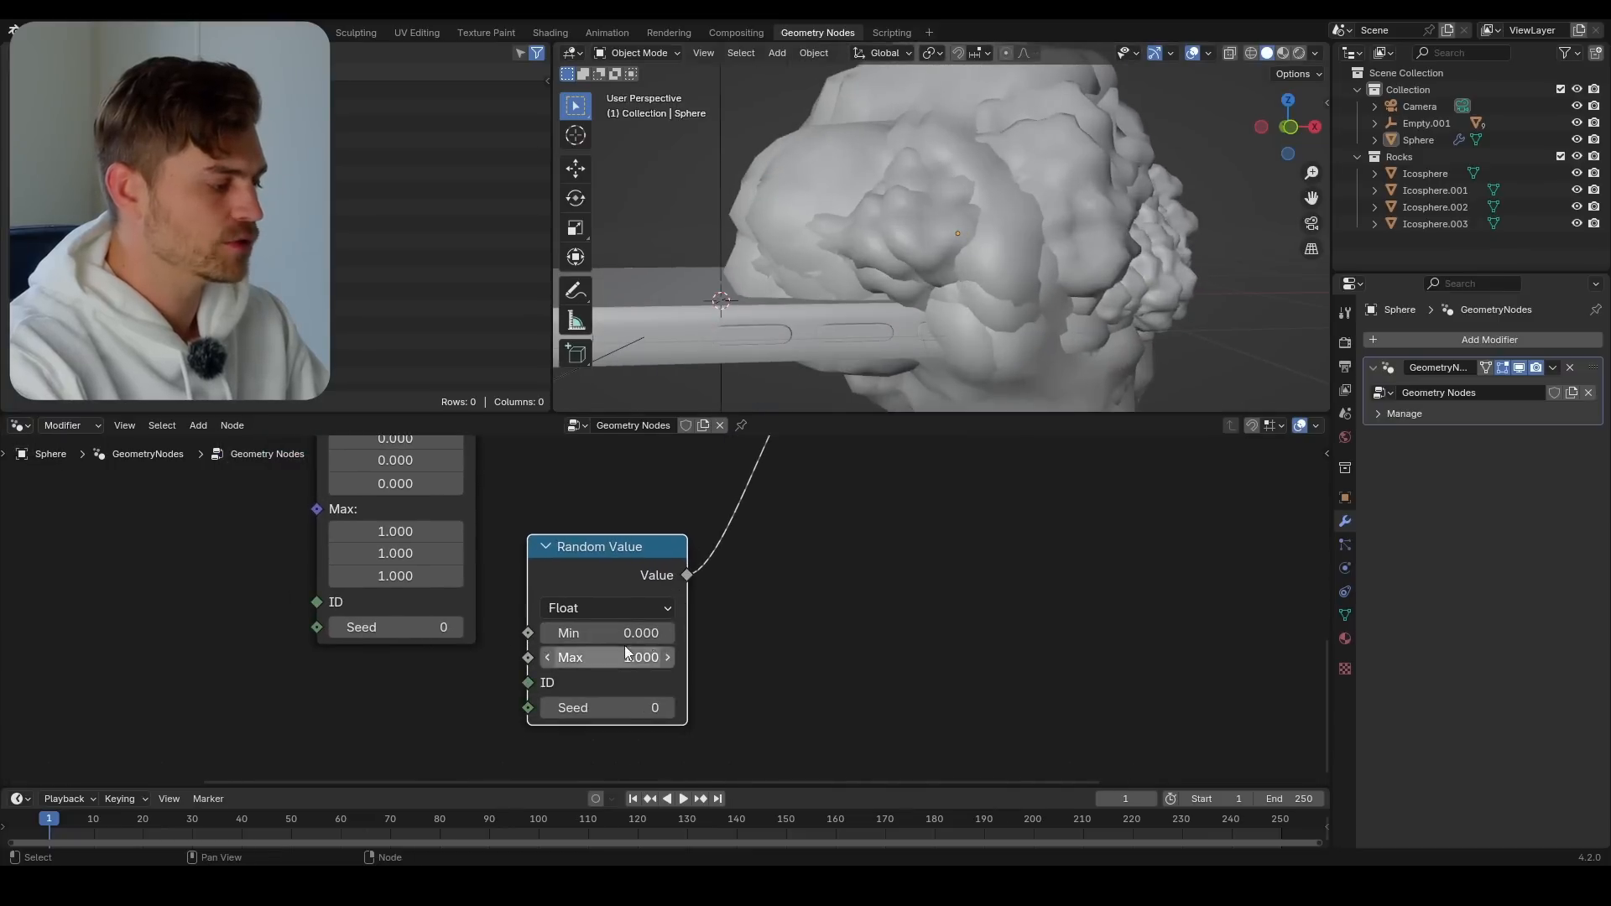
pyautogui.moveTo(605, 657)
pyautogui.mouseDown()
pyautogui.moveTo(502, 657)
pyautogui.moveTo(594, 658)
pyautogui.mouseUp()
pyautogui.scroll(6, 876, 329)
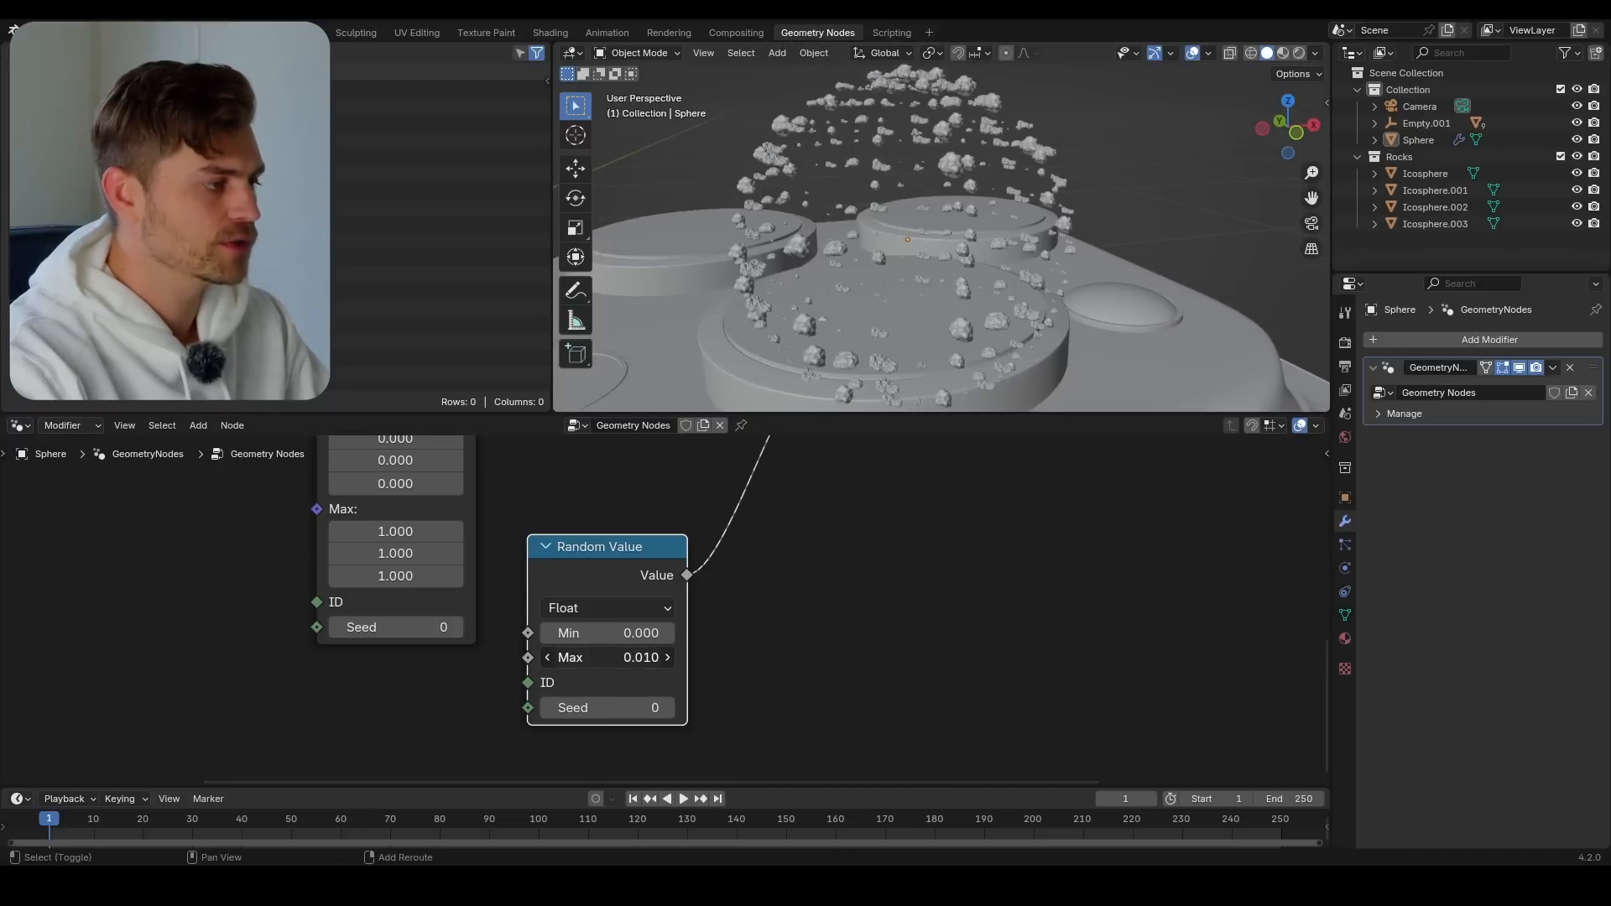
pyautogui.scroll(2, 923, 292)
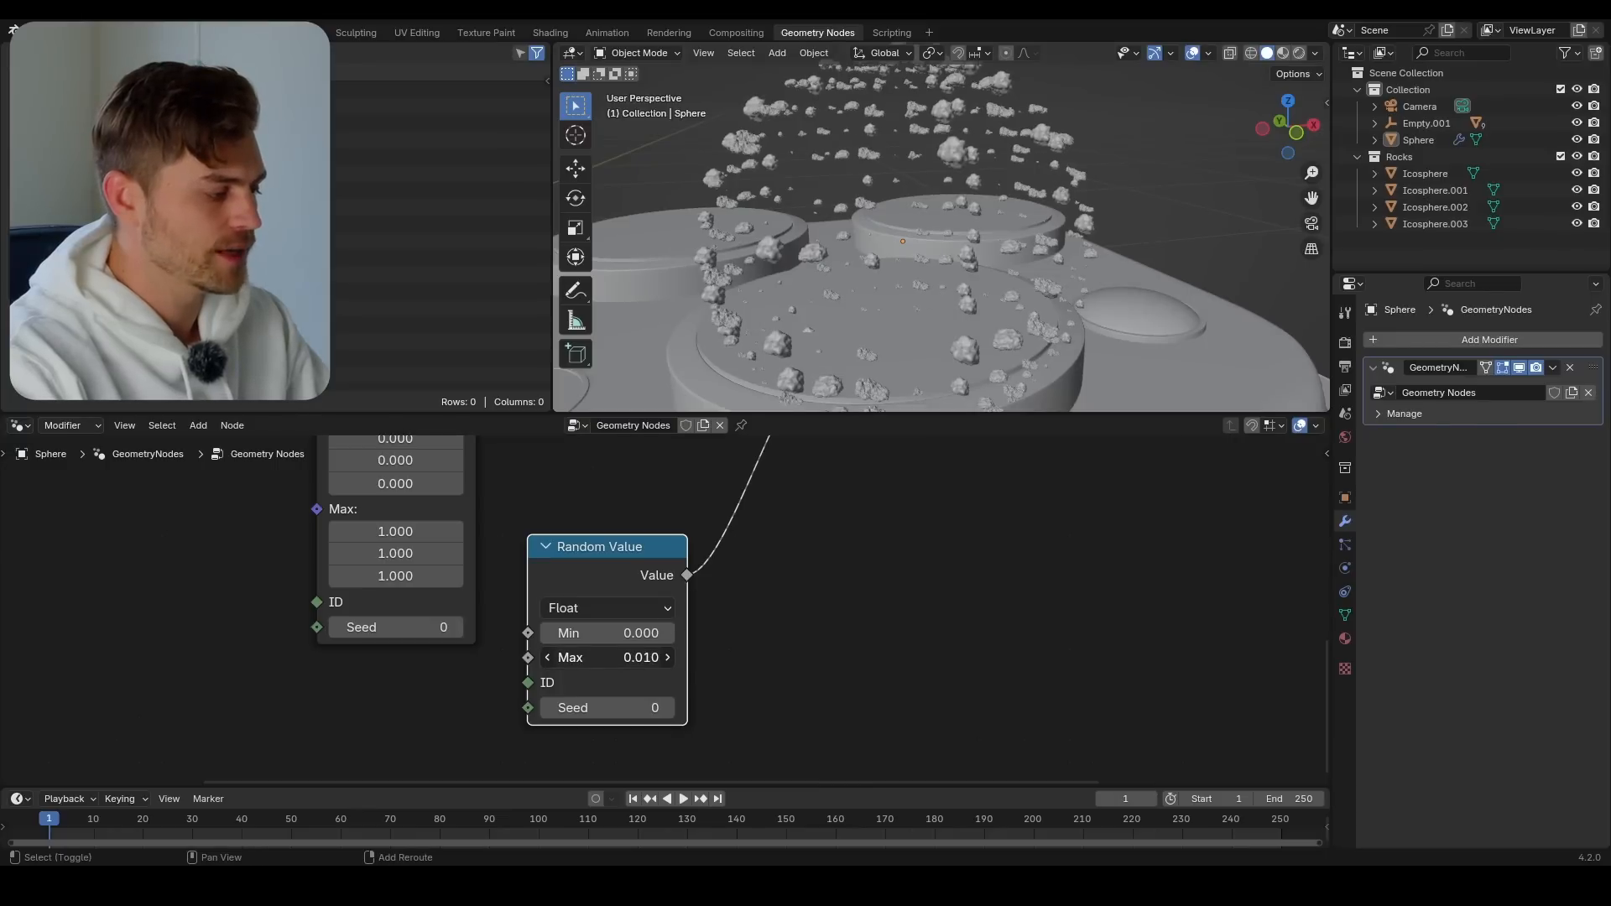
pyautogui.moveTo(605, 658); pyautogui.dragTo(613, 658)
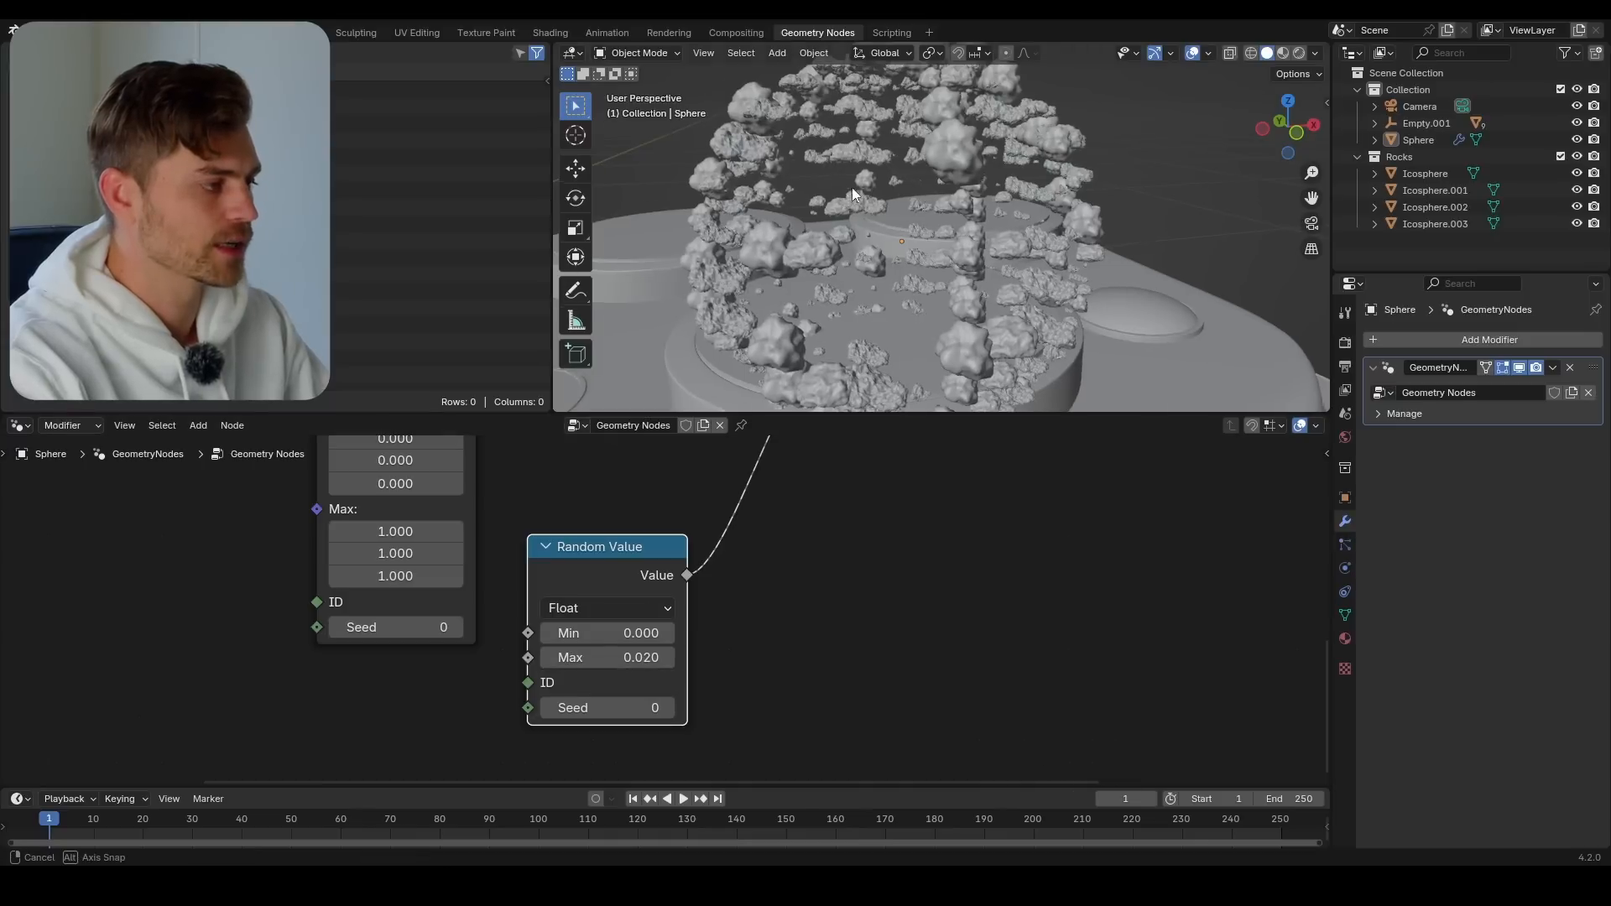
pyautogui.moveTo(852, 188); pyautogui.dragTo(964, 284, button='middle')
# Connect the Vector Random Value node's output to Instance on Points' Rotation input
pyautogui.moveTo(383, 502); pyautogui.dragTo(462, 603, button='middle')
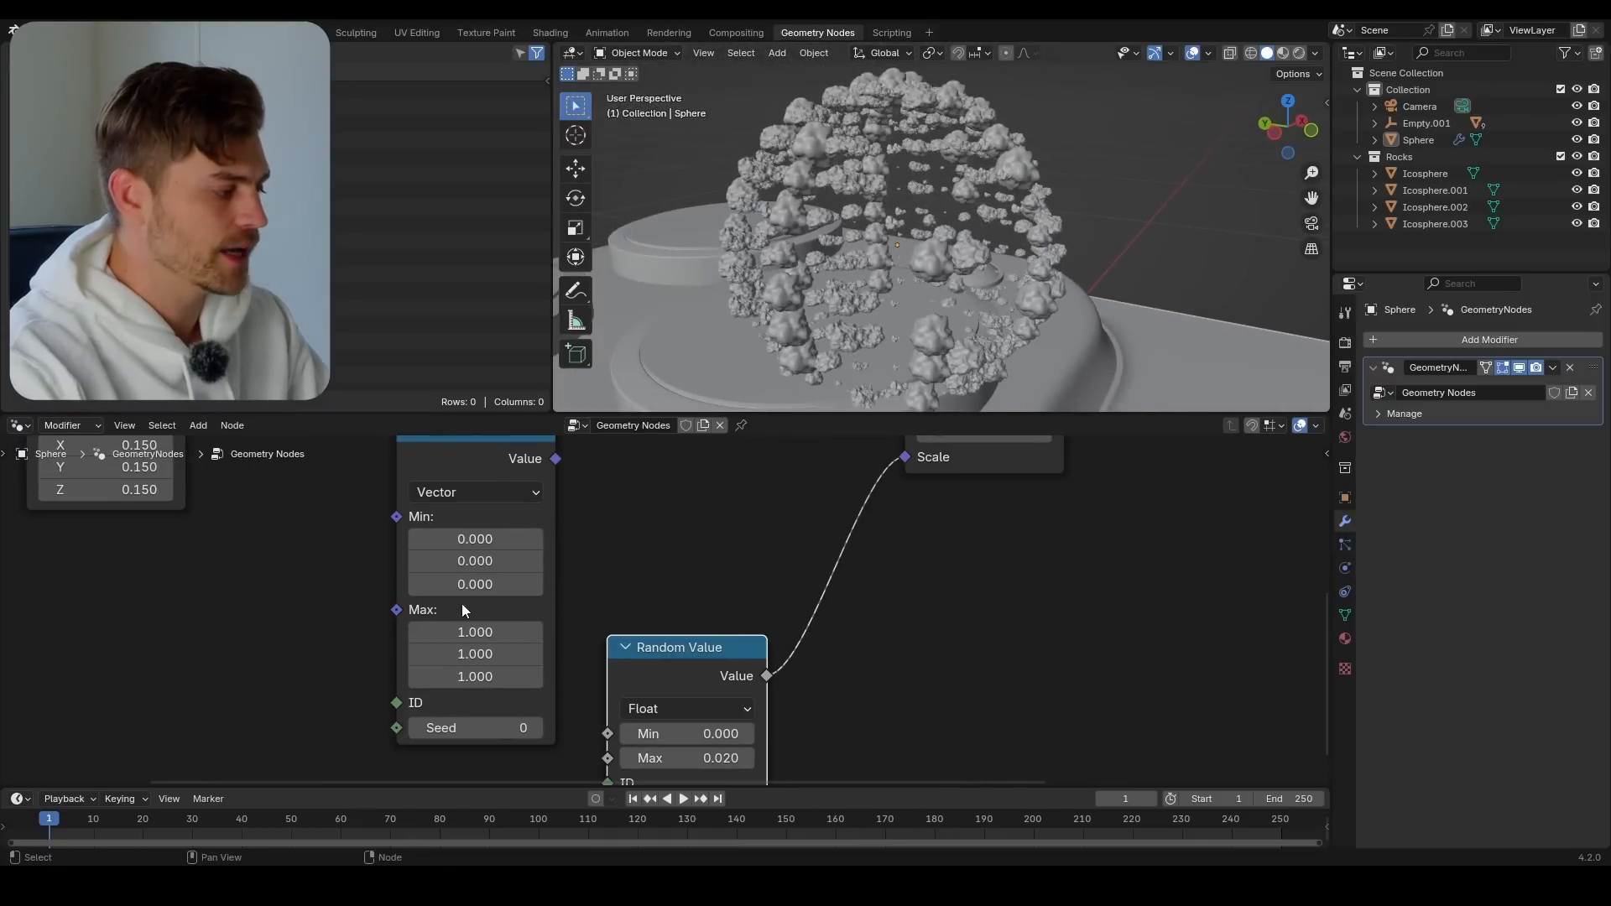
pyautogui.moveTo(563, 574); pyautogui.dragTo(541, 727, button='middle')
pyautogui.scroll(-3, 544, 714)
pyautogui.moveTo(904, 295); pyautogui.dragTo(915, 252, button='middle')
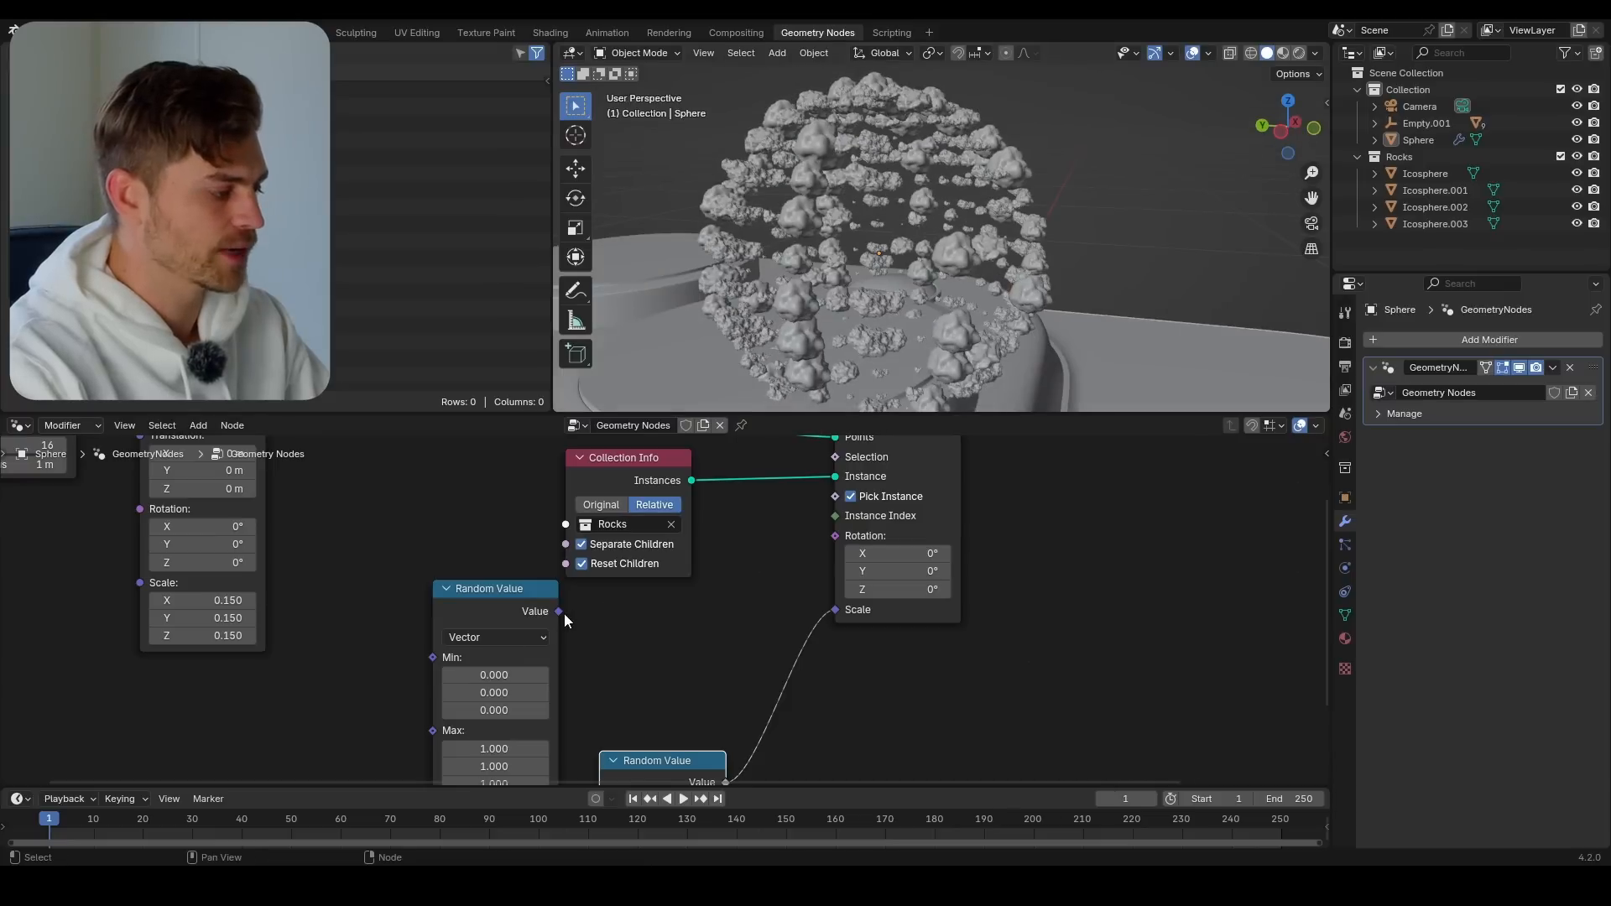
pyautogui.moveTo(839, 537); pyautogui.dragTo(836, 536)
# Set all three Min values of the Vector Random Value node to -0.440 and all three Max values to 3.080
pyautogui.moveTo(572, 744); pyautogui.dragTo(676, 631, button='middle')
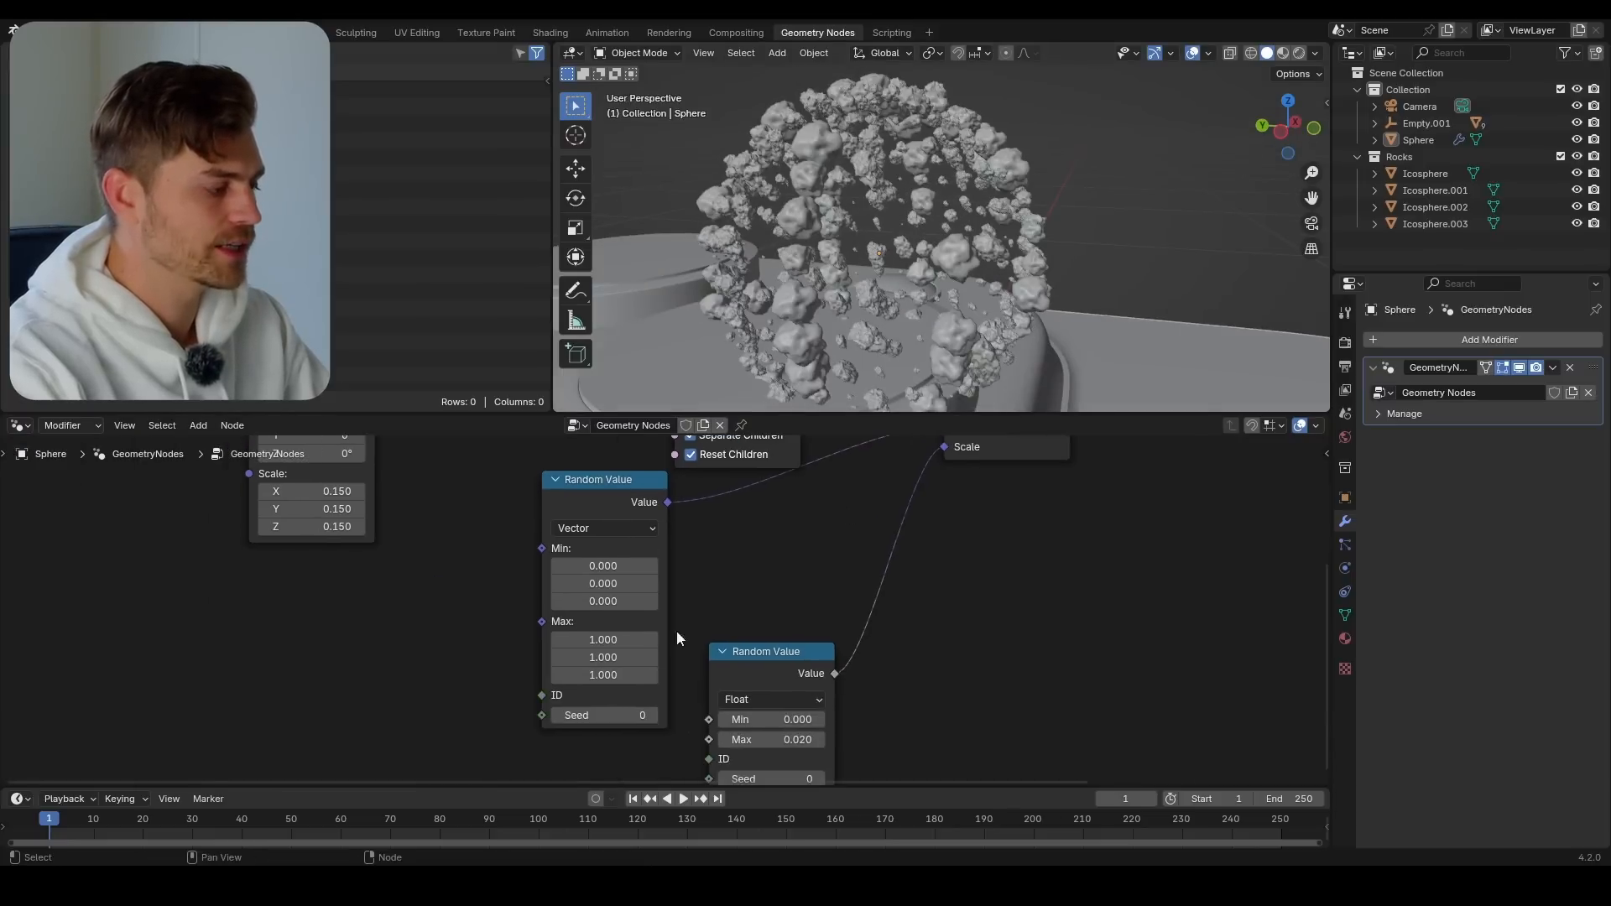
pyautogui.scroll(2, 676, 631)
pyautogui.click(593, 552)
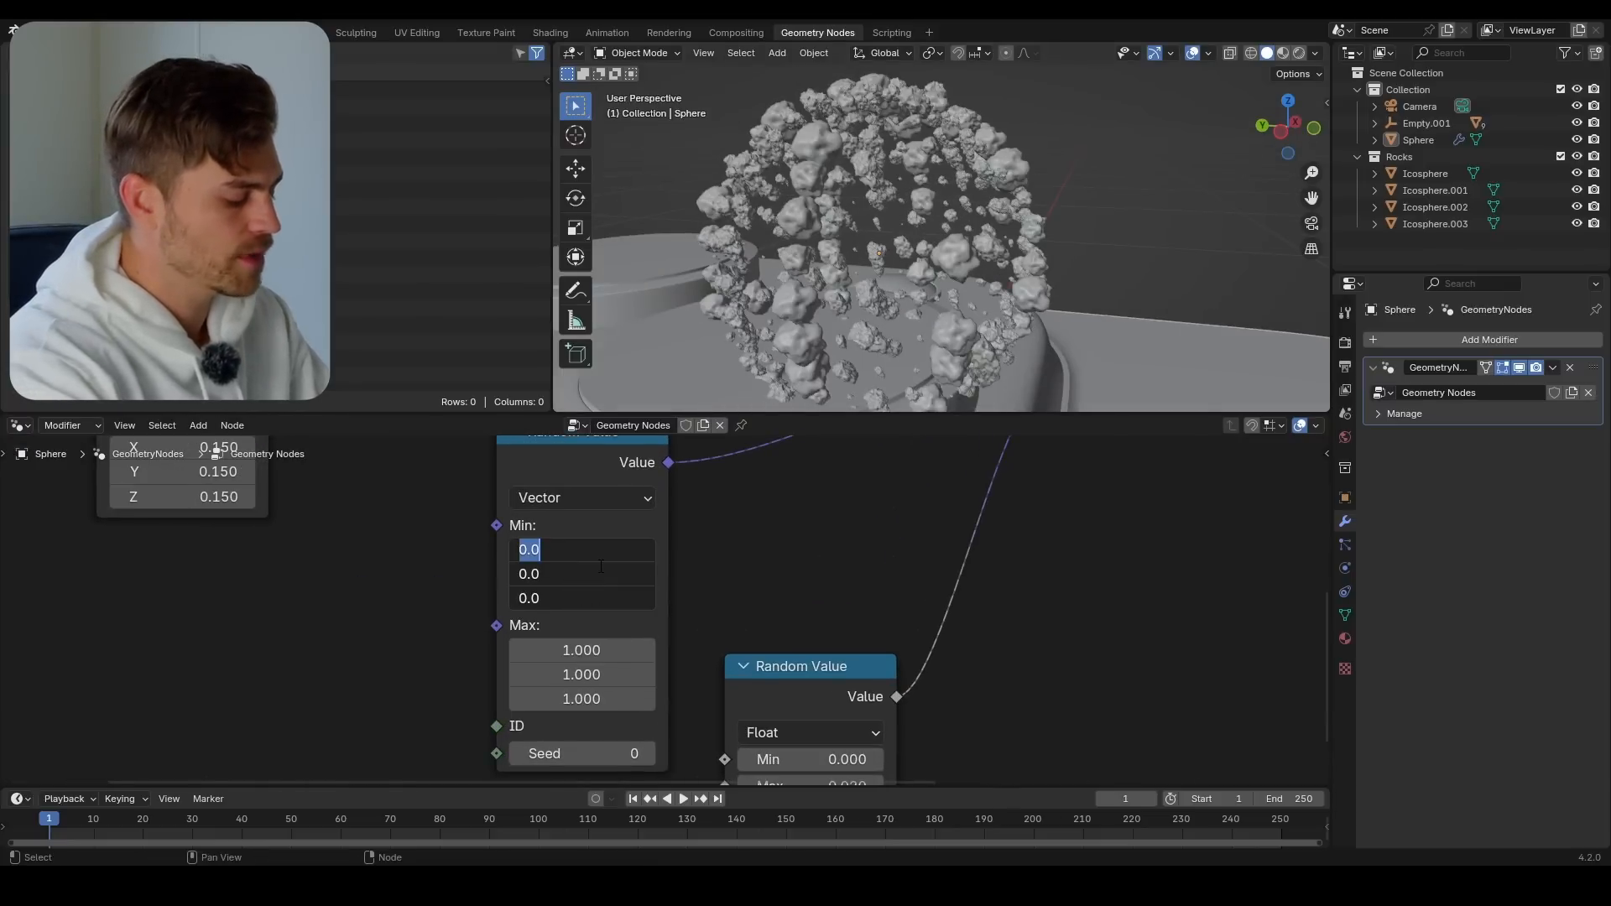
pyautogui.press('Return')
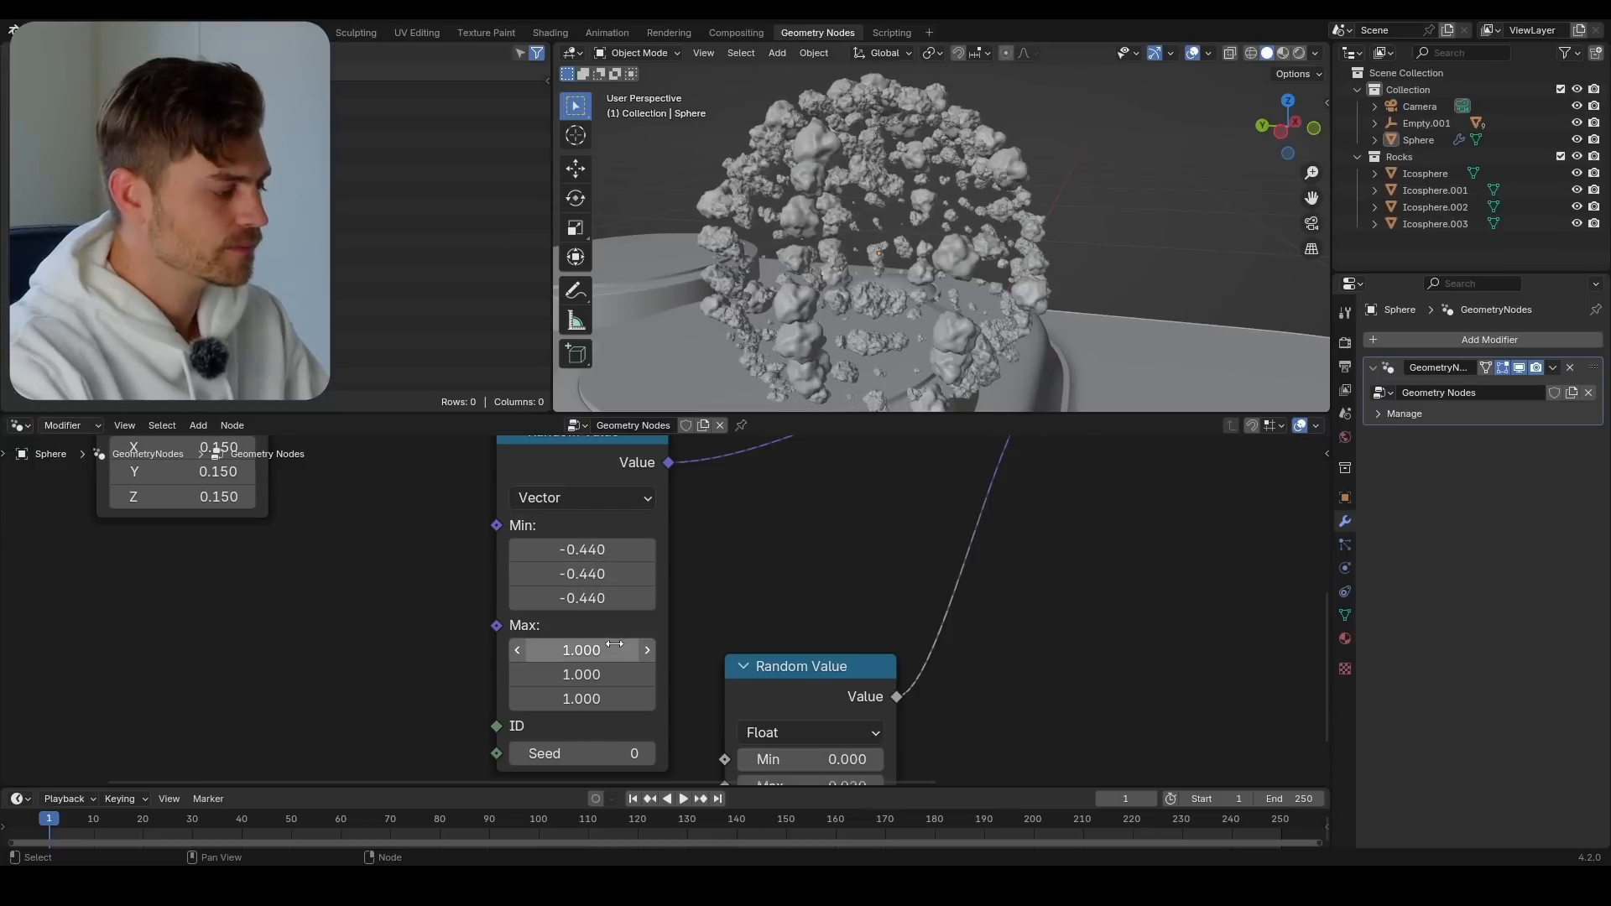
pyautogui.keyDown('shift'); pyautogui.moveTo(591, 651); pyautogui.dragTo(800, 698); pyautogui.keyUp('shift')
pyautogui.moveTo(1171, 148); pyautogui.dragTo(999, 230, button='middle')
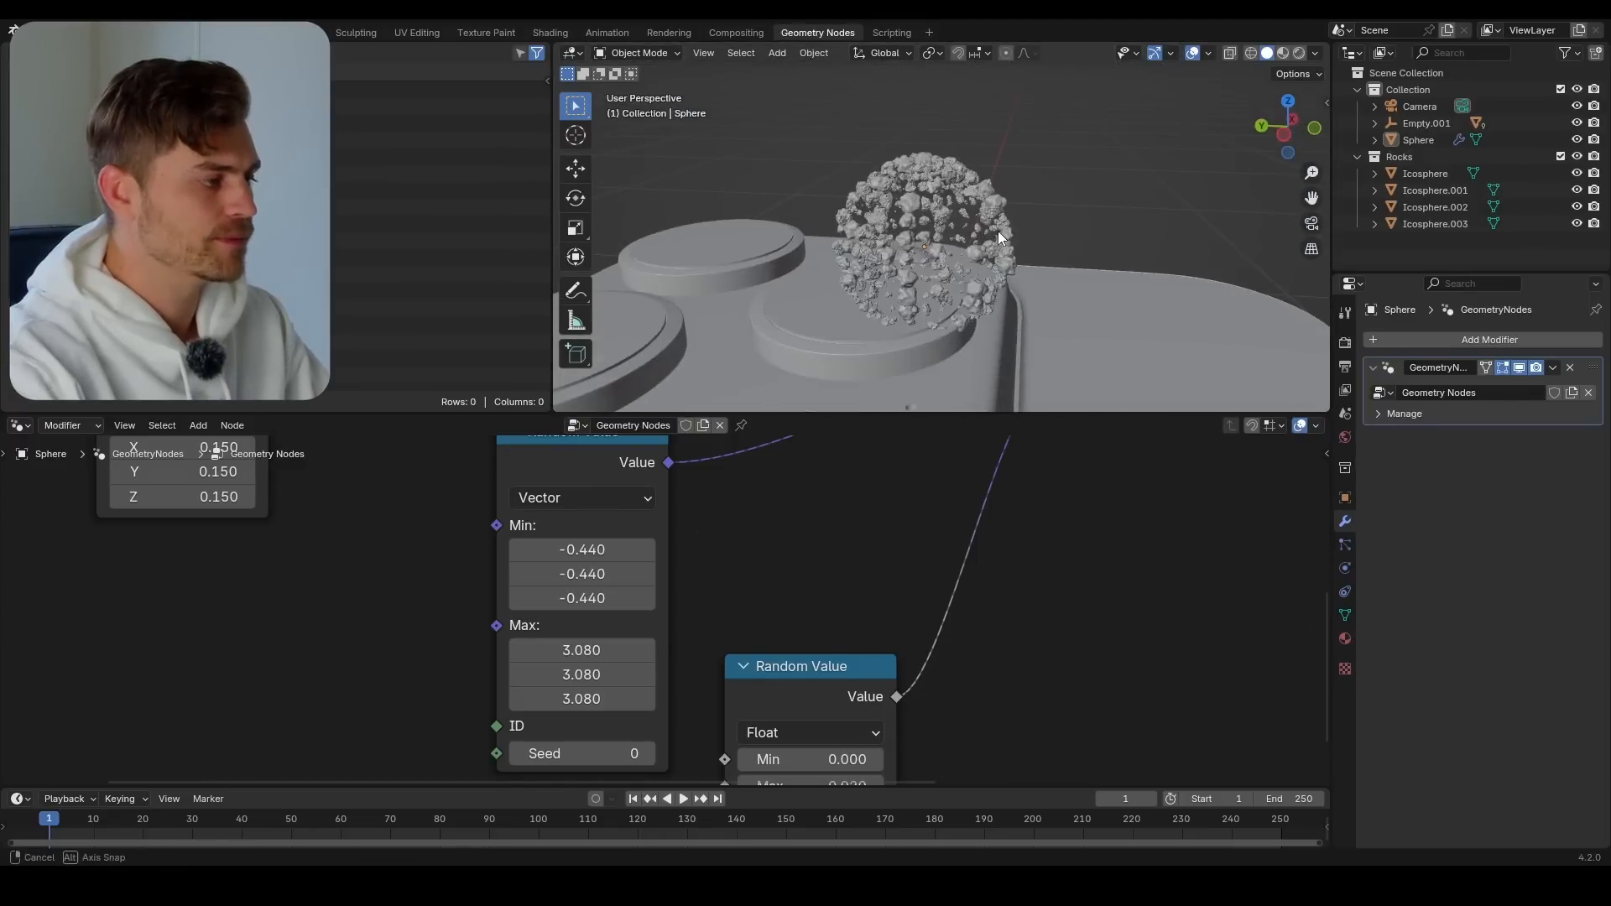
# Reduce the Transform Geometry scale to 0.040 on all three axes
pyautogui.moveTo(240, 564); pyautogui.dragTo(546, 687, button='middle')
pyautogui.keyDown('shift'); pyautogui.moveTo(510, 572); pyautogui.dragTo(495, 620); pyautogui.keyUp('shift')
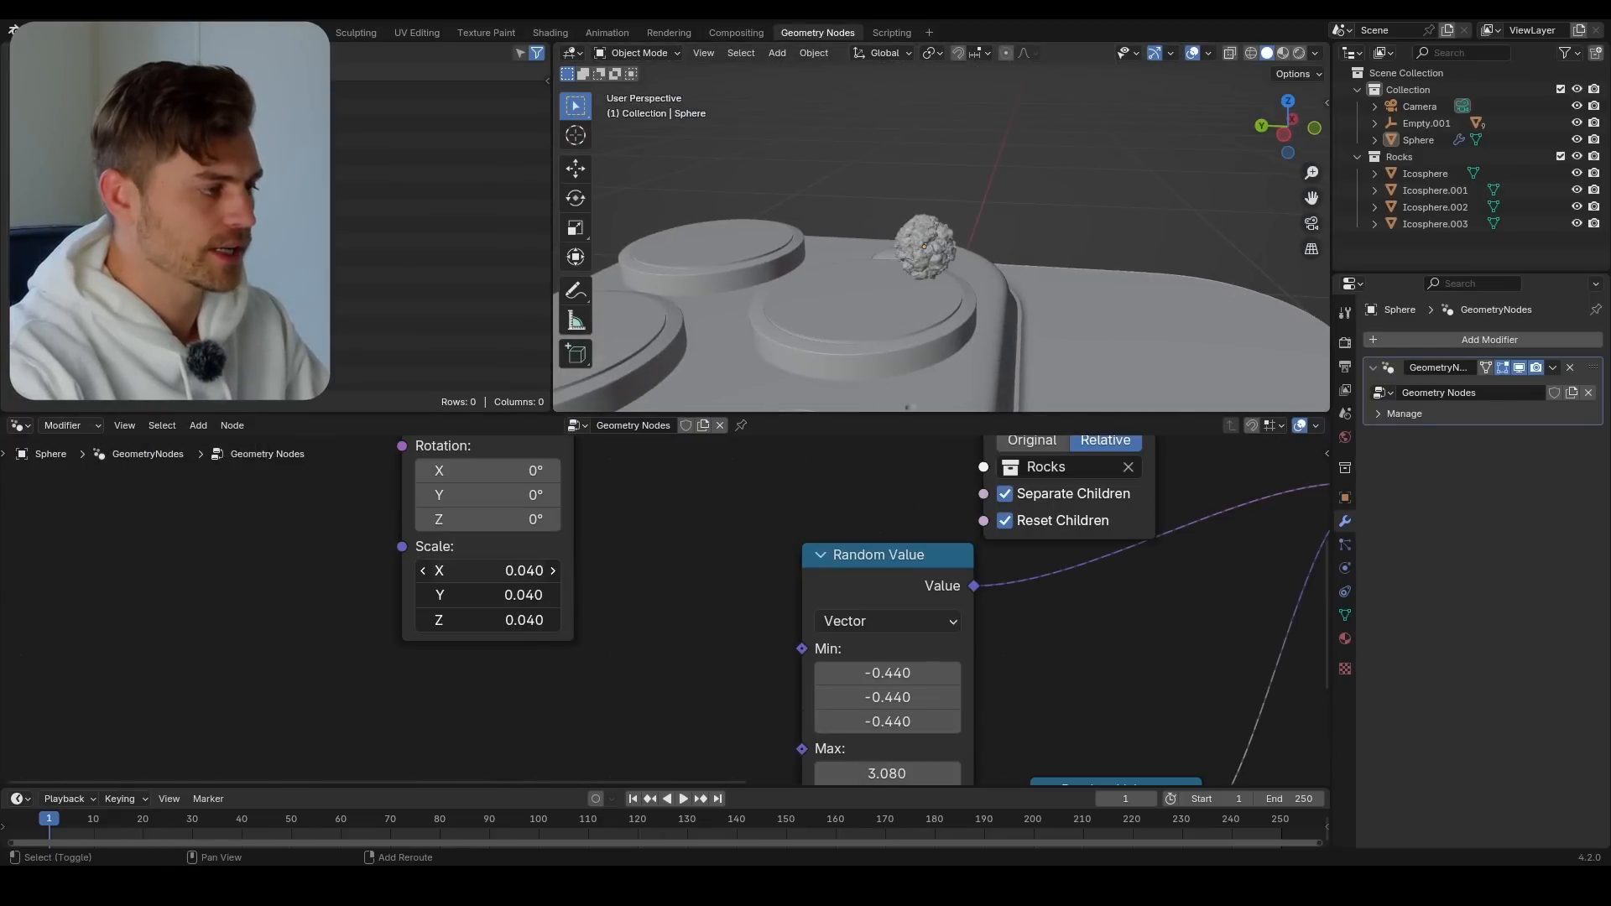
pyautogui.scroll(8, 925, 319)
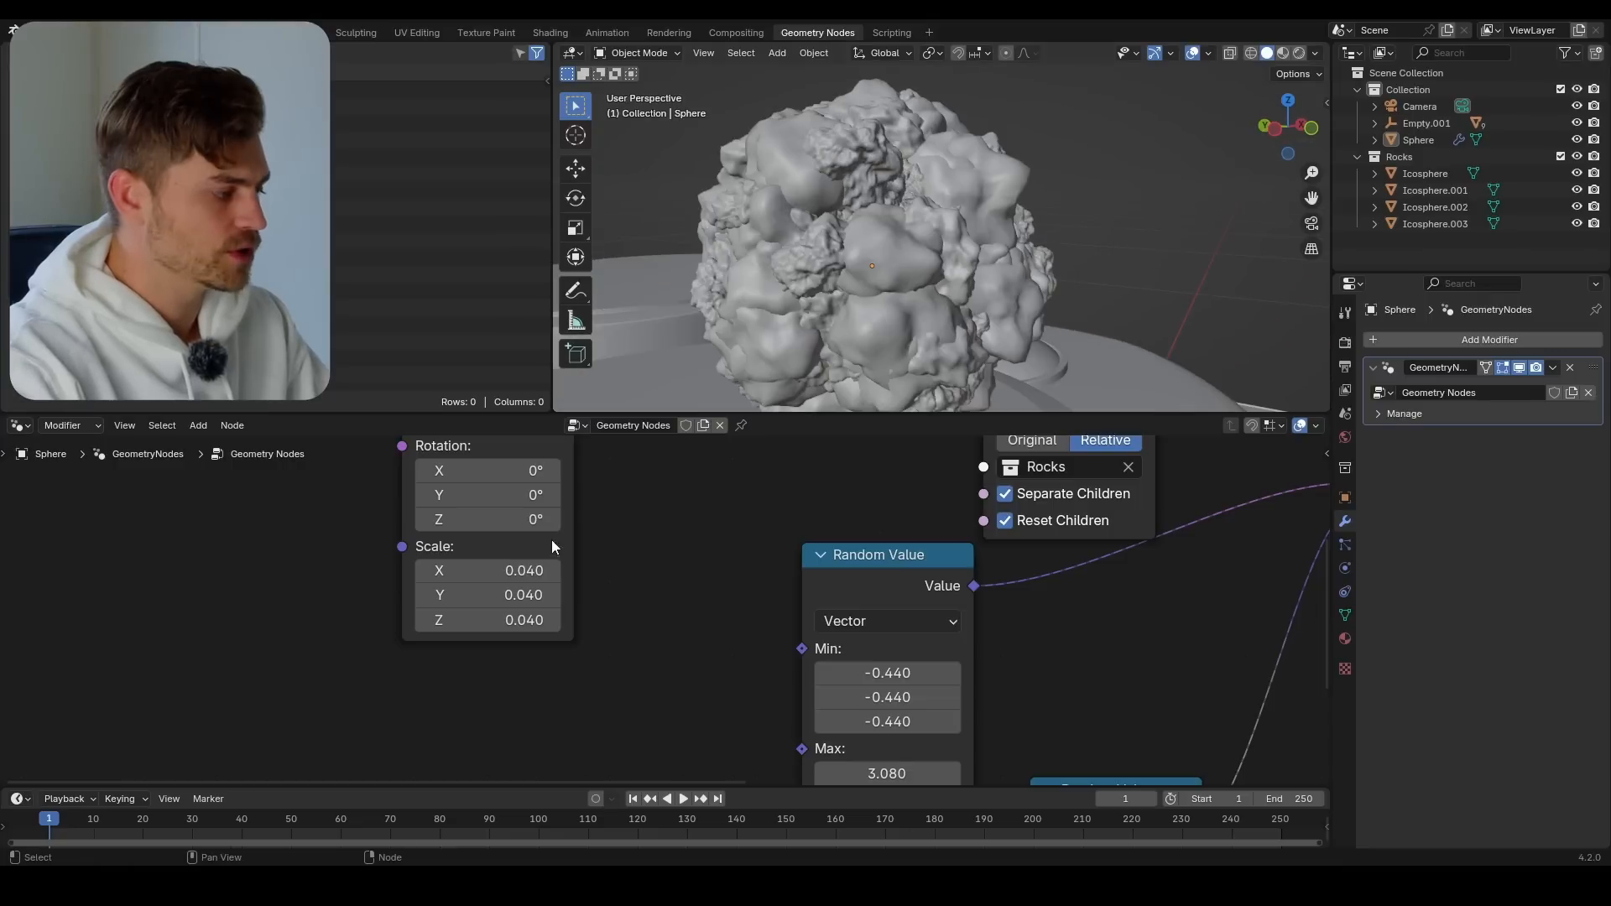
pyautogui.moveTo(789, 275); pyautogui.dragTo(965, 260, button='middle')
# Move the UV Sphere node away from Transform Geometry to leave room for another node between them
pyautogui.scroll(-4, 625, 499)
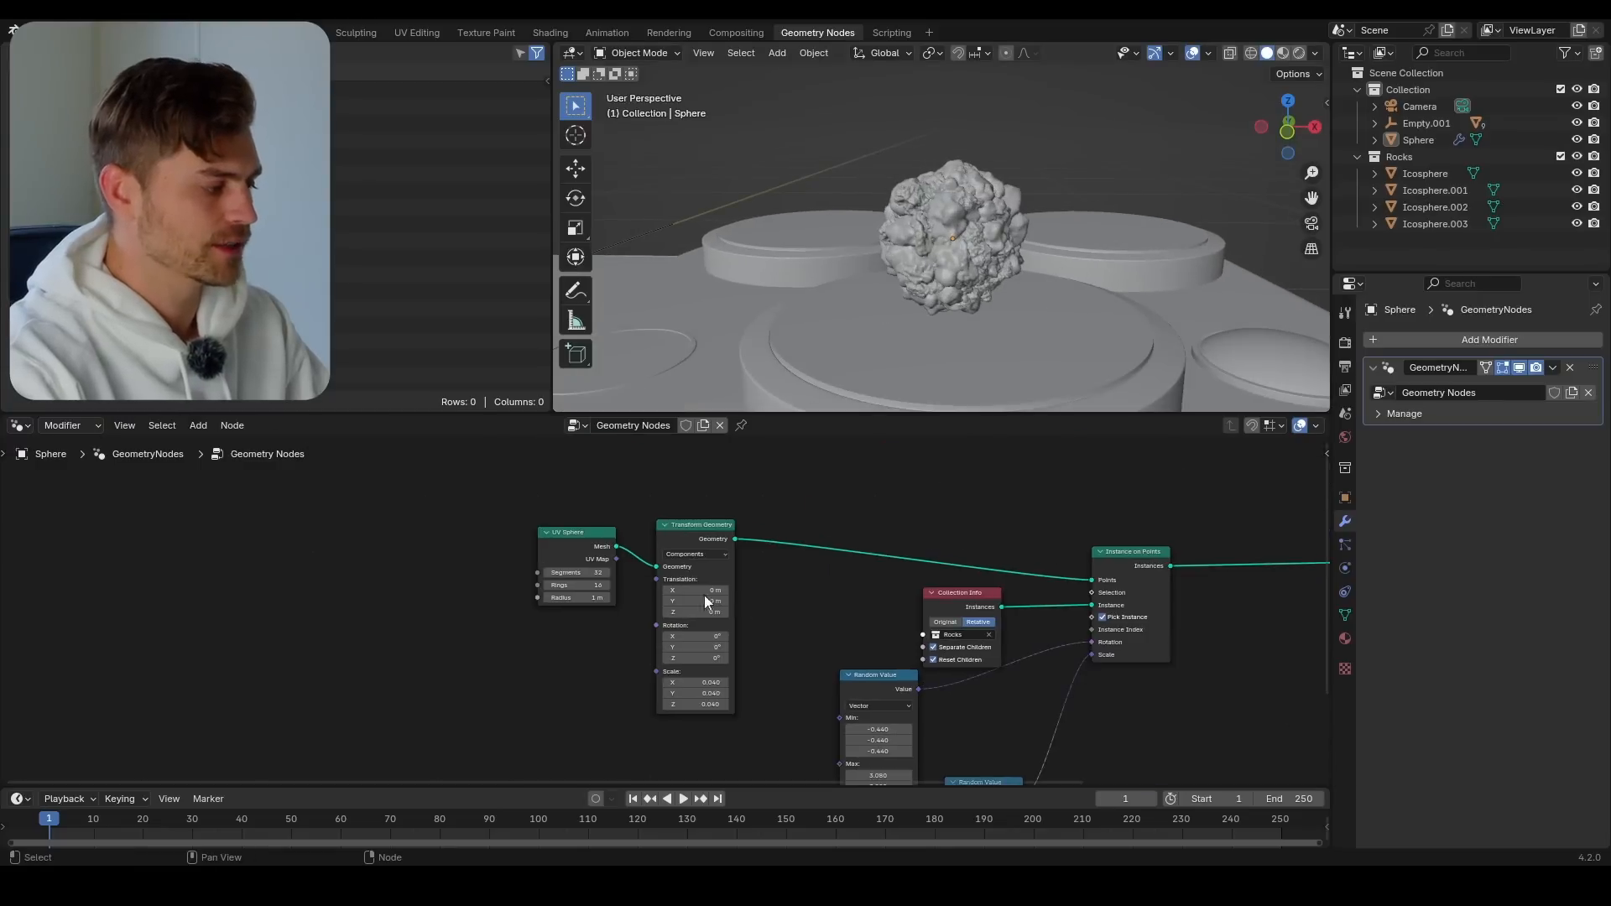
pyautogui.scroll(2, 546, 620)
pyautogui.moveTo(556, 522); pyautogui.dragTo(210, 540)
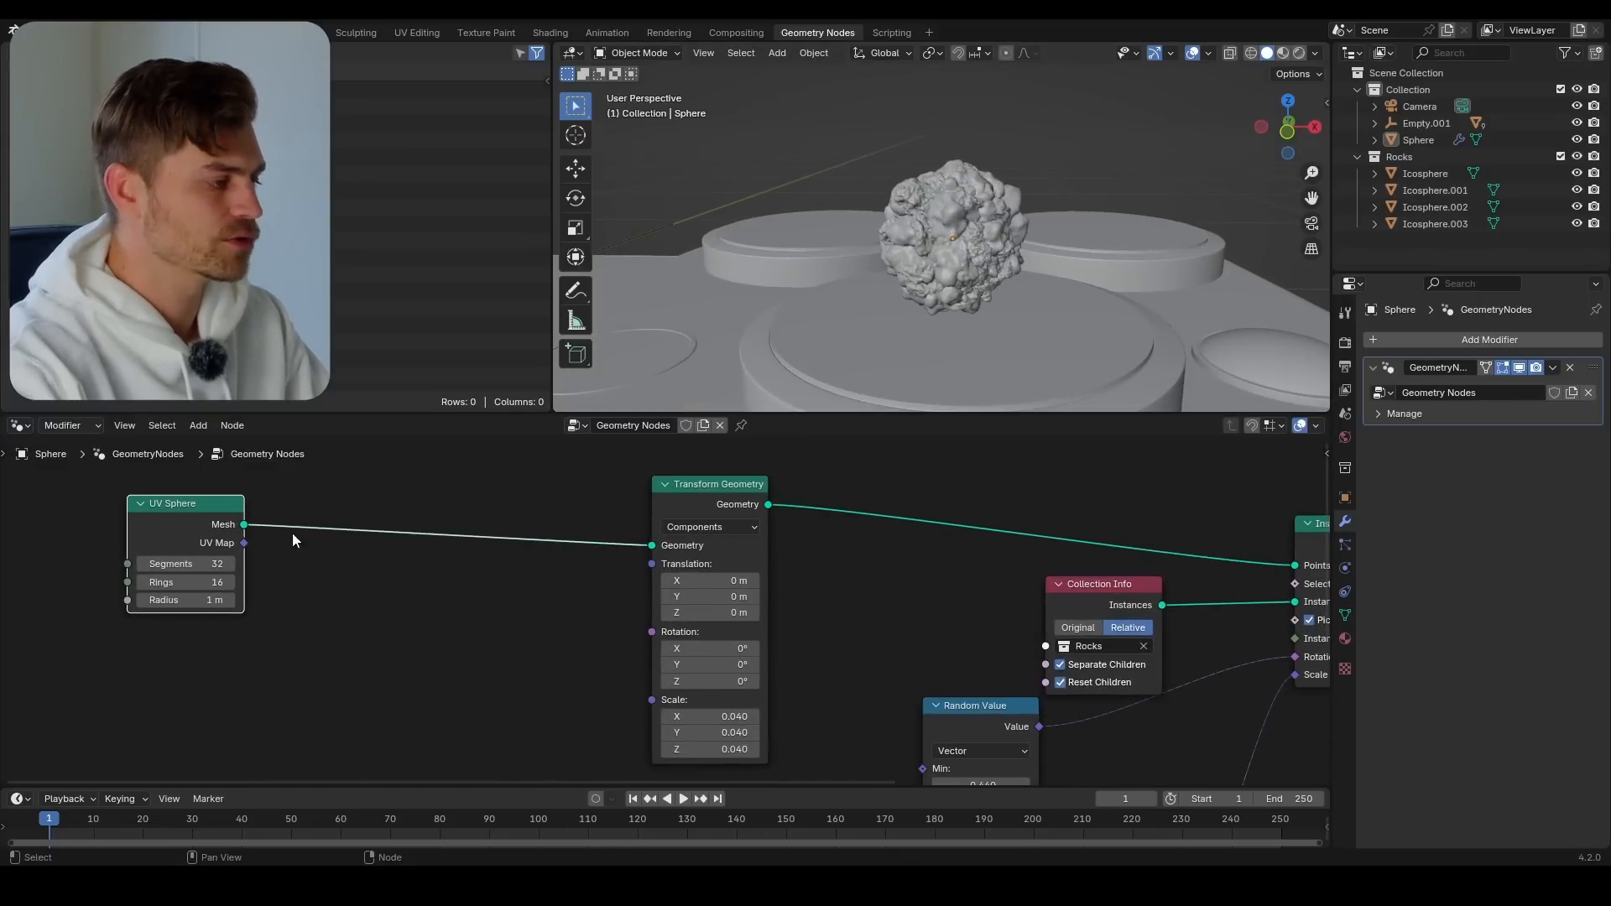
pyautogui.moveTo(998, 314); pyautogui.dragTo(1200, 245, button='middle')
pyautogui.scroll(-5, 888, 289)
pyautogui.moveTo(1035, 267); pyautogui.dragTo(1019, 292, button='middle')
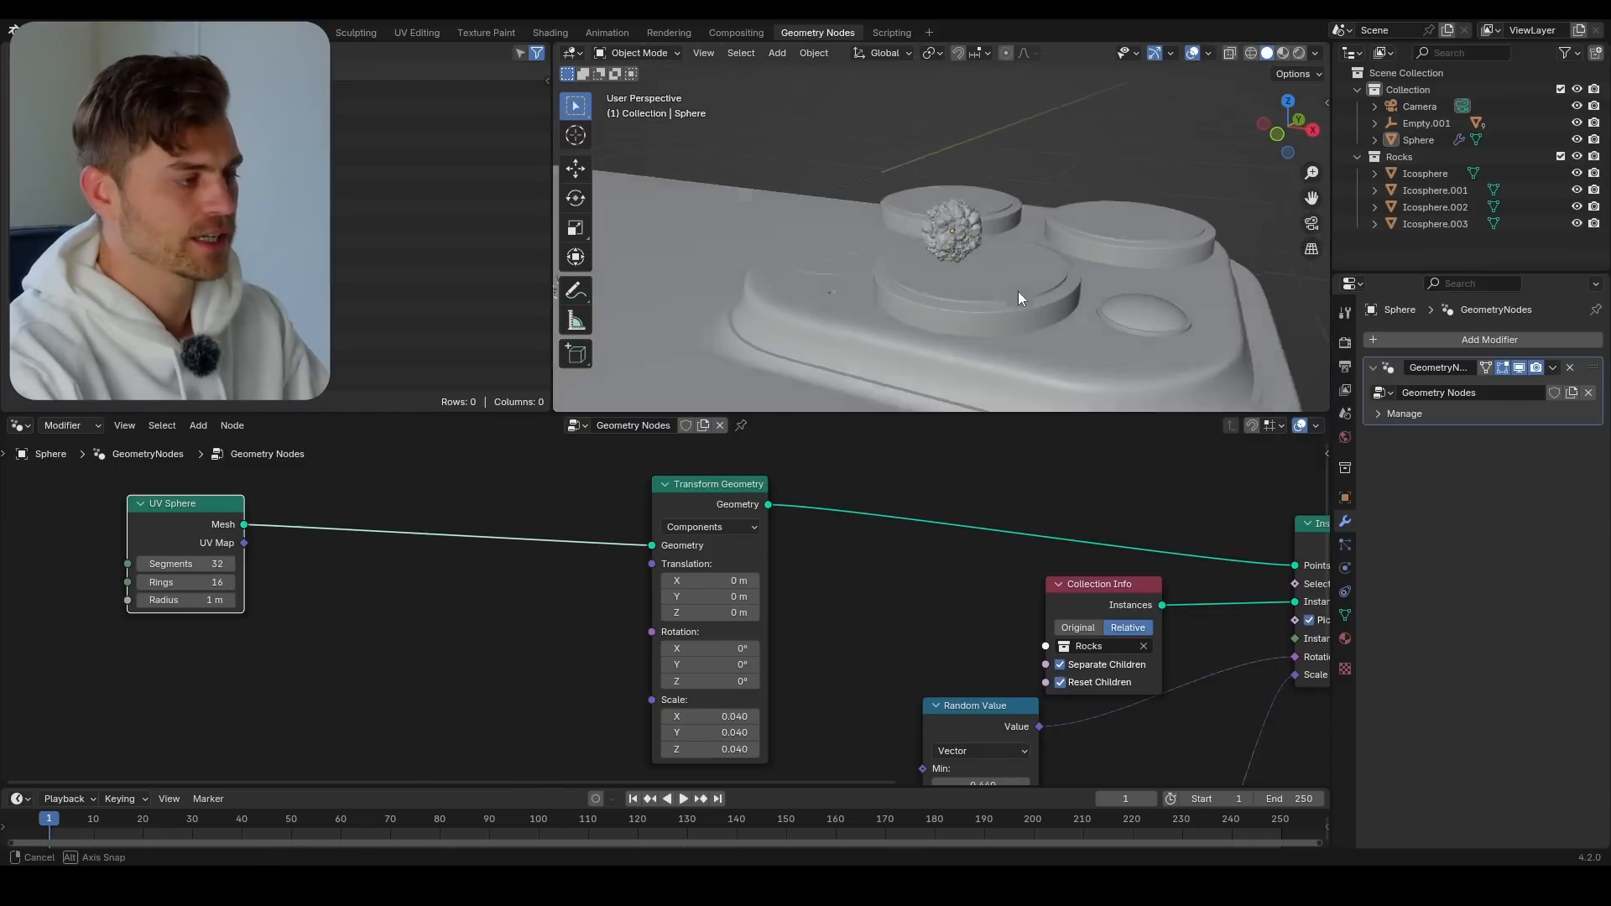
pyautogui.scroll(-3, 1019, 292)
pyautogui.scroll(1, 234, 613)
# Insert a Set Position node on the link between UV Sphere and Transform Geometry
pyautogui.hotkey('shift', 'a')
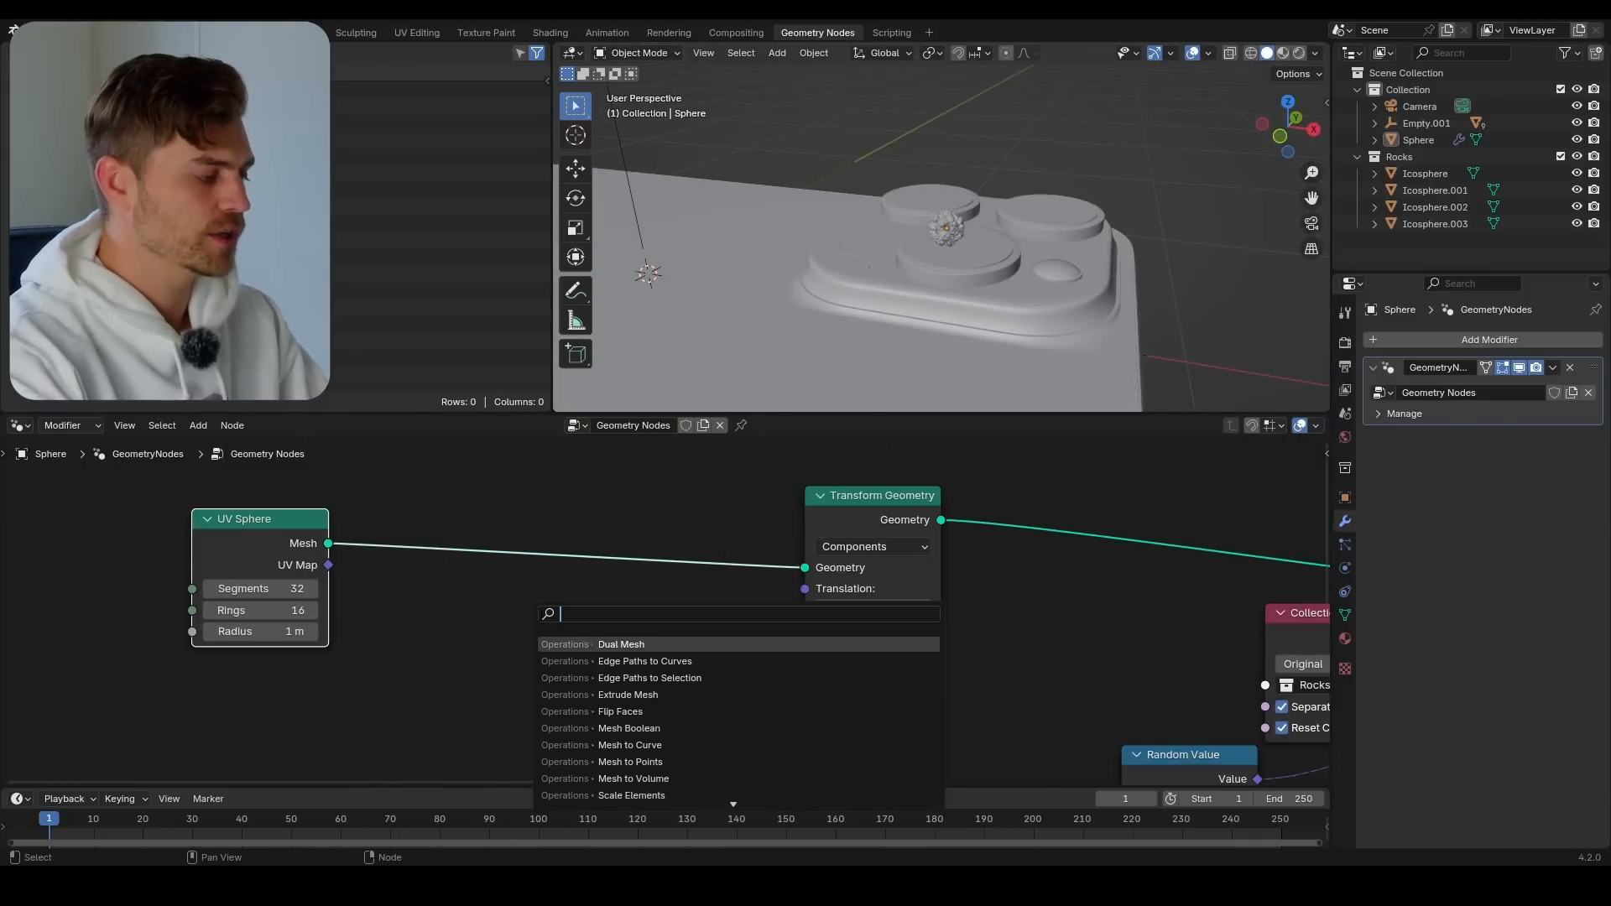
pyautogui.moveTo(513, 598)
pyautogui.write('set')
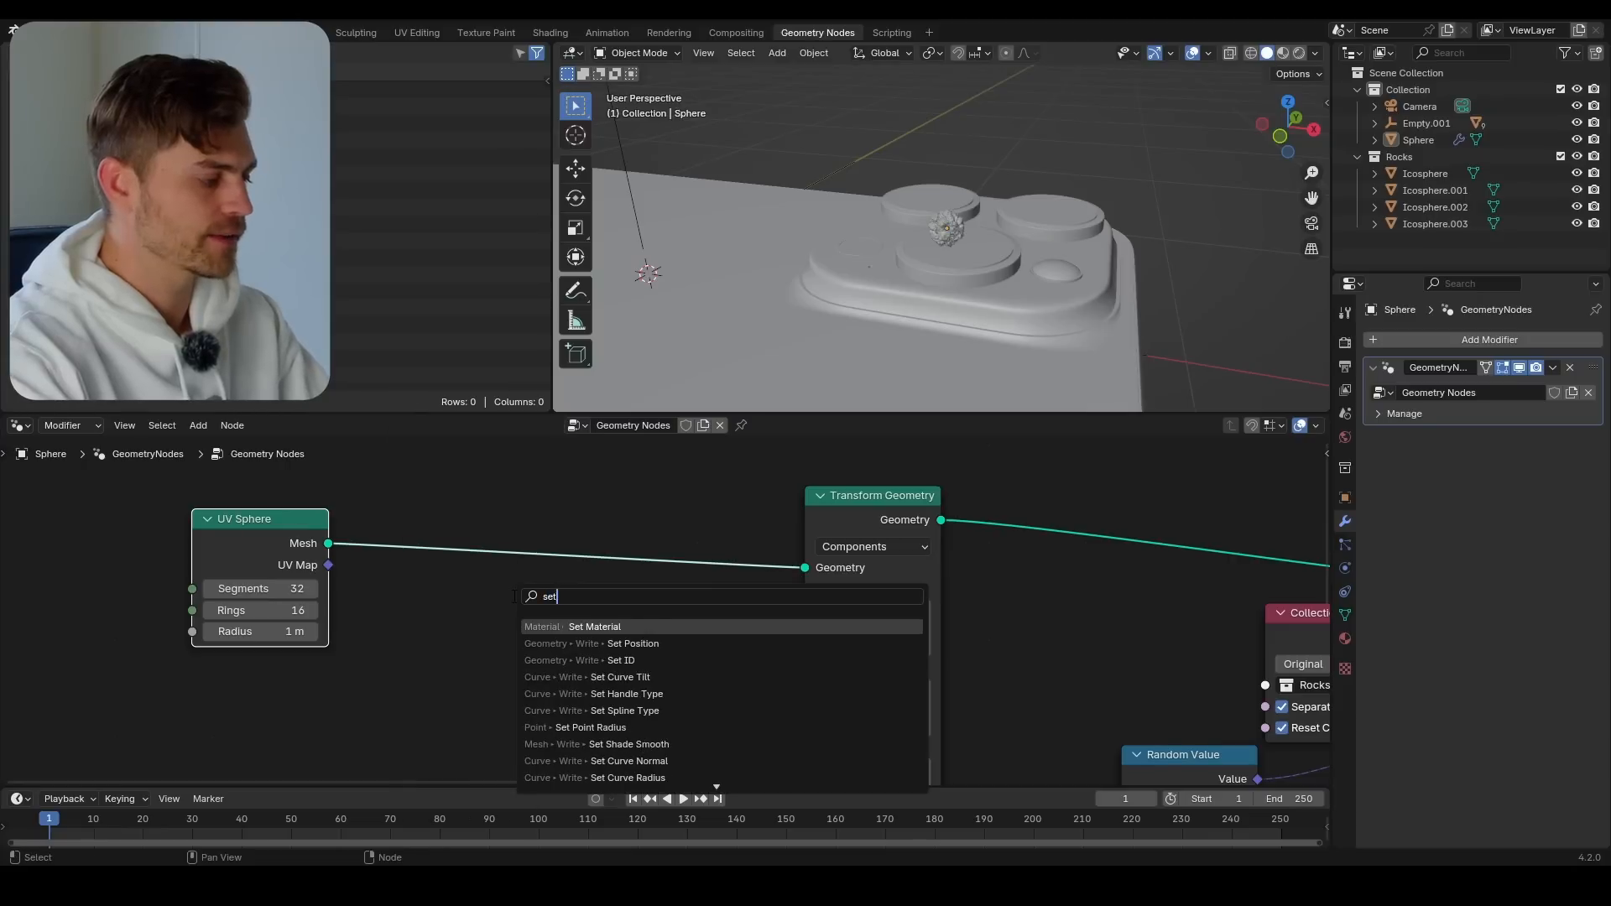
pyautogui.click(640, 641)
pyautogui.click(595, 526)
pyautogui.moveTo(538, 587); pyautogui.dragTo(565, 519, button='middle')
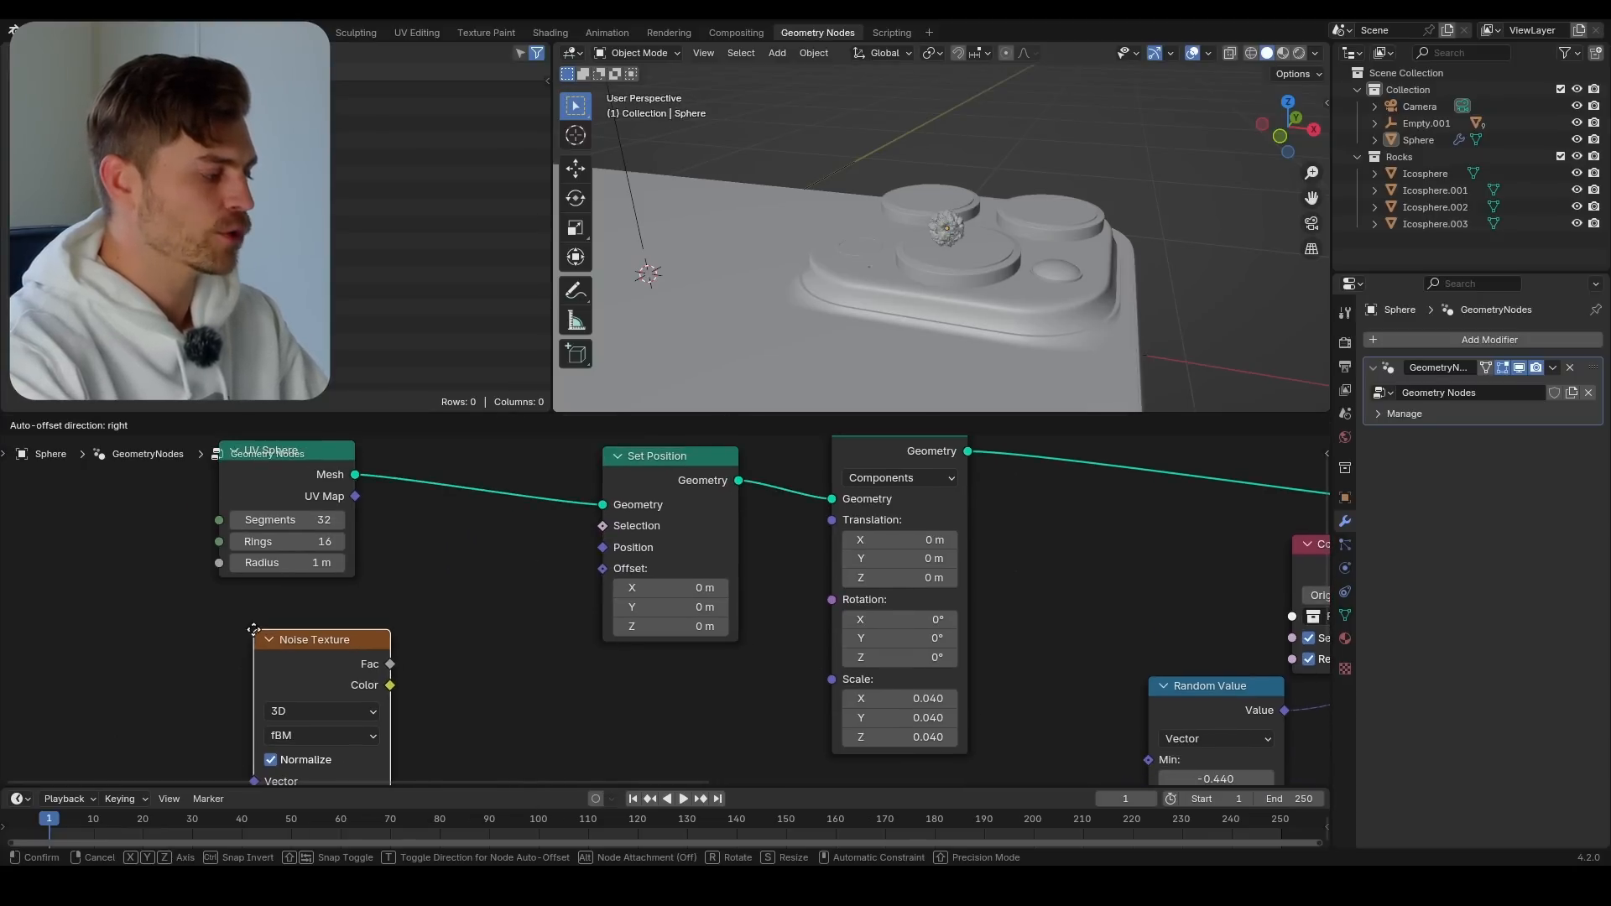
# Place a Noise Texture node below the UV Sphere node
pyautogui.click(253, 629)
pyautogui.keyDown('shift'); pyautogui.scroll(-3, 399, 650); pyautogui.keyUp('shift')
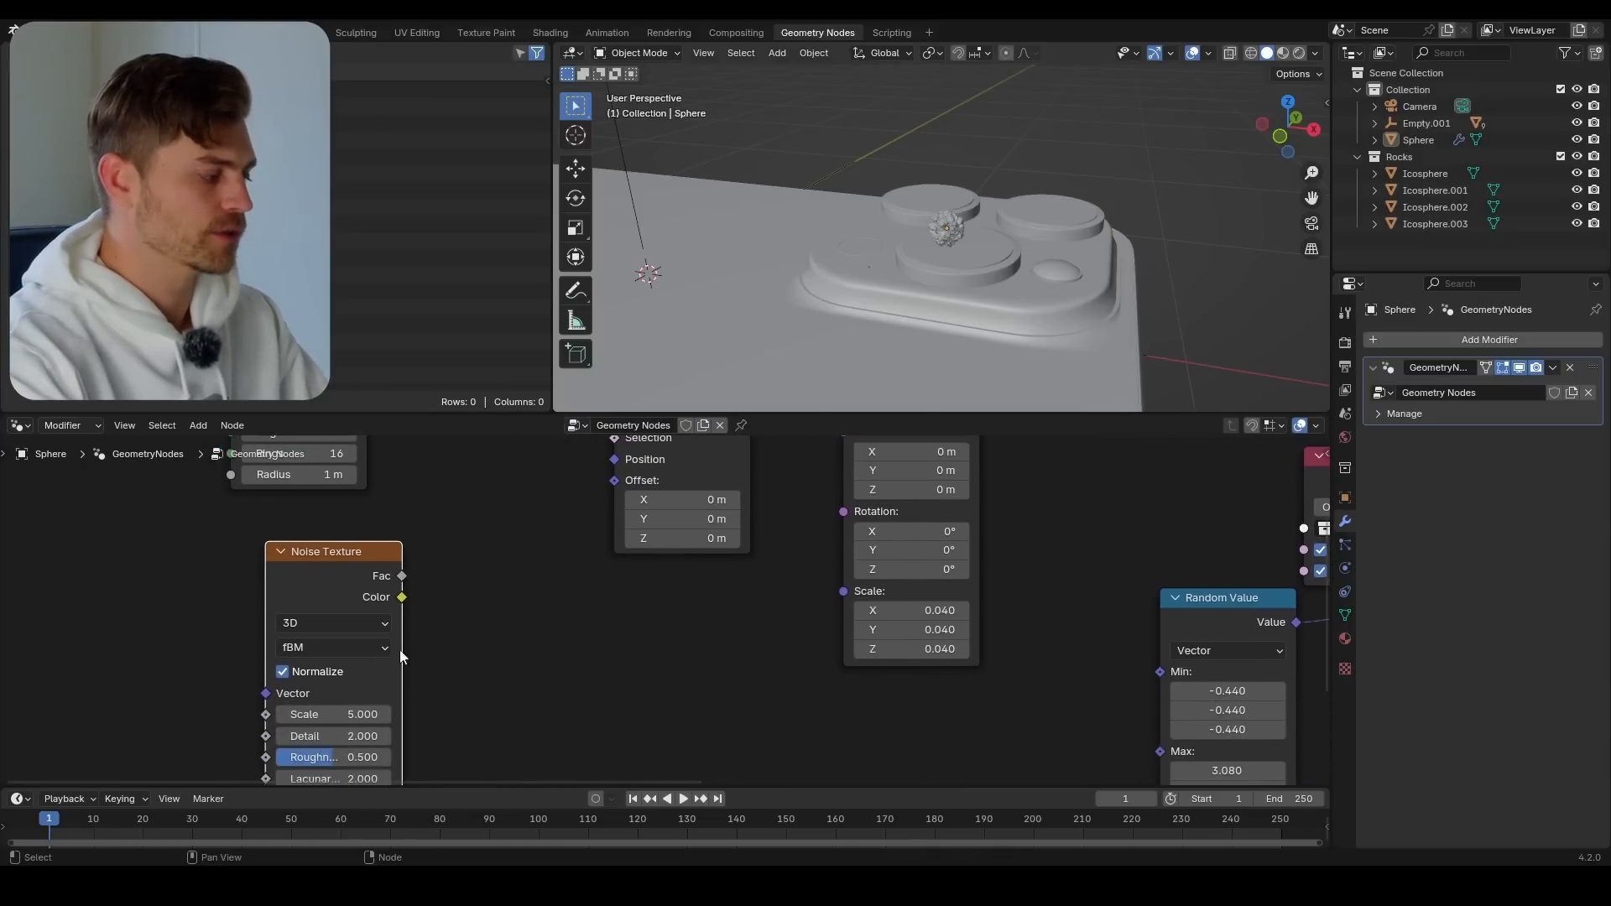
pyautogui.scroll(-2, 532, 545)
pyautogui.moveTo(428, 569); pyautogui.dragTo(403, 574)
# Add a Vector Math node beside Noise Texture and connect the Noise Texture's Color output to Set Position's Offset
pyautogui.hotkey('shift', 'a')
pyautogui.write('ve')
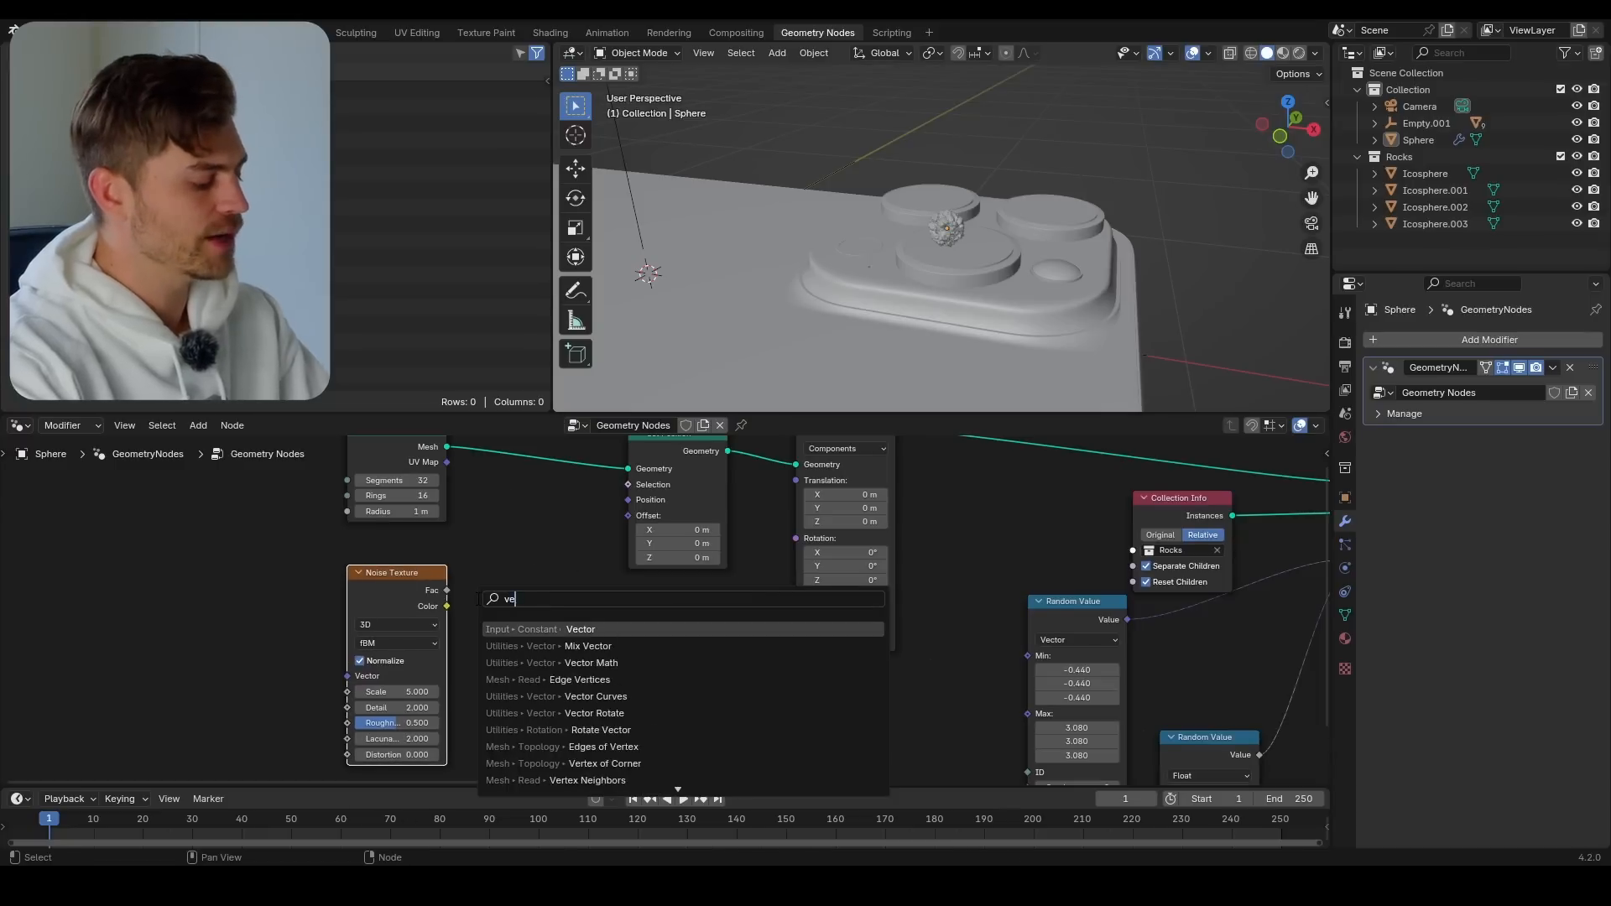
pyautogui.write('ctor m')
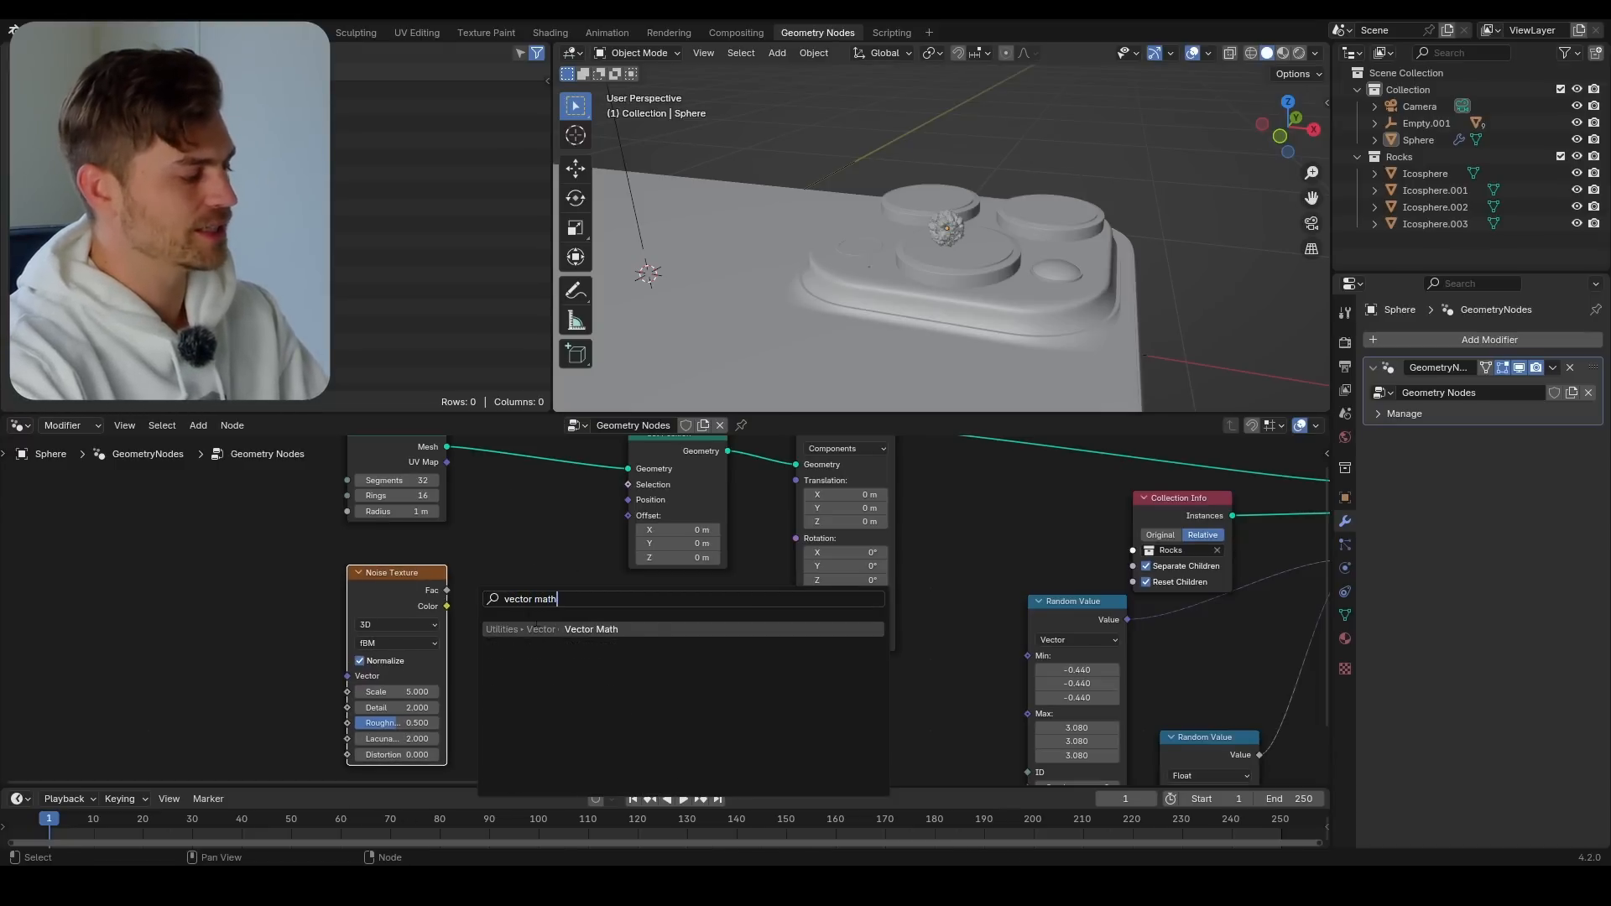
pyautogui.write('ath')
pyautogui.press('Return')
pyautogui.click(466, 587)
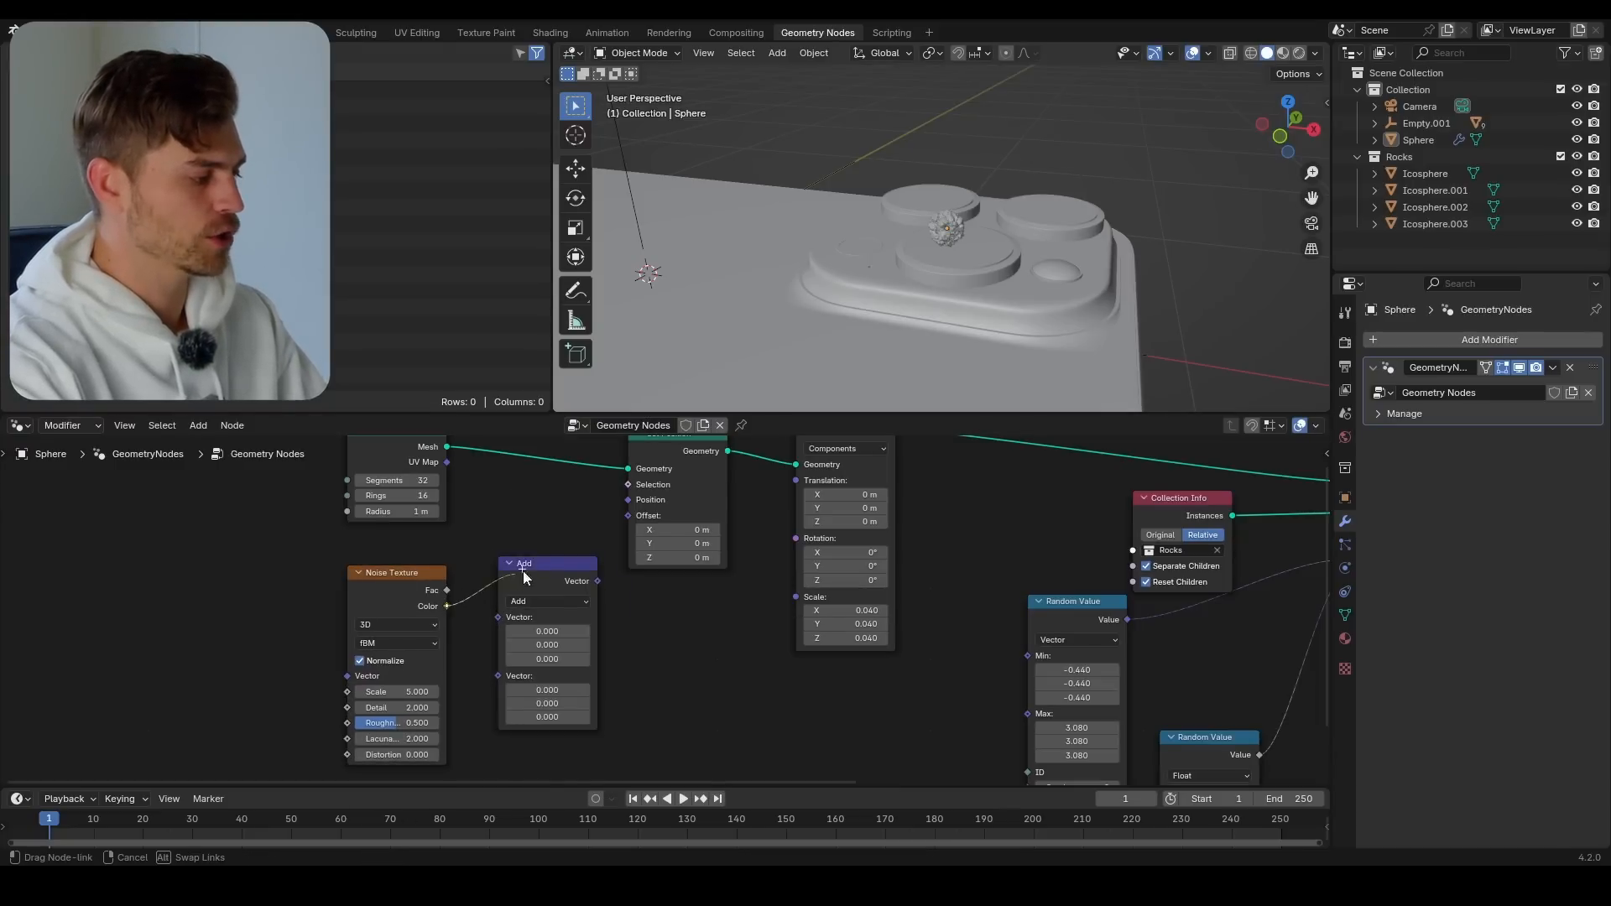
pyautogui.moveTo(636, 526); pyautogui.dragTo(632, 517)
pyautogui.scroll(5, 977, 220)
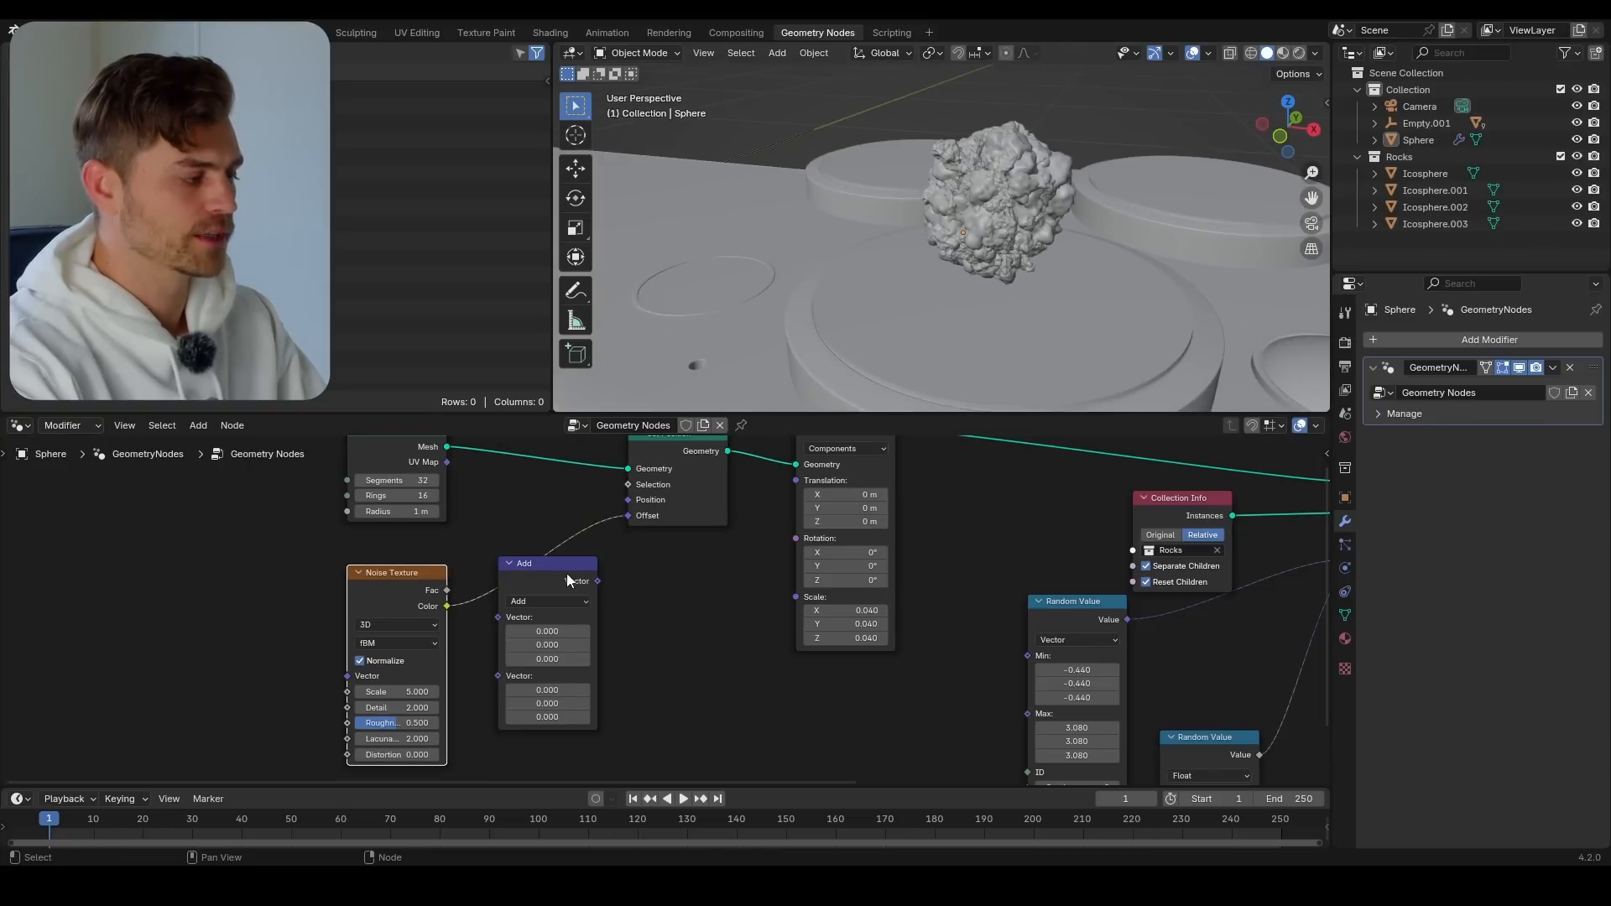
# Switch the Vector Math node to Subtract with 0.5 on each axis and insert it between Noise Texture and Set Position's Offset
pyautogui.moveTo(577, 581); pyautogui.dragTo(644, 614)
pyautogui.click(627, 635)
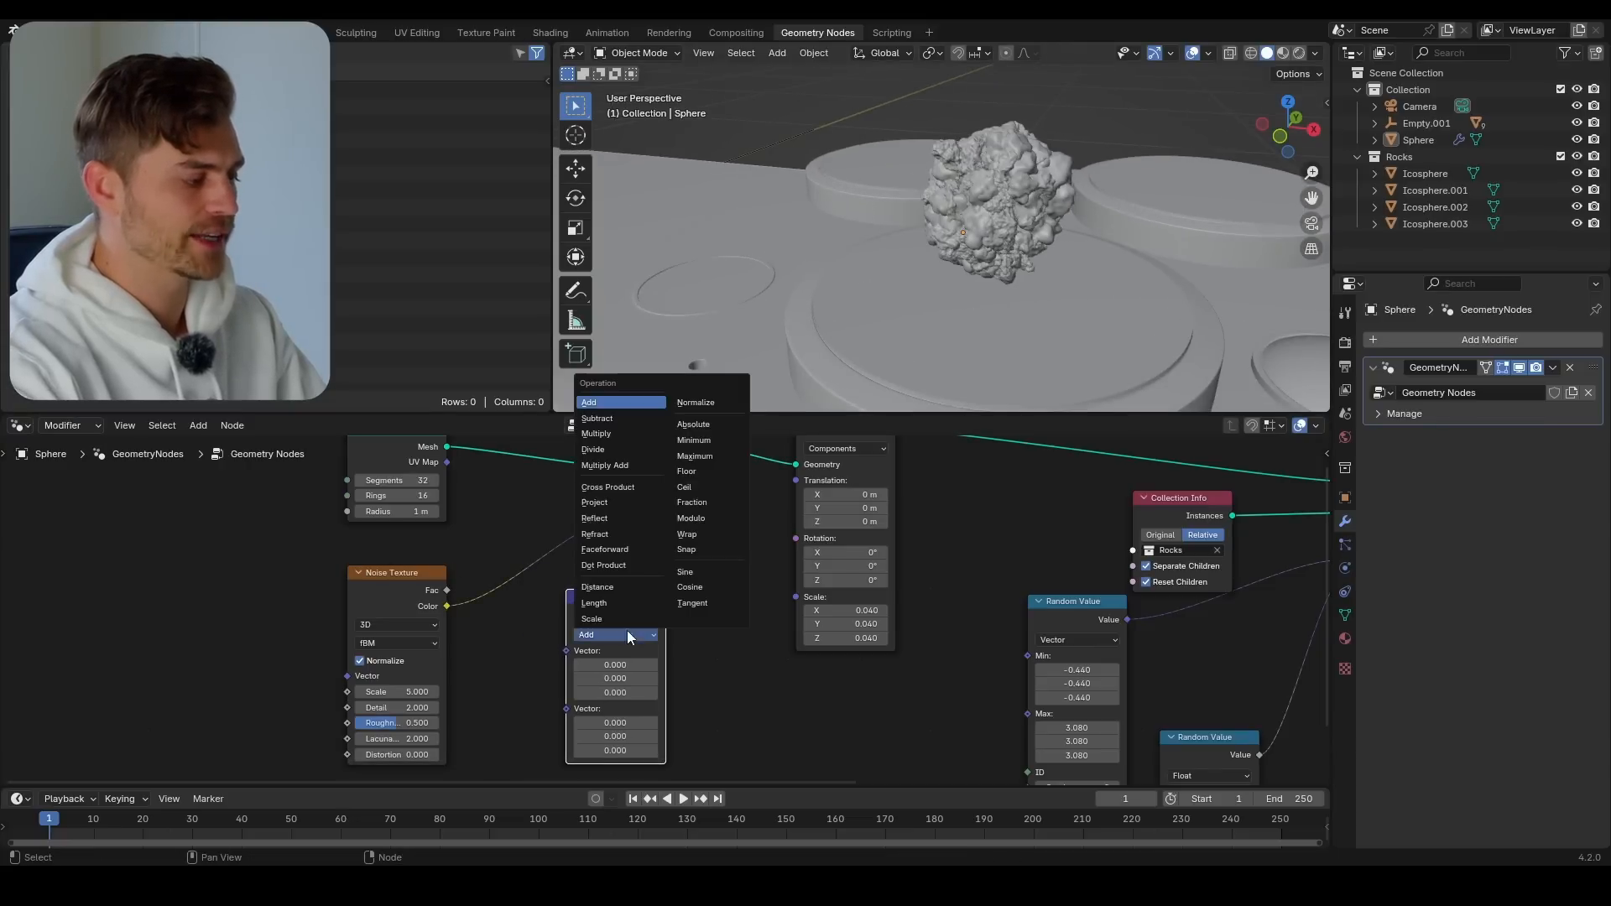
pyautogui.click(626, 419)
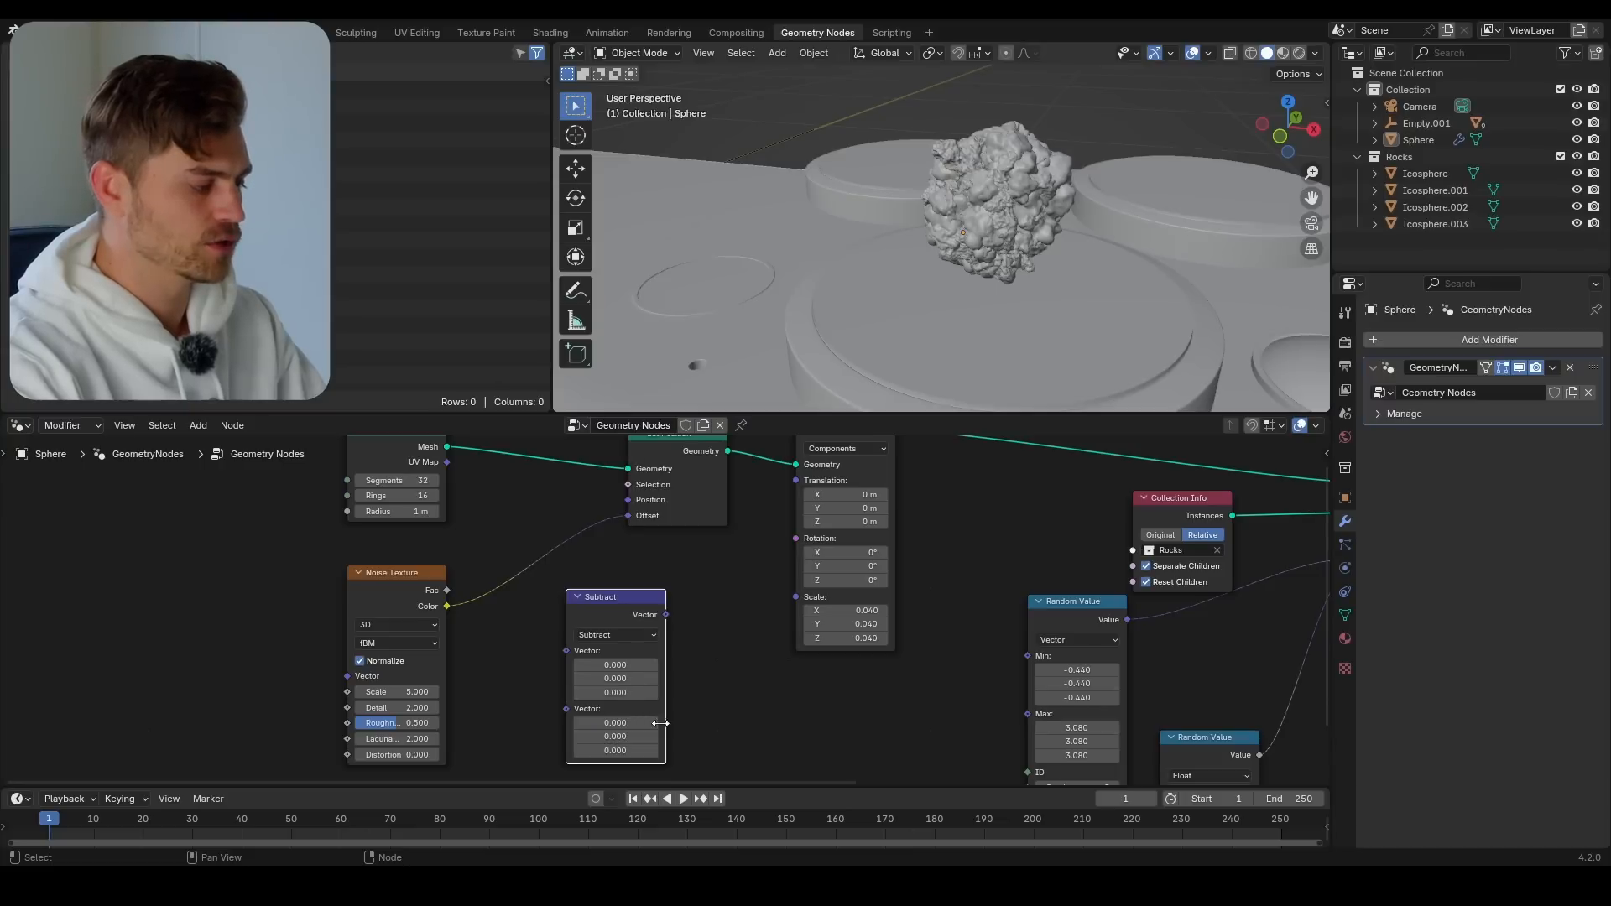
pyautogui.write('.5')
pyautogui.press('Return')
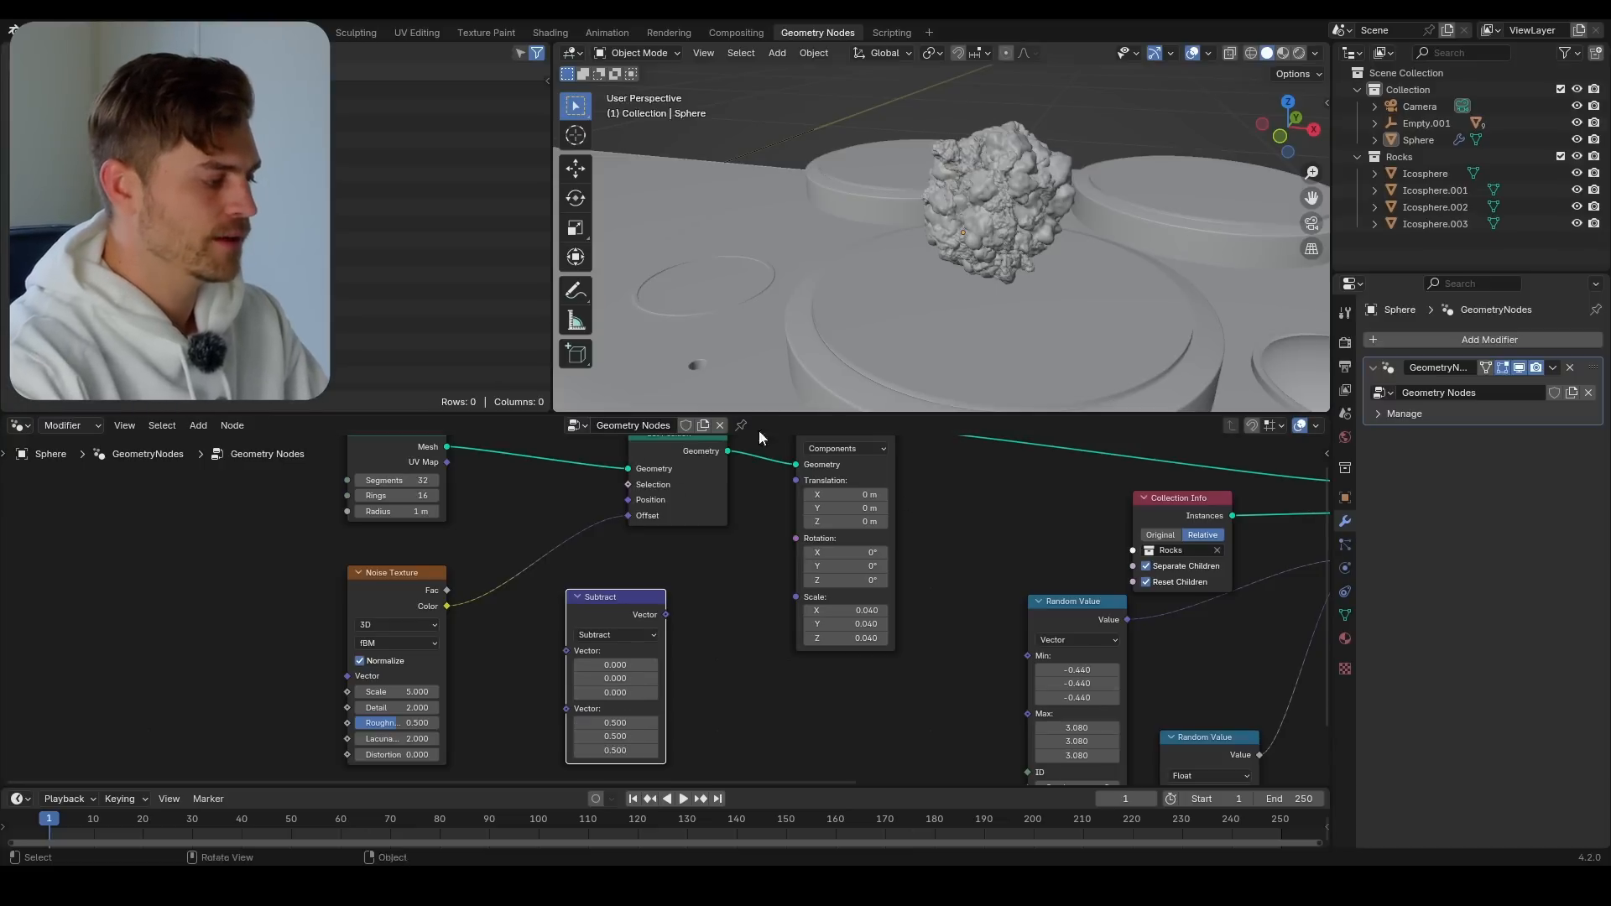
pyautogui.moveTo(595, 620); pyautogui.dragTo(556, 565)
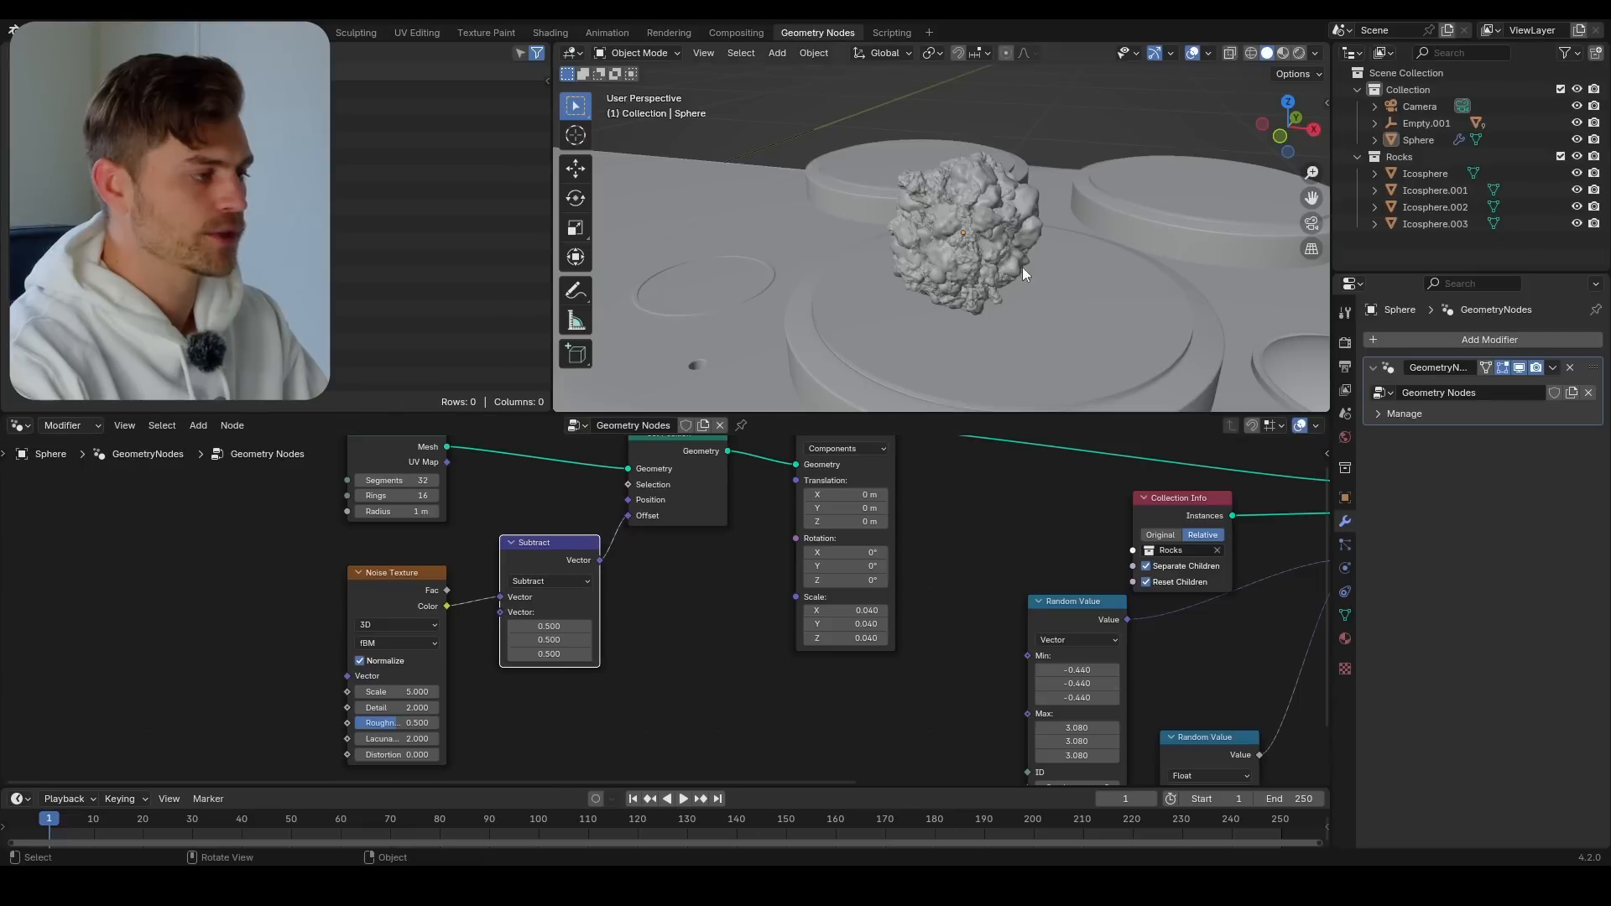
# Set the Noise Texture's Scale to 6.6 and Detail to 0, and inspect the rock cluster
pyautogui.moveTo(395, 691)
pyautogui.mouseDown()
pyautogui.moveTo(445, 692)
pyautogui.moveTo(373, 710)
pyautogui.mouseUp()
pyautogui.moveTo(853, 318); pyautogui.dragTo(1060, 284, button='middle')
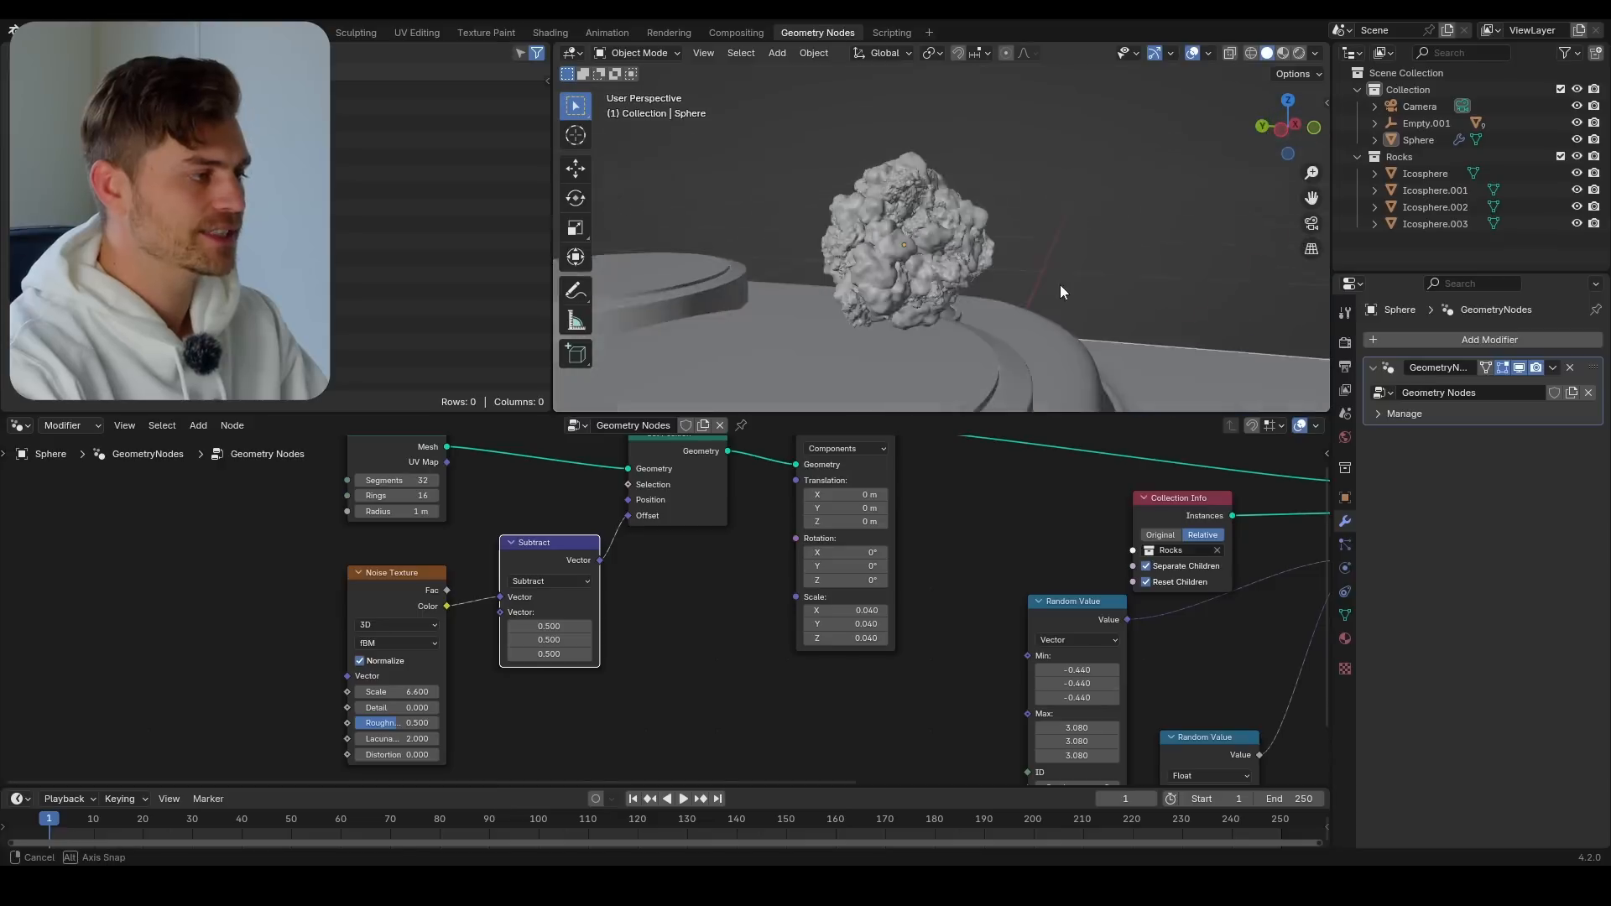
pyautogui.scroll(5, 1007, 295)
pyautogui.moveTo(942, 304); pyautogui.dragTo(1054, 319, button='middle')
pyautogui.scroll(-4, 964, 272)
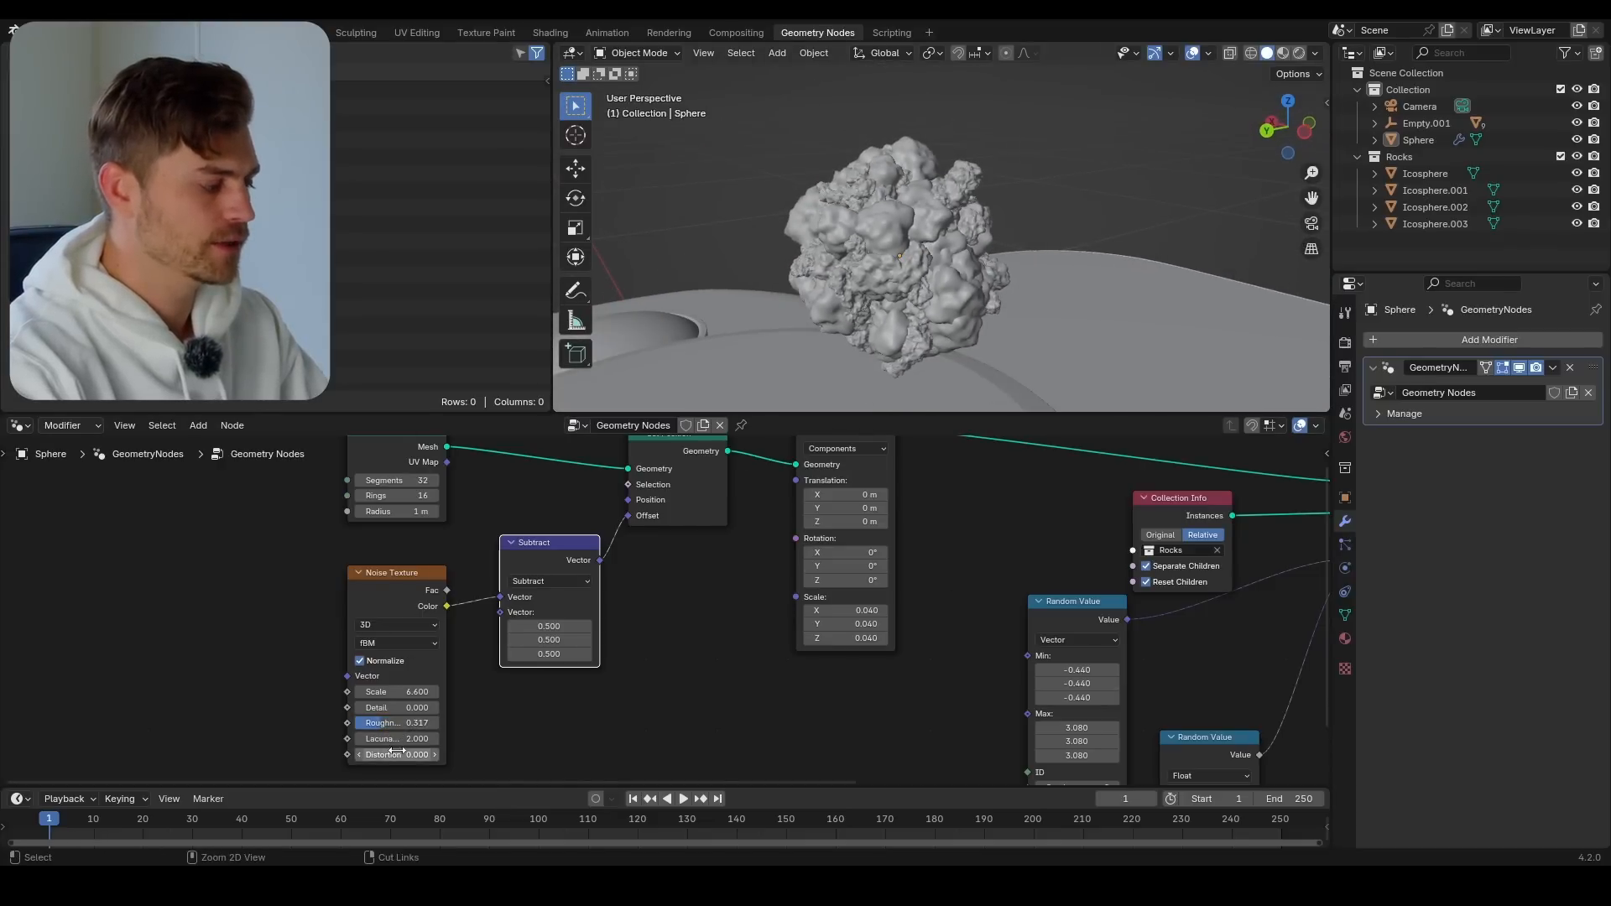
# Set the Noise Texture's Distortion to 0.780 and Scale to 7.210, and check the cluster's shape
pyautogui.moveTo(394, 754); pyautogui.dragTo(435, 754)
pyautogui.moveTo(395, 692); pyautogui.dragTo(417, 692)
pyautogui.moveTo(739, 377); pyautogui.dragTo(930, 403, button='middle')
pyautogui.moveTo(978, 265); pyautogui.dragTo(989, 304, button='middle')
pyautogui.scroll(-6, 848, 576)
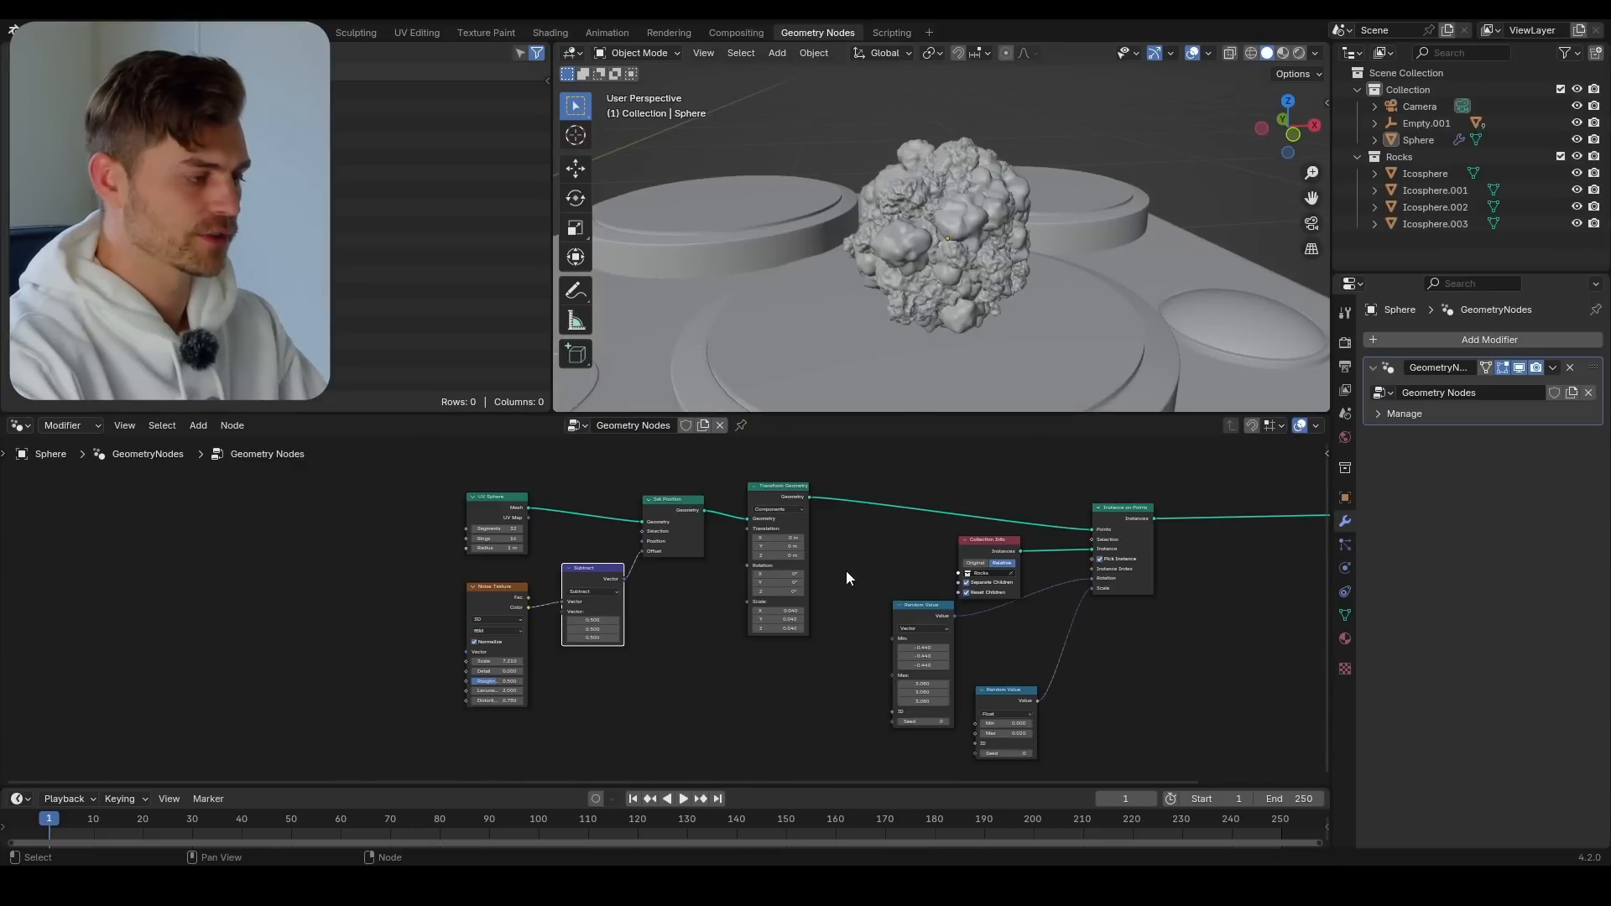
# Save the file and move UV Sphere, Noise Texture, Subtract and Set Position together away from Transform Geometry
pyautogui.moveTo(857, 475); pyautogui.dragTo(288, 700)
pyautogui.moveTo(287, 699); pyautogui.dragTo(287, 699)
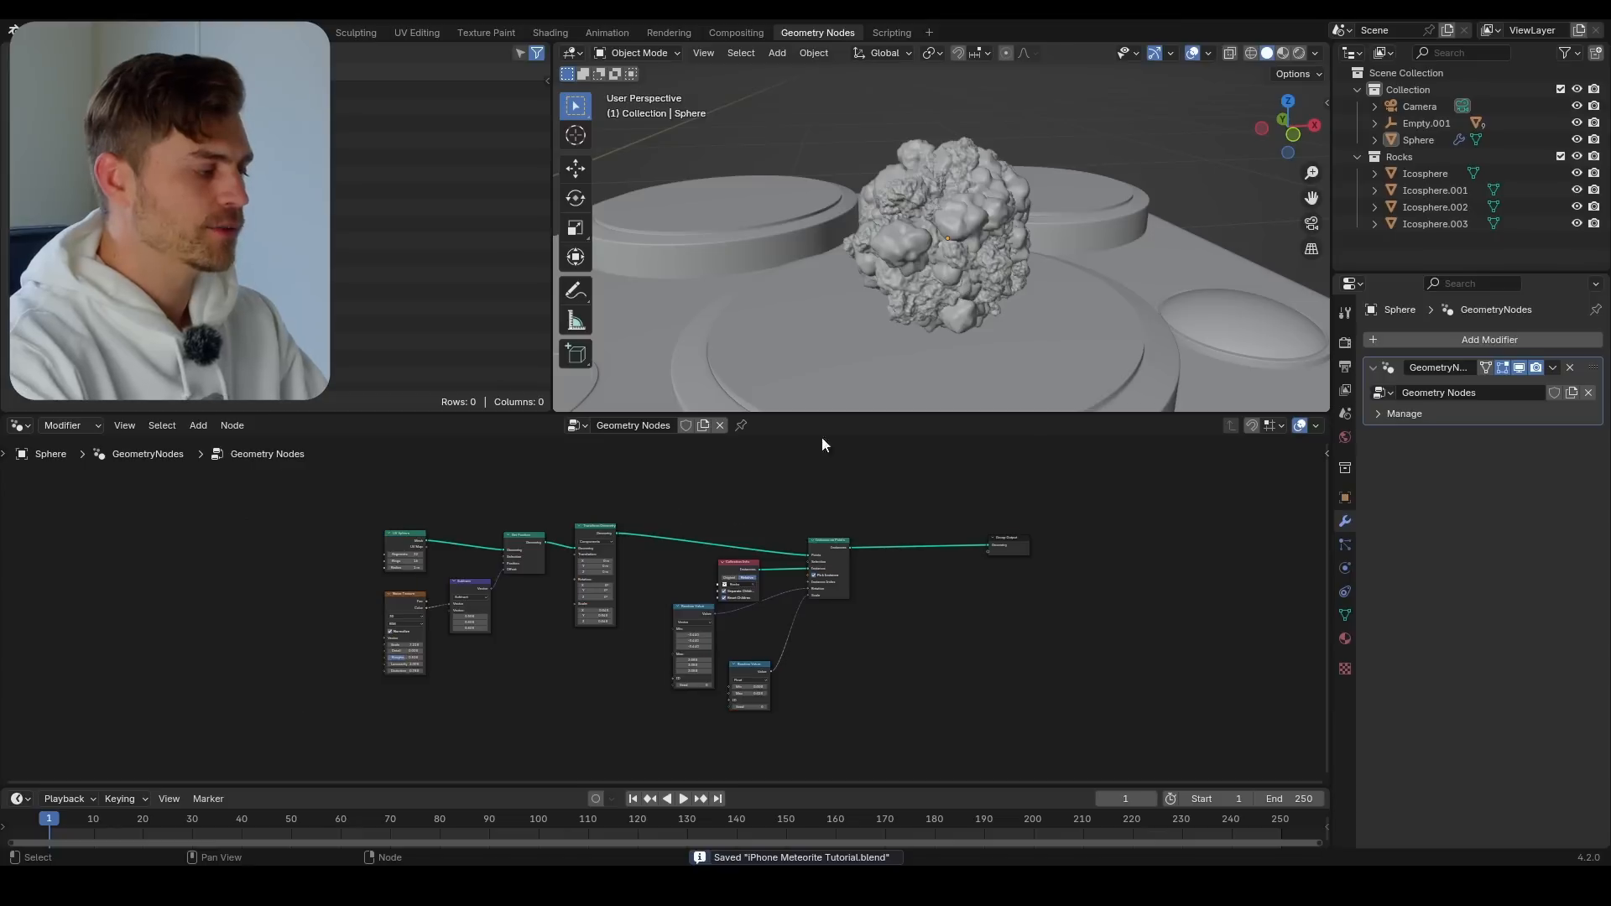
pyautogui.moveTo(493, 583); pyautogui.dragTo(789, 638, button='middle')
pyautogui.scroll(5, 738, 537)
pyautogui.moveTo(824, 510); pyautogui.dragTo(510, 645)
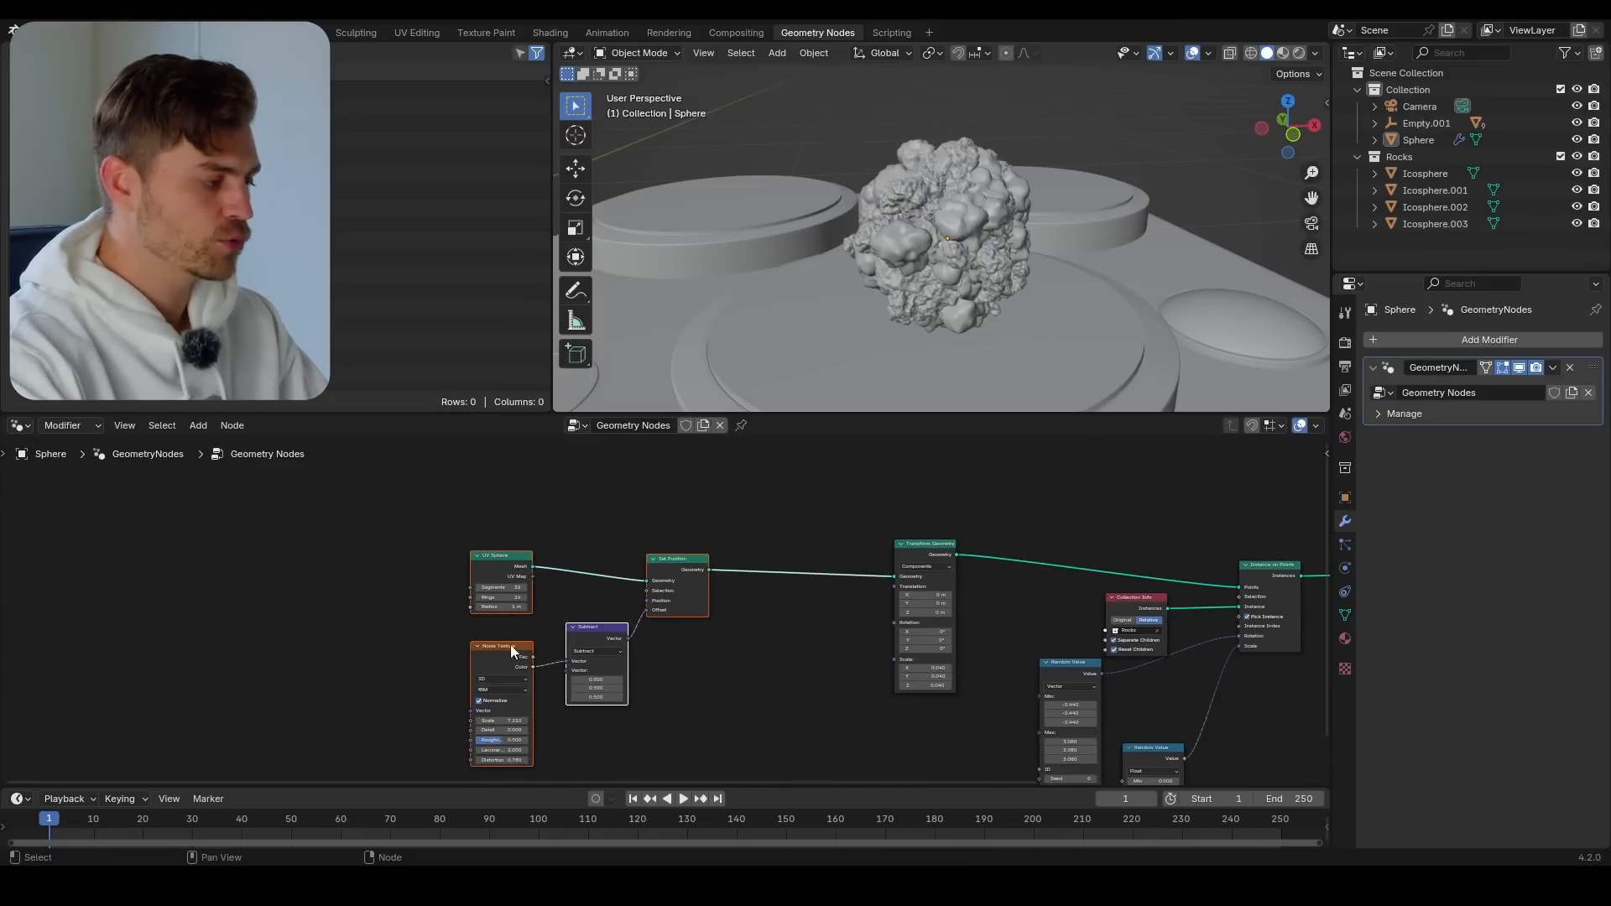
pyautogui.scroll(2, 503, 621)
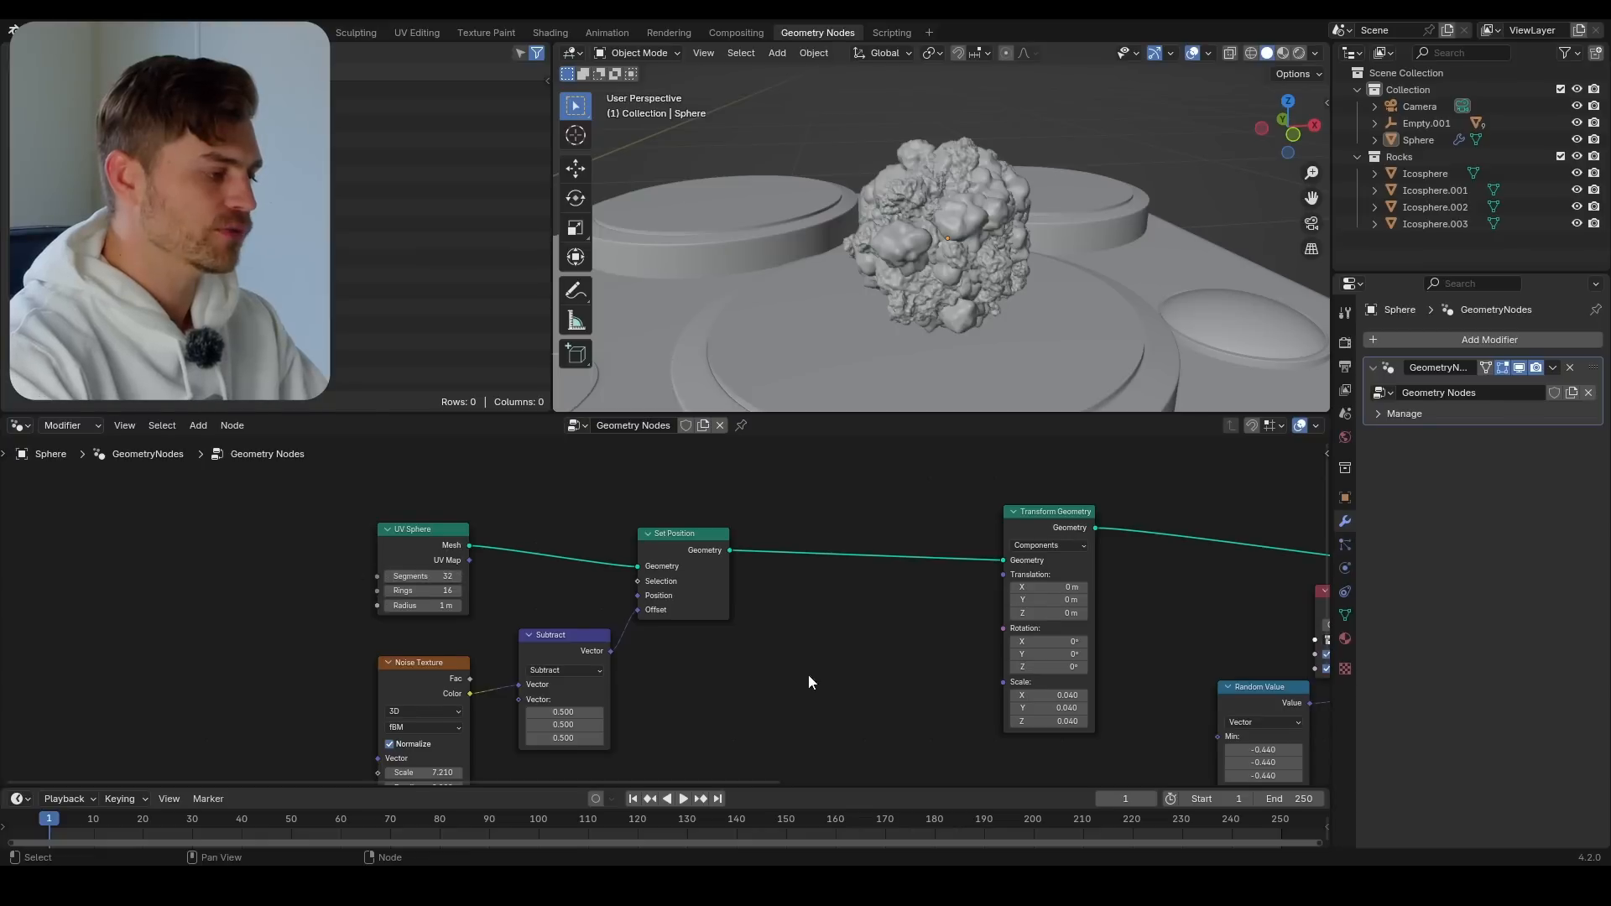
# Insert a Store Named Attribute node with data type Vector between Set Position and Transform Geometry
pyautogui.moveTo(797, 655); pyautogui.dragTo(644, 690, button='middle')
pyautogui.scroll(4, 642, 684)
pyautogui.moveTo(628, 615); pyautogui.dragTo(673, 643, button='middle')
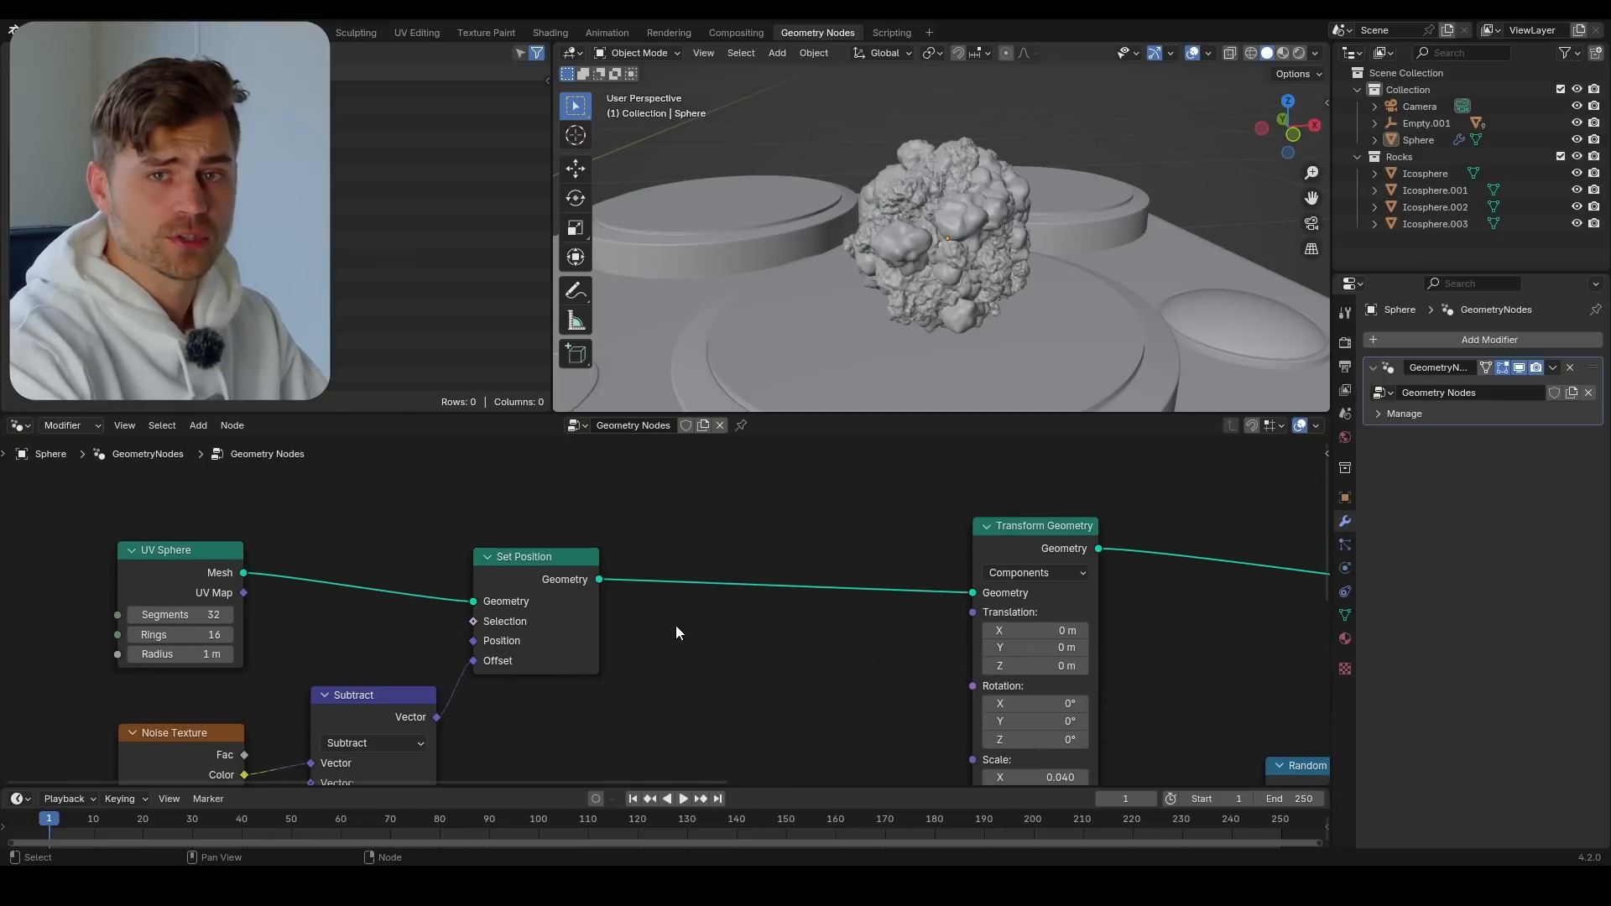
pyautogui.hotkey('shift', 'a')
pyautogui.write('s')
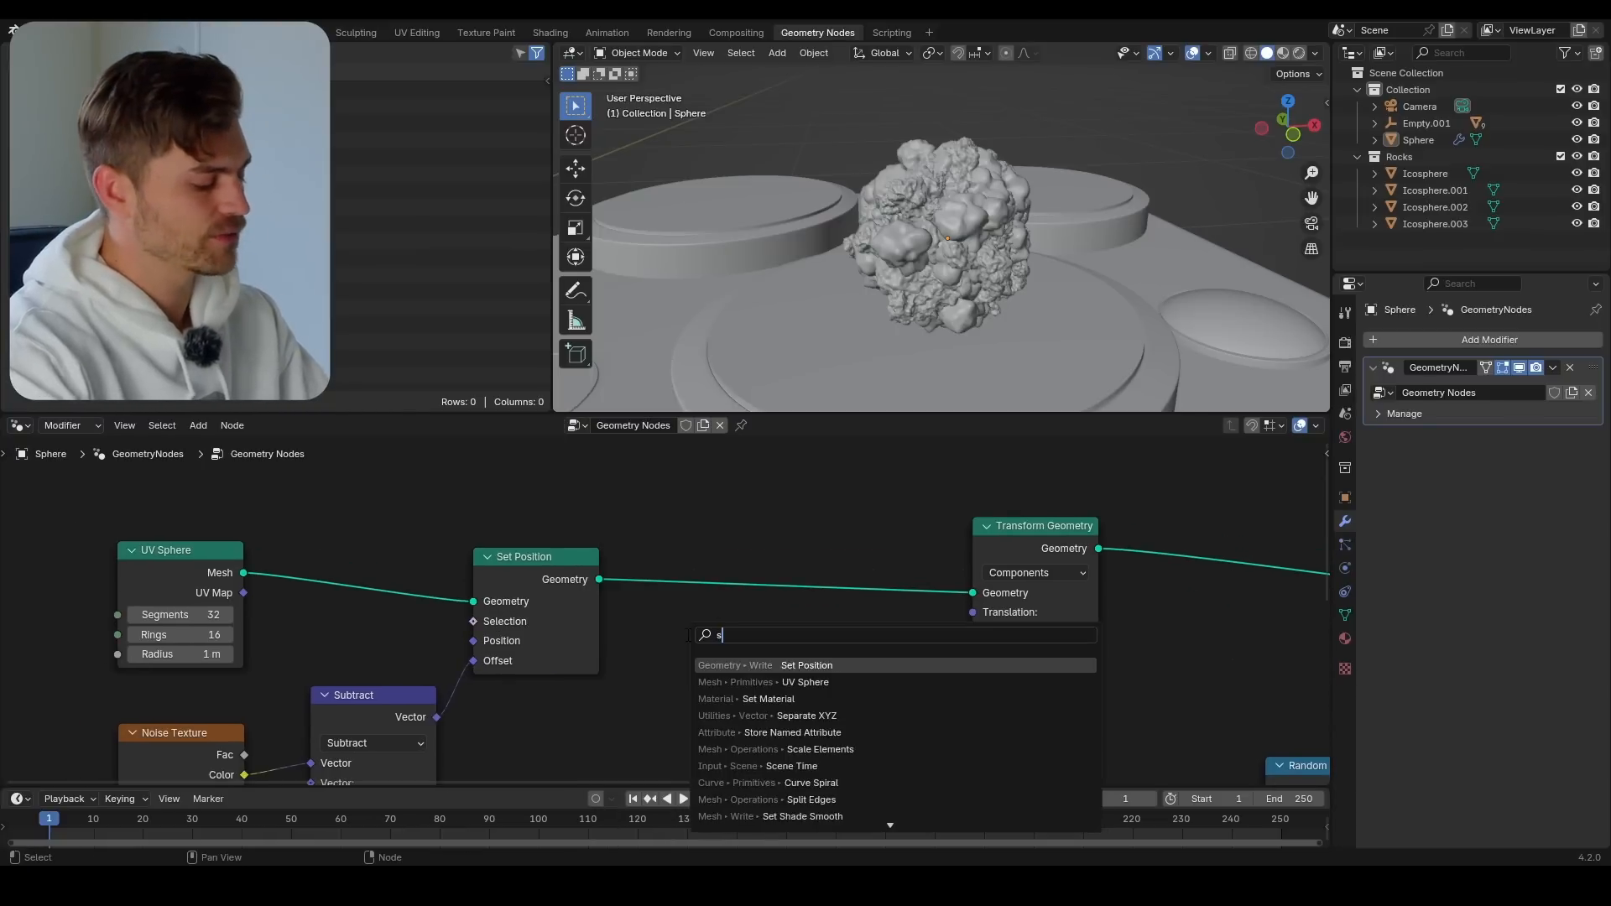
pyautogui.write('tore na')
pyautogui.click(793, 665)
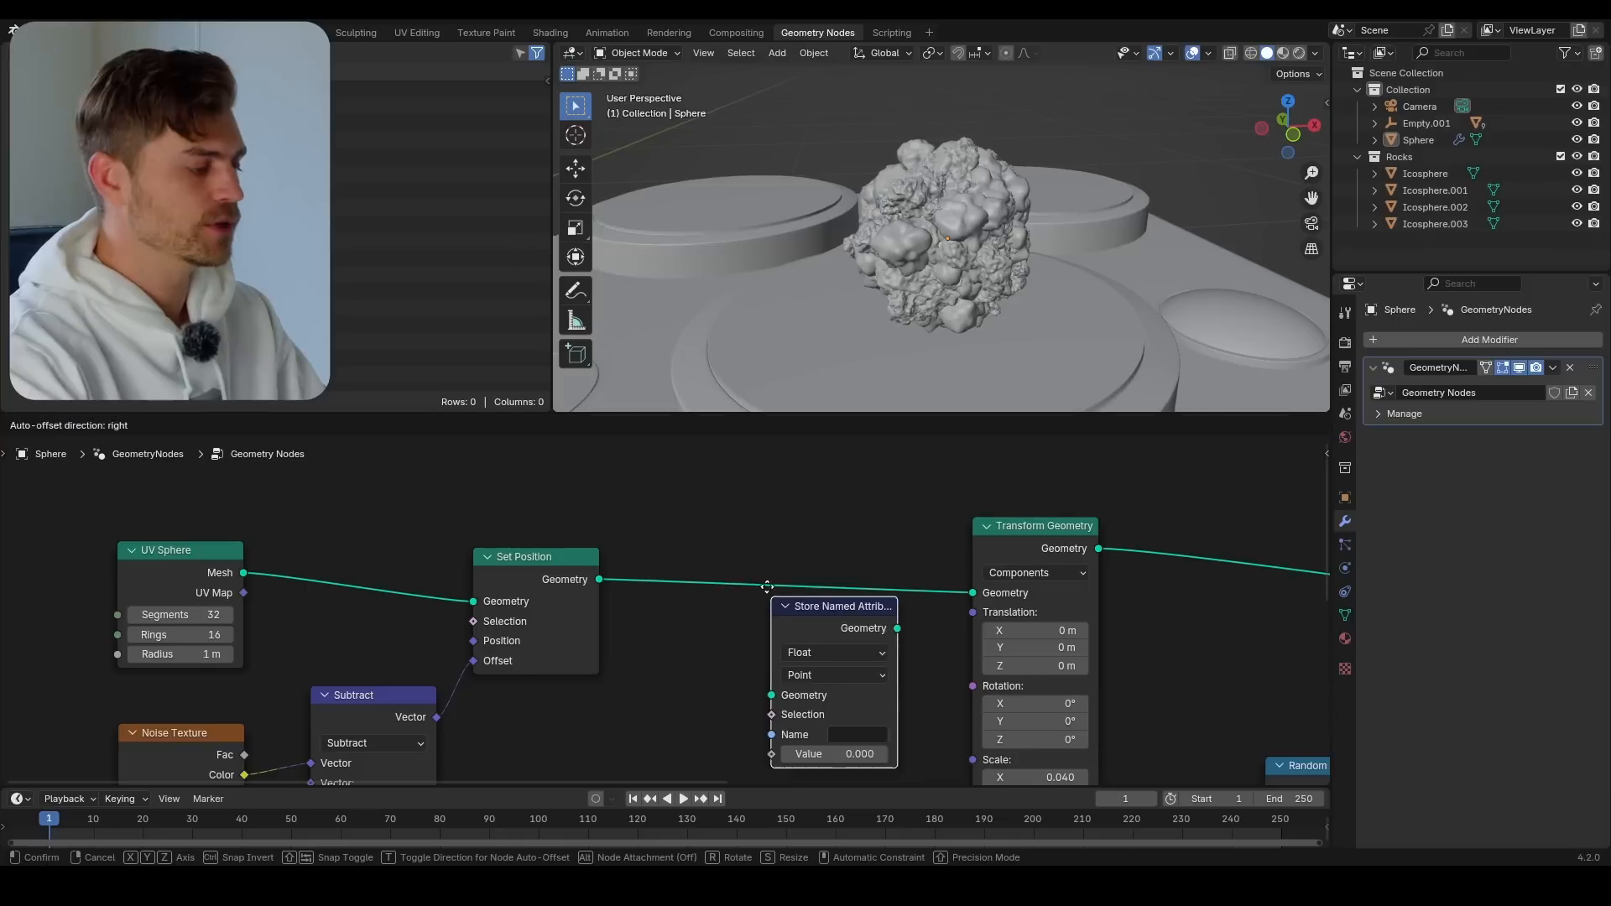
pyautogui.click(768, 565)
pyautogui.moveTo(822, 616); pyautogui.dragTo(785, 540, button='middle')
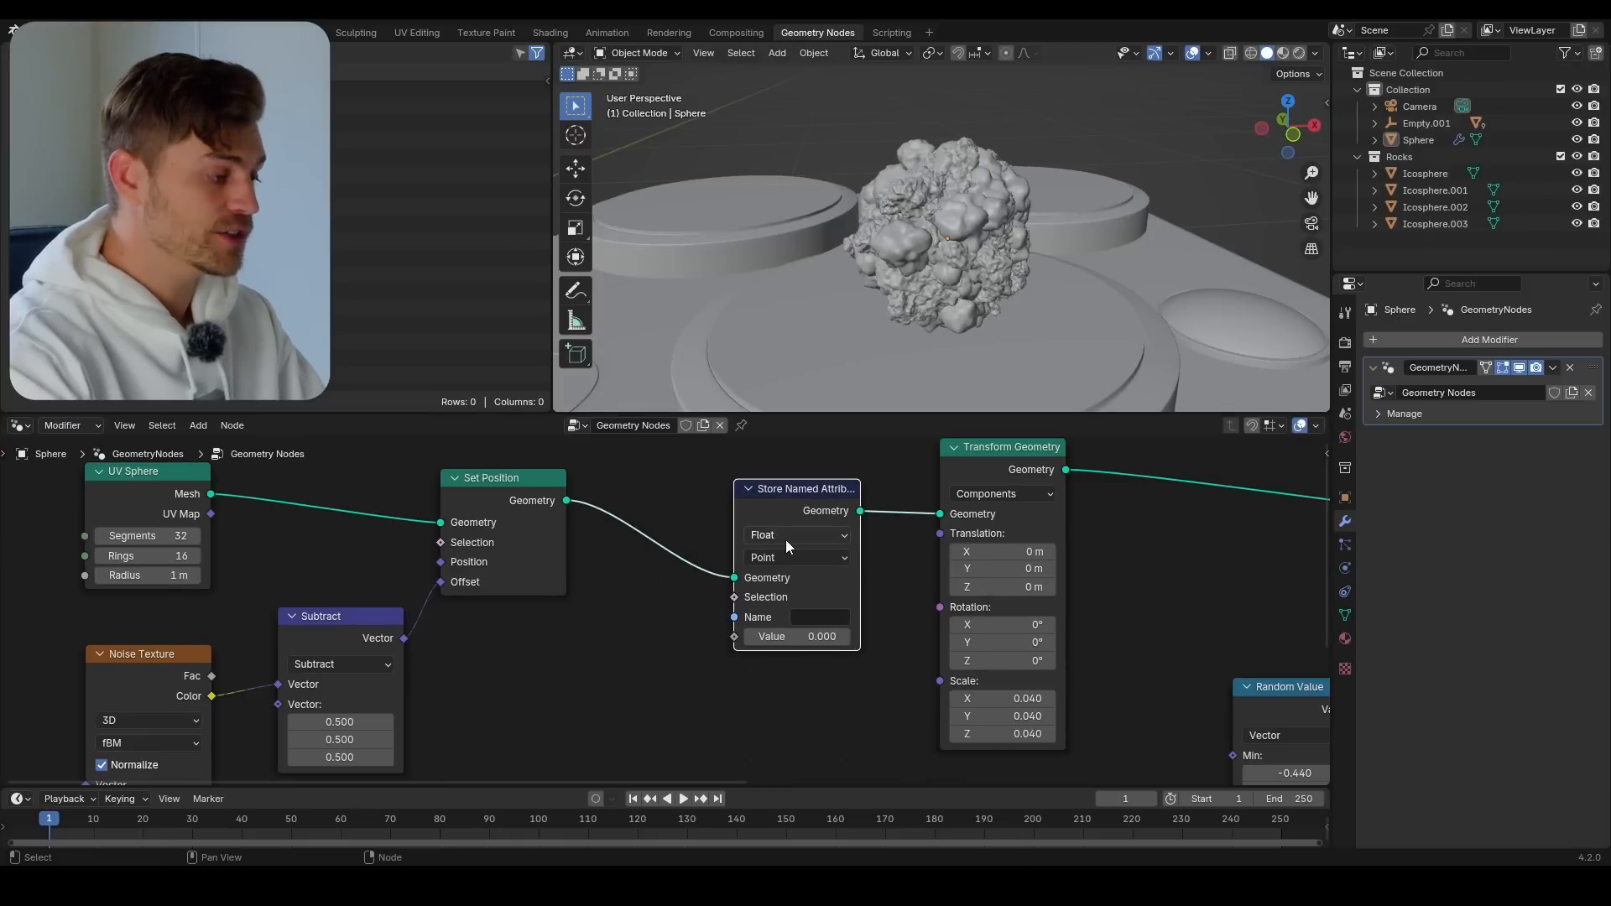
pyautogui.click(785, 541)
pyautogui.click(779, 624)
# Add a Normal node beside Store Named Attribute and connect its output to the Value input
pyautogui.scroll(-1, 652, 615)
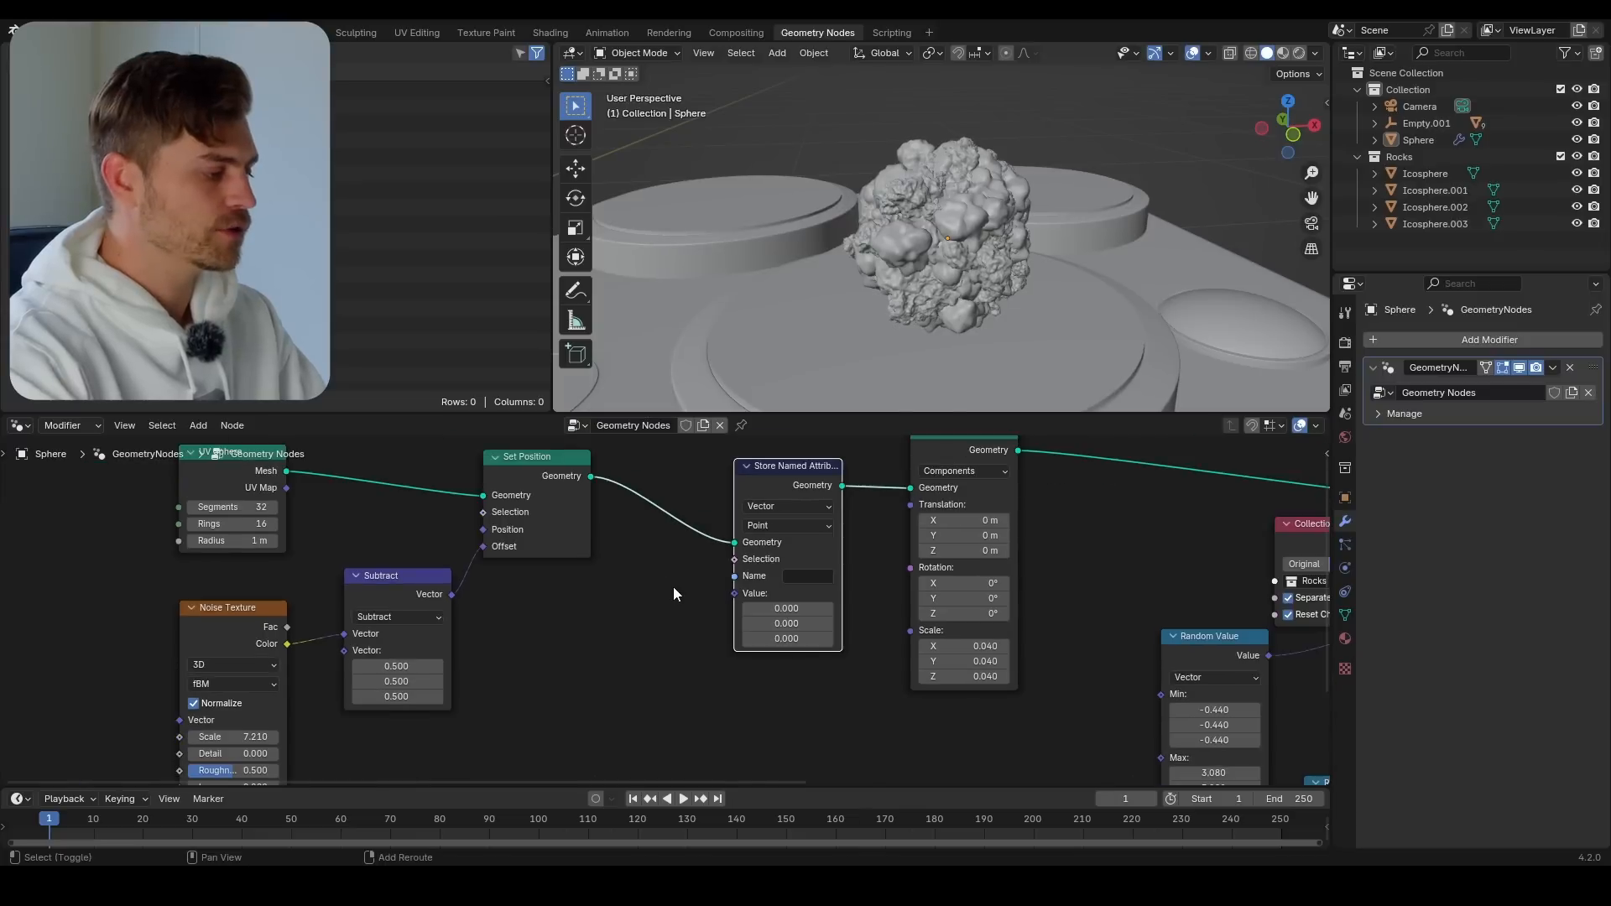
pyautogui.hotkey('shift', 'a')
pyautogui.write('norm')
pyautogui.click(749, 615)
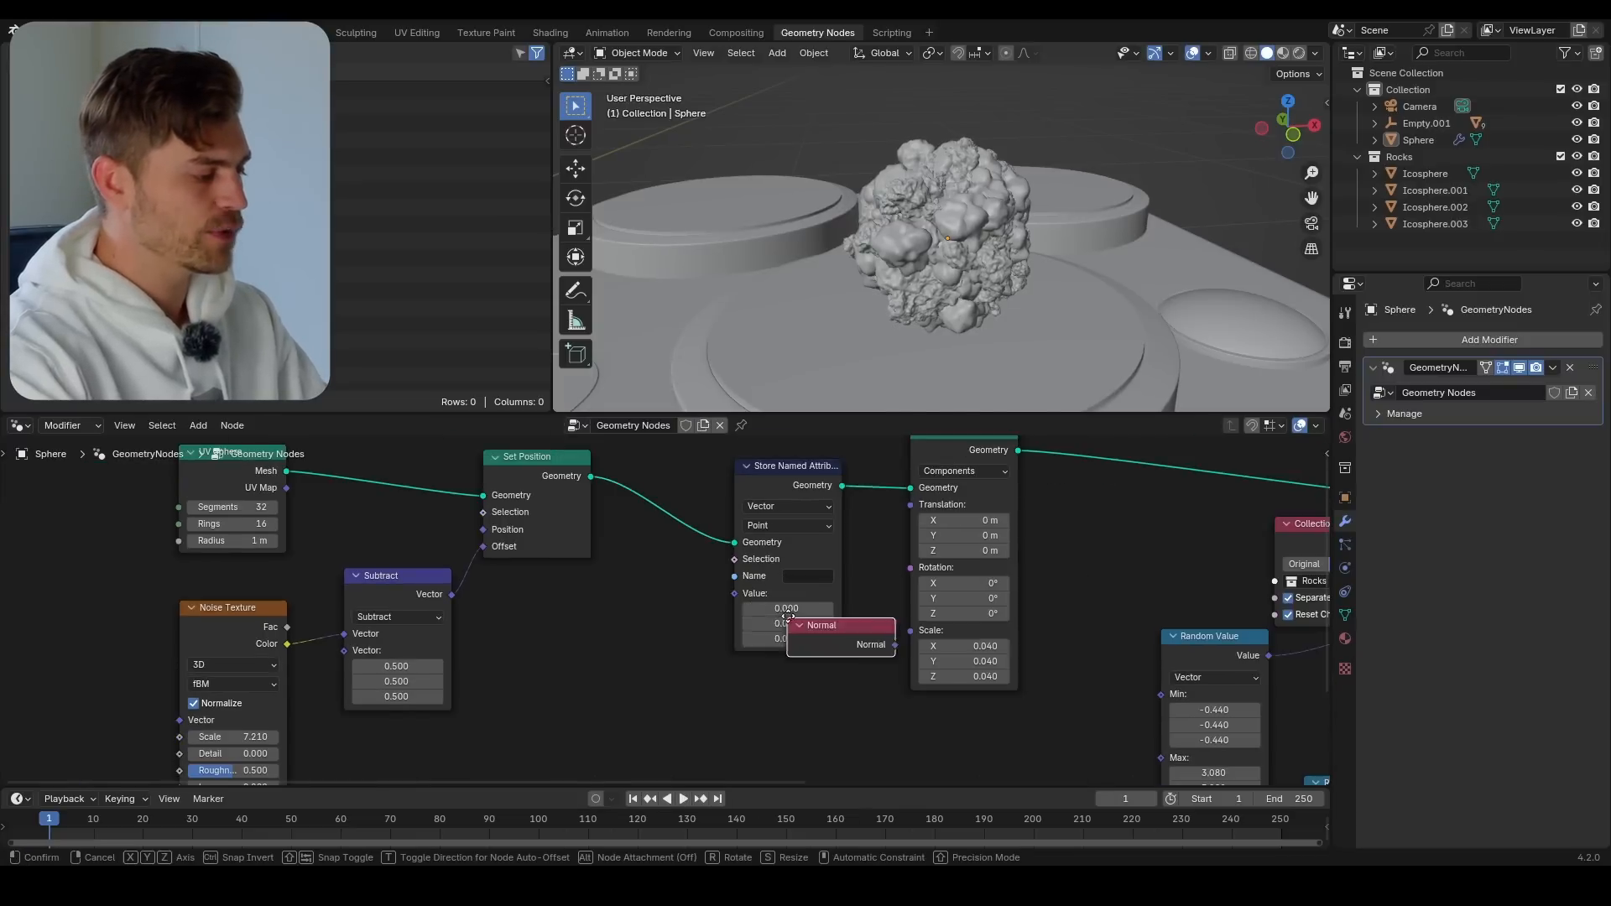
pyautogui.click(588, 640)
pyautogui.moveTo(744, 543); pyautogui.dragTo(770, 601, button='middle')
pyautogui.scroll(-2, 759, 613)
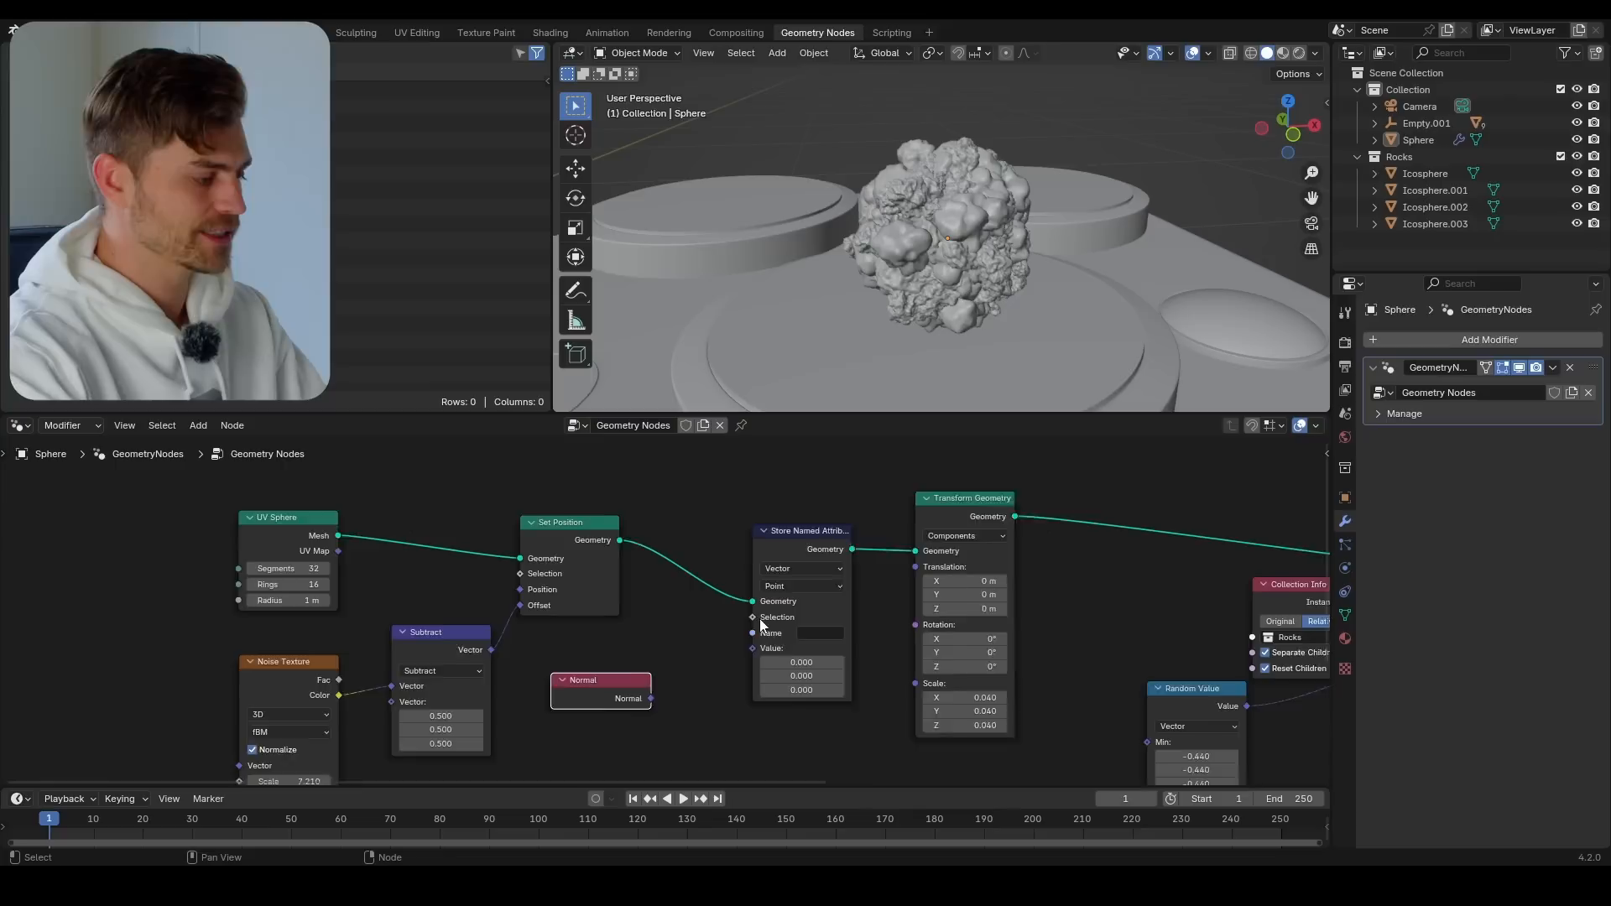
pyautogui.moveTo(730, 655); pyautogui.dragTo(744, 645)
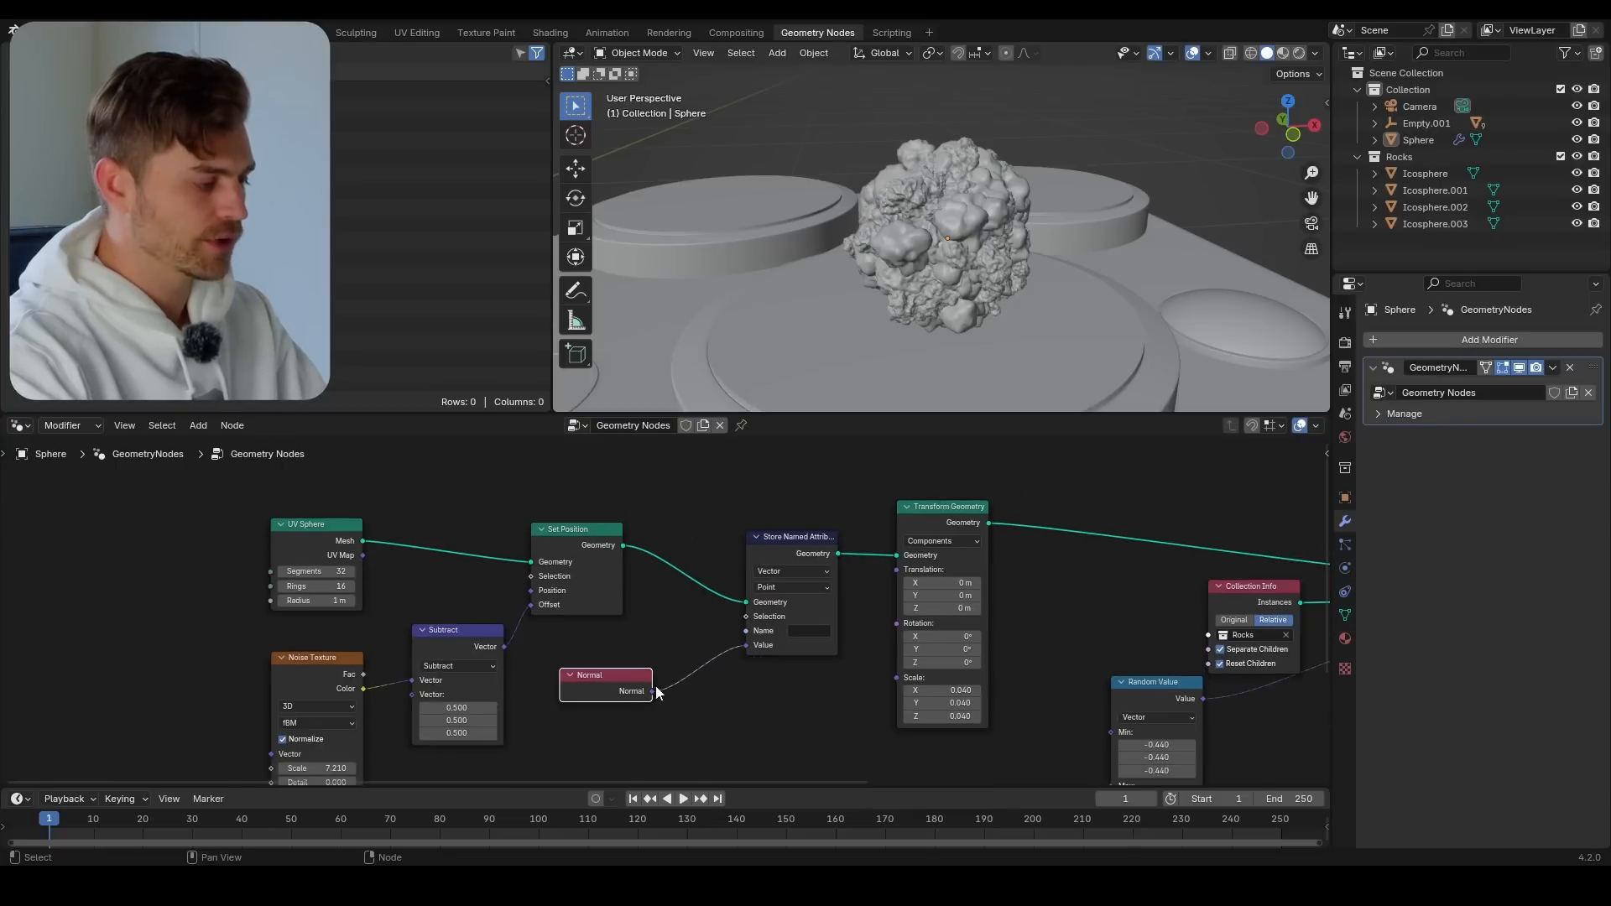
pyautogui.click(740, 657)
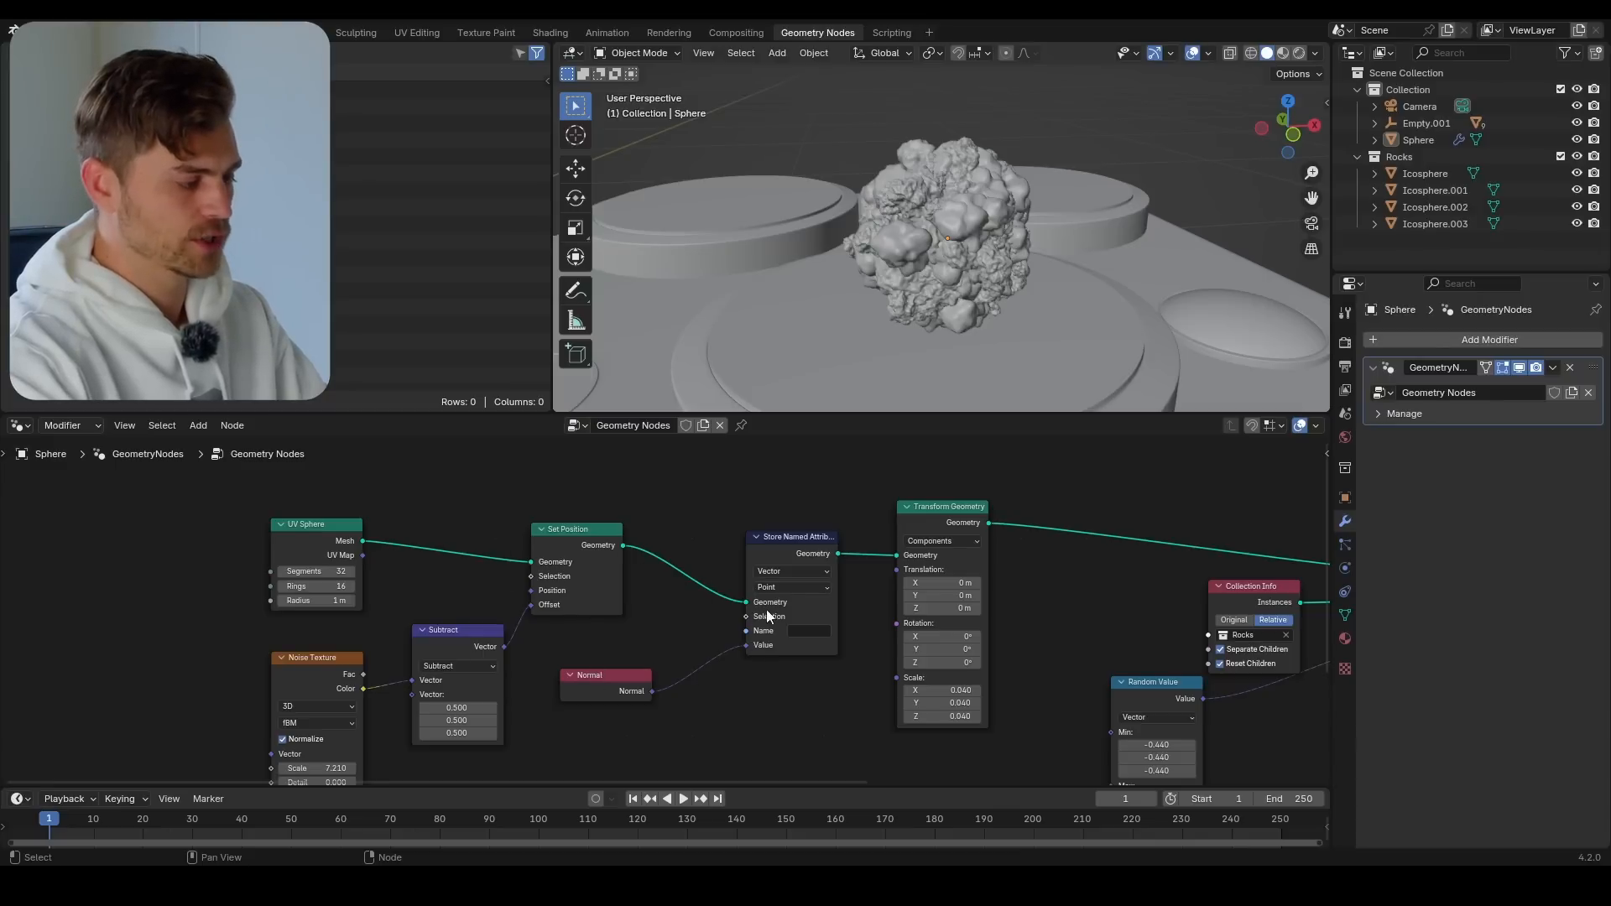
pyautogui.moveTo(609, 677); pyautogui.dragTo(634, 637)
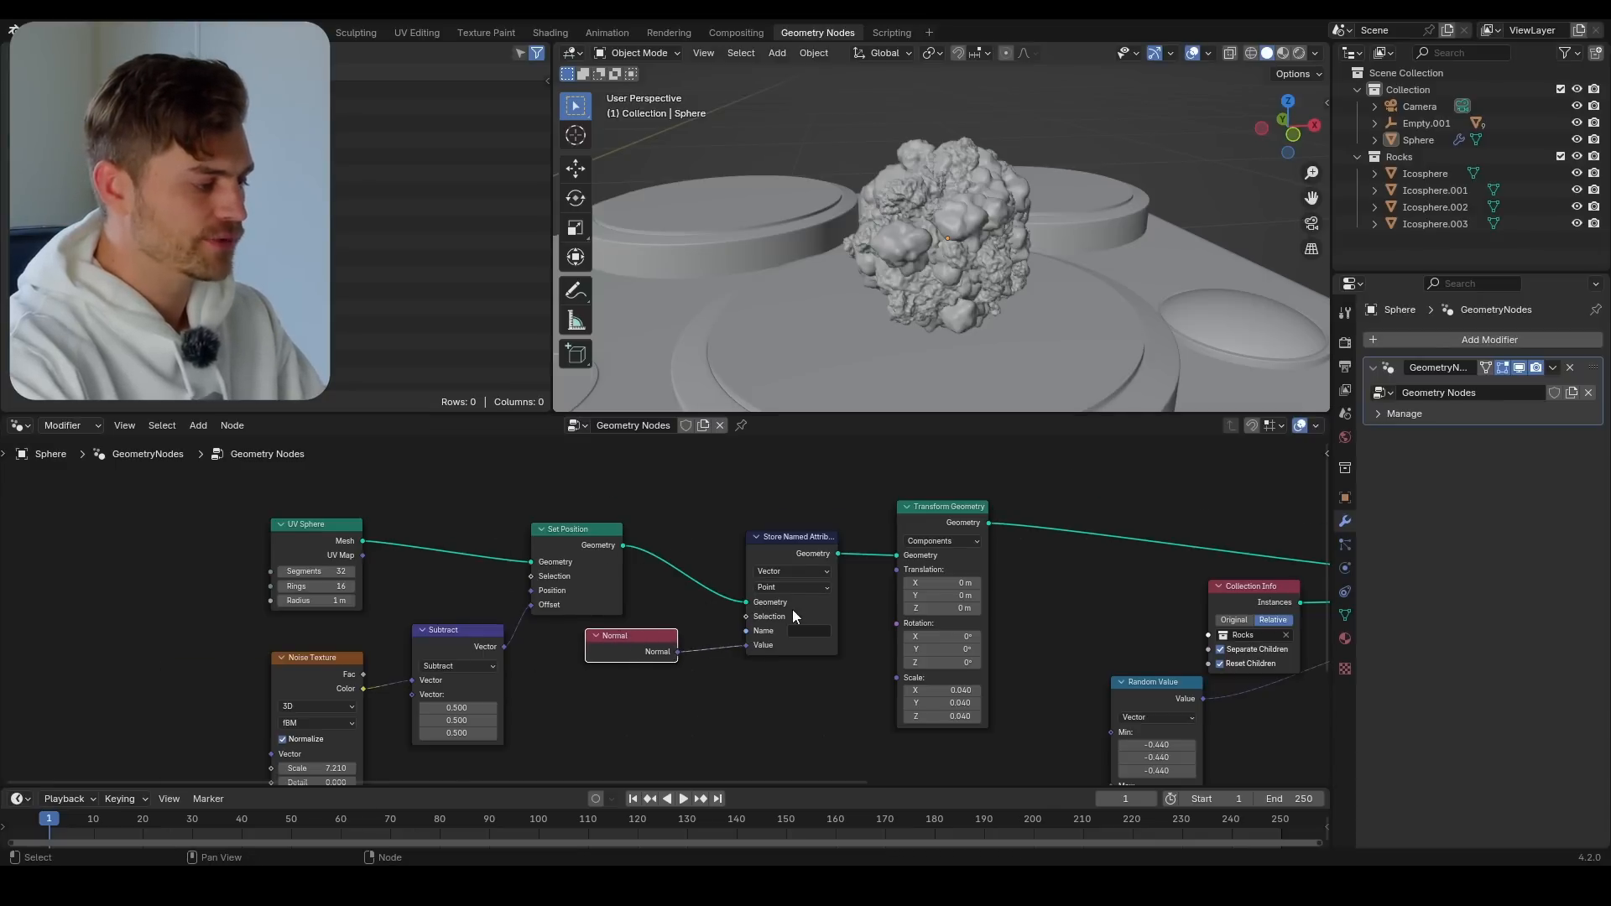
# Name the stored attribute "Normie" and save the file
pyautogui.scroll(4, 793, 611)
pyautogui.click(705, 643)
pyautogui.write('No')
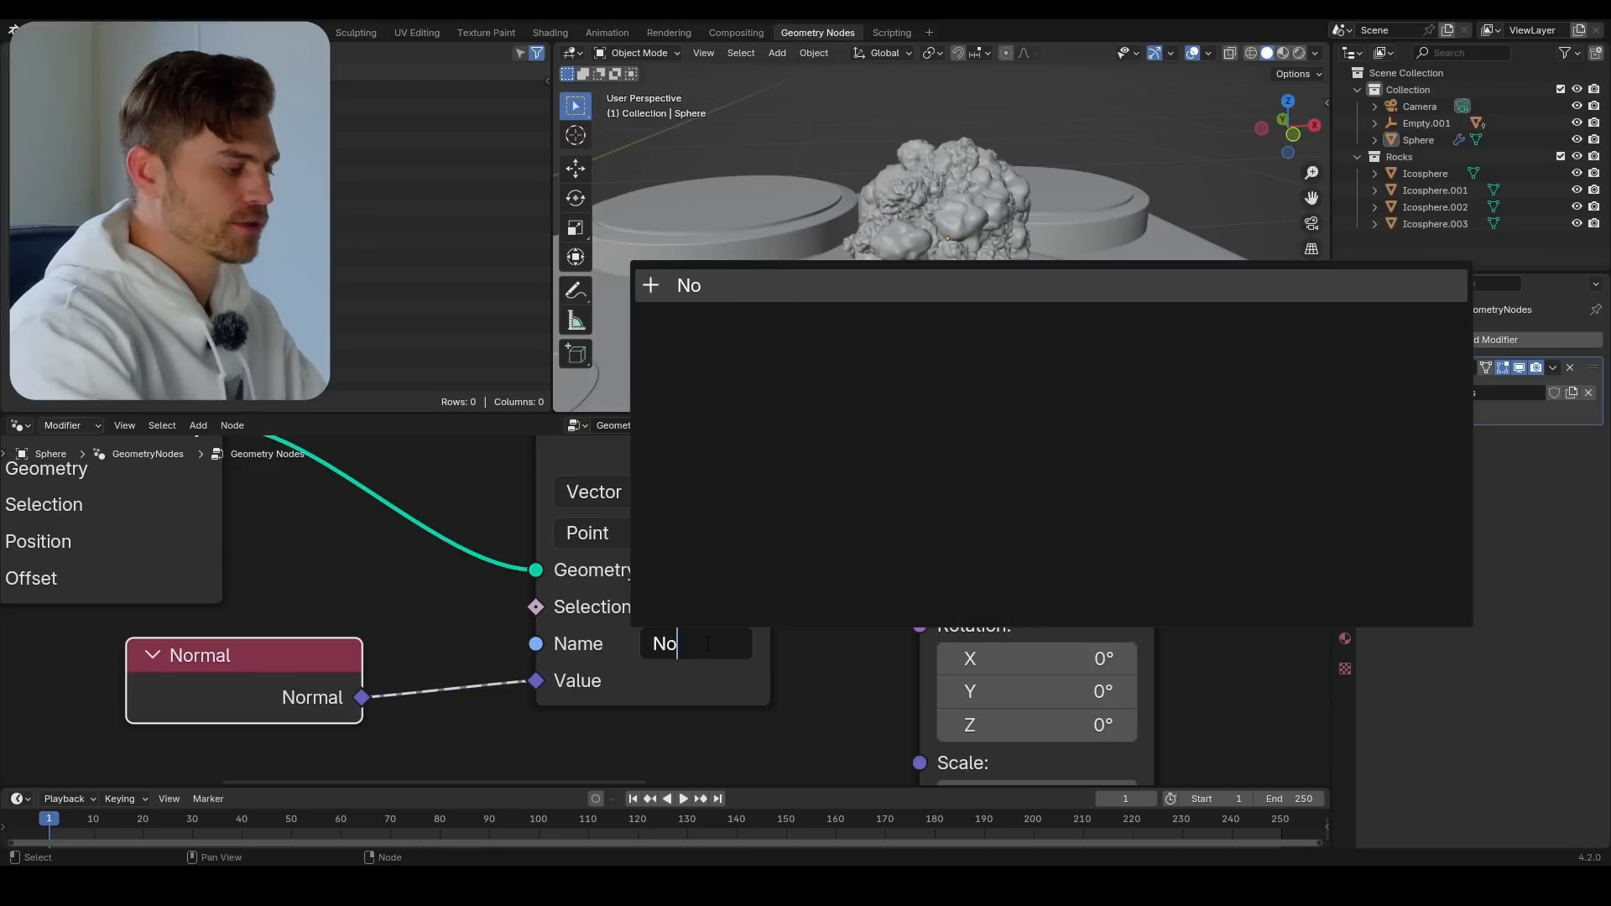
pyautogui.write('rmie')
pyautogui.press('Return')
pyautogui.scroll(-5, 663, 568)
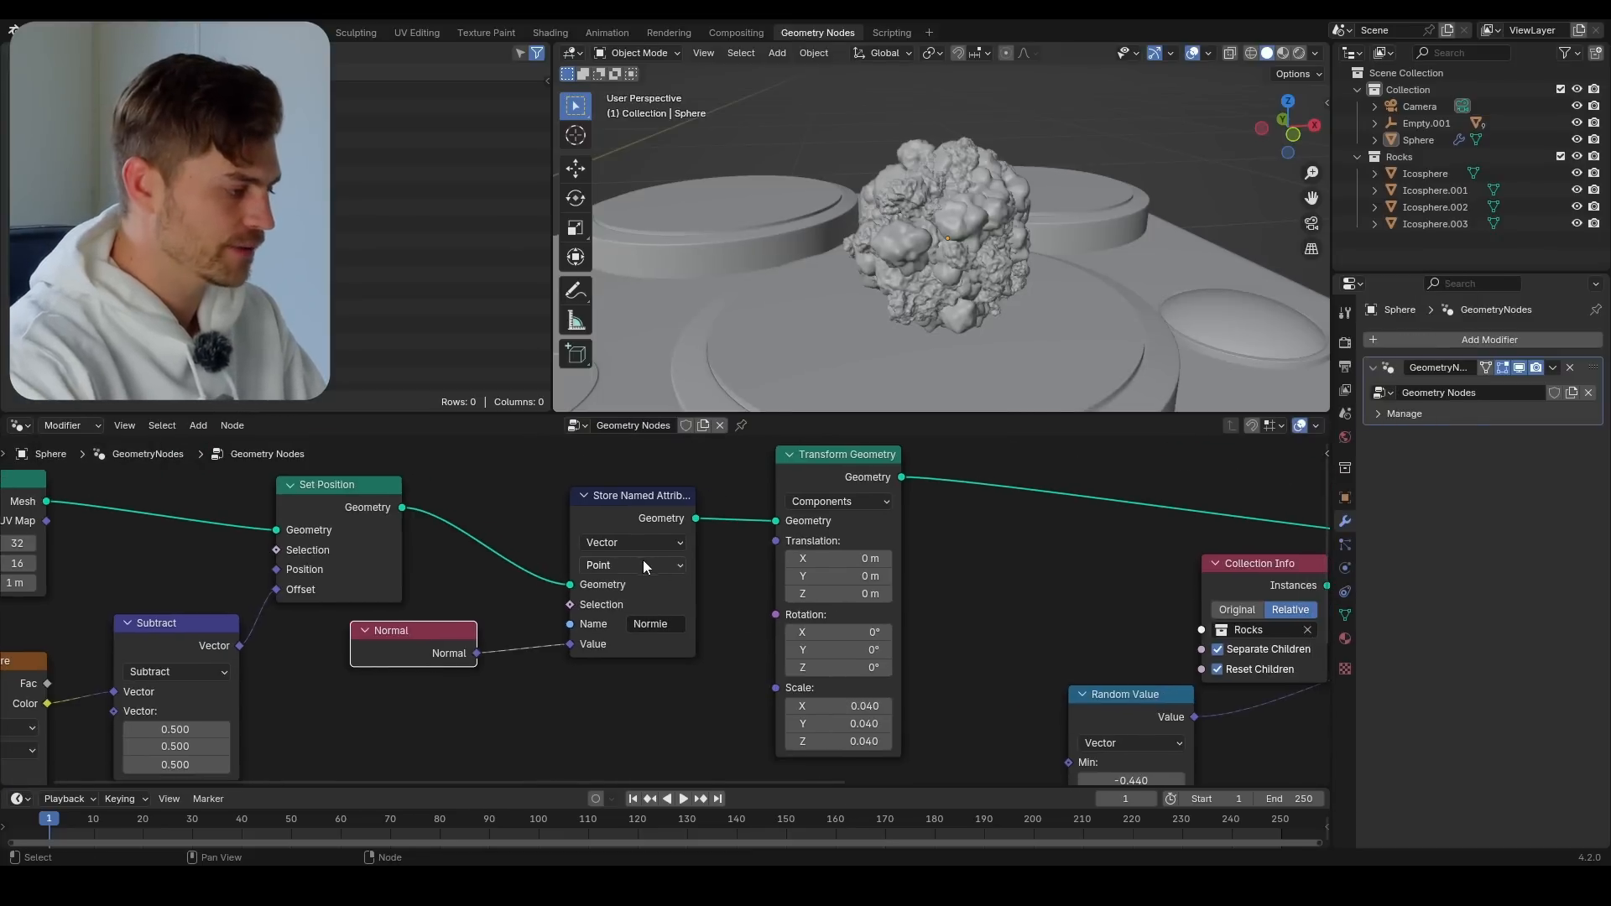
pyautogui.hotkey('ctrl', 's')
pyautogui.press('Home')
pyautogui.moveTo(321, 642); pyautogui.dragTo(467, 665, button='middle')
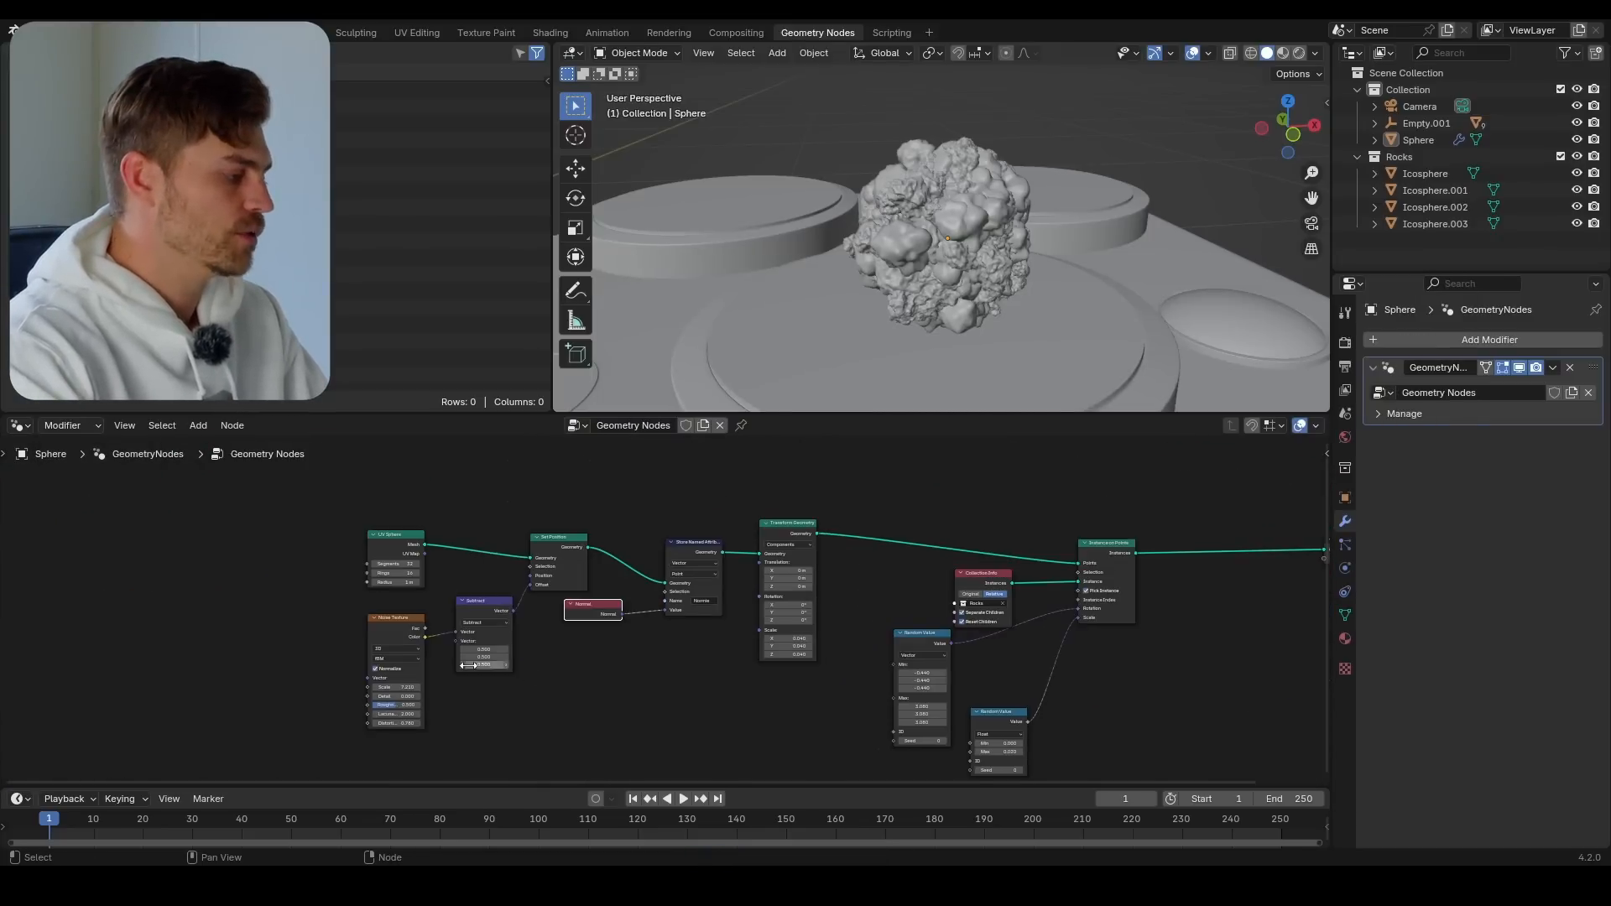
pyautogui.moveTo(940, 310); pyautogui.dragTo(963, 203, button='middle')
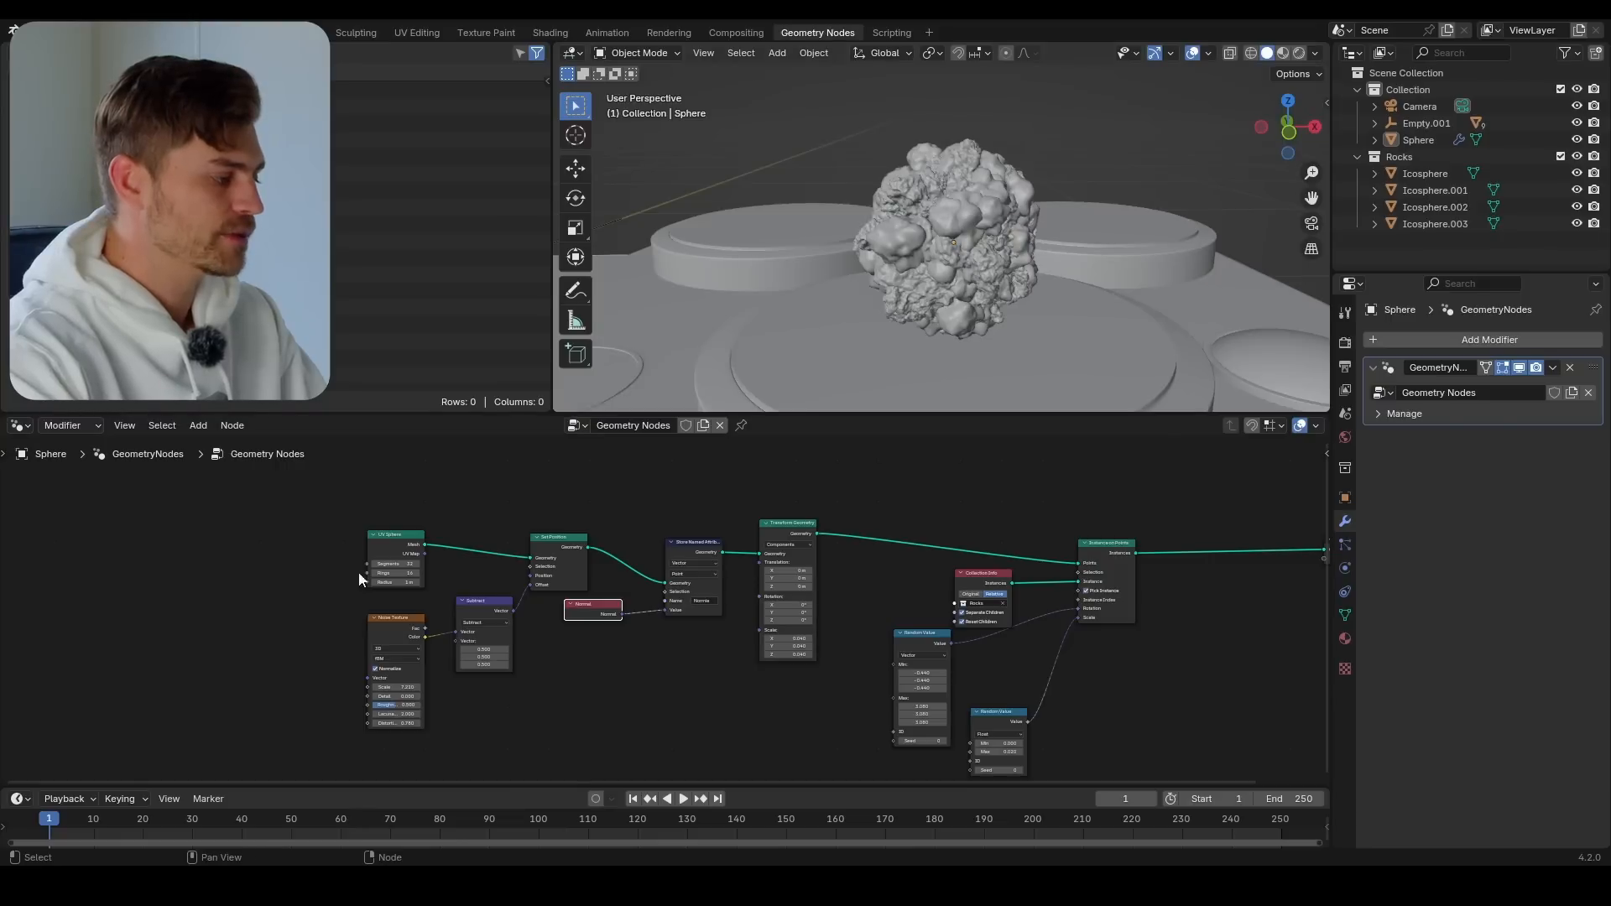
pyautogui.moveTo(322, 510); pyautogui.dragTo(545, 728)
pyautogui.scroll(3, 644, 577)
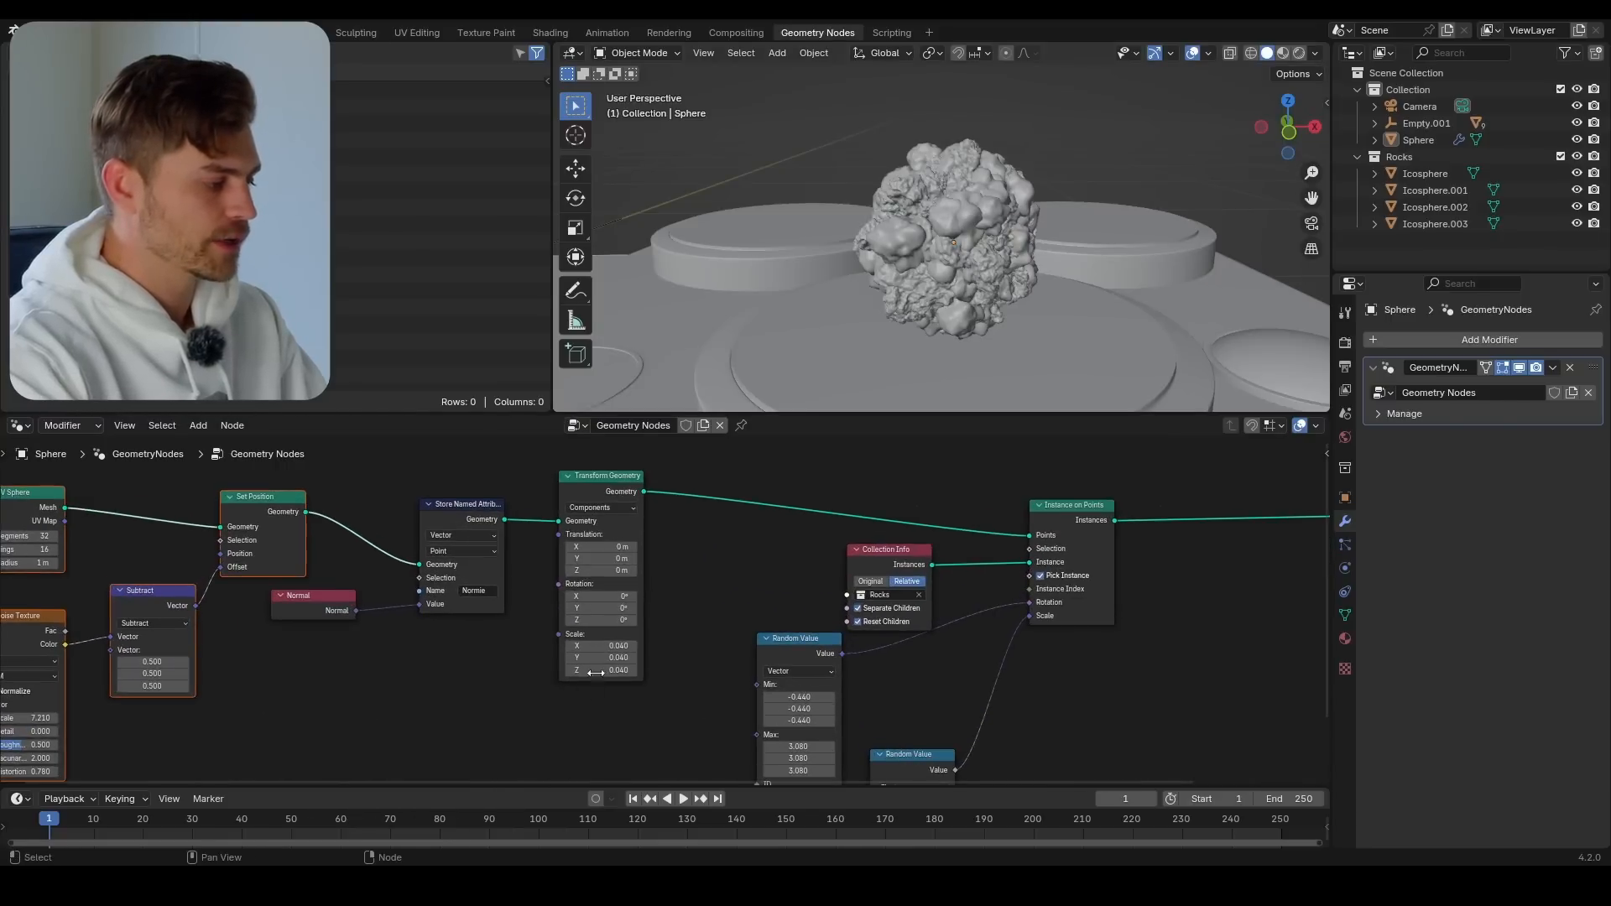
pyautogui.moveTo(596, 647)
pyautogui.keyDown('shift'); pyautogui.mouseDown()
pyautogui.moveTo(608, 671)
pyautogui.moveTo(638, 671)
pyautogui.moveTo(588, 671)
pyautogui.mouseUp(); pyautogui.keyUp('shift')
pyautogui.hotkey('ctrl', 'z')
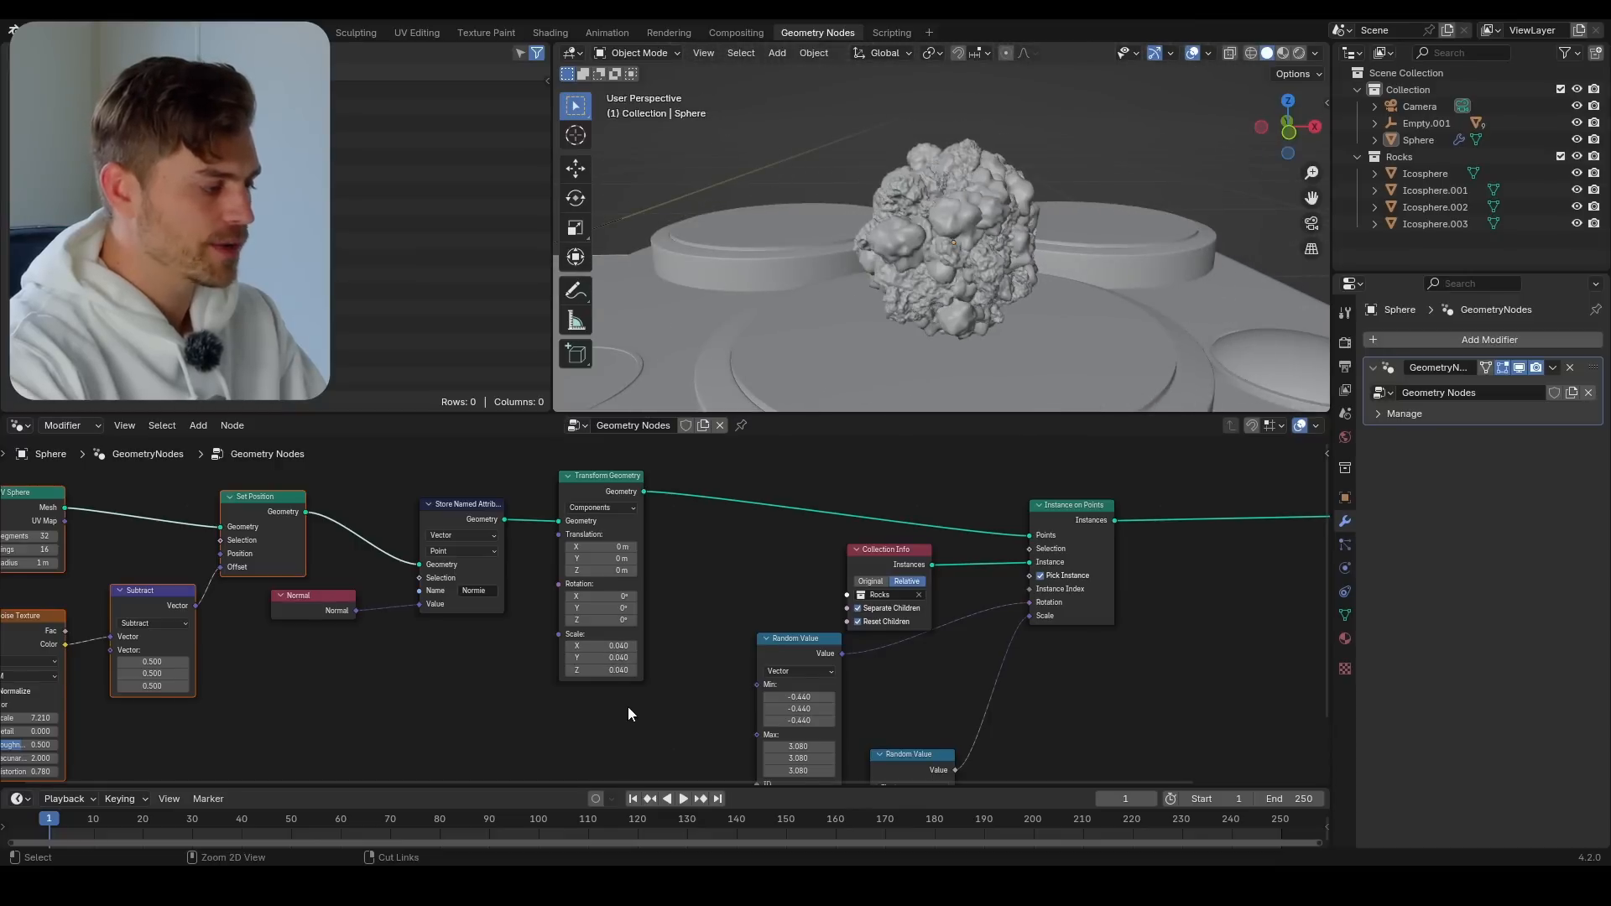
# Stack the two Random Value nodes below Collection Info and inspect the rock cluster
pyautogui.moveTo(661, 708); pyautogui.dragTo(615, 705, button='middle')
pyautogui.moveTo(631, 710); pyautogui.dragTo(532, 736)
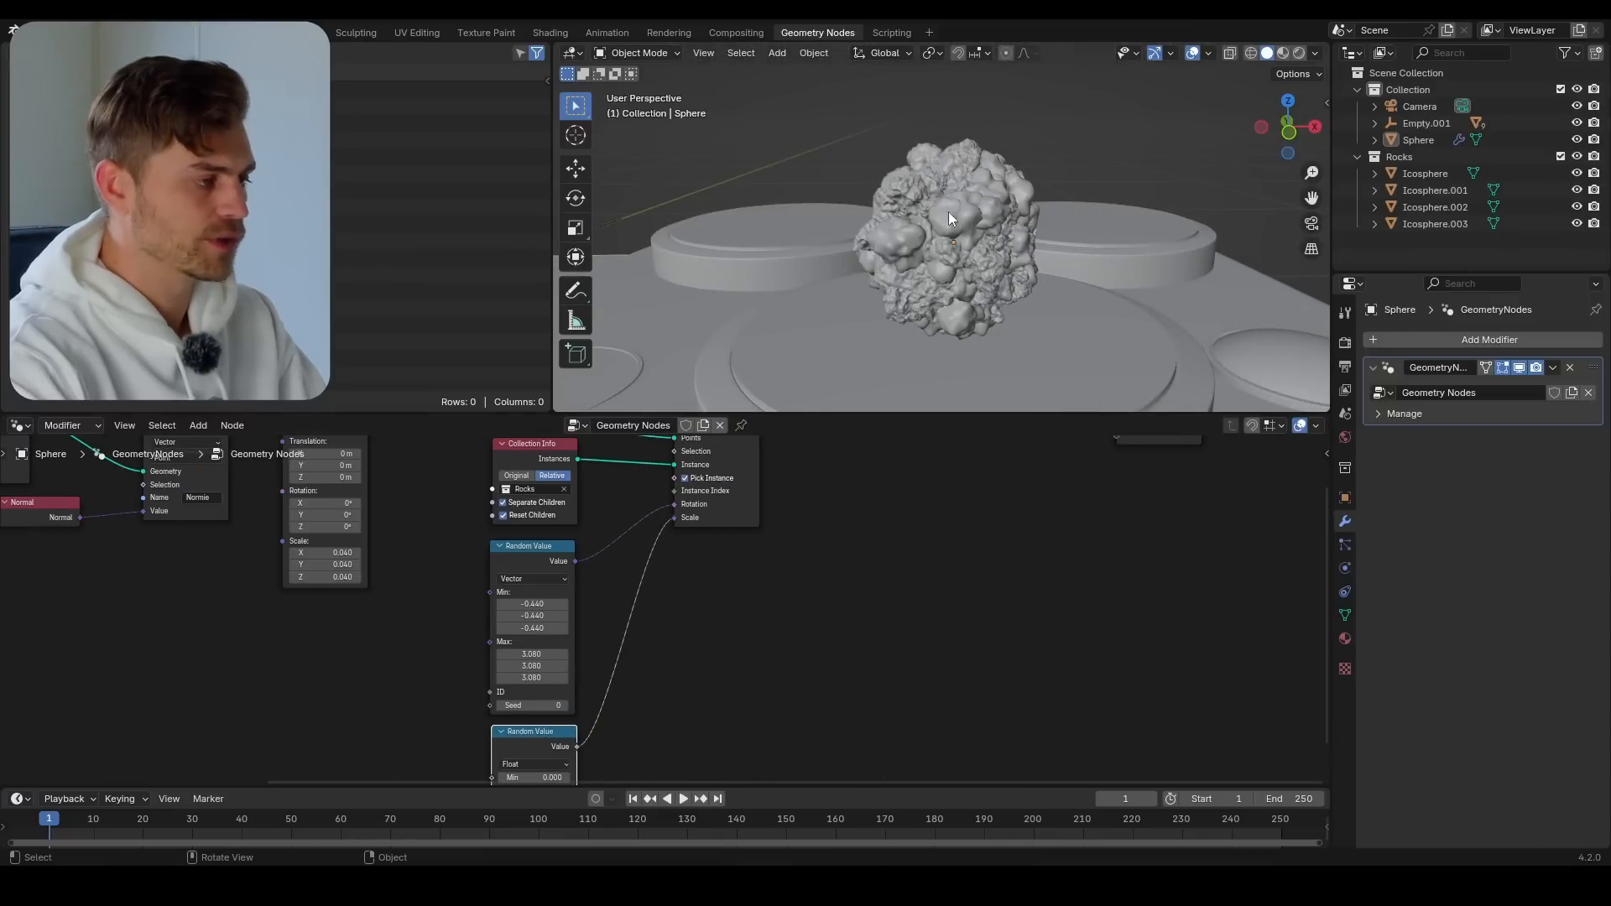
pyautogui.moveTo(1001, 245); pyautogui.dragTo(990, 309, button='middle')
pyautogui.scroll(2, 994, 290)
pyautogui.scroll(2, 995, 285)
pyautogui.scroll(-3, 989, 287)
pyautogui.scroll(-4, 914, 495)
# Move the Group Output node farther from Instance on Points and save the file
pyautogui.moveTo(915, 495); pyautogui.dragTo(624, 616, button='middle')
pyautogui.moveTo(798, 574); pyautogui.dragTo(1052, 580)
pyautogui.hotkey('ctrl', 's')
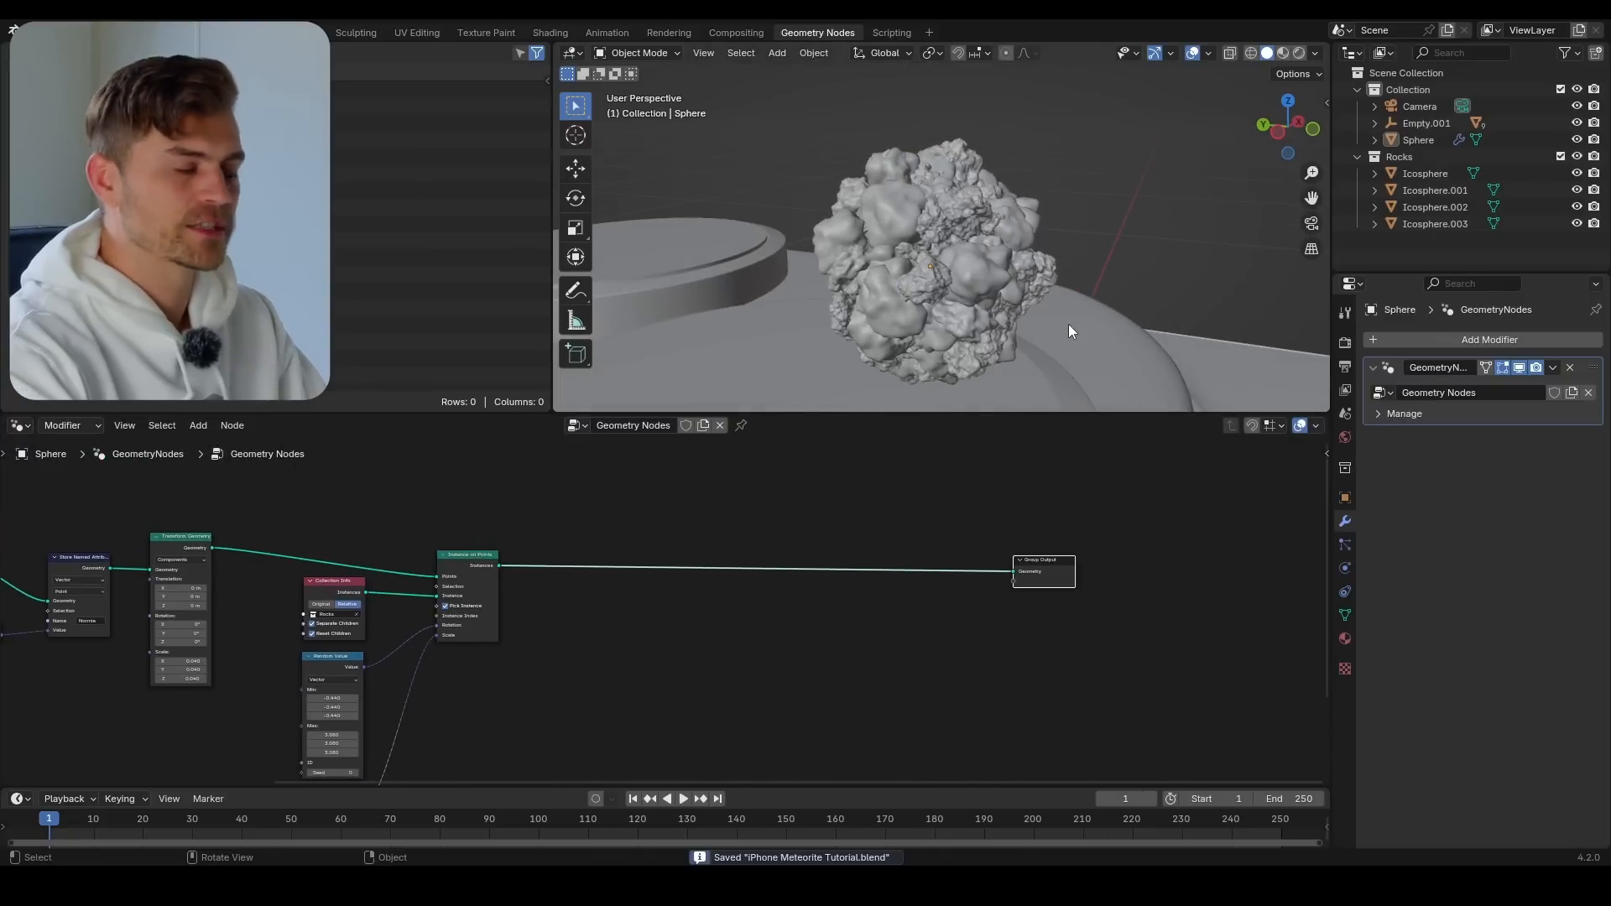
pyautogui.moveTo(688, 551); pyautogui.dragTo(635, 595, button='middle')
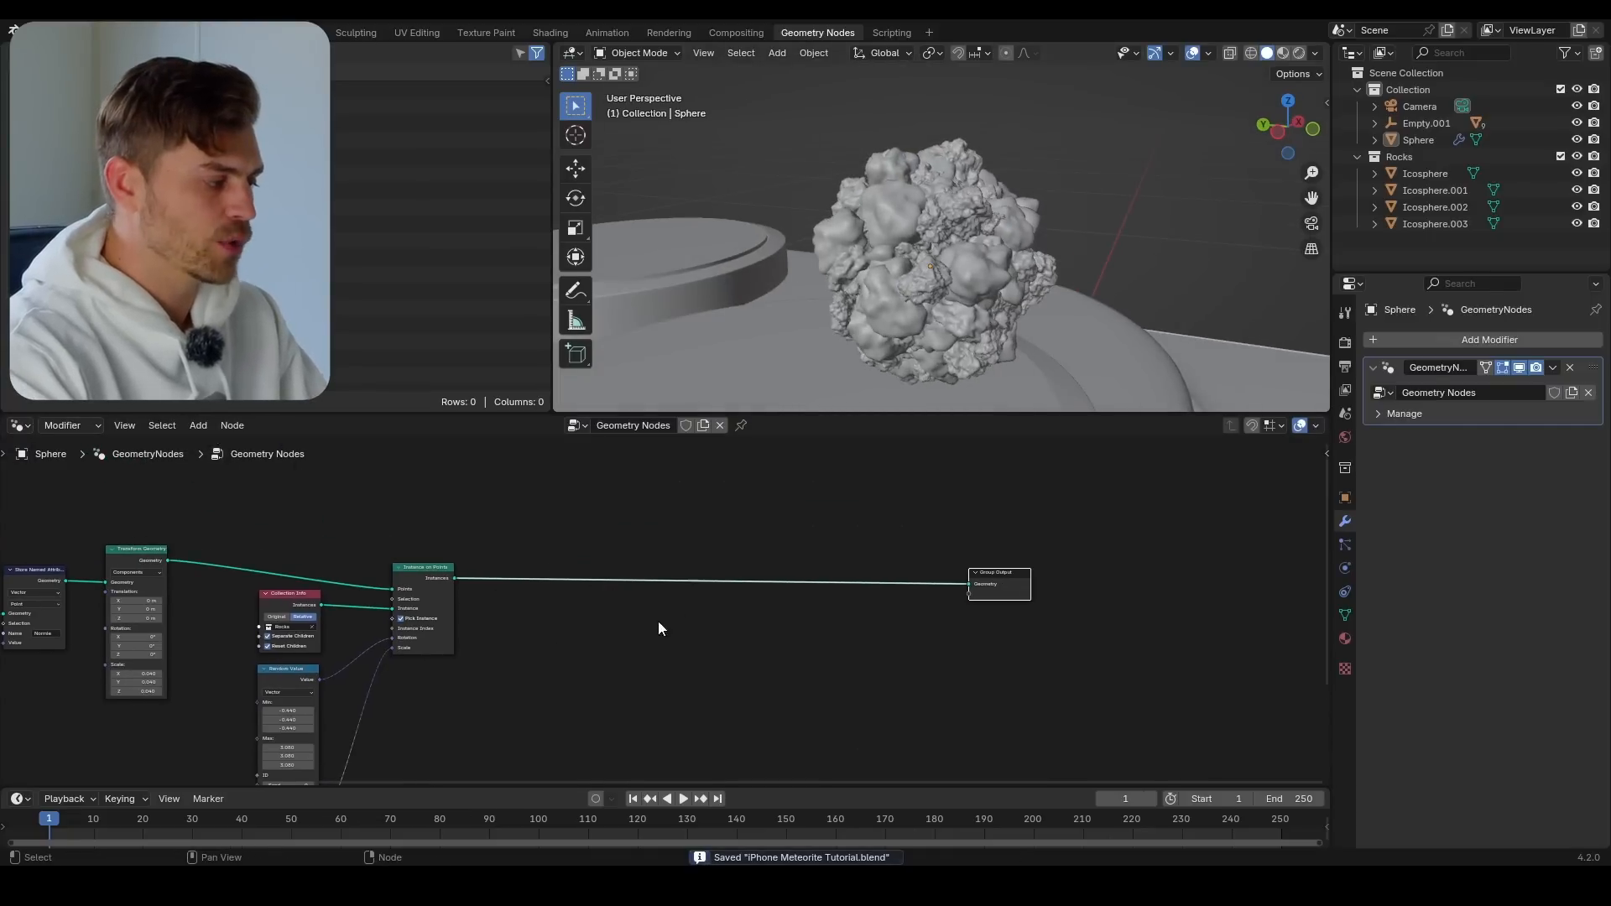
pyautogui.moveTo(658, 621); pyautogui.dragTo(661, 586, button='middle')
pyautogui.hotkey('shift', 'a')
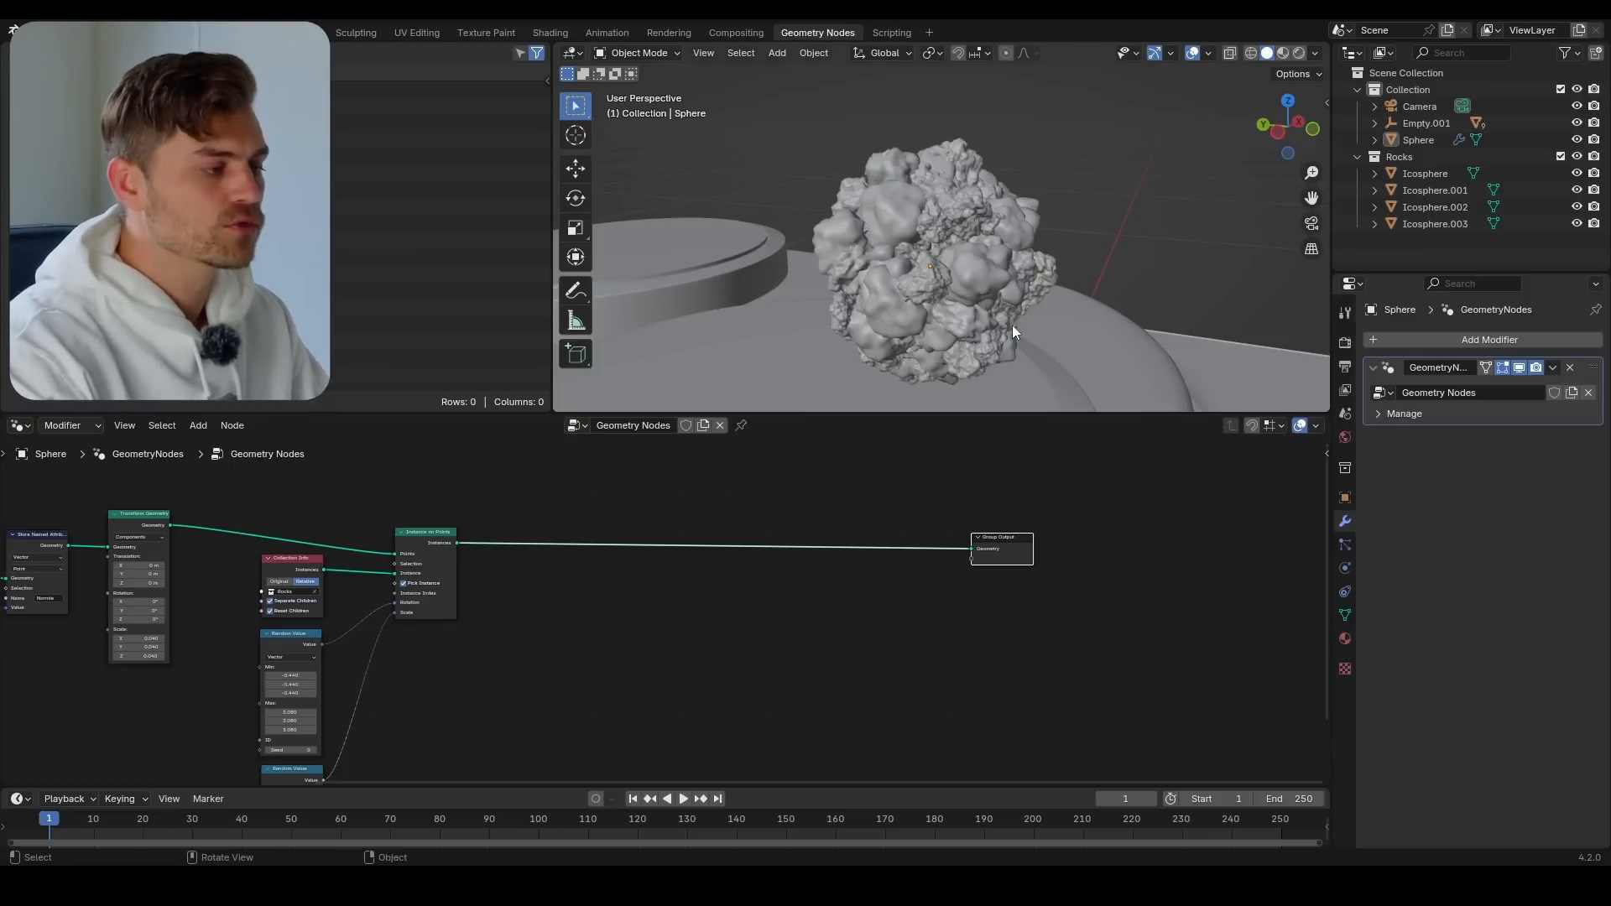
pyautogui.moveTo(1012, 325); pyautogui.dragTo(943, 201, button='middle')
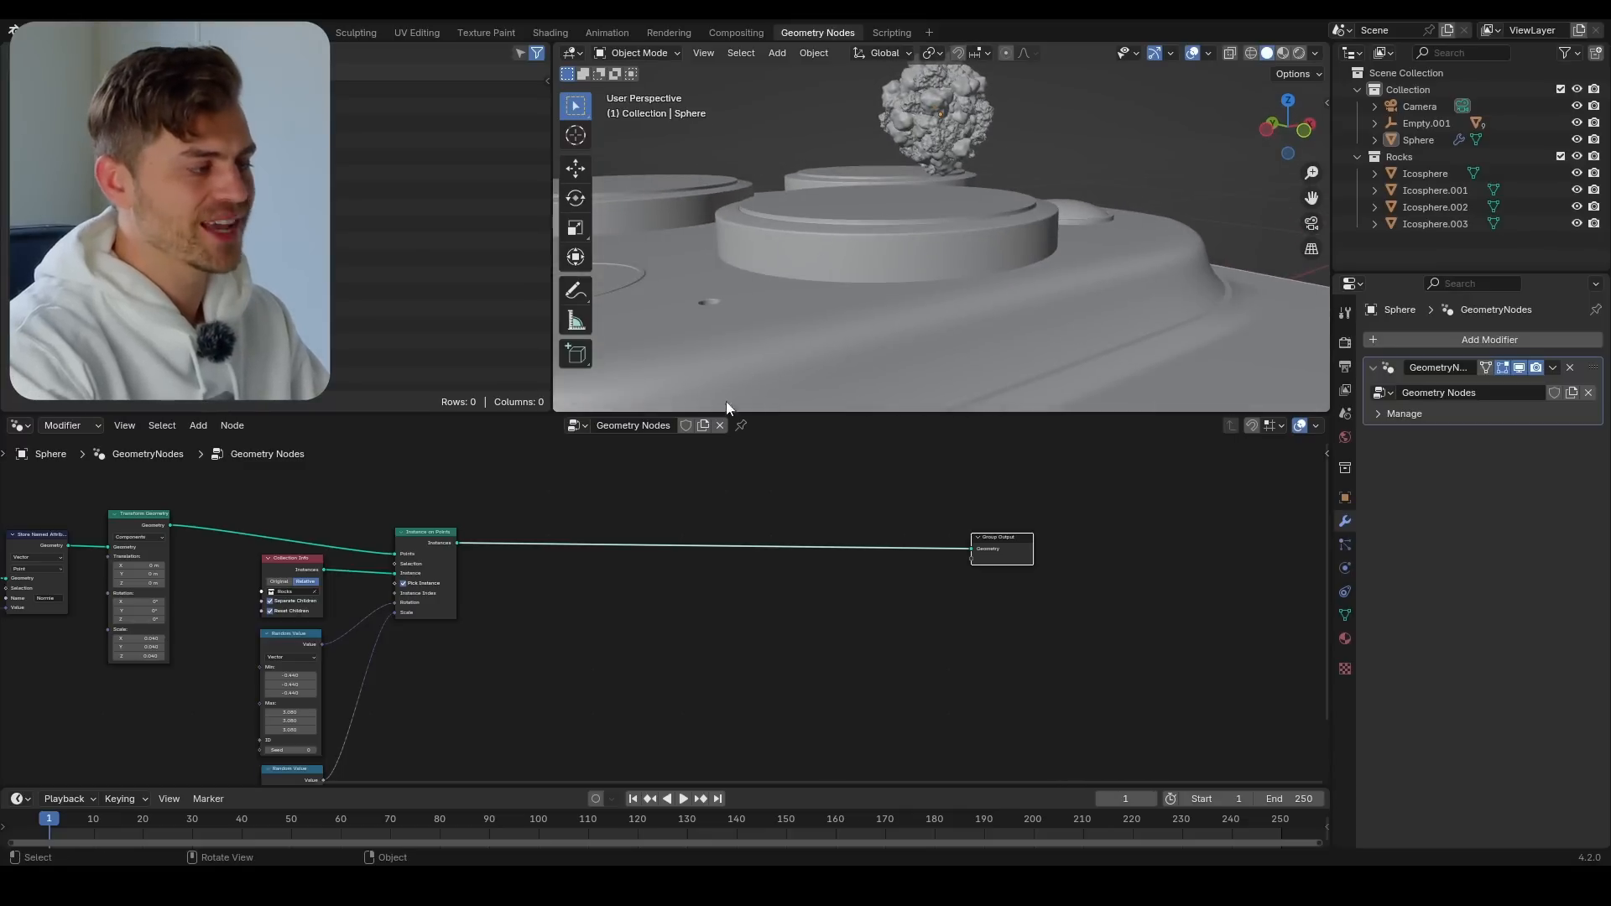
pyautogui.moveTo(727, 401); pyautogui.dragTo(949, 113, button='middle')
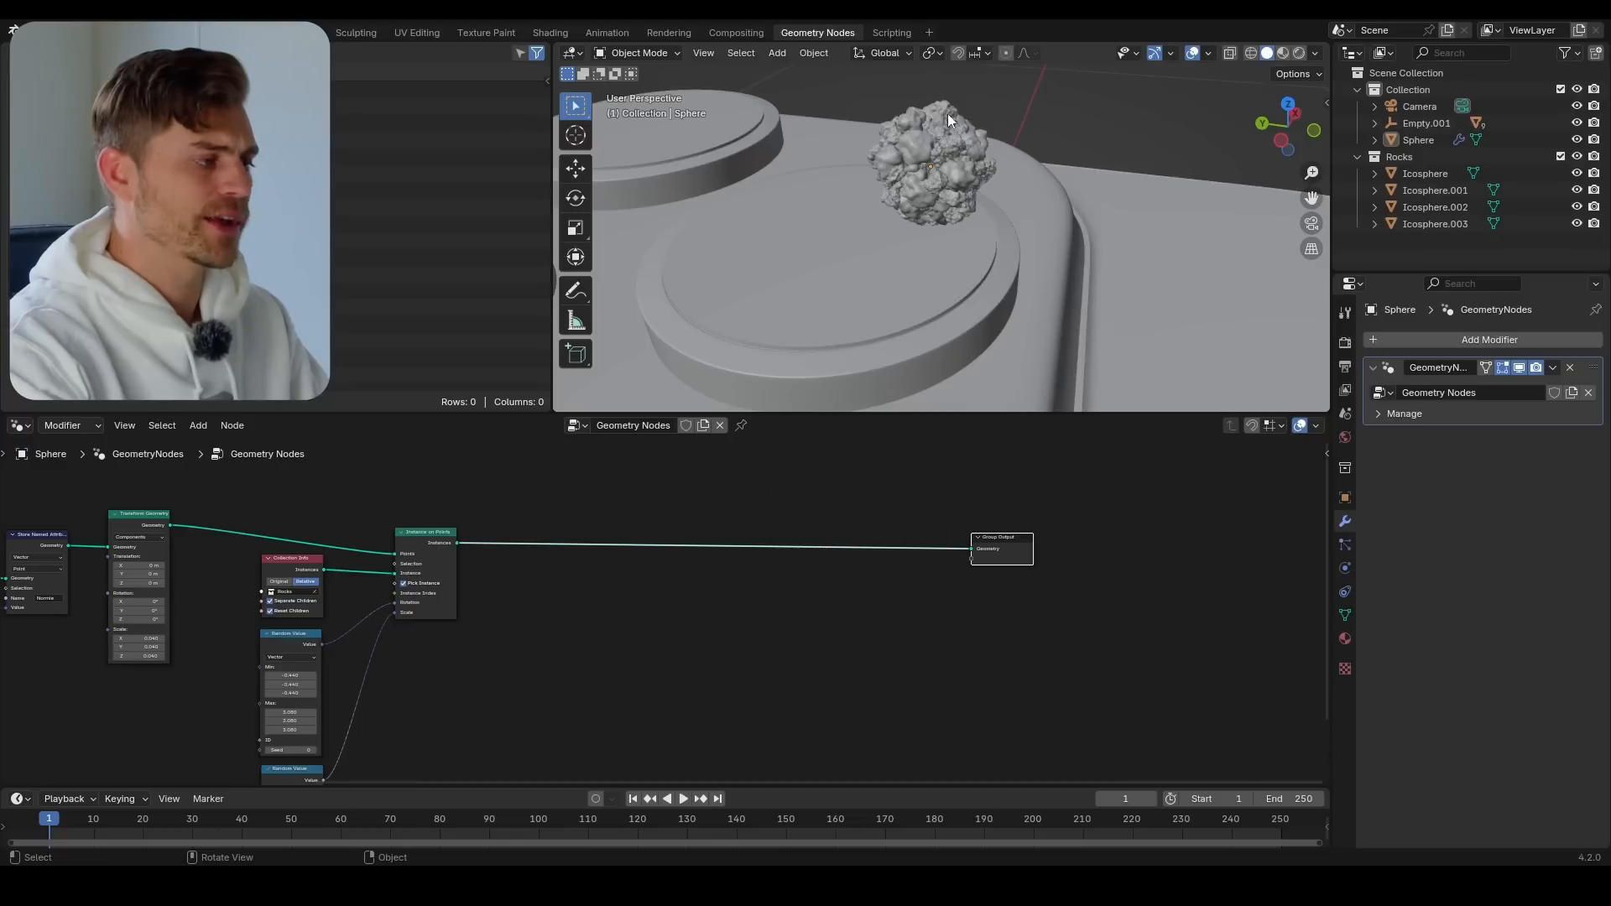
# Insert a Rotate Instances node between Instance on Points and Group Output
pyautogui.moveTo(723, 606); pyautogui.dragTo(717, 614, button='middle')
pyautogui.hotkey('shift', 'a')
pyautogui.write('r')
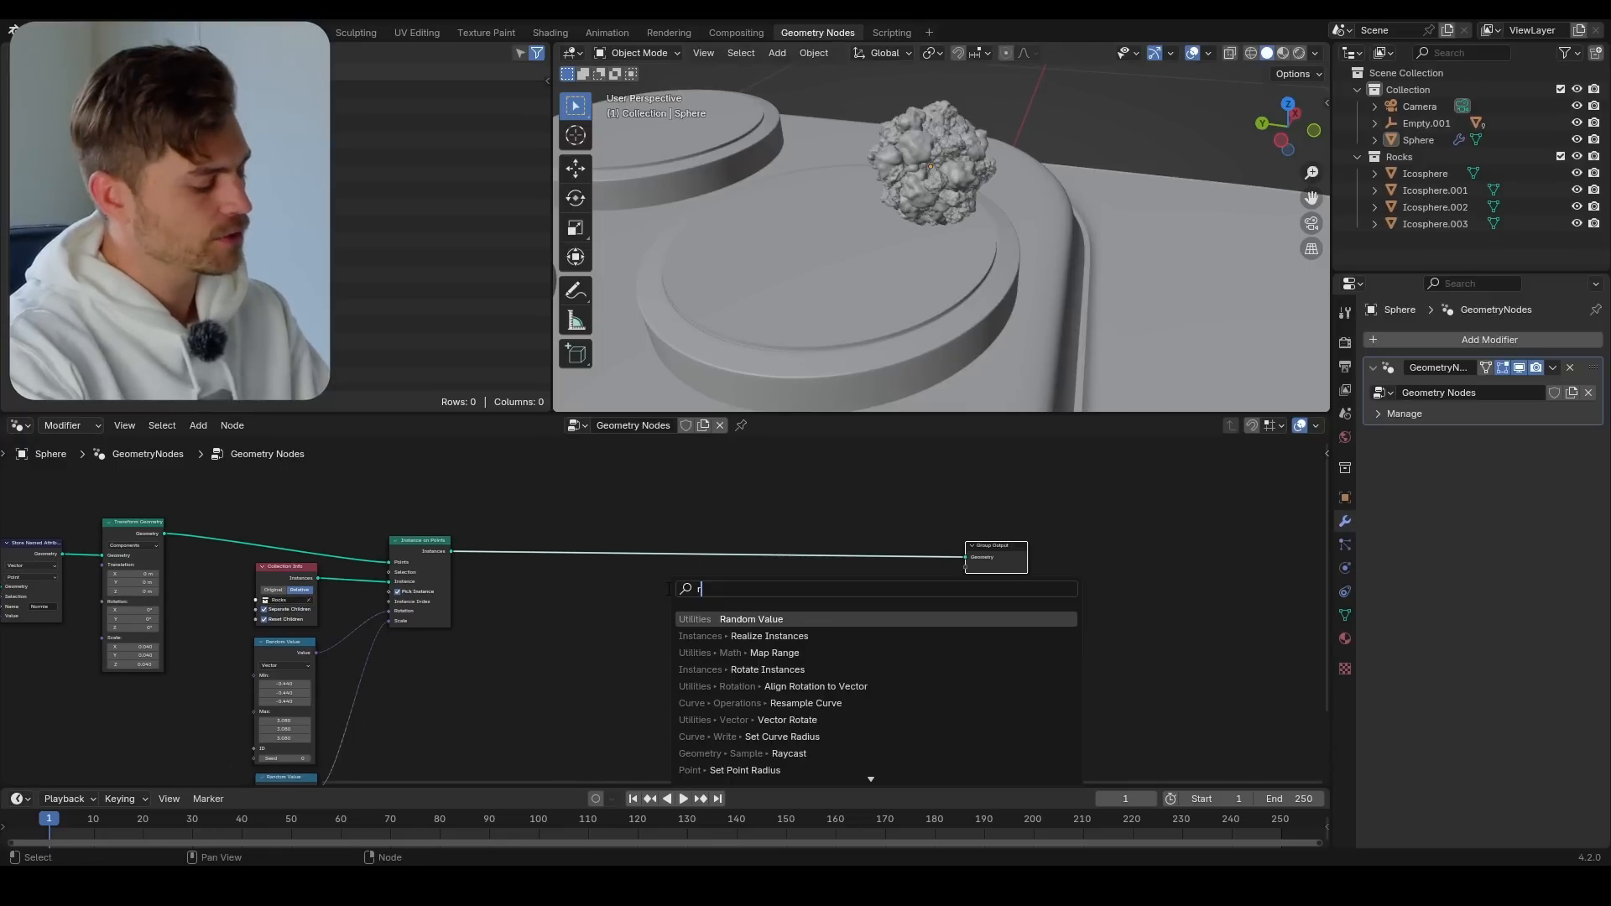
pyautogui.write('otate inst')
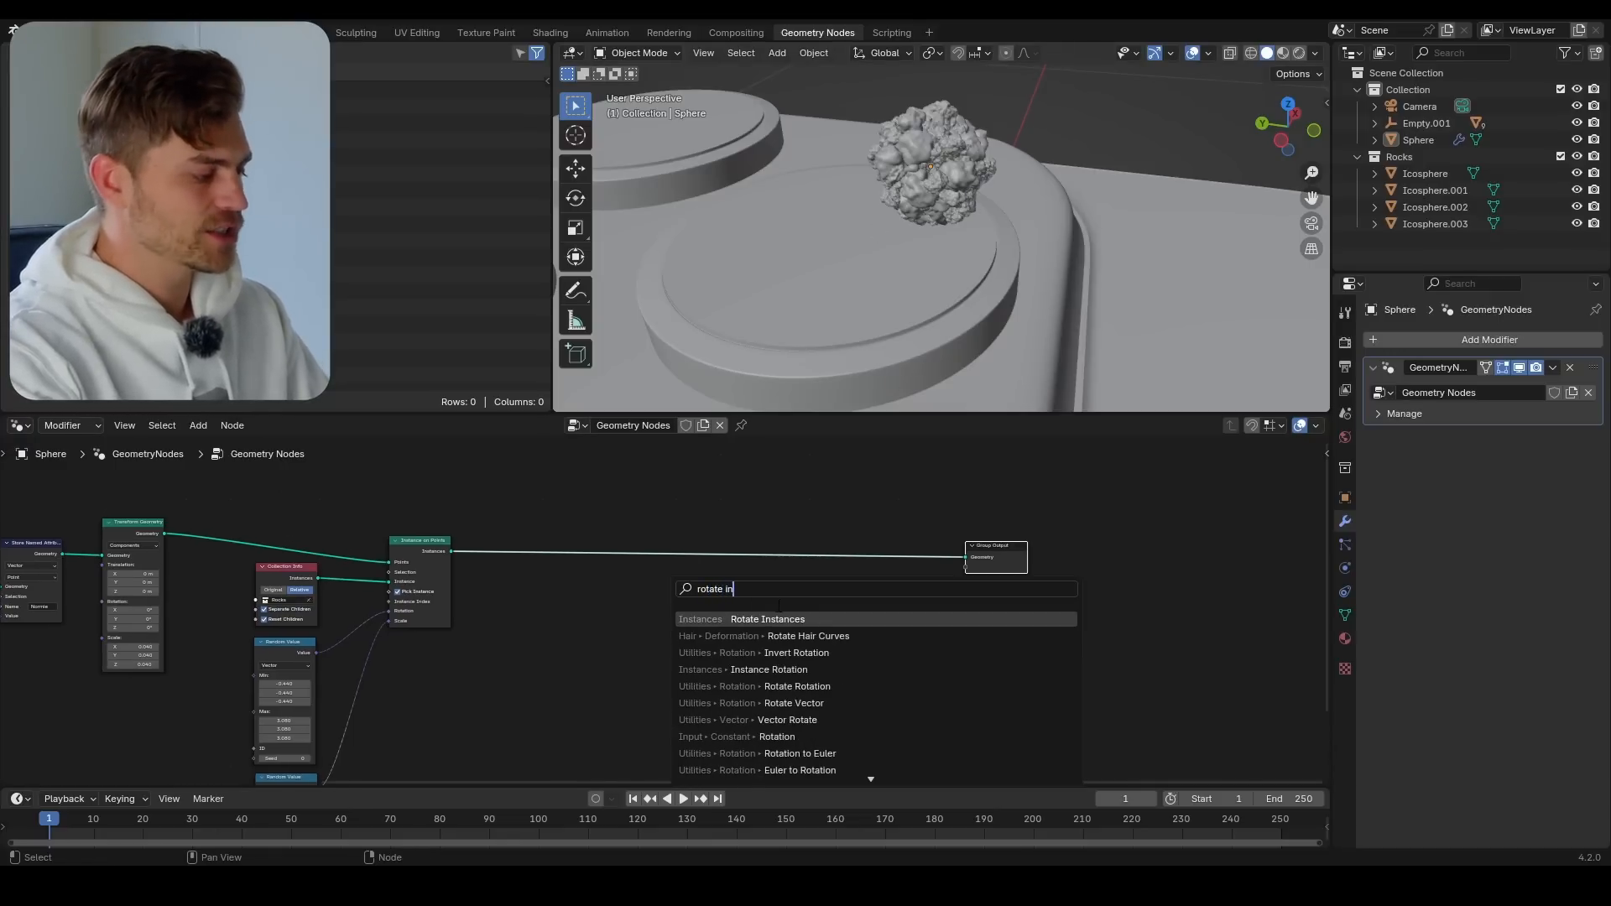
pyautogui.press('Return')
pyautogui.click(537, 534)
# Insert a Set Position node between Rotate Instances and Group Output
pyautogui.hotkey('shift', 'a')
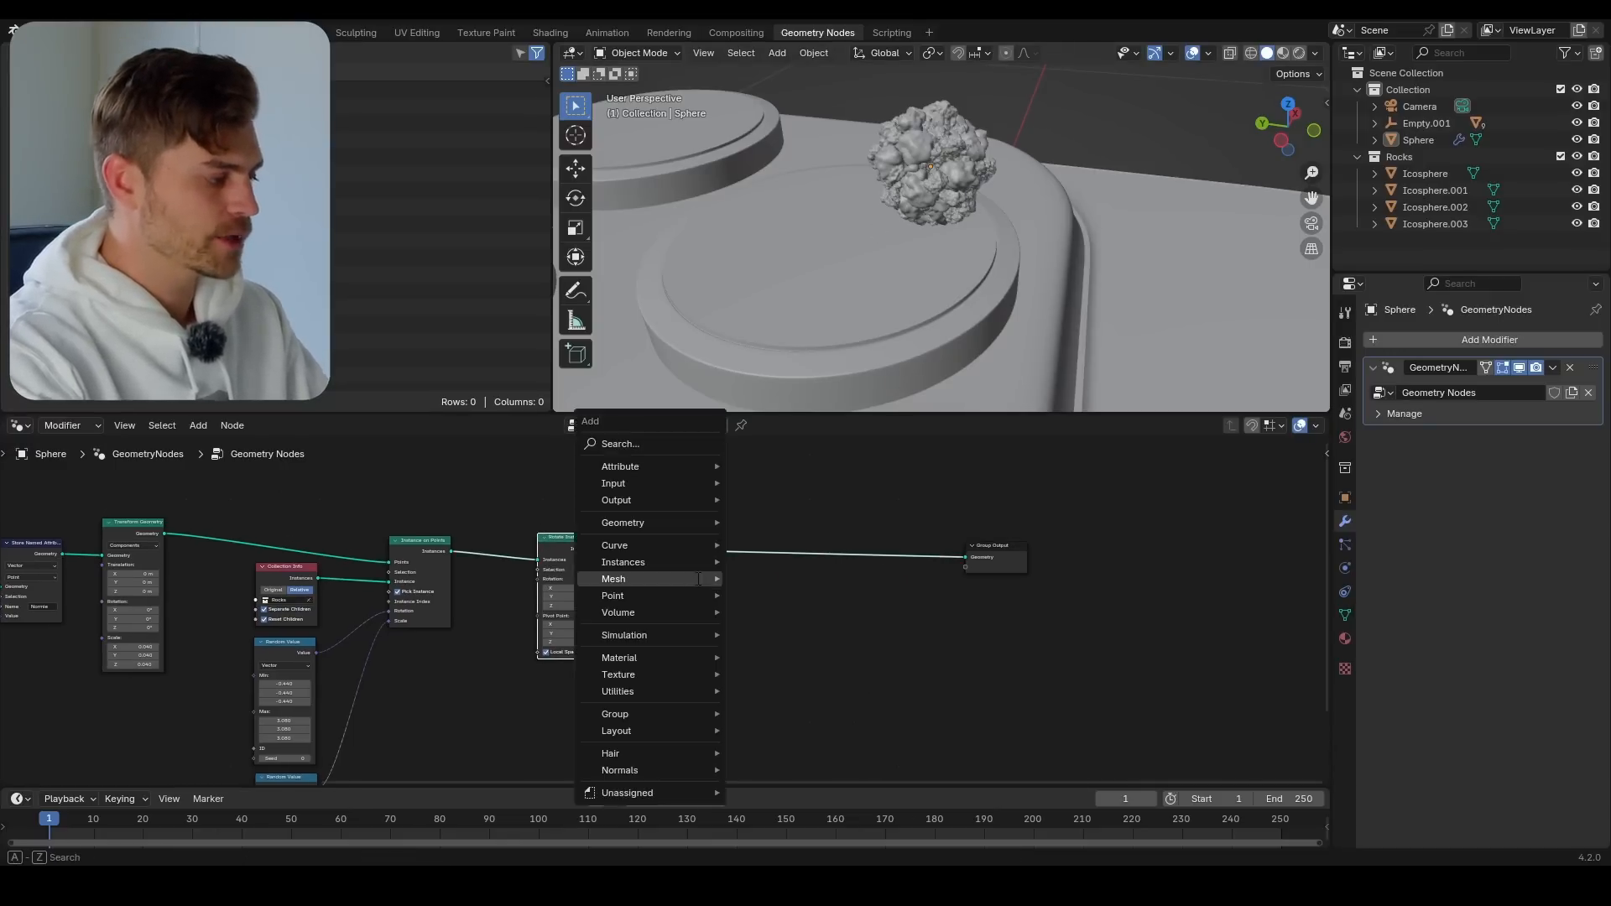
pyautogui.write('set')
pyautogui.click(800, 625)
pyautogui.click(739, 542)
# Duplicate the Set Position node onto the link just before Group Output, space the nodes farther apart, and save the file
pyautogui.hotkey('shift', 'd')
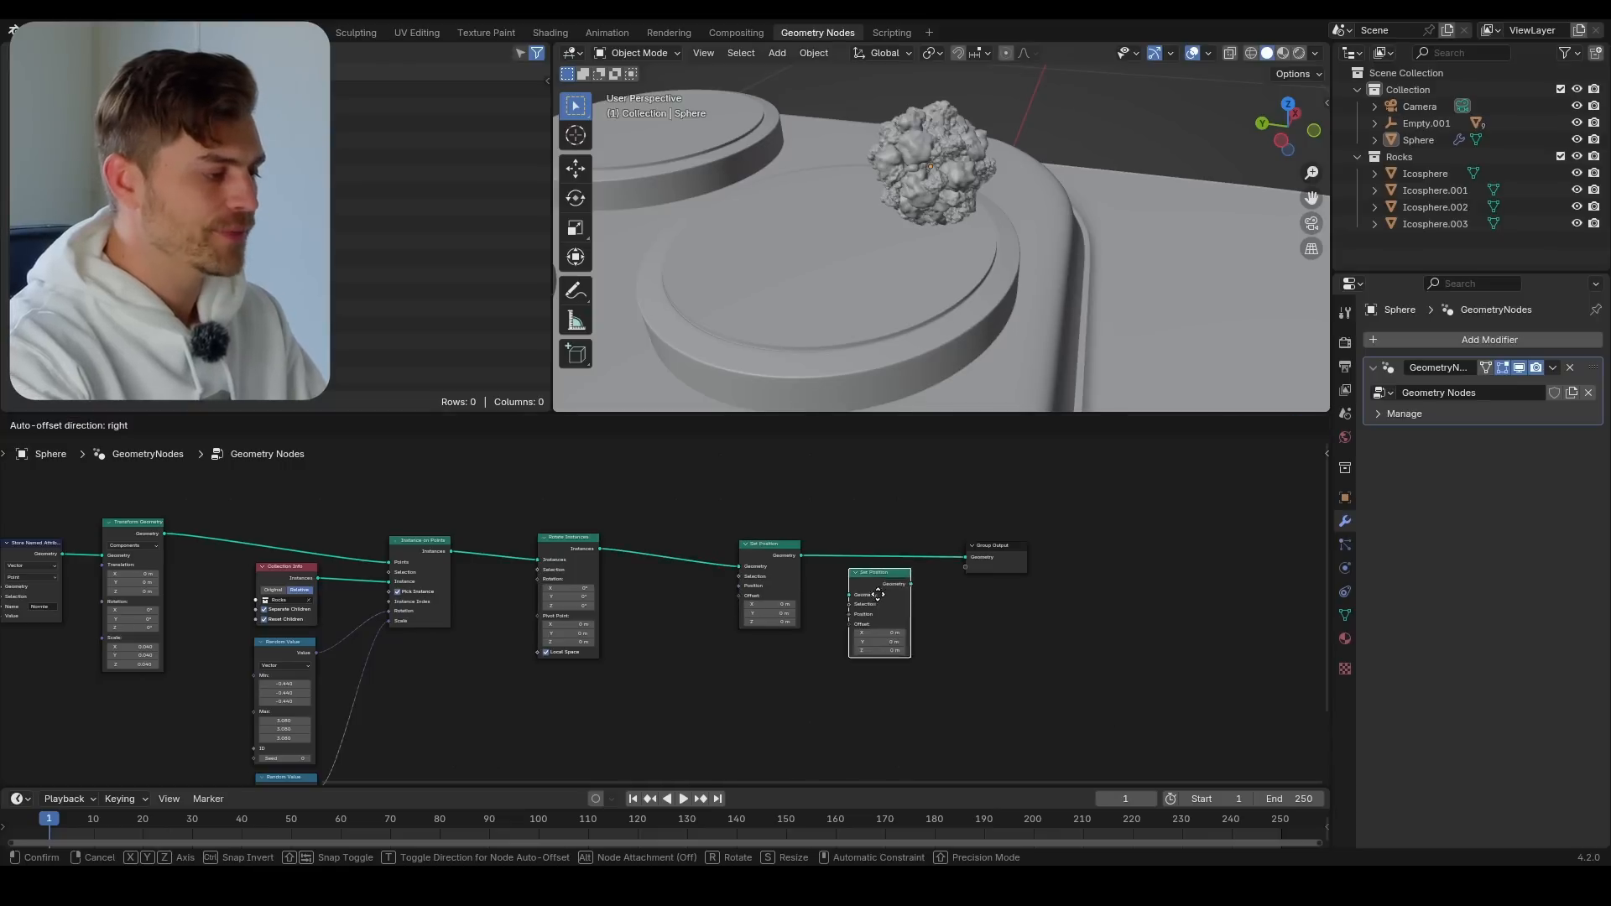
pyautogui.click(919, 565)
pyautogui.moveTo(1089, 504); pyautogui.dragTo(953, 568)
pyautogui.press('g')
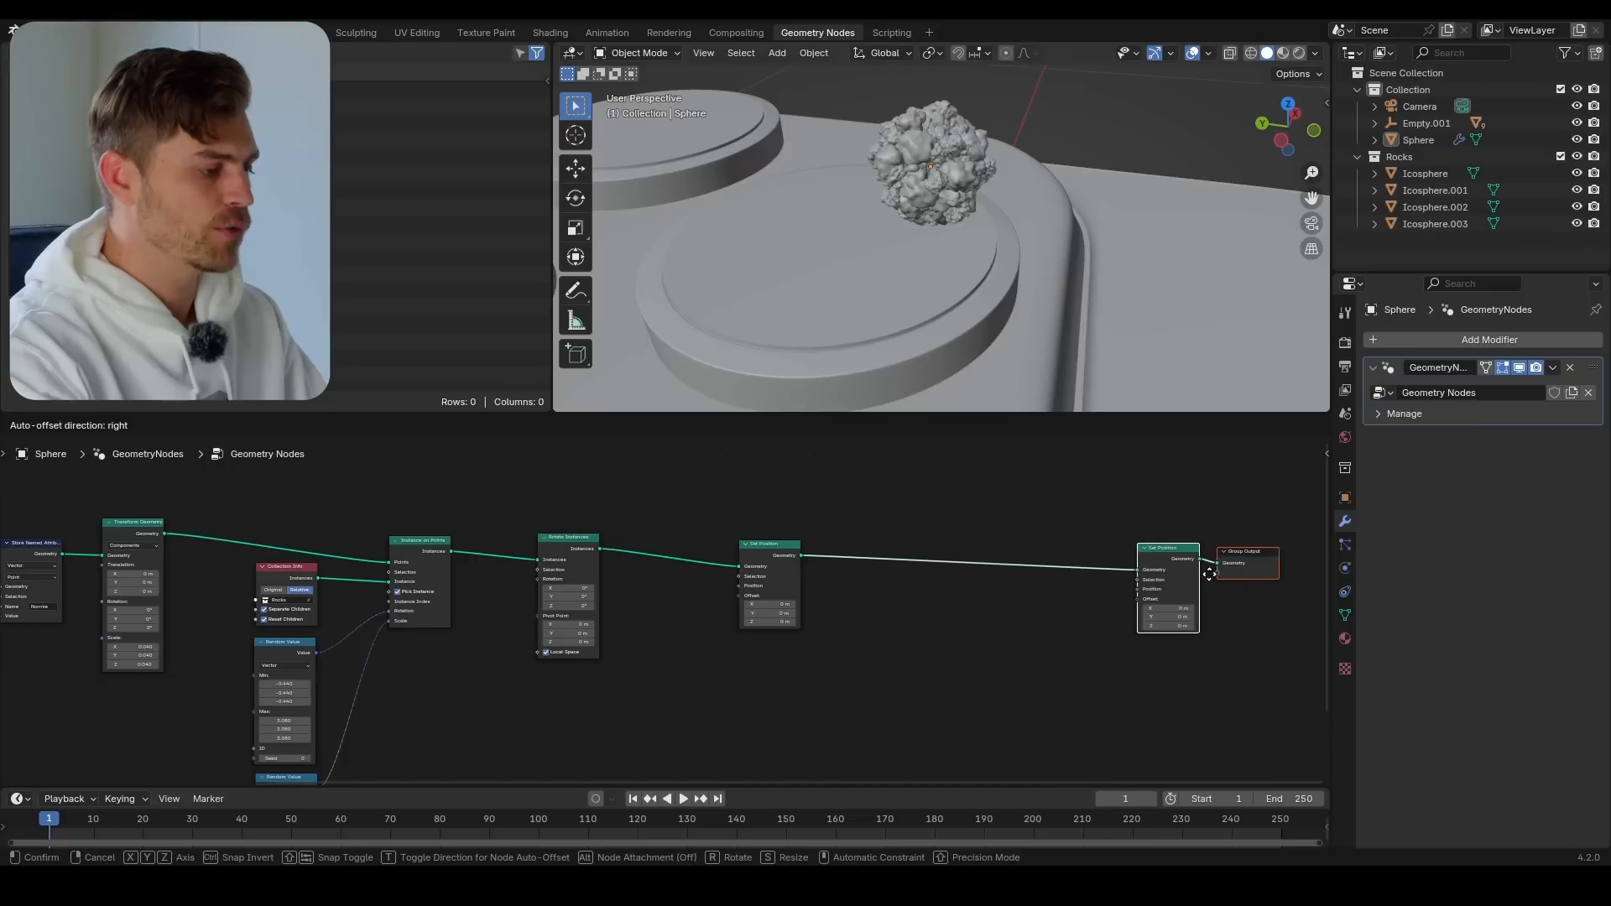
pyautogui.click(1241, 576)
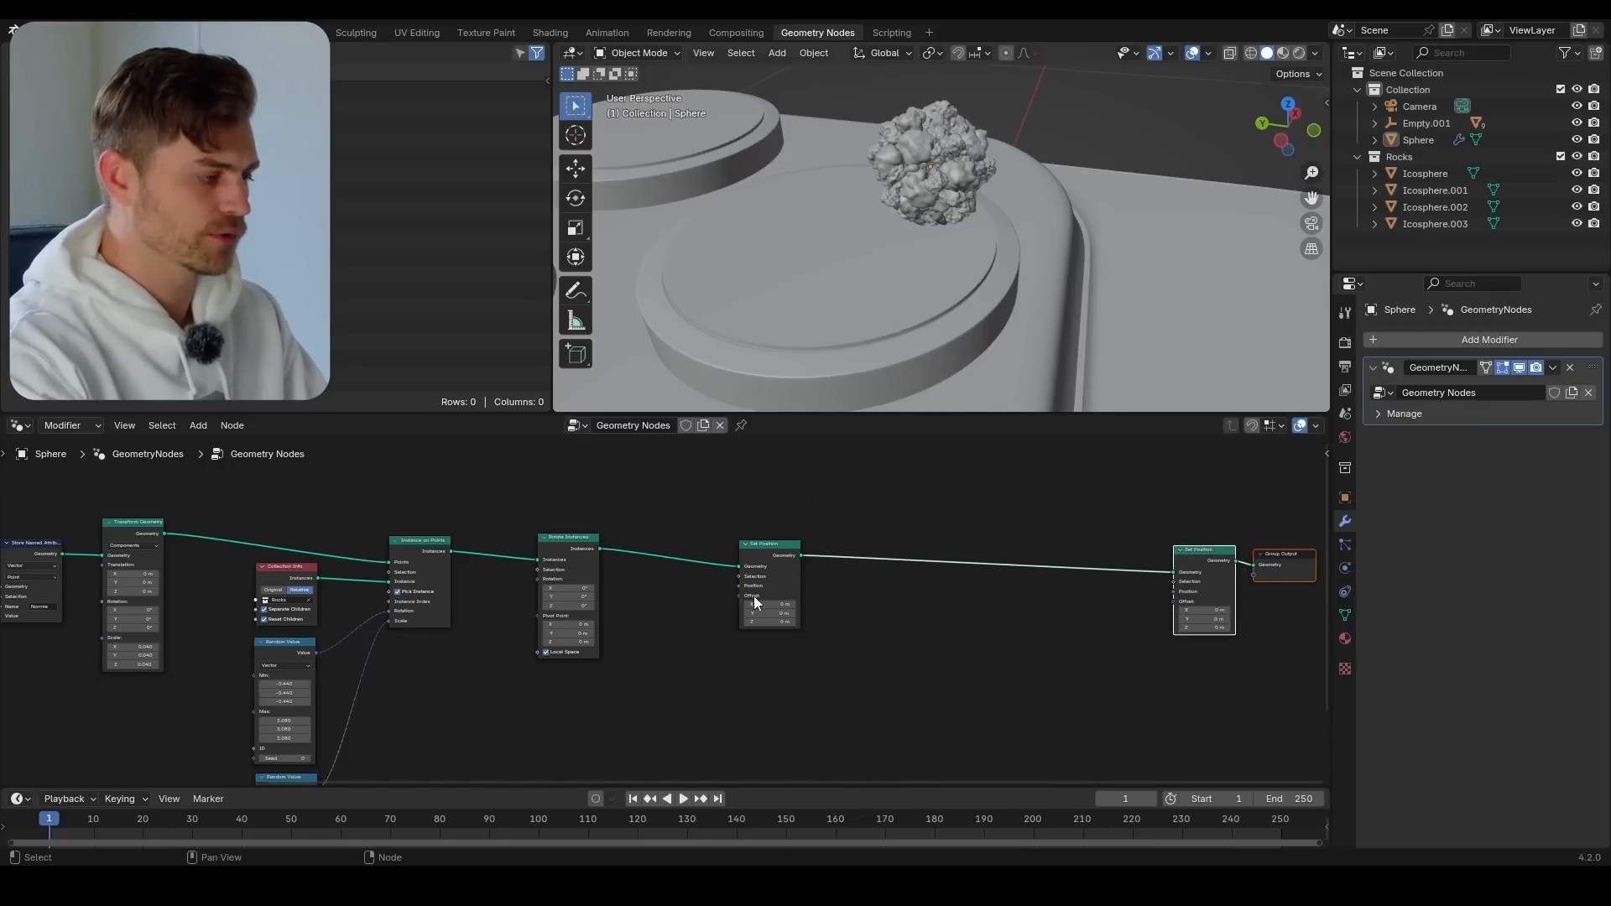
pyautogui.click(787, 545)
pyautogui.hotkey('ctrl', 's')
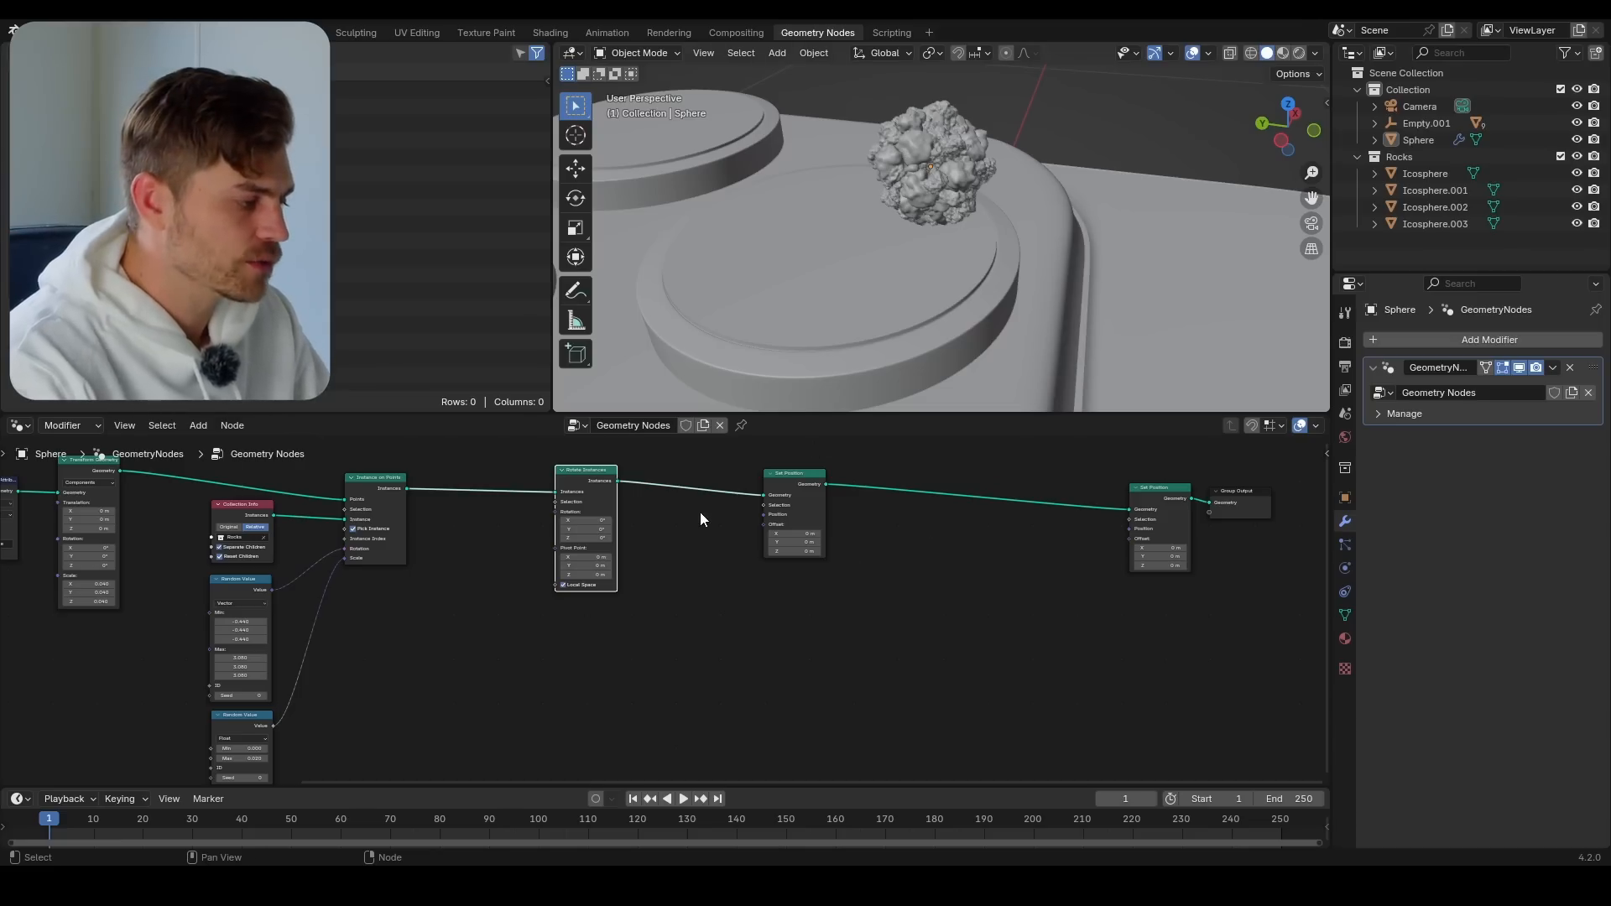
# Add a Noise Texture node below the Rotate Instances node
pyautogui.moveTo(701, 514); pyautogui.dragTo(675, 542, button='middle')
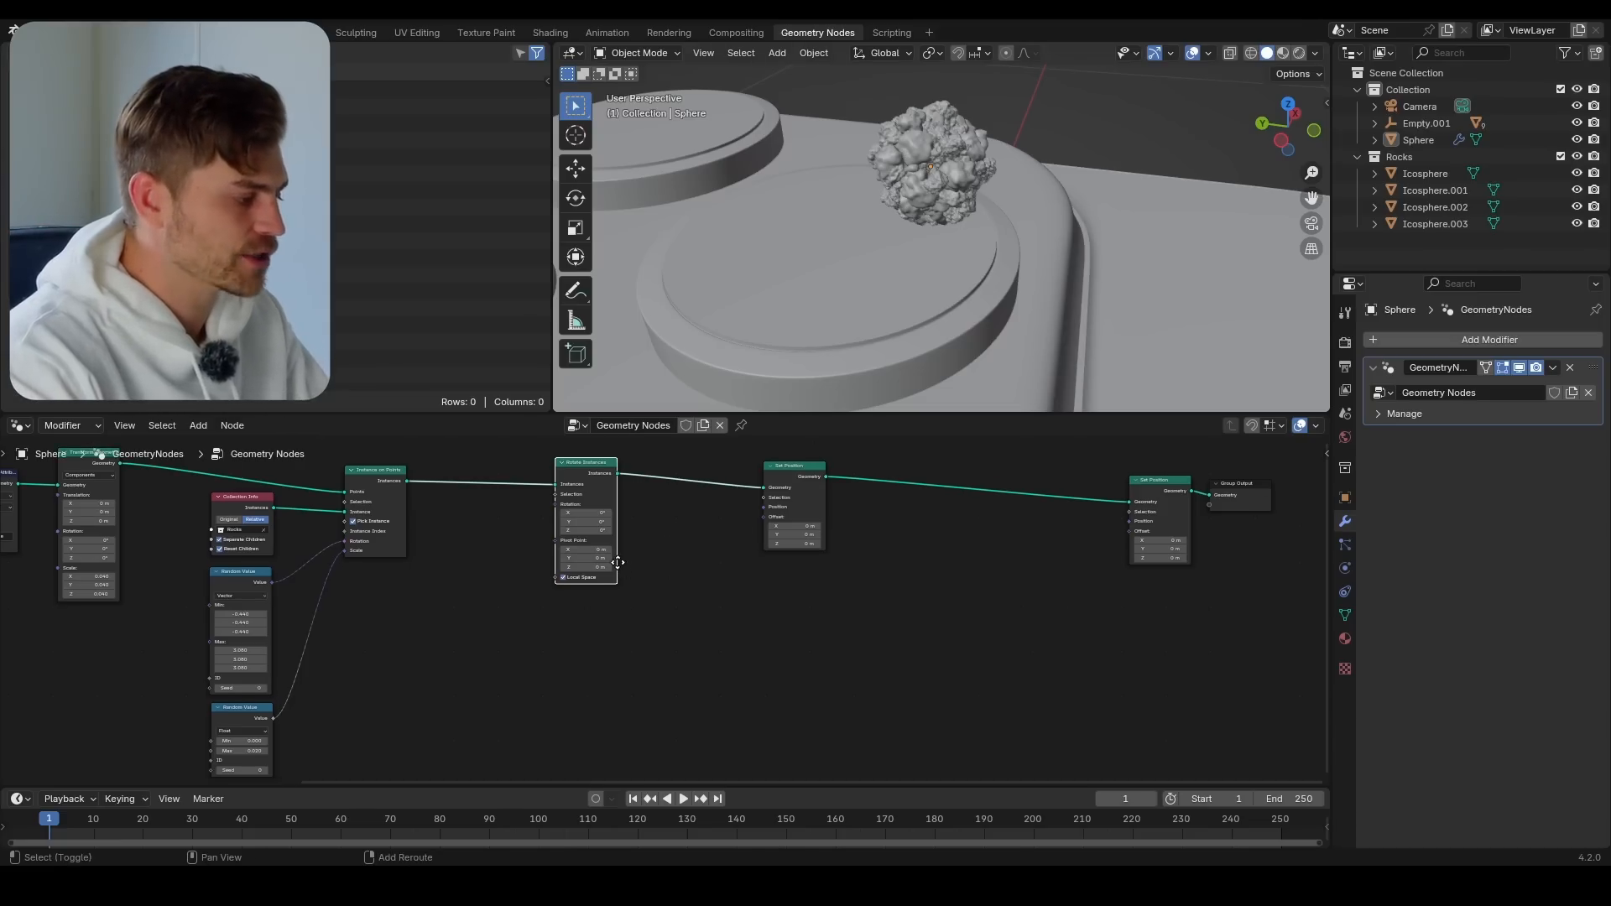
pyautogui.hotkey('shift', 'a')
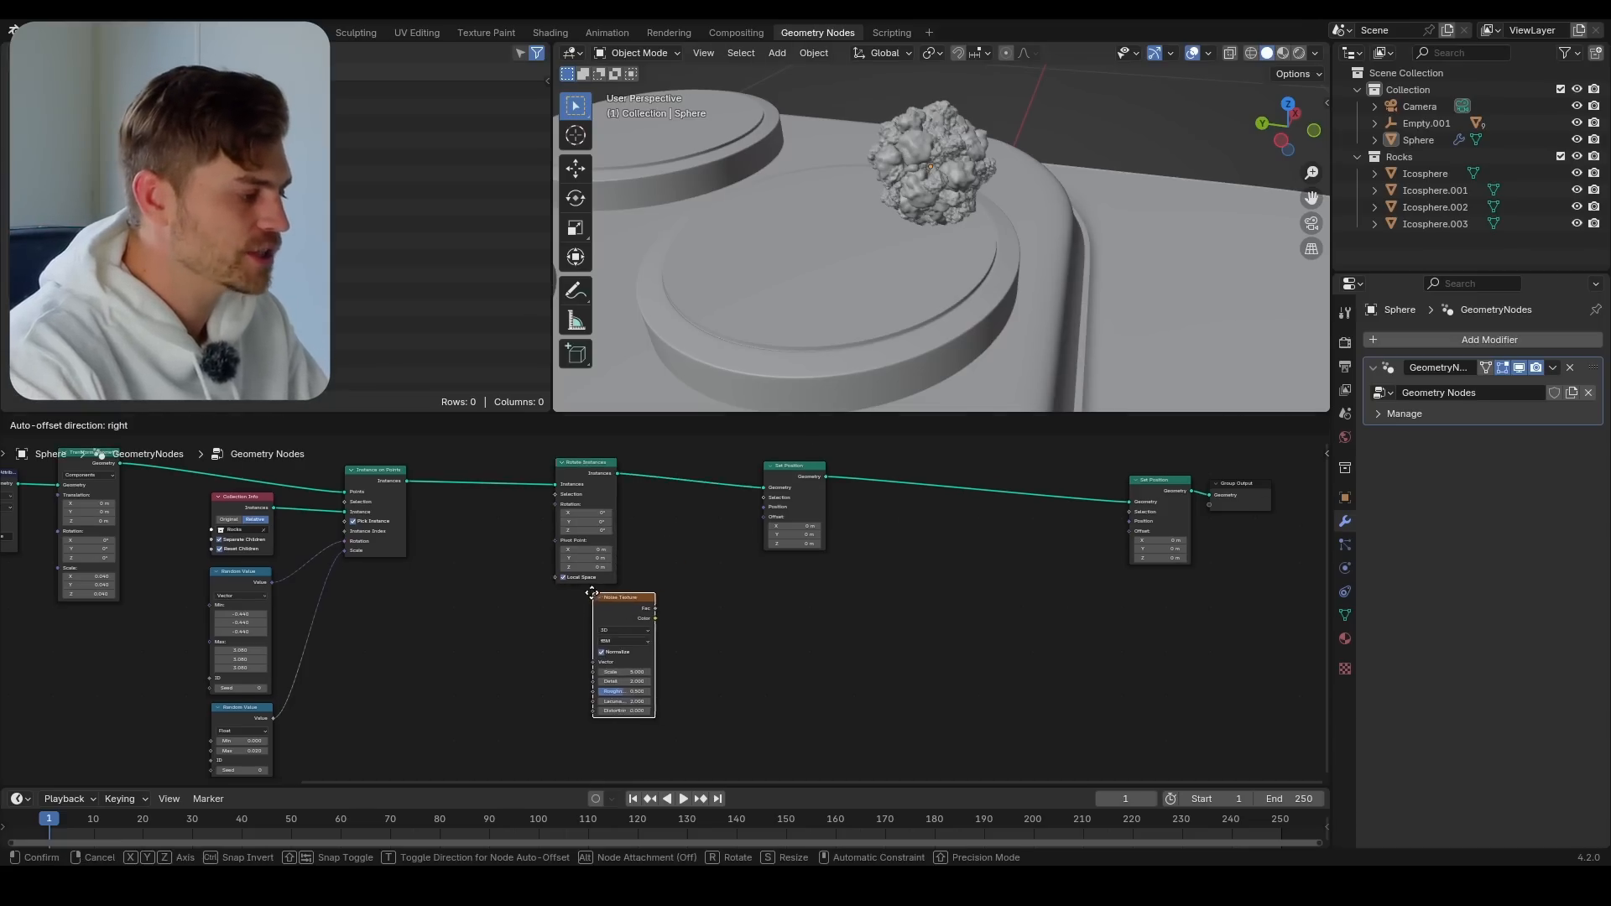
pyautogui.click(557, 597)
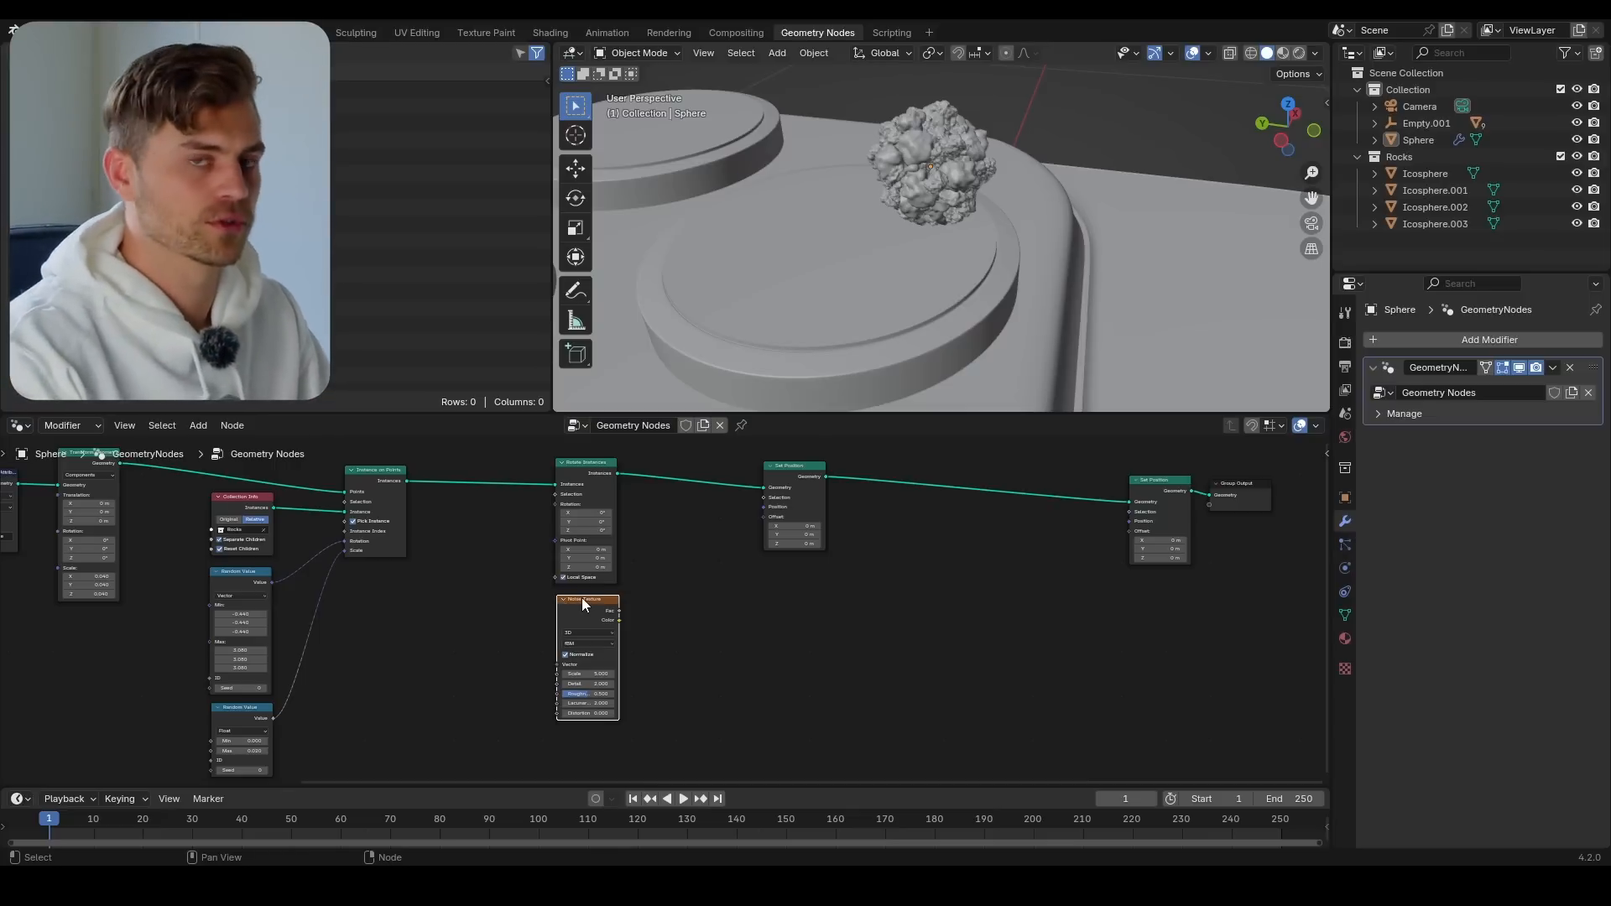
# Add a Vector Math node beside the Noise Texture, set it to Subtract, and enter 0.5 for all three components of its second vector
pyautogui.scroll(2, 625, 531)
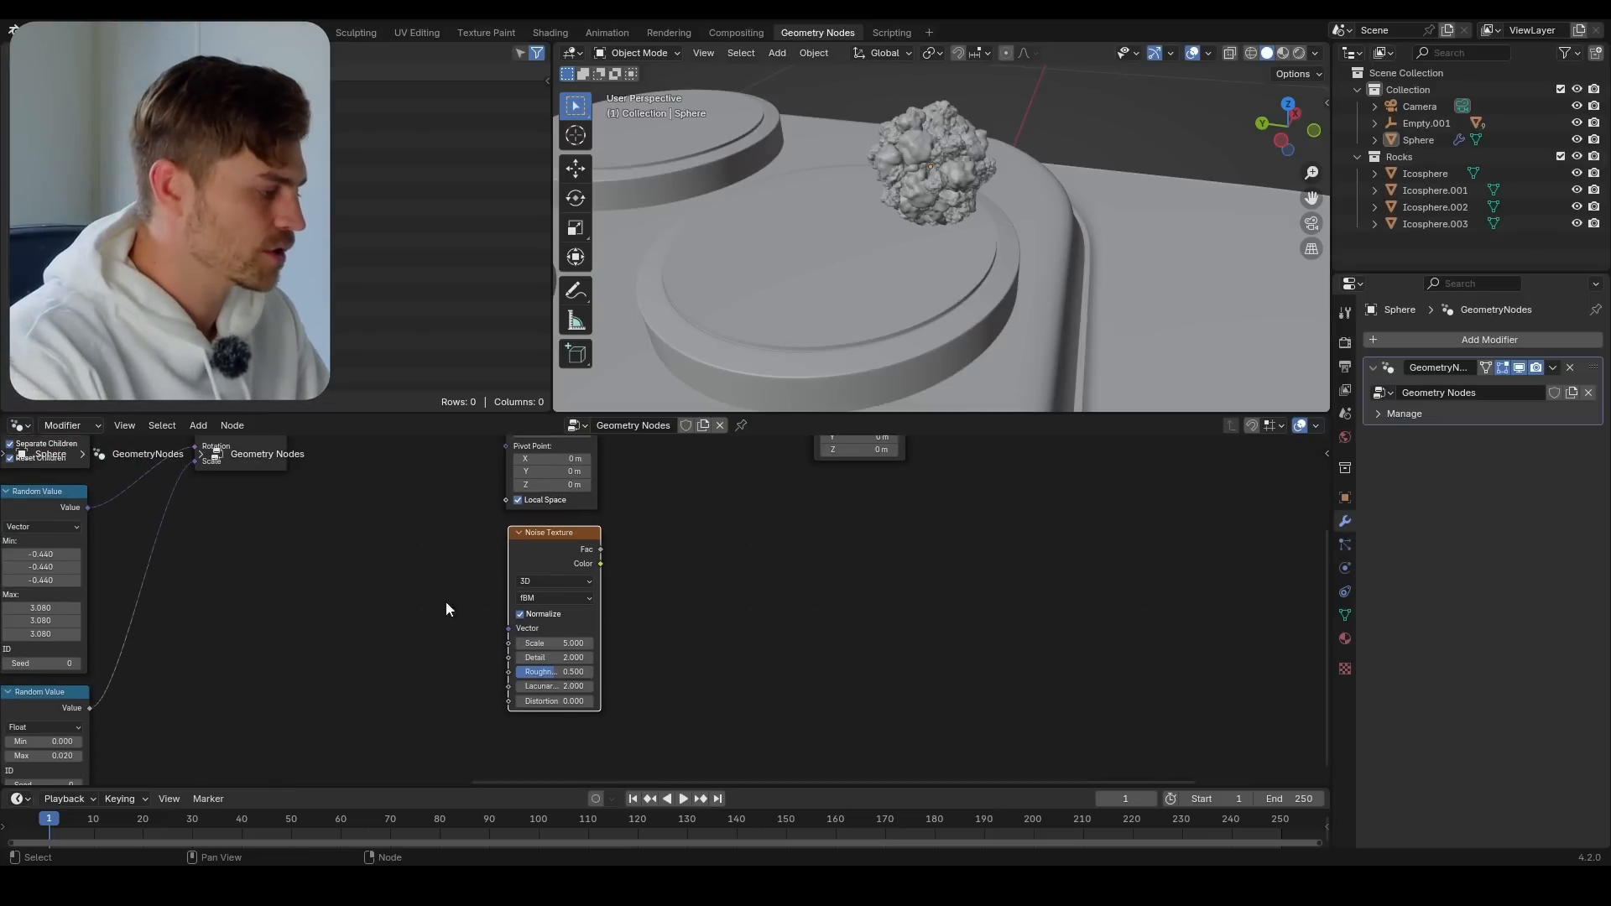
pyautogui.moveTo(741, 632); pyautogui.dragTo(725, 632, button='middle')
pyautogui.hotkey('shift', 'a')
pyautogui.write('vect')
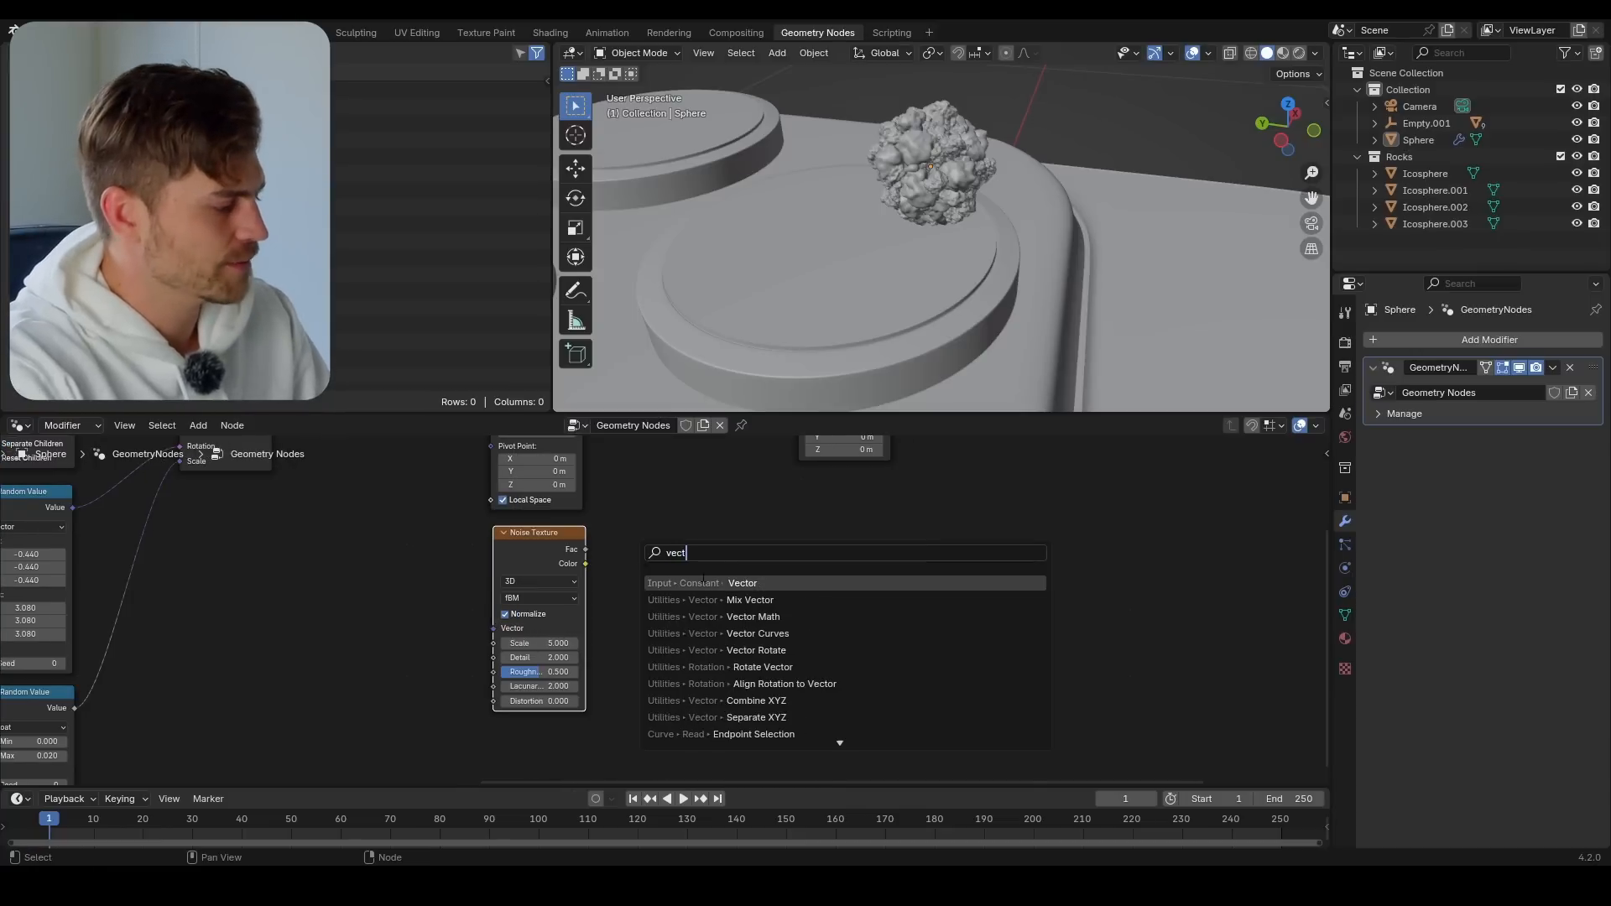
pyautogui.press('Down')
pyautogui.press('Down')
pyautogui.press('Return')
pyautogui.click(697, 540)
pyautogui.click(684, 568)
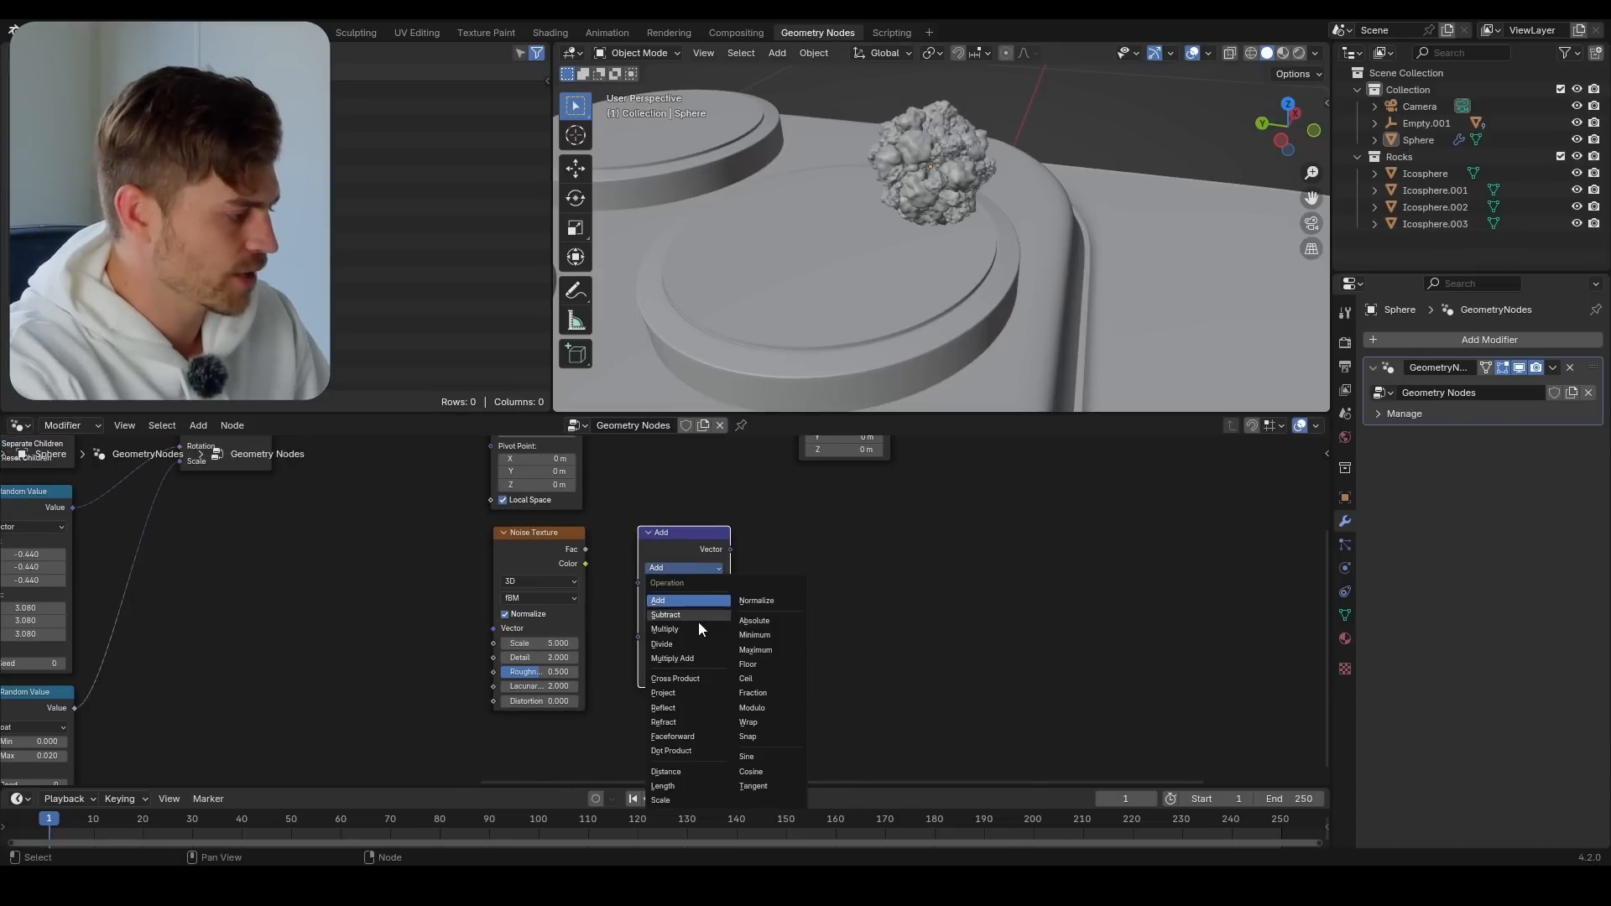
pyautogui.click(698, 622)
pyautogui.click(698, 652)
pyautogui.press('Return')
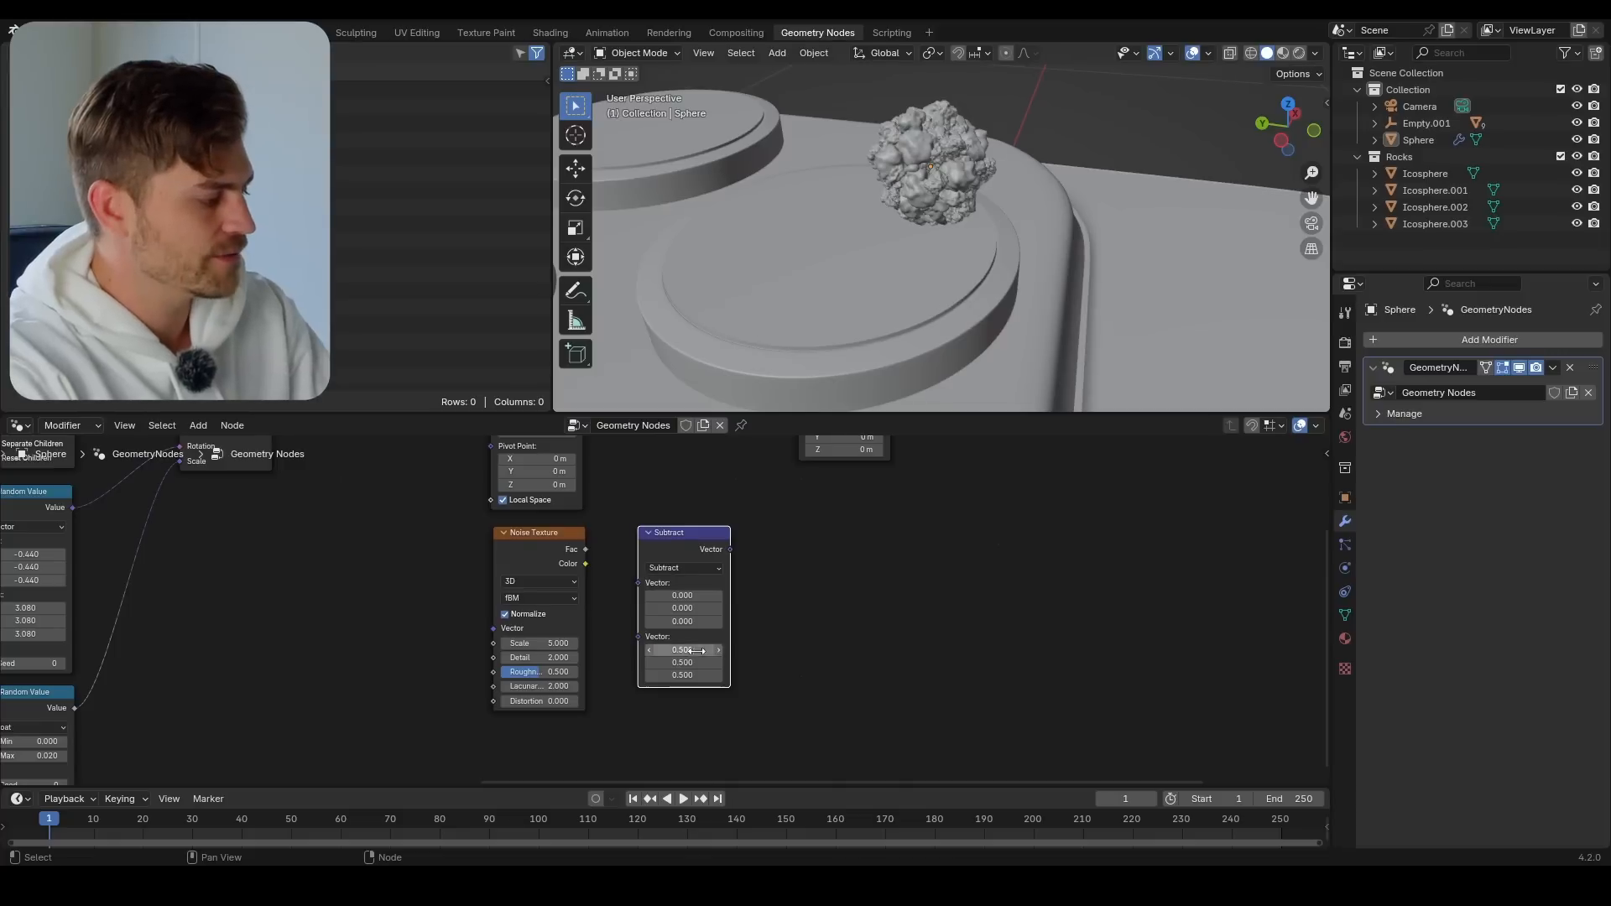
# Link the noise Color to the Subtract node's first vector and its result to the last Set Position's Offset, and inspect the scattered rocks
pyautogui.moveTo(586, 564); pyautogui.dragTo(638, 582)
pyautogui.scroll(-2, 735, 527)
pyautogui.scroll(2, 601, 618)
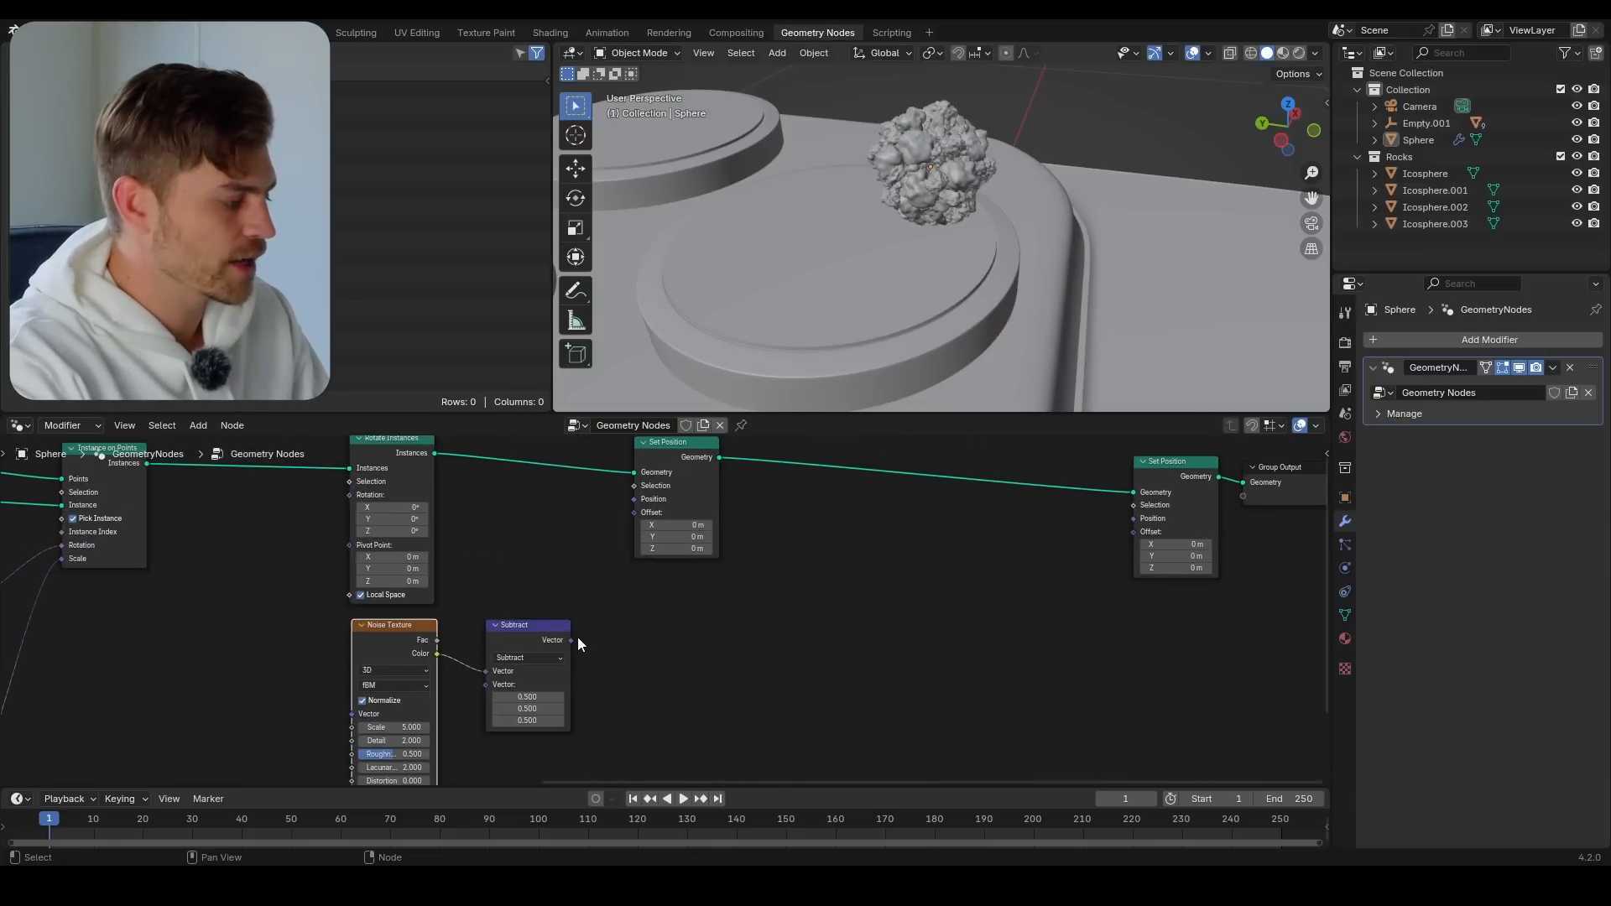
pyautogui.moveTo(572, 640); pyautogui.dragTo(1136, 537)
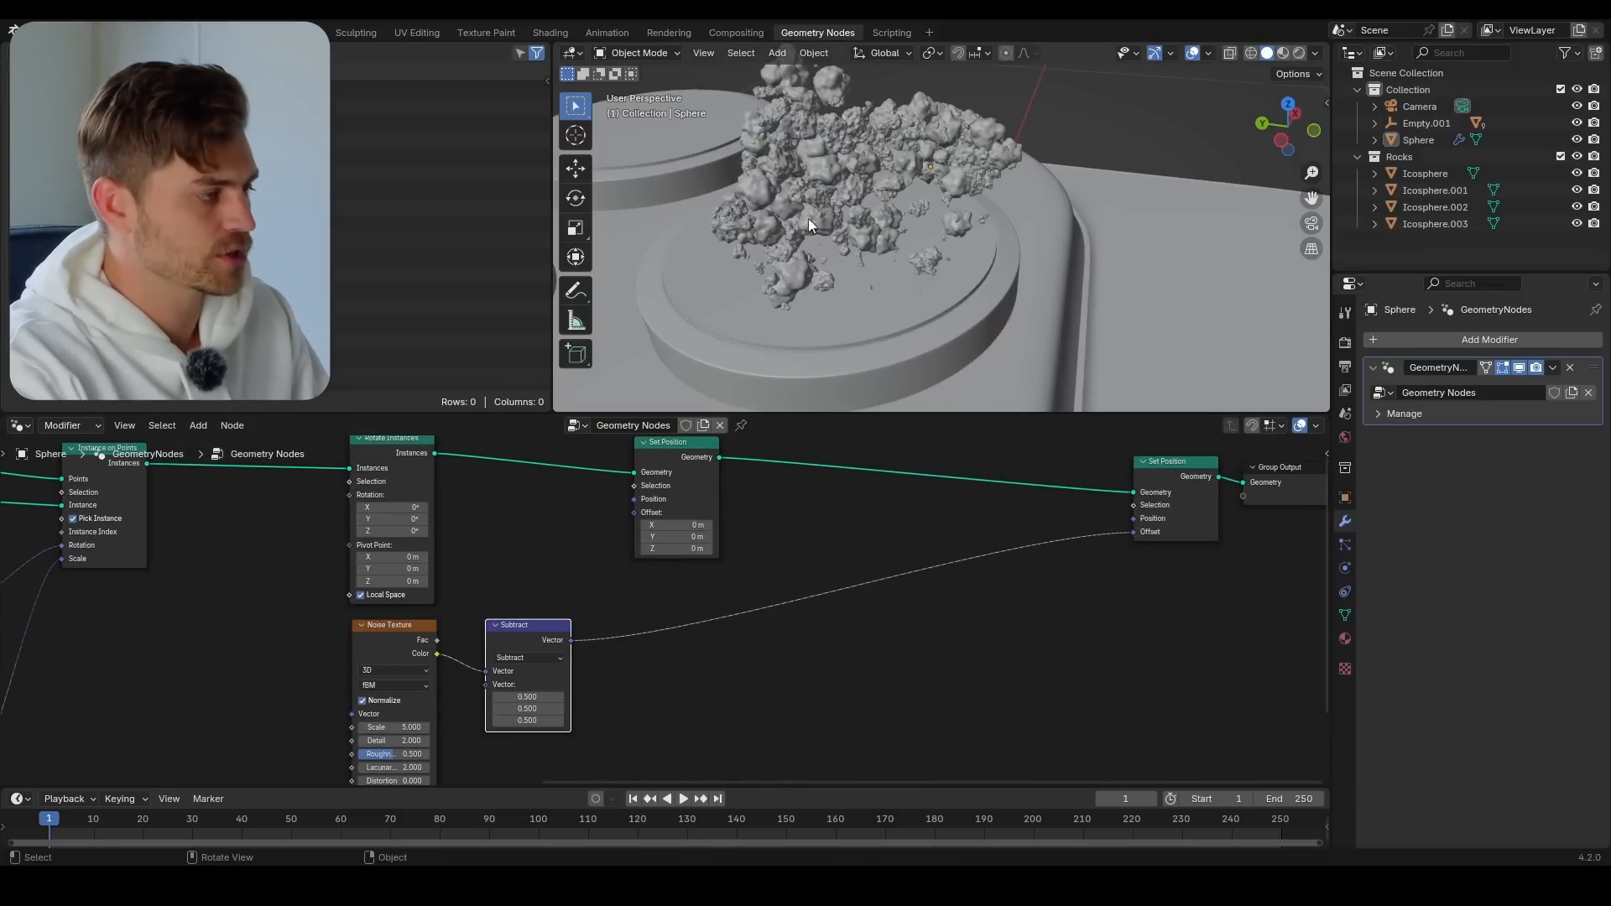
pyautogui.moveTo(809, 218); pyautogui.dragTo(874, 283, button='middle')
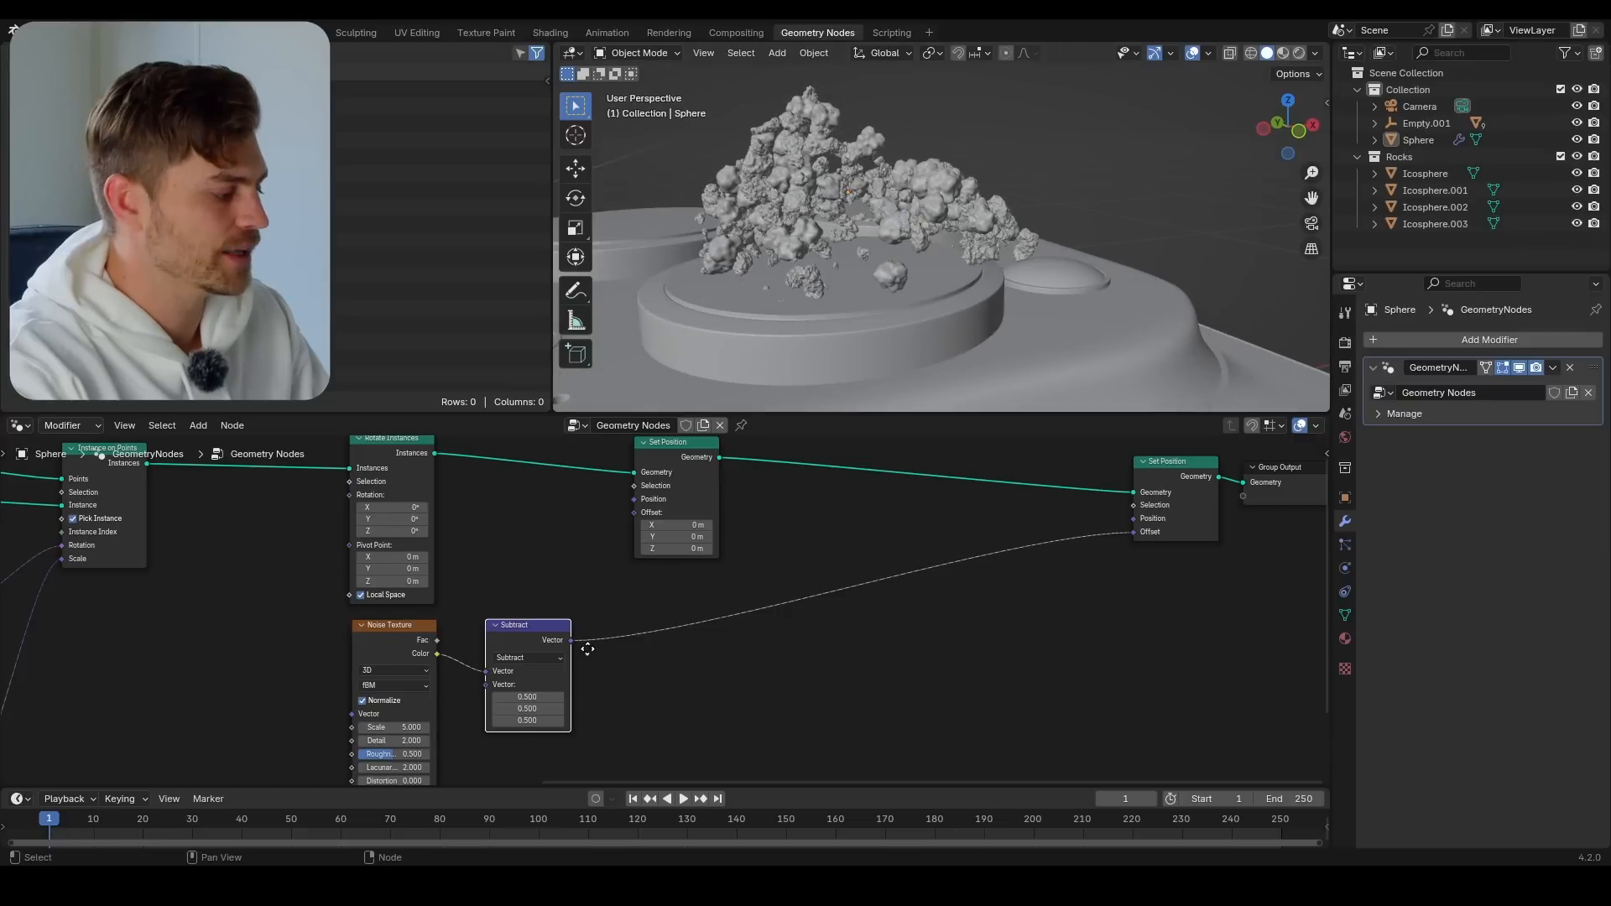
# Try higher Noise Texture scales to preview how the rocks scatter, and undo the last scale change
pyautogui.scroll(2, 482, 743)
pyautogui.moveTo(397, 720); pyautogui.dragTo(792, 720)
pyautogui.moveTo(813, 313); pyautogui.dragTo(1041, 243, button='middle')
pyautogui.keyDown('shift'); pyautogui.moveTo(361, 717); pyautogui.dragTo(482, 717); pyautogui.keyUp('shift')
pyautogui.hotkey('ctrl', 'z')
pyautogui.scroll(-4, 938, 263)
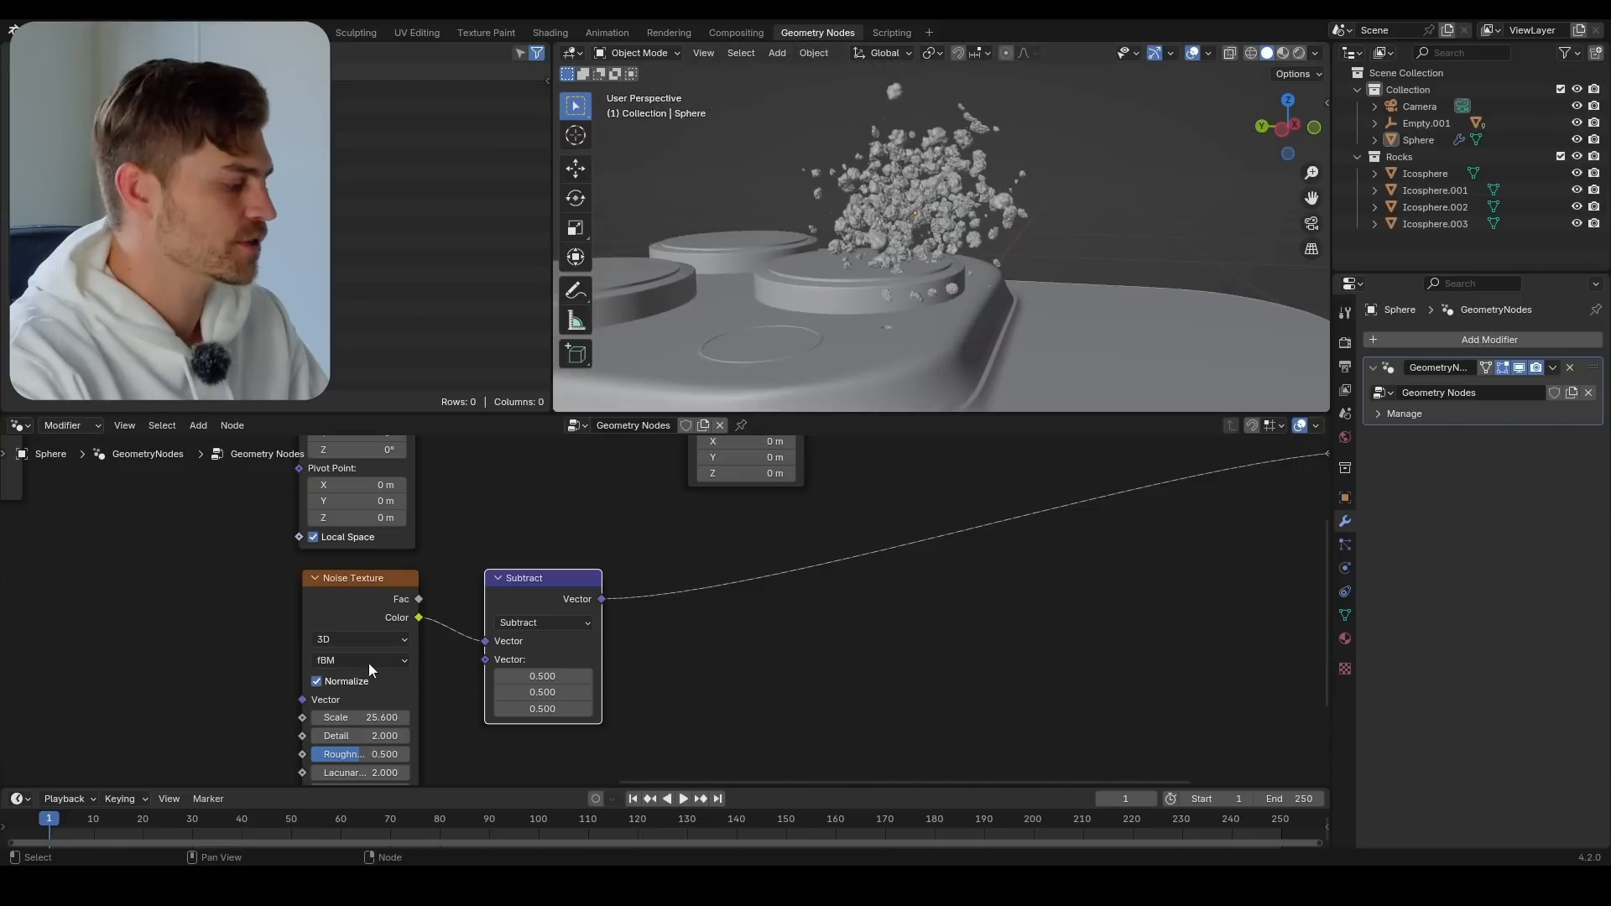
# Set the Noise Texture's scale to 20 and inspect the scattered rocks above the phone camera
pyautogui.click(379, 718)
pyautogui.write('20')
pyautogui.press('Return')
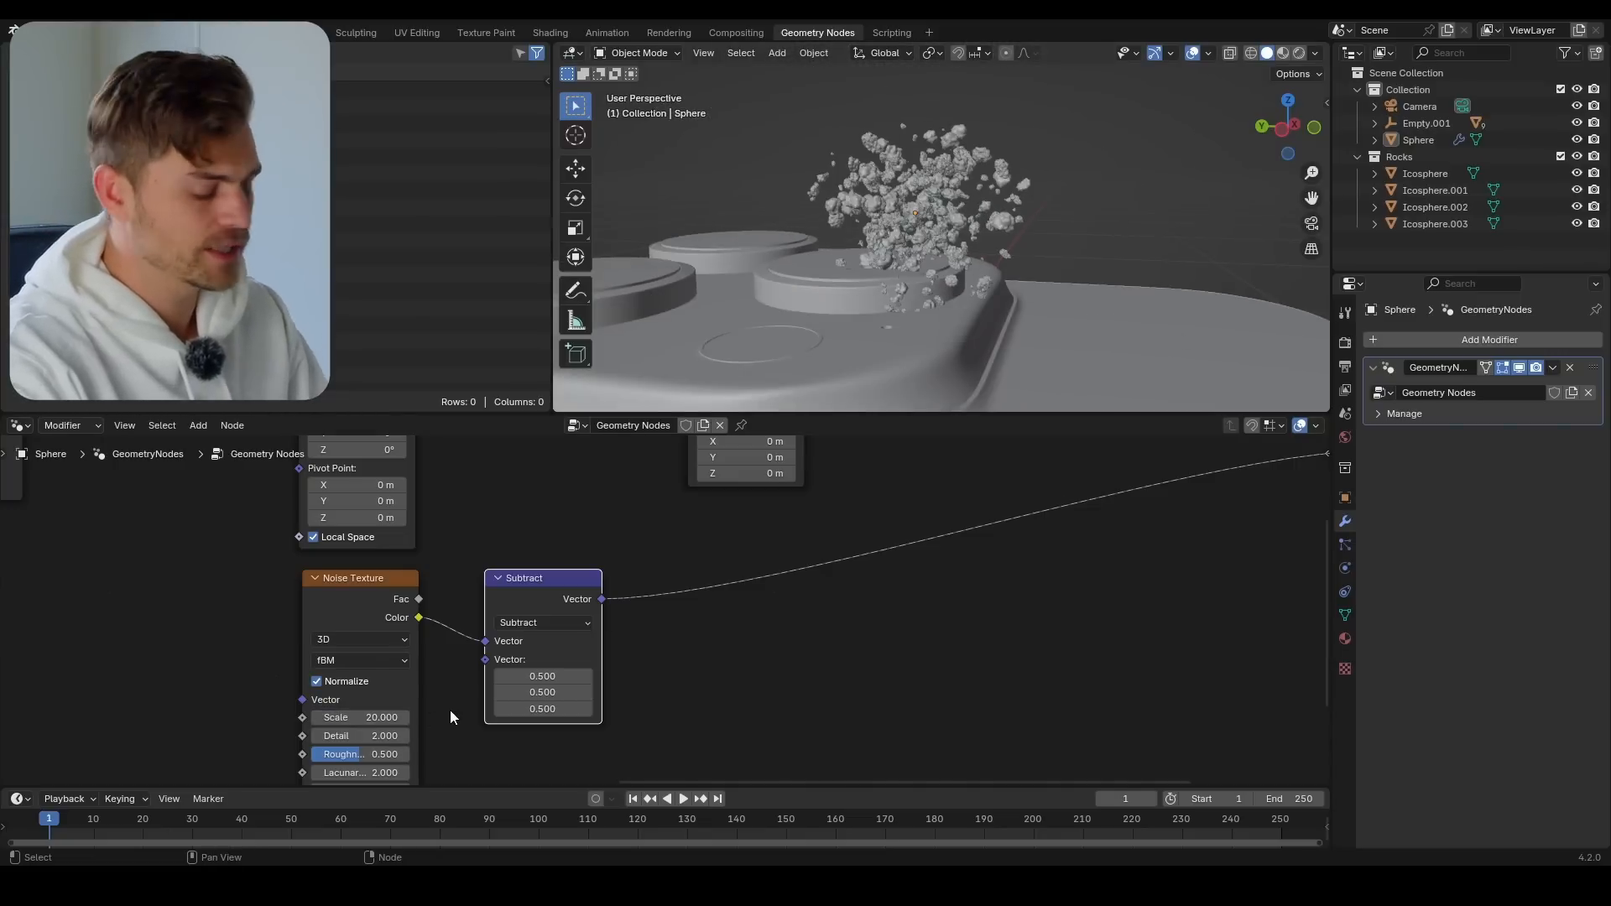
pyautogui.moveTo(948, 257); pyautogui.dragTo(978, 254, button='middle')
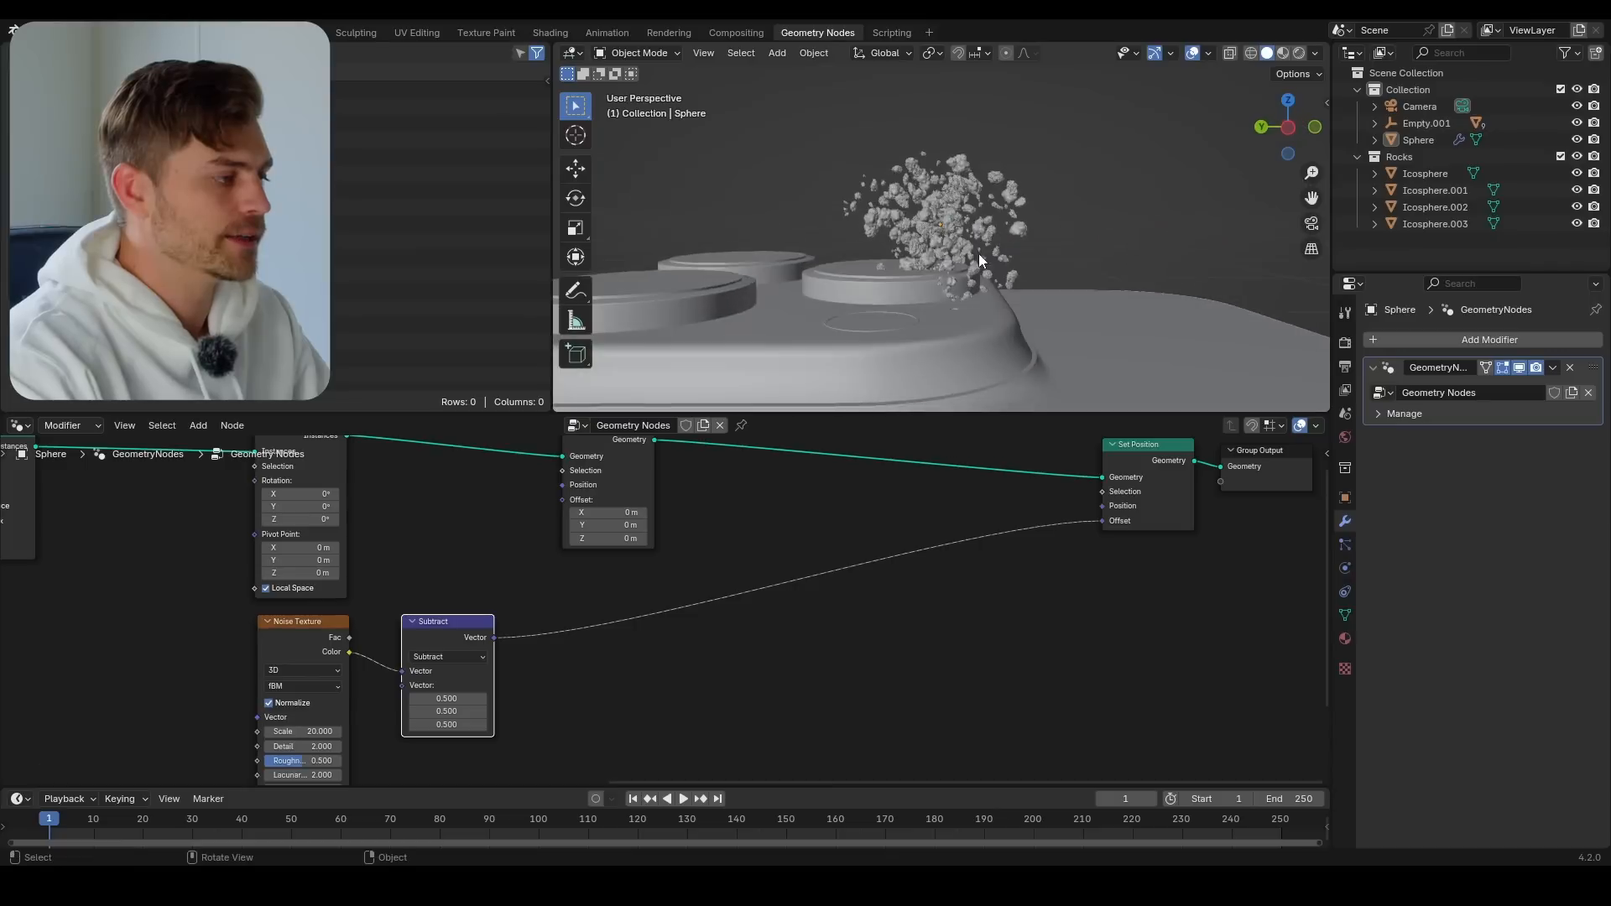
pyautogui.scroll(3, 976, 255)
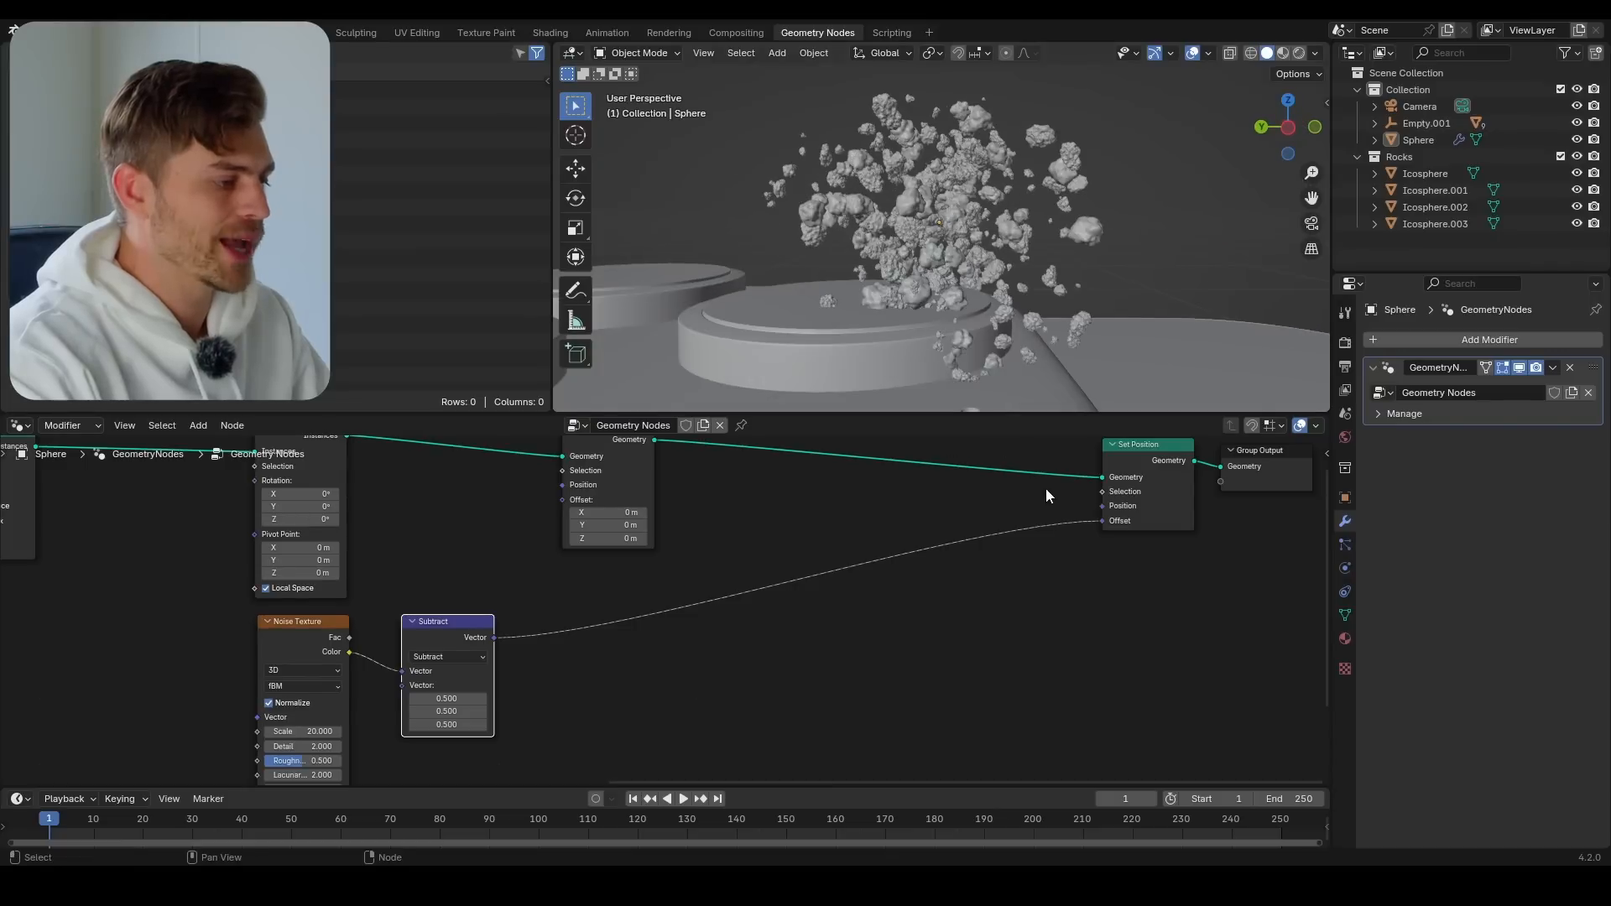
pyautogui.moveTo(1047, 490); pyautogui.dragTo(987, 515, button='middle')
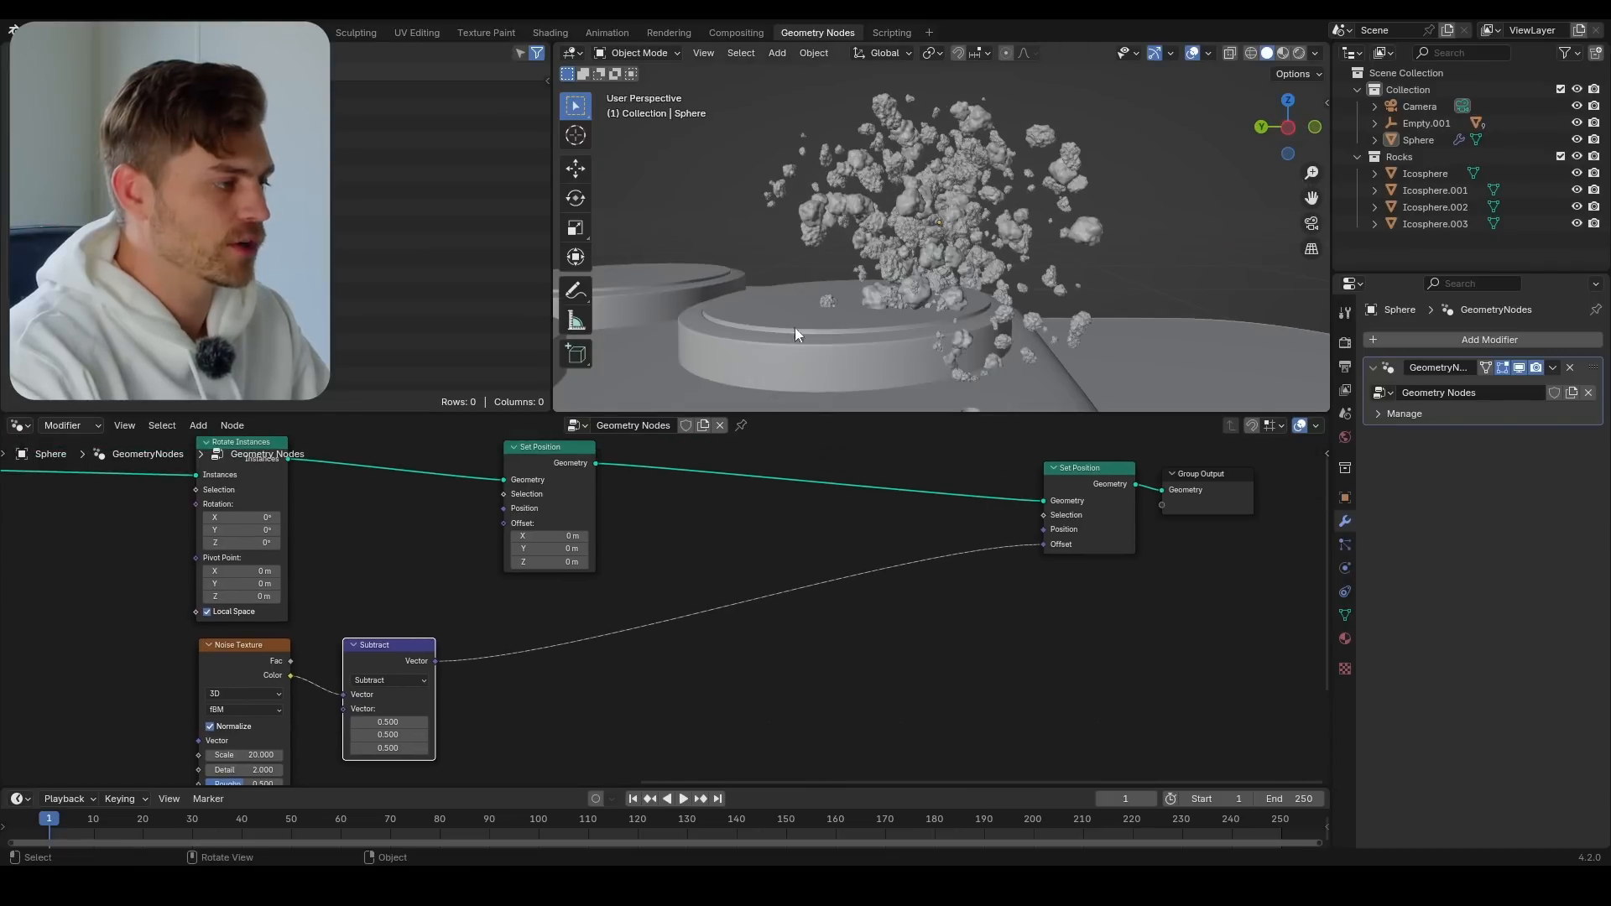
pyautogui.moveTo(796, 334); pyautogui.dragTo(964, 280, button='middle')
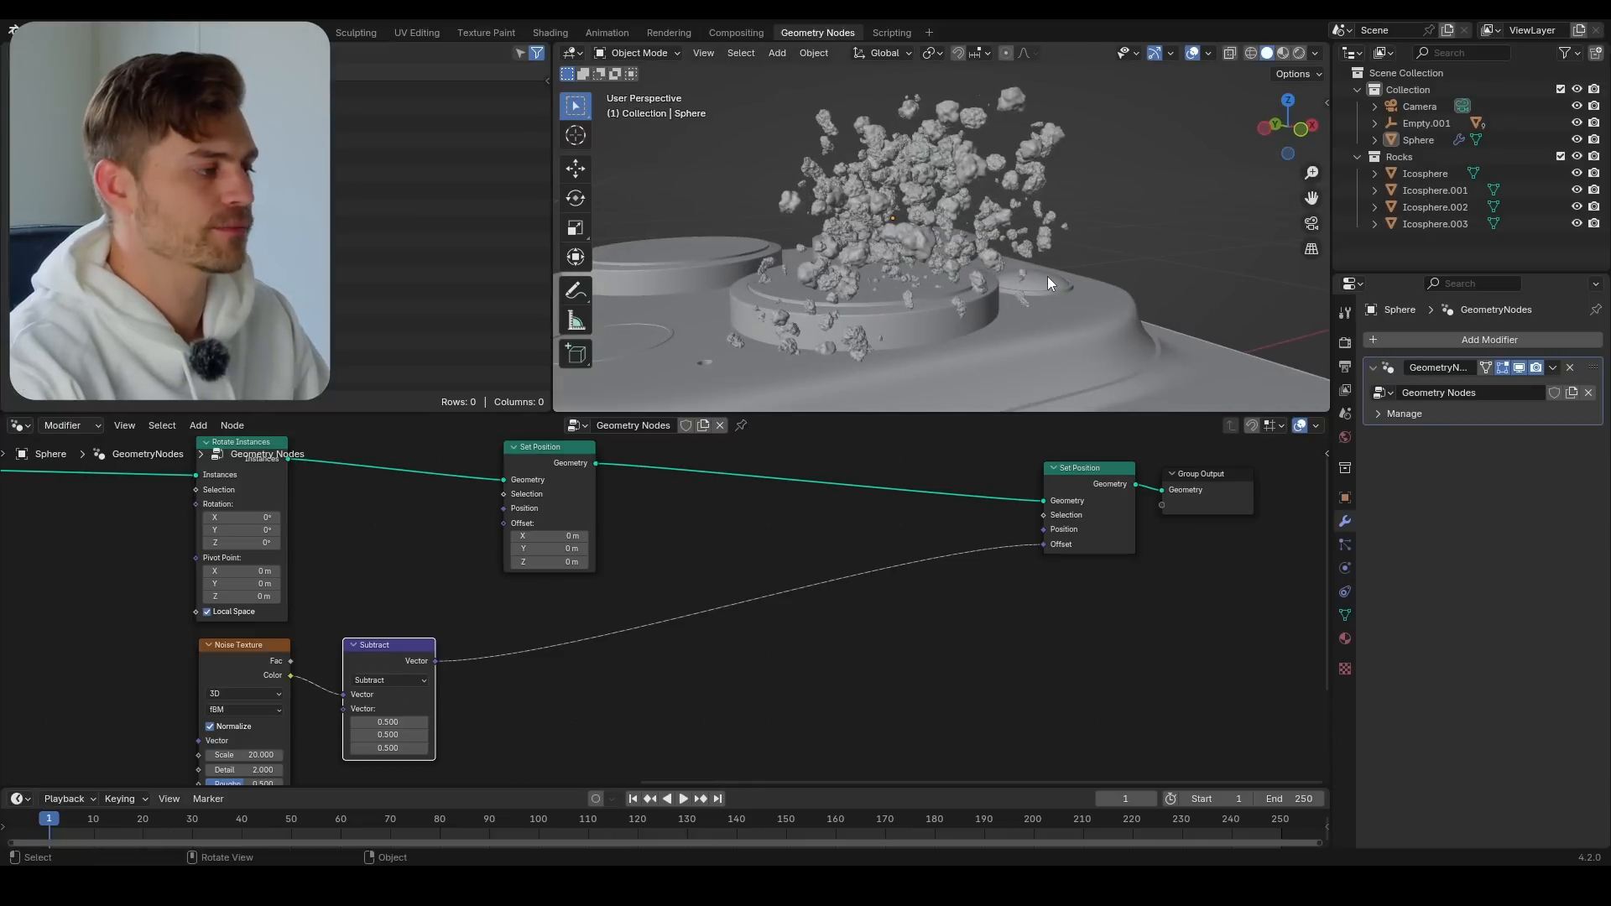
# Set the Noise Texture's scale to 0 and gradually raise it to preview the rocks breaking apart
pyautogui.moveTo(497, 597); pyautogui.dragTo(515, 523, button='middle')
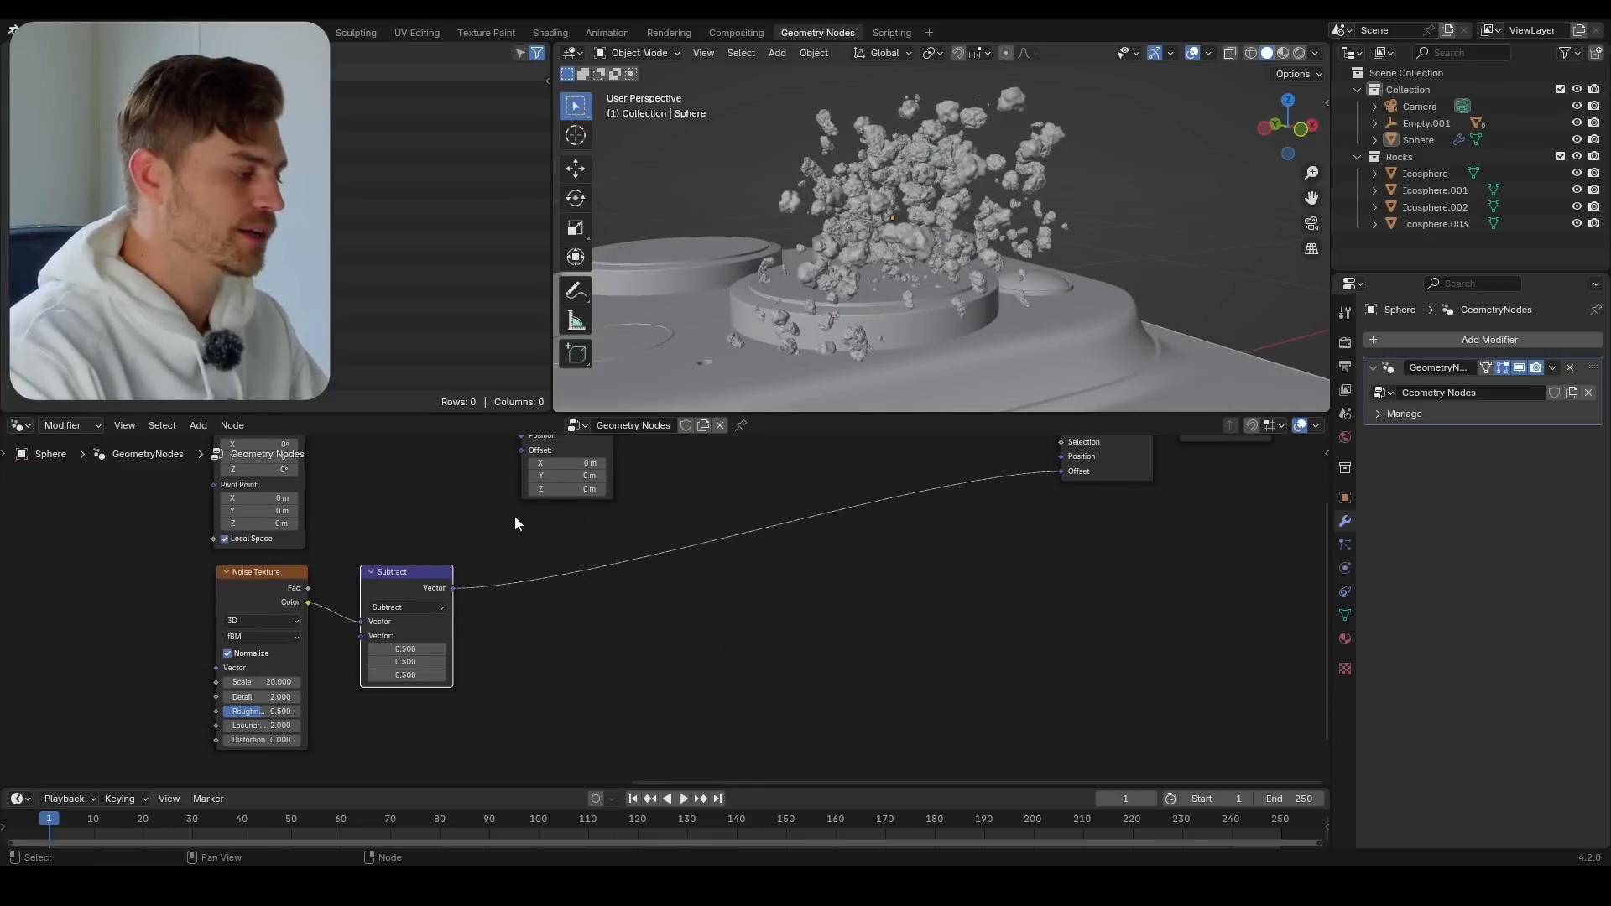
pyautogui.scroll(-2, 557, 567)
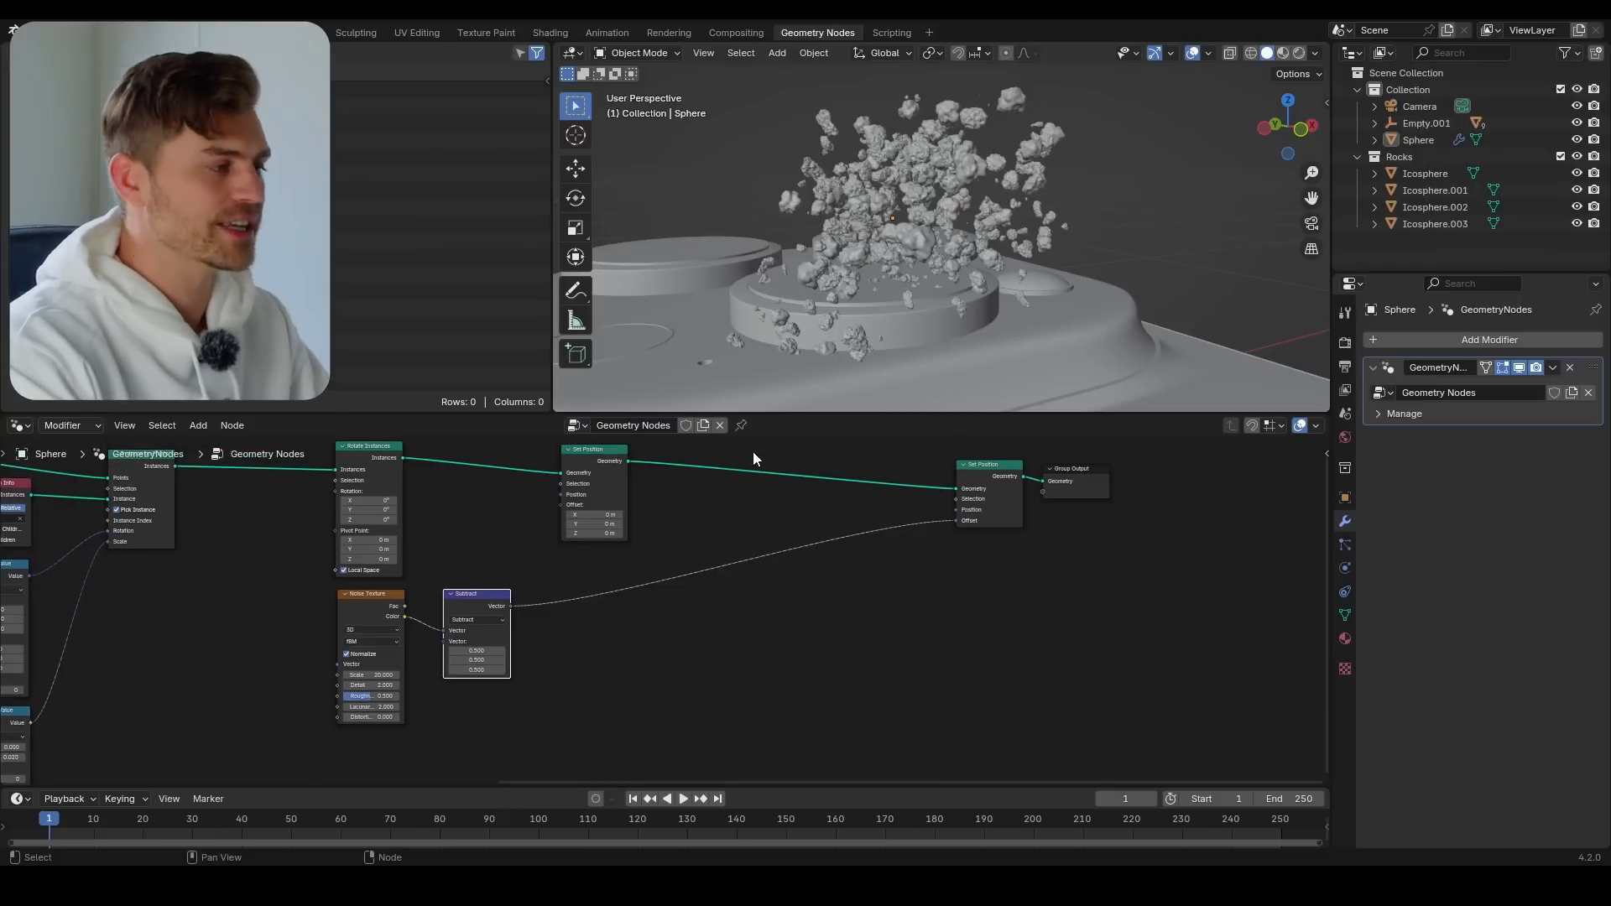
pyautogui.scroll(1, 462, 668)
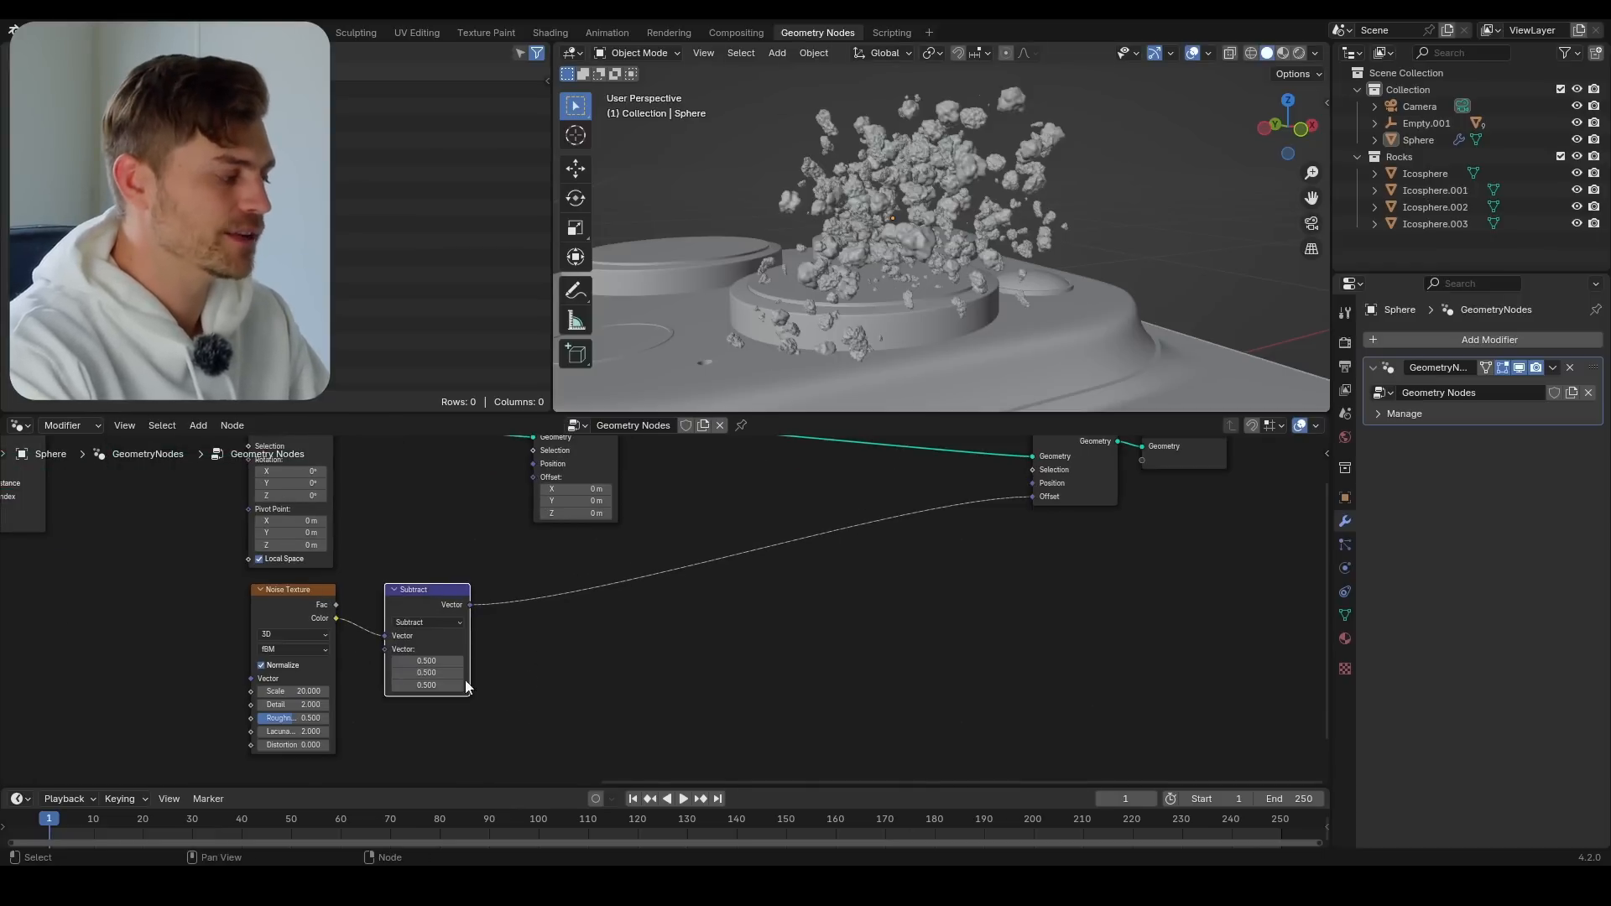
pyautogui.doubleClick(300, 692)
pyautogui.write('0')
pyautogui.press('Return')
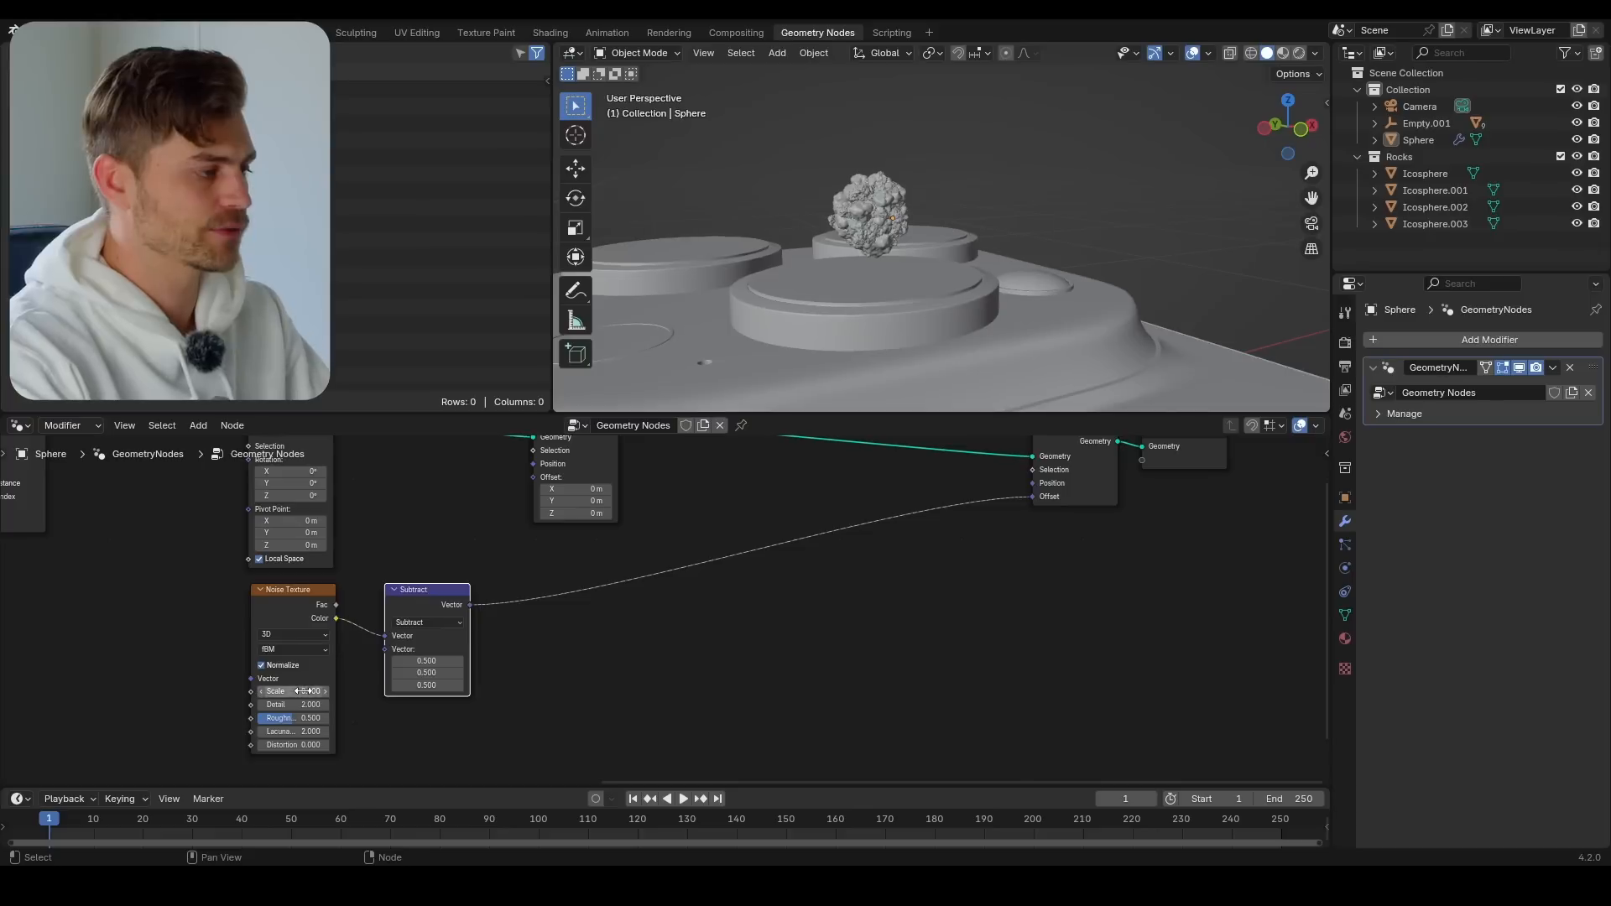
pyautogui.moveTo(303, 696); pyautogui.dragTo(394, 696)
# Set the Noise Texture's scale back to 20 and save the file
pyautogui.doubleClick(305, 690)
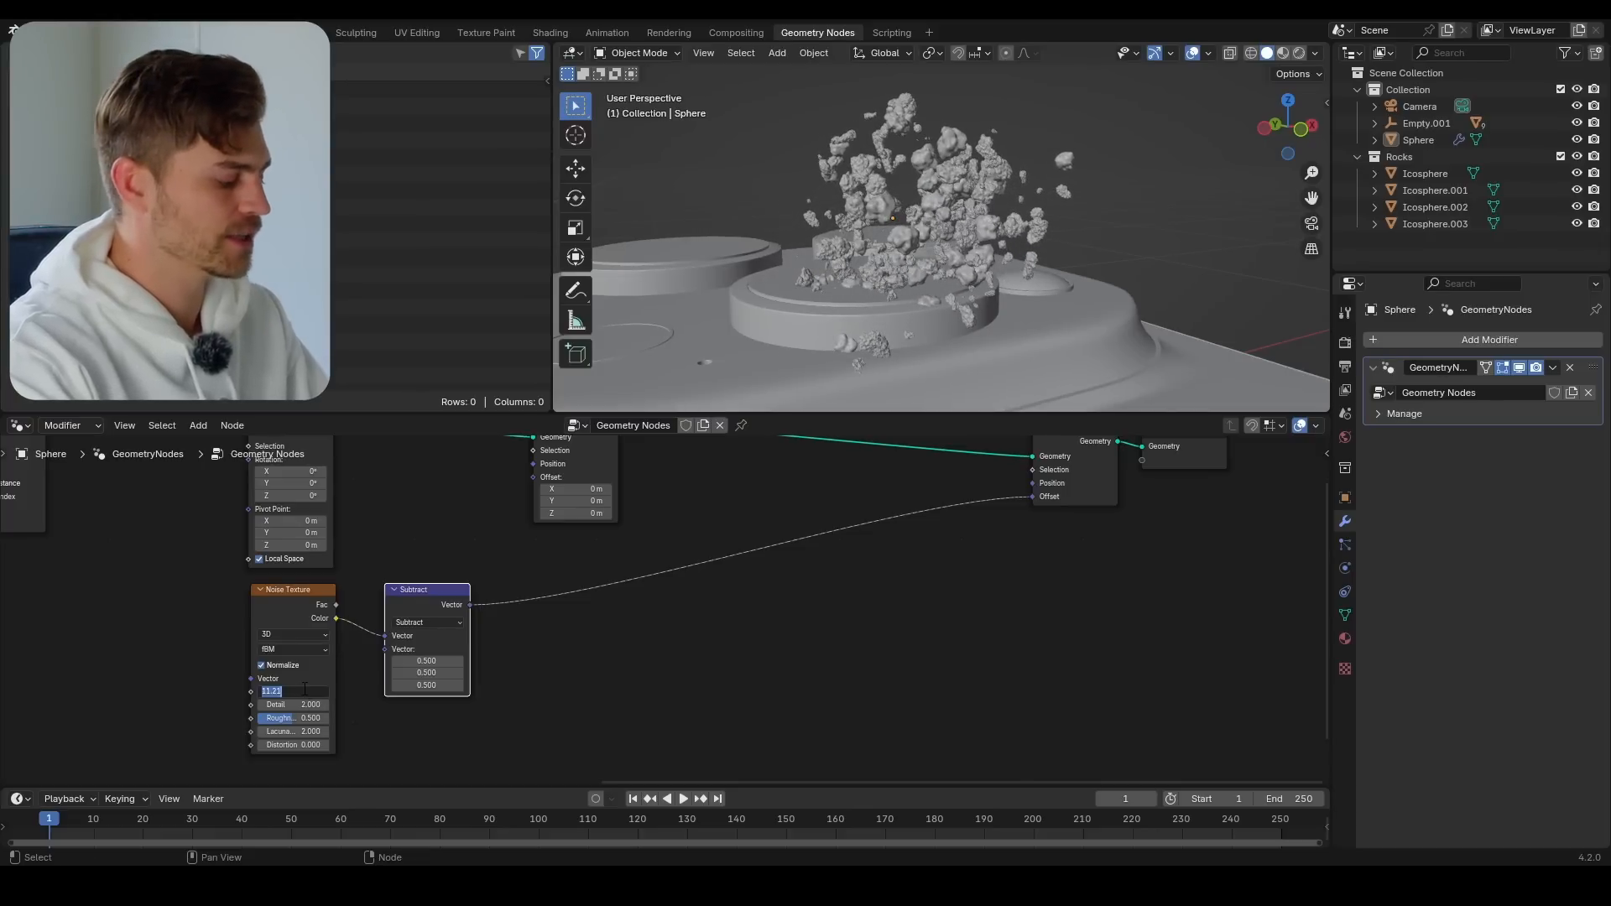
pyautogui.press('Return')
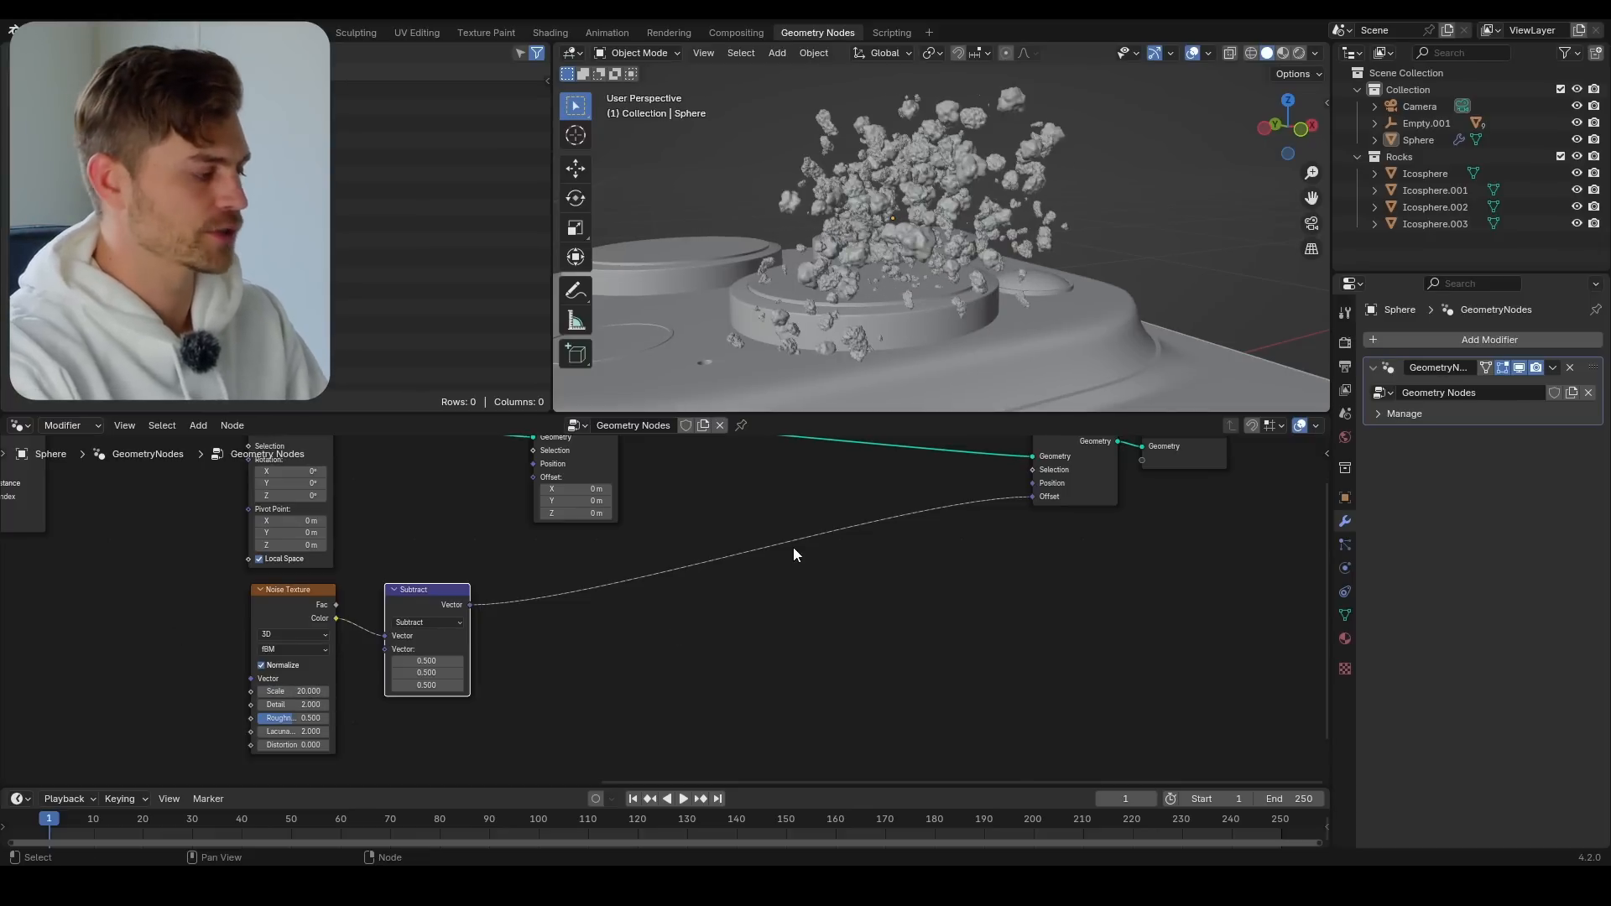
pyautogui.hotkey('ctrl', 's')
# Add a Named Attribute node below the Noise Texture that feeds the last Set Position
pyautogui.scroll(-2, 545, 630)
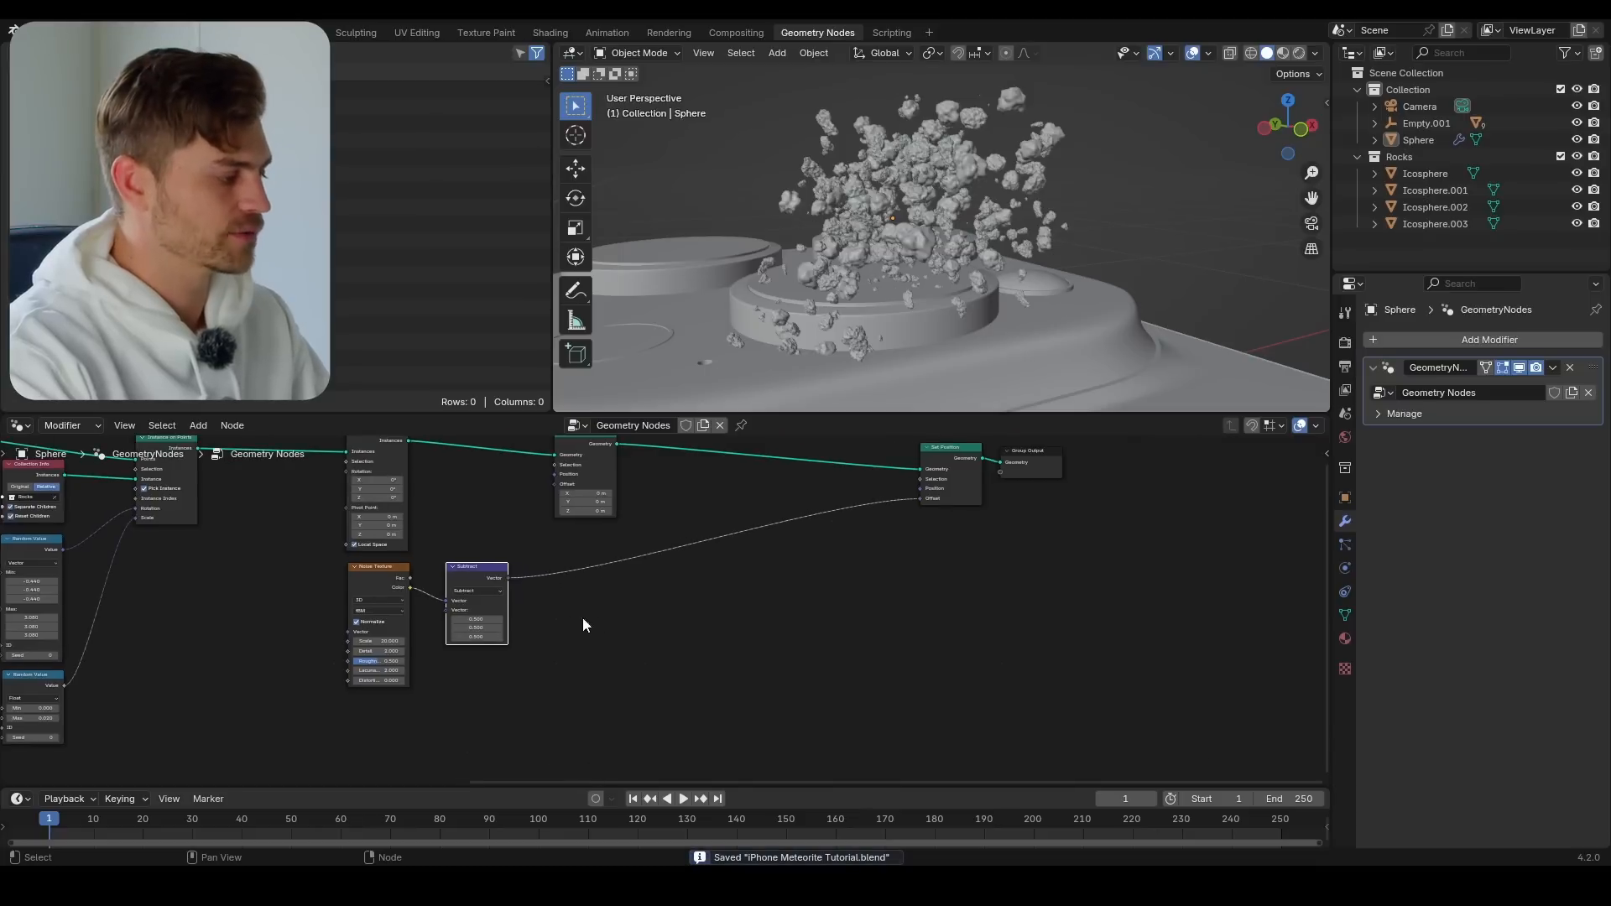
pyautogui.moveTo(268, 536); pyautogui.dragTo(602, 611, button='middle')
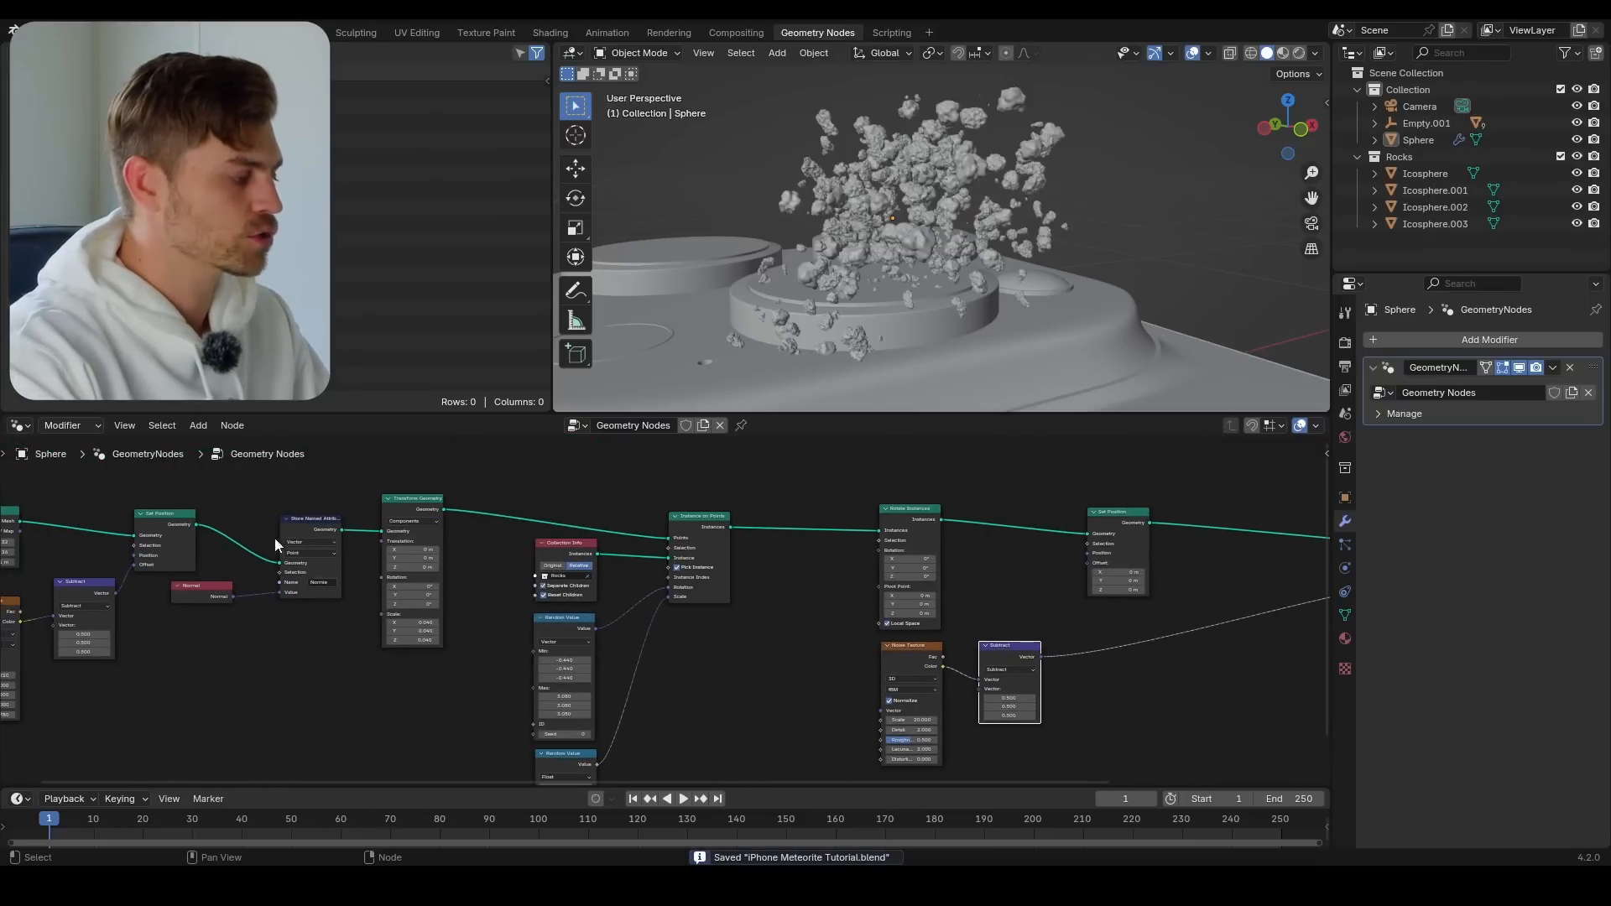
pyautogui.moveTo(1045, 700); pyautogui.dragTo(799, 623, button='middle')
pyautogui.moveTo(920, 650); pyautogui.dragTo(736, 618, button='middle')
pyautogui.scroll(1, 724, 615)
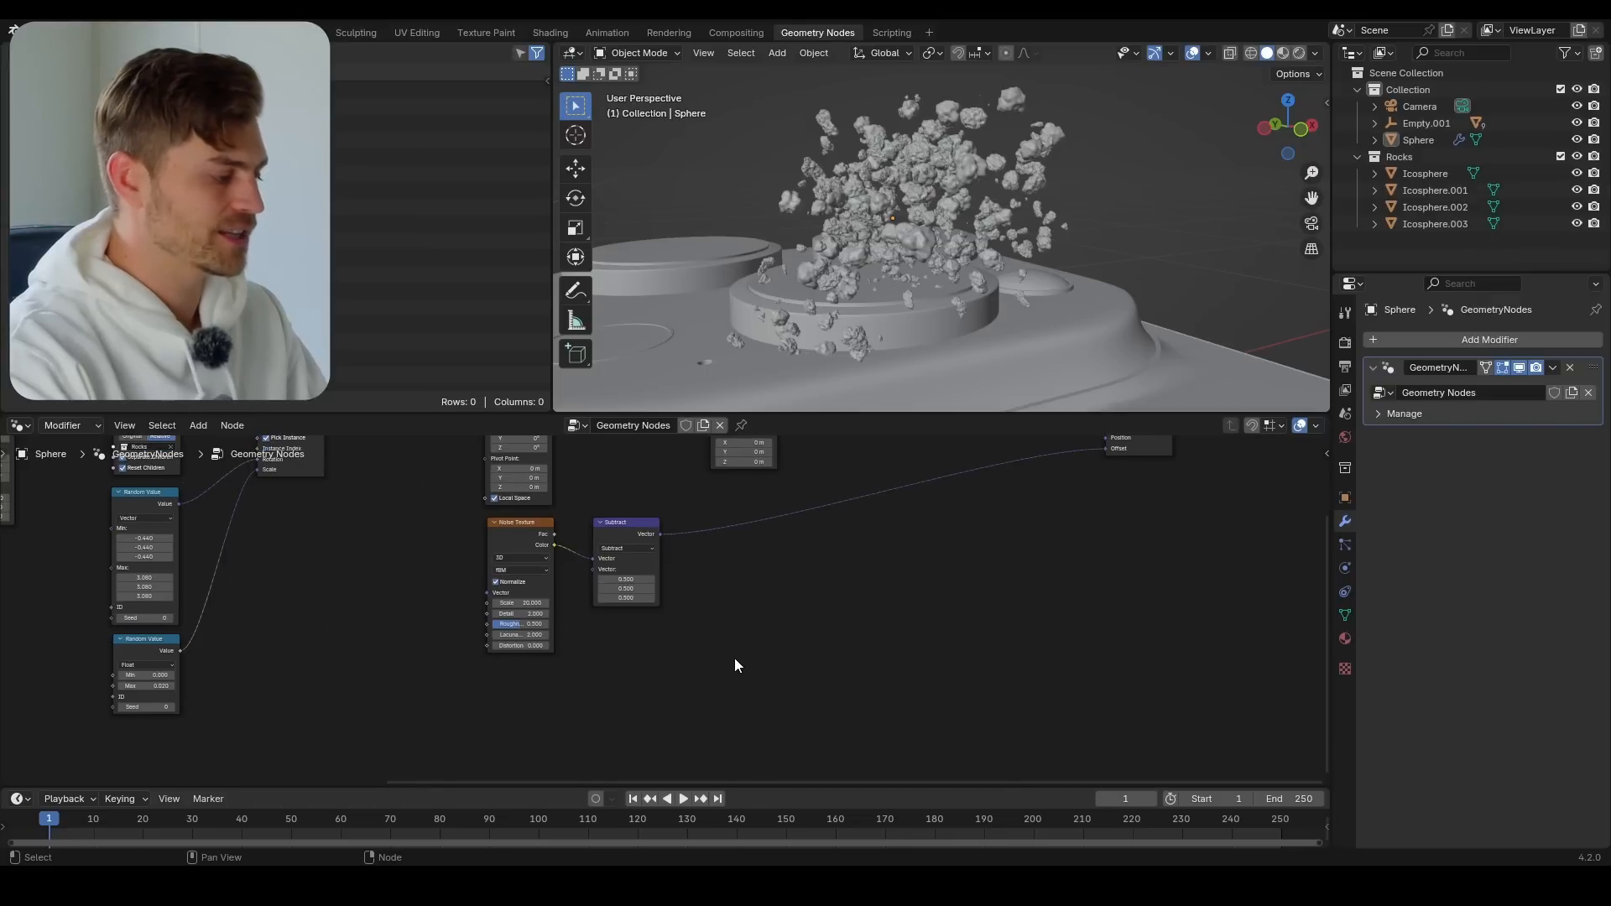
pyautogui.hotkey('shift', 'a')
pyautogui.write('name')
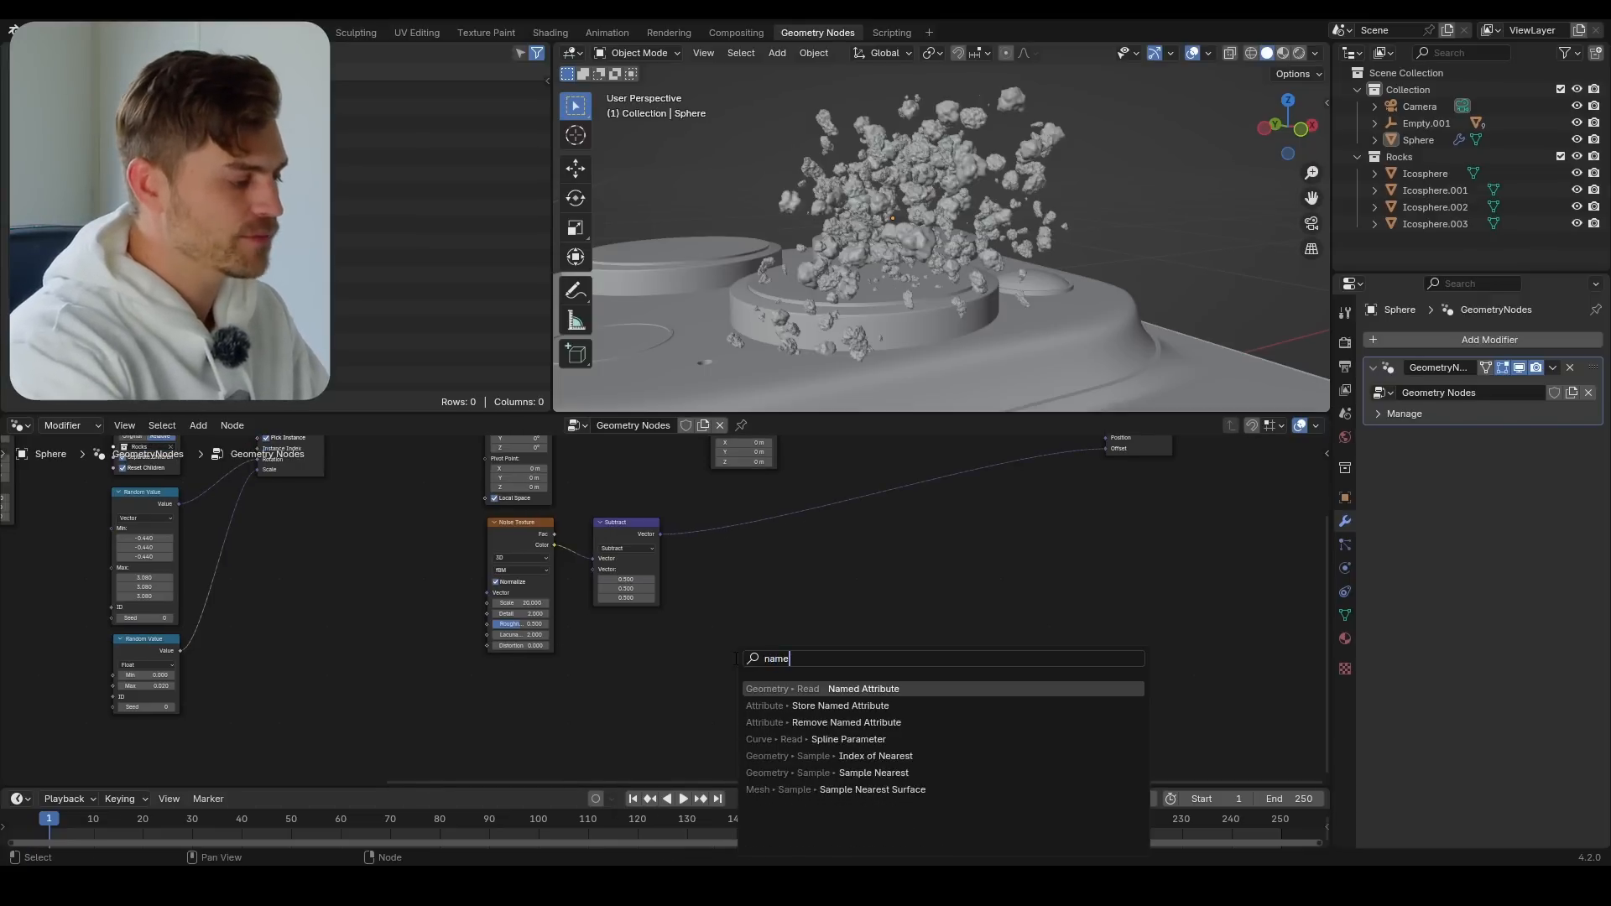
pyautogui.write('d att')
pyautogui.press('Return')
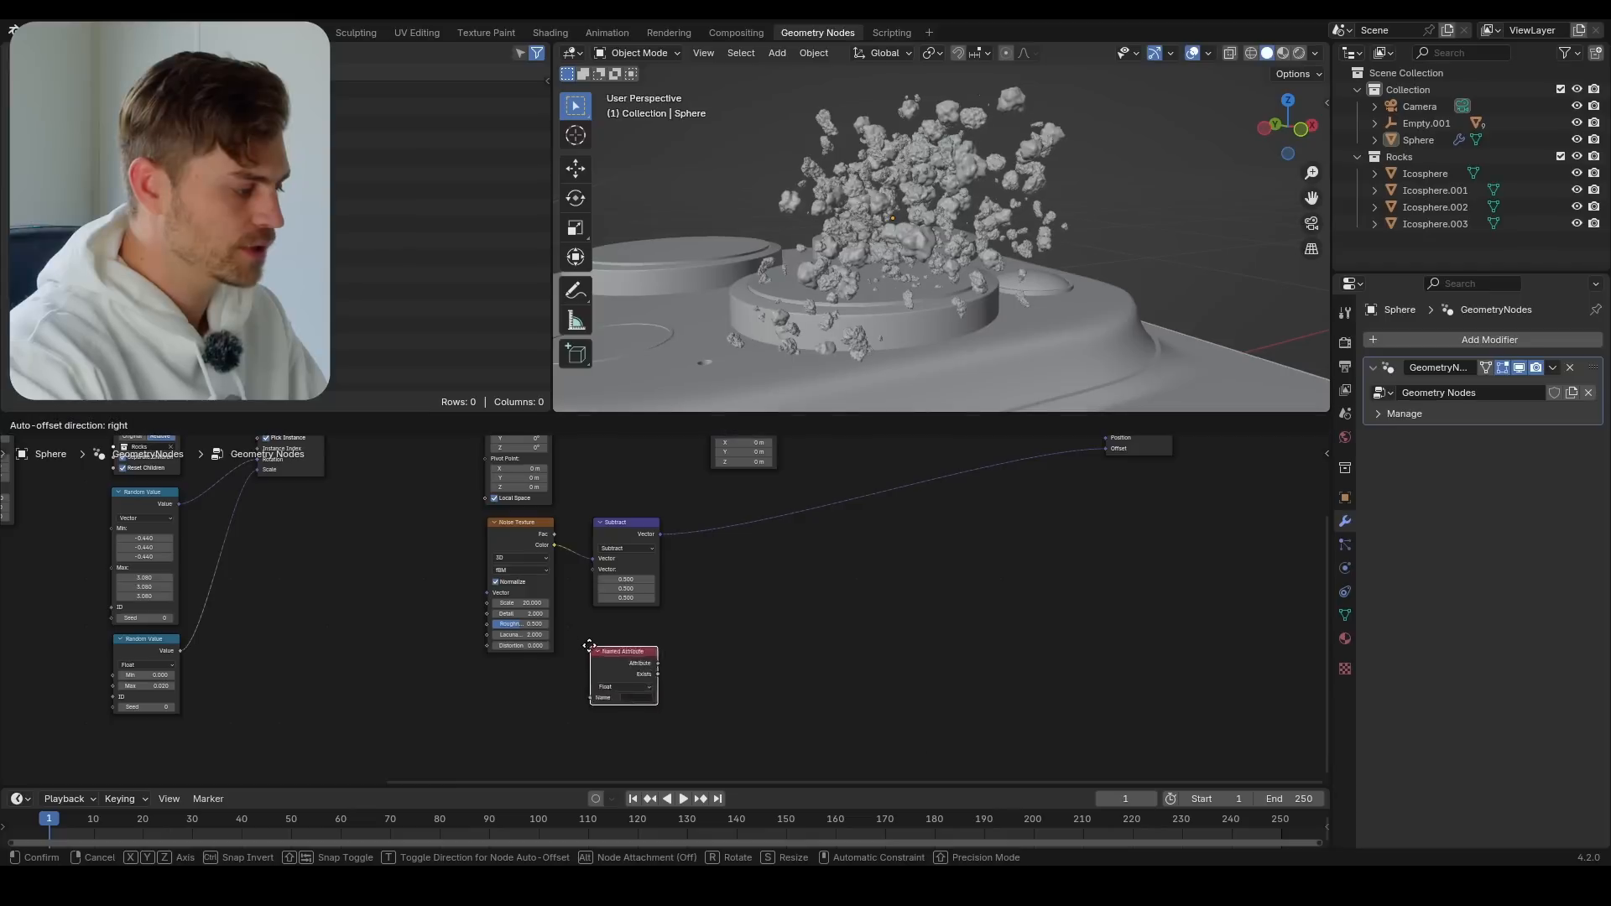
pyautogui.click(495, 683)
# Make the Named Attribute node read the stored vector attribute "Normie"
pyautogui.scroll(3, 495, 683)
pyautogui.click(487, 715)
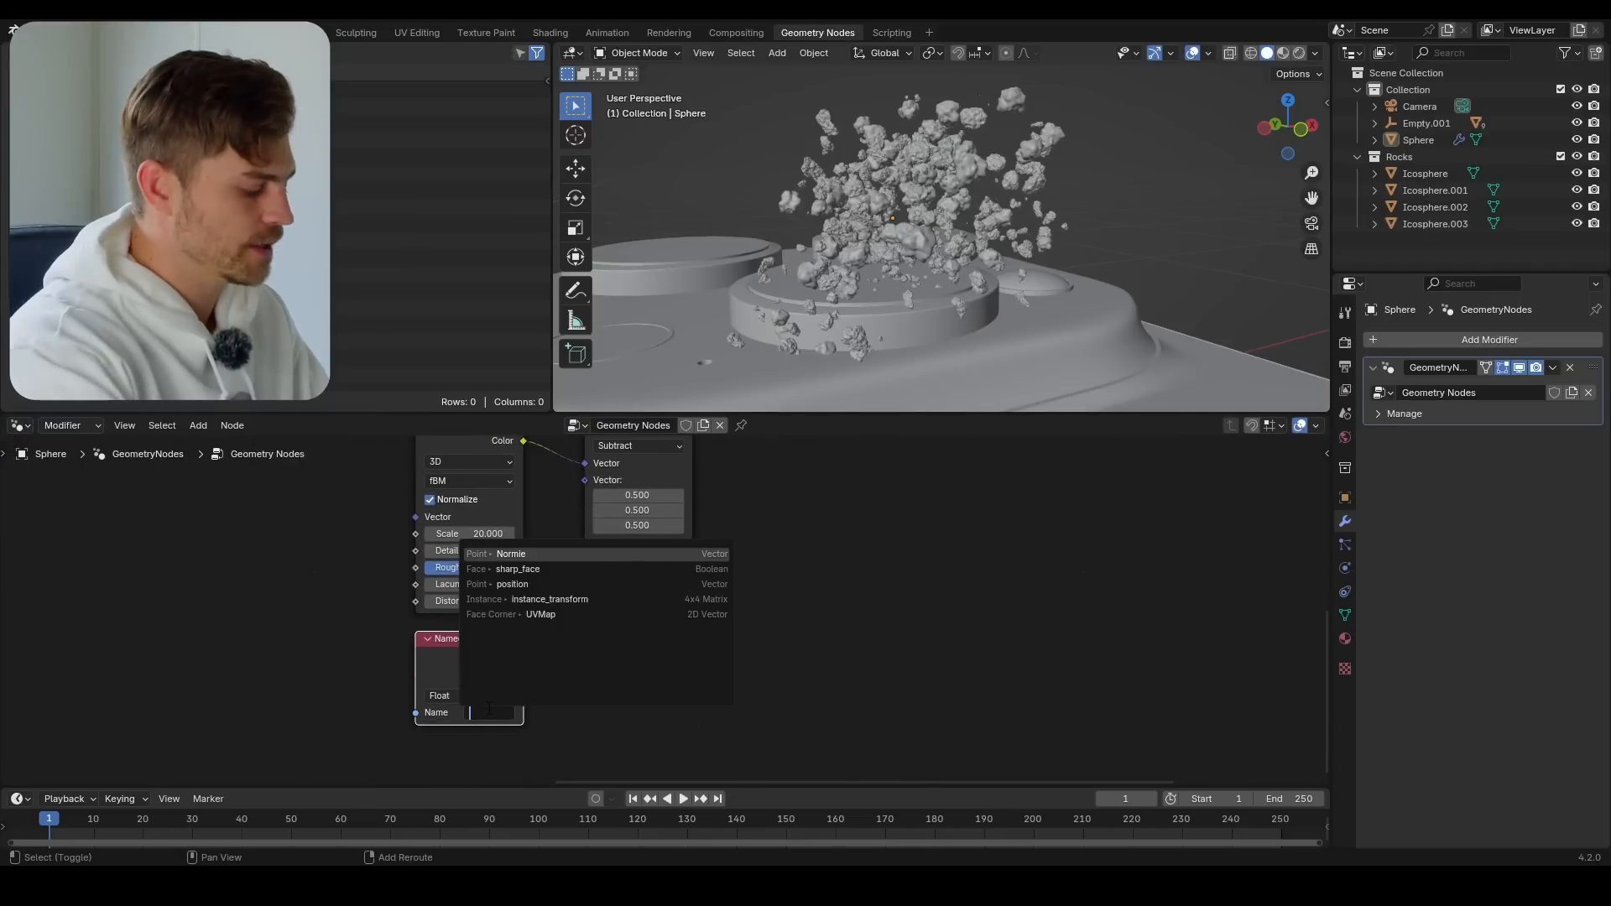
pyautogui.write('Normie')
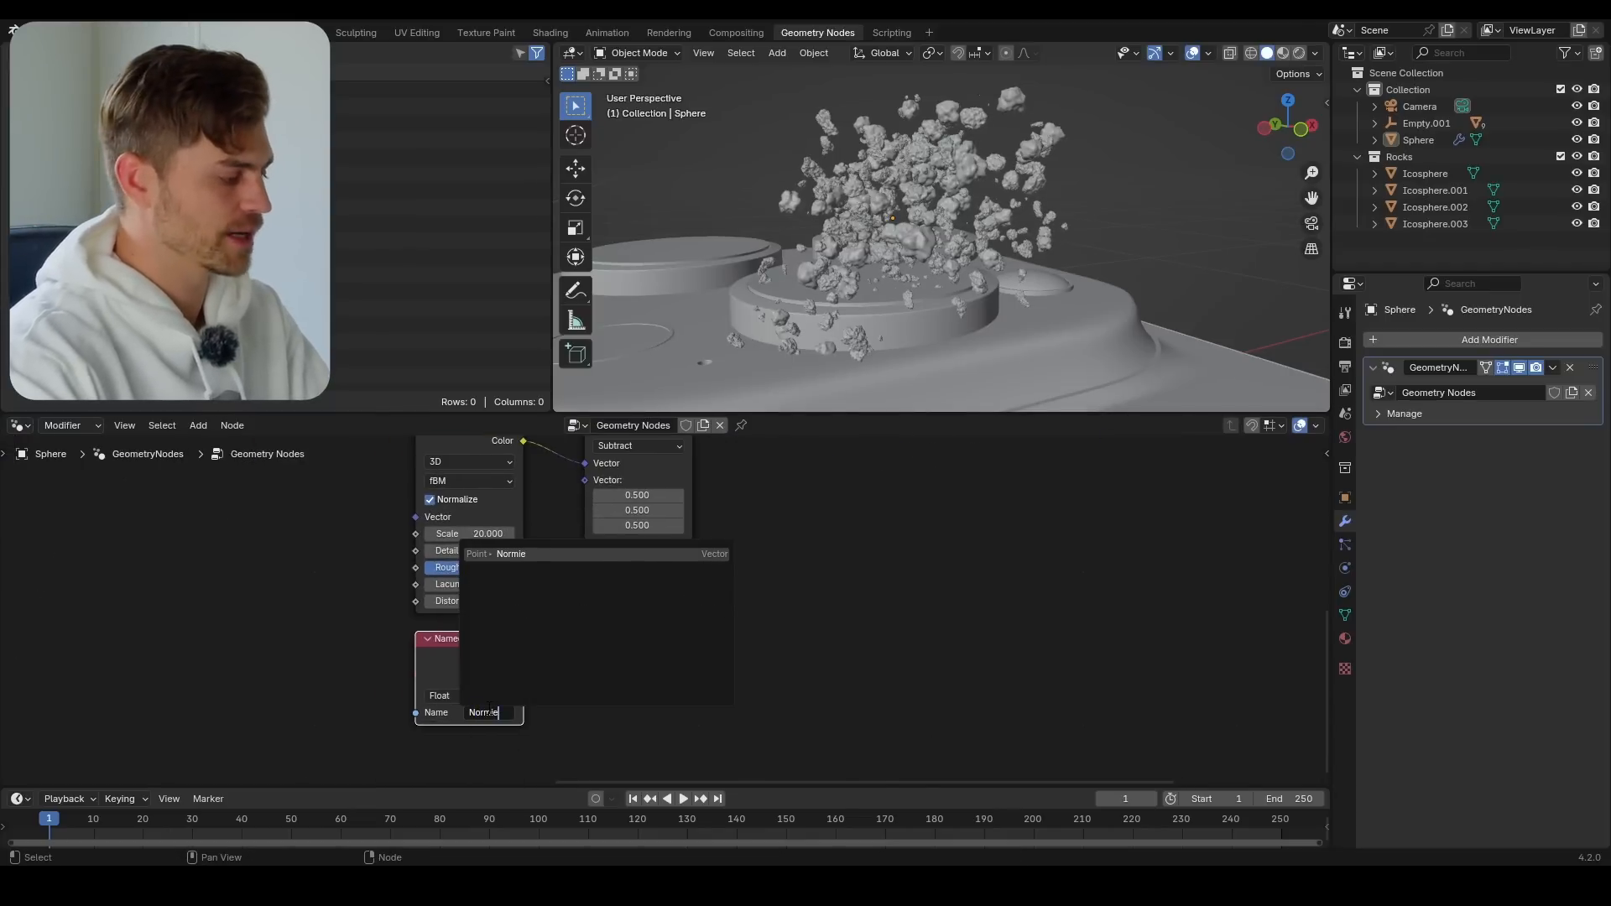
pyautogui.press('Return')
# Link the Named Attribute's Attribute output to the last Set Position's Offset, replacing the Subtract link, and inspect the rock sphere
pyautogui.scroll(-7, 438, 653)
pyautogui.moveTo(324, 660); pyautogui.dragTo(674, 736, button='middle')
pyautogui.moveTo(576, 656); pyautogui.dragTo(329, 585, button='middle')
pyautogui.scroll(5, 592, 648)
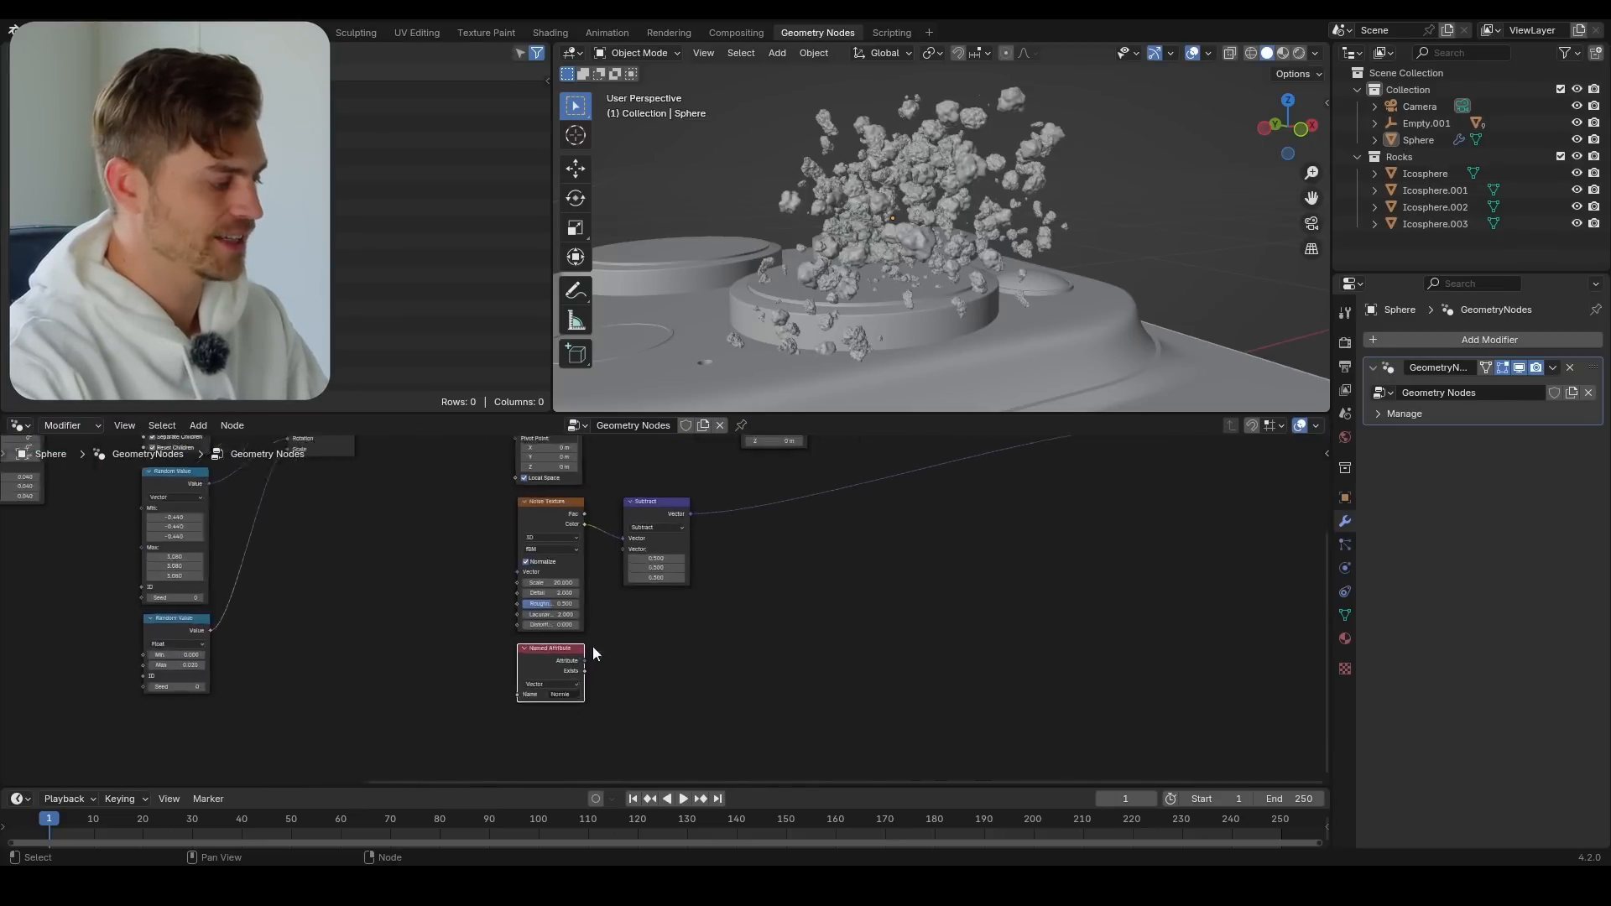
pyautogui.moveTo(538, 680); pyautogui.dragTo(519, 686, button='middle')
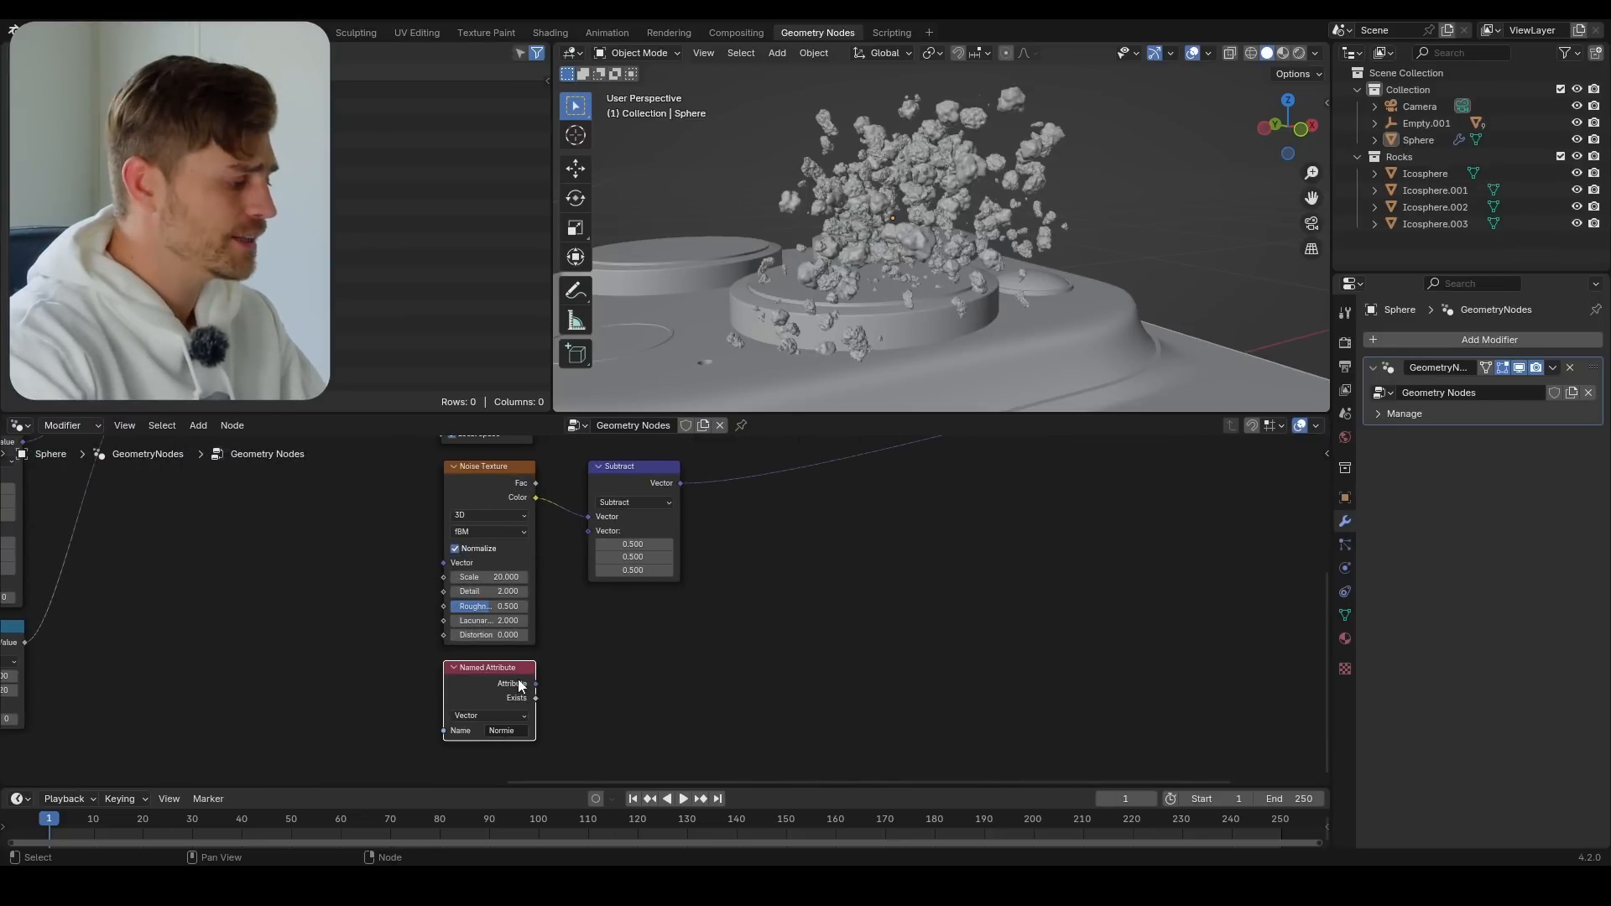
pyautogui.scroll(-2, 579, 684)
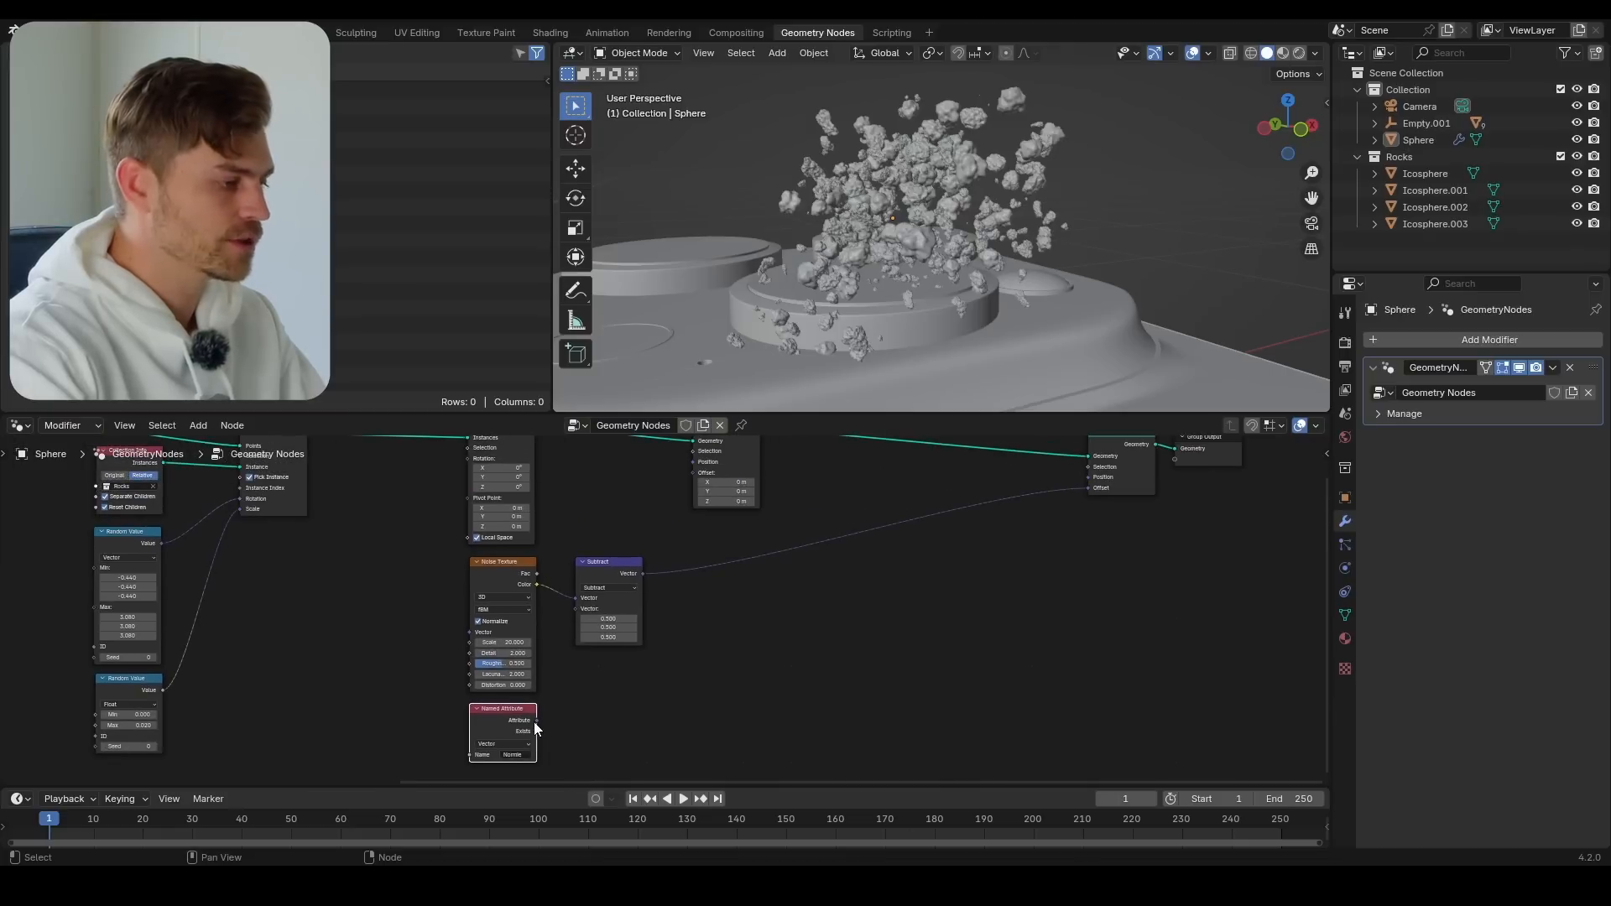
pyautogui.moveTo(536, 720); pyautogui.dragTo(1088, 489)
pyautogui.moveTo(1070, 386); pyautogui.dragTo(1053, 329, button='middle')
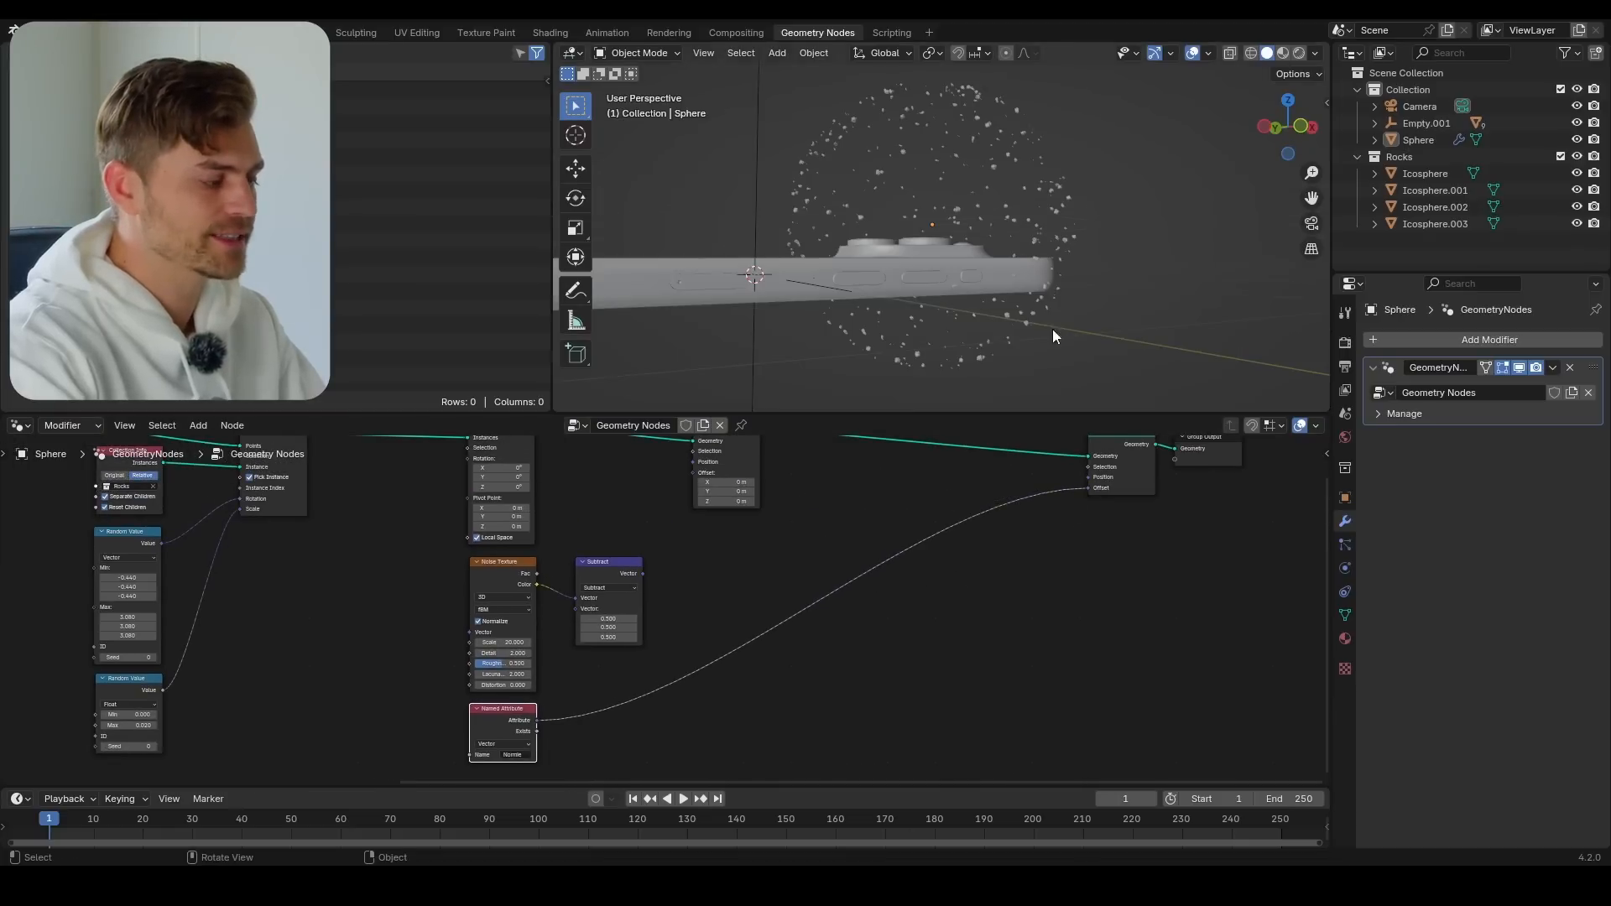
# Duplicate the Subtract node onto the link between the Named Attribute and the last Set Position, and change its operation to Multiply
pyautogui.moveTo(983, 198); pyautogui.dragTo(928, 265, button='middle')
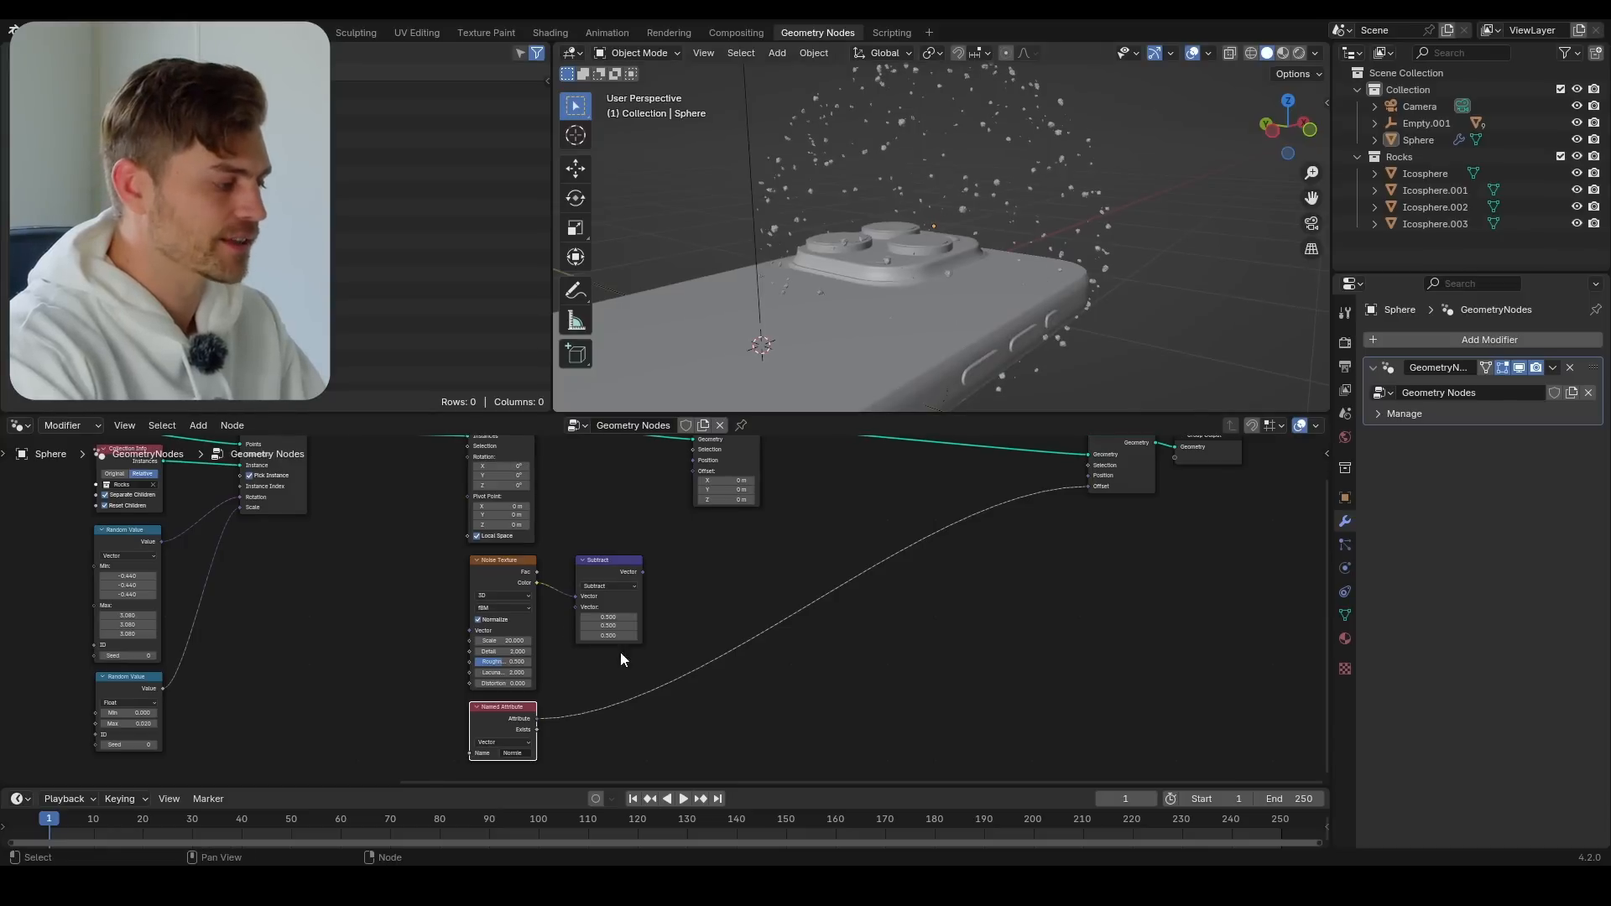
pyautogui.click(612, 572)
pyautogui.hotkey('shift', 'd')
pyautogui.click(753, 627)
pyautogui.click(768, 641)
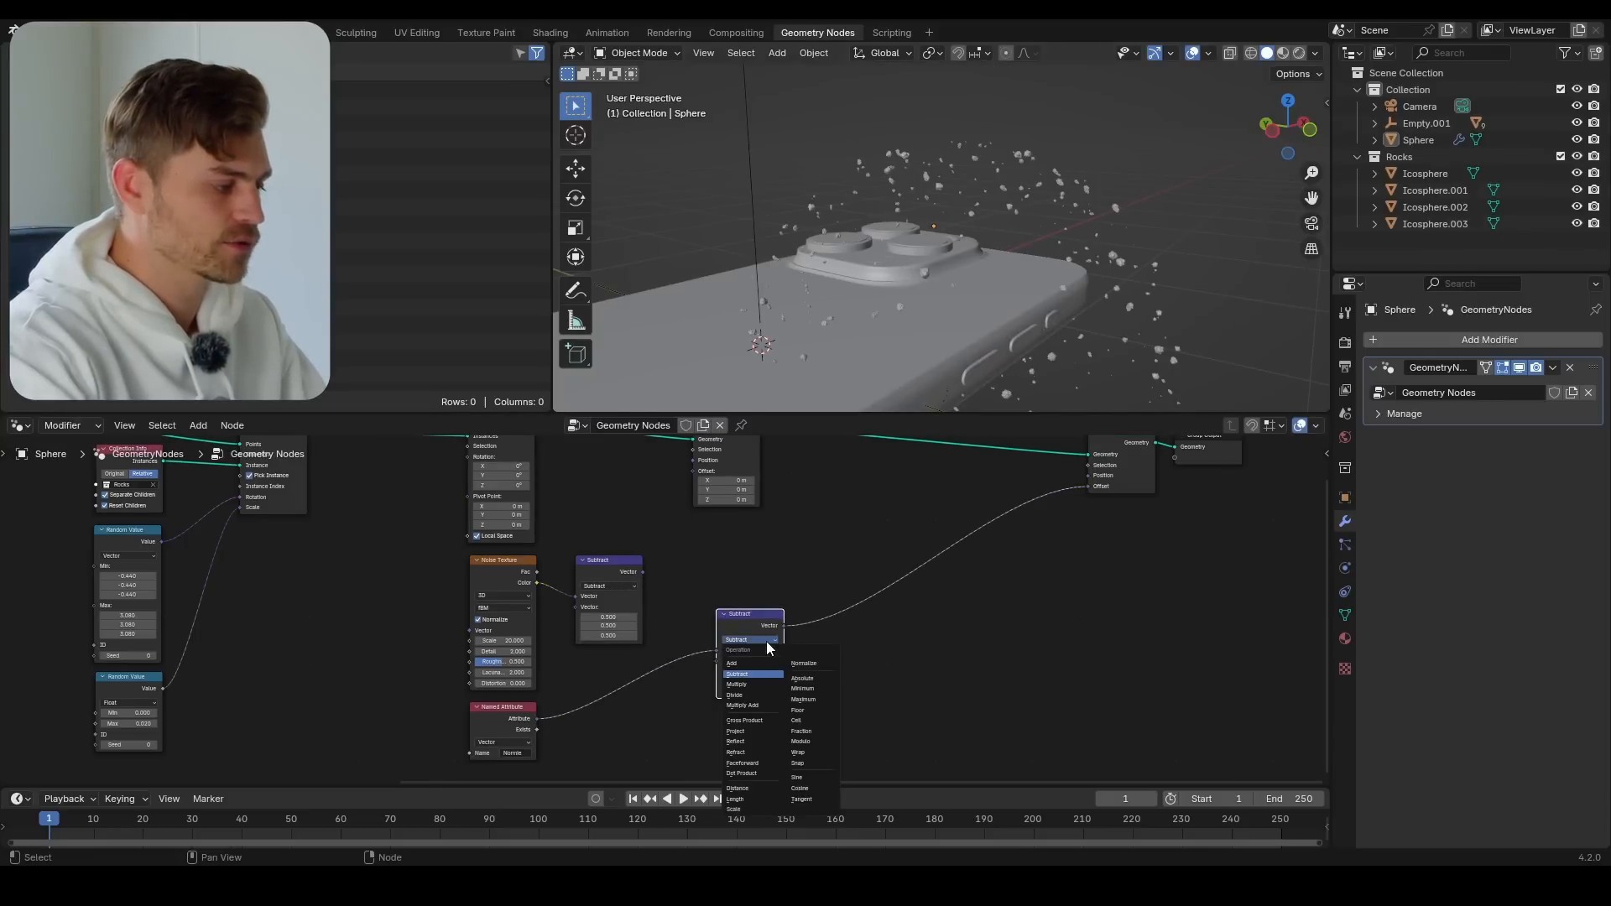
pyautogui.click(769, 684)
# Adjust the Multiply node's three vector values, trying 0.650 and 0.160 before settling on 0.150
pyautogui.moveTo(827, 669); pyautogui.dragTo(895, 678, button='middle')
pyautogui.scroll(6, 895, 677)
pyautogui.keyDown('shift'); pyautogui.moveTo(782, 680); pyautogui.dragTo(957, 711); pyautogui.keyUp('shift')
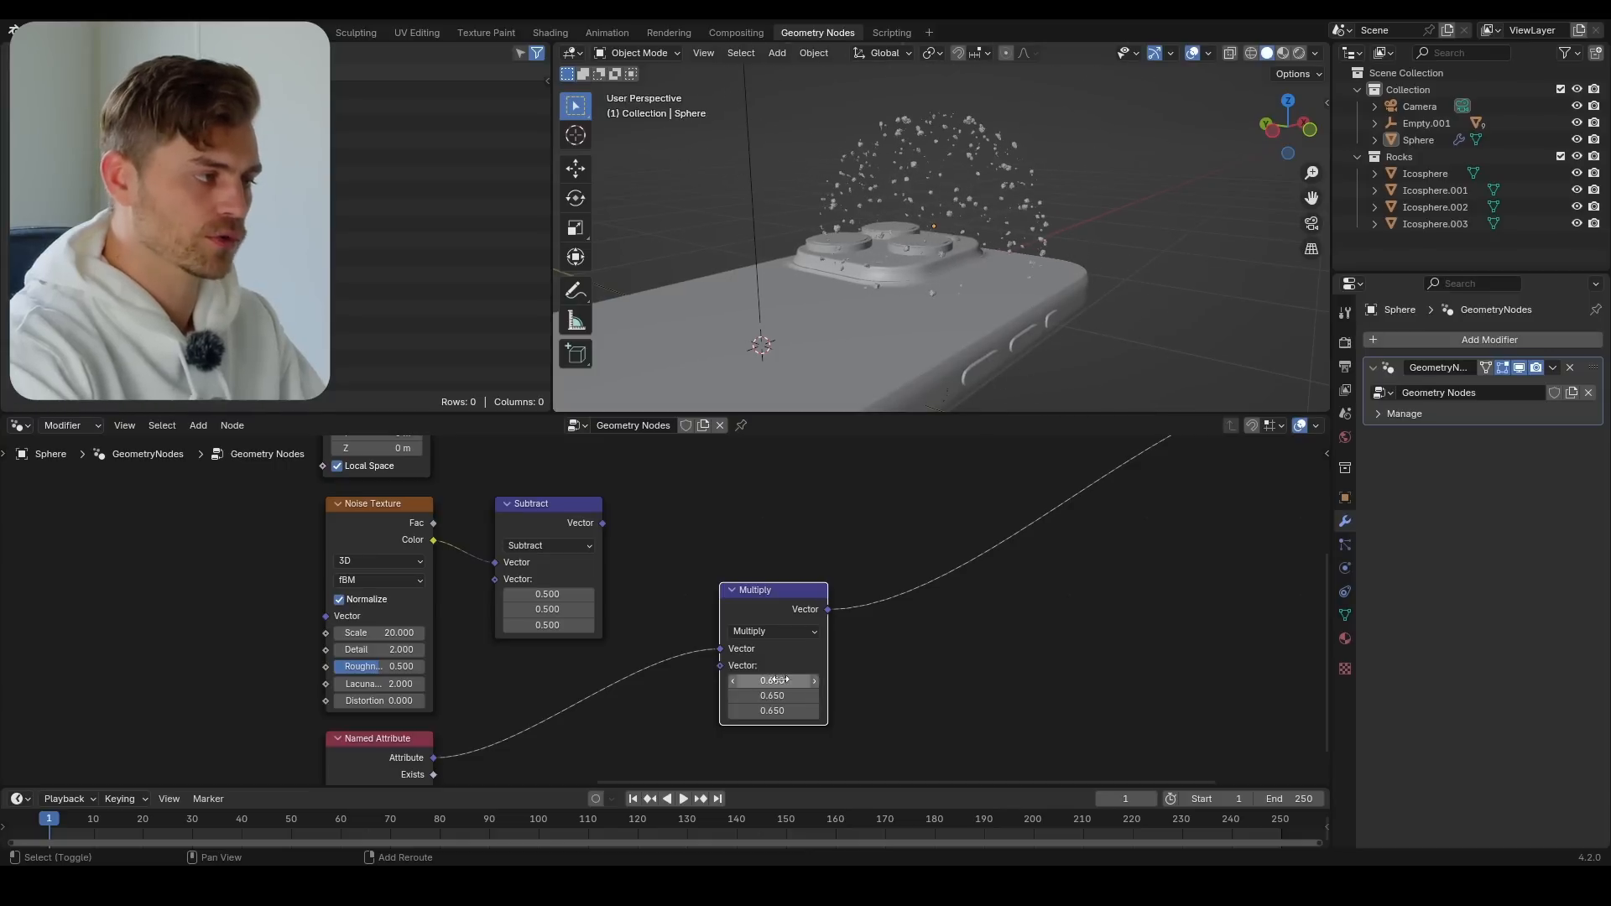
pyautogui.scroll(-5, 659, 596)
pyautogui.moveTo(542, 550); pyautogui.dragTo(895, 679, button='middle')
pyautogui.moveTo(209, 610); pyautogui.dragTo(331, 618, button='middle')
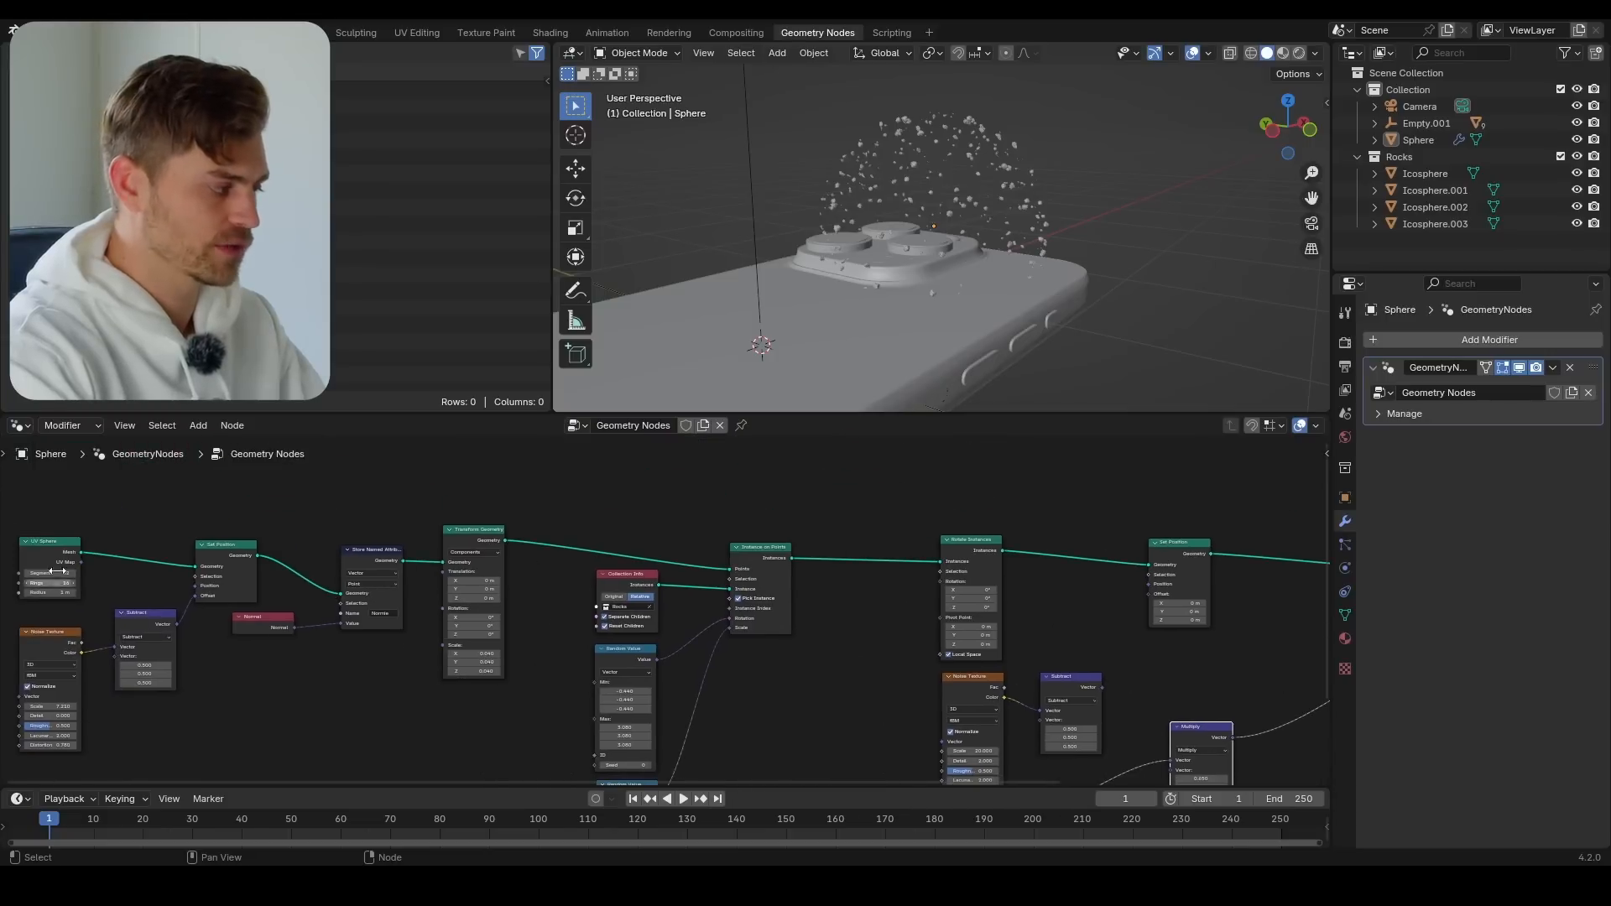
pyautogui.moveTo(794, 696); pyautogui.dragTo(40, 572, button='middle')
pyautogui.scroll(5, 41, 572)
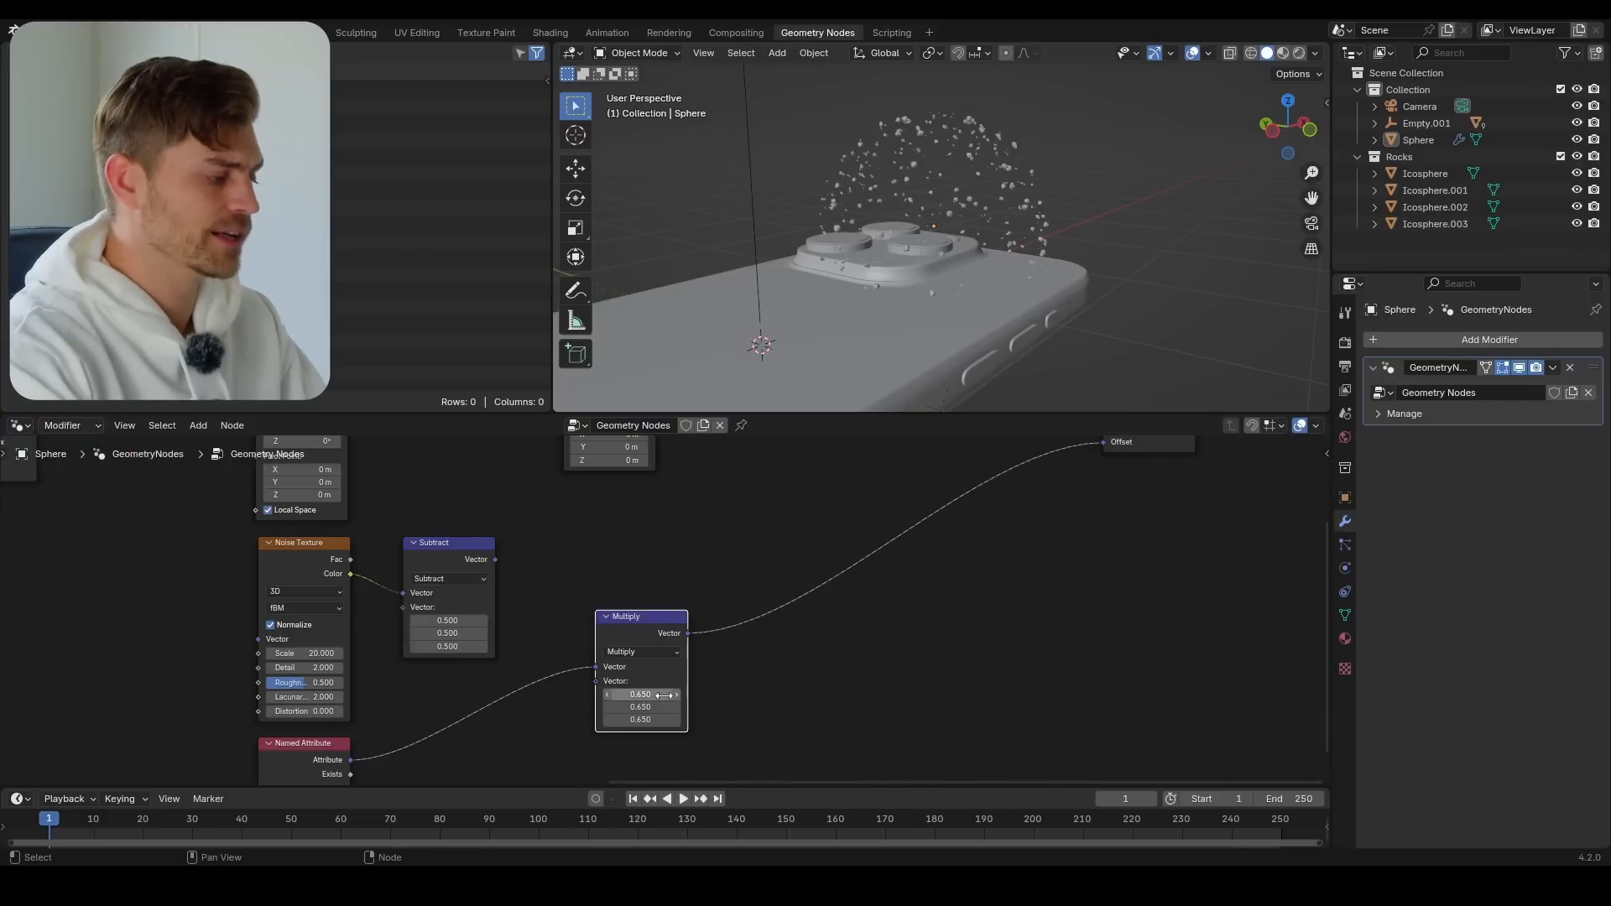
pyautogui.keyDown('shift'); pyautogui.moveTo(661, 695); pyautogui.dragTo(445, 721); pyautogui.keyUp('shift')
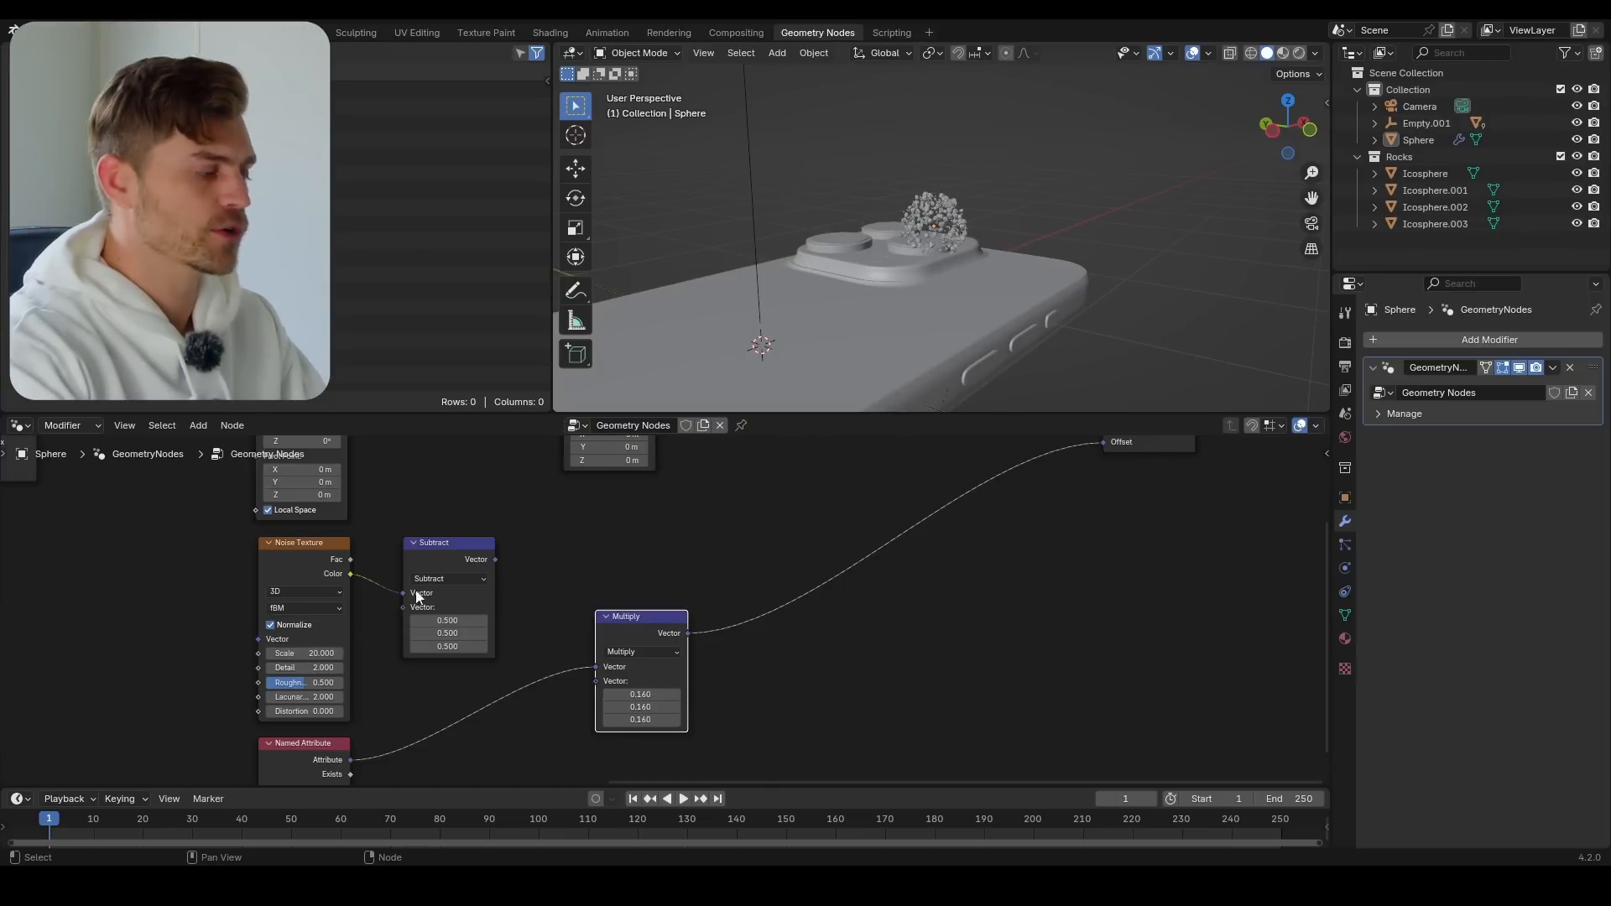
pyautogui.scroll(4, 964, 225)
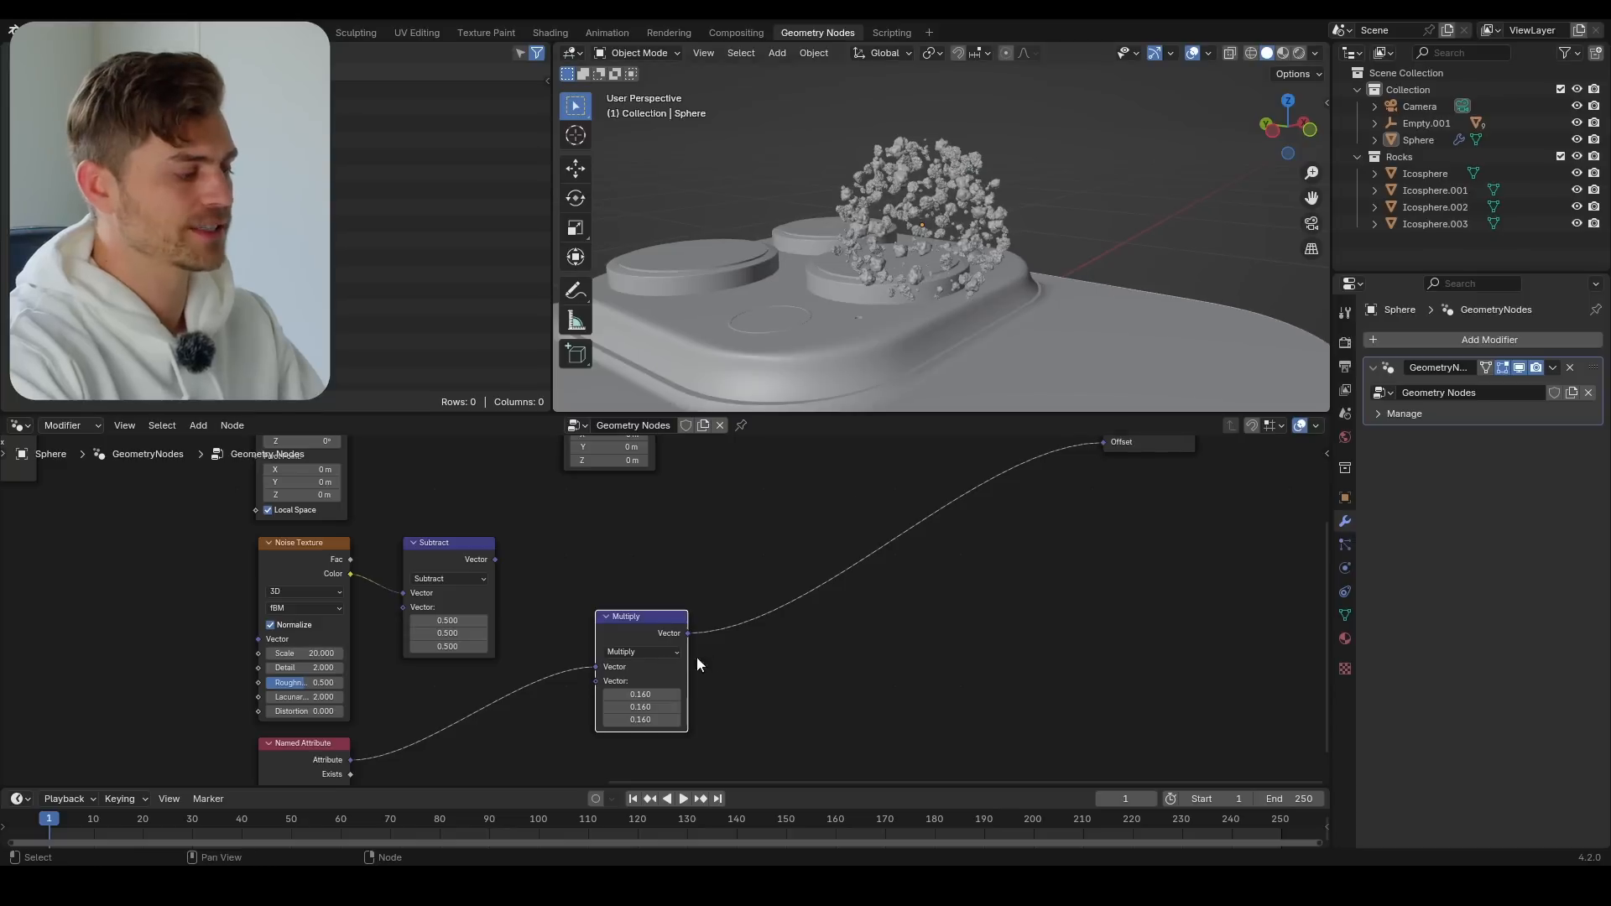
pyautogui.moveTo(651, 695)
pyautogui.keyDown('shift'); pyautogui.mouseDown()
pyautogui.moveTo(1024, 695)
pyautogui.moveTo(643, 695)
pyautogui.mouseUp(); pyautogui.keyUp('shift')
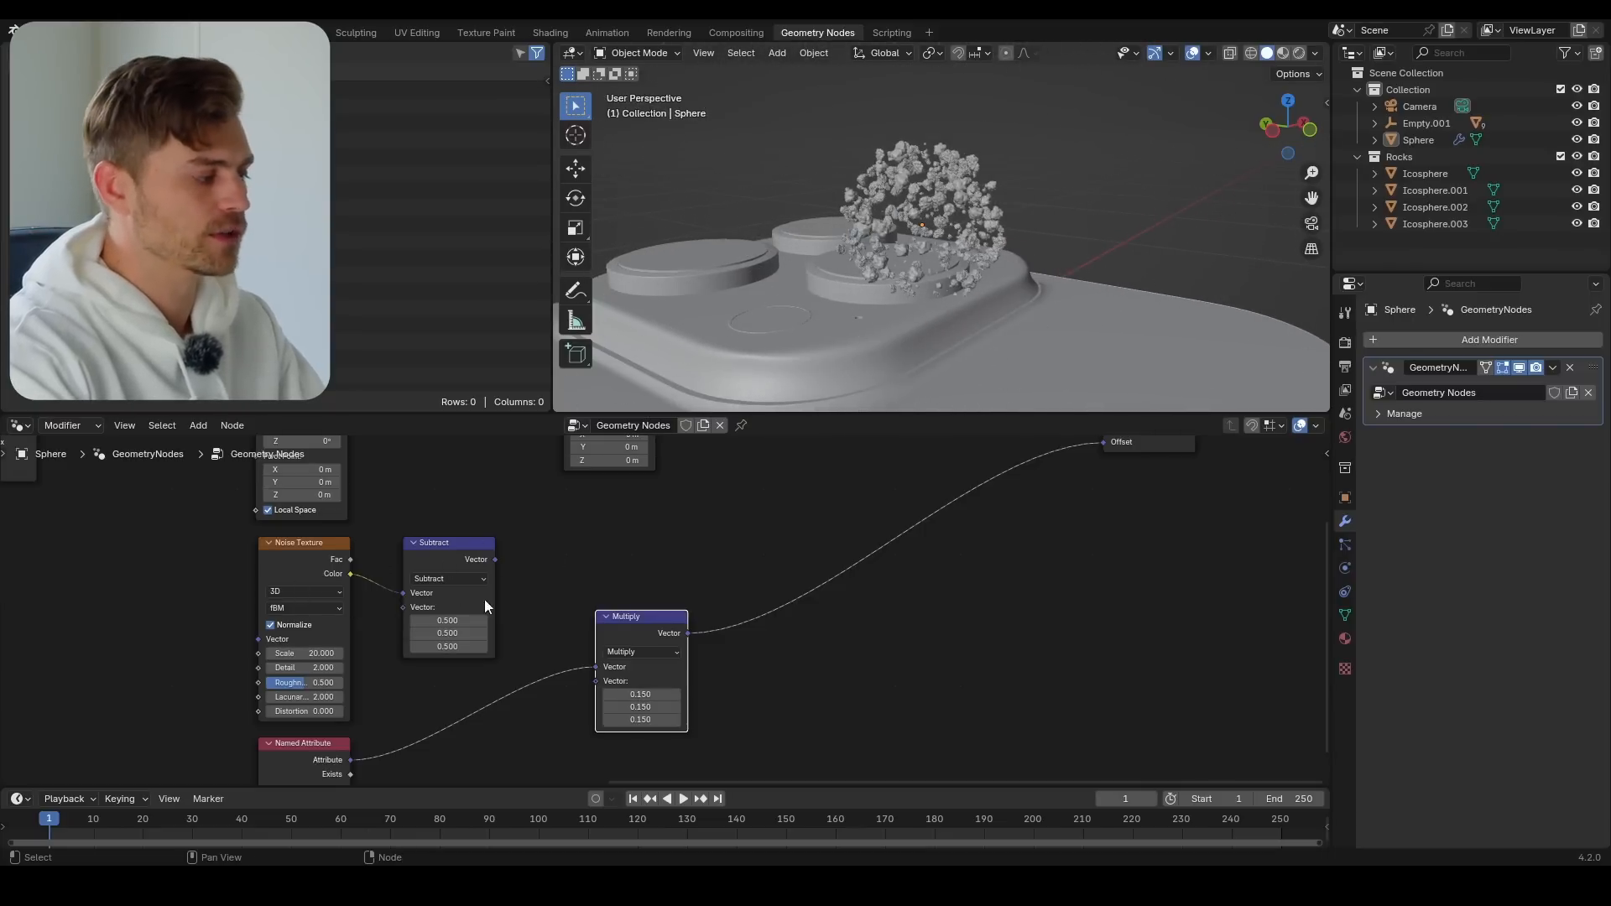
# Duplicate the Multiply node onto the link before the last Set Position and feed the Subtract output into its second Vector input
pyautogui.scroll(-2, 668, 627)
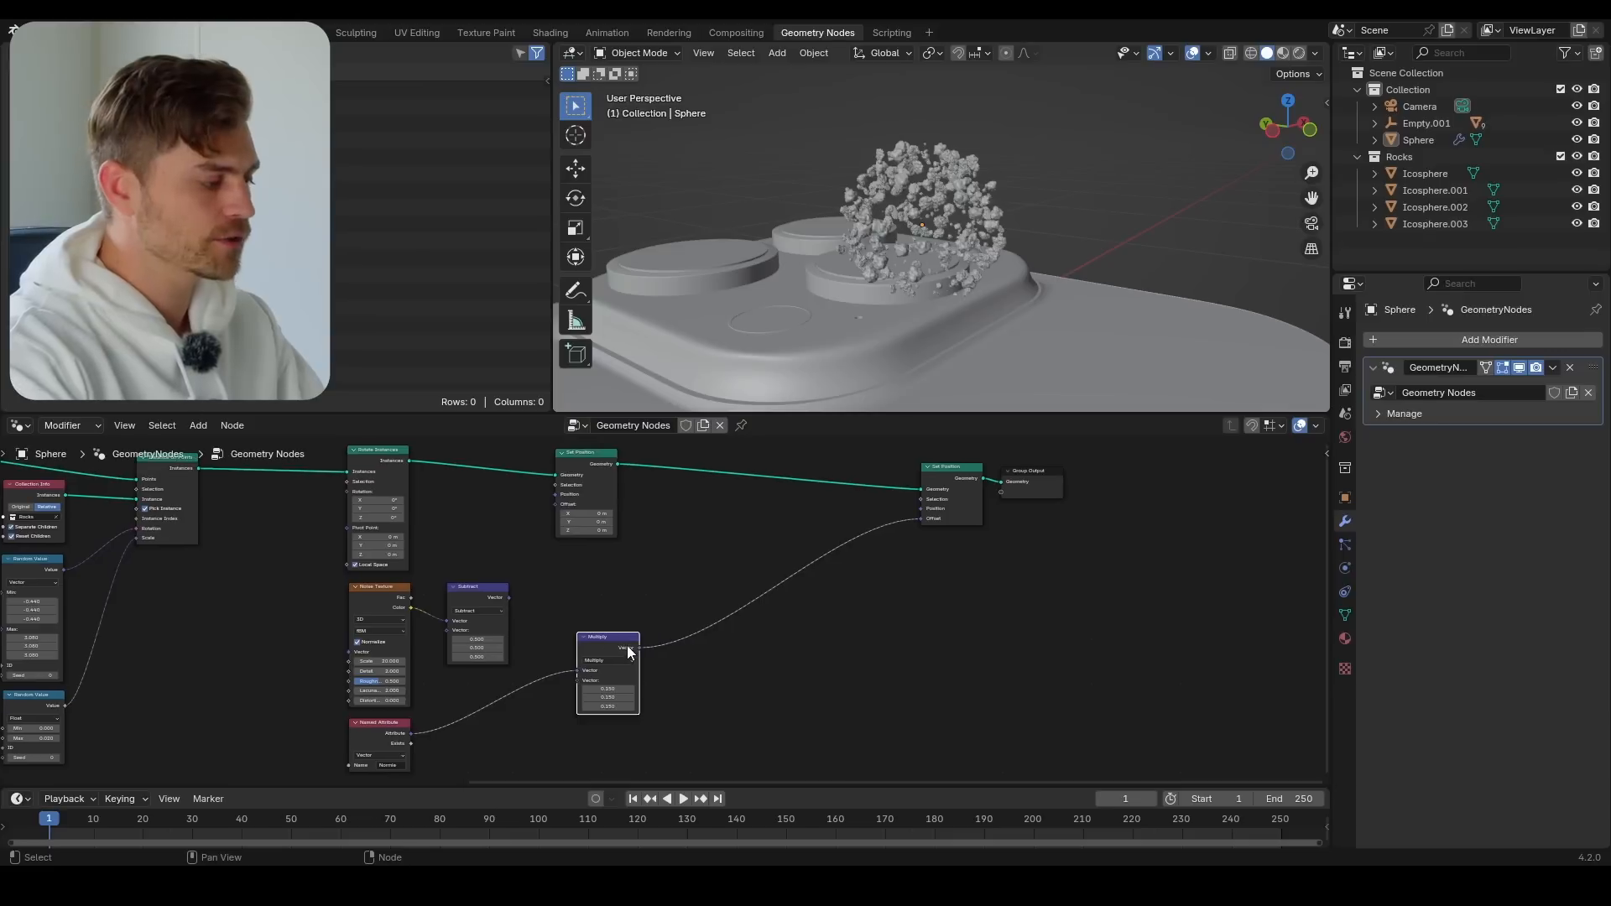
pyautogui.hotkey('shift', 'd')
pyautogui.click(869, 539)
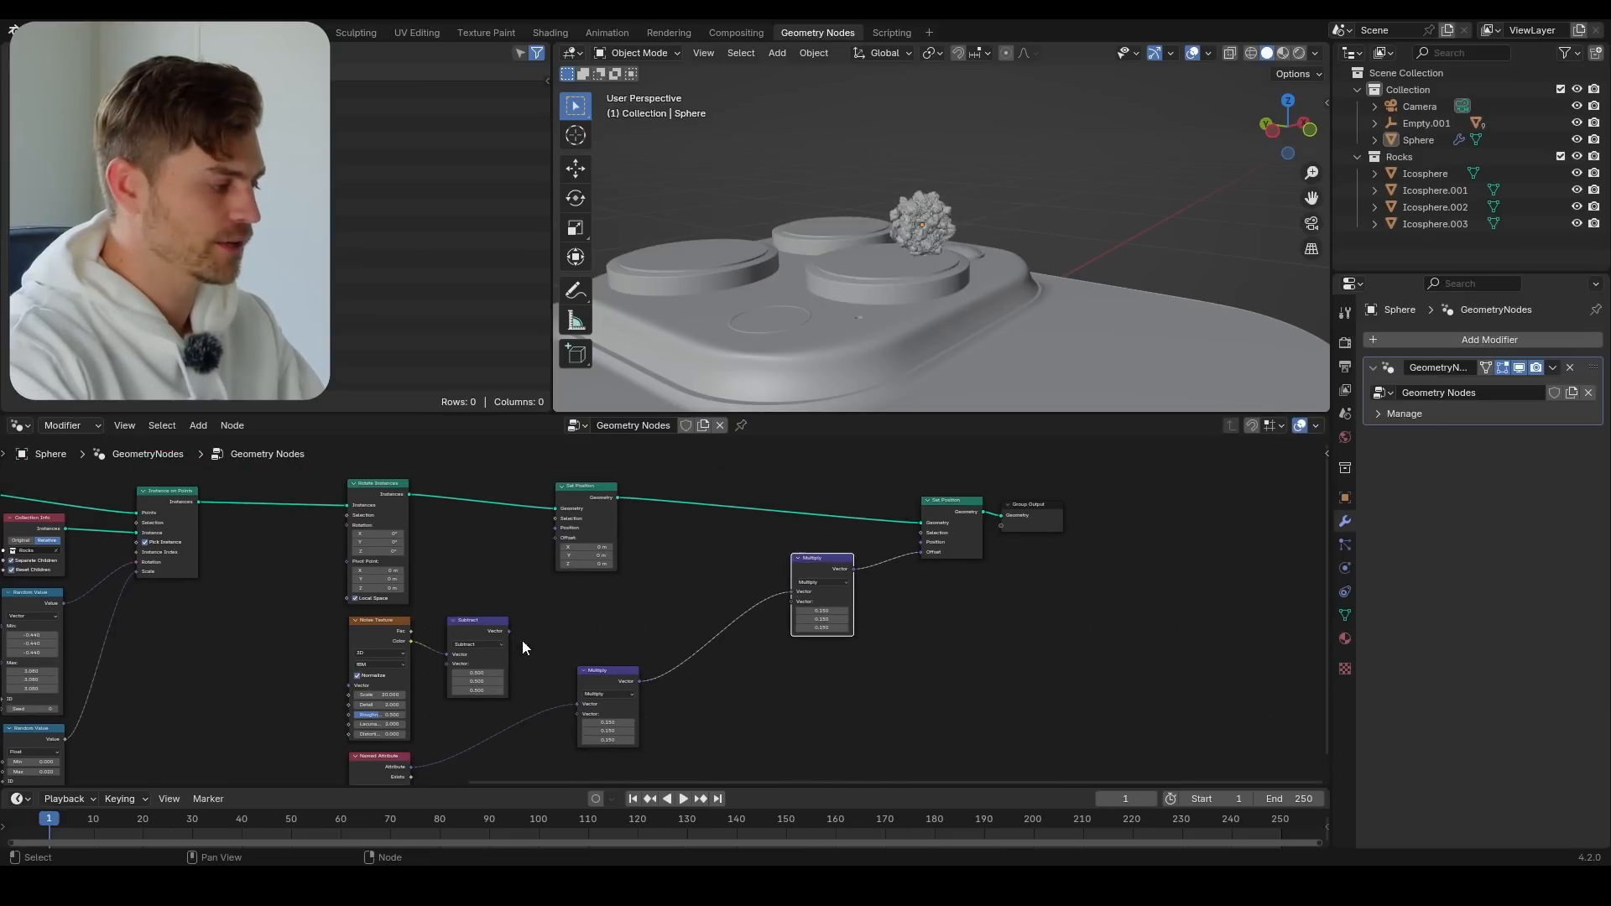
pyautogui.moveTo(509, 631); pyautogui.dragTo(674, 616)
pyautogui.moveTo(779, 612); pyautogui.dragTo(784, 605)
# Raise the first Multiply node's three vector values to 1.880 and save the file
pyautogui.scroll(2, 631, 658)
pyautogui.keyDown('shift'); pyautogui.scroll(-2, 631, 658); pyautogui.keyUp('shift')
pyautogui.moveTo(601, 700); pyautogui.dragTo(722, 700)
pyautogui.hotkey('ctrl', 's')
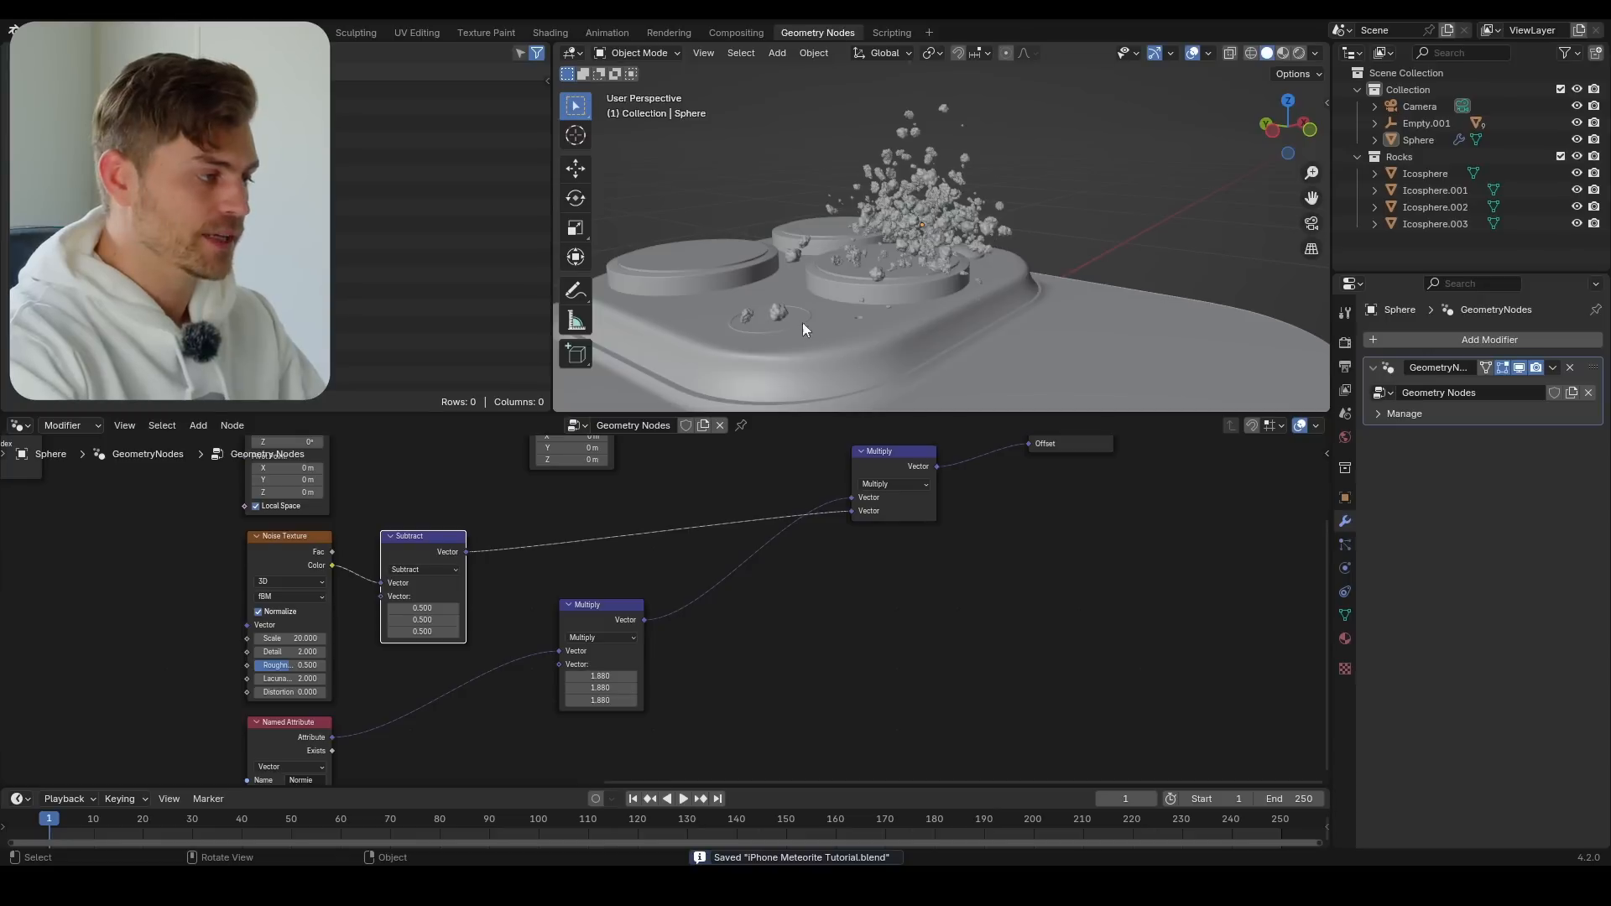
# Try 0.520 and then 2.960 for the first Multiply node's vector values, inspect the rock spread, and save the file
pyautogui.scroll(5, 888, 318)
pyautogui.scroll(4, 888, 318)
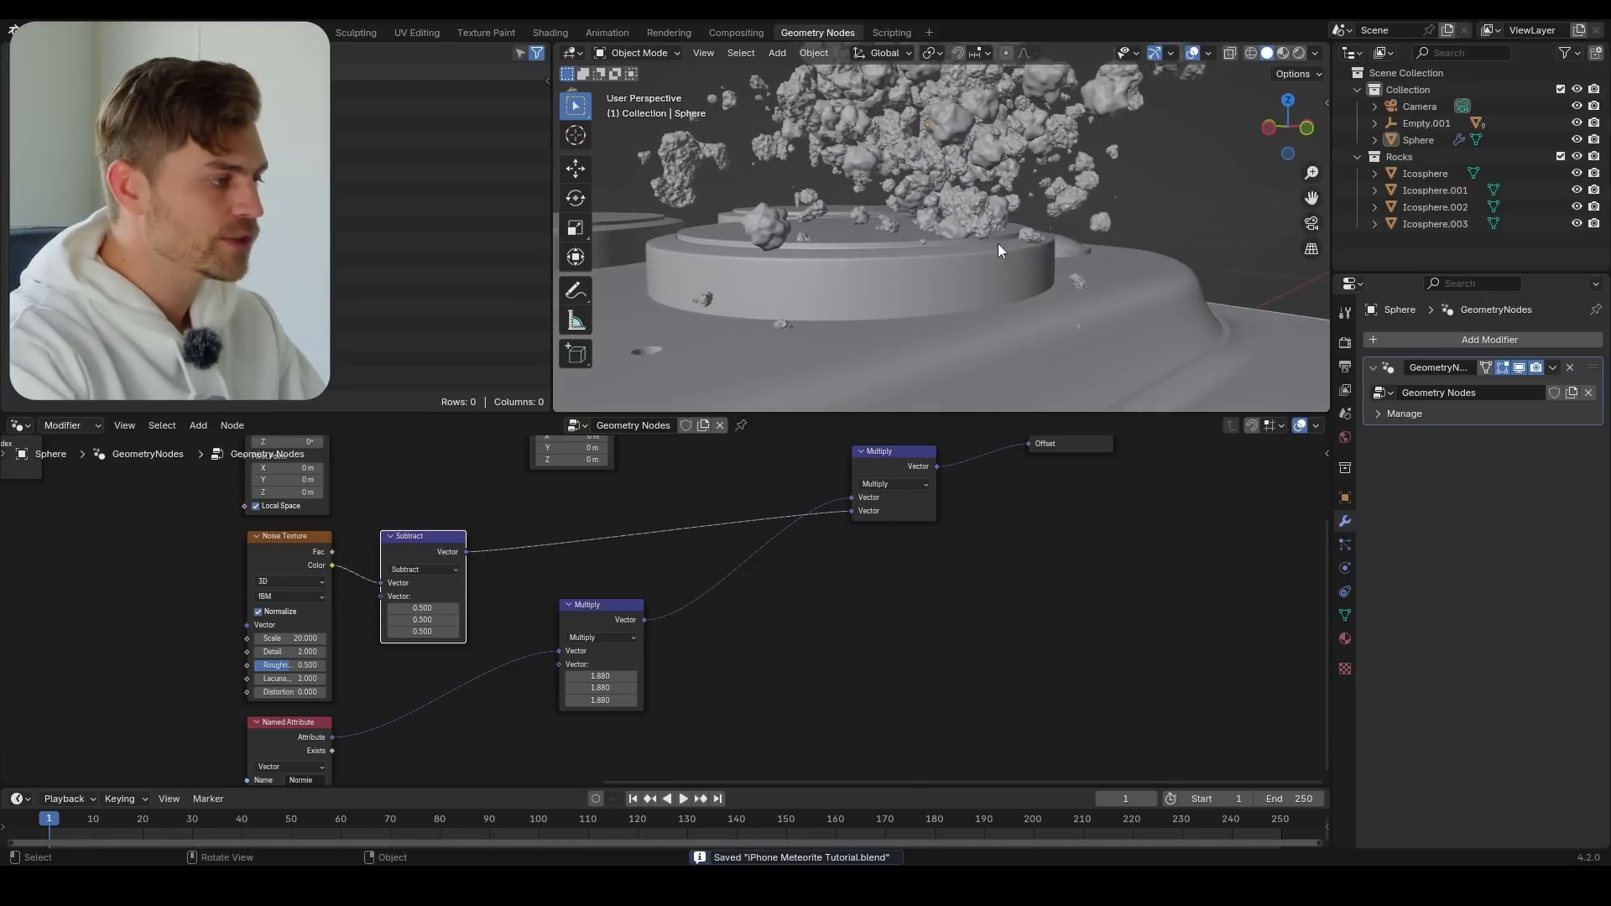
pyautogui.keyDown('shift'); pyautogui.moveTo(600, 677); pyautogui.dragTo(554, 700); pyautogui.keyUp('shift')
pyautogui.moveTo(930, 219); pyautogui.dragTo(1032, 369, button='middle')
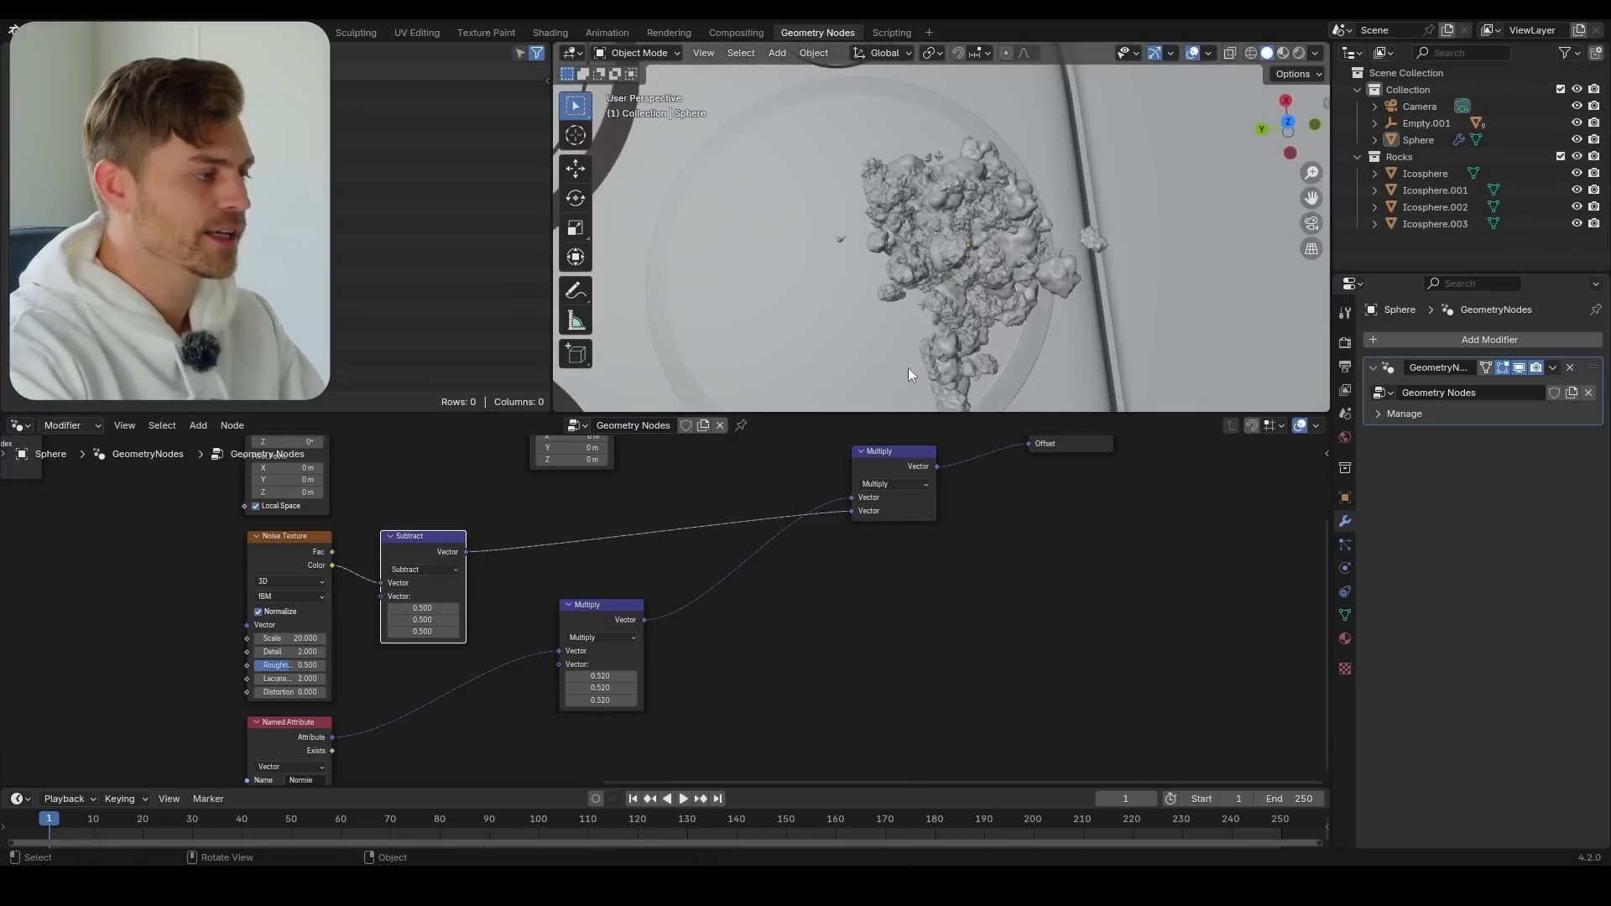
pyautogui.scroll(-2, 881, 352)
pyautogui.keyDown('shift'); pyautogui.moveTo(620, 676); pyautogui.dragTo(827, 700); pyautogui.keyUp('shift')
pyautogui.moveTo(831, 218); pyautogui.dragTo(893, 290, button='middle')
pyautogui.hotkey('ctrl', 's')
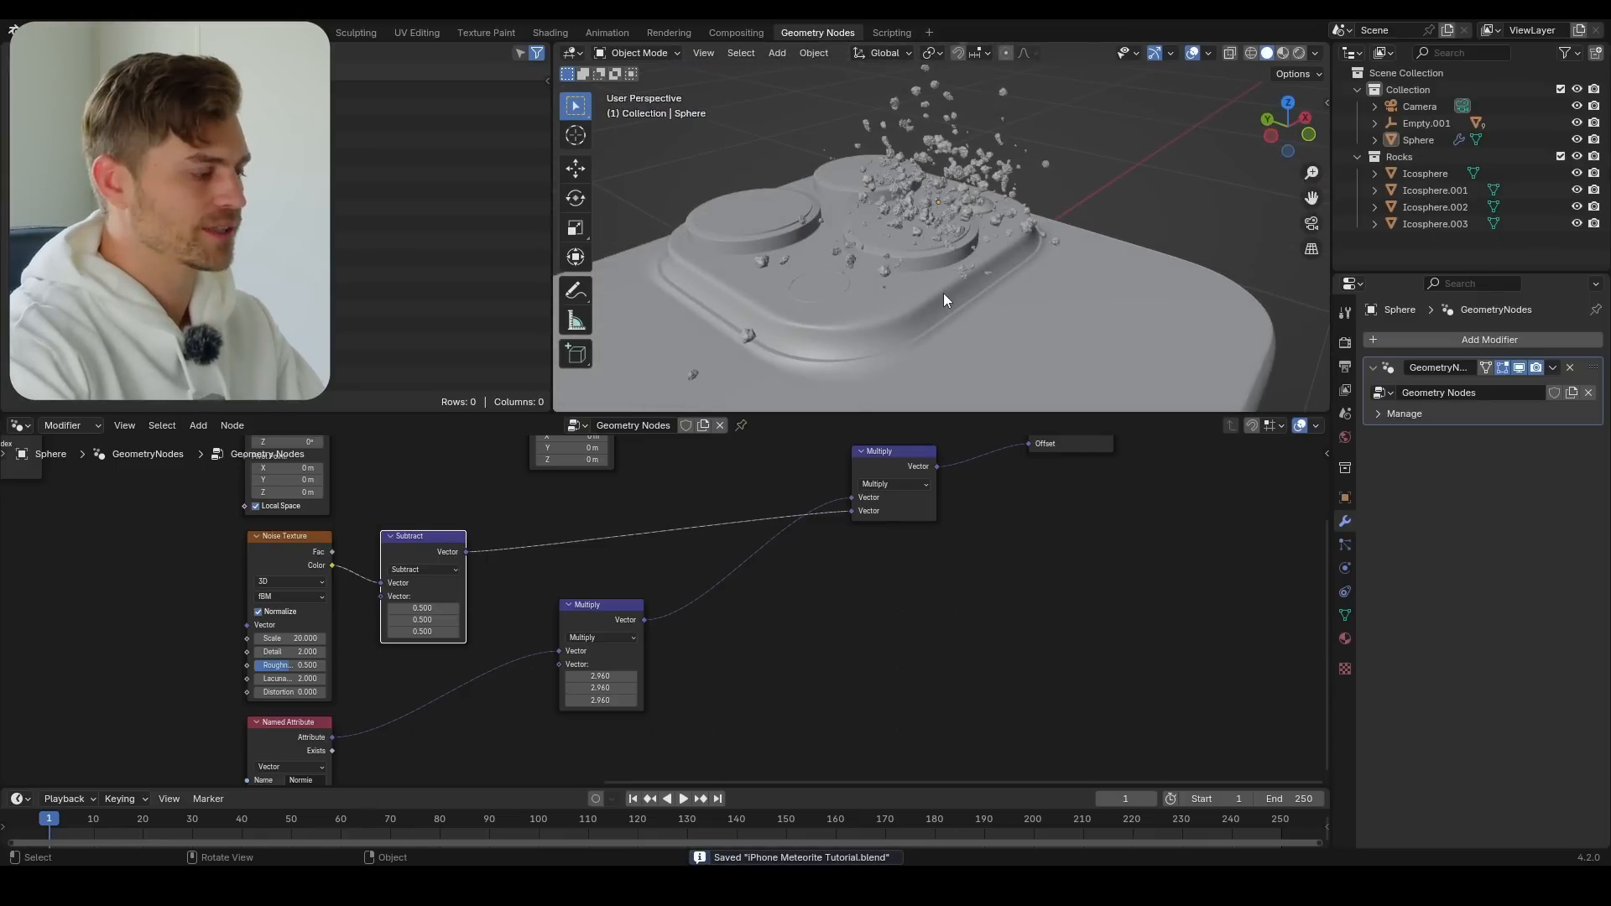
# Set all three vector values of the first Multiply node to 1 and inspect the rocks
pyautogui.moveTo(618, 677); pyautogui.dragTo(619, 700)
pyautogui.write('1')
pyautogui.press('Return')
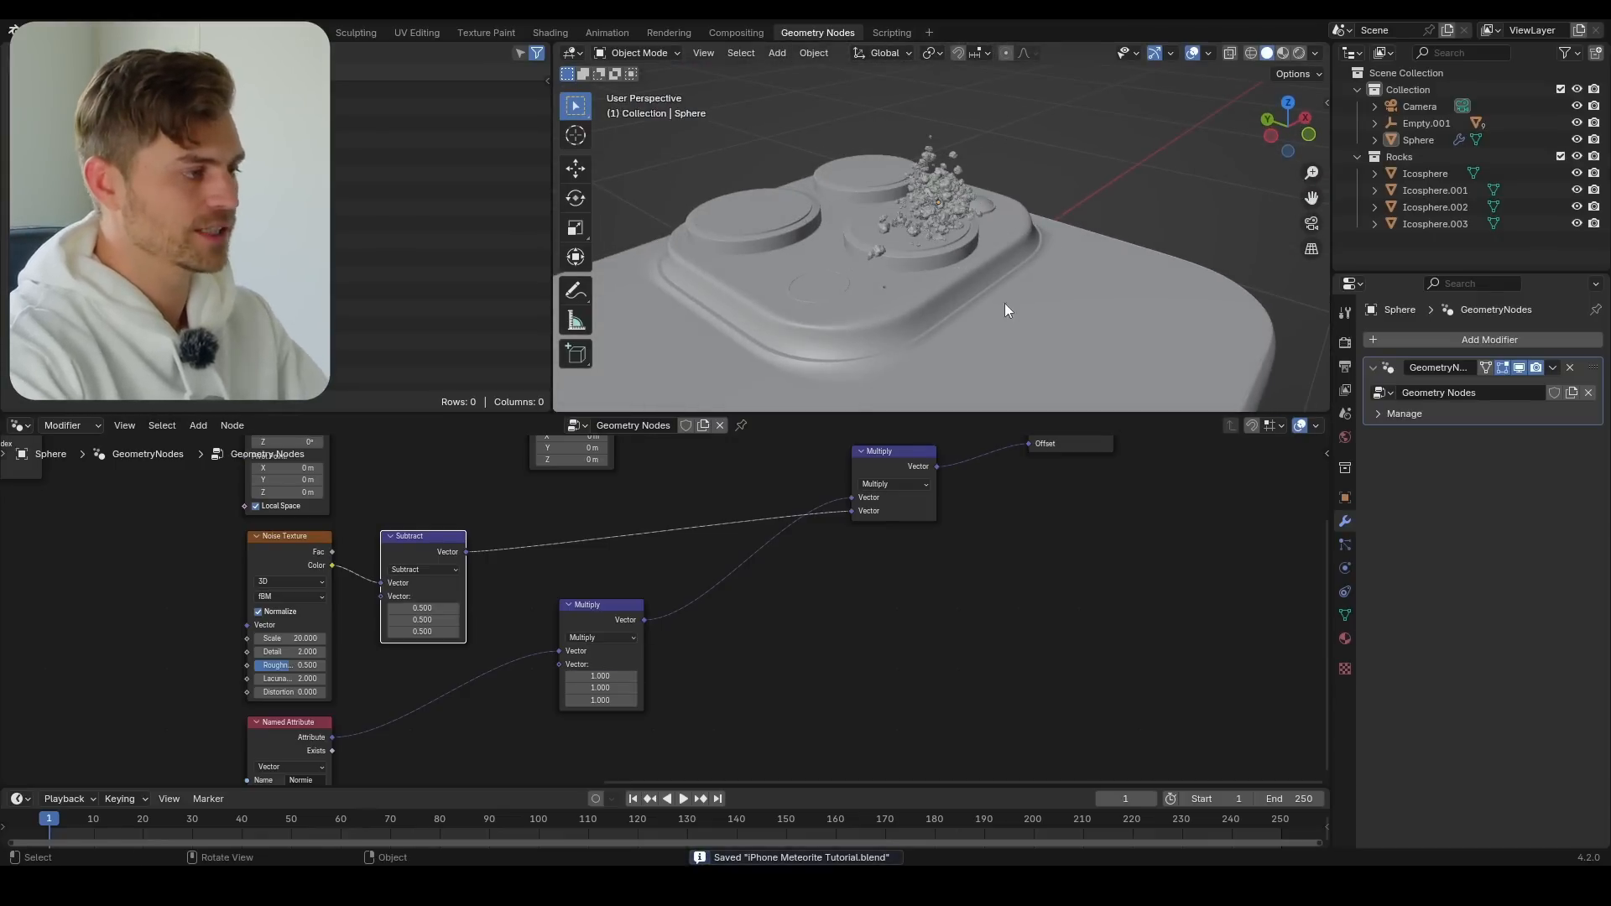
pyautogui.moveTo(1007, 308); pyautogui.dragTo(1031, 288, button='middle')
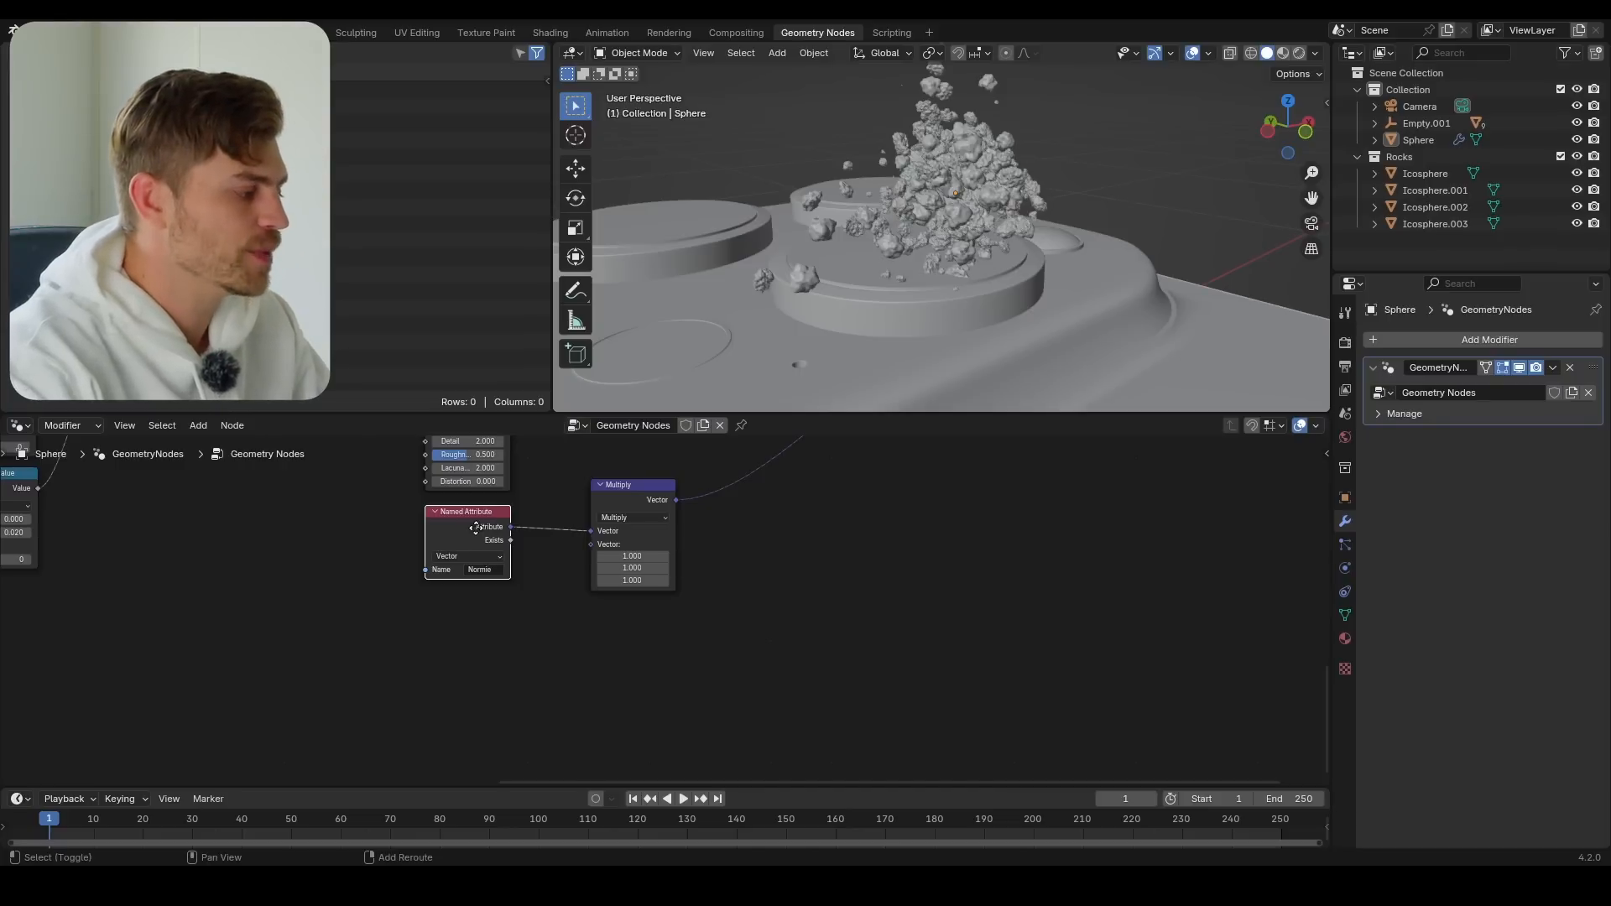
# Duplicate the "Normie" Named Attribute node and place the copy below the original
pyautogui.hotkey('shift', 'd')
pyautogui.click(348, 677)
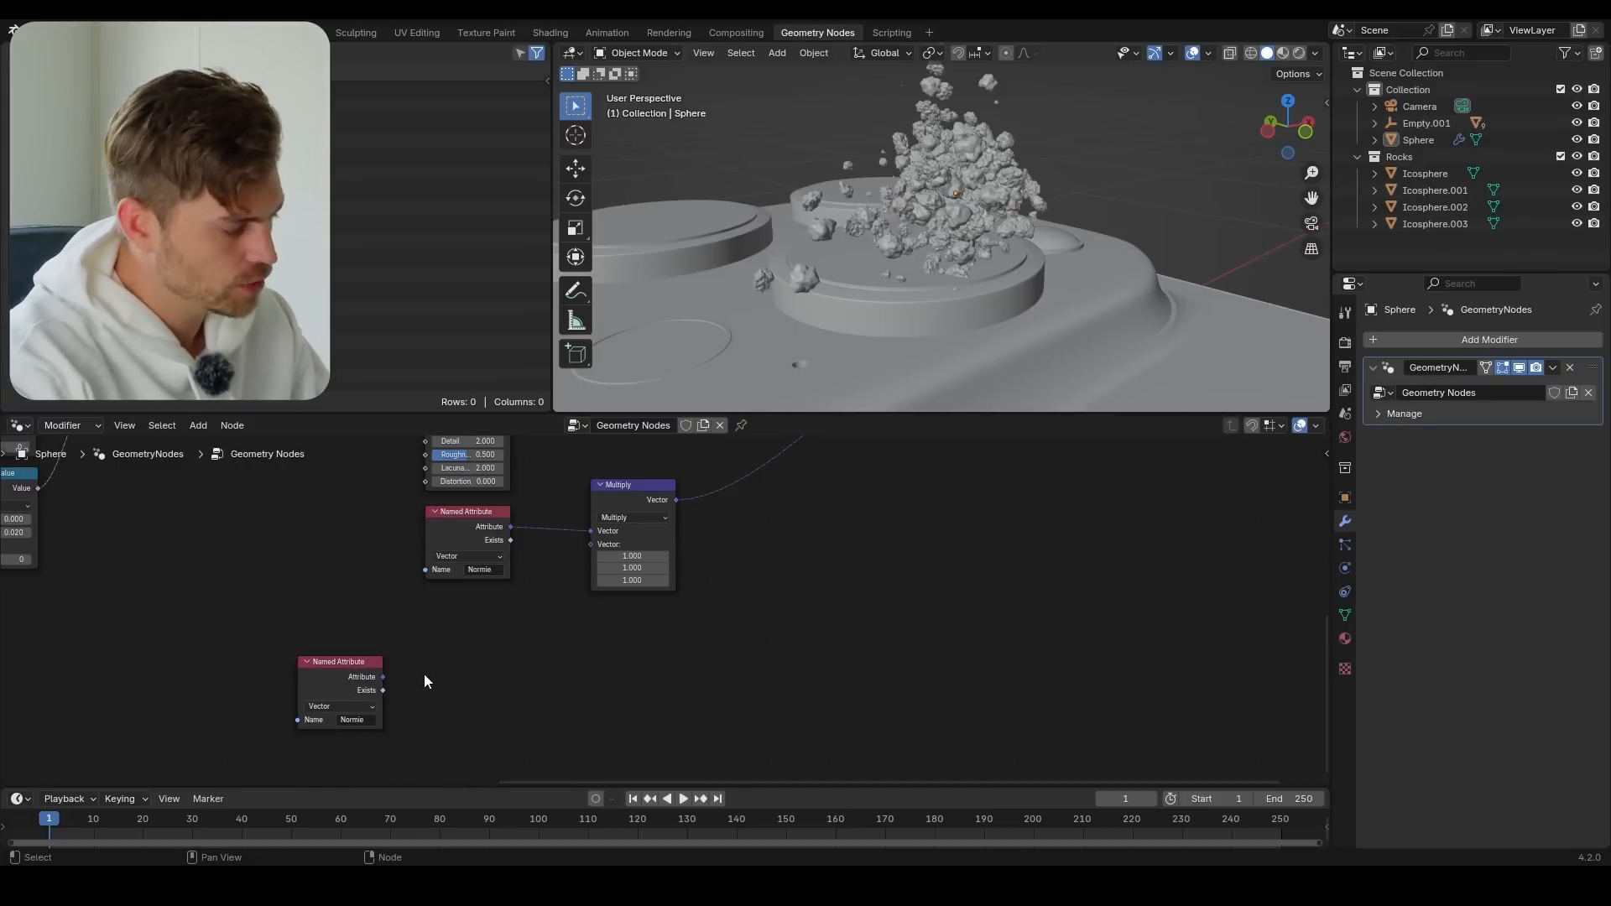
pyautogui.scroll(1, 418, 673)
pyautogui.moveTo(452, 672); pyautogui.dragTo(437, 640, button='middle')
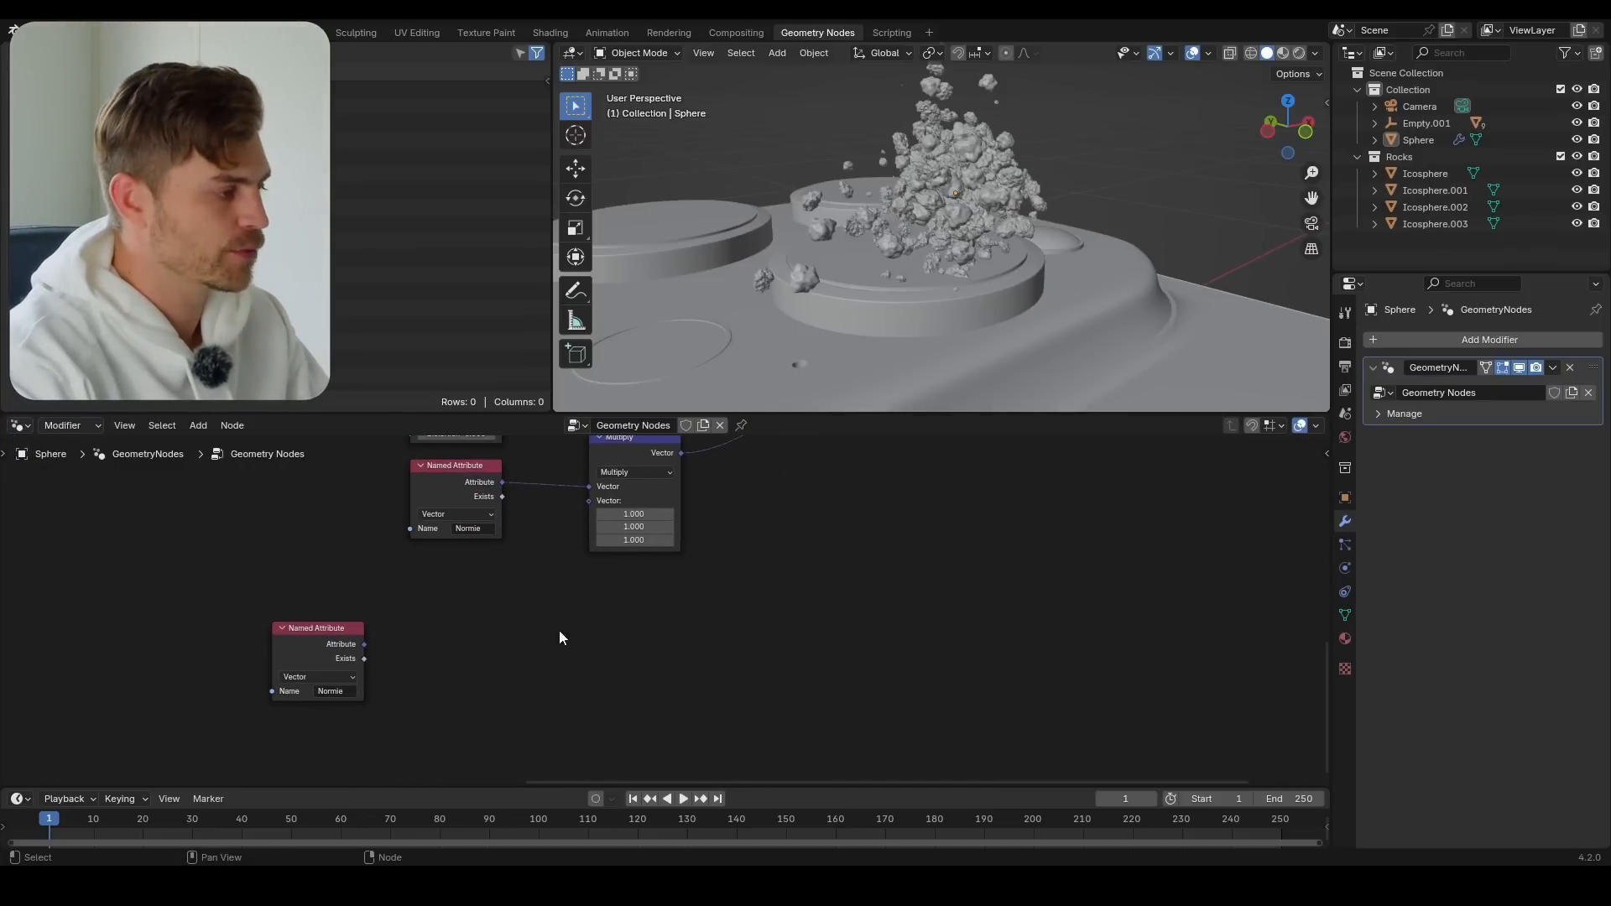
pyautogui.moveTo(681, 582); pyautogui.dragTo(674, 598, button='middle')
pyautogui.scroll(-4, 893, 327)
pyautogui.moveTo(898, 328); pyautogui.dragTo(895, 303, button='middle')
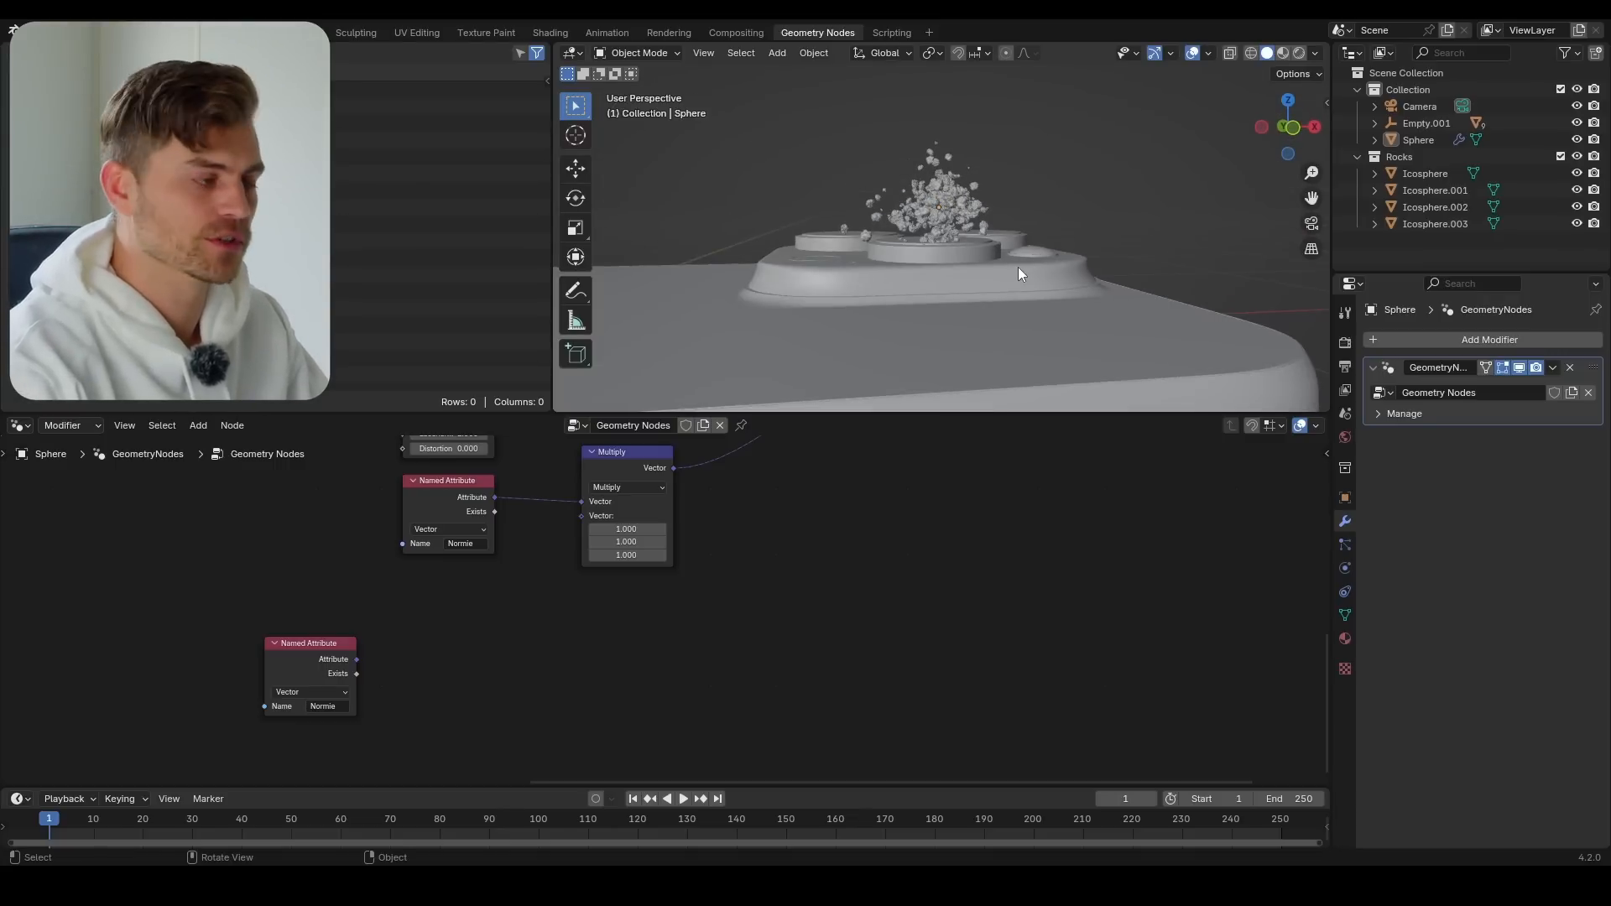
# Add a Separate XYZ node and a Combine XYZ node beside the duplicated Named Attribute
pyautogui.hotkey('shift', 'a')
pyautogui.write('sepe')
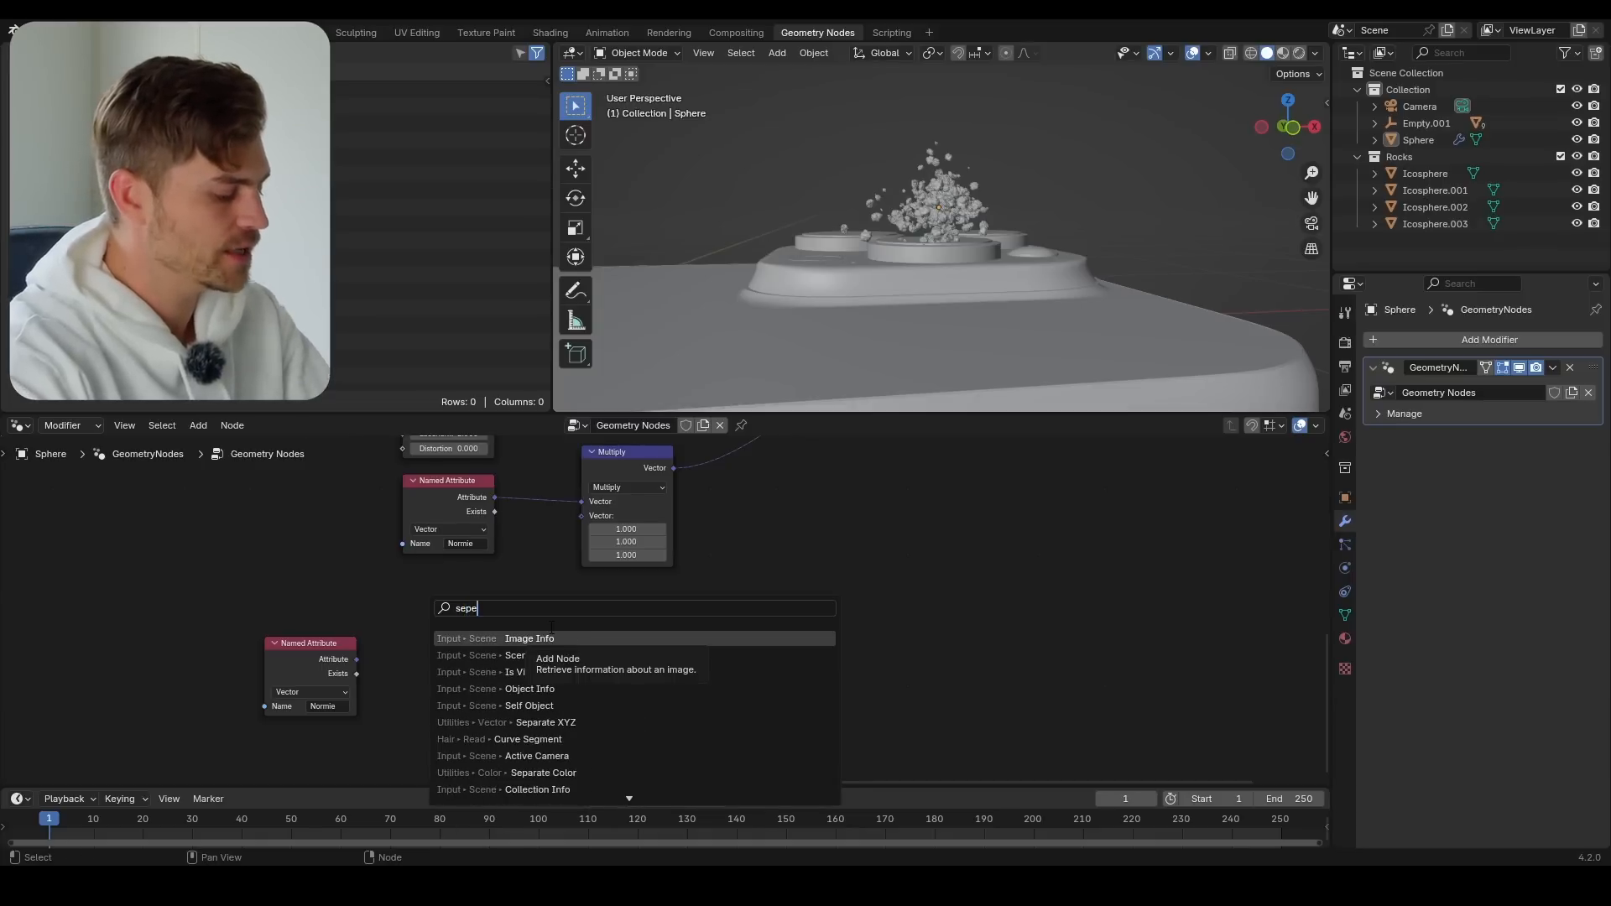
pyautogui.hotkey('shift', 'a')
pyautogui.write('combin')
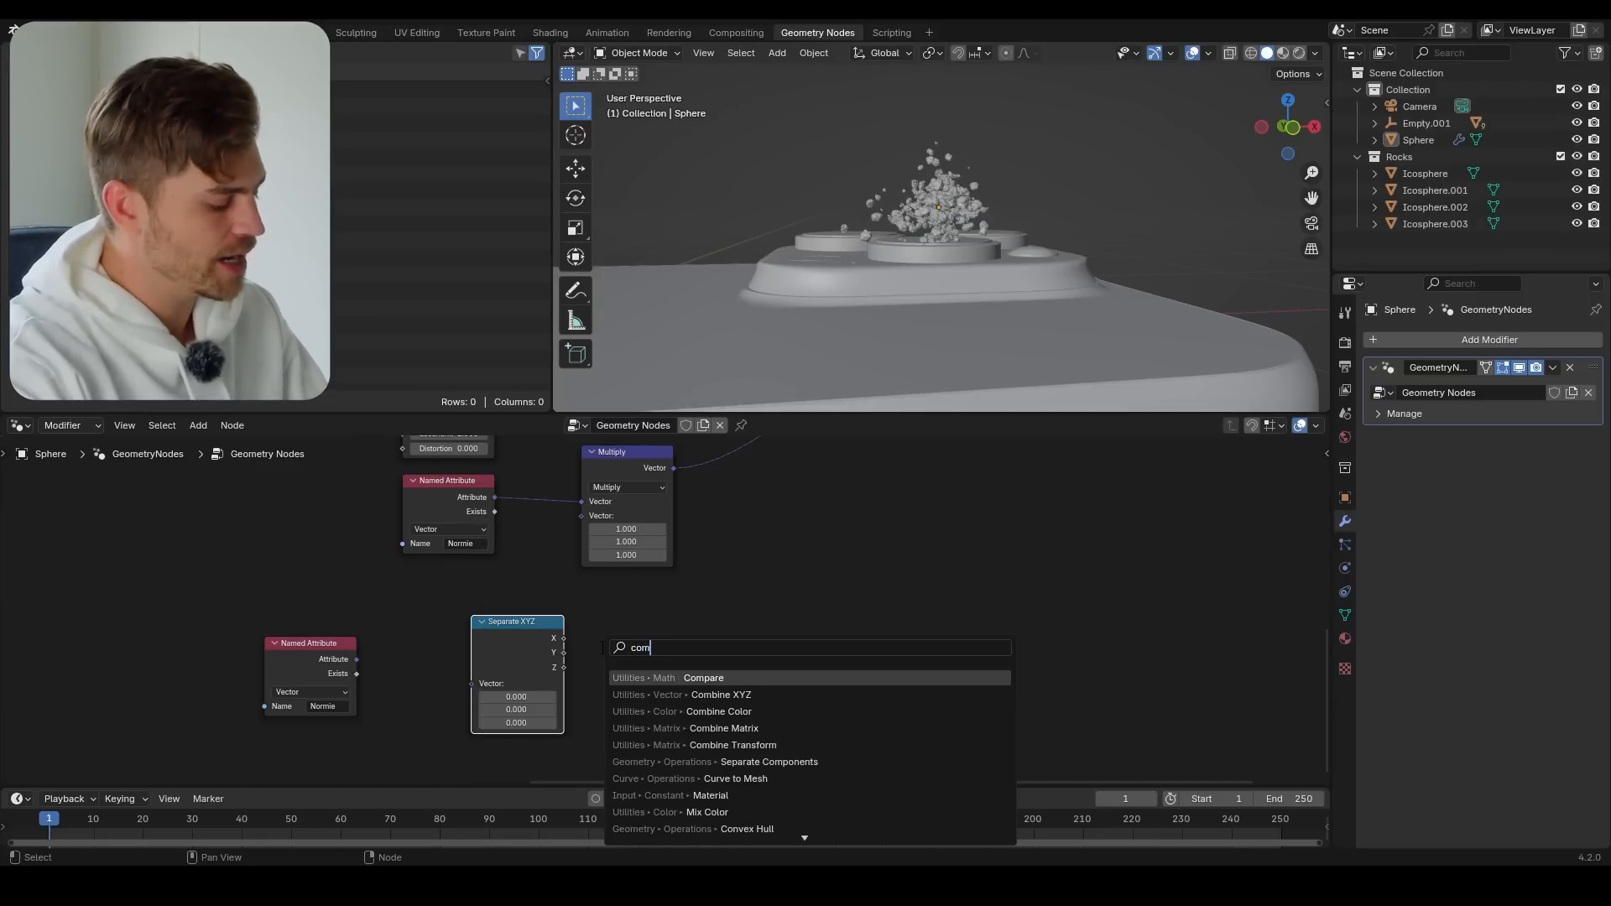
pyautogui.press('Return')
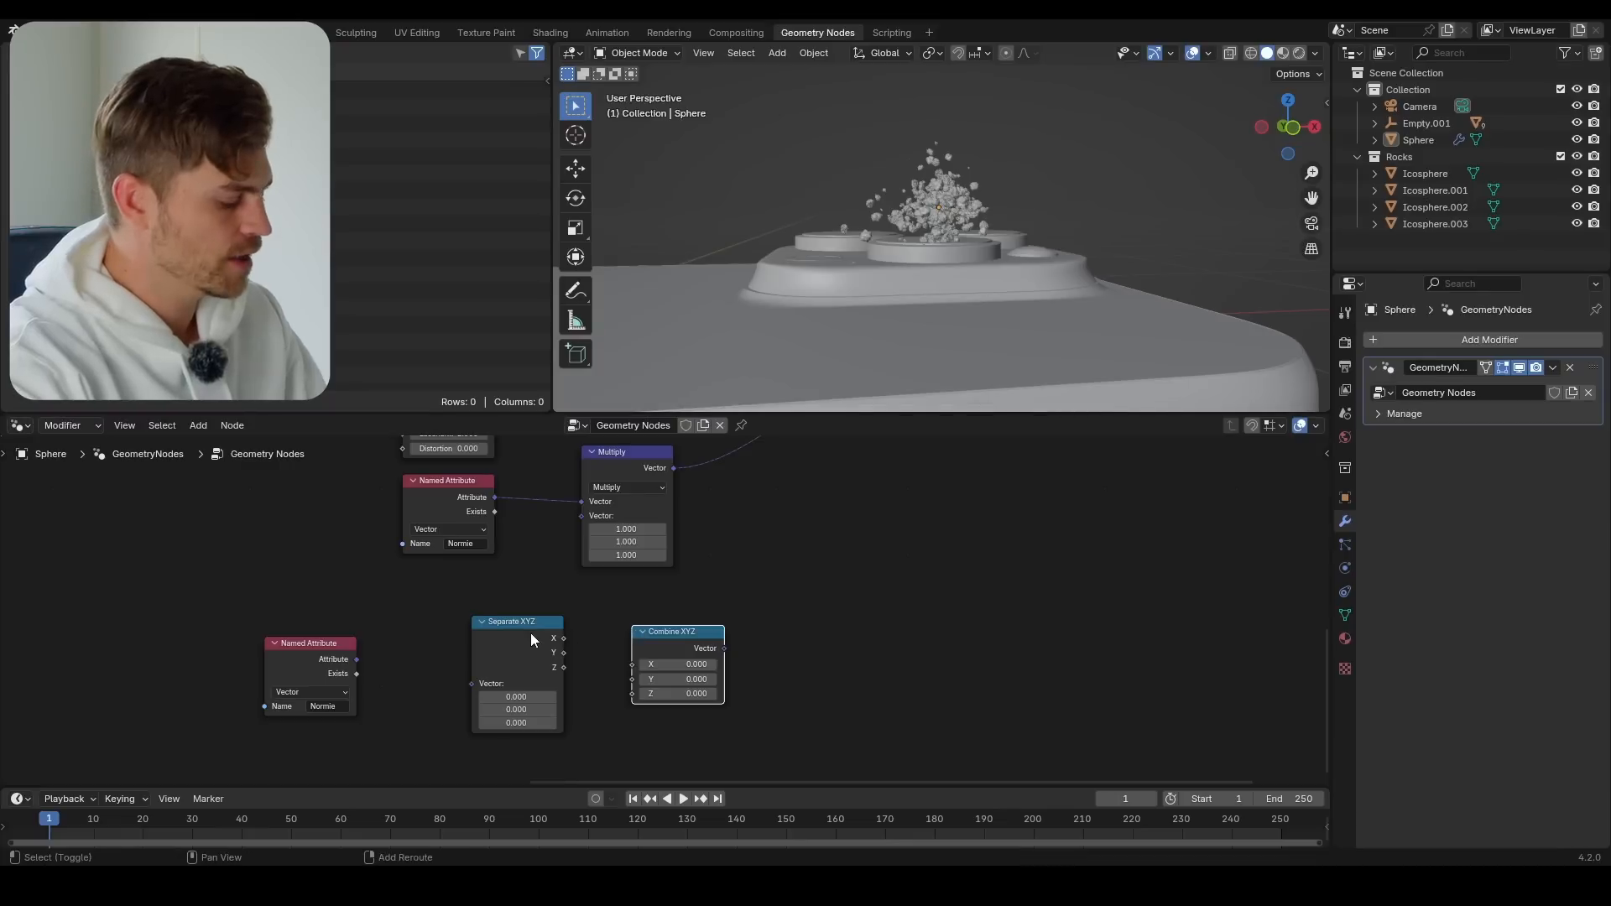
# Add a Compare node next to the duplicated Named Attribute and set its operation to Less Than
pyautogui.hotkey('shift', 'a')
pyautogui.write('compare')
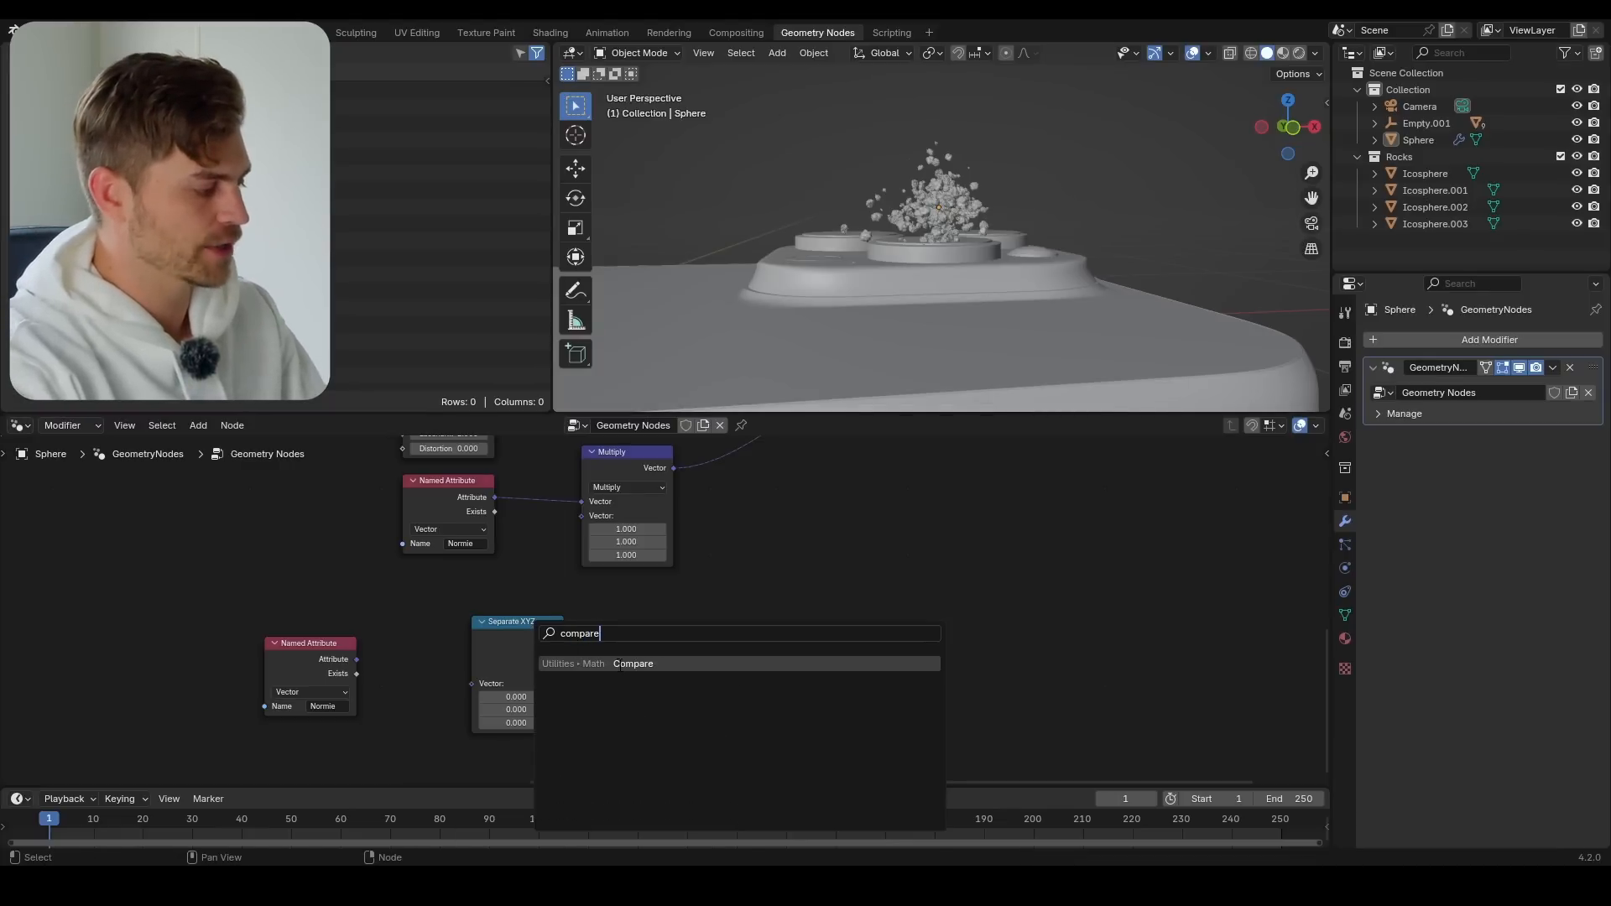
pyautogui.press('Return')
pyautogui.click(386, 638)
pyautogui.scroll(3, 361, 689)
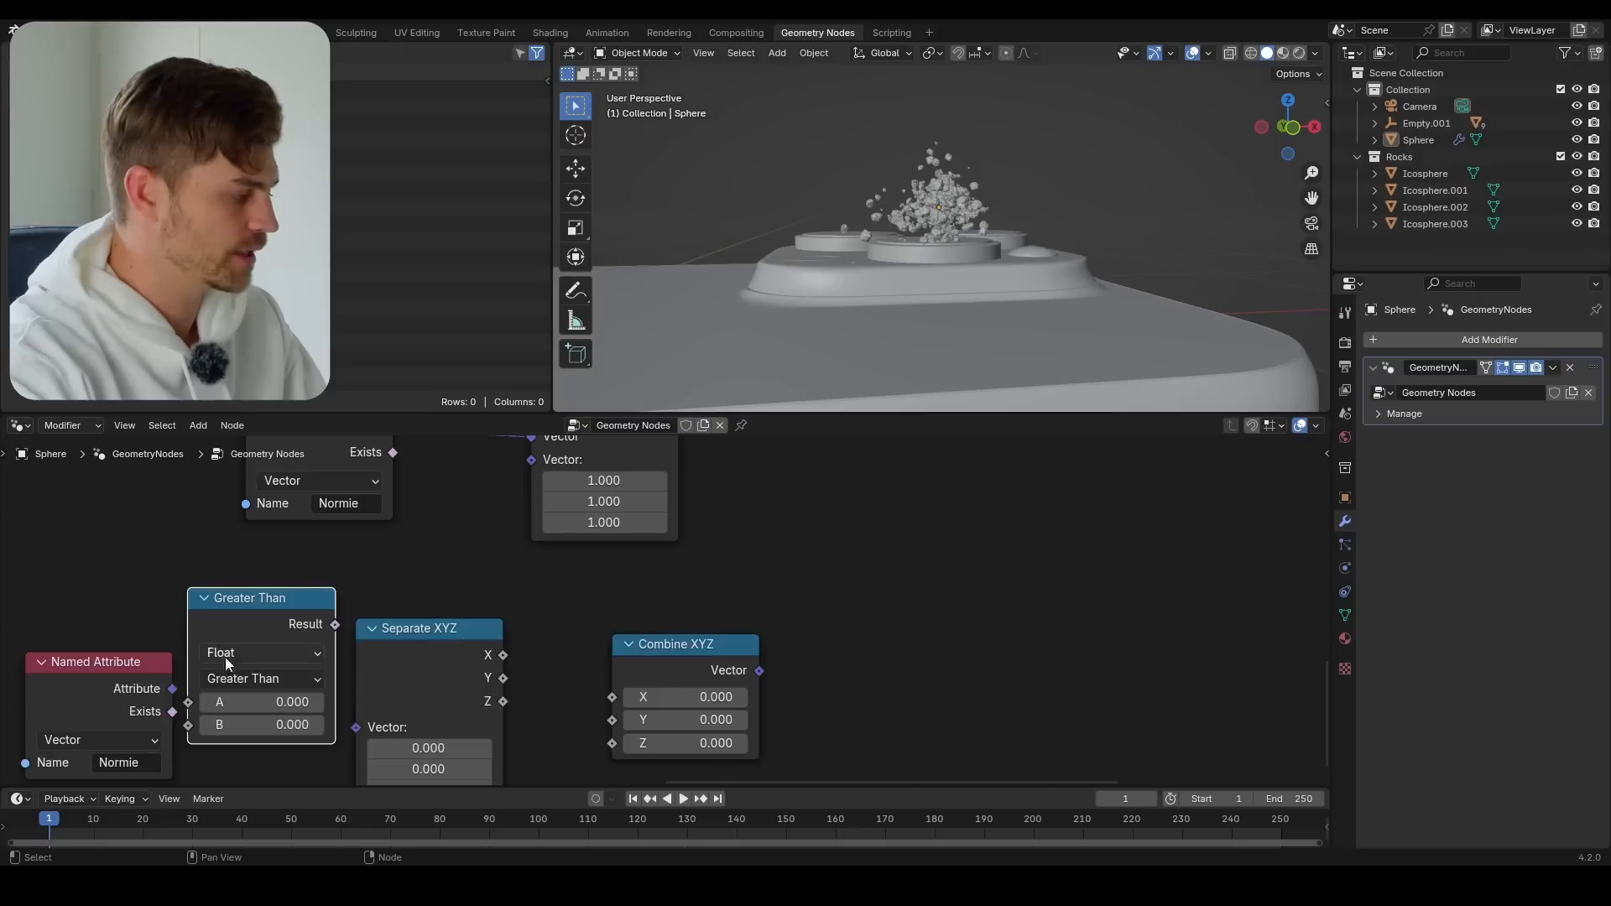
pyautogui.click(370, 622)
pyautogui.click(371, 674)
# Link the duplicated Named Attribute to Less Than's A input and its Result to Combine XYZ's Z, moving Separate XYZ aside
pyautogui.moveTo(248, 634); pyautogui.dragTo(294, 646)
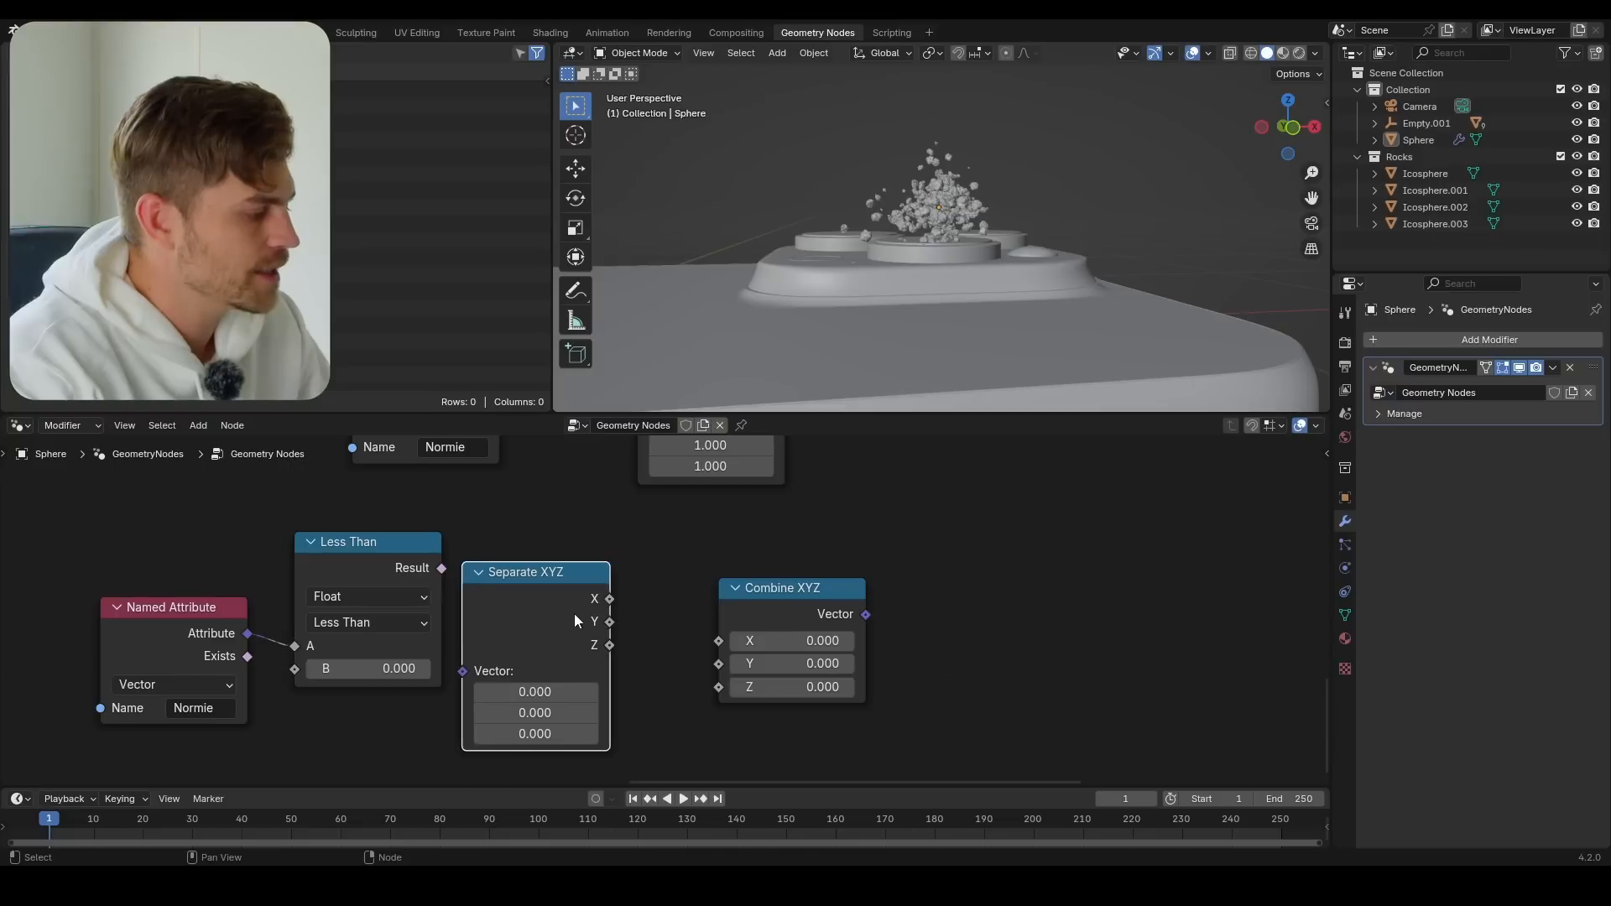
pyautogui.moveTo(574, 612); pyautogui.dragTo(1057, 603)
pyautogui.click(808, 605)
pyautogui.moveTo(807, 605); pyautogui.dragTo(598, 570)
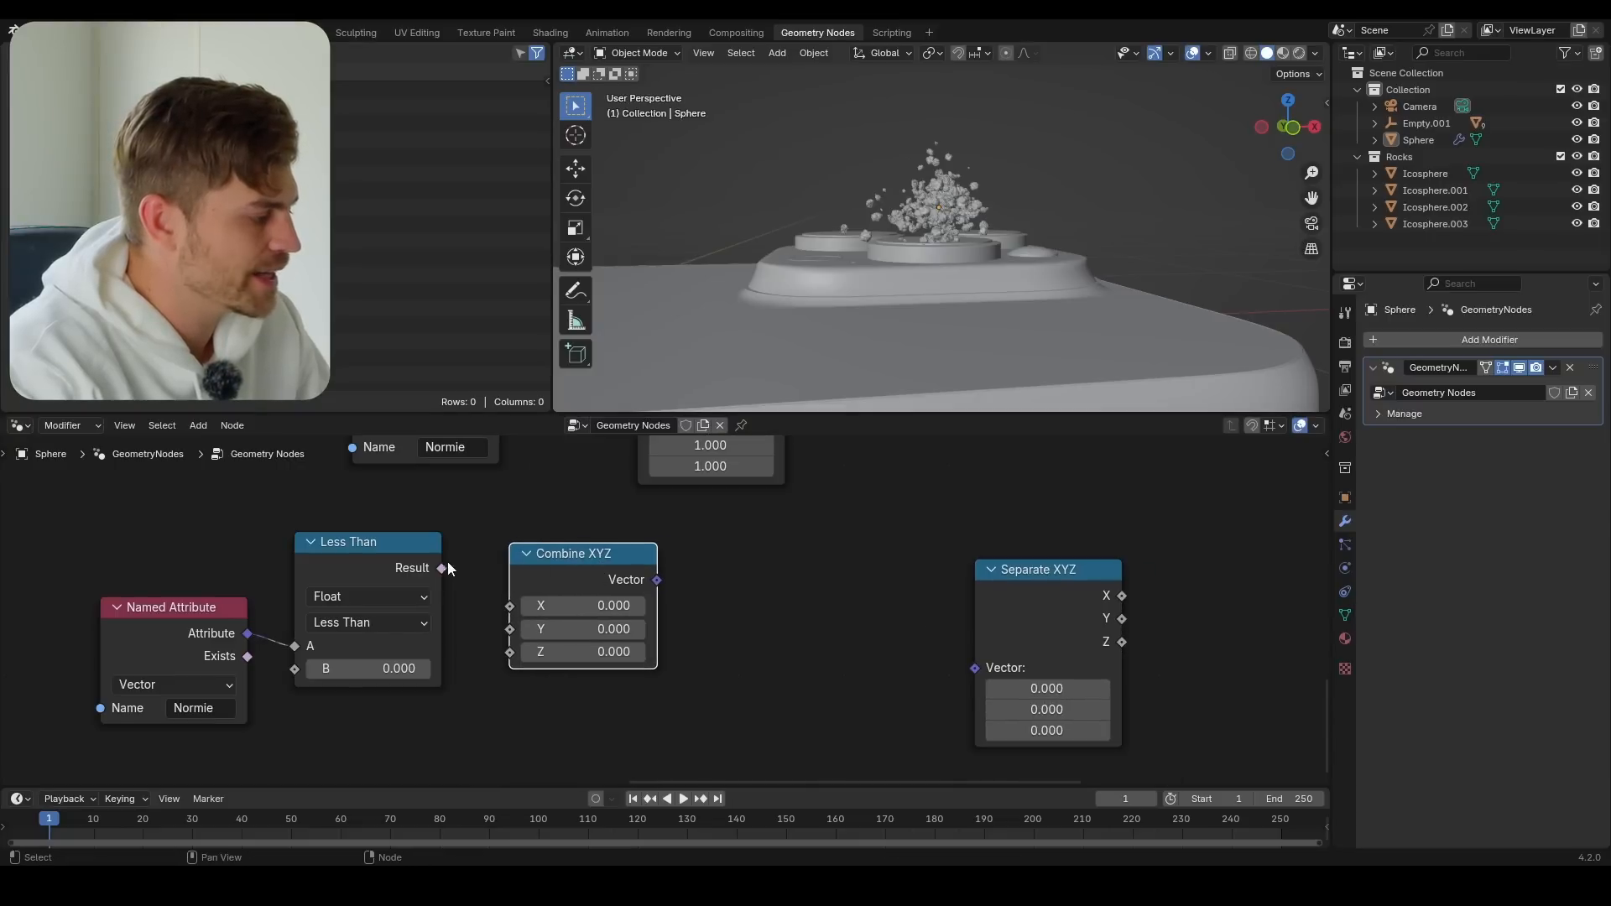
pyautogui.moveTo(507, 656); pyautogui.dragTo(509, 653)
# Link the Combine XYZ output to the first Multiply node's second Vector input and inspect the rock column
pyautogui.scroll(-2, 582, 540)
pyautogui.moveTo(647, 661); pyautogui.dragTo(637, 589)
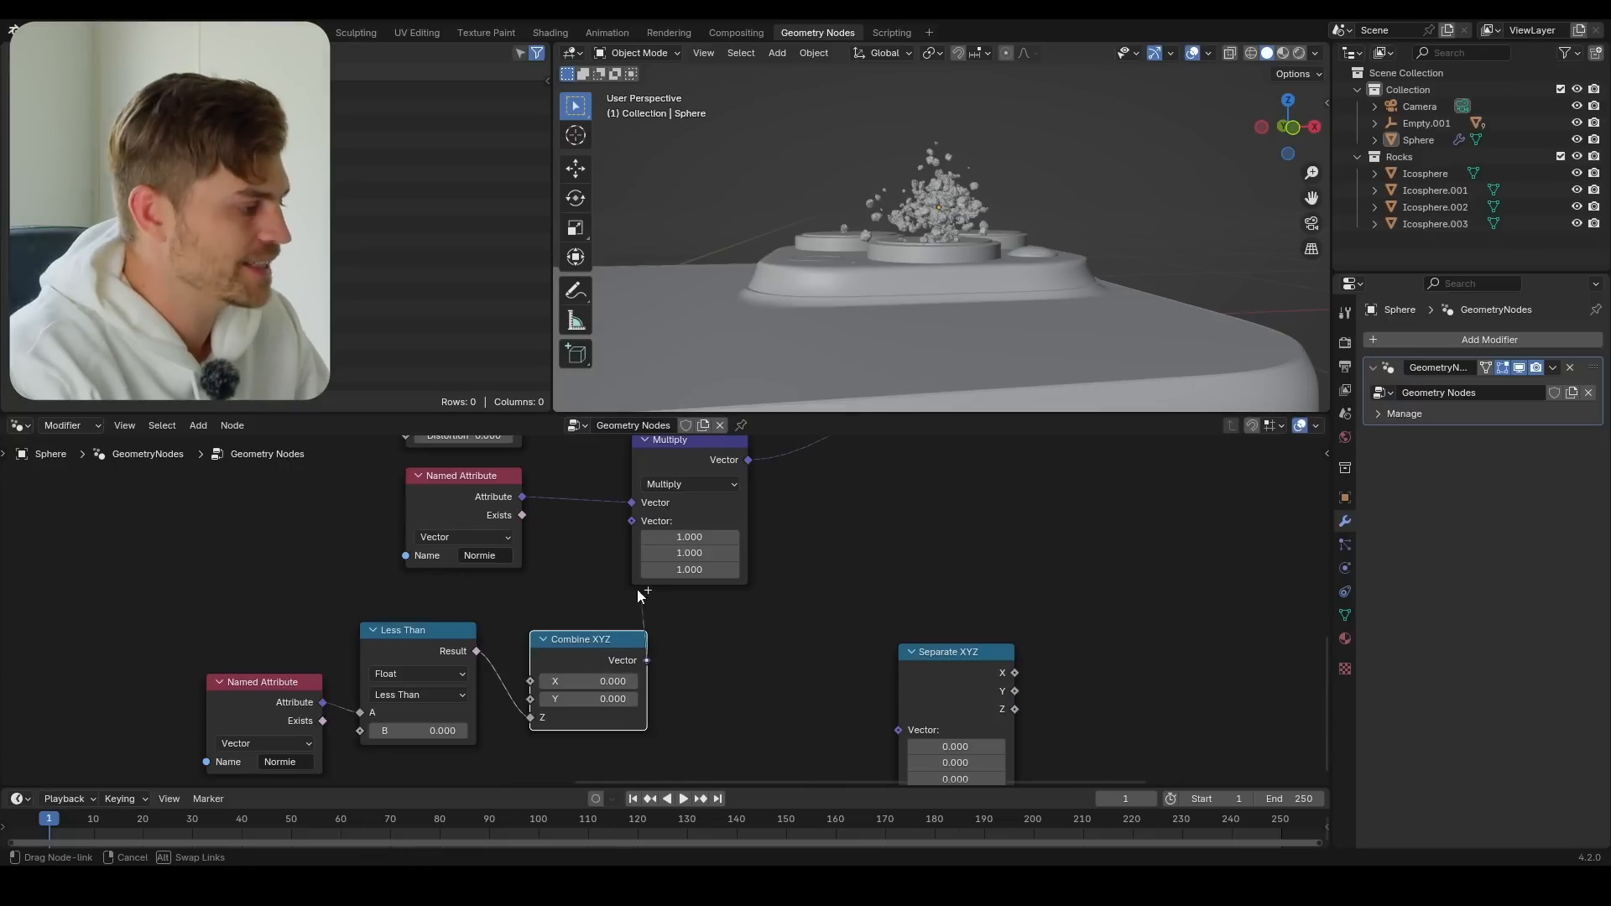
pyautogui.moveTo(637, 526); pyautogui.dragTo(636, 526)
pyautogui.moveTo(999, 201); pyautogui.dragTo(1056, 290, button='middle')
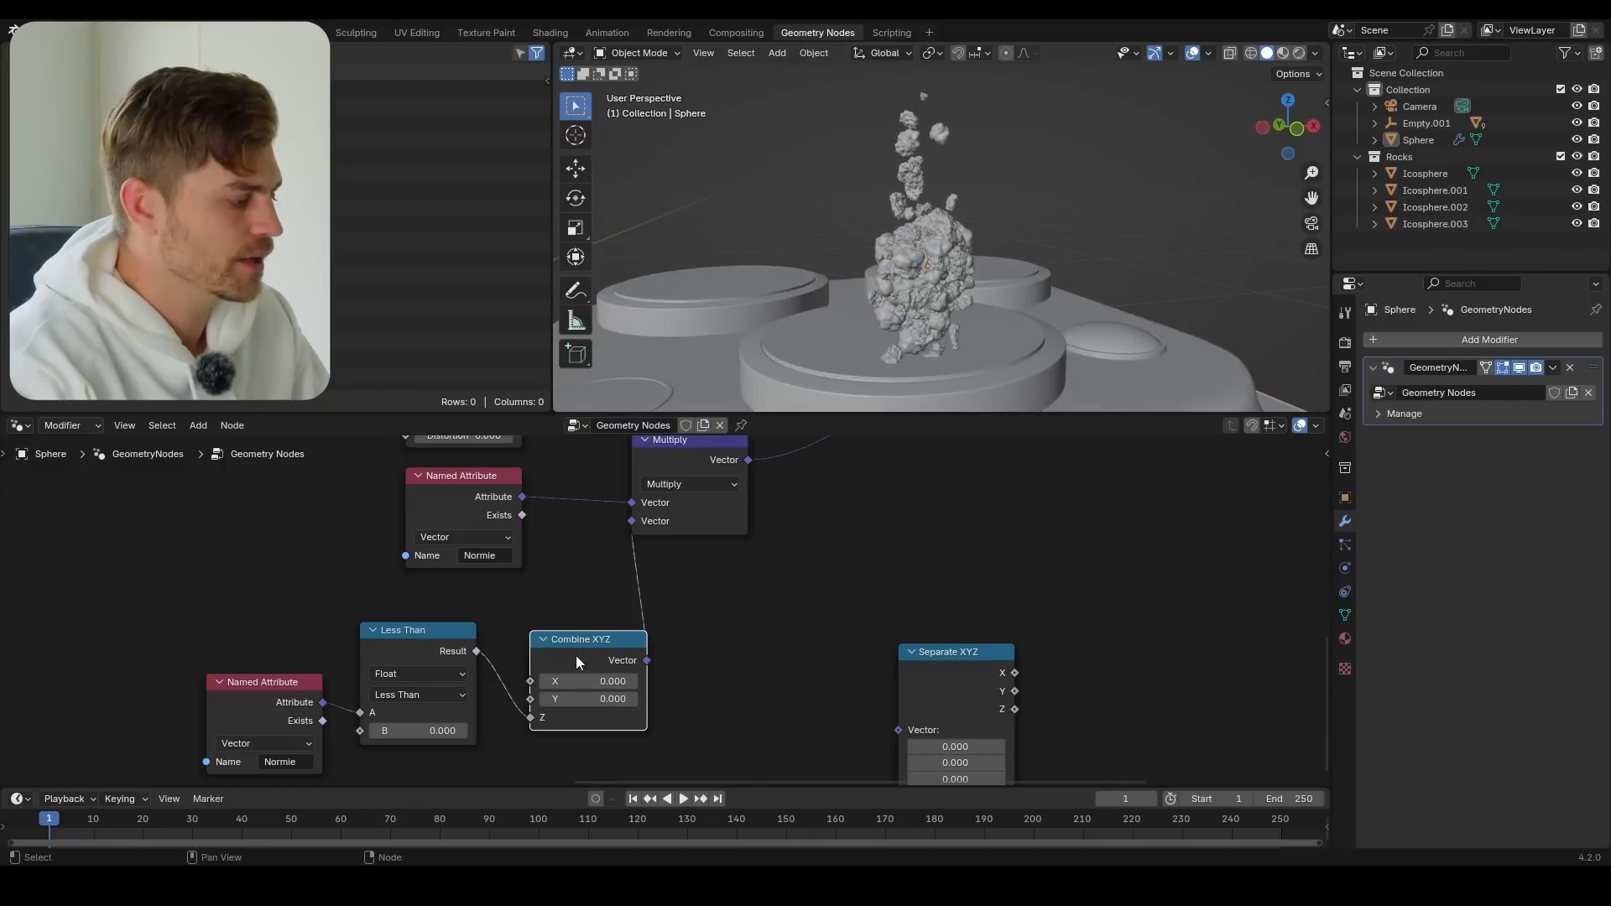
# Lower the Less Than node's B threshold to -0.380 and then to -0.720, nudging the Combine XYZ node clear
pyautogui.moveTo(577, 663); pyautogui.dragTo(558, 655)
pyautogui.moveTo(422, 731)
pyautogui.mouseDown()
pyautogui.moveTo(366, 731)
pyautogui.moveTo(406, 731)
pyautogui.mouseUp()
pyautogui.moveTo(604, 642); pyautogui.dragTo(609, 642, button='middle')
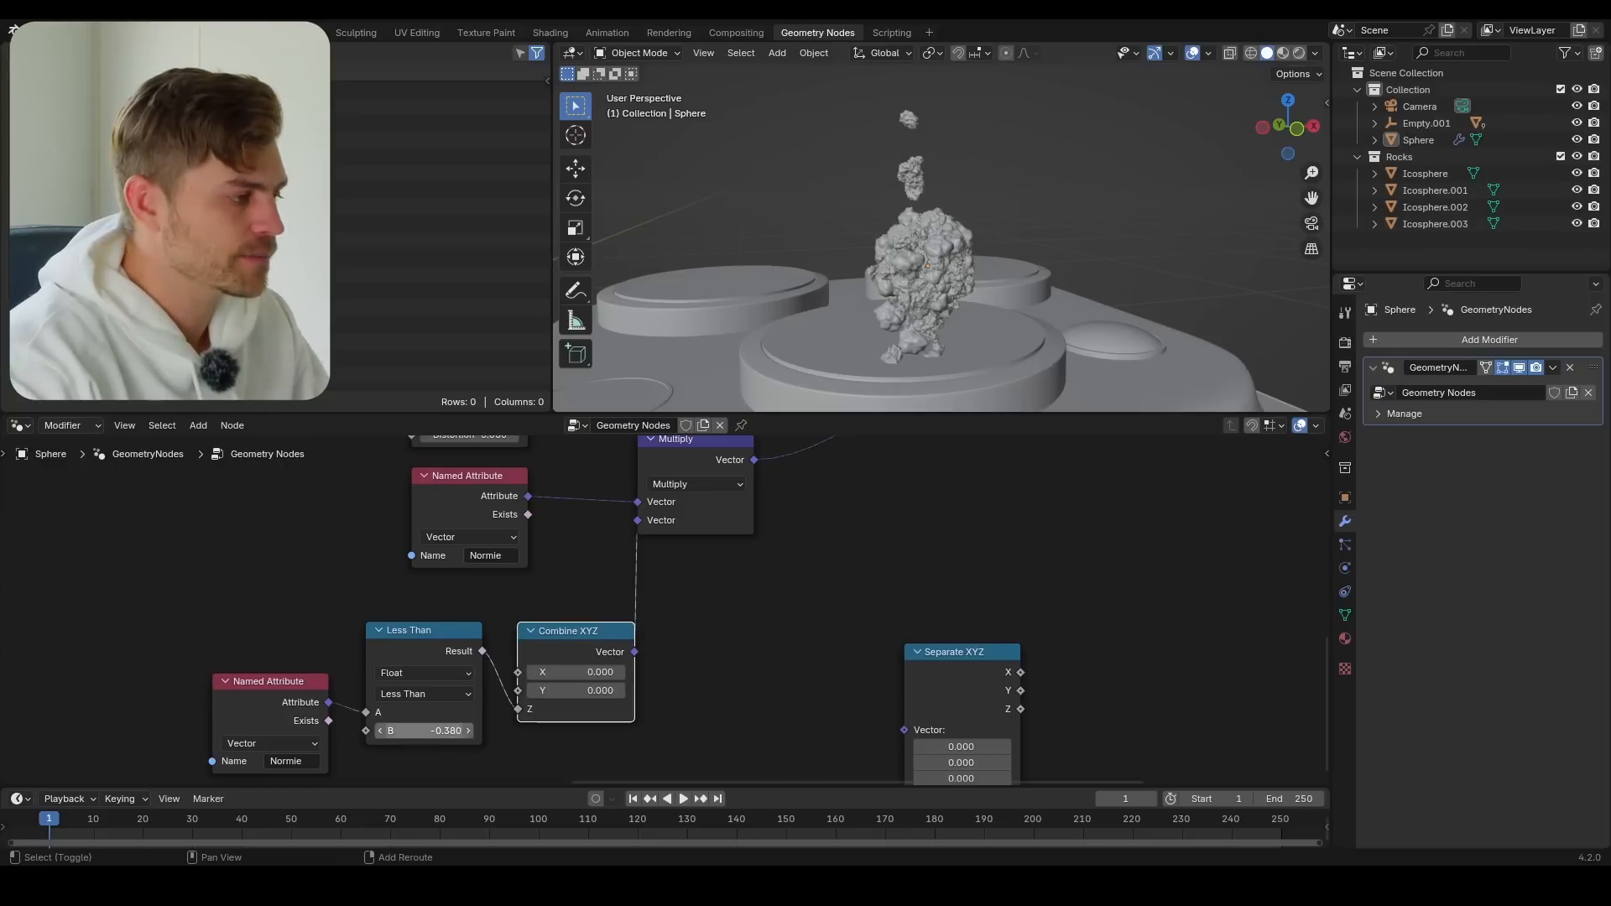
pyautogui.moveTo(422, 731); pyautogui.dragTo(391, 731)
pyautogui.scroll(-2, 666, 575)
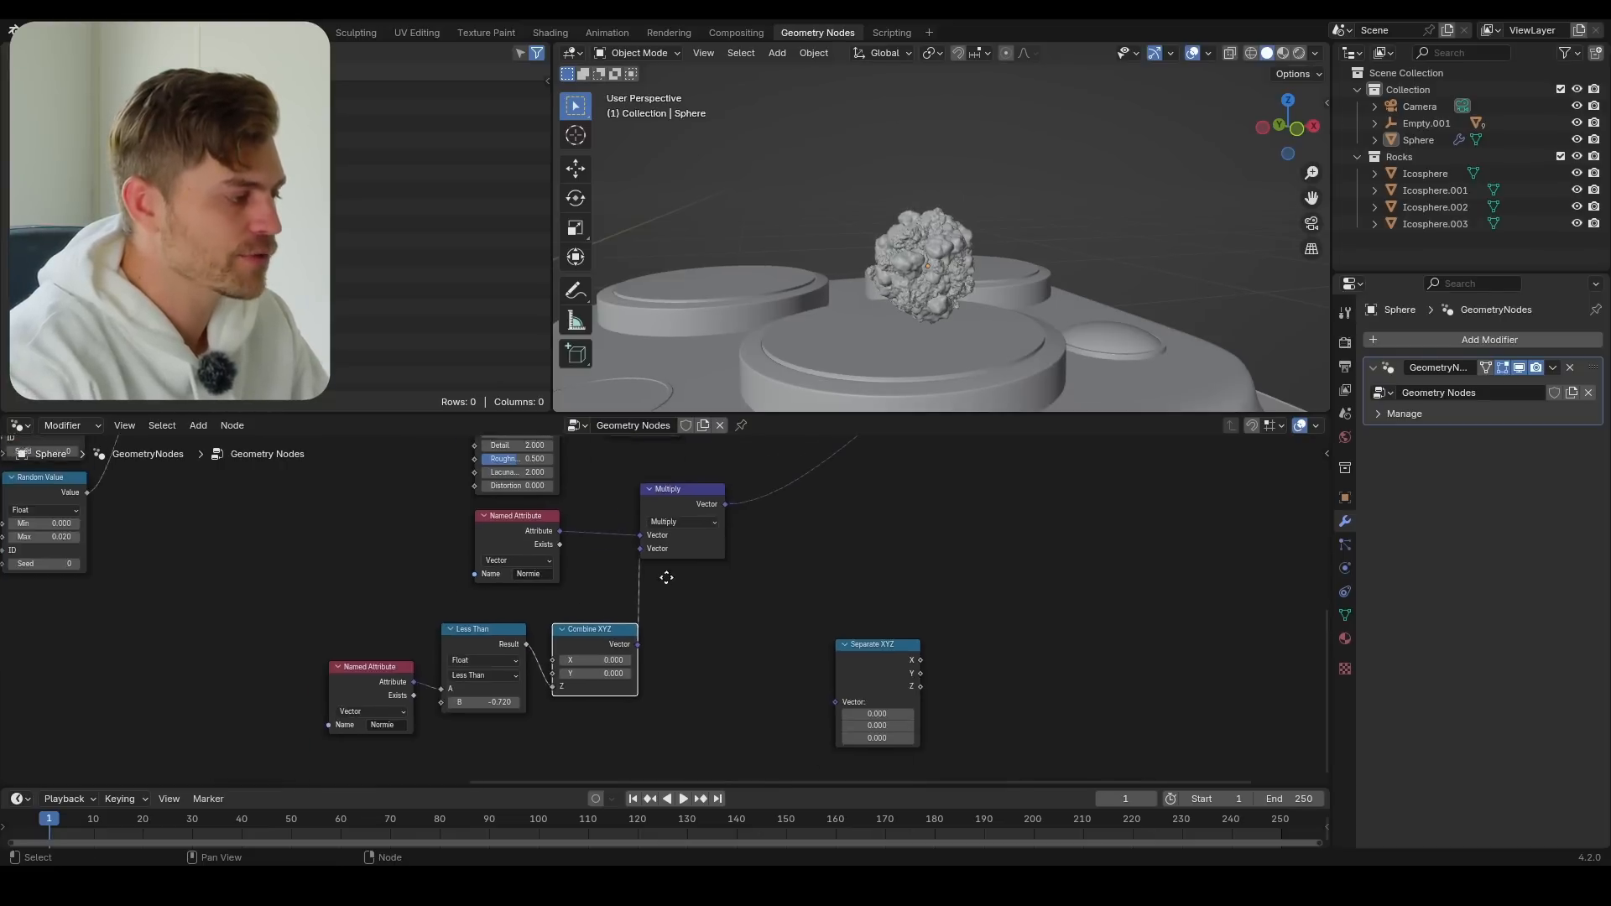
# Try a different X value on the Combine XYZ node and undo the attempt
pyautogui.moveTo(606, 622); pyautogui.dragTo(629, 568, button='middle')
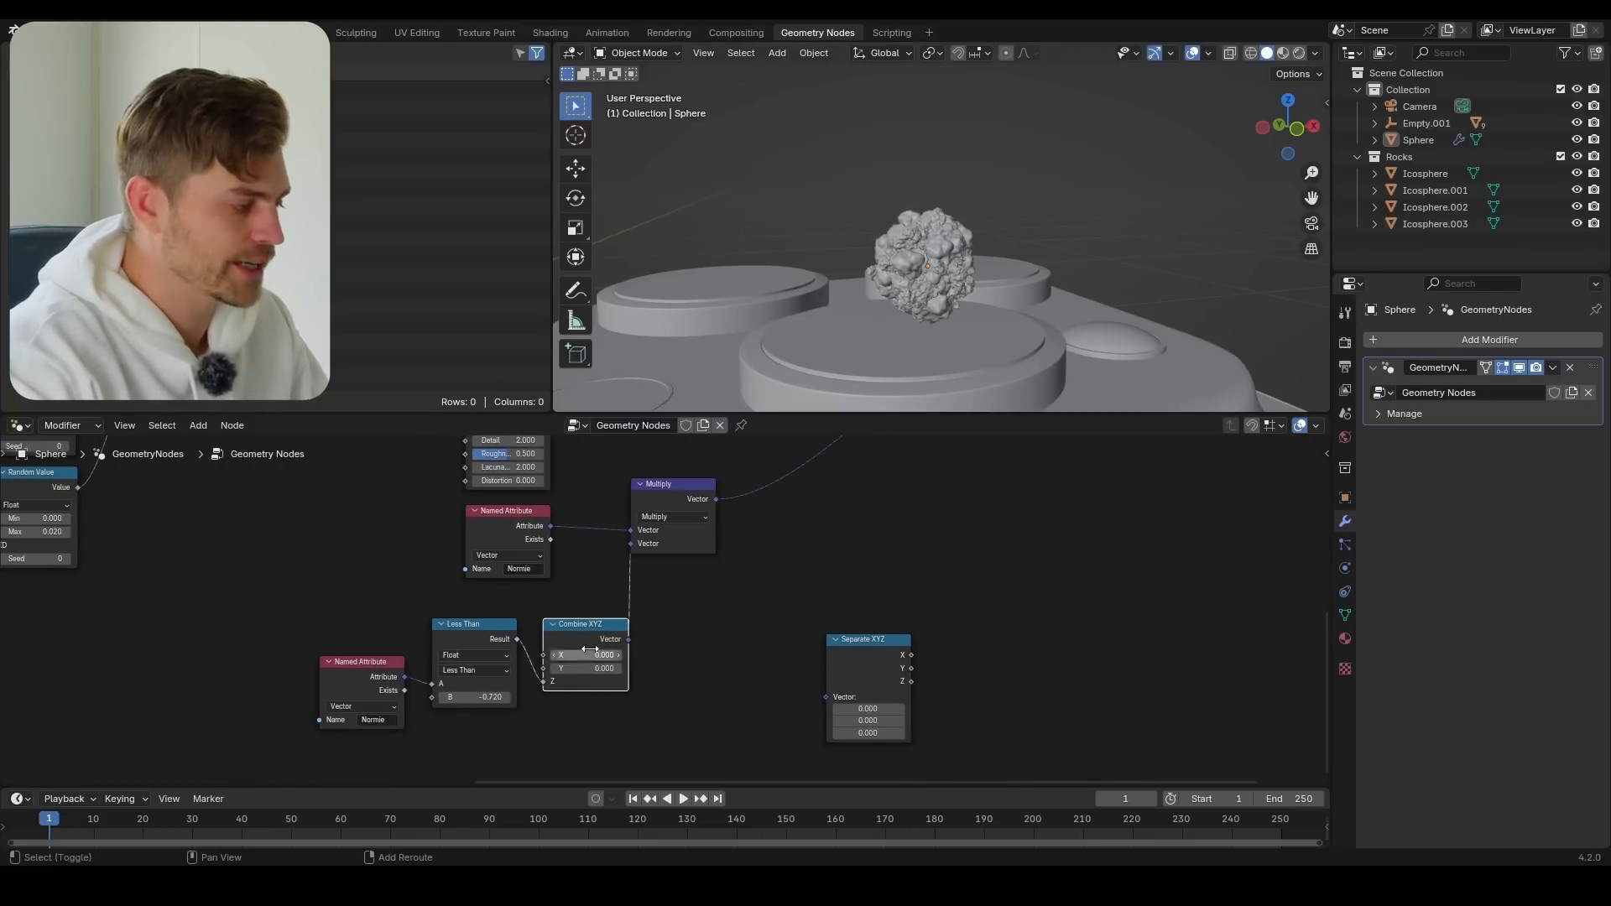
pyautogui.moveTo(593, 656); pyautogui.dragTo(675, 668)
pyautogui.hotkey('ctrl', 'z')
pyautogui.hotkey('ctrl', 'z')
# Add a Math node and place it below the Less Than node
pyautogui.moveTo(652, 667); pyautogui.dragTo(688, 590, button='middle')
pyautogui.scroll(1, 688, 590)
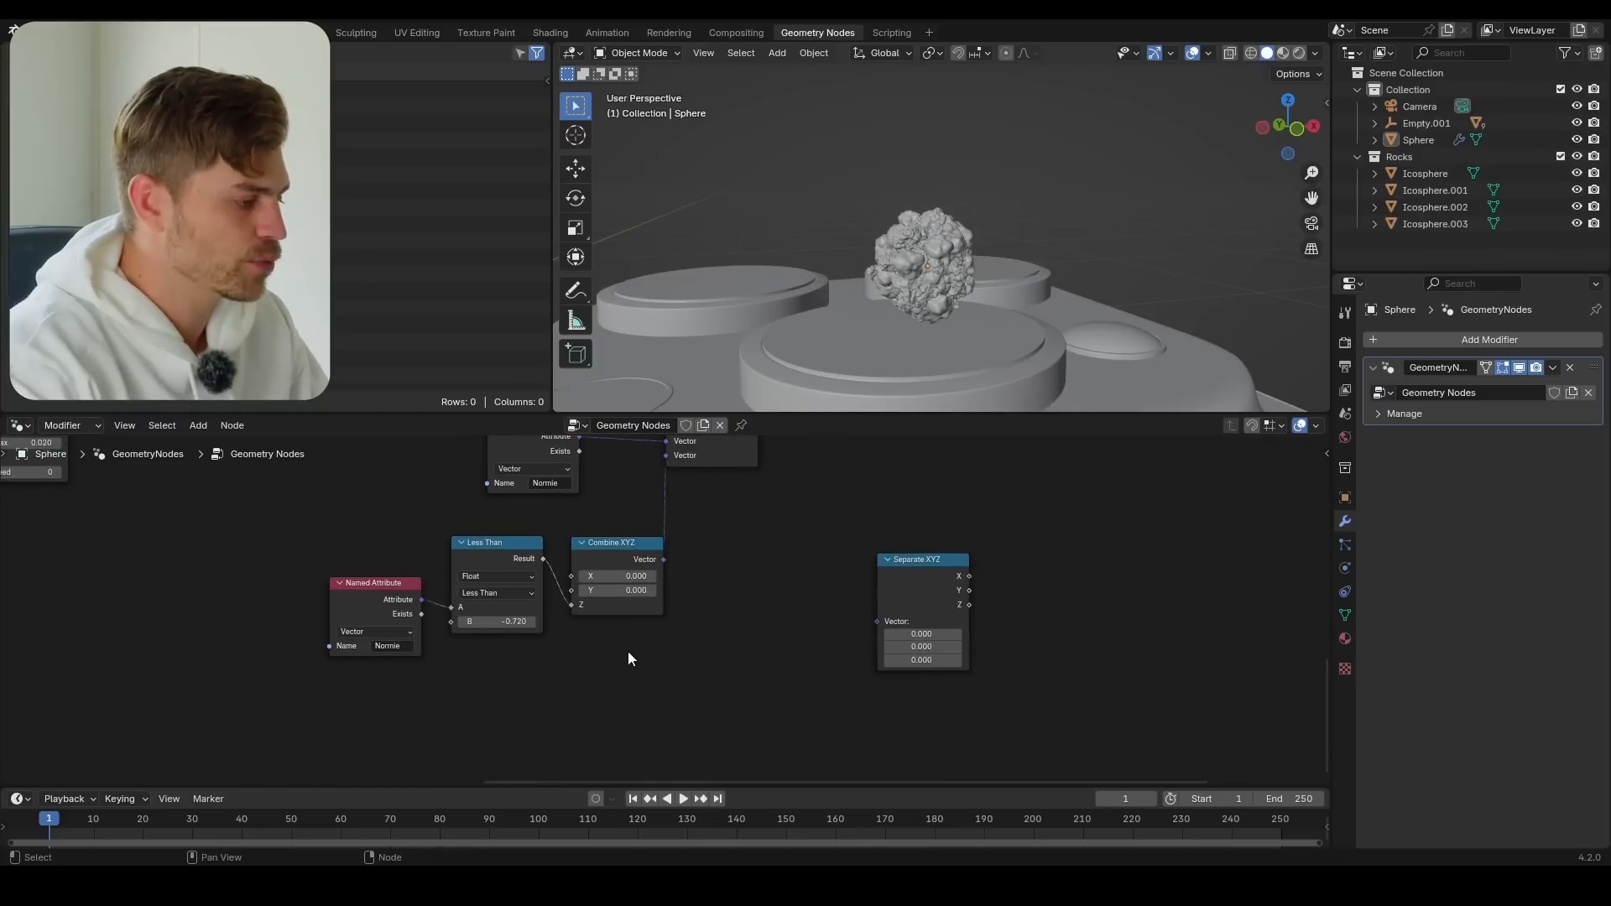
pyautogui.hotkey('shift', 'a')
pyautogui.write('math')
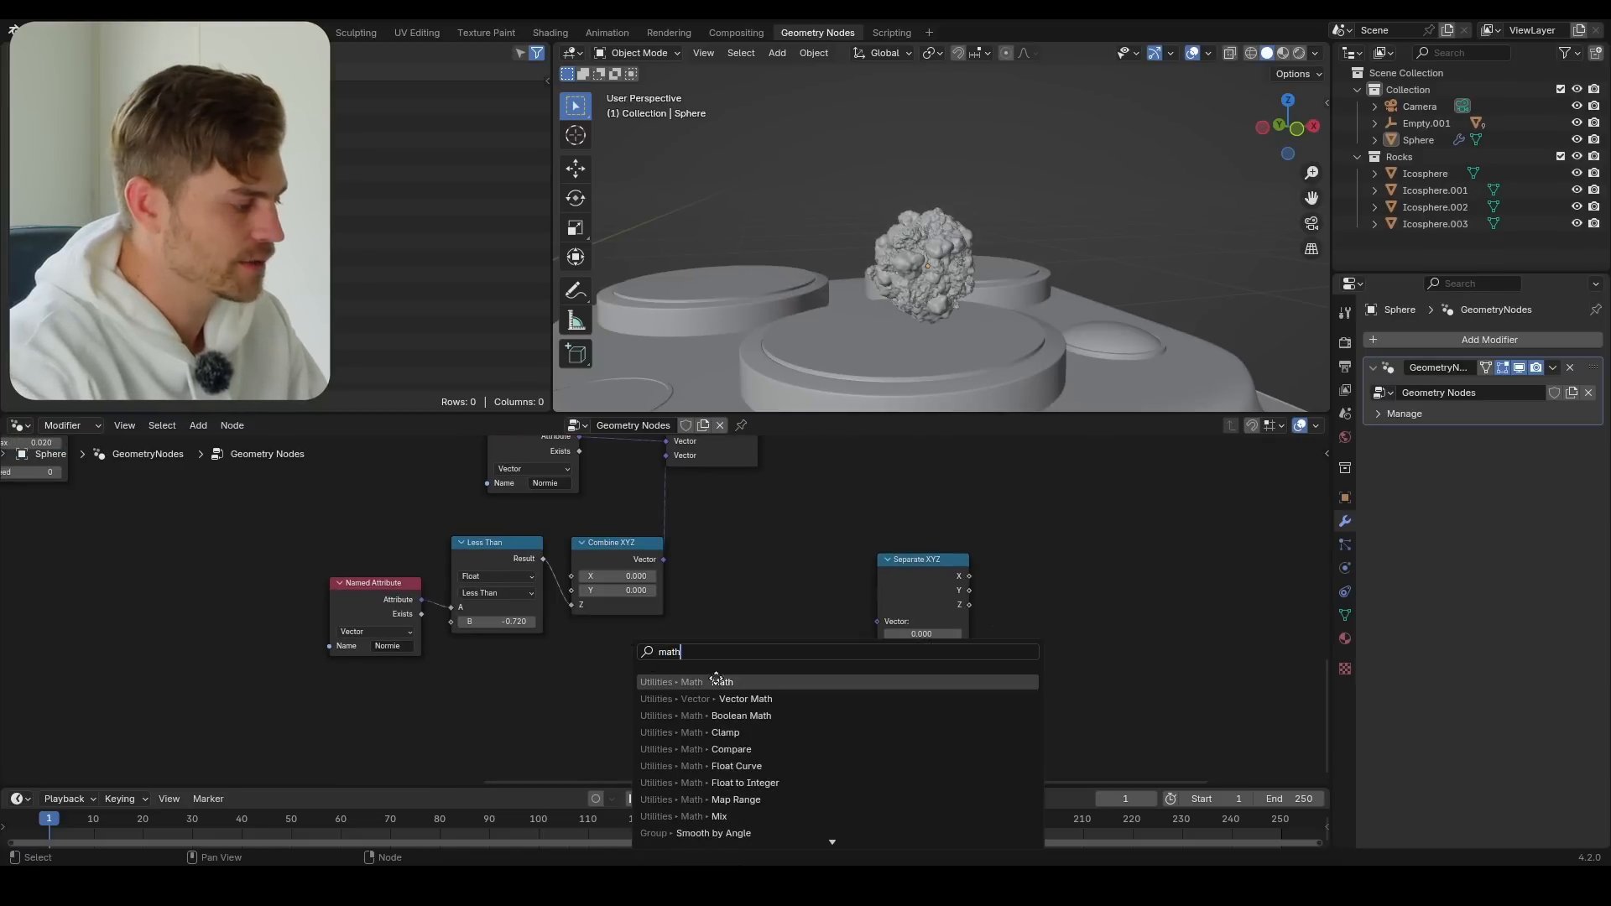
pyautogui.click(716, 682)
pyautogui.click(431, 634)
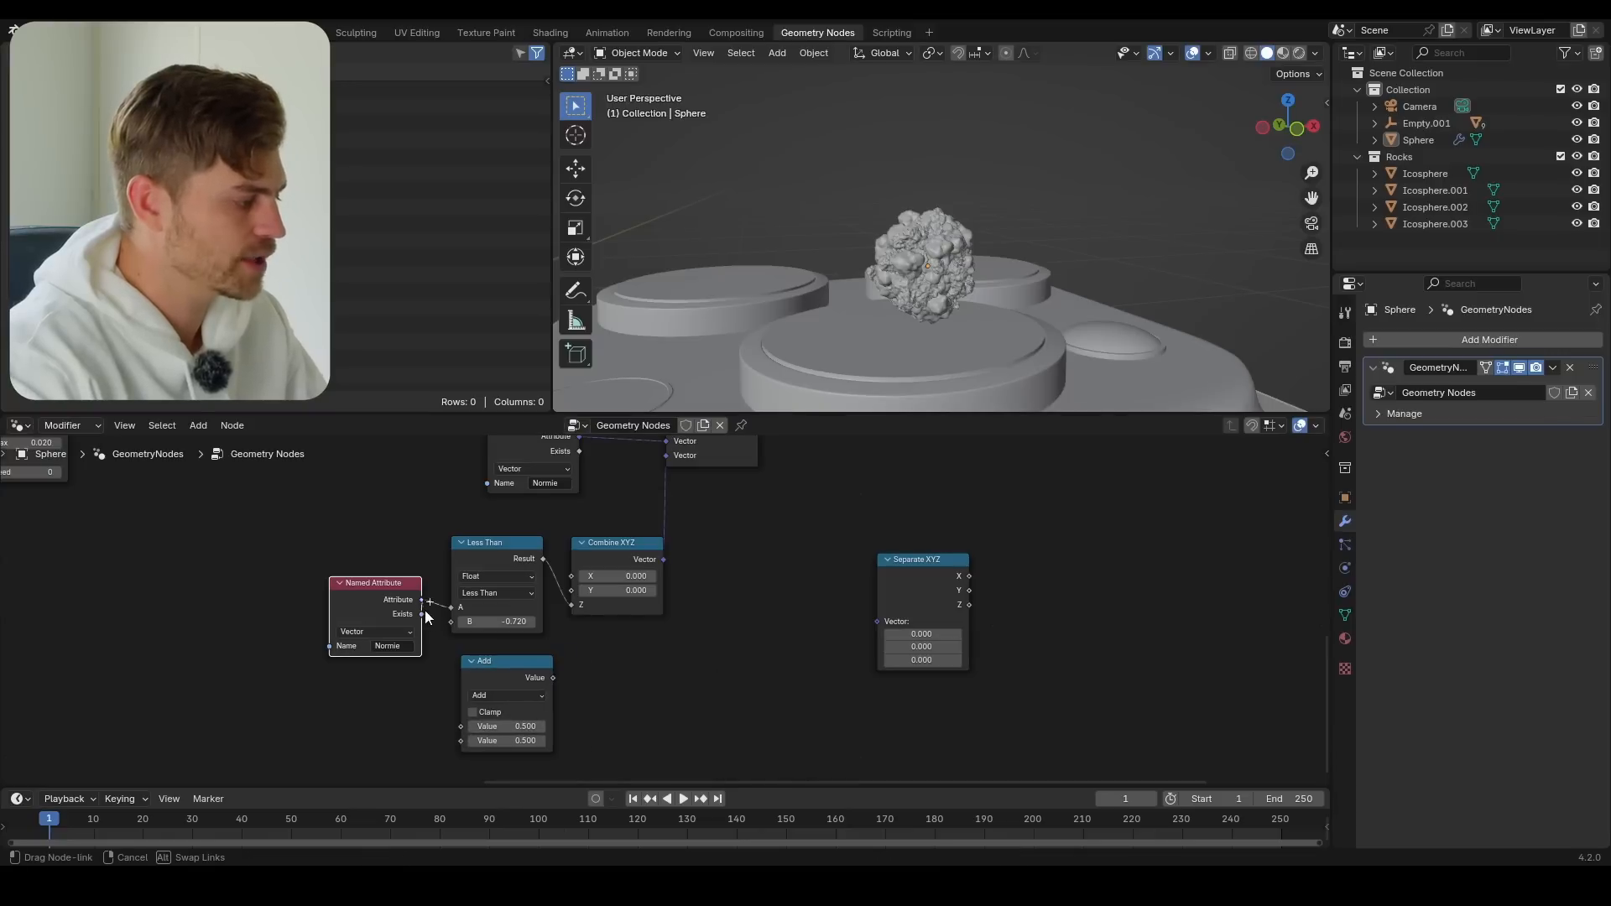
# Set the Math node to Multiply and link it from the duplicated Named Attribute to Combine XYZ's X and Y inputs
pyautogui.click(502, 693)
pyautogui.moveTo(457, 722); pyautogui.dragTo(555, 598)
pyautogui.click(501, 565)
pyautogui.scroll(2, 540, 715)
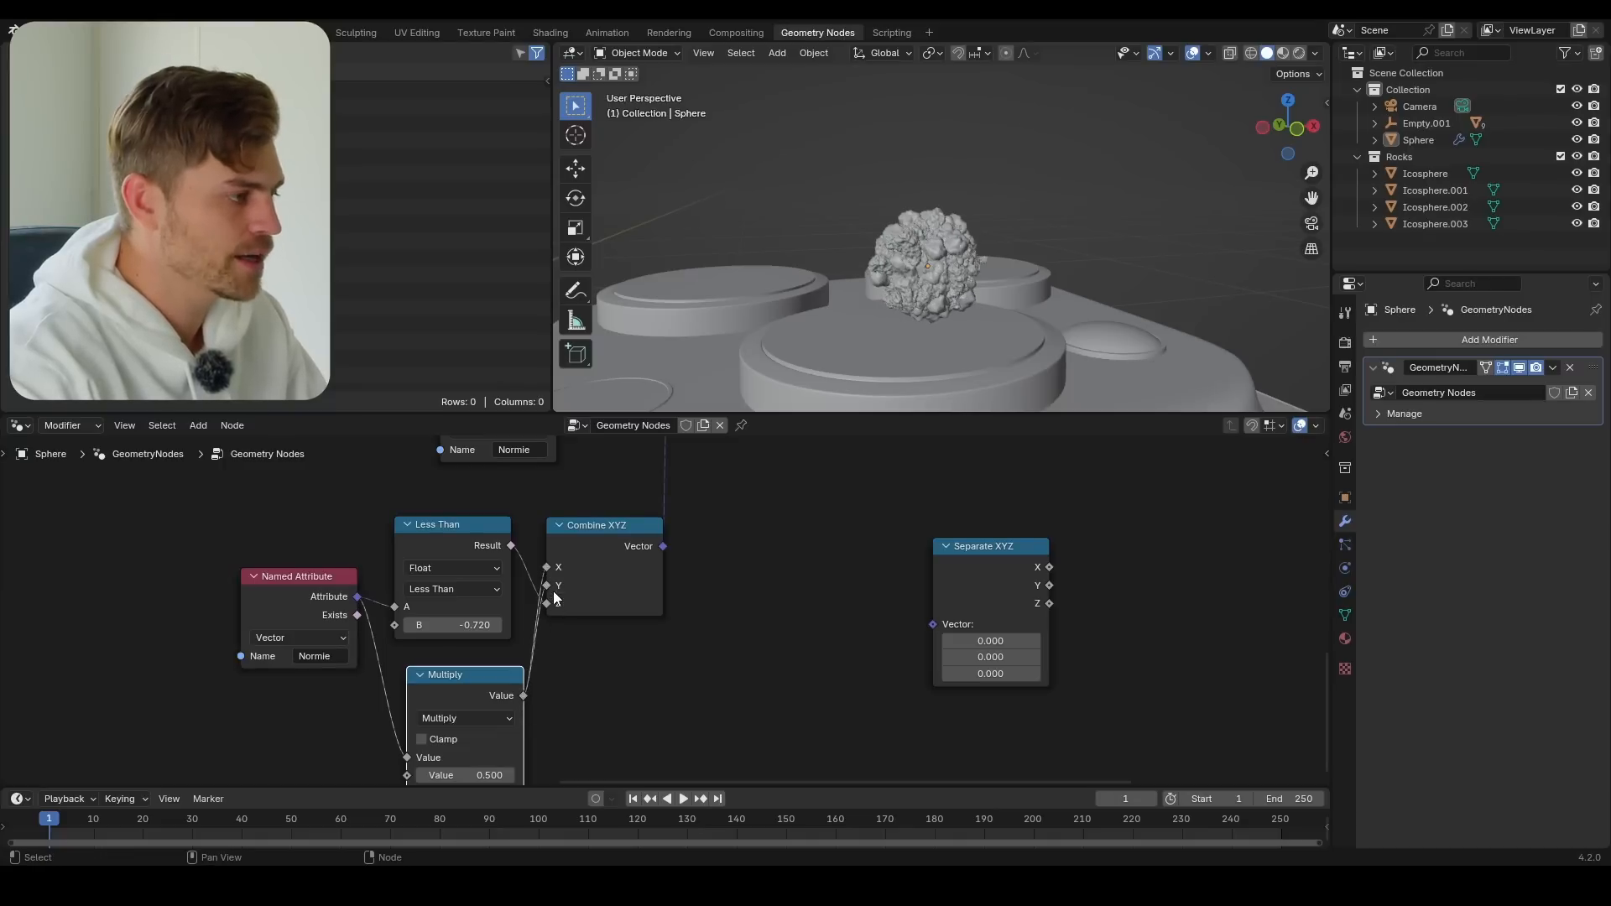
# Raise the Math Multiply node's value to 6.090 and lower the Less Than node's B threshold to -1.000
pyautogui.moveTo(574, 616); pyautogui.dragTo(575, 538, button='middle')
pyautogui.moveTo(476, 700); pyautogui.dragTo(587, 700)
pyautogui.moveTo(610, 532); pyautogui.dragTo(623, 588, button='middle')
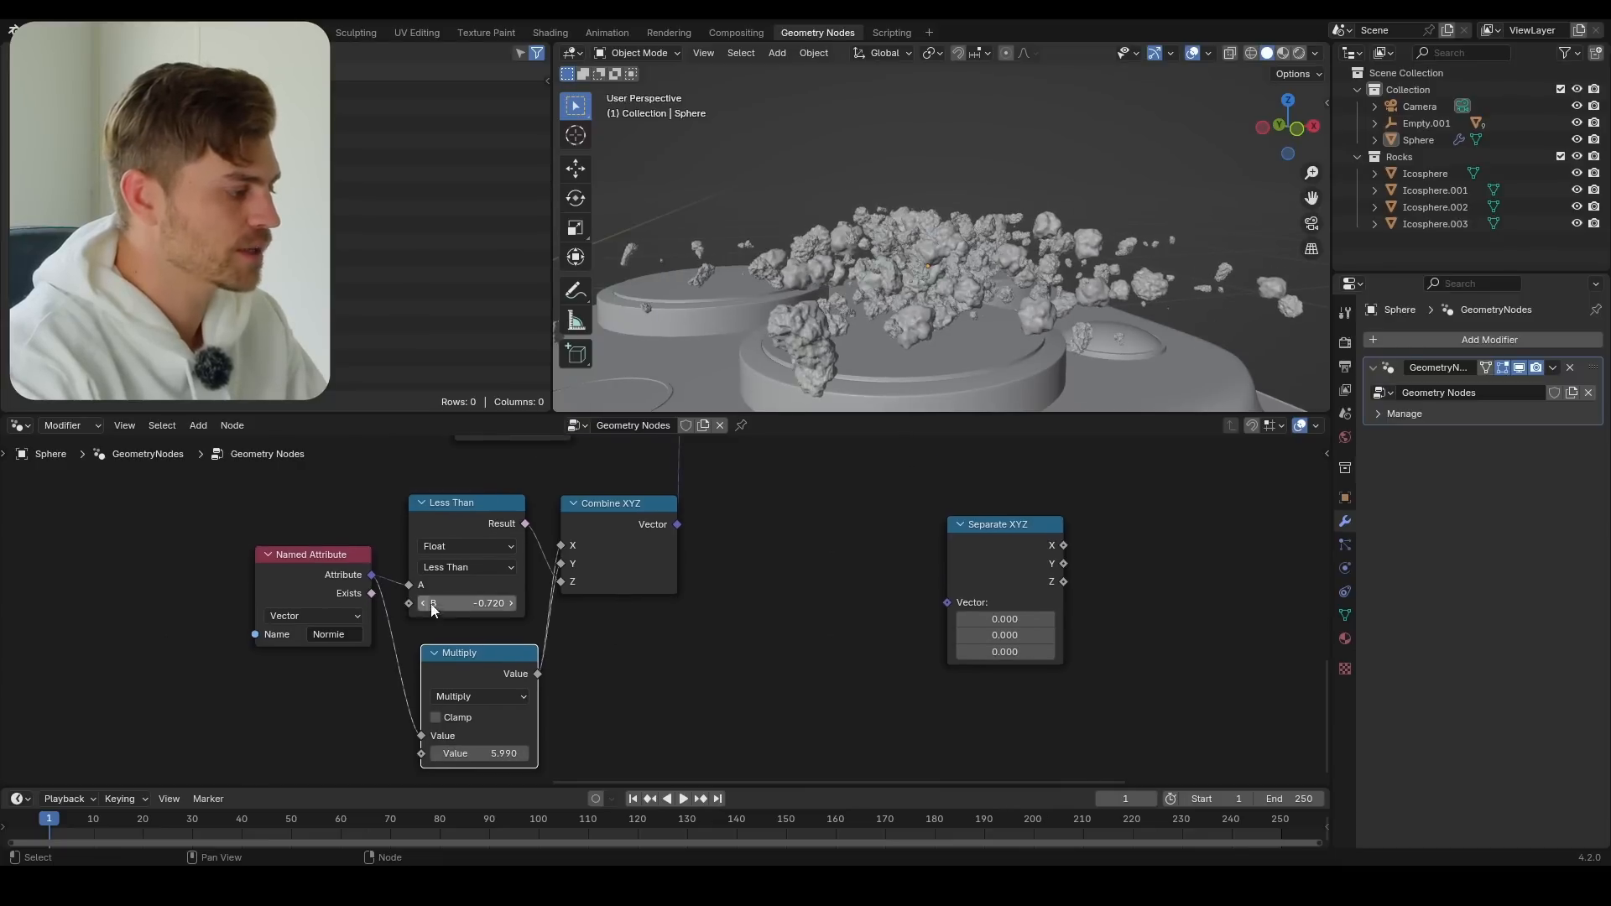
pyautogui.moveTo(465, 765); pyautogui.dragTo(579, 766)
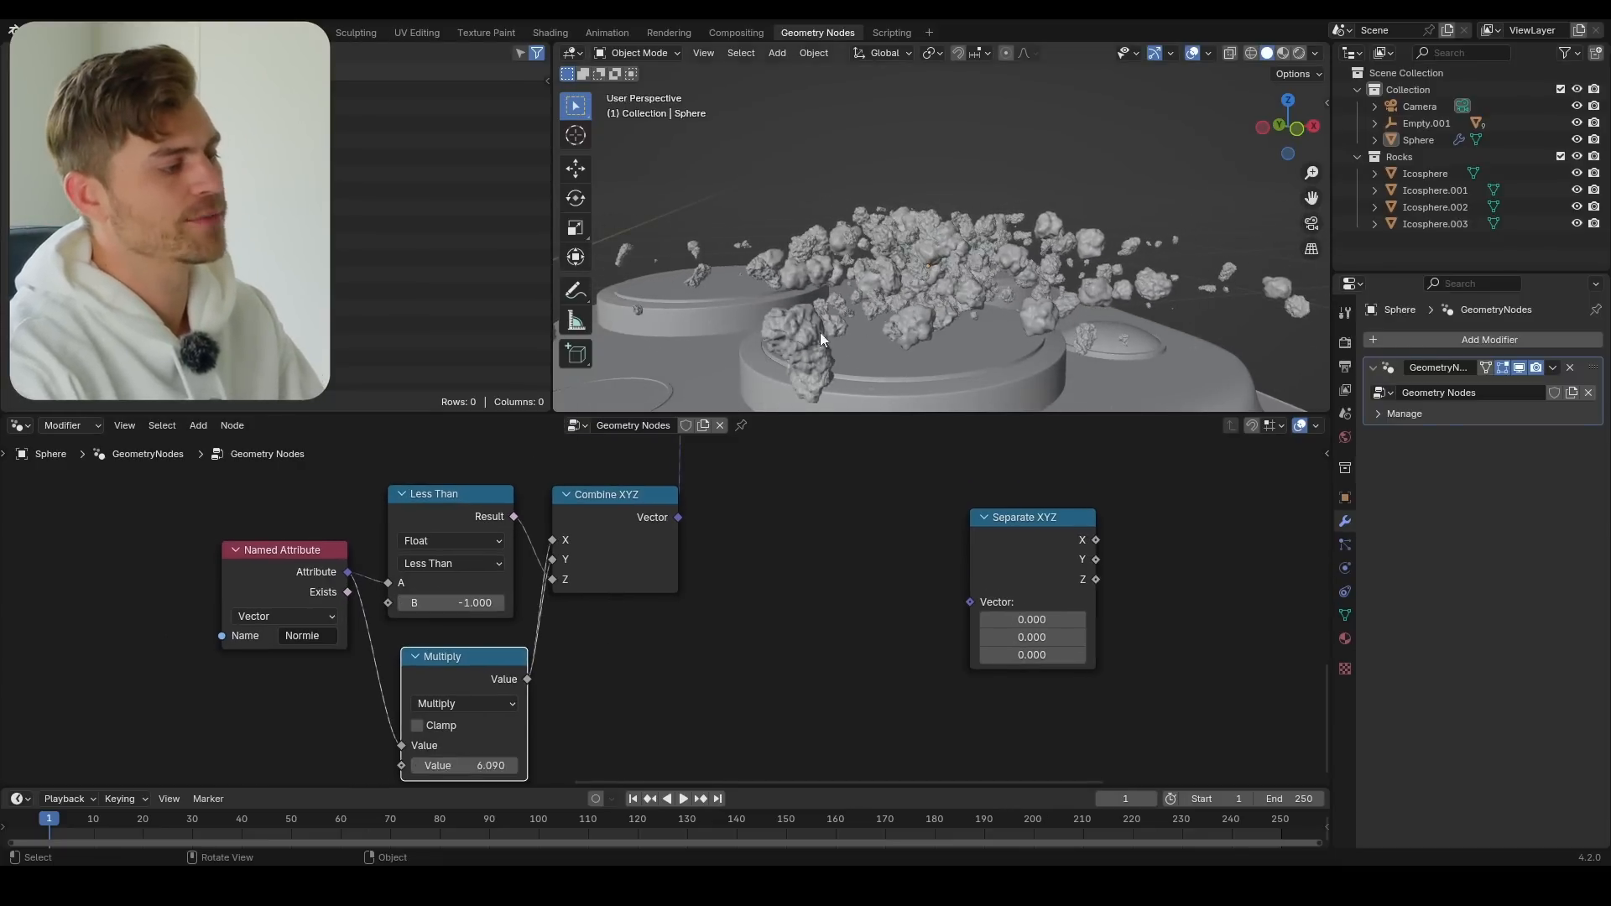
pyautogui.moveTo(821, 334); pyautogui.dragTo(921, 296, button='middle')
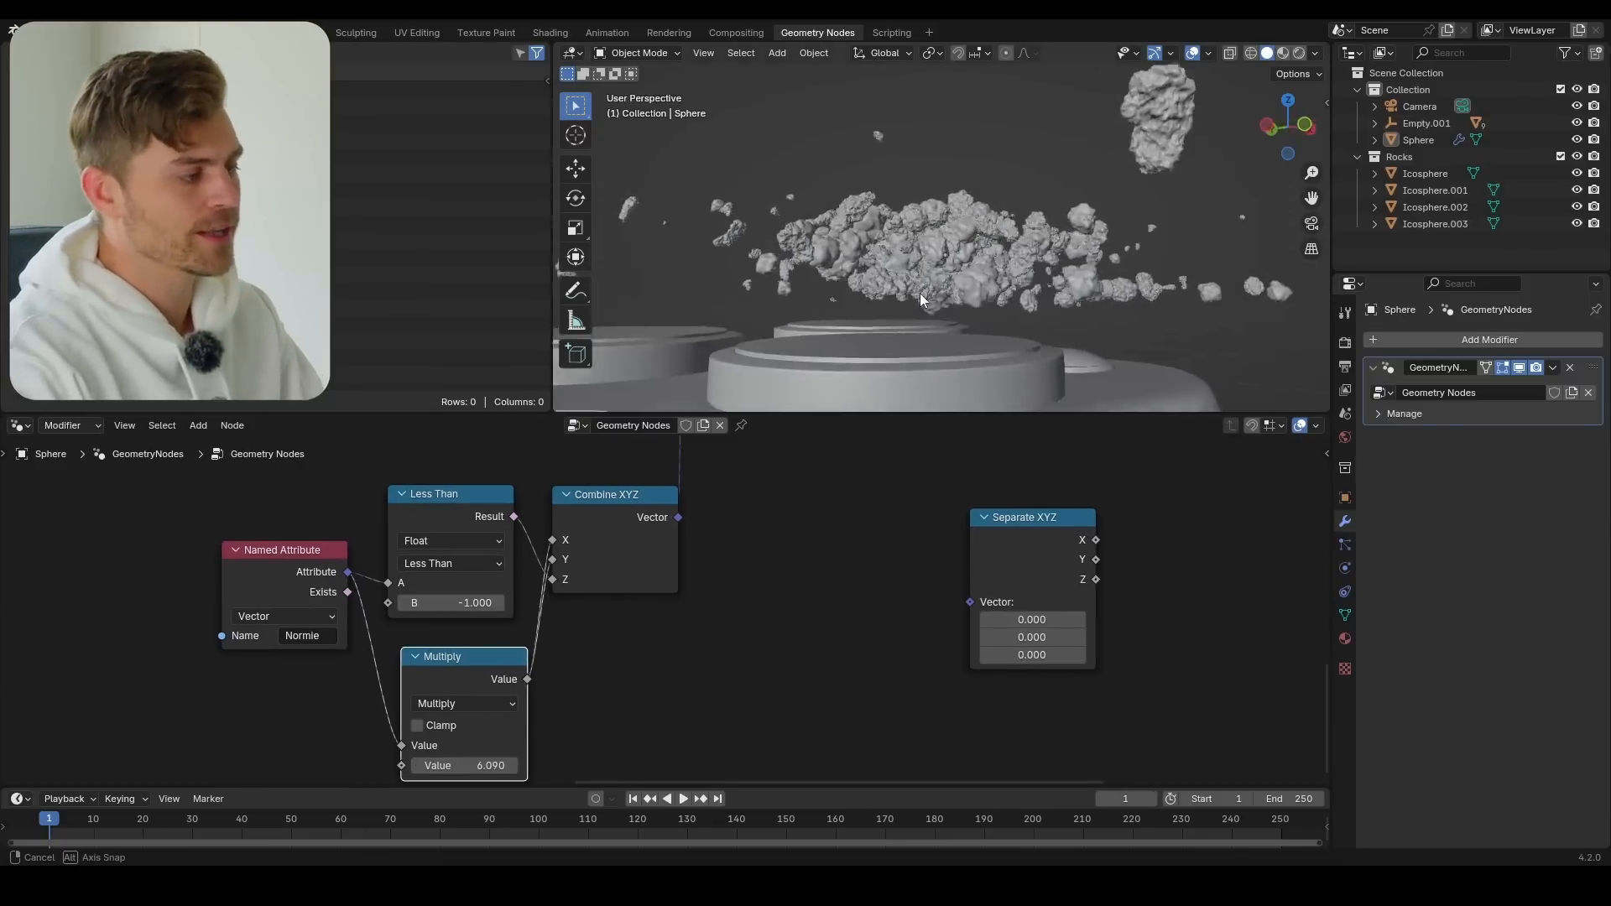
# Save the file and adjust the Math Multiply node's value to 11.890 and then to 4.290, judging the spread from the front view
pyautogui.hotkey('ctrl', 's')
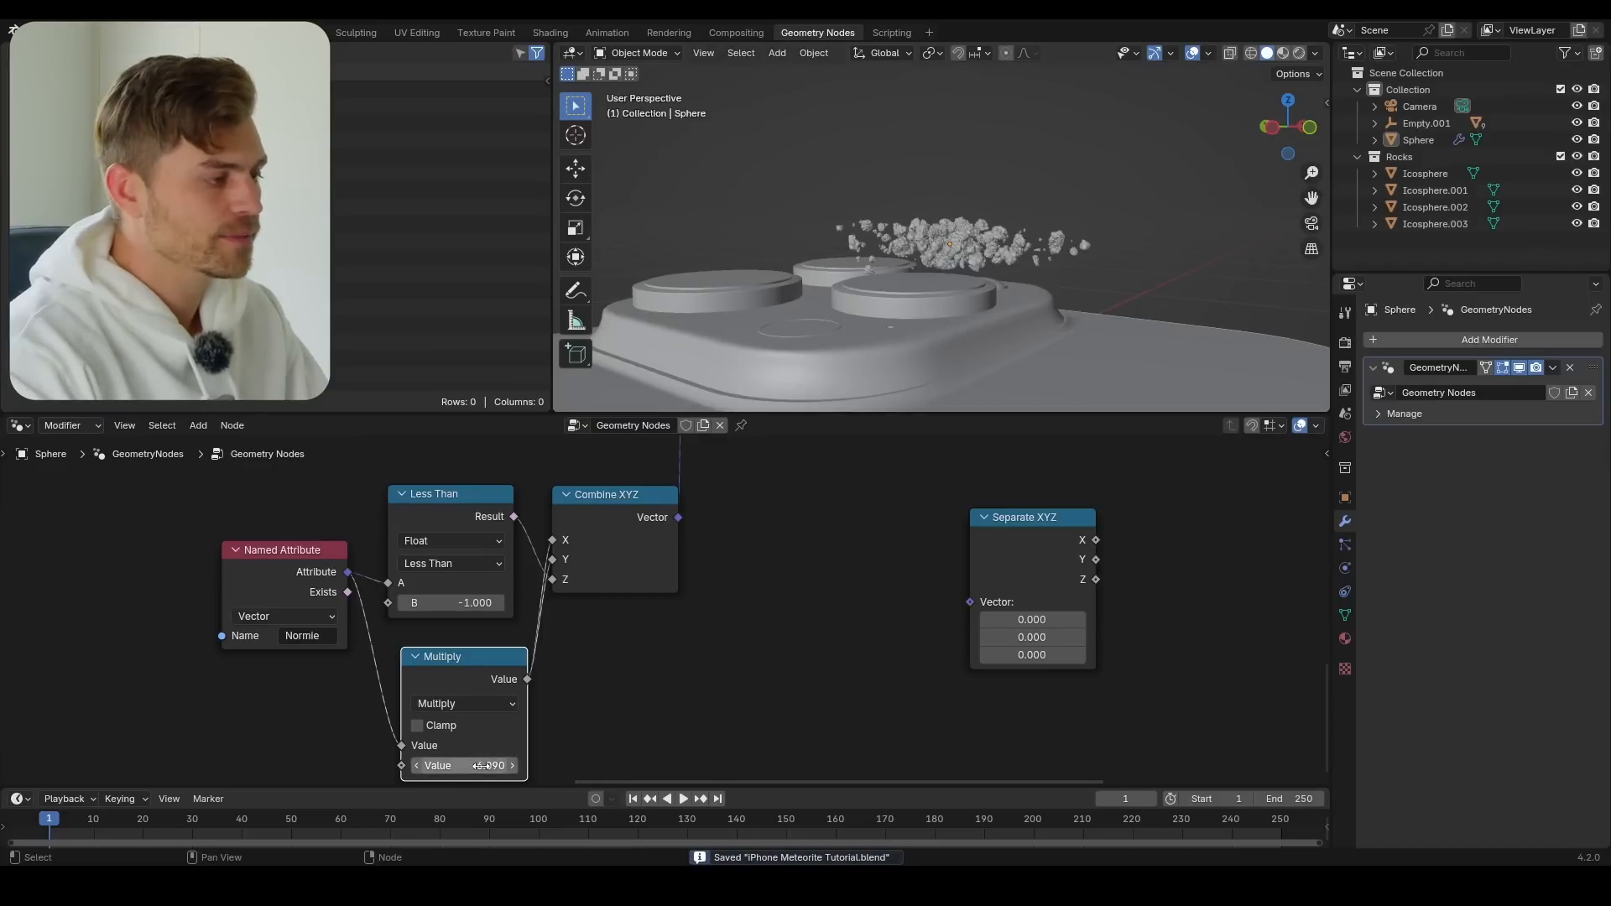
pyautogui.moveTo(478, 765); pyautogui.dragTo(533, 765)
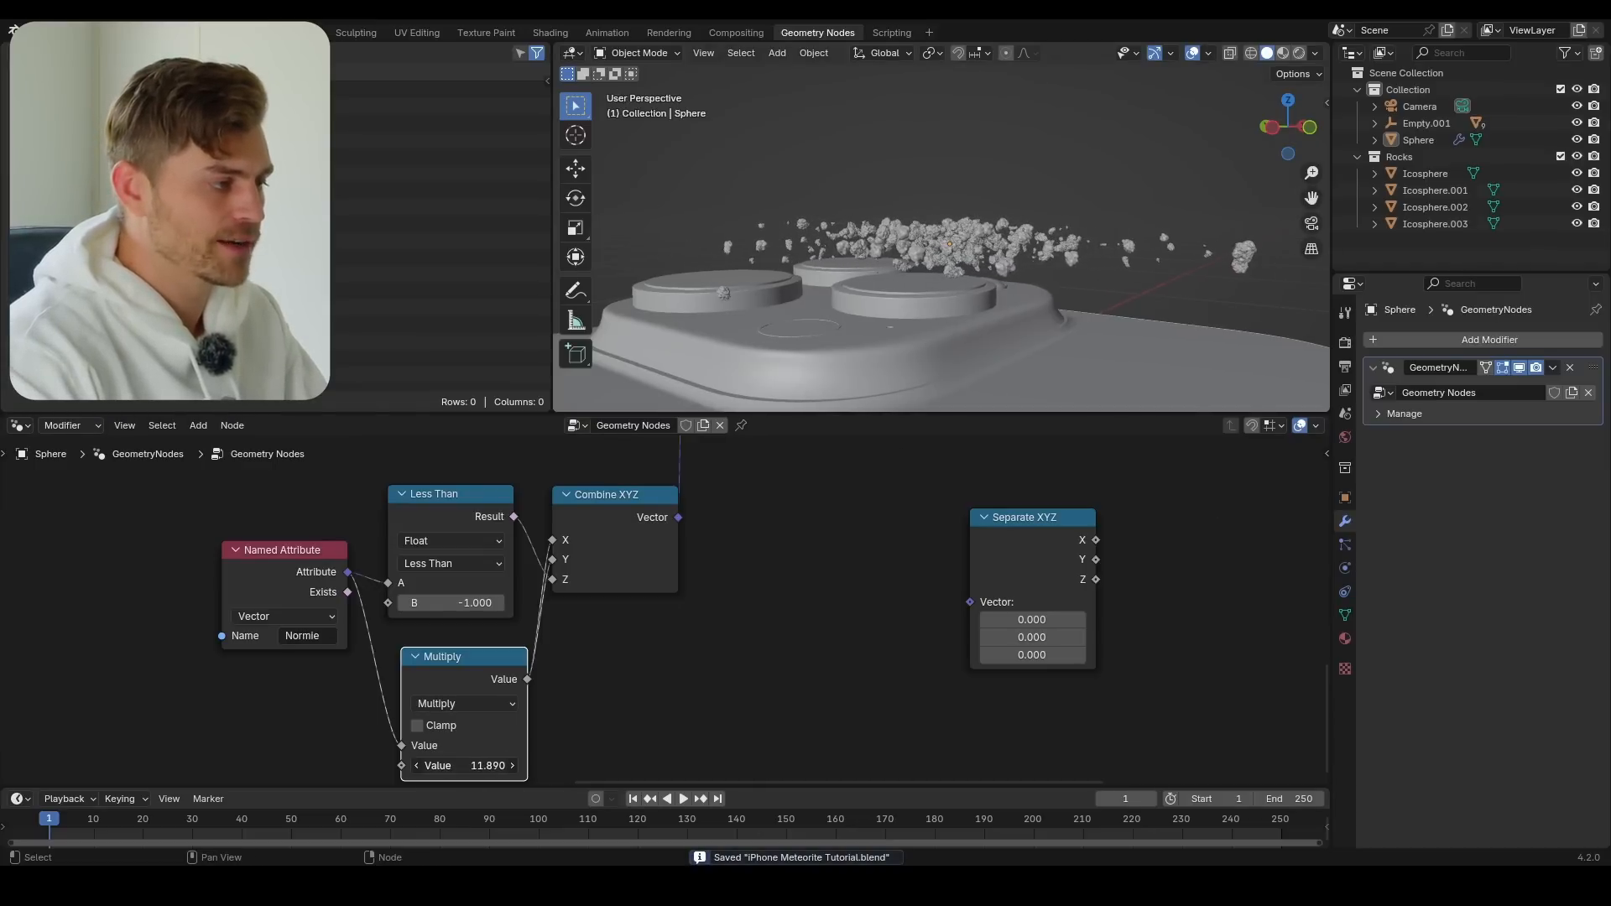
pyautogui.press('KP_1')
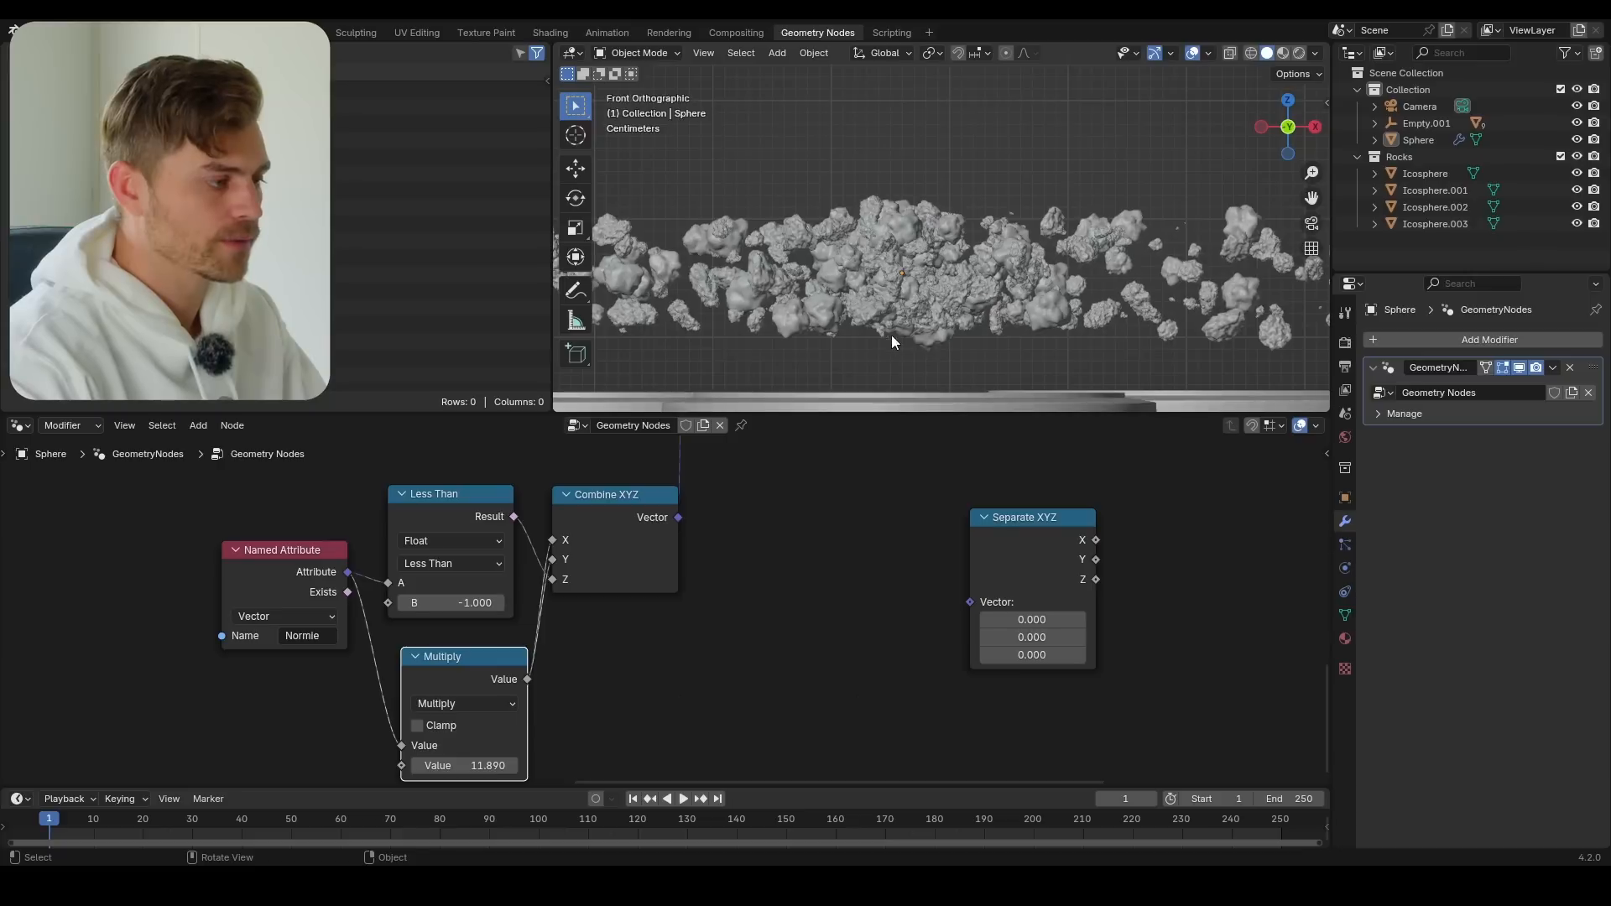
pyautogui.keyDown('shift'); pyautogui.moveTo(891, 335); pyautogui.dragTo(935, 243, button='middle'); pyautogui.keyUp('shift')
pyautogui.scroll(-4, 936, 235)
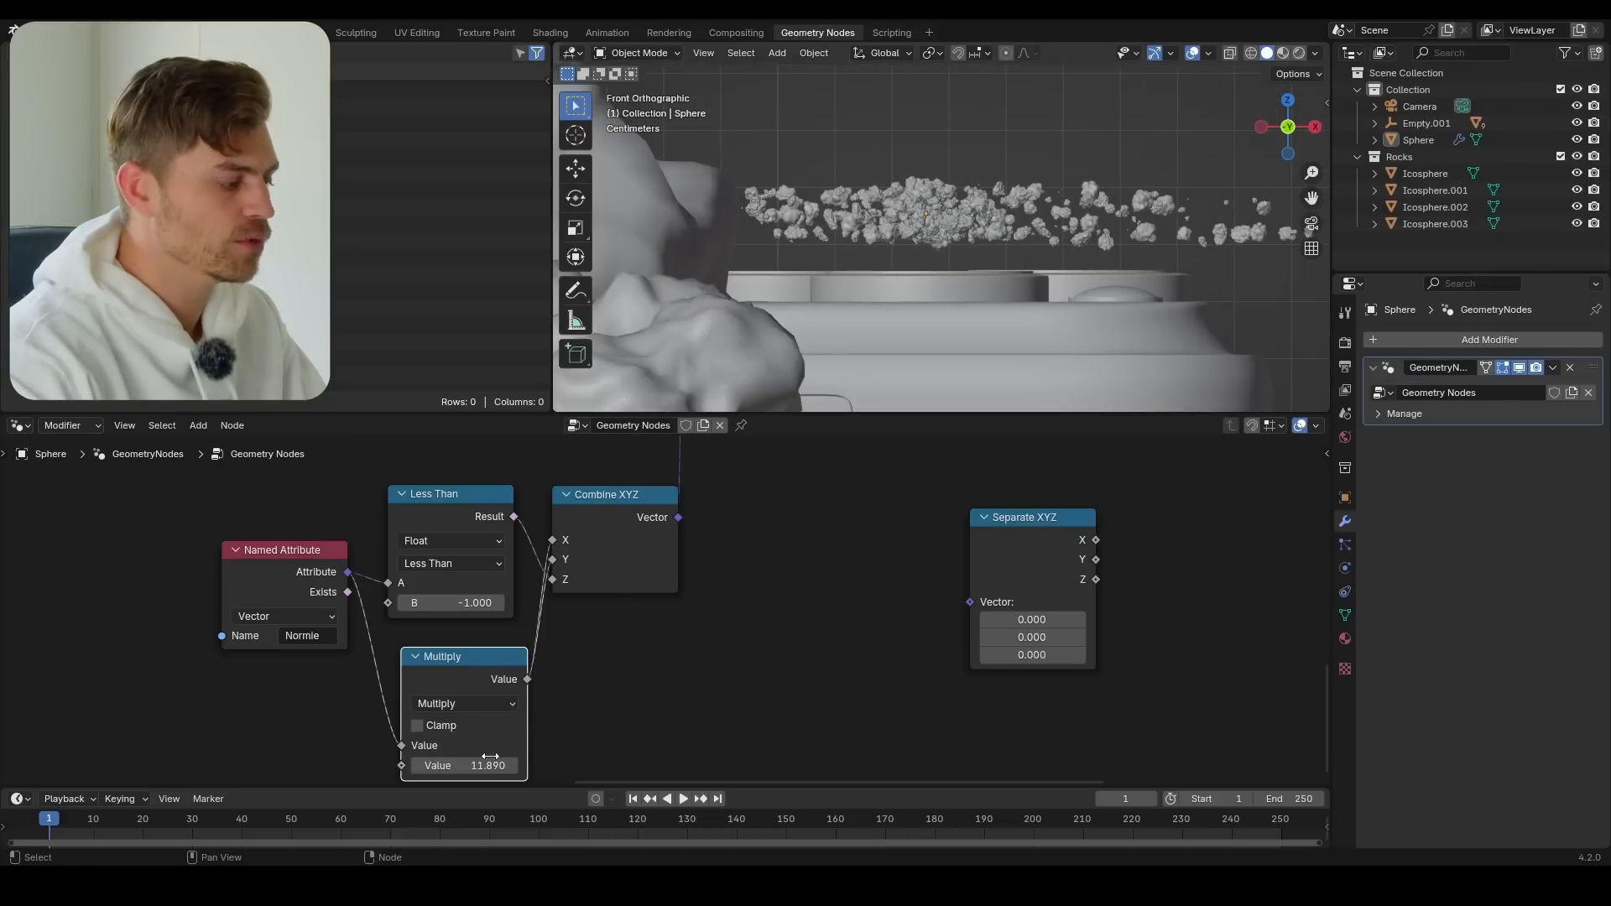
pyautogui.moveTo(464, 765)
pyautogui.mouseDown()
pyautogui.moveTo(860, 766)
pyautogui.moveTo(453, 765)
pyautogui.mouseUp()
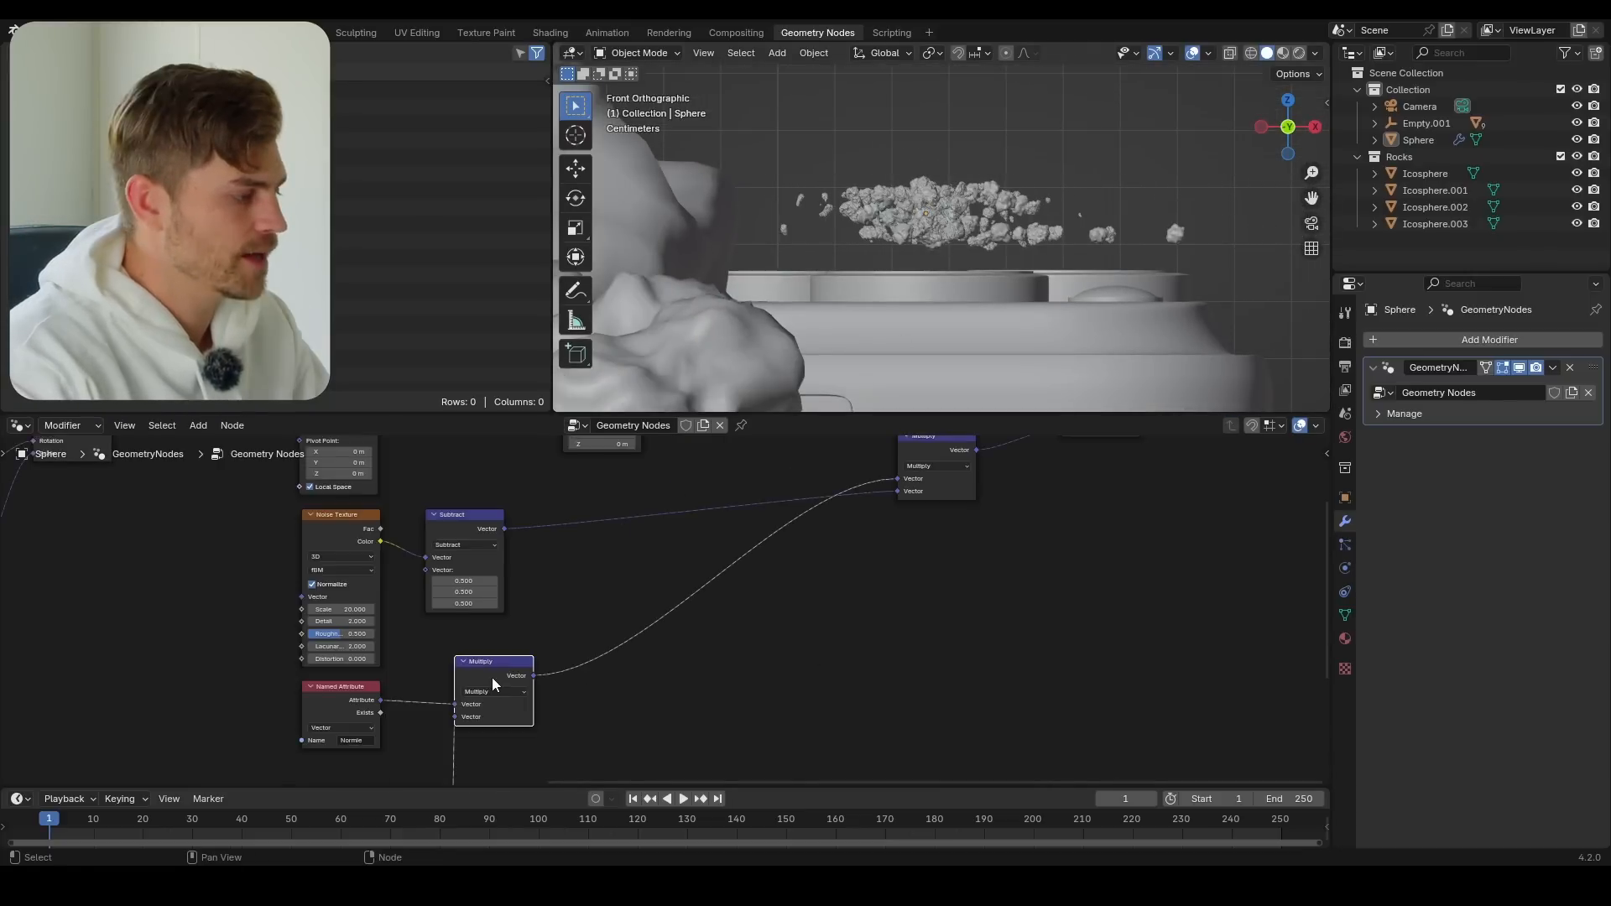
# Duplicate the vector Multiply node that follows Named Attribute and insert the copy on that node's outgoing link
pyautogui.moveTo(522, 708); pyautogui.dragTo(566, 614, button='middle')
pyautogui.scroll(4, 567, 612)
pyautogui.hotkey('shift', 'd')
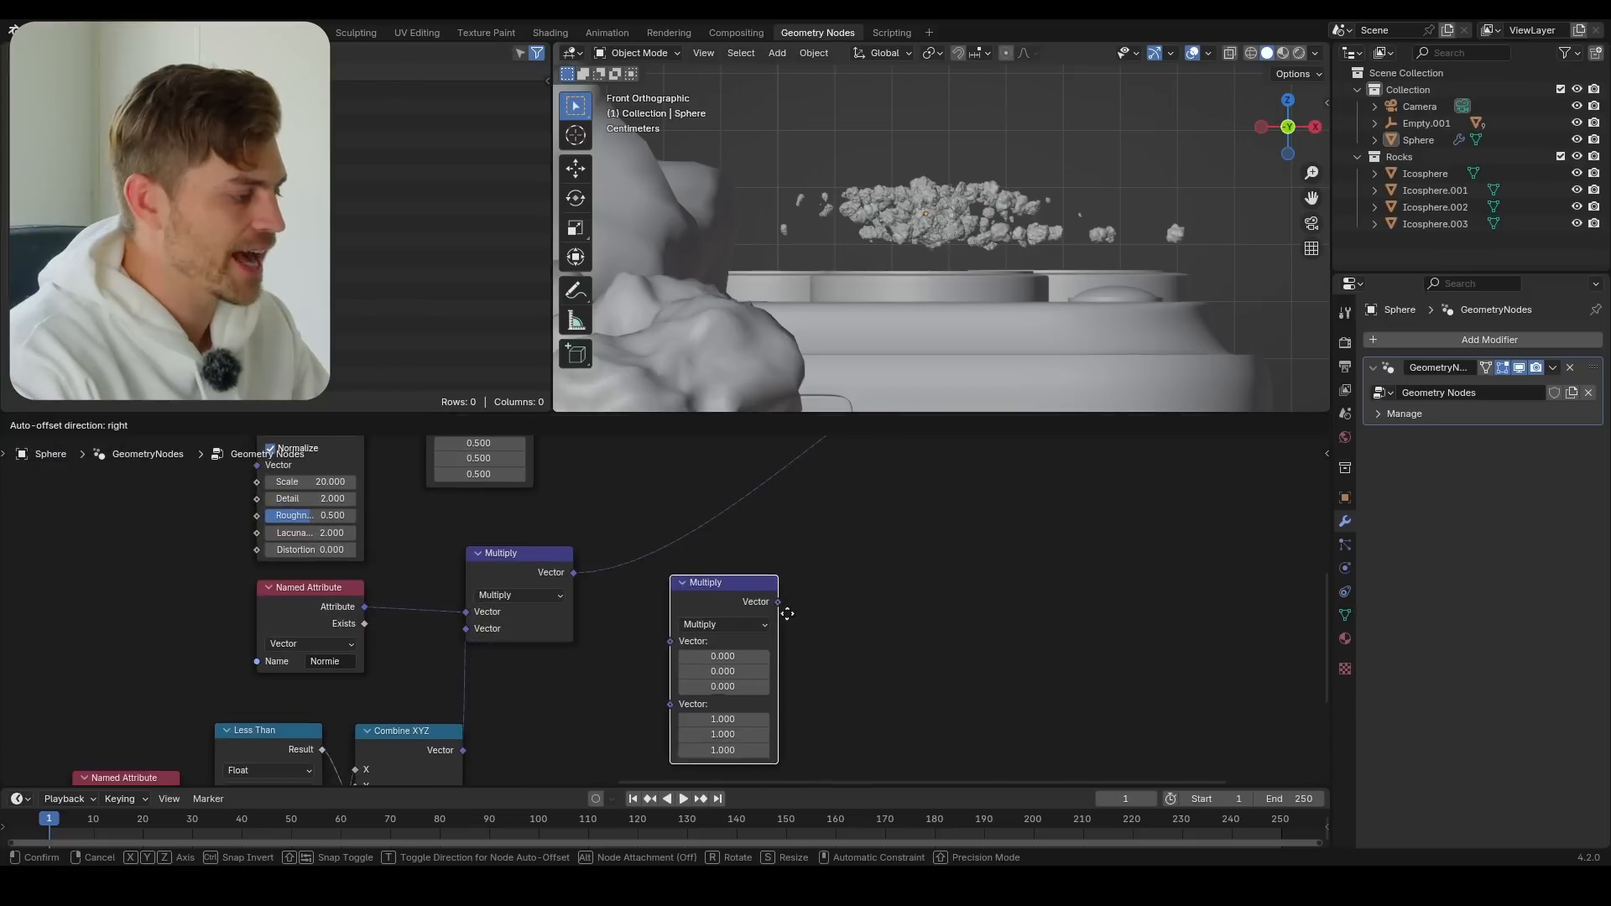
pyautogui.click(797, 517)
pyautogui.scroll(1, 743, 587)
# Set the duplicated vector Multiply node's factors to 1.200 for X and Y and 18.300 for Z
pyautogui.moveTo(743, 588); pyautogui.dragTo(721, 649, button='middle')
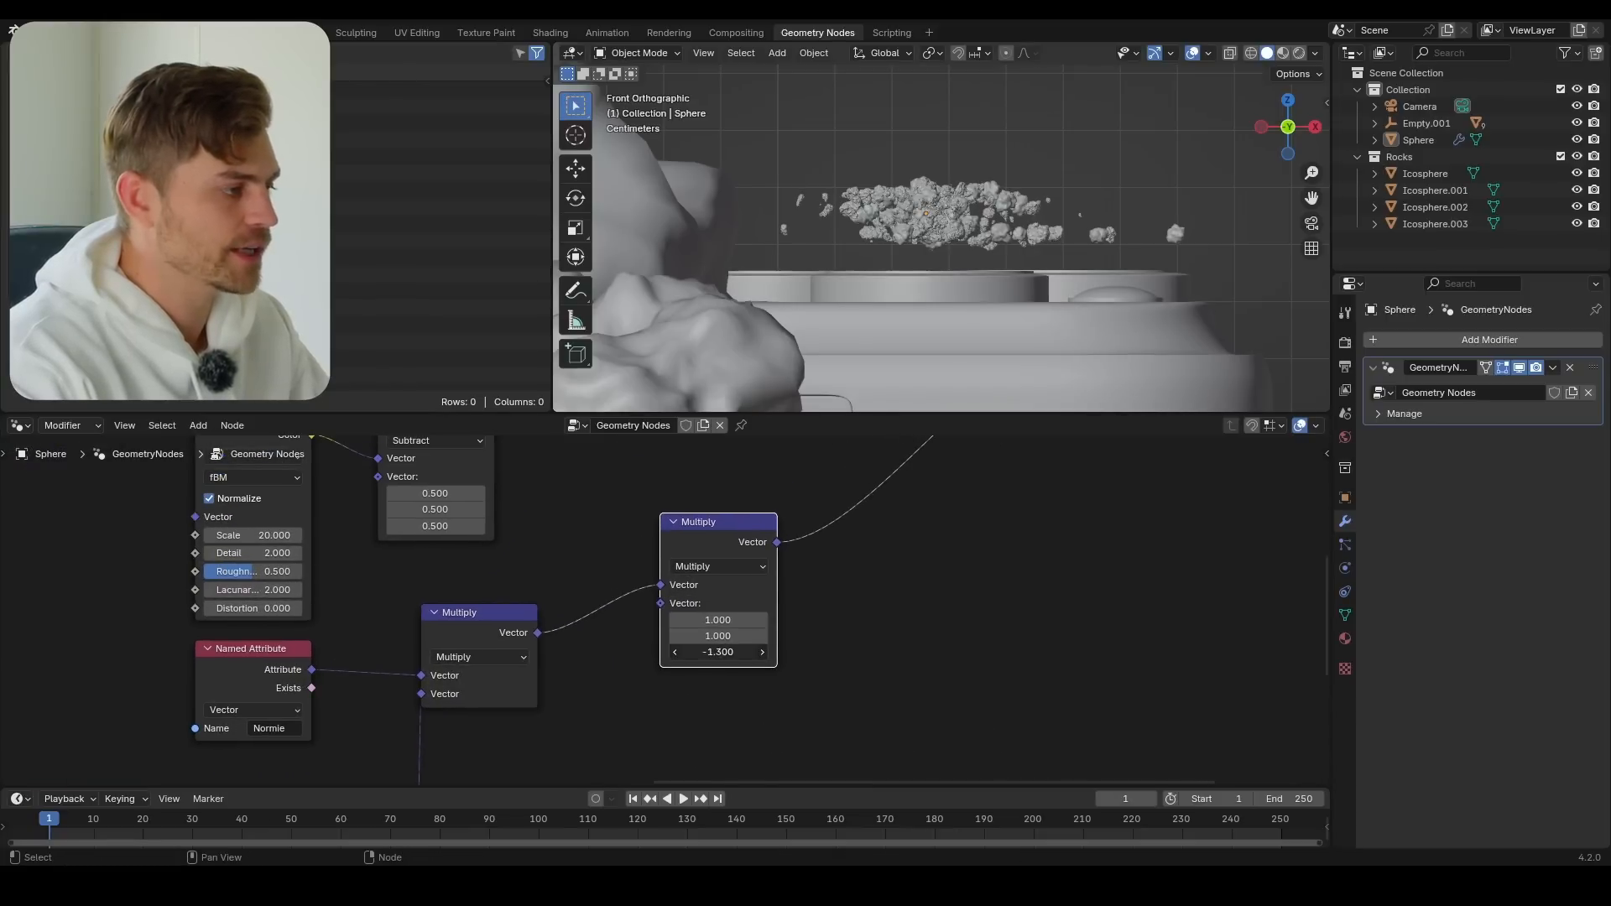
pyautogui.moveTo(721, 652)
pyautogui.mouseDown()
pyautogui.moveTo(738, 652)
pyautogui.moveTo(720, 620)
pyautogui.moveTo(742, 620)
pyautogui.moveTo(718, 620)
pyautogui.mouseUp()
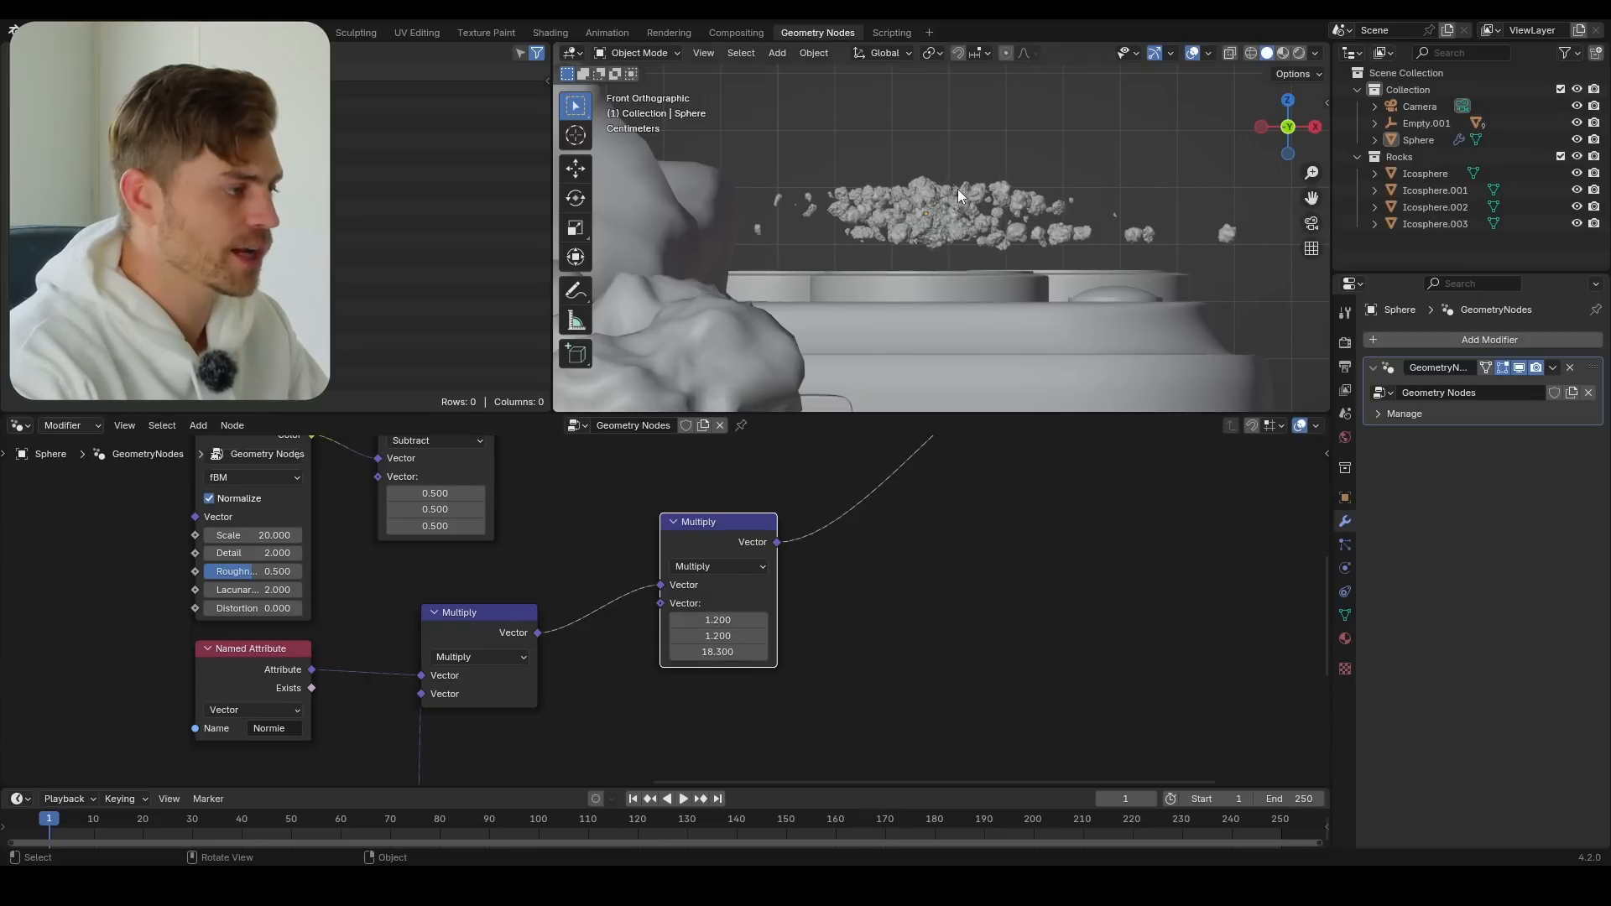
pyautogui.moveTo(940, 310); pyautogui.dragTo(1045, 280, button='middle')
pyautogui.scroll(2, 1021, 269)
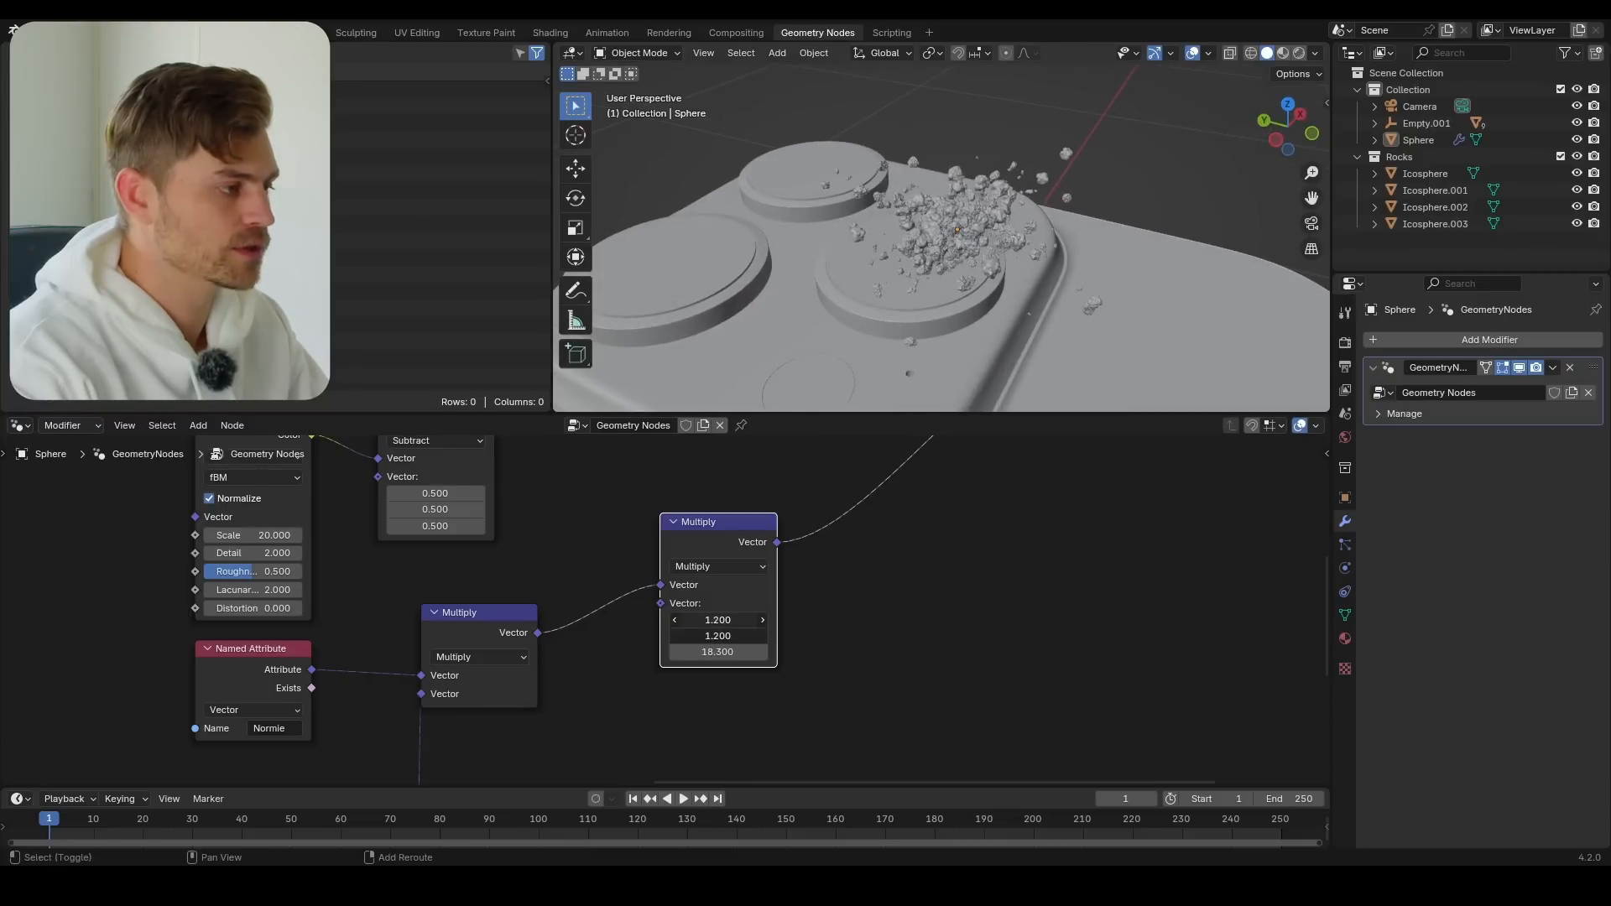
# Increase the duplicated vector Multiply node's X and Y factors and reduce the Math Multiply node's value to 1.370
pyautogui.moveTo(718, 621); pyautogui.dragTo(721, 620)
pyautogui.moveTo(605, 729); pyautogui.dragTo(729, 516, button='middle')
pyautogui.moveTo(392, 762); pyautogui.dragTo(436, 623, button='middle')
pyautogui.moveTo(395, 702)
pyautogui.keyDown('shift'); pyautogui.mouseDown()
pyautogui.moveTo(382, 702)
pyautogui.moveTo(412, 702)
pyautogui.moveTo(392, 702)
pyautogui.mouseUp(); pyautogui.keyUp('shift')
pyautogui.moveTo(705, 524); pyautogui.dragTo(584, 760, button='middle')
pyautogui.moveTo(738, 504)
pyautogui.mouseDown()
pyautogui.moveTo(739, 520)
pyautogui.moveTo(765, 520)
pyautogui.mouseUp()
pyautogui.moveTo(509, 596); pyautogui.dragTo(632, 364, button='middle')
pyautogui.moveTo(413, 703); pyautogui.dragTo(378, 703)
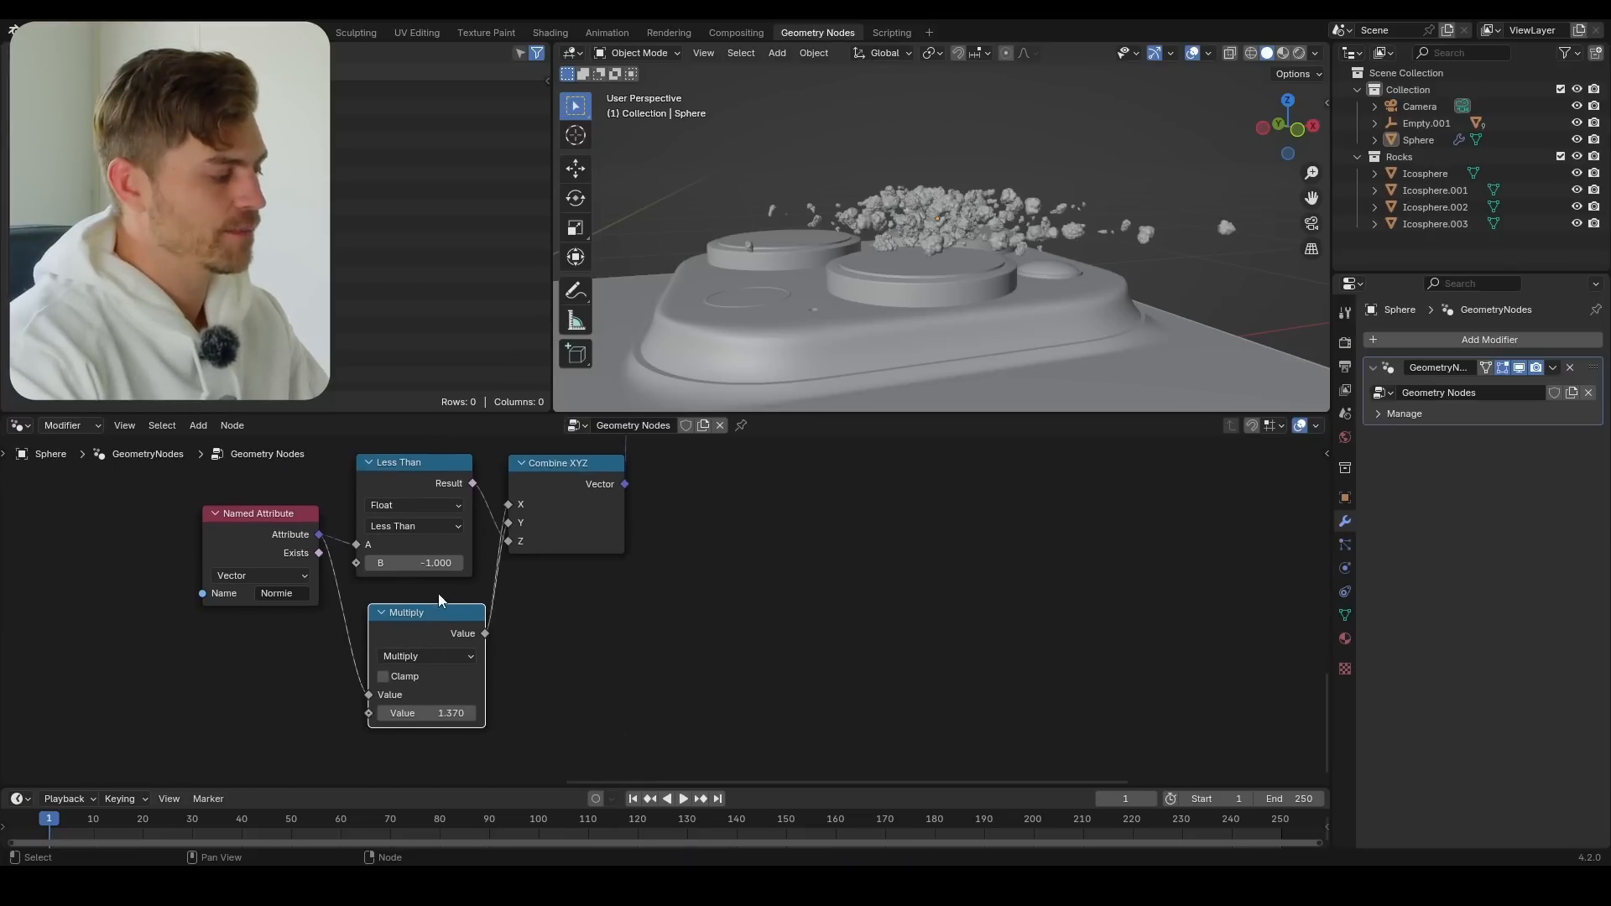
# Remove the unused Set Position node after Rotate Instances while keeping the geometry link, and move Group Output farther from the remaining one
pyautogui.scroll(-3, 461, 616)
pyautogui.scroll(-5, 428, 669)
pyautogui.moveTo(623, 575); pyautogui.dragTo(426, 720, button='middle')
pyautogui.scroll(2, 786, 520)
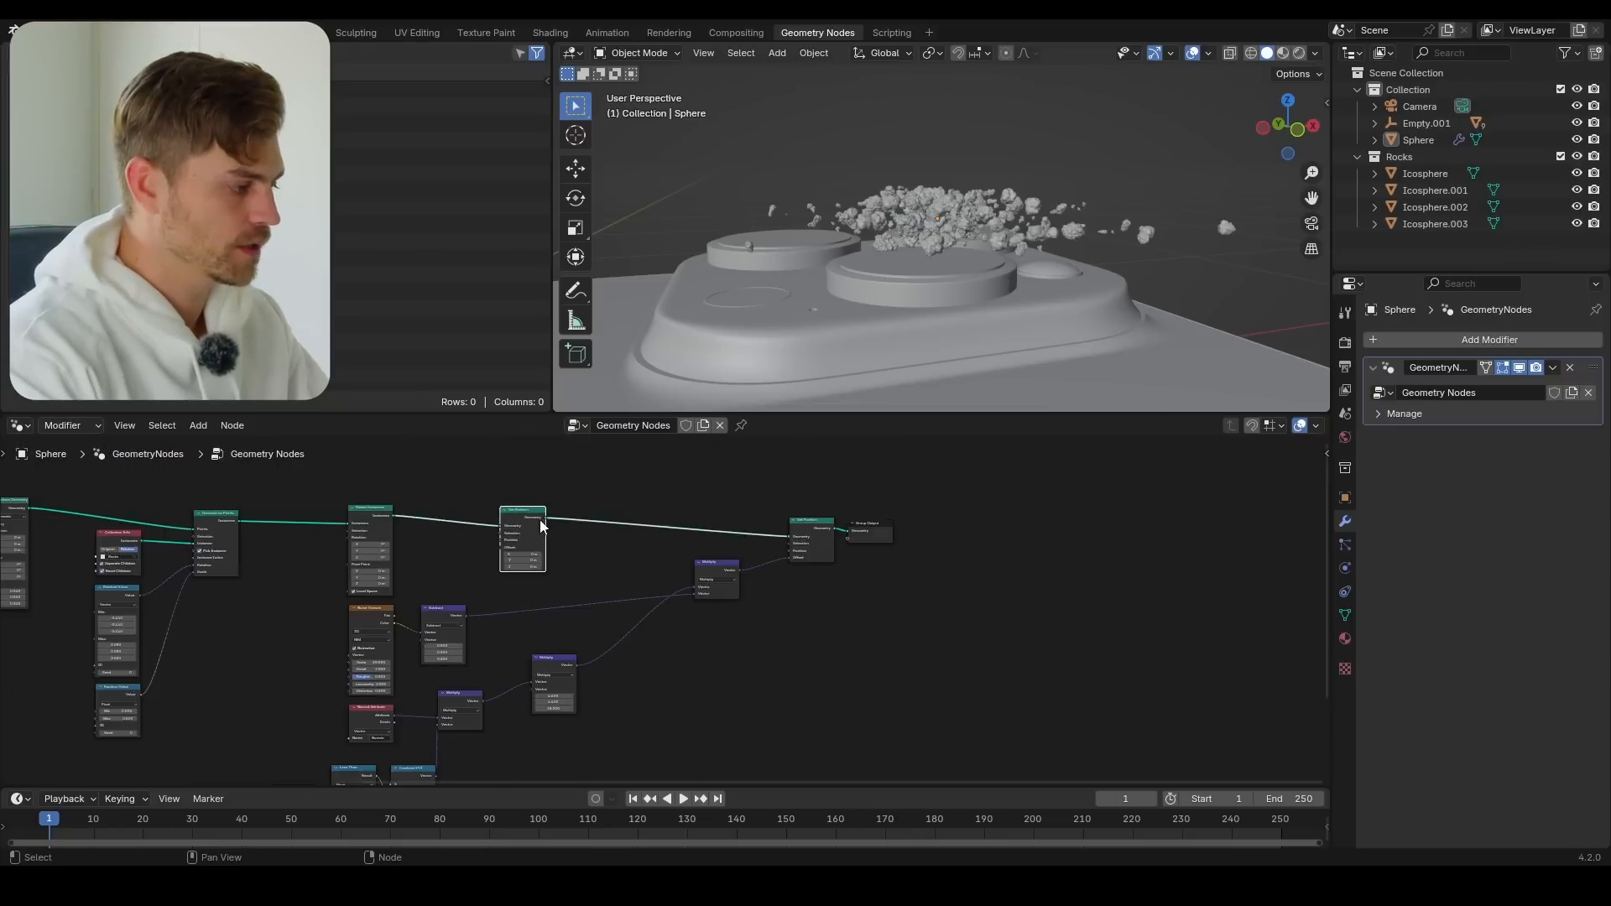
pyautogui.moveTo(845, 518); pyautogui.dragTo(911, 556, button='middle')
pyautogui.click(955, 529)
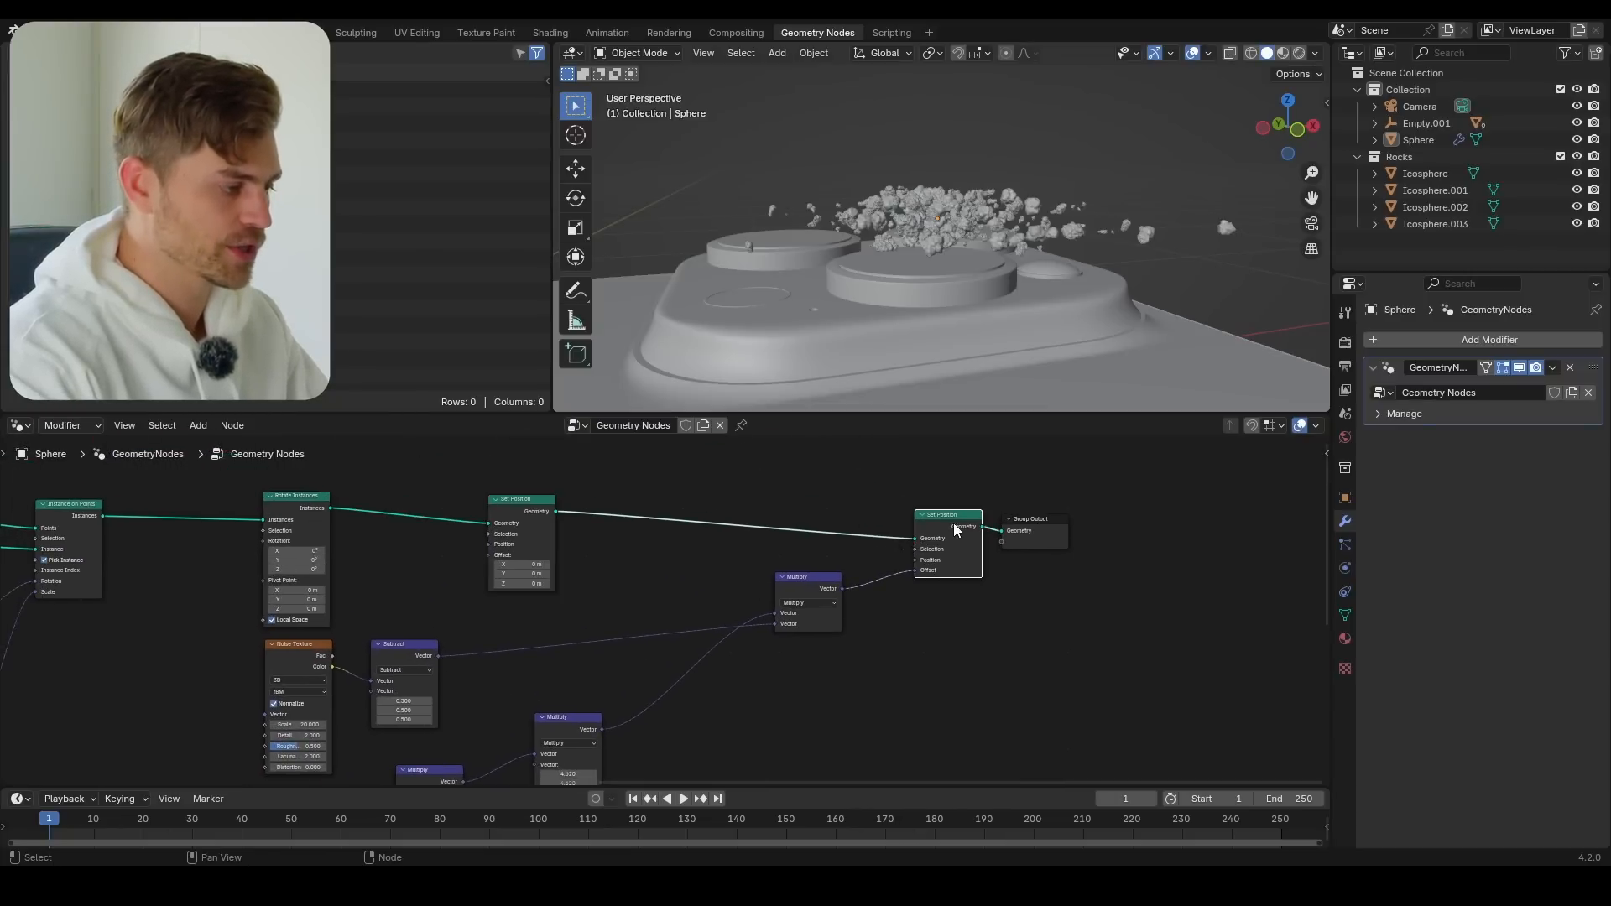
pyautogui.hotkey('ctrl', 'x')
pyautogui.moveTo(590, 568); pyautogui.dragTo(367, 578, button='middle')
pyautogui.moveTo(816, 529); pyautogui.dragTo(1253, 529)
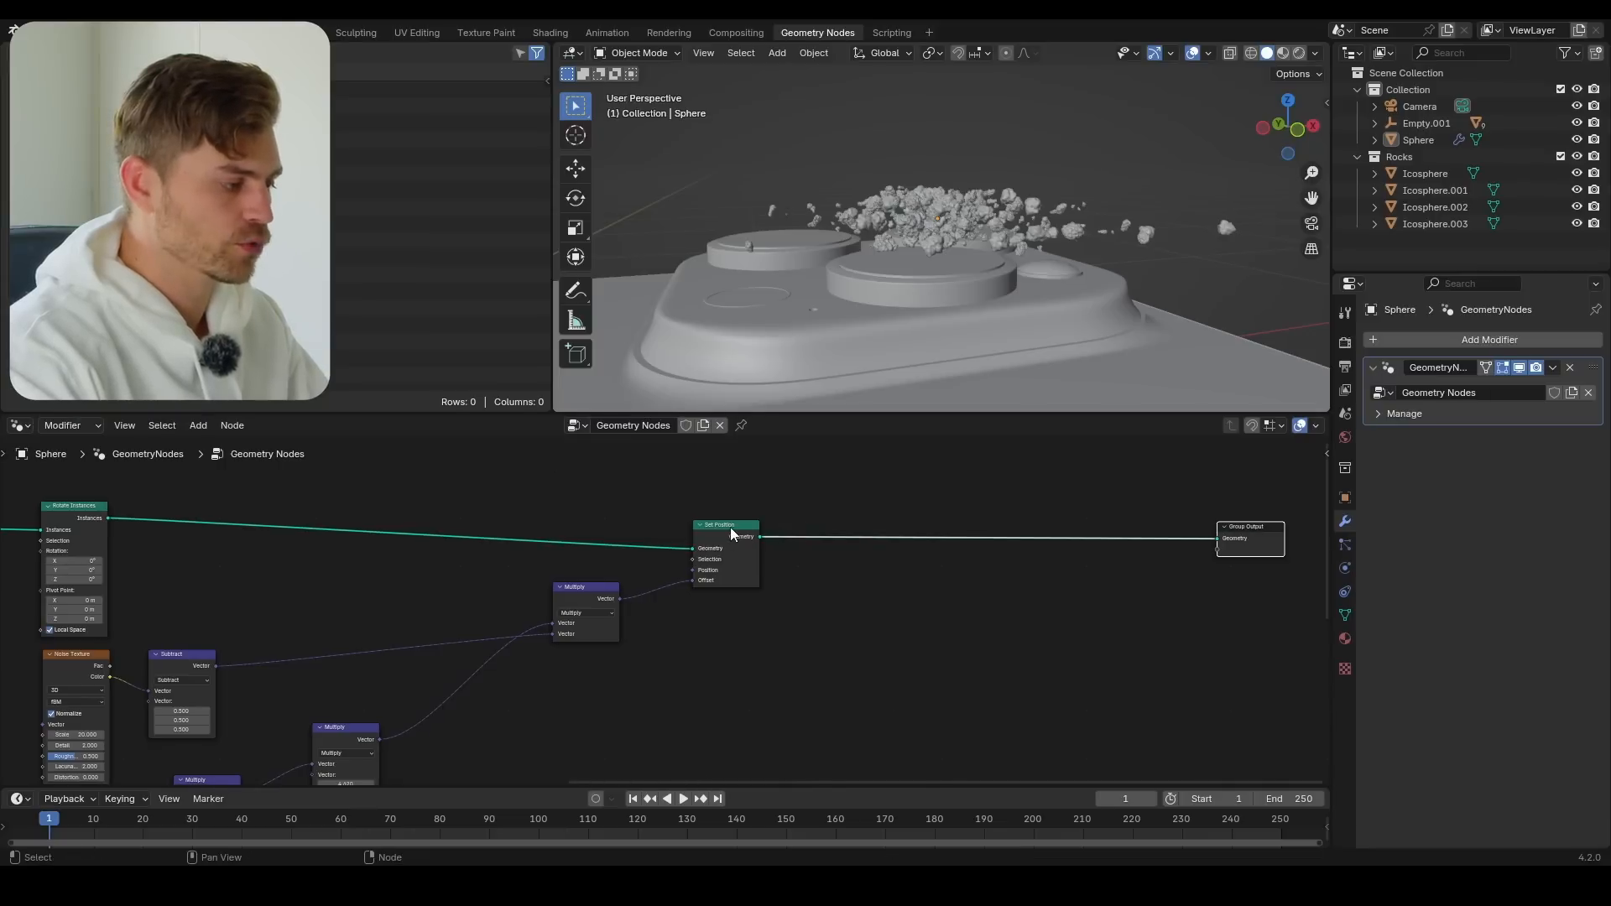
# Insert a duplicate of the Set Position node before Group Output, and try a Z offset on it and undo that change
pyautogui.click(731, 527)
pyautogui.hotkey('shift', 'd')
pyautogui.click(997, 535)
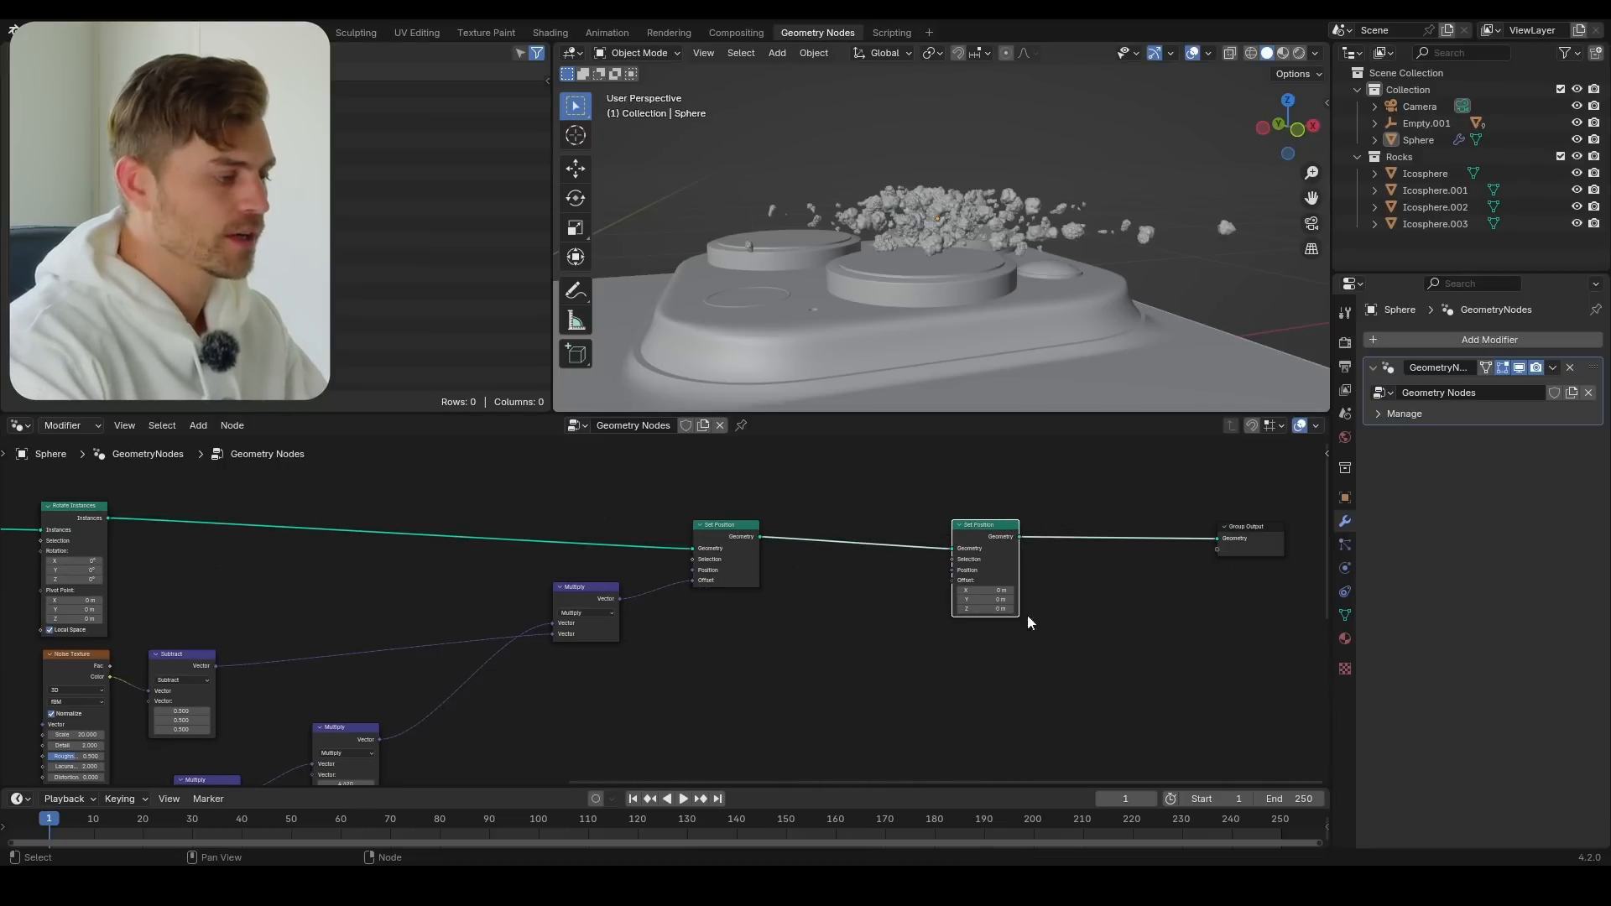
pyautogui.moveTo(987, 610); pyautogui.dragTo(1055, 611)
pyautogui.hotkey('ctrl', 'z')
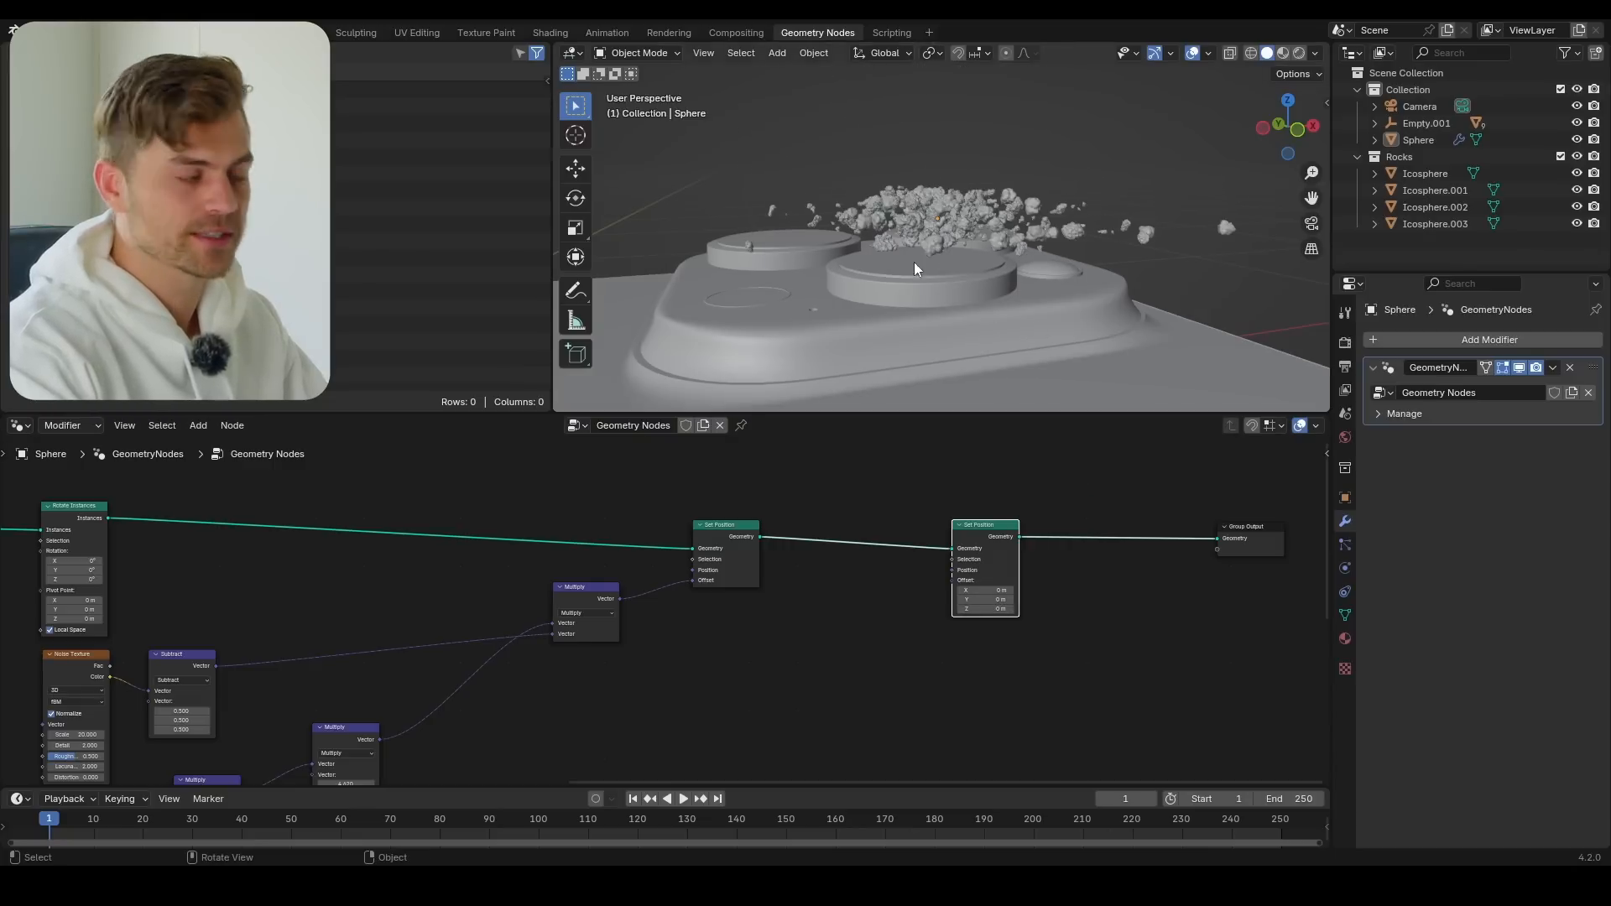
# Set the Math Multiply node's value to 0.880 to tighten the horizontal rock spread
pyautogui.scroll(-5, 823, 726)
pyautogui.moveTo(822, 726); pyautogui.dragTo(817, 537, button='middle')
pyautogui.moveTo(392, 737); pyautogui.dragTo(419, 682, button='middle')
pyautogui.scroll(5, 420, 682)
pyautogui.moveTo(296, 696); pyautogui.dragTo(444, 674, button='middle')
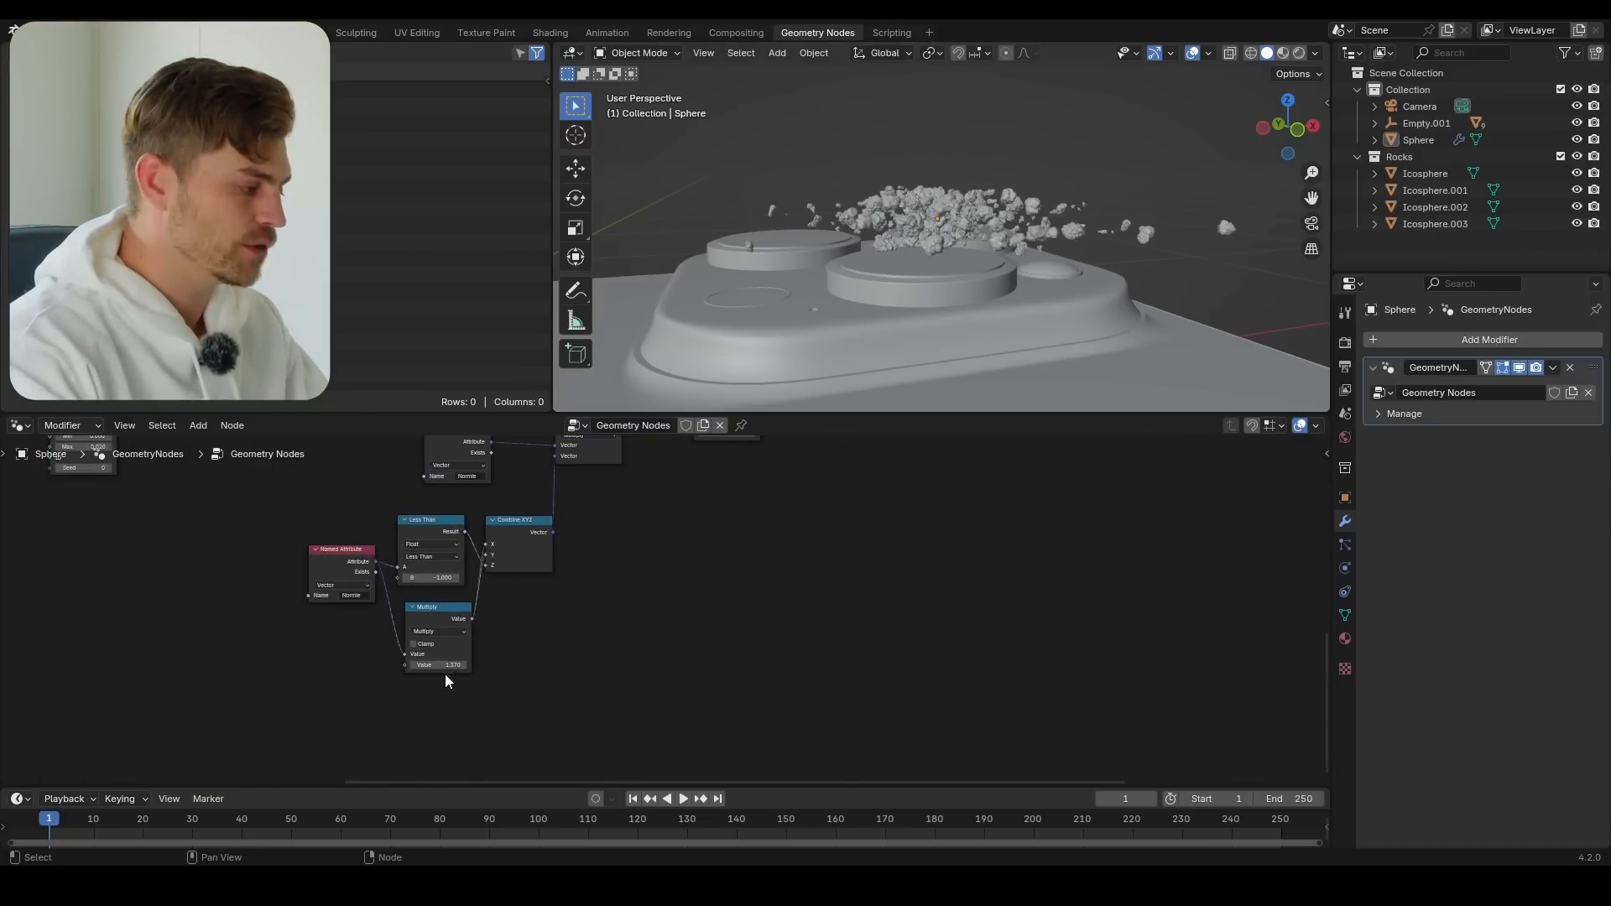
pyautogui.scroll(2, 457, 627)
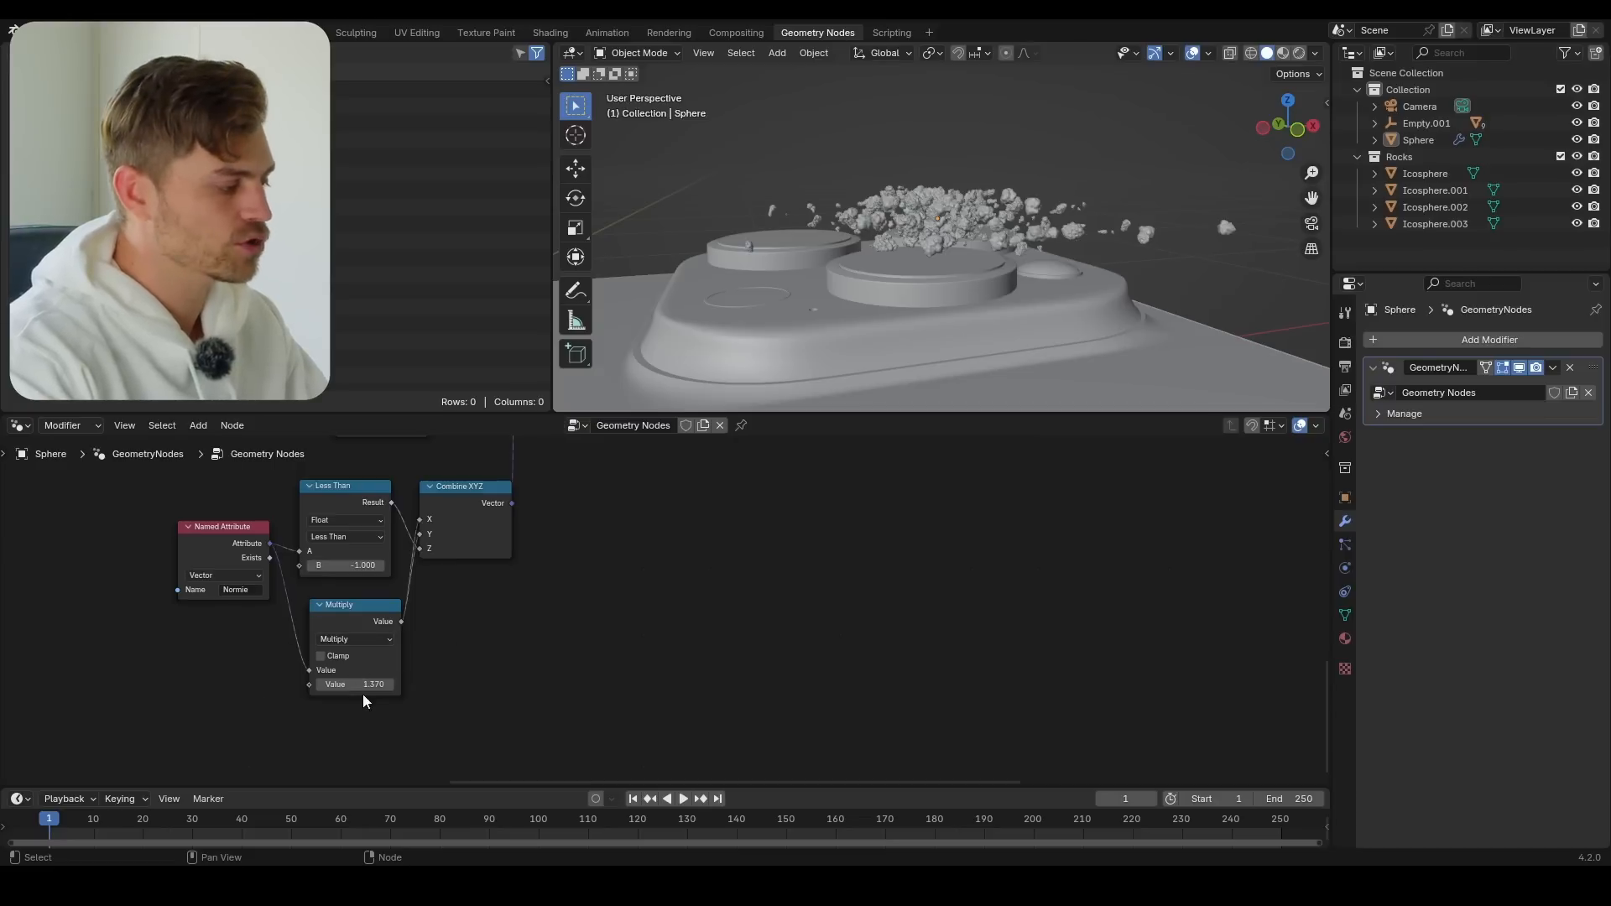
pyautogui.moveTo(361, 684)
pyautogui.mouseDown()
pyautogui.moveTo(320, 684)
pyautogui.moveTo(363, 686)
pyautogui.mouseUp()
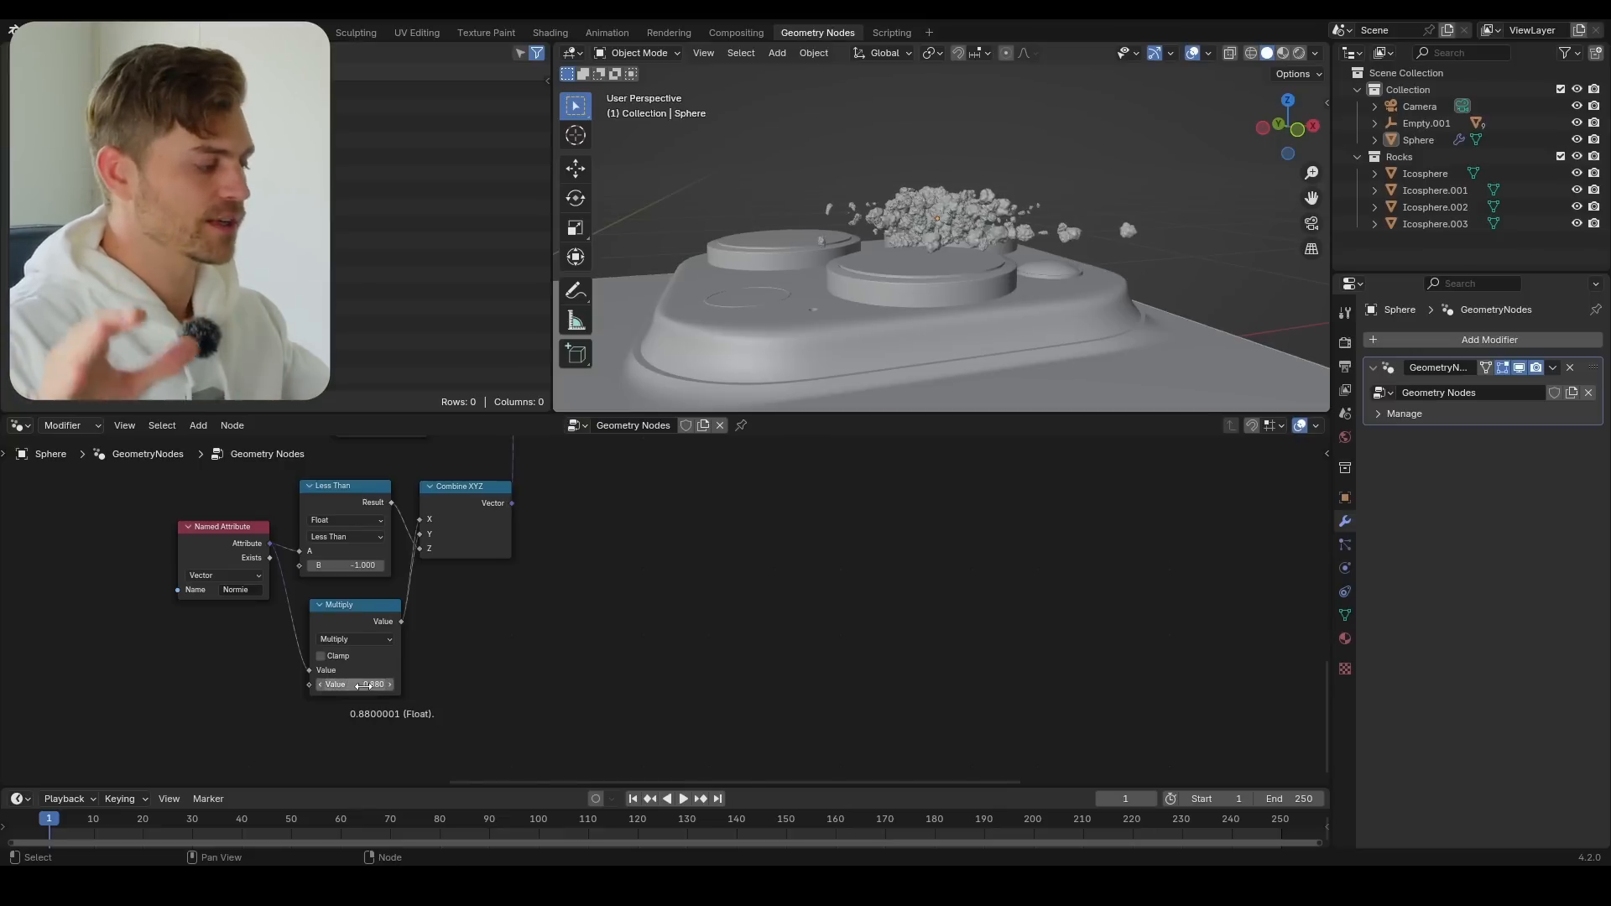
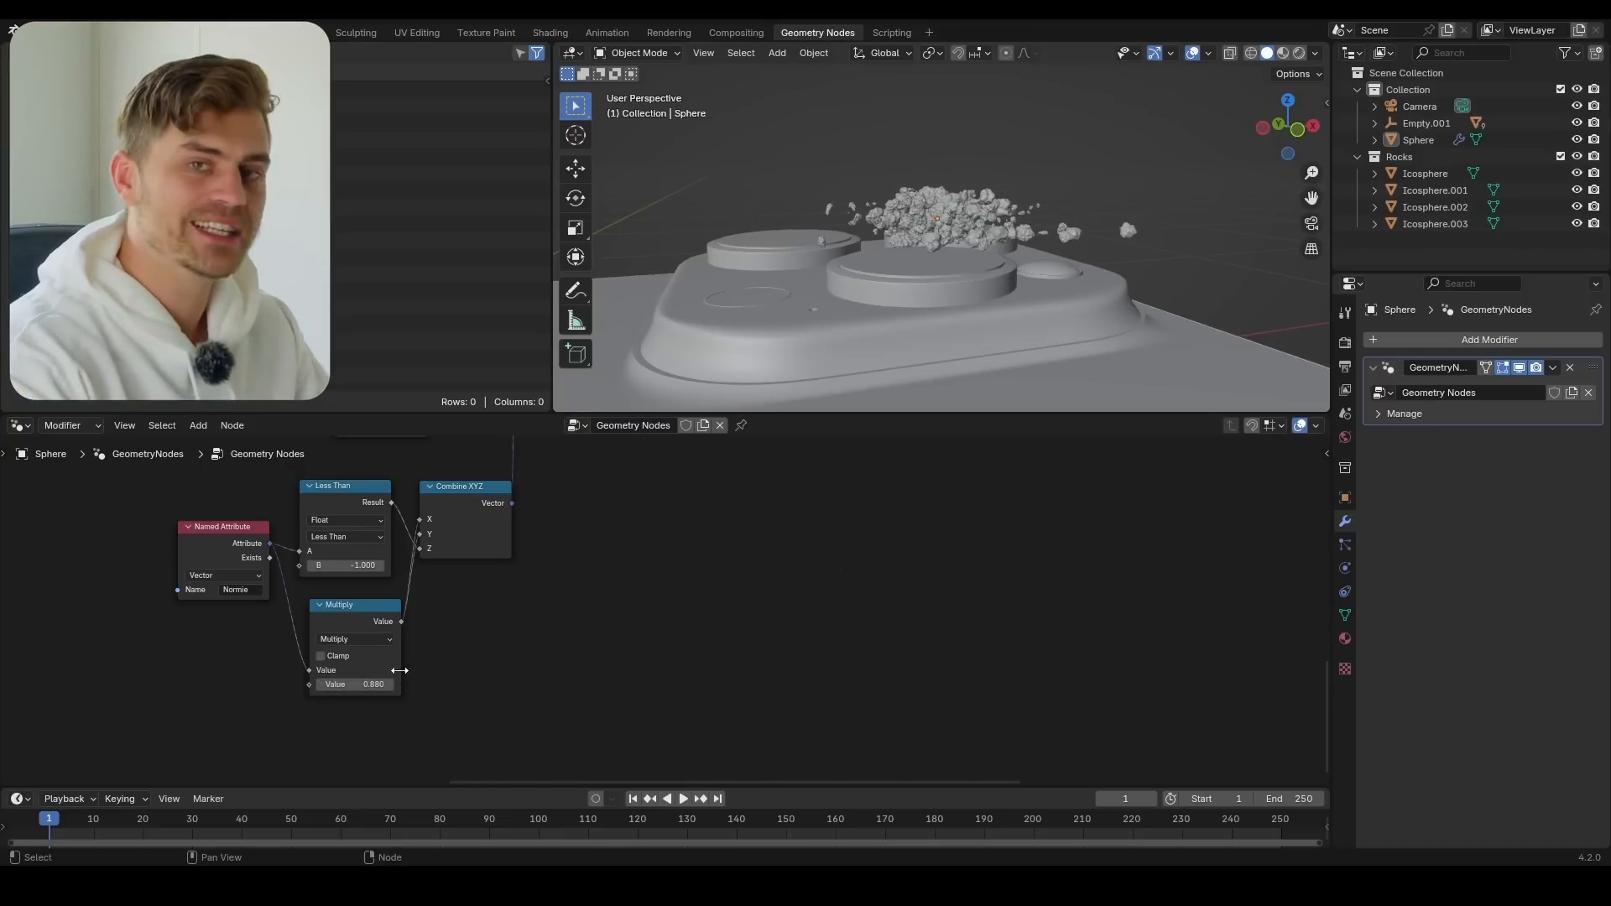
# Duplicate the math Multiply node, place the copy farther along the tree, and link the original's output into its first value
pyautogui.click(366, 613)
pyautogui.scroll(-3, 366, 613)
pyautogui.moveTo(366, 613); pyautogui.dragTo(365, 656, button='middle')
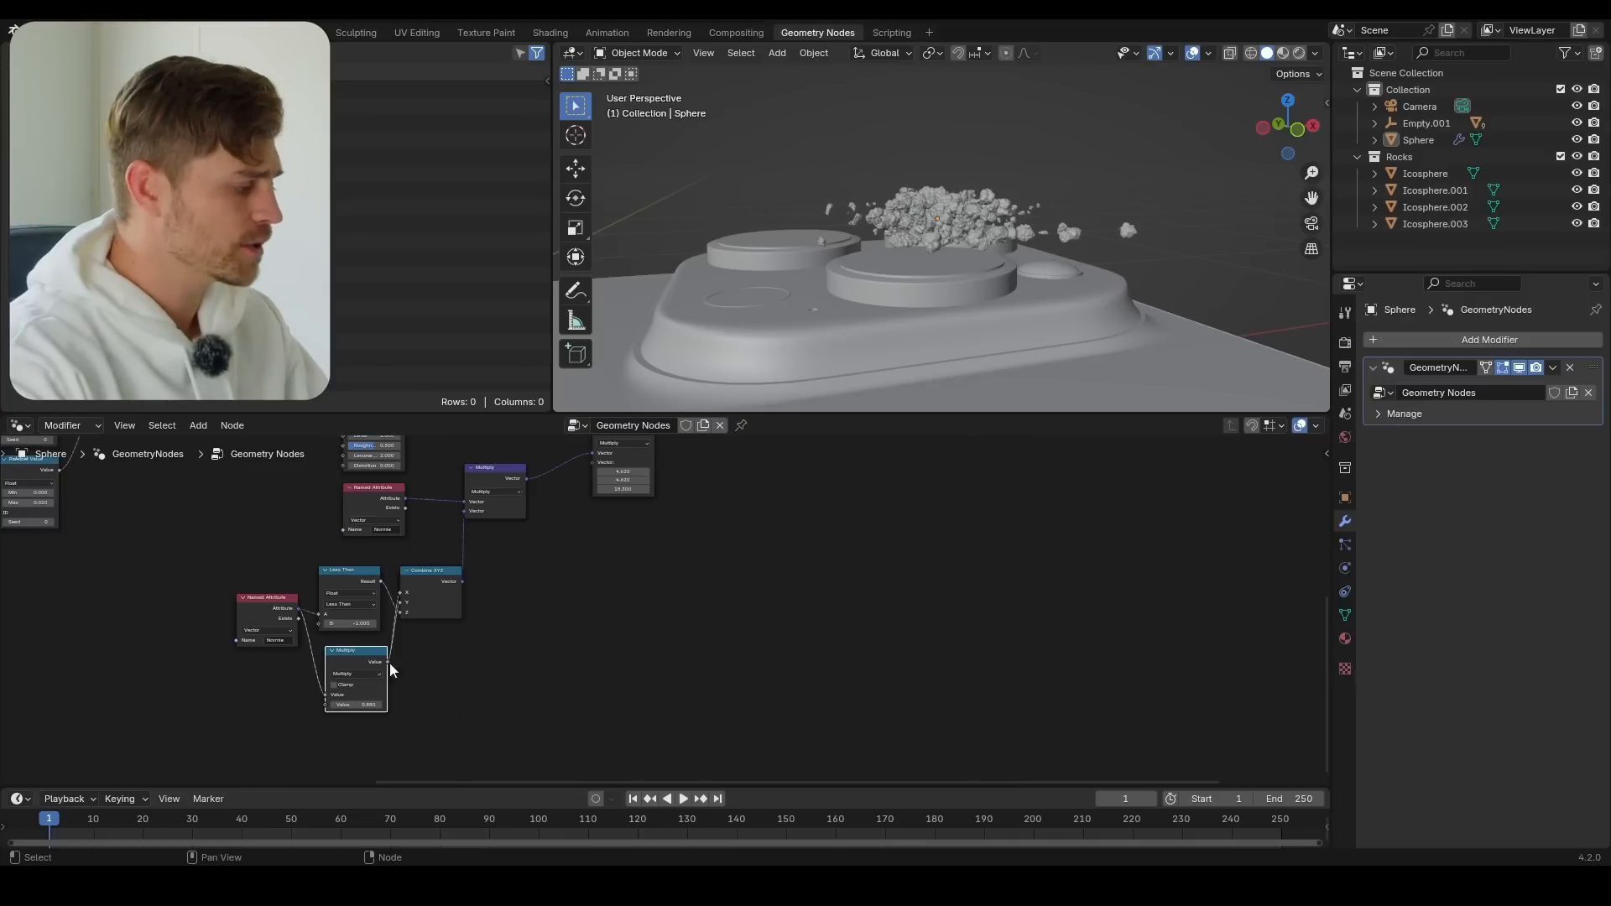
pyautogui.hotkey('shift', 'd')
pyautogui.click(639, 658)
pyautogui.scroll(2, 433, 688)
pyautogui.moveTo(255, 686); pyautogui.dragTo(652, 683)
pyautogui.scroll(-4, 454, 744)
pyautogui.moveTo(582, 677); pyautogui.dragTo(484, 720, button='middle')
# Move the last Set Position node closer to Group Output, and add Position and Separate XYZ nodes below it
pyautogui.moveTo(818, 622); pyautogui.dragTo(778, 639, button='middle')
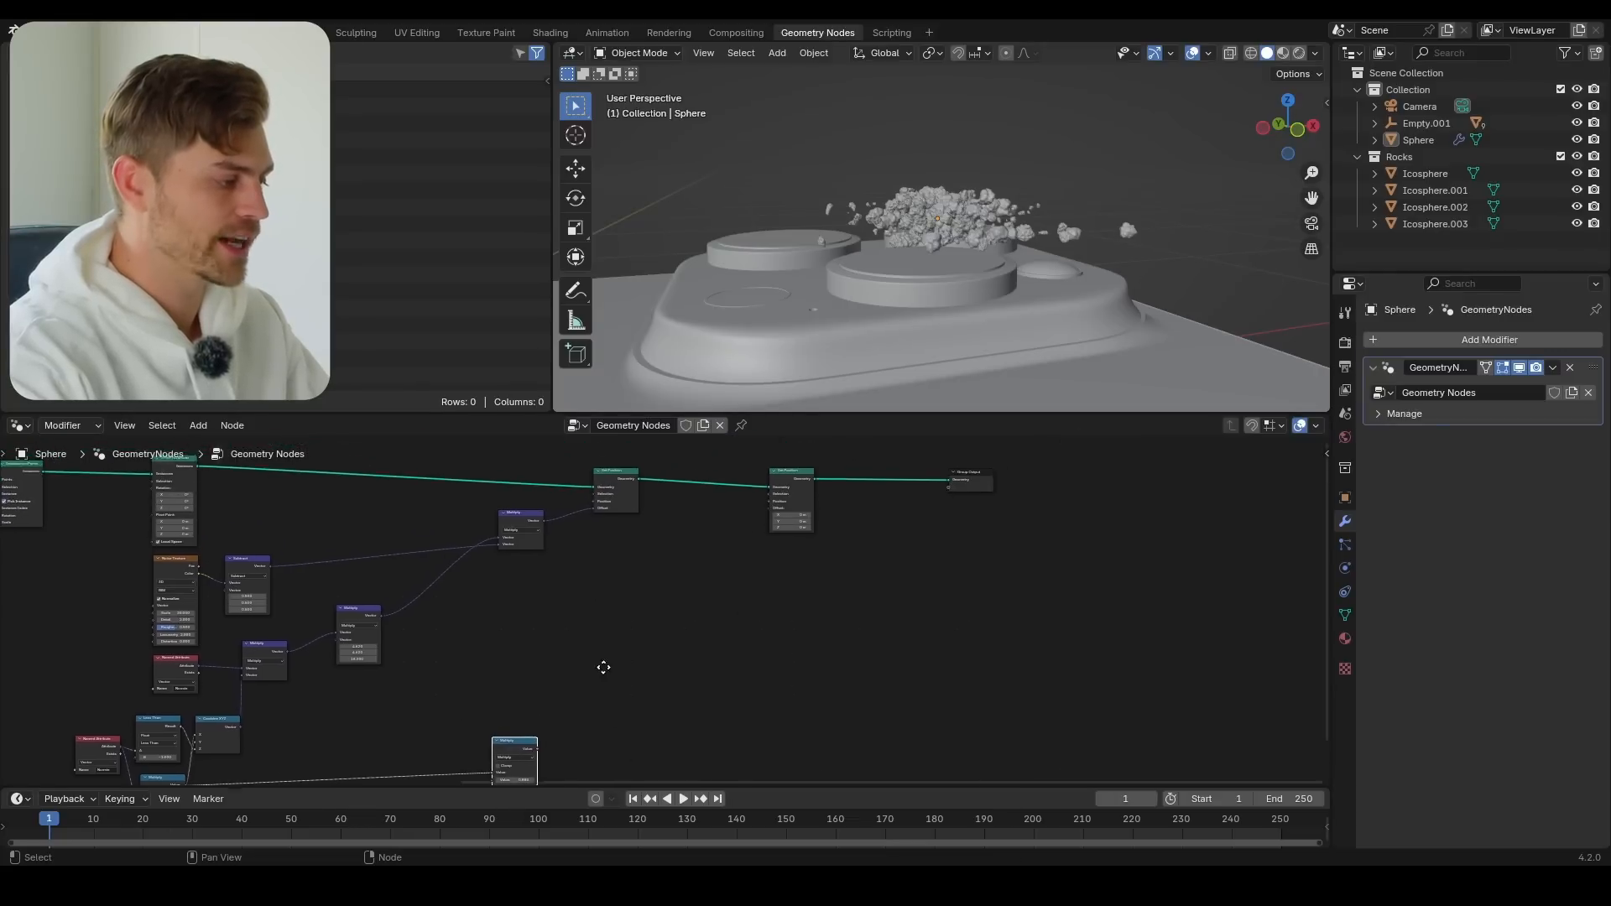
pyautogui.moveTo(775, 481); pyautogui.dragTo(823, 483)
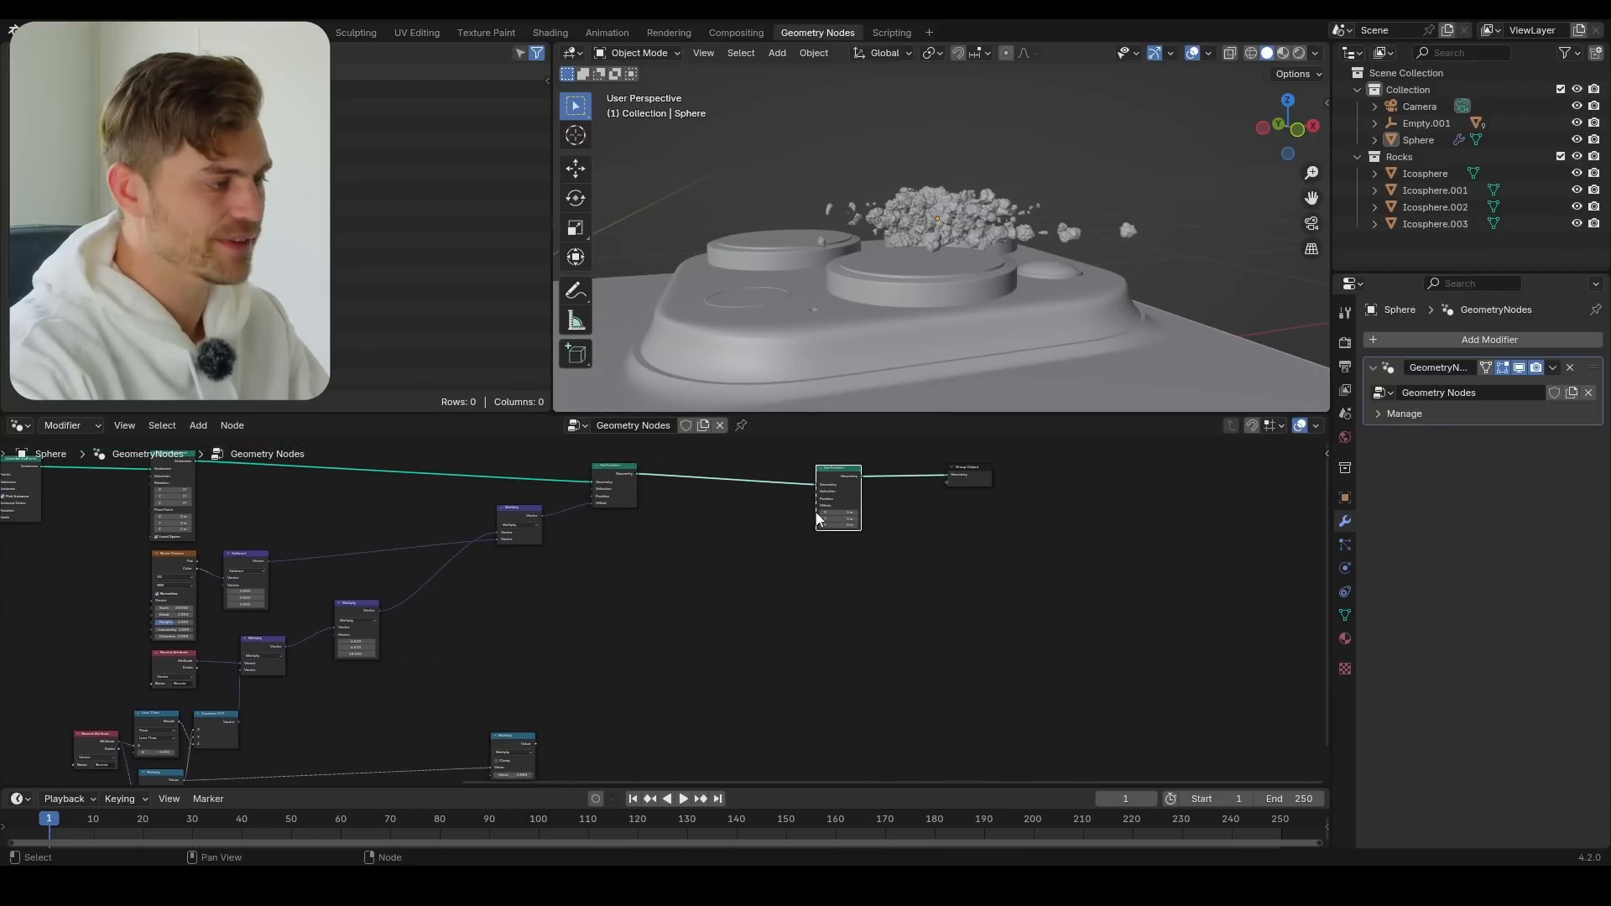
pyautogui.hotkey('shift', 'a')
pyautogui.write('posit')
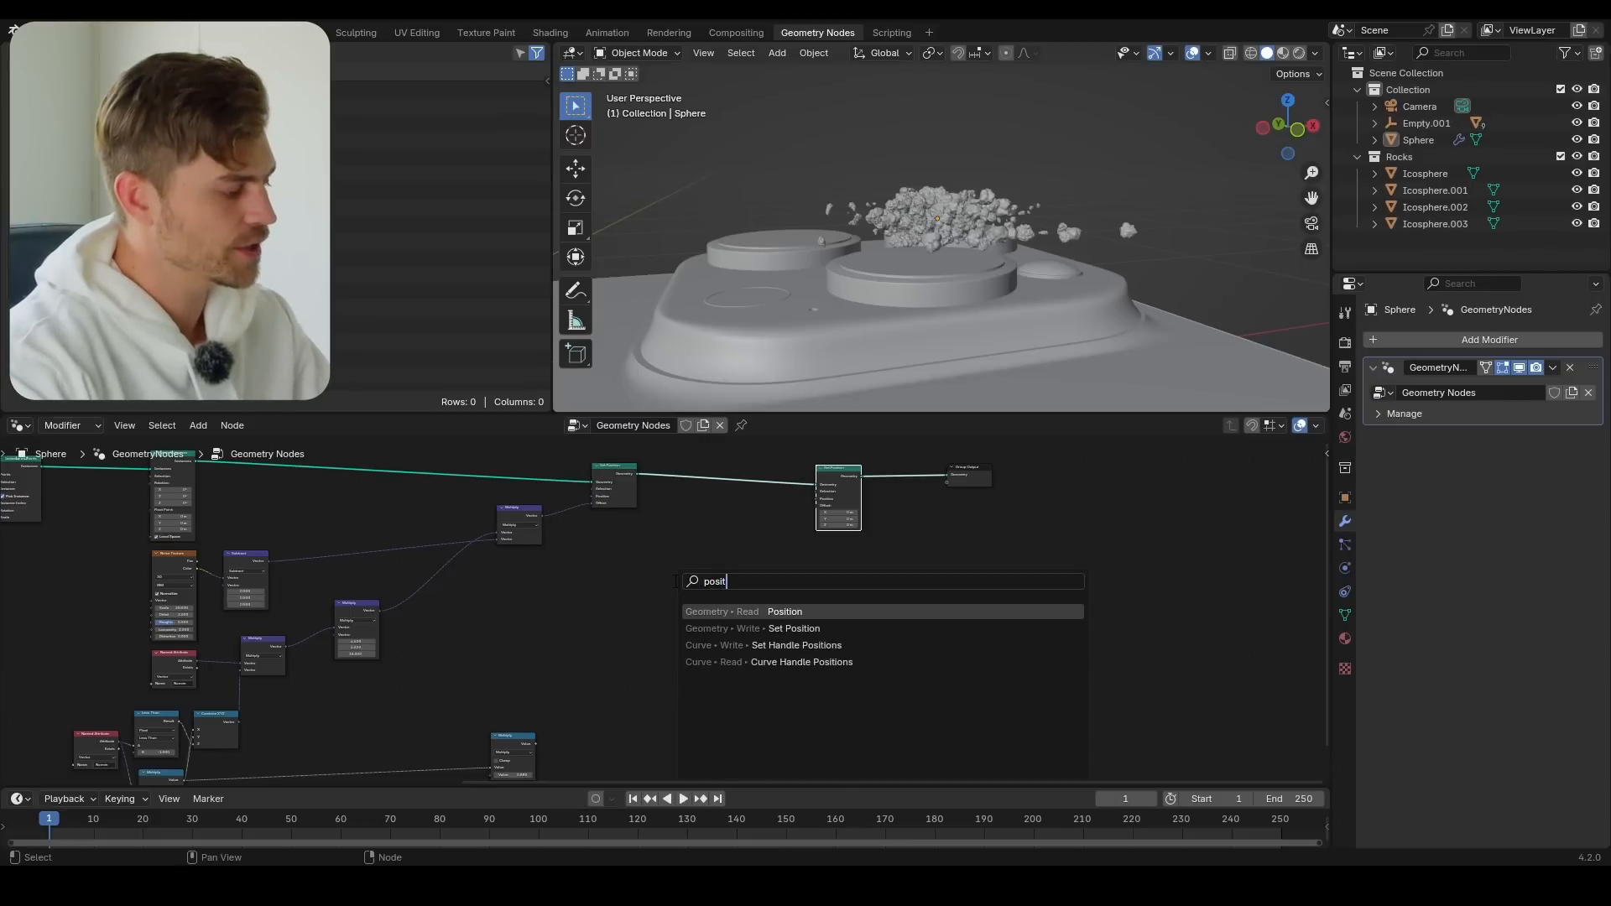
pyautogui.hotkey('shift', 'a')
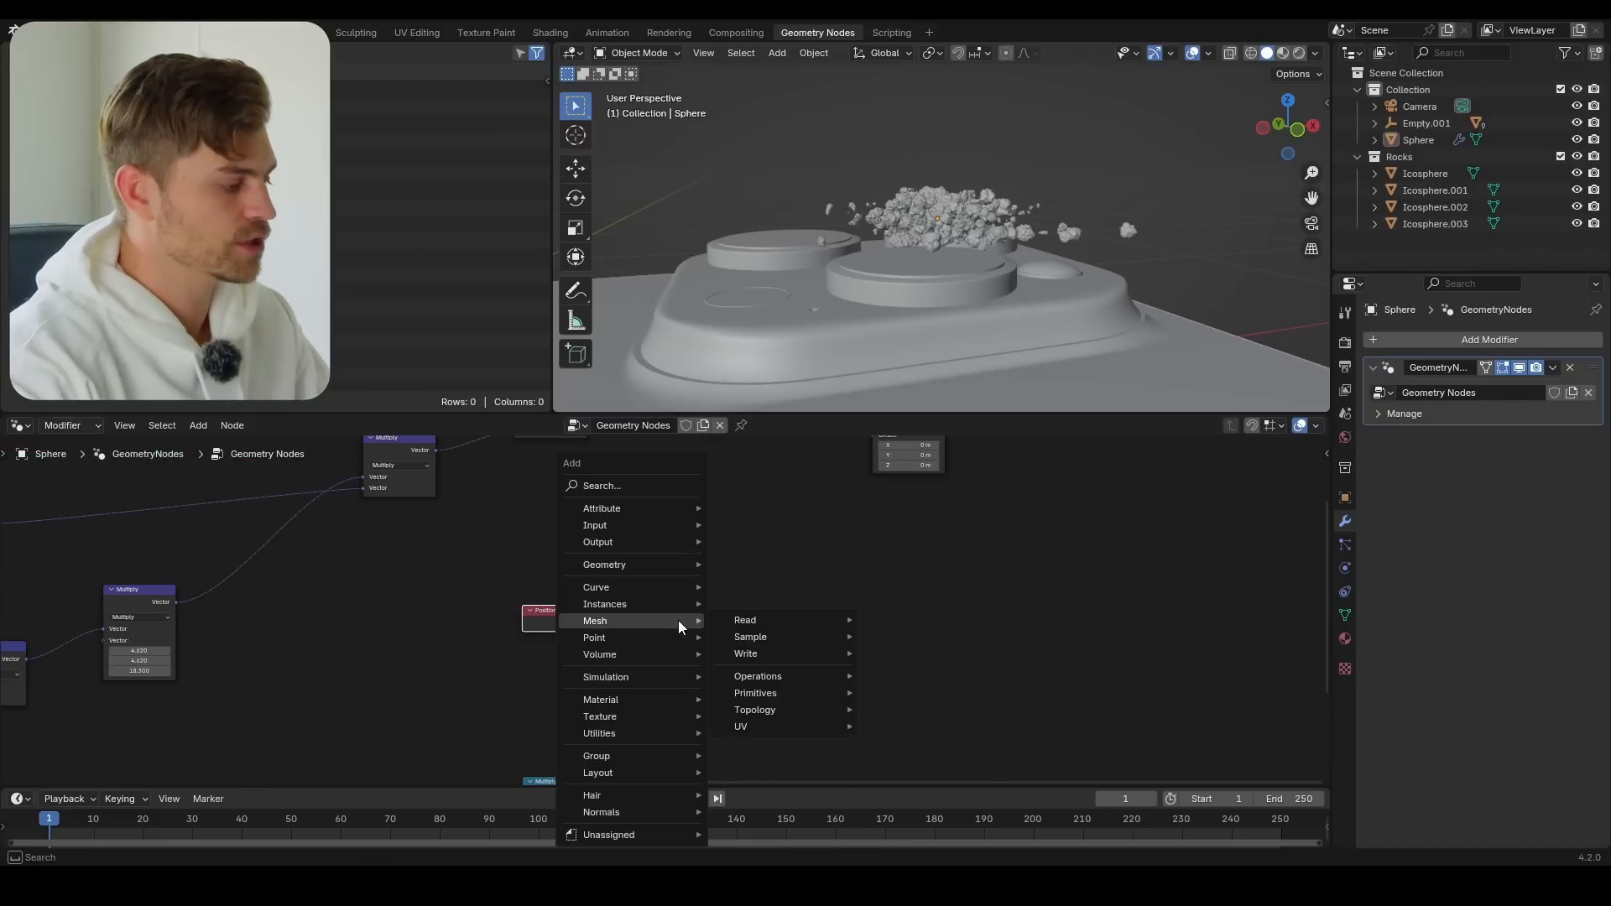
pyautogui.write('se')
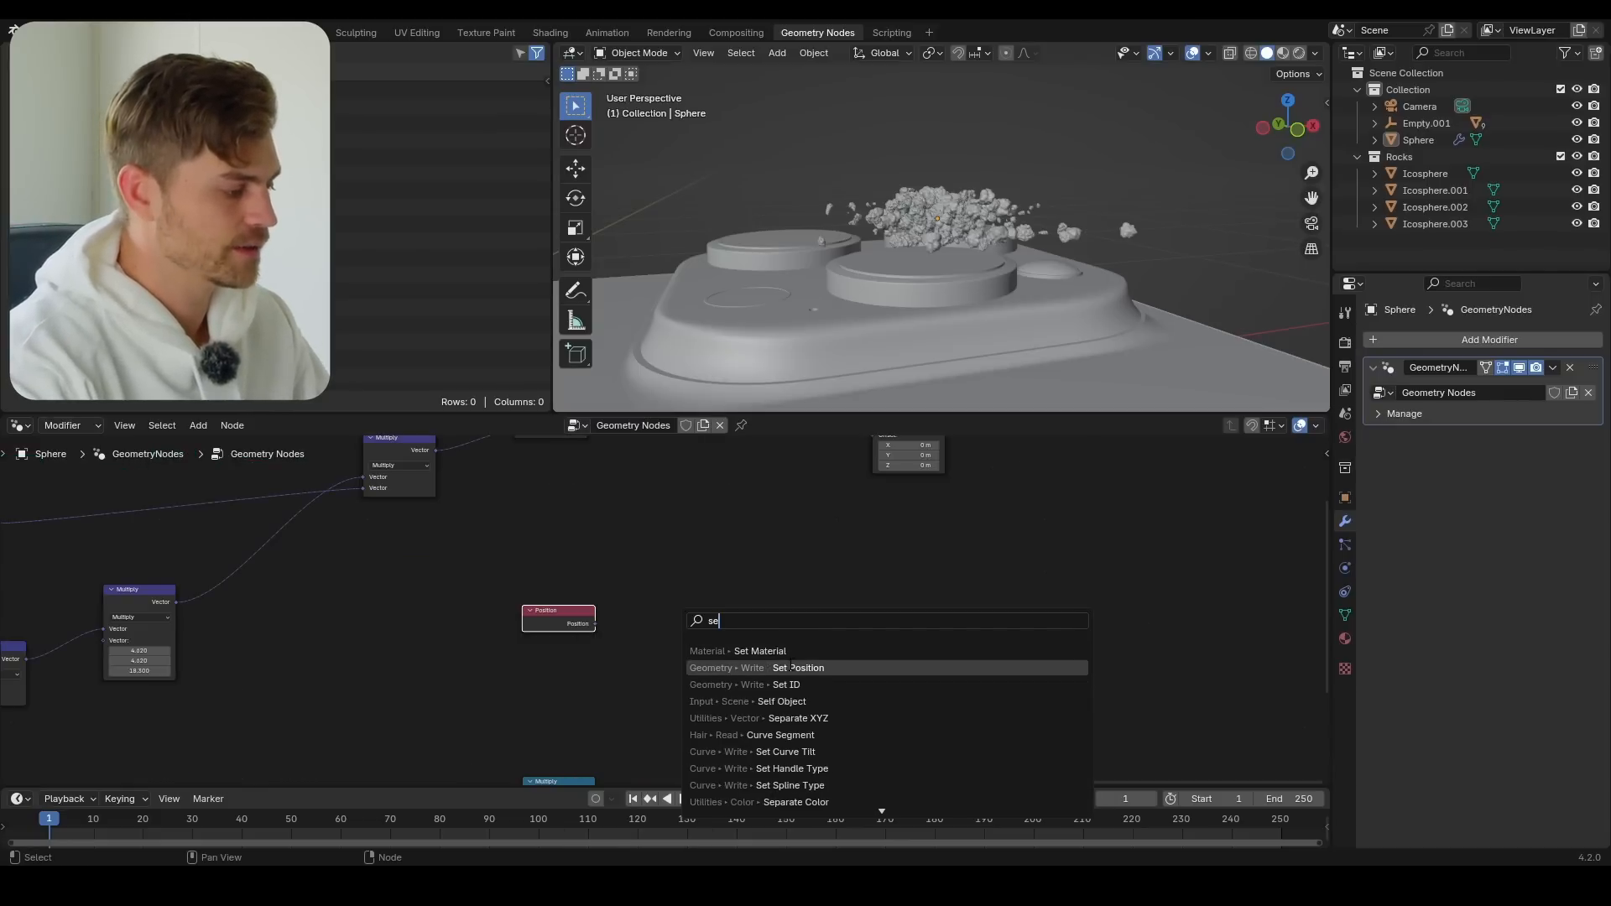
pyautogui.write('per')
pyautogui.press('Return')
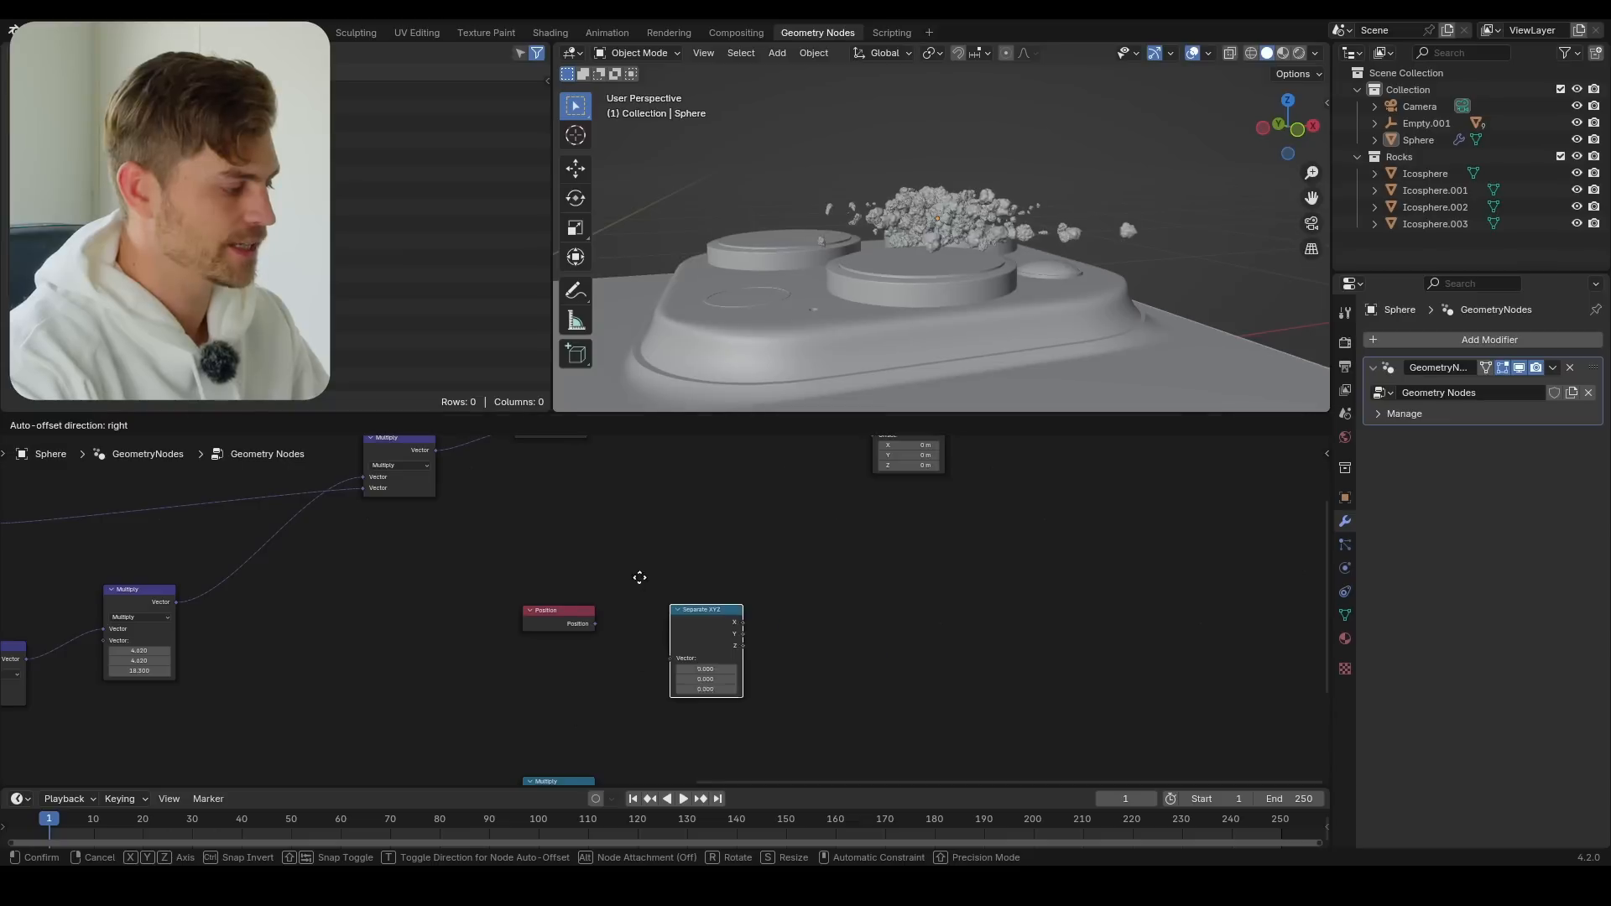
pyautogui.click(738, 617)
# Add a Combine XYZ node and link Position through Separate XYZ's Z into its Z, and its vector into the last Set Position's Offset
pyautogui.hotkey('shift', 'a')
pyautogui.write('combin')
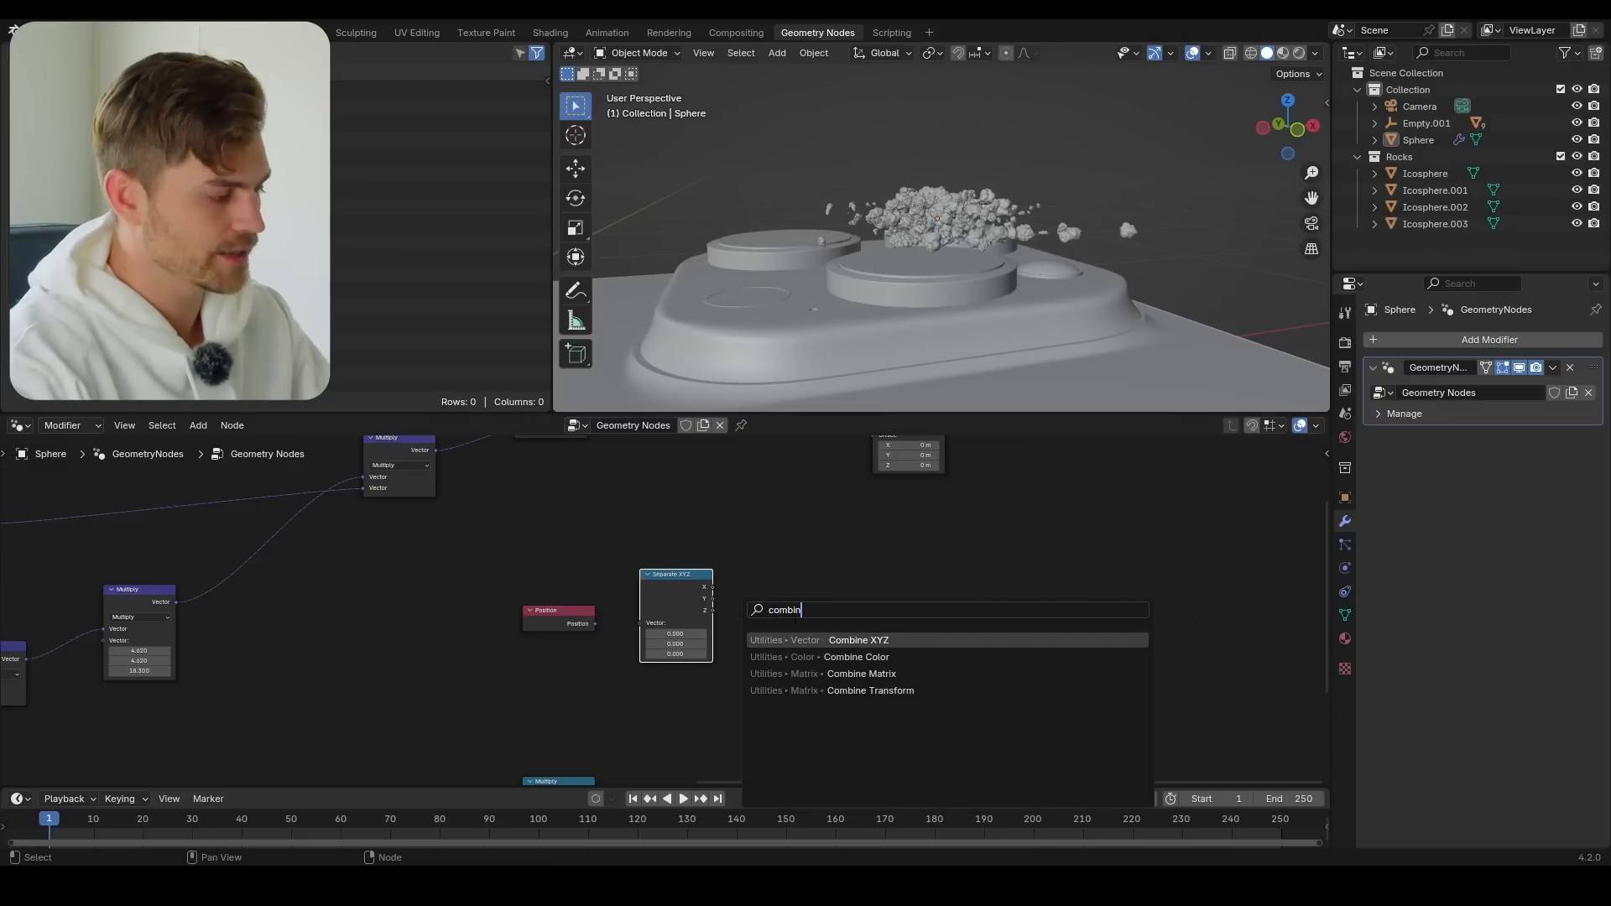
pyautogui.press('Return')
pyautogui.click(724, 546)
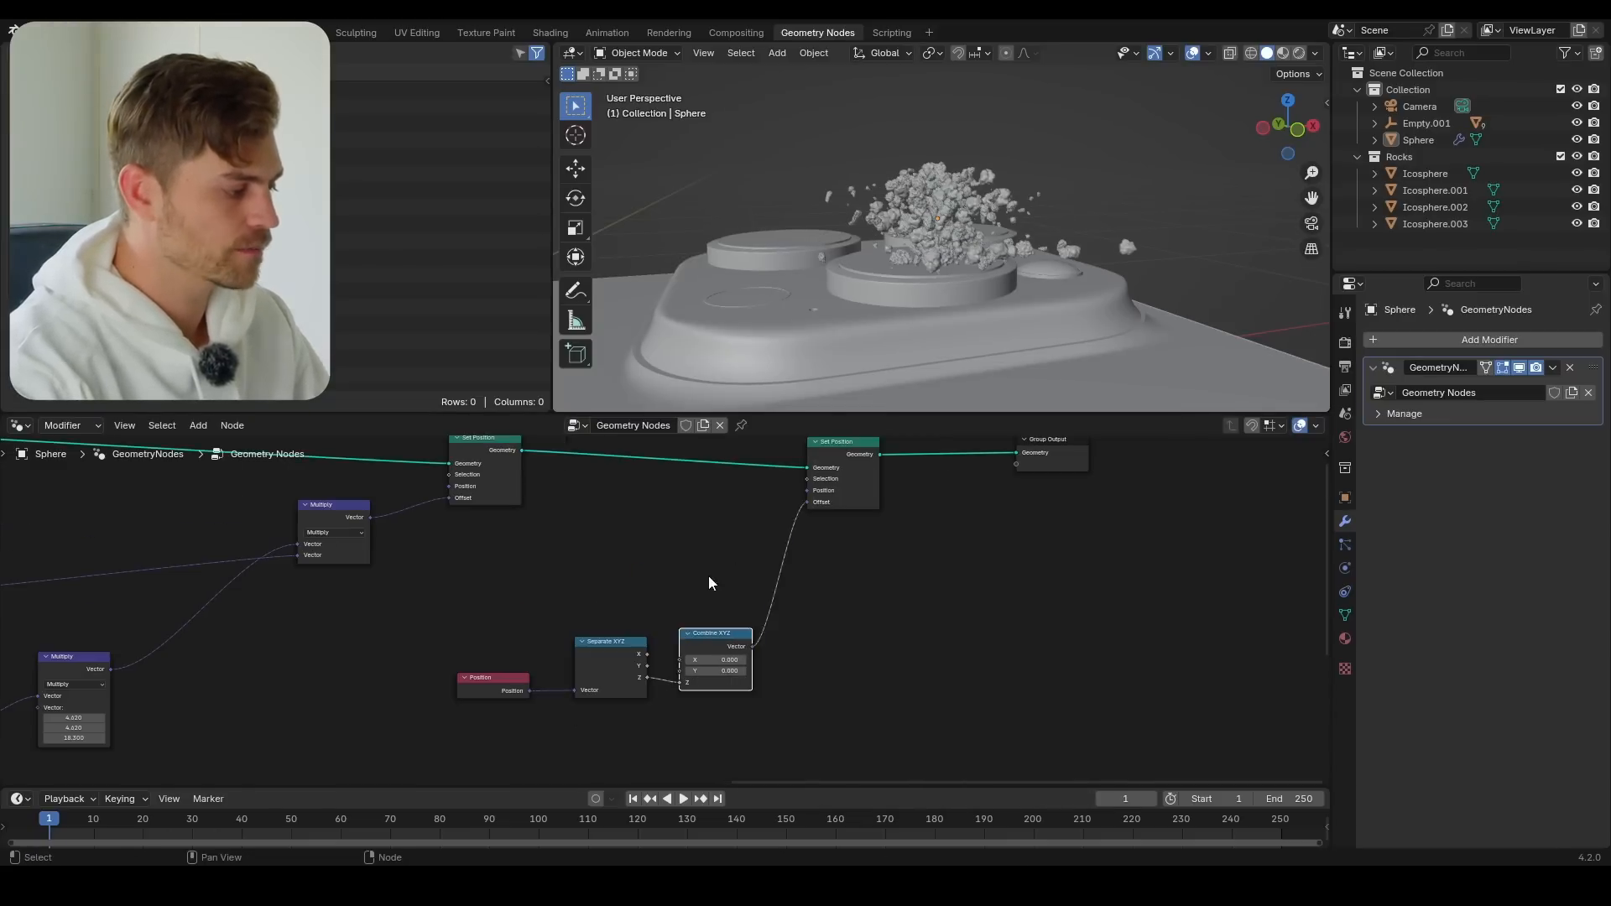
pyautogui.moveTo(712, 577); pyautogui.dragTo(515, 697)
pyautogui.press('g')
pyautogui.click(425, 697)
pyautogui.moveTo(663, 669); pyautogui.dragTo(712, 535, button='middle')
pyautogui.moveTo(834, 494); pyautogui.dragTo(793, 532, button='middle')
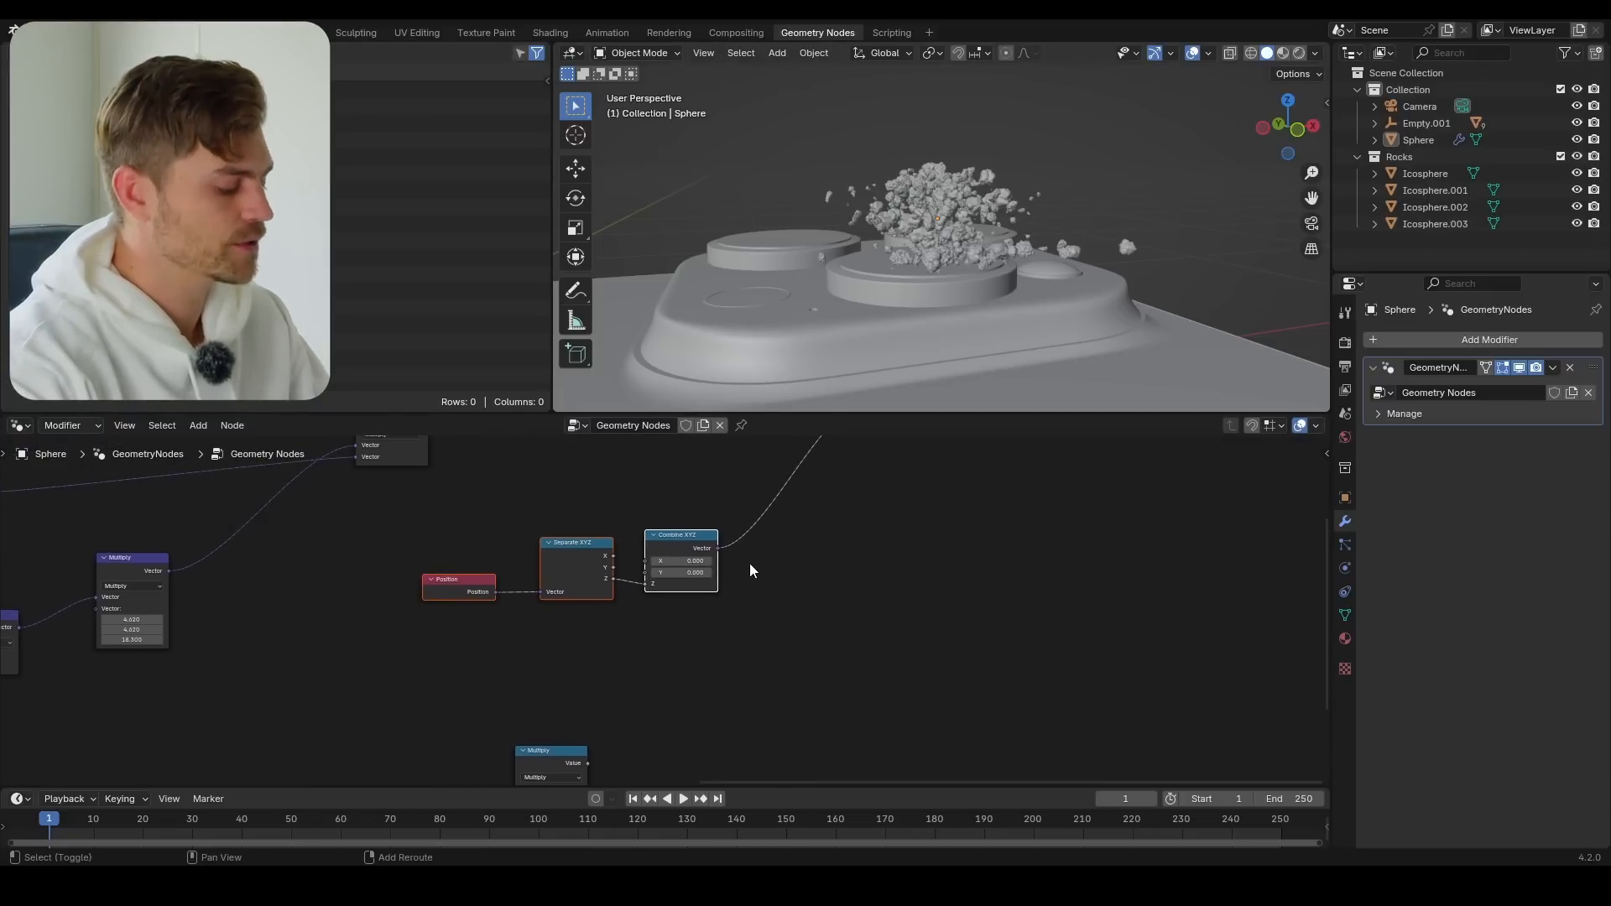
# Insert a Vector Math node on the link between Combine XYZ and the last Set Position
pyautogui.hotkey('shift', 'a')
pyautogui.write('vector mat')
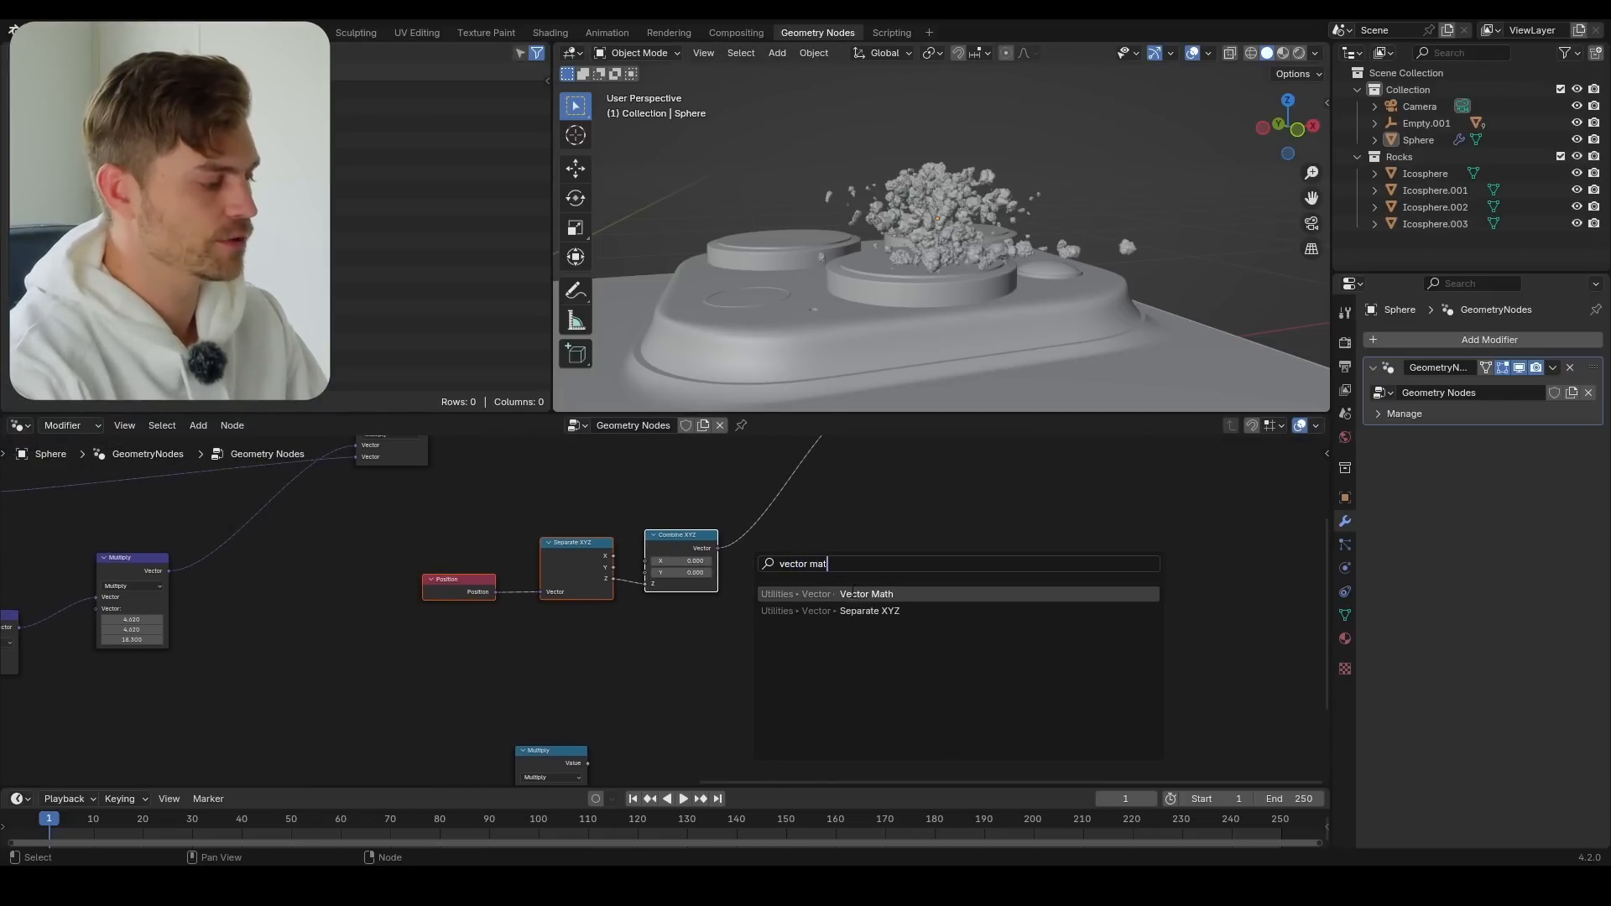
pyautogui.click(854, 593)
pyautogui.click(708, 547)
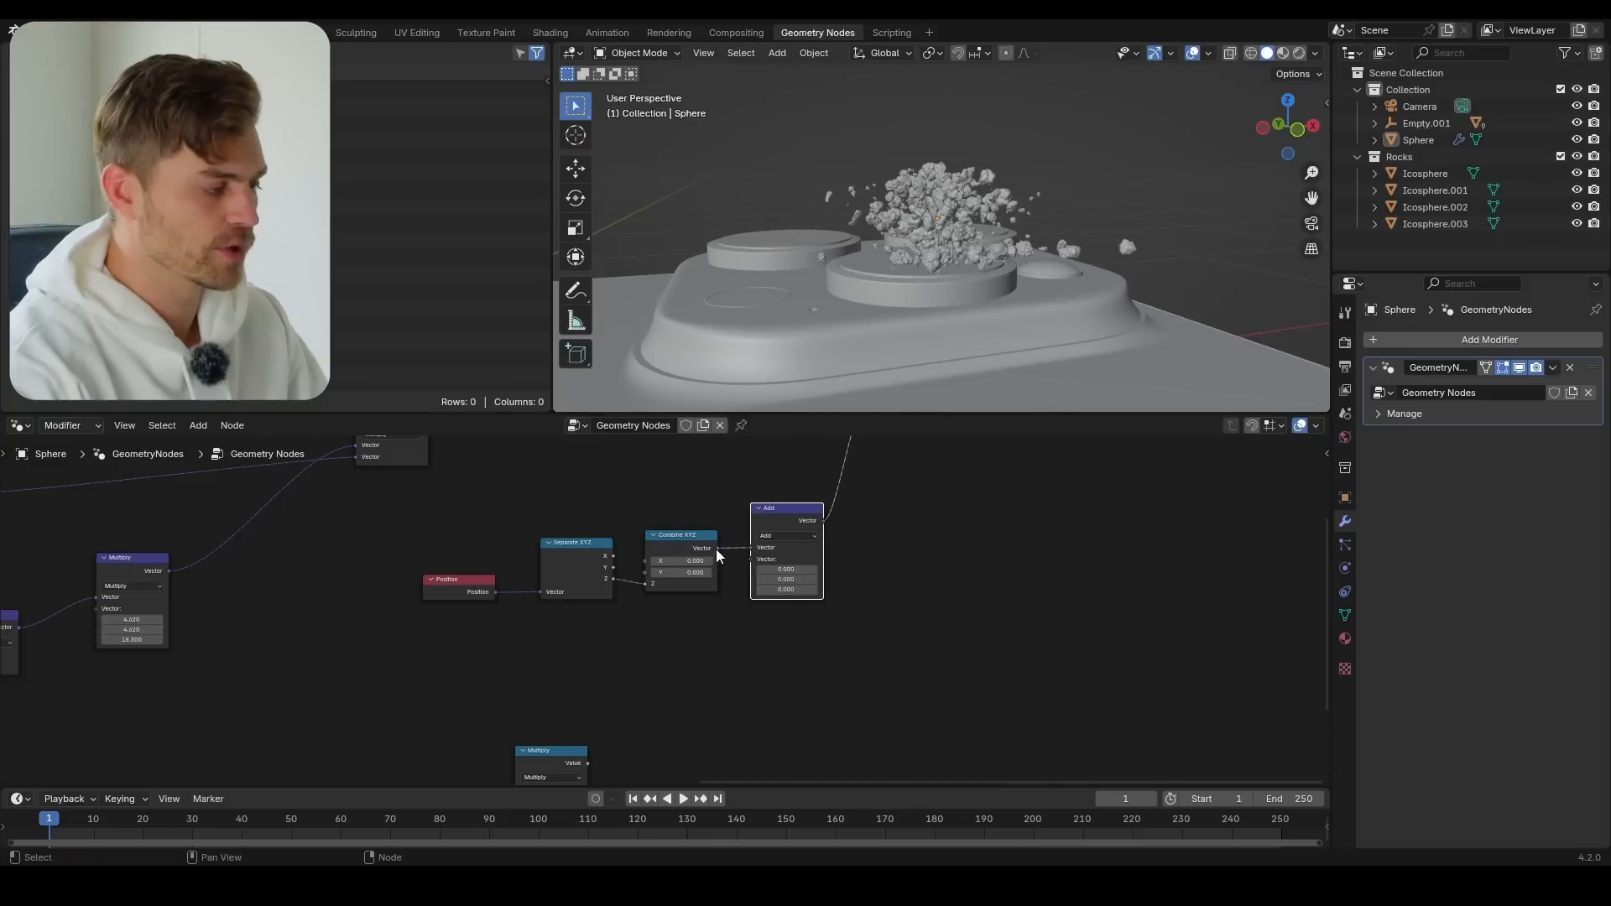
pyautogui.scroll(3, 753, 561)
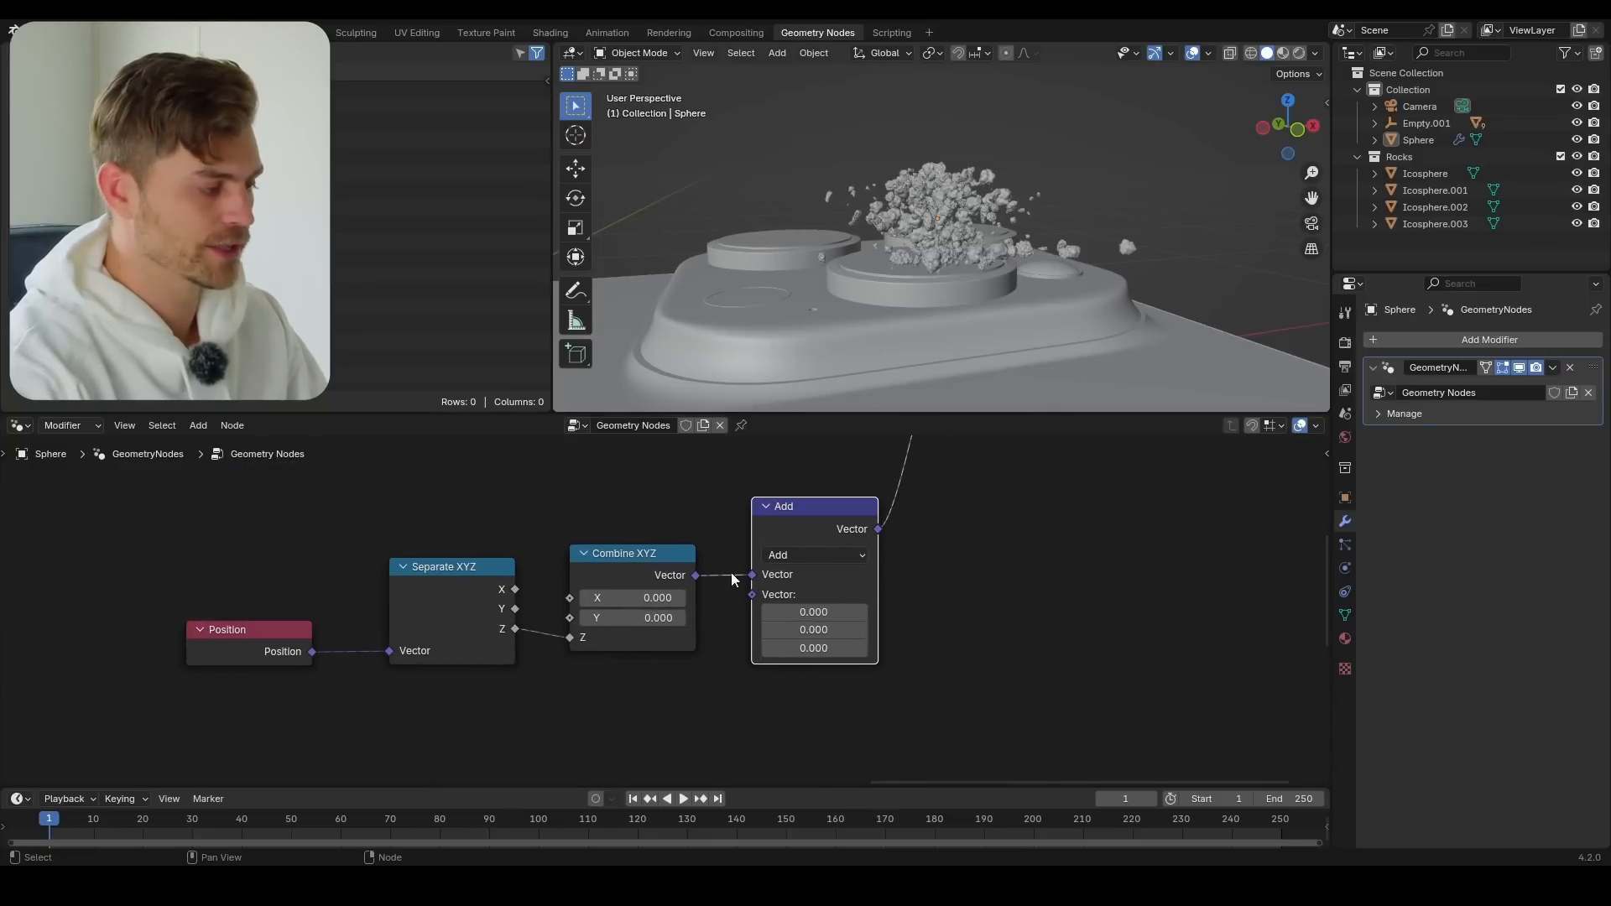
# Try a different Z value on the vector Add node and undo the change
pyautogui.moveTo(822, 648); pyautogui.dragTo(808, 614)
pyautogui.hotkey('ctrl', 'z')
pyautogui.hotkey('ctrl', 'z')
pyautogui.hotkey('ctrl', 'z')
# Add a Random Value node below Separate XYZ and switch the vector Add node to Multiply, testing and undoing a Z factor
pyautogui.scroll(-2, 754, 662)
pyautogui.scroll(-4, 752, 661)
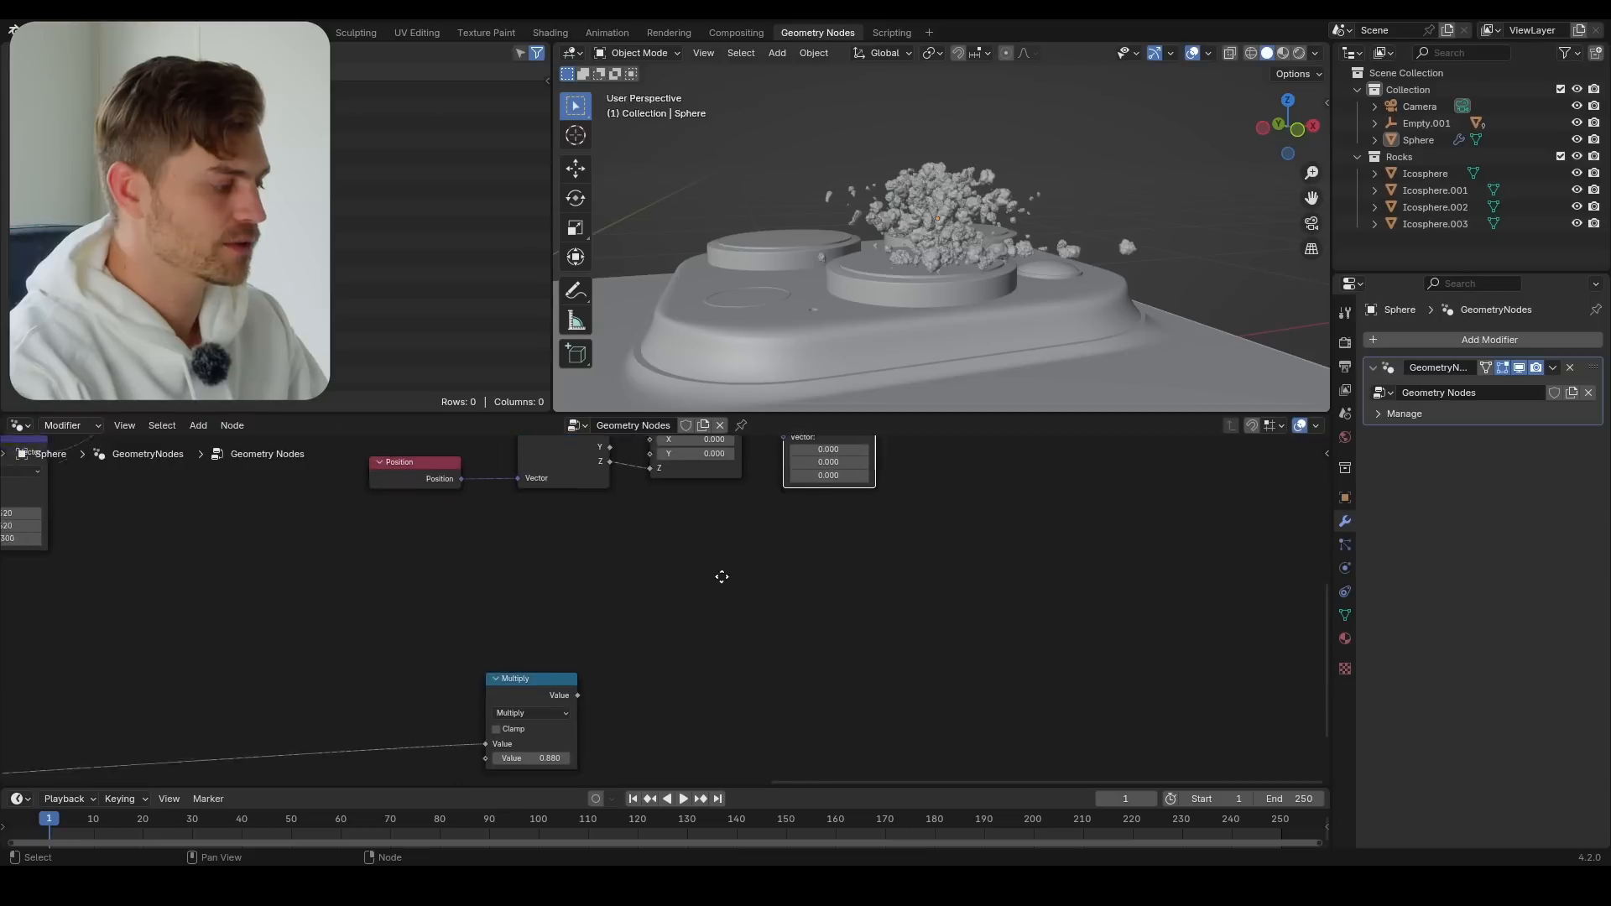
pyautogui.hotkey('shift', 'a')
pyautogui.write('random')
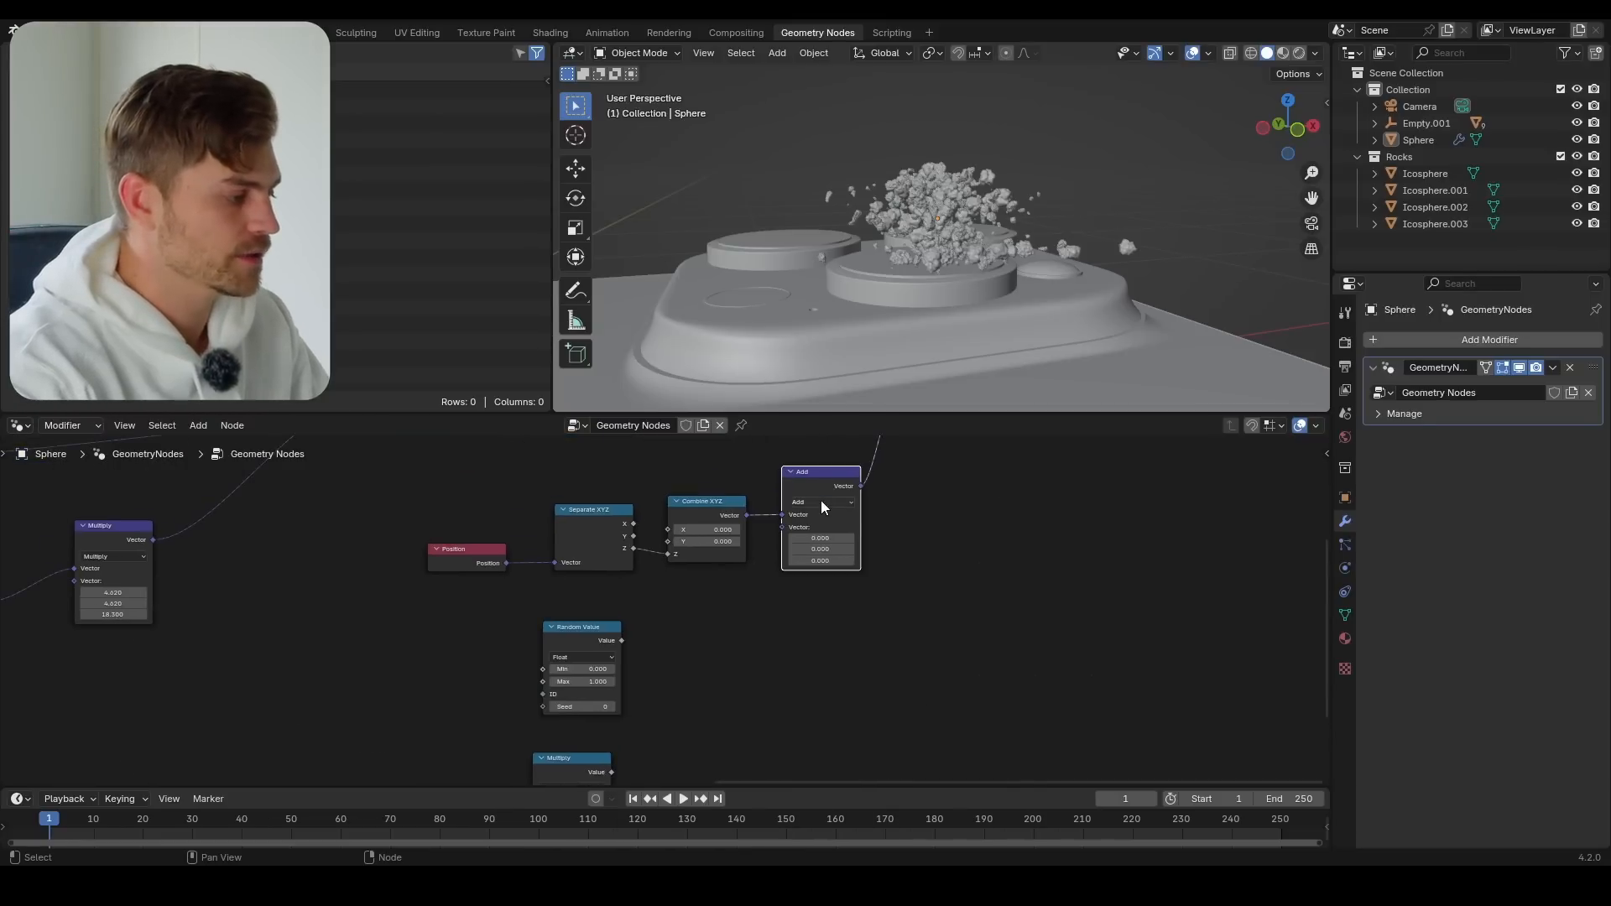
pyautogui.click(821, 502)
pyautogui.click(816, 554)
pyautogui.moveTo(821, 561)
pyautogui.keyDown('shift'); pyautogui.mouseDown()
pyautogui.moveTo(949, 560)
pyautogui.moveTo(764, 561)
pyautogui.moveTo(948, 561)
pyautogui.moveTo(806, 560)
pyautogui.moveTo(837, 559)
pyautogui.mouseUp(); pyautogui.keyUp('shift')
pyautogui.hotkey('ctrl', 'z')
# Duplicate the vector Multiply node, feed it Random Value and the copied math Multiply, and link its result into the upper vector Multiply
pyautogui.hotkey('shift', 'd')
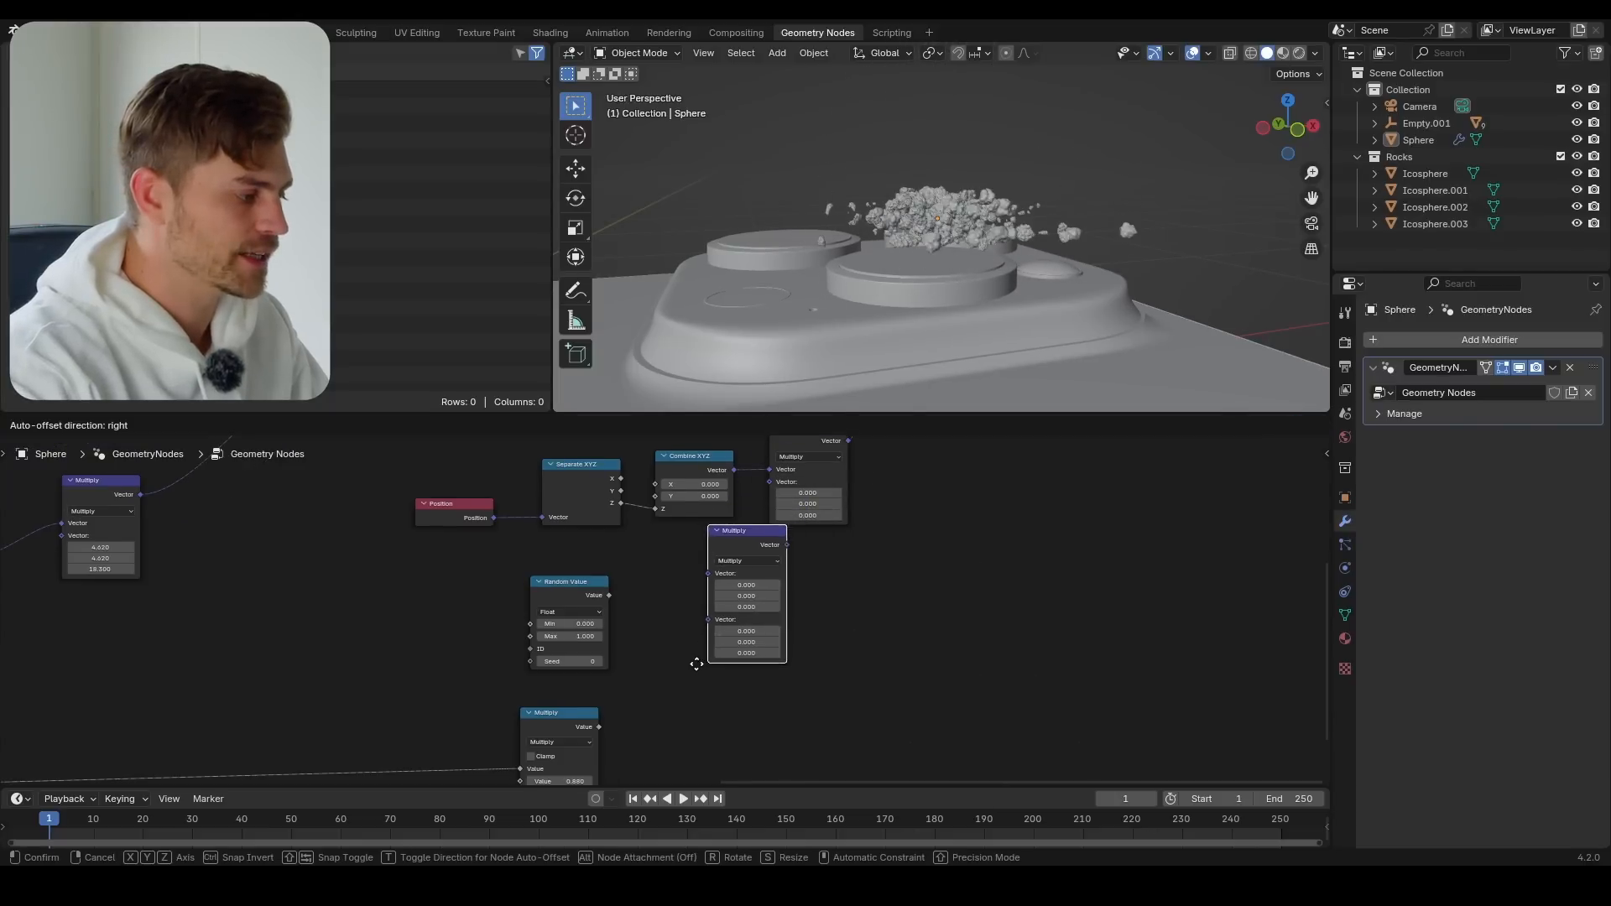
pyautogui.moveTo(637, 666); pyautogui.dragTo(614, 621, button='middle')
pyautogui.scroll(4, 587, 588)
pyautogui.moveTo(543, 529); pyautogui.dragTo(522, 534)
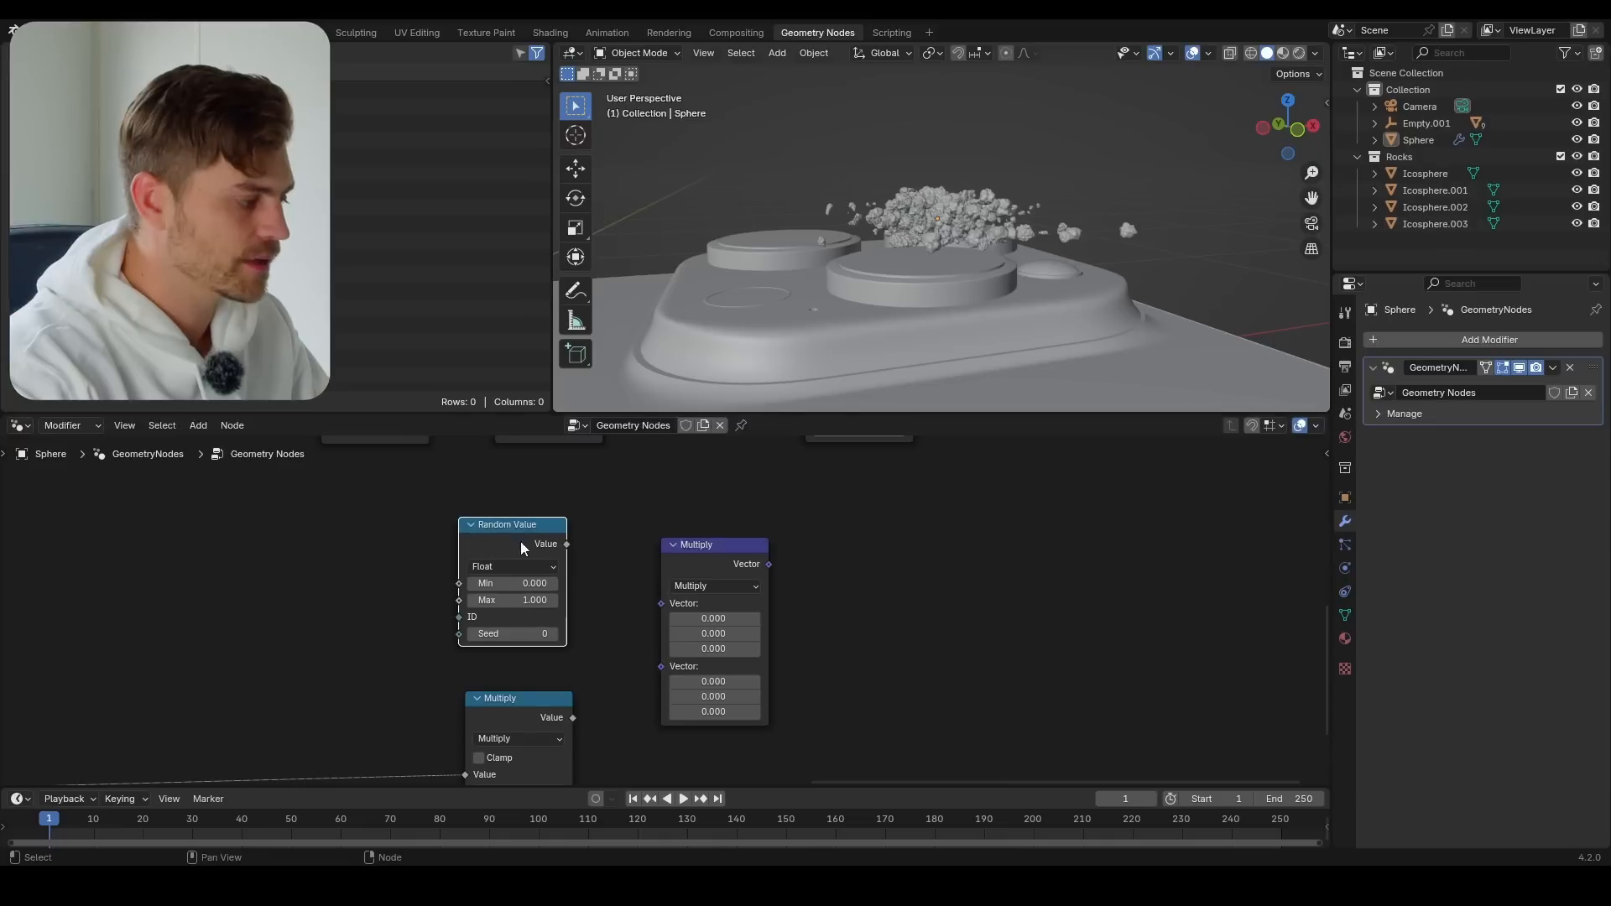
pyautogui.moveTo(545, 547); pyautogui.dragTo(545, 481, button='middle')
pyautogui.moveTo(633, 518); pyautogui.dragTo(676, 539)
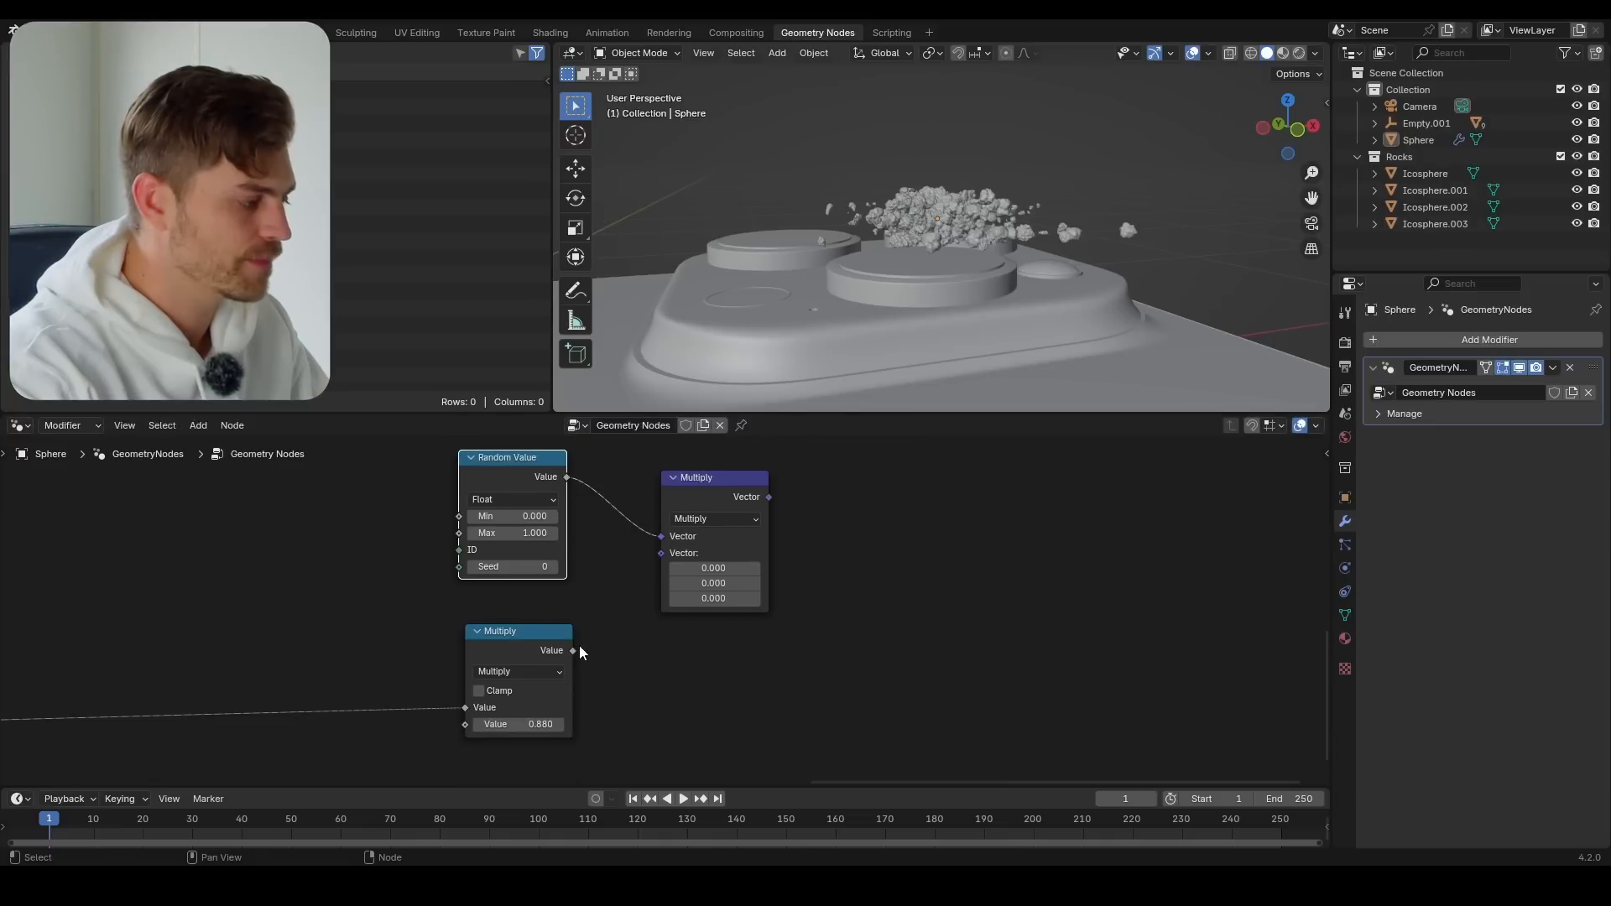
pyautogui.moveTo(580, 648); pyautogui.dragTo(586, 649)
pyautogui.moveTo(663, 562); pyautogui.dragTo(738, 512)
# Use a "Normie" Named Attribute instead of Position as the Separate XYZ input, and save the file
pyautogui.scroll(-2, 668, 621)
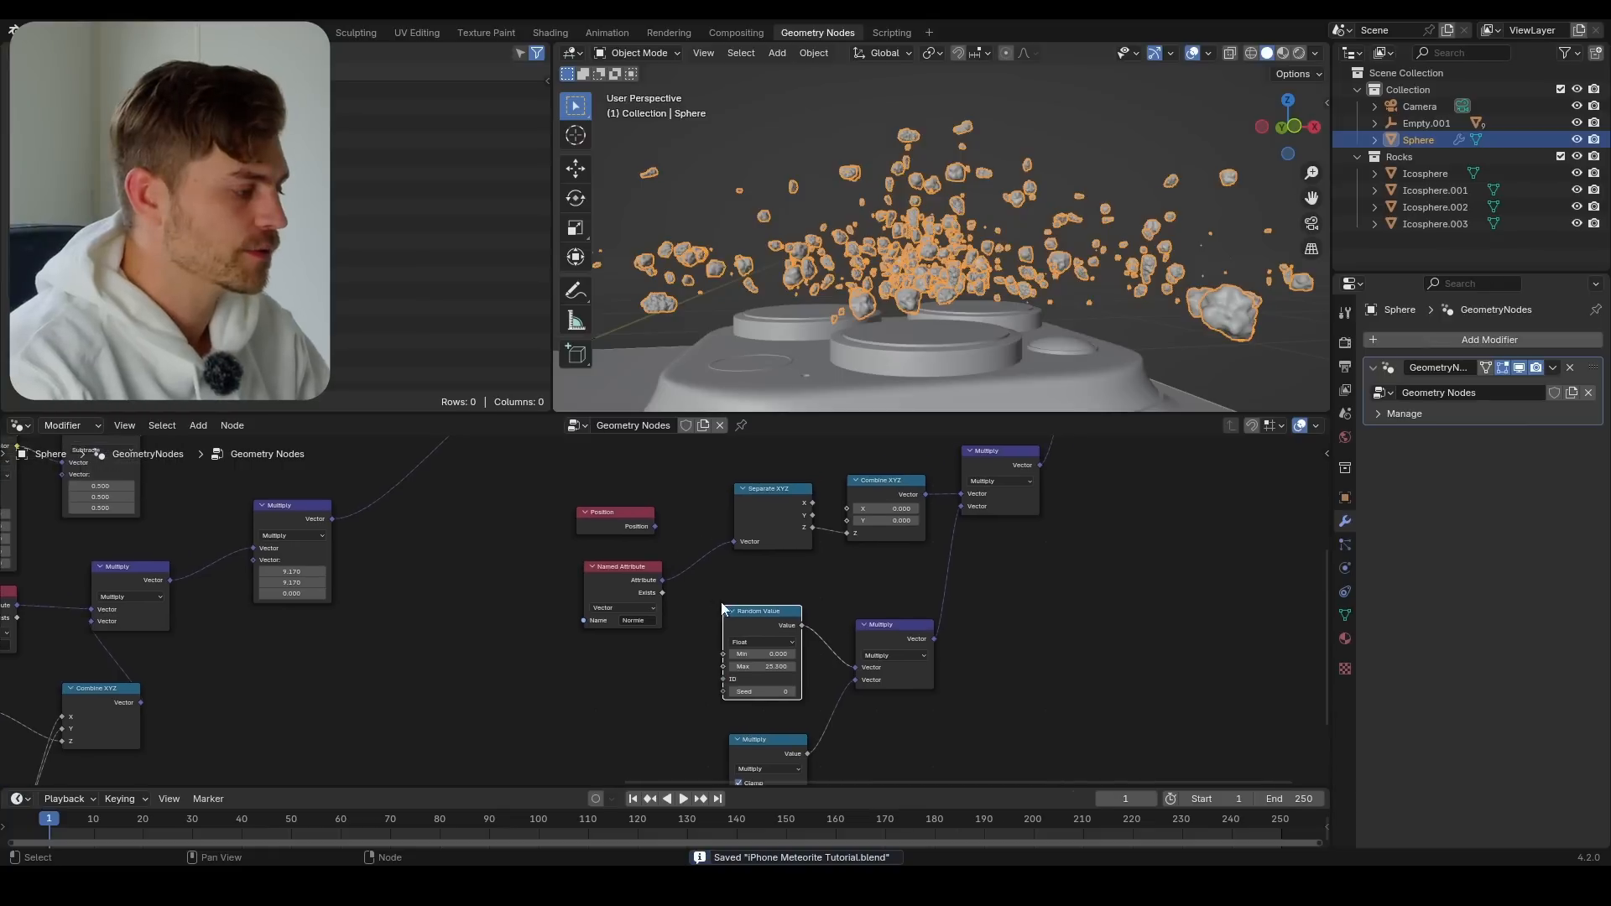
pyautogui.scroll(5, 673, 587)
pyautogui.moveTo(618, 542); pyautogui.dragTo(579, 620, button='middle')
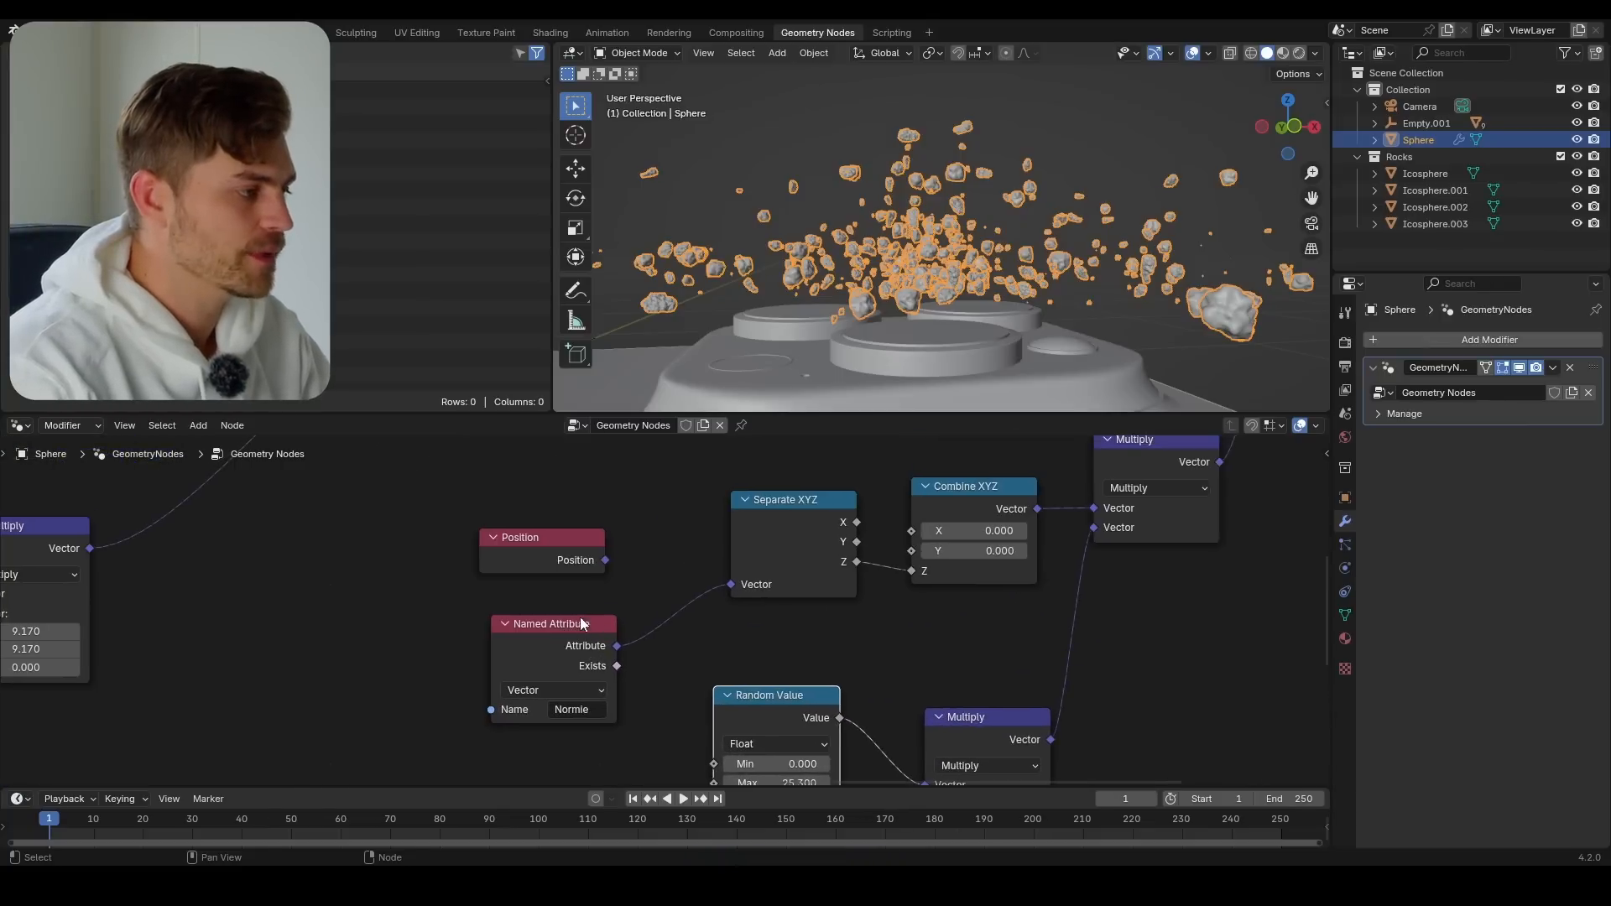
pyautogui.hotkey('ctrl', 's')
# Try the Position node as the Separate XYZ input to compare the rock spread, and reconnect the "Normie" Named Attribute
pyautogui.moveTo(885, 369); pyautogui.dragTo(936, 334, button='middle')
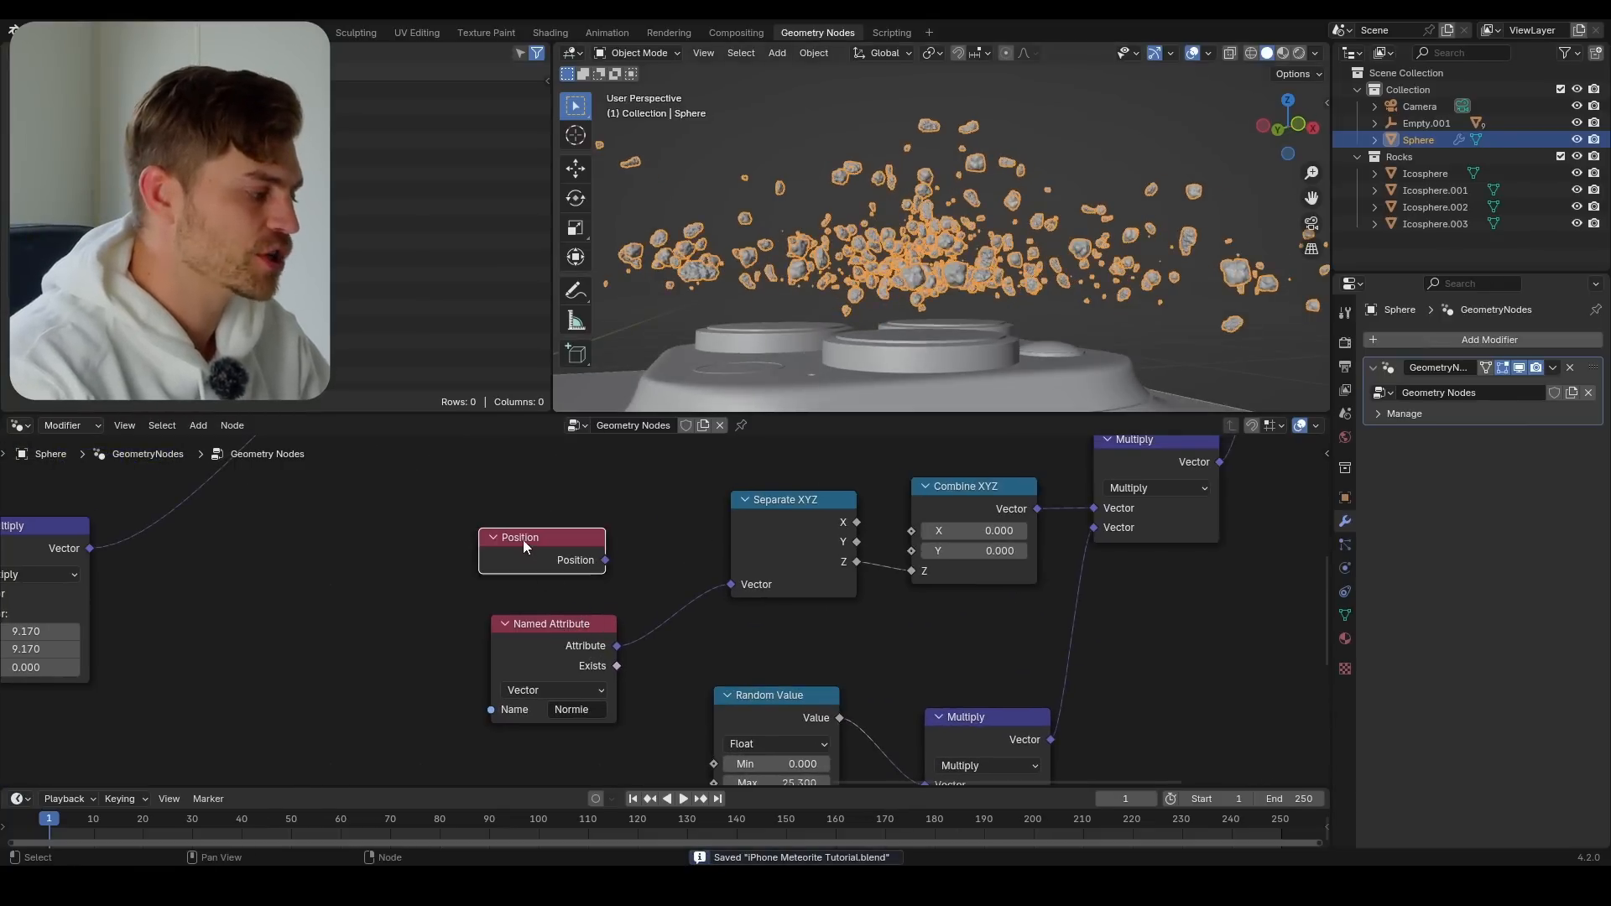
pyautogui.scroll(-1, 573, 577)
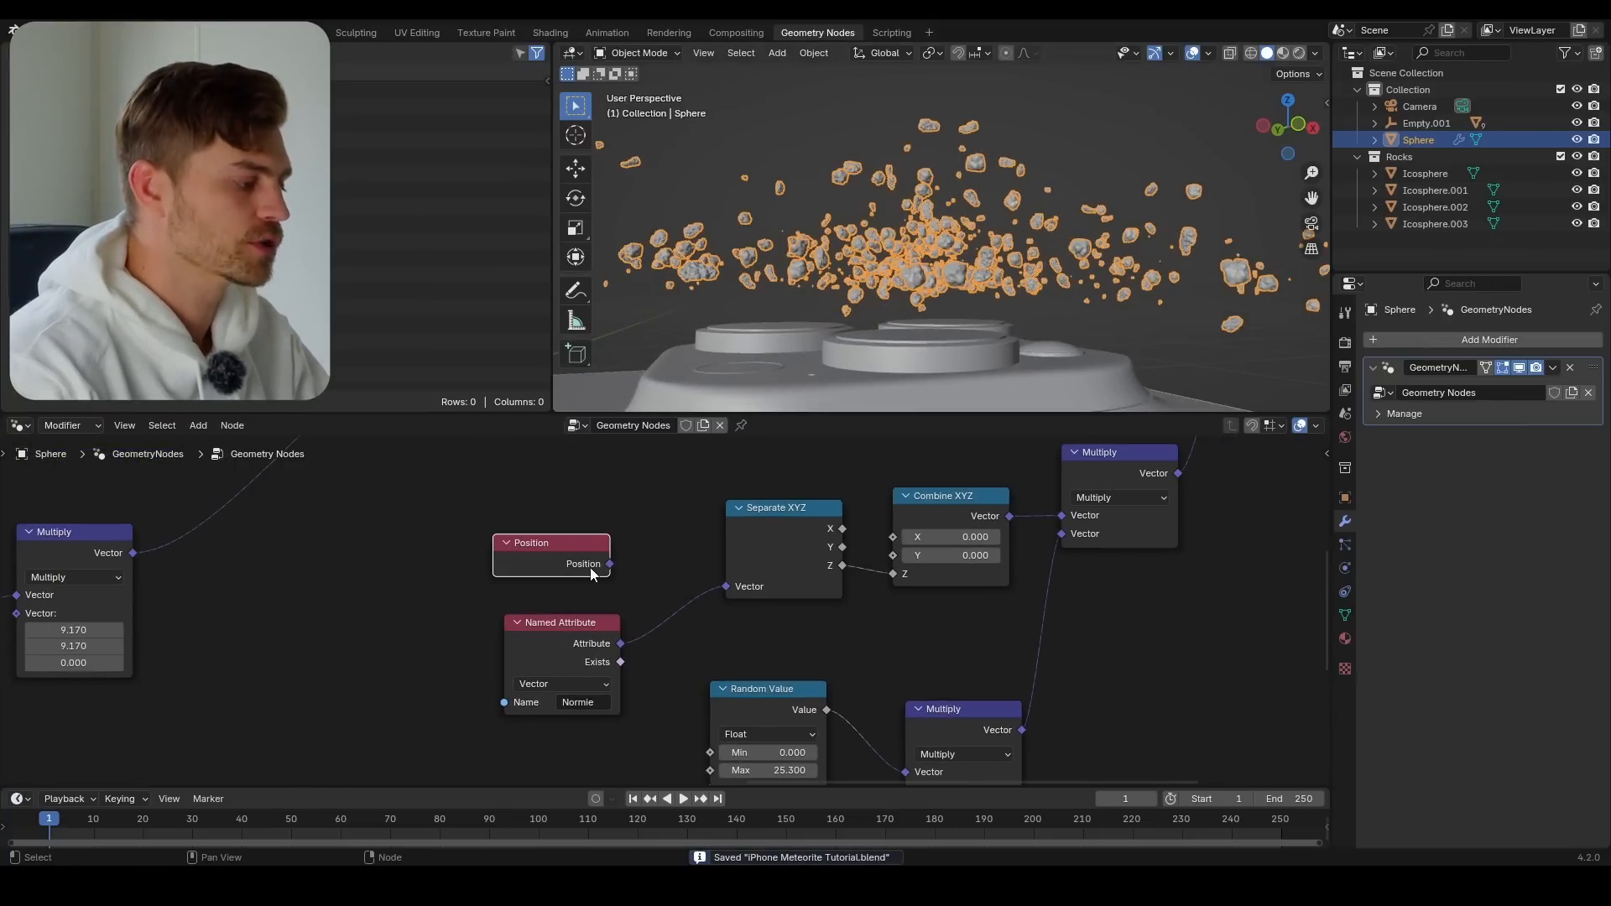
pyautogui.moveTo(732, 586); pyautogui.dragTo(727, 586)
pyautogui.moveTo(714, 552); pyautogui.dragTo(721, 556, button='middle')
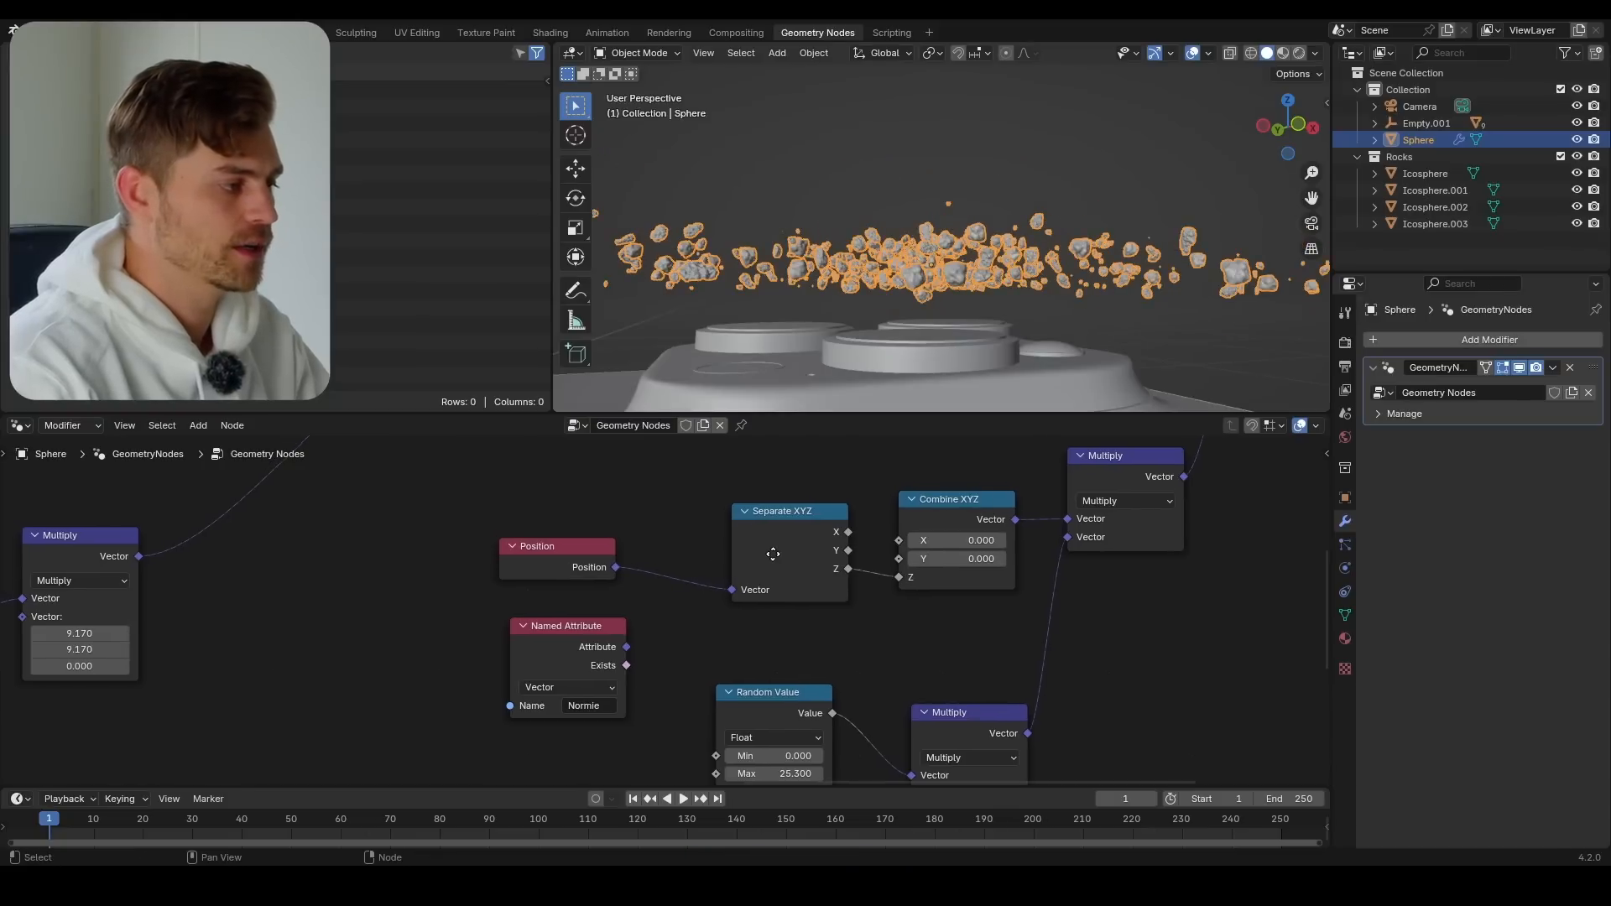
pyautogui.moveTo(950, 324)
pyautogui.mouseDown(button='middle')
pyautogui.moveTo(936, 358)
pyautogui.moveTo(963, 332)
pyautogui.mouseUp(button='middle')
pyautogui.moveTo(730, 590); pyautogui.dragTo(648, 588)
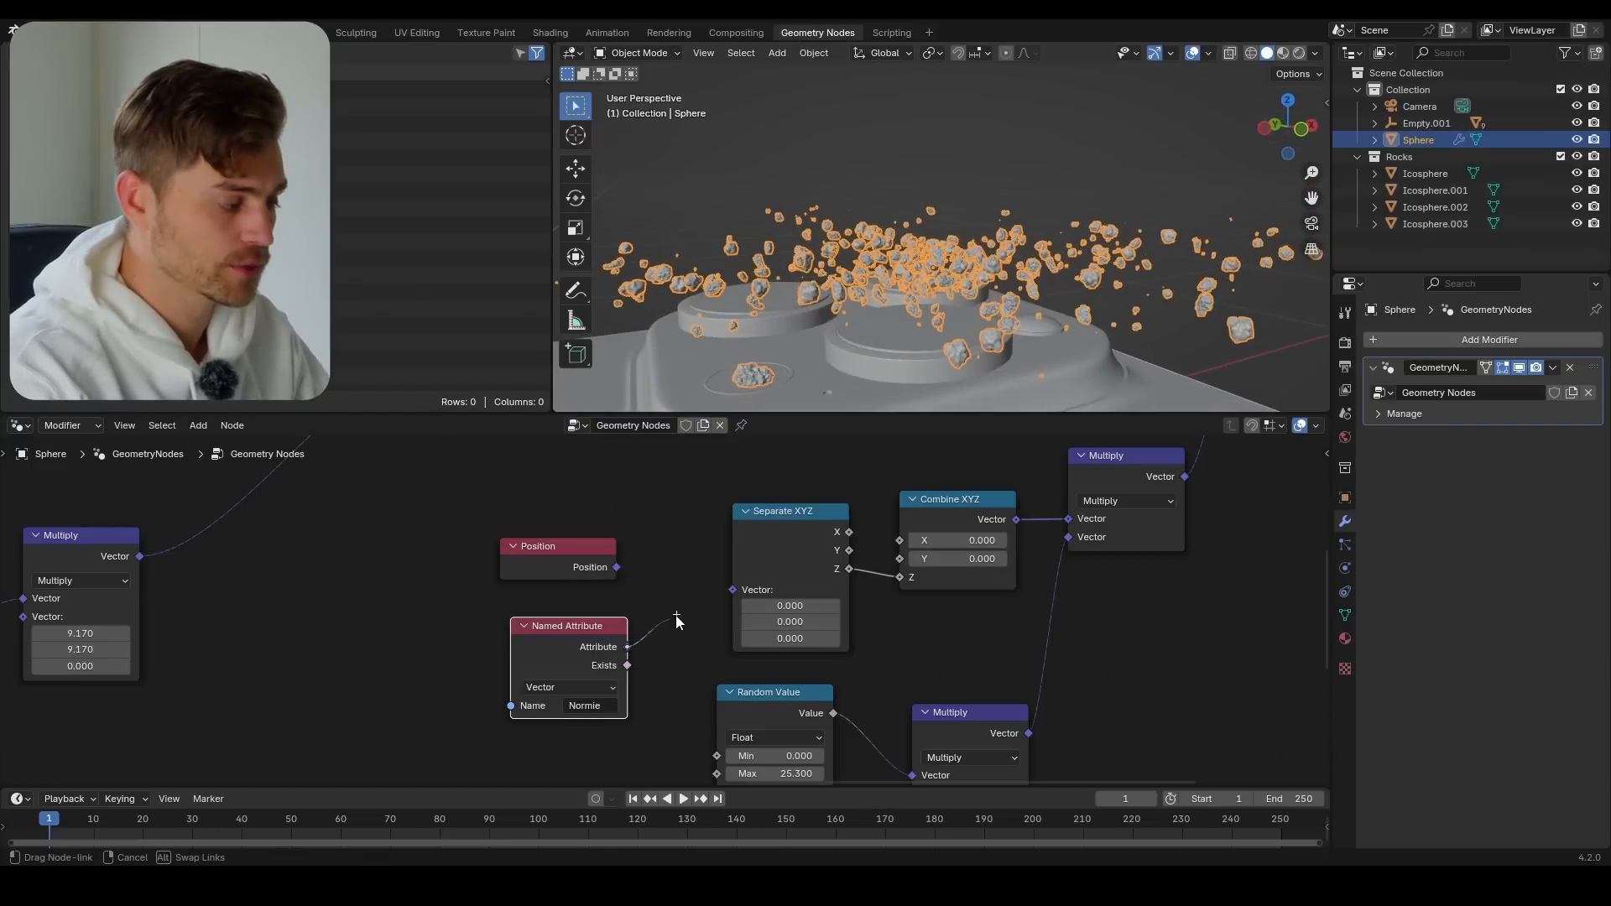
pyautogui.moveTo(720, 602); pyautogui.dragTo(725, 590)
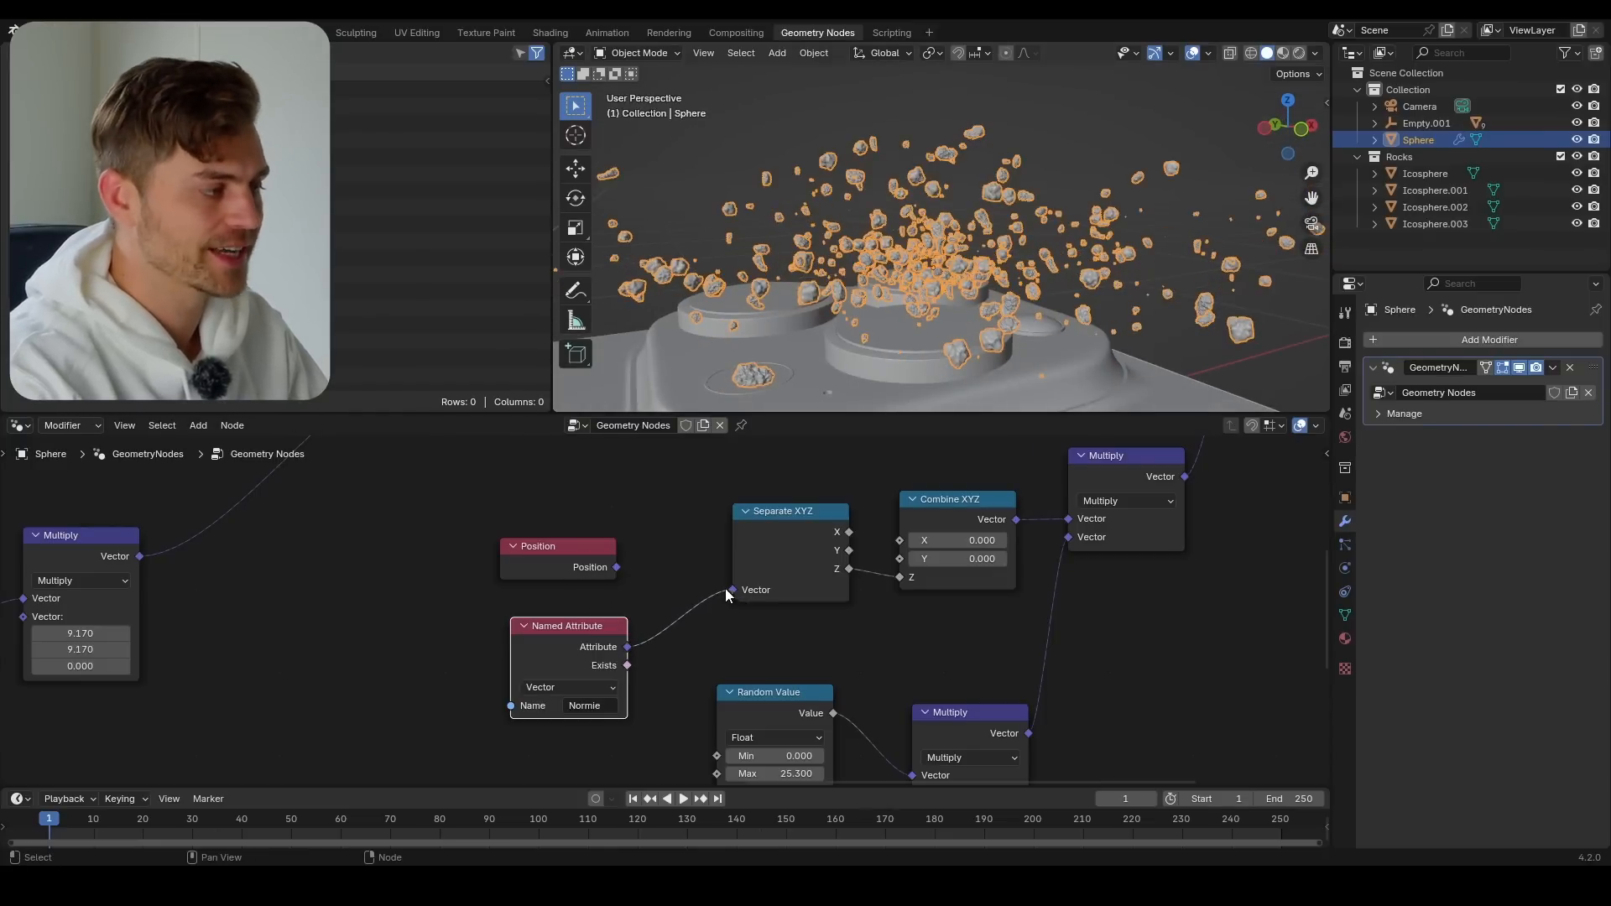
# Compare Clamp off and on in the copied math Multiply node while varying the original math Multiply's value
pyautogui.moveTo(1032, 272); pyautogui.dragTo(966, 292, button='middle')
pyautogui.scroll(1, 915, 599)
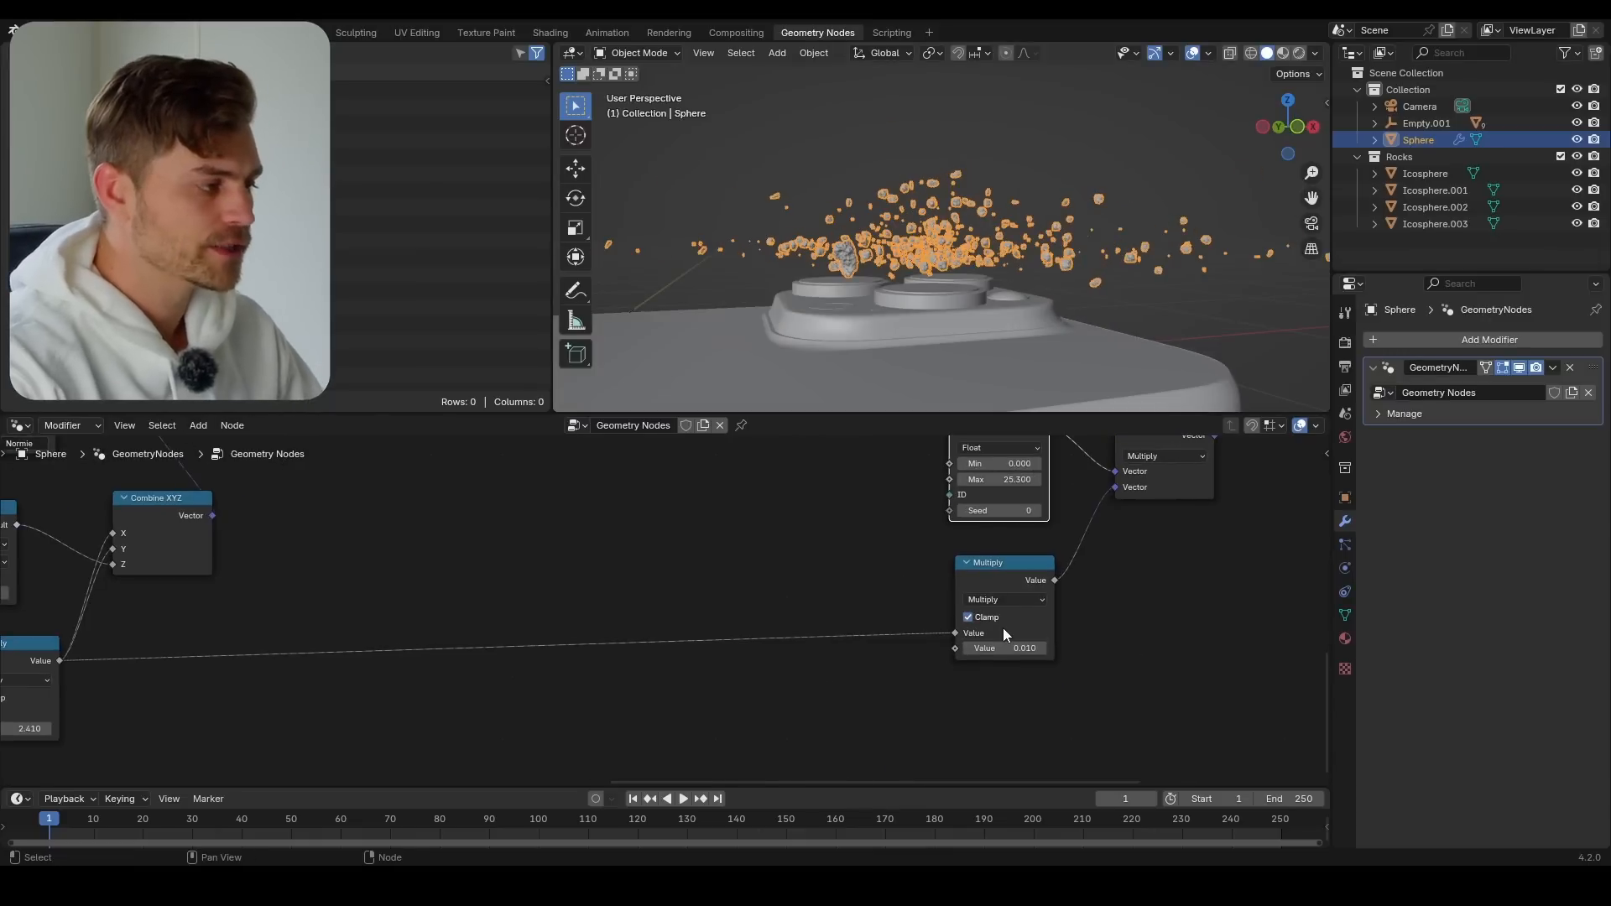
pyautogui.scroll(2, 1004, 628)
pyautogui.click(1077, 620)
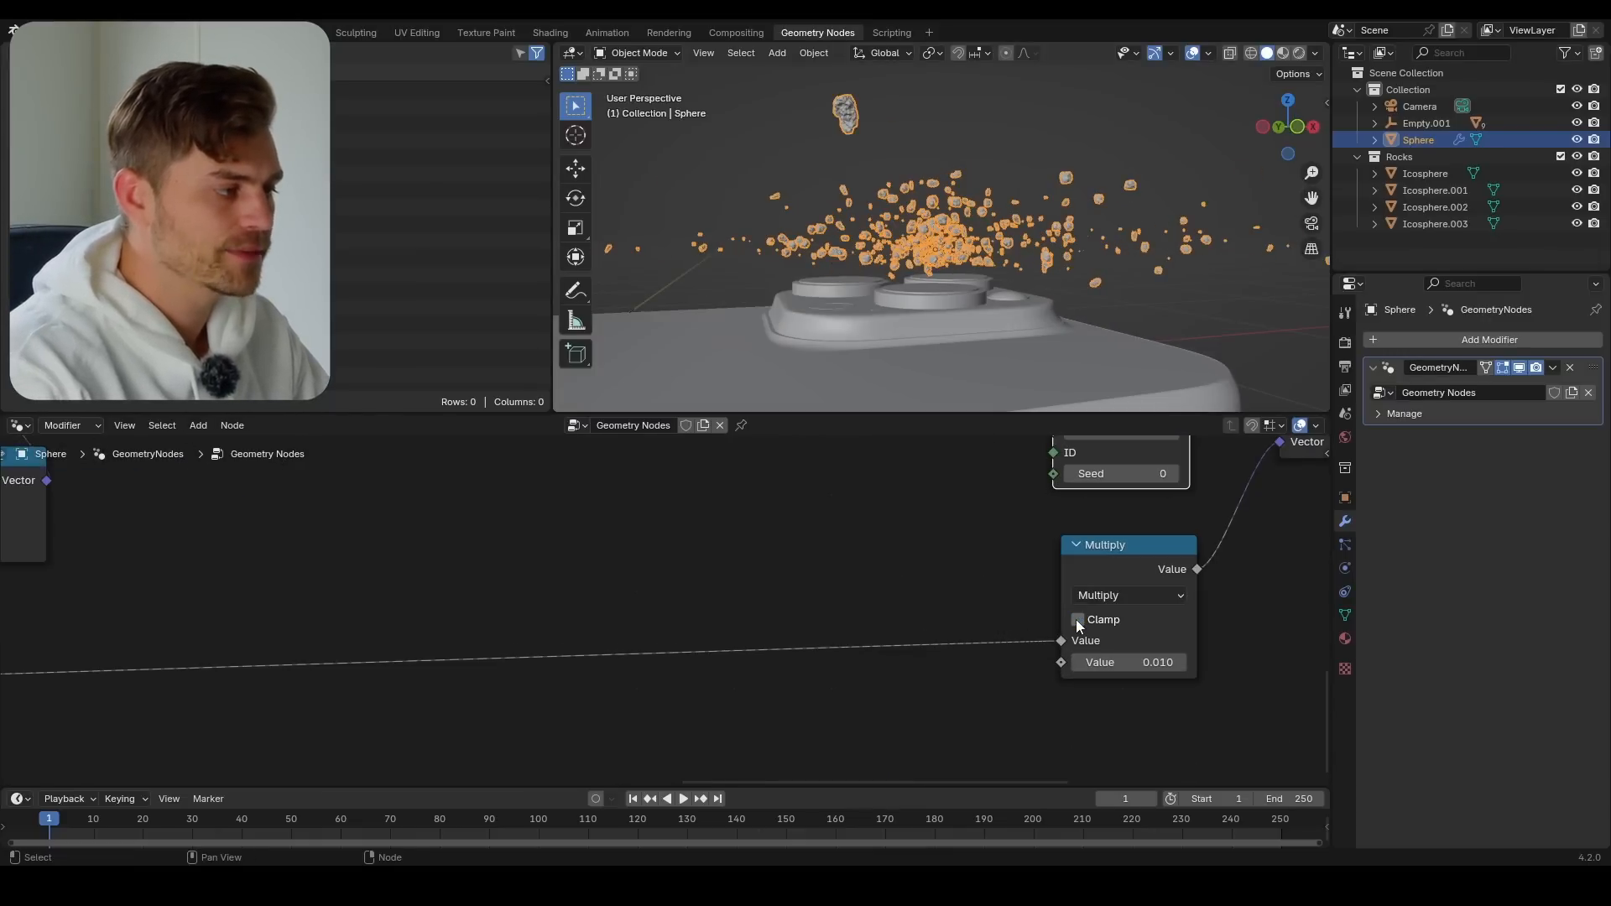
pyautogui.scroll(-3, 455, 627)
pyautogui.moveTo(105, 710); pyautogui.dragTo(262, 696)
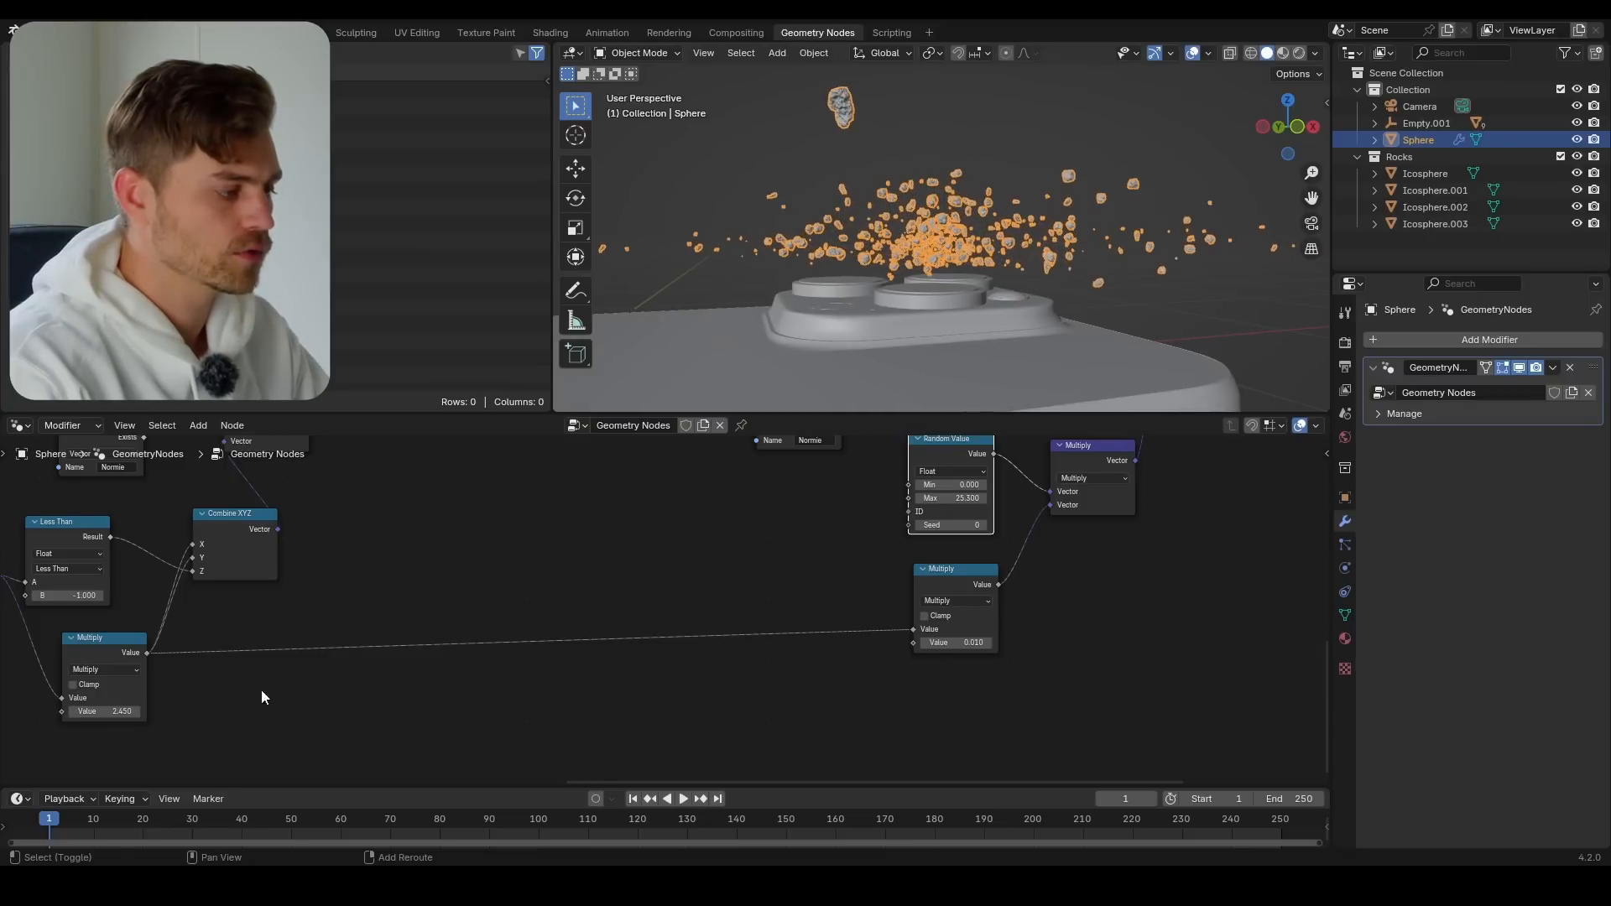
pyautogui.click(925, 616)
pyautogui.moveTo(105, 710)
pyautogui.mouseDown()
pyautogui.moveTo(26, 710)
pyautogui.moveTo(261, 711)
pyautogui.moveTo(134, 711)
pyautogui.mouseUp()
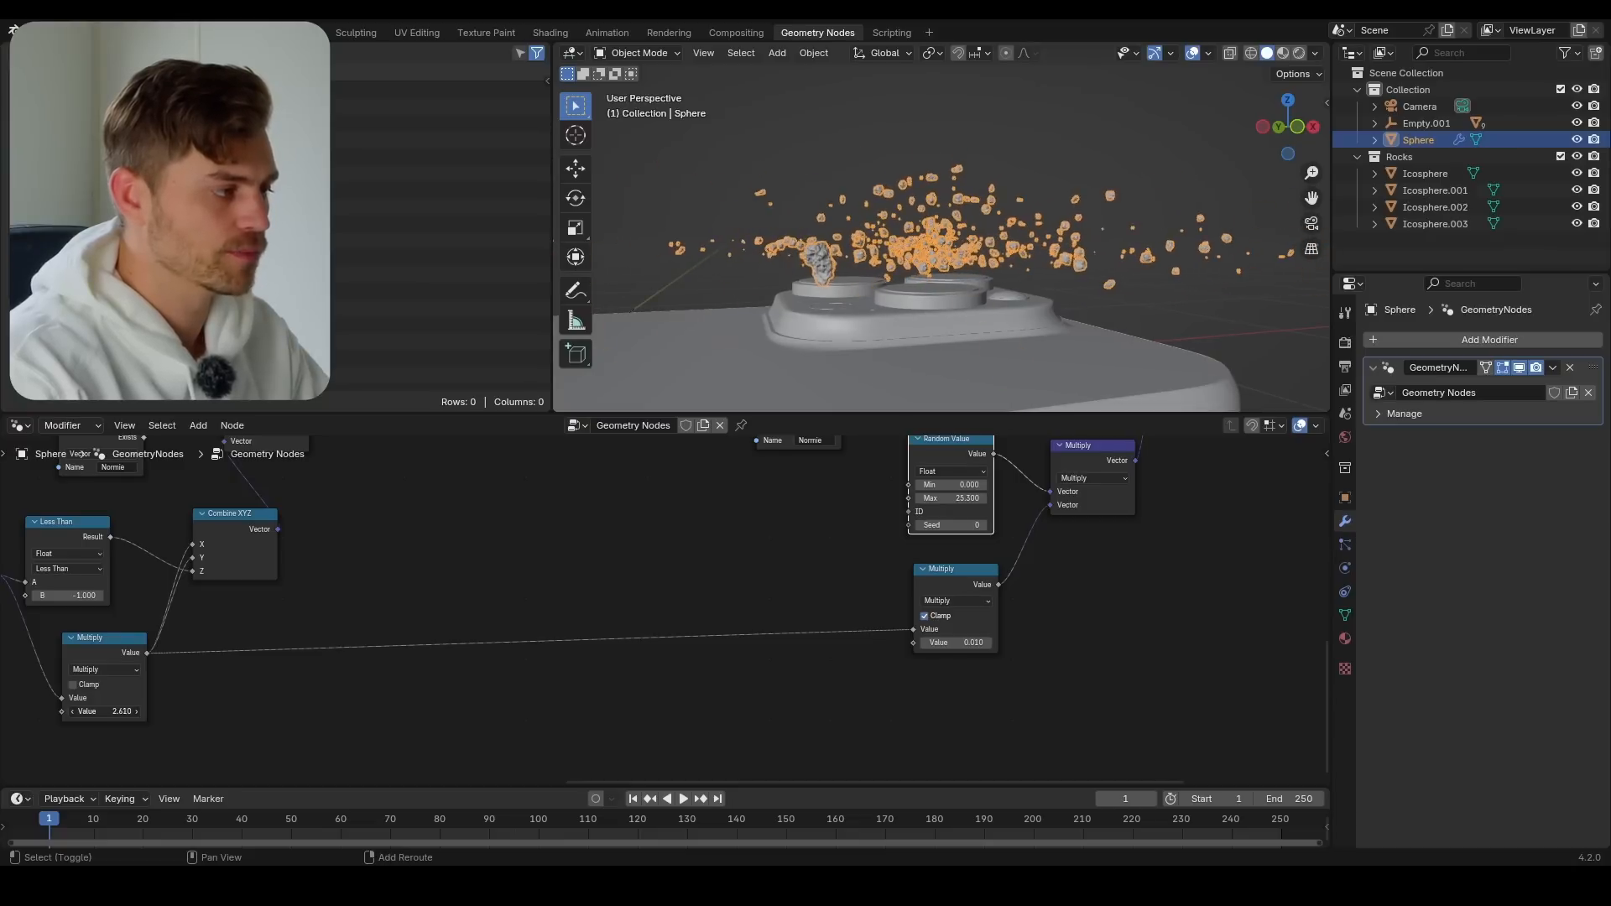
# Adjust the Random Value node's Max to 31.400 to increase the rocks' vertical scatter, undoing one trial value
pyautogui.moveTo(798, 346); pyautogui.dragTo(999, 284, button='middle')
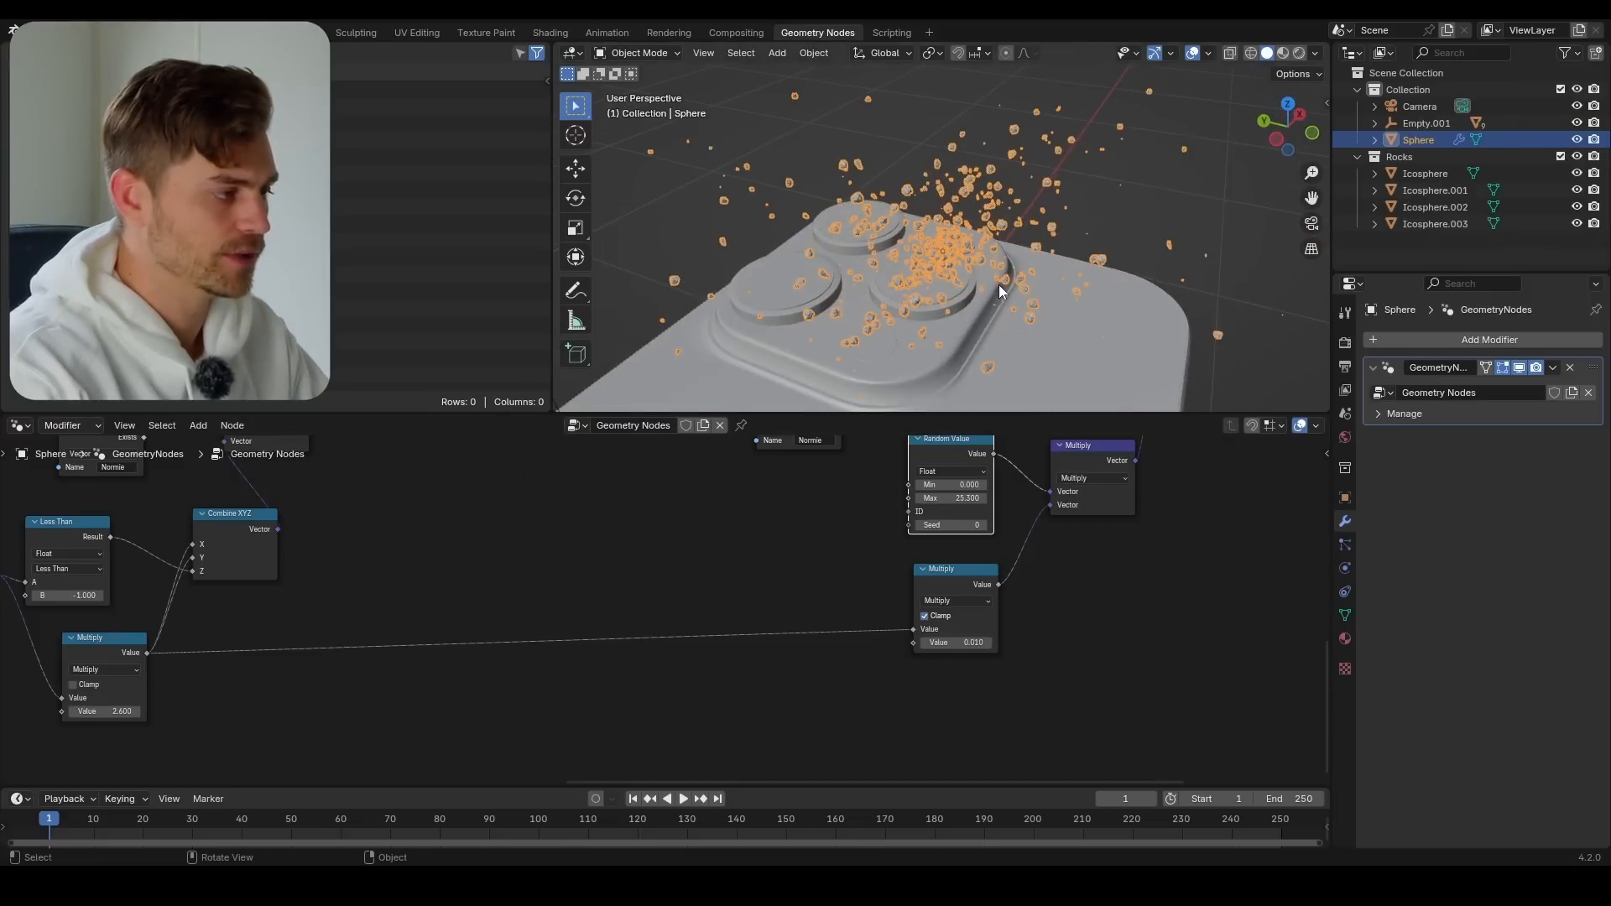
pyautogui.scroll(2, 979, 580)
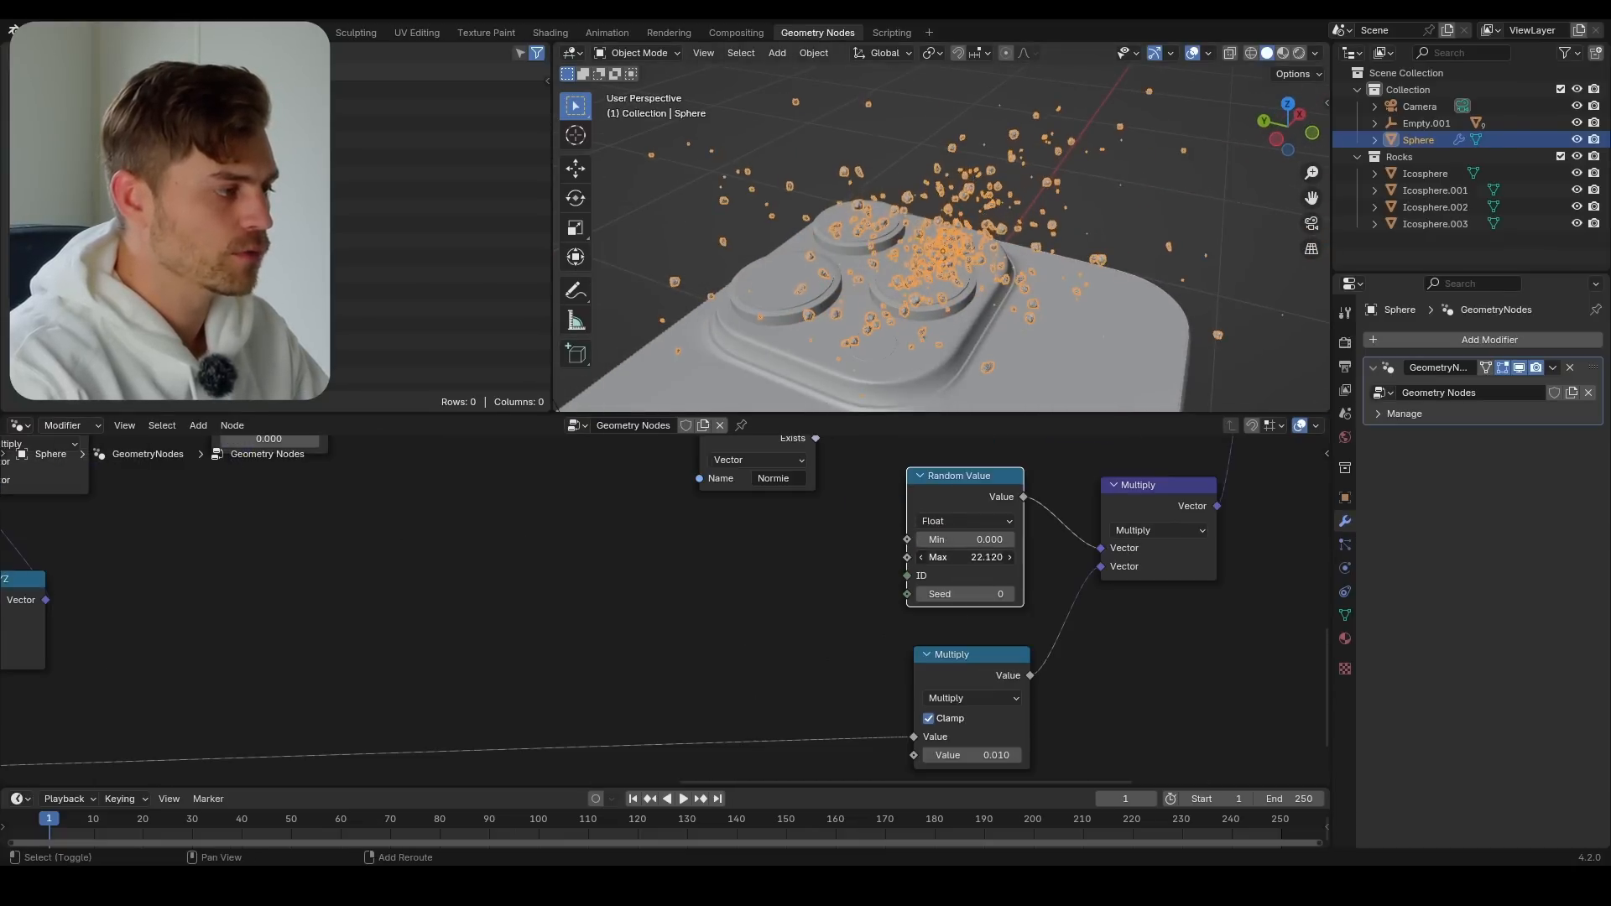
pyautogui.moveTo(1044, 557); pyautogui.dragTo(625, 543, button='middle')
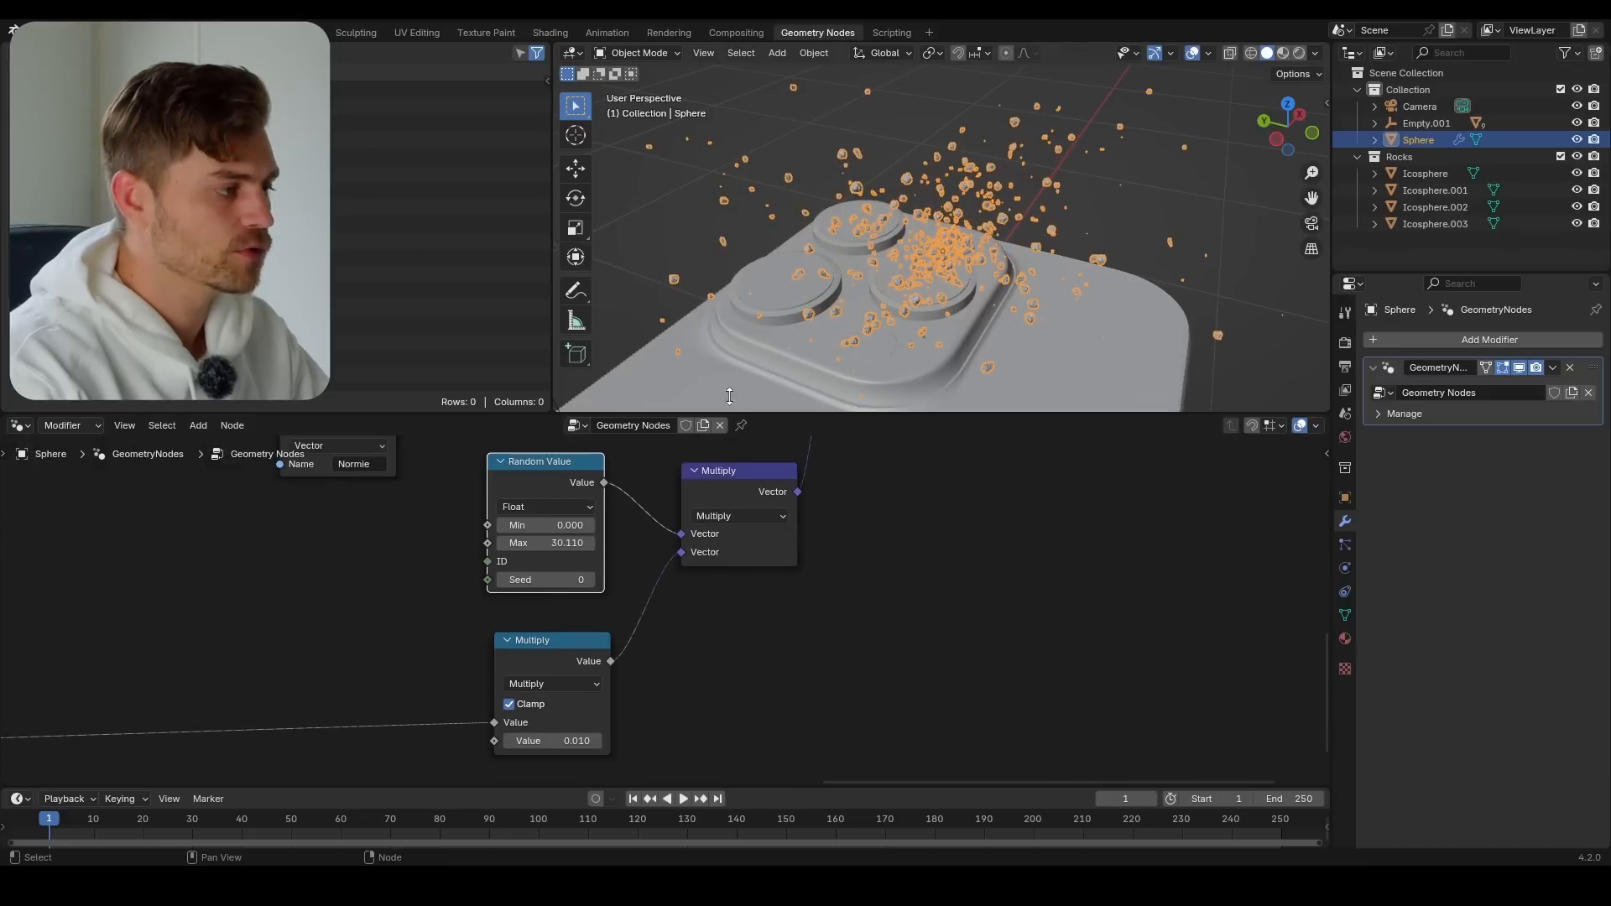
pyautogui.moveTo(932, 185); pyautogui.dragTo(903, 250, button='middle')
pyautogui.moveTo(545, 543); pyautogui.dragTo(634, 543)
pyautogui.moveTo(1032, 290); pyautogui.dragTo(974, 324, button='middle')
pyautogui.hotkey('ctrl', 'z')
pyautogui.keyDown('shift'); pyautogui.moveTo(562, 544); pyautogui.dragTo(585, 543); pyautogui.keyUp('shift')
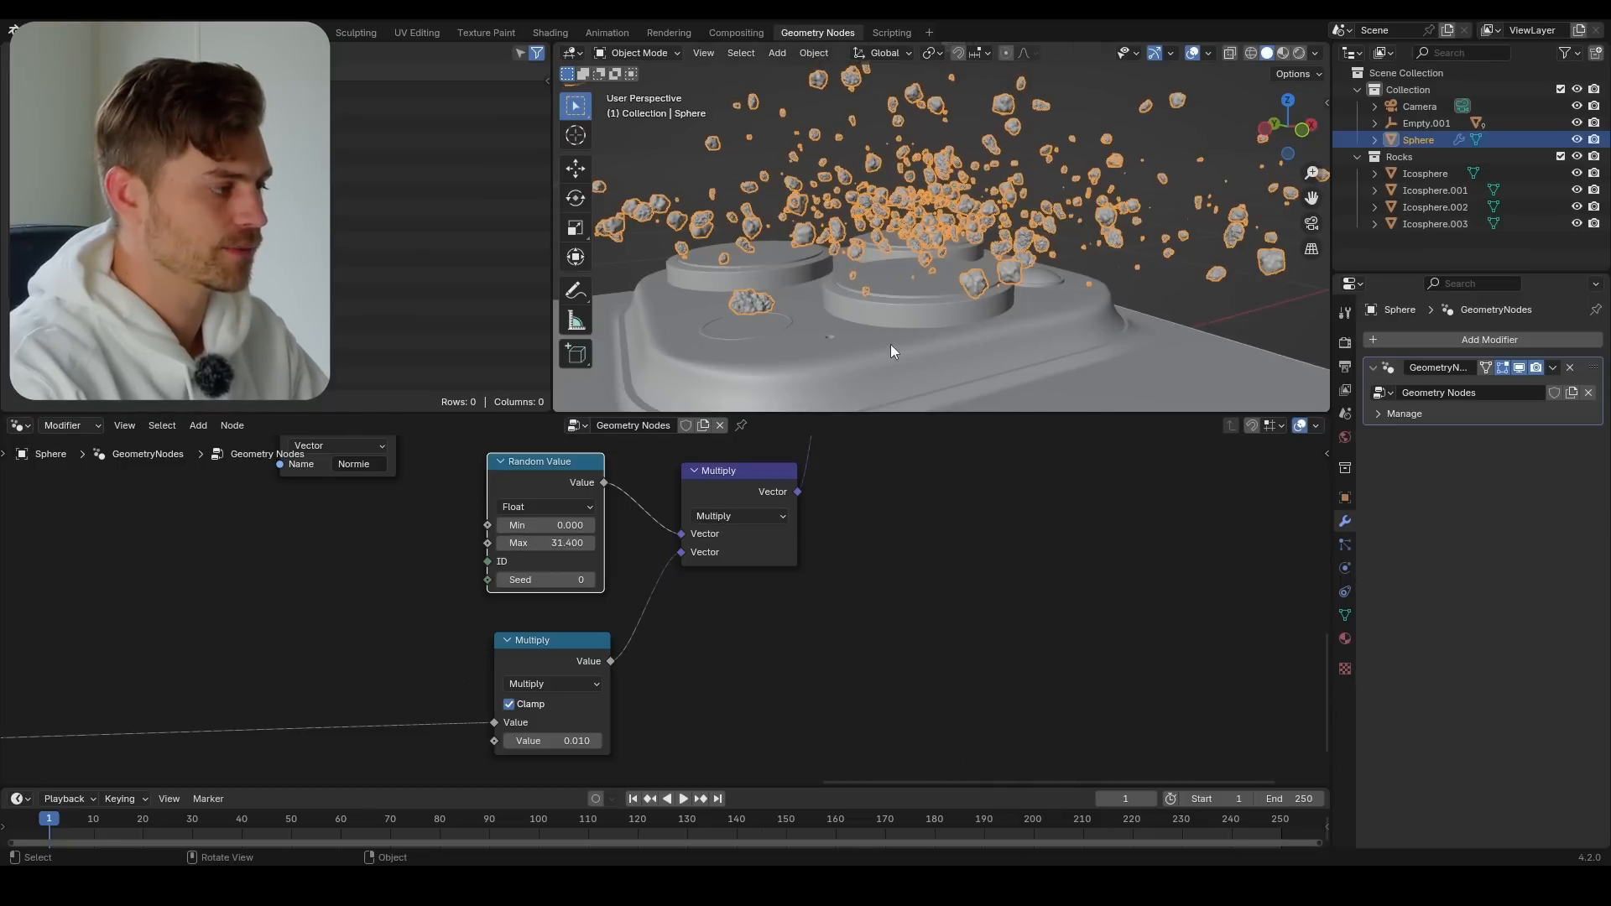
# Set the original math Multiply node's value to 0.730 while checking the explosion from a closer view of the camera lenses
pyautogui.moveTo(890, 344); pyautogui.dragTo(853, 319, button='middle')
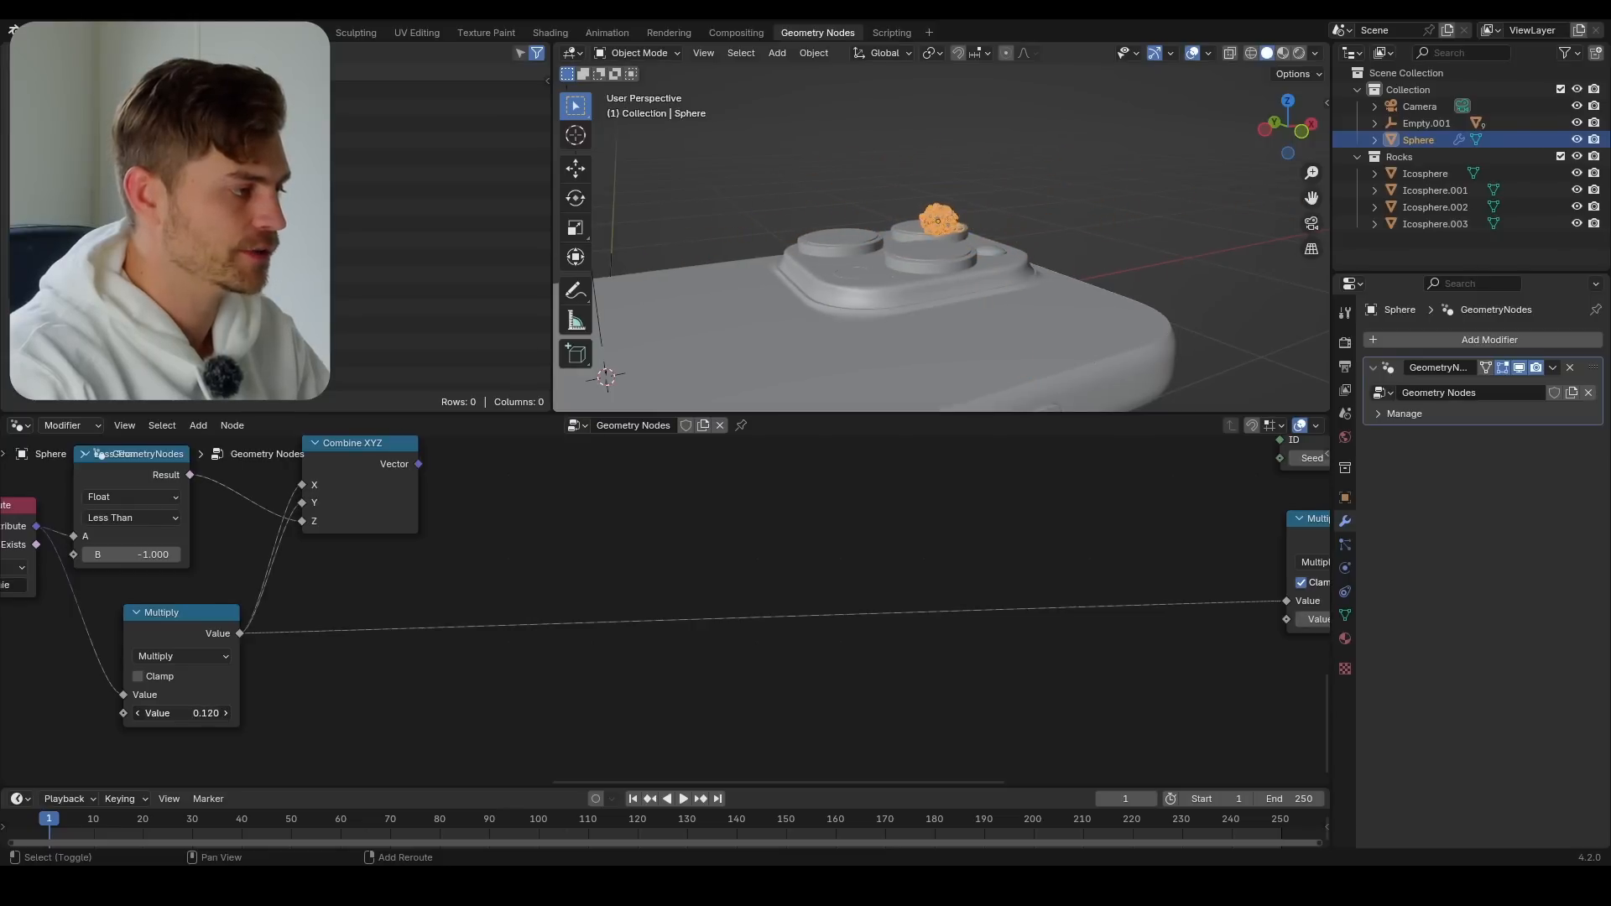
pyautogui.moveTo(883, 319); pyautogui.dragTo(1032, 294, button='middle')
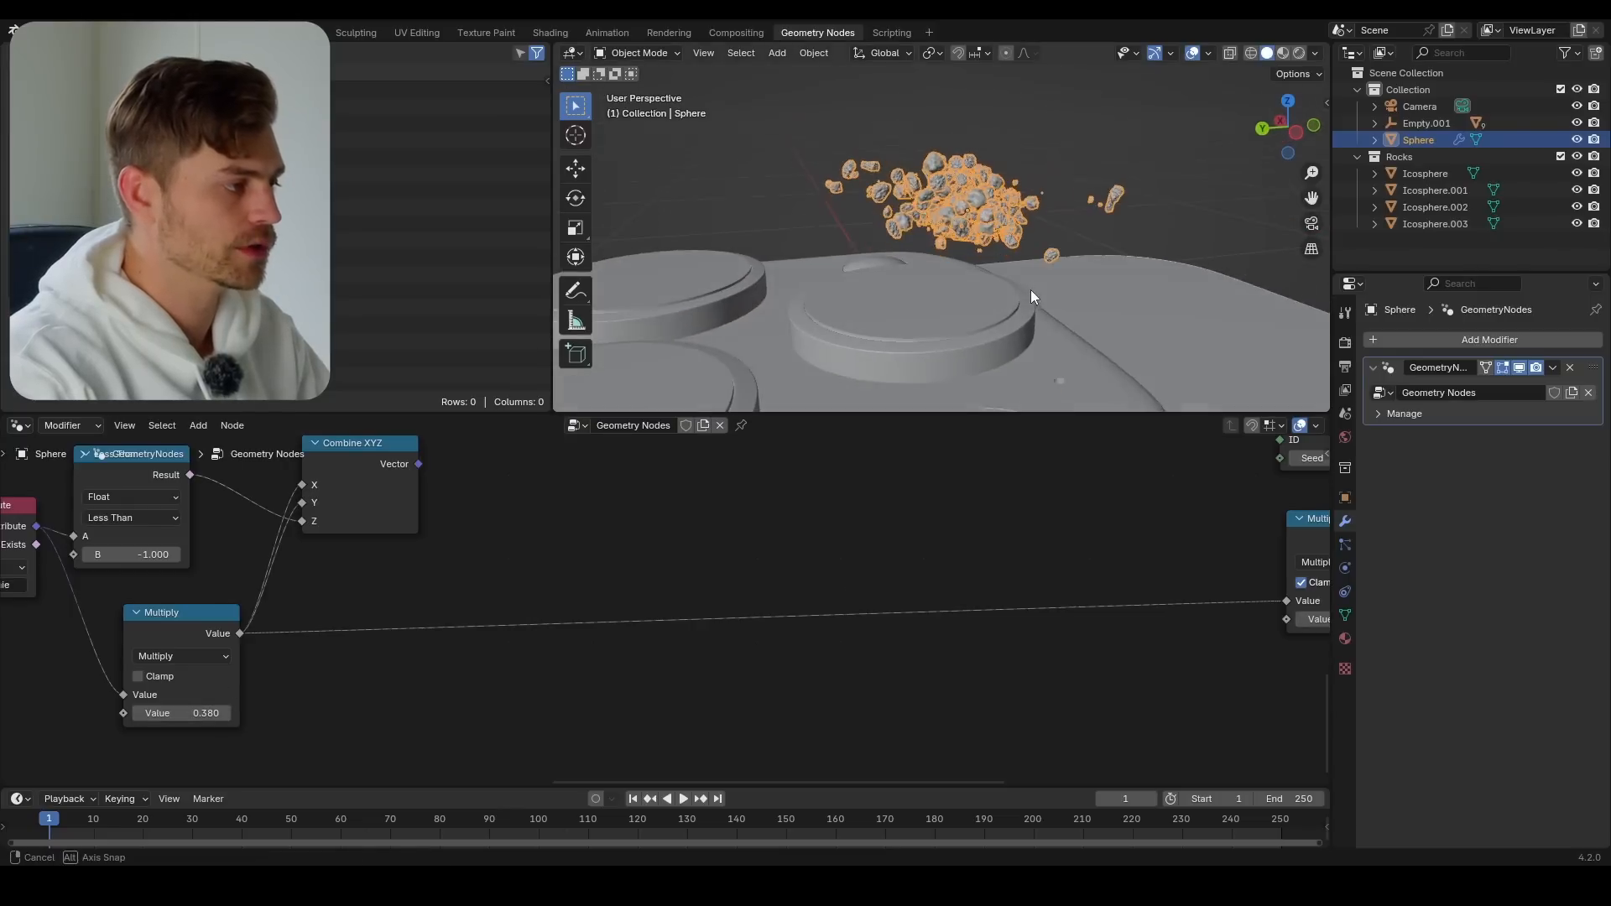
pyautogui.moveTo(210, 713); pyautogui.dragTo(254, 635)
pyautogui.scroll(-2, 344, 568)
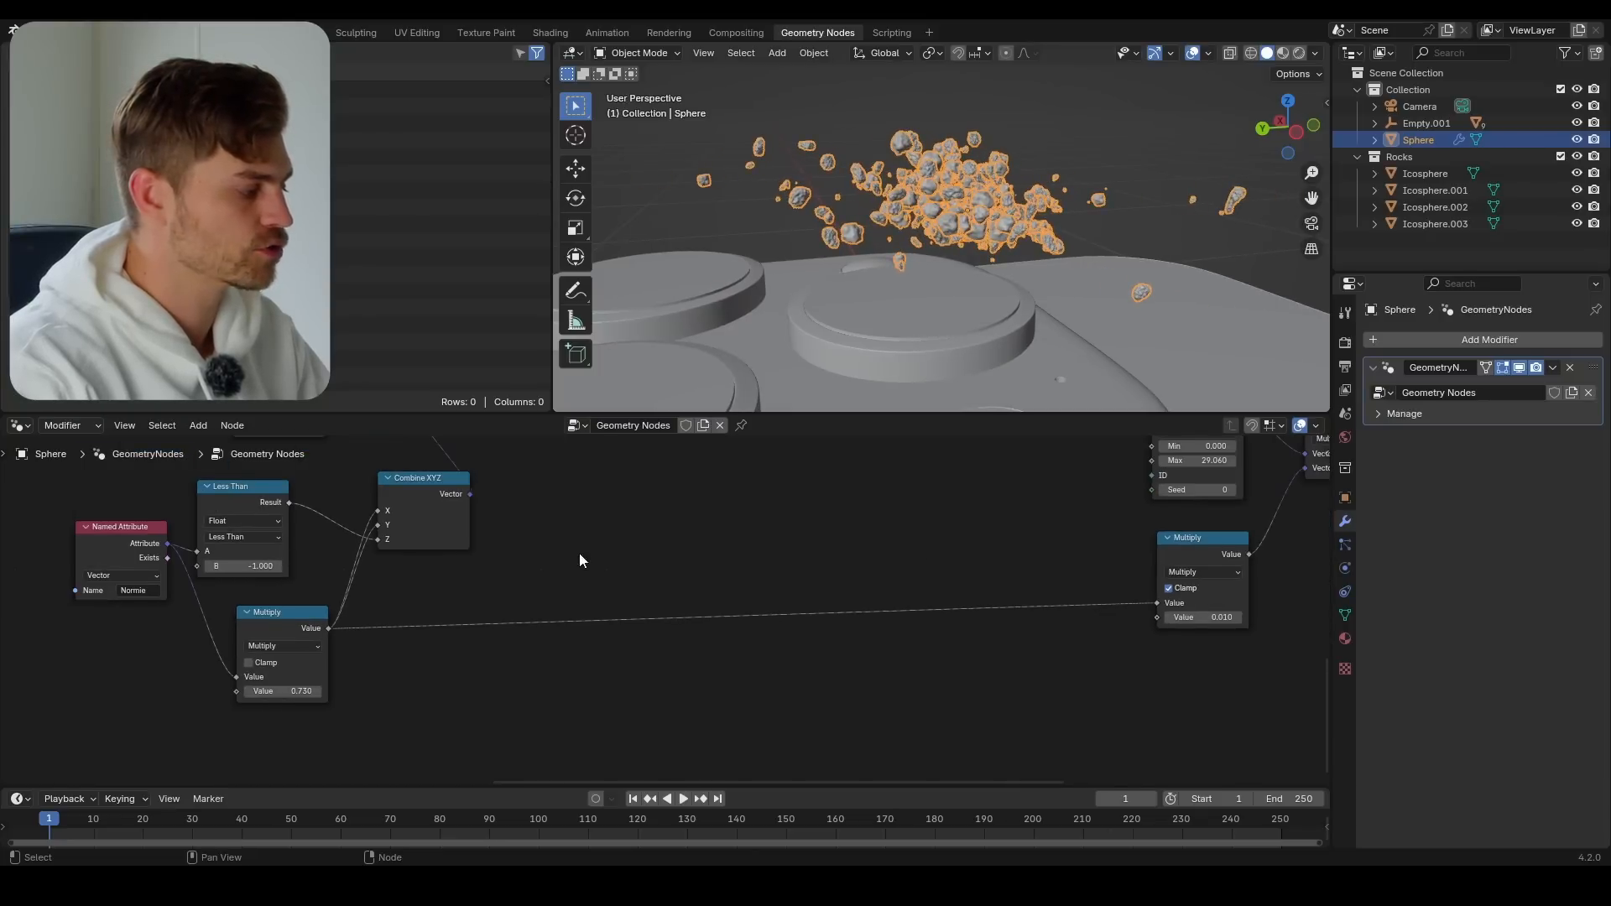
# Set the vector Multiply node's X and Y factors to 2.960 and vary the original math Multiply's value to preview the explosion
pyautogui.moveTo(606, 519); pyautogui.dragTo(462, 681, button='middle')
pyautogui.moveTo(500, 507); pyautogui.dragTo(453, 519)
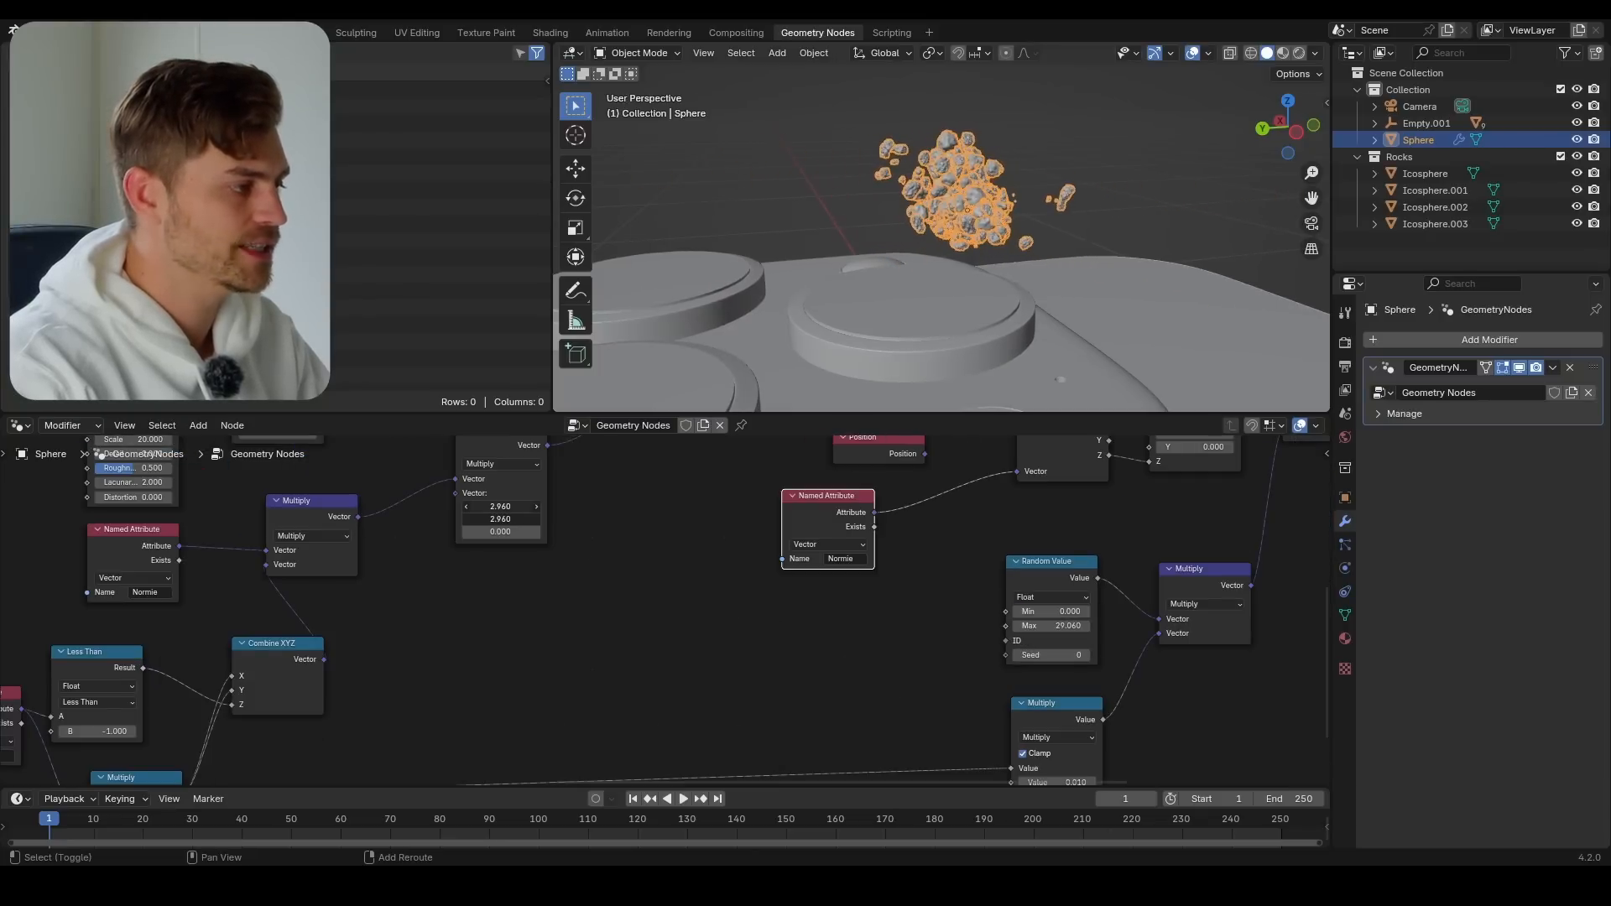
pyautogui.moveTo(496, 753); pyautogui.dragTo(605, 577, button='middle')
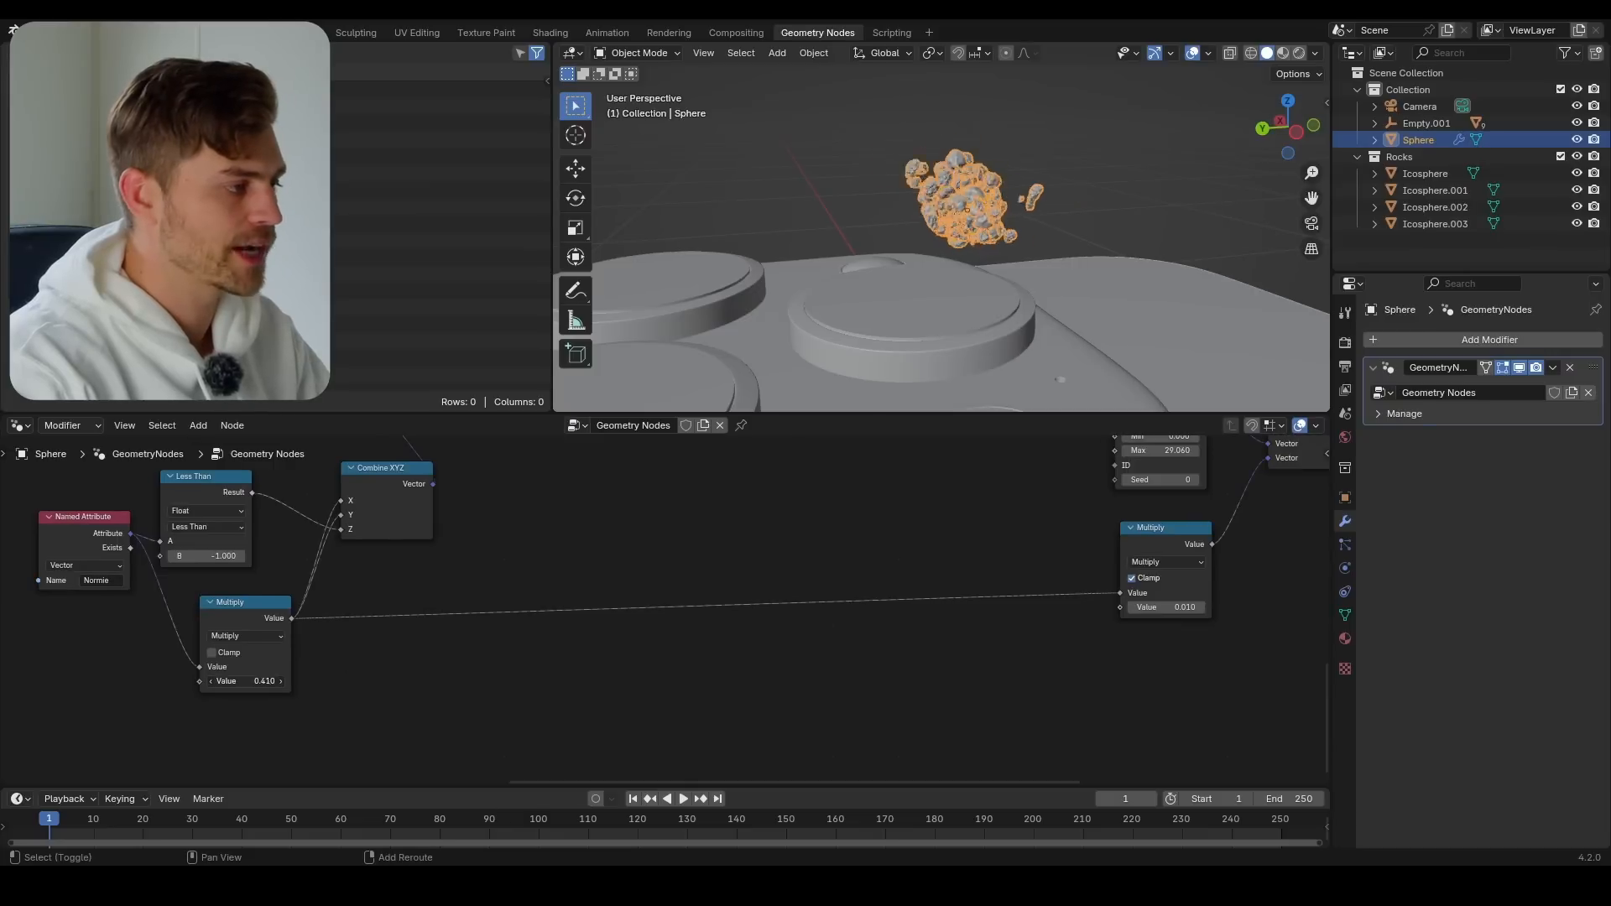
pyautogui.moveTo(245, 682); pyautogui.dragTo(409, 681)
pyautogui.scroll(-5, 879, 287)
pyautogui.moveTo(879, 286); pyautogui.dragTo(999, 290, button='middle')
pyautogui.scroll(3, 896, 312)
pyautogui.moveTo(269, 678); pyautogui.dragTo(253, 678)
# Readjust the vector Multiply node's X and Y factors and set the original math Multiply's value to 3.810
pyautogui.moveTo(682, 466); pyautogui.dragTo(691, 691, button='middle')
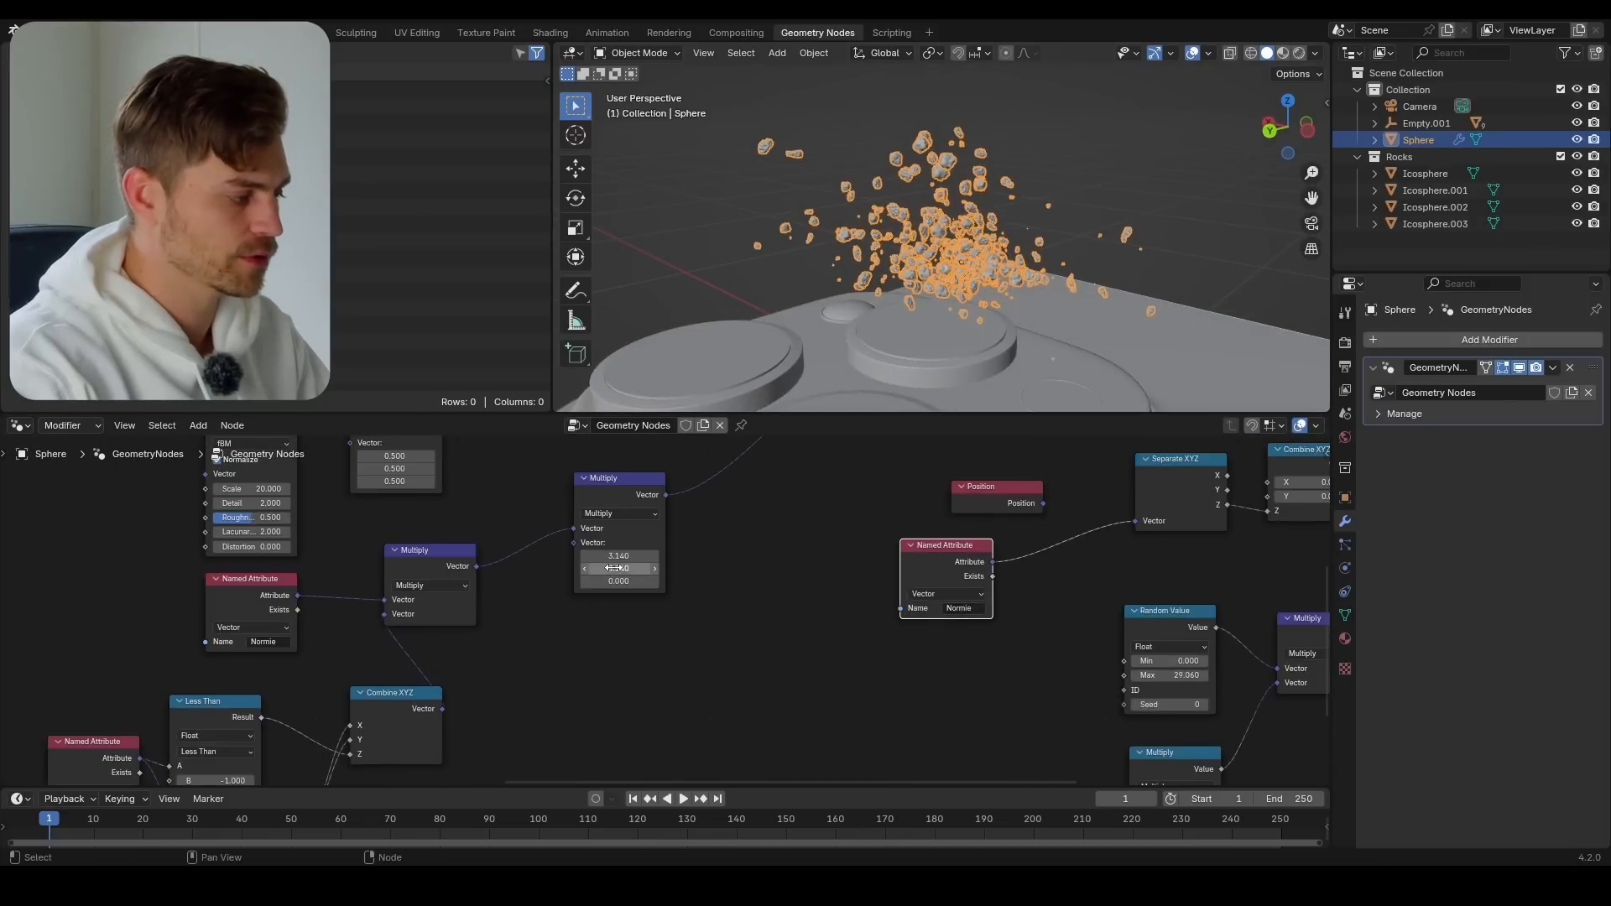
pyautogui.moveTo(619, 556)
pyautogui.mouseDown()
pyautogui.moveTo(568, 556)
pyautogui.moveTo(596, 555)
pyautogui.mouseUp()
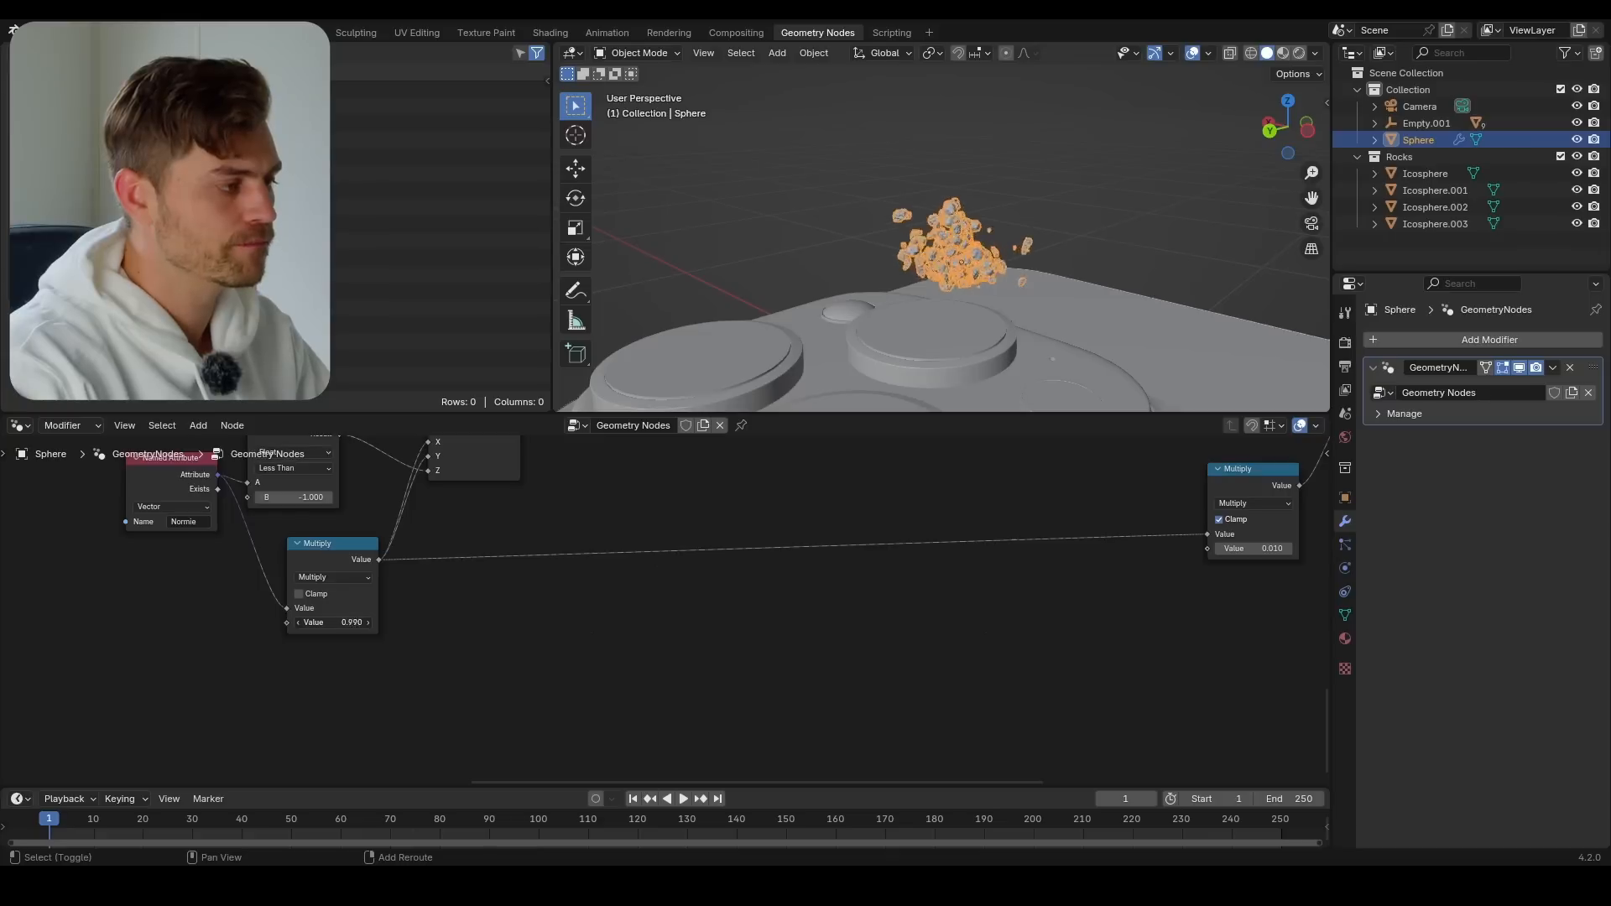
pyautogui.moveTo(333, 623); pyautogui.dragTo(570, 623)
pyautogui.moveTo(1155, 313); pyautogui.dragTo(1009, 345, button='middle')
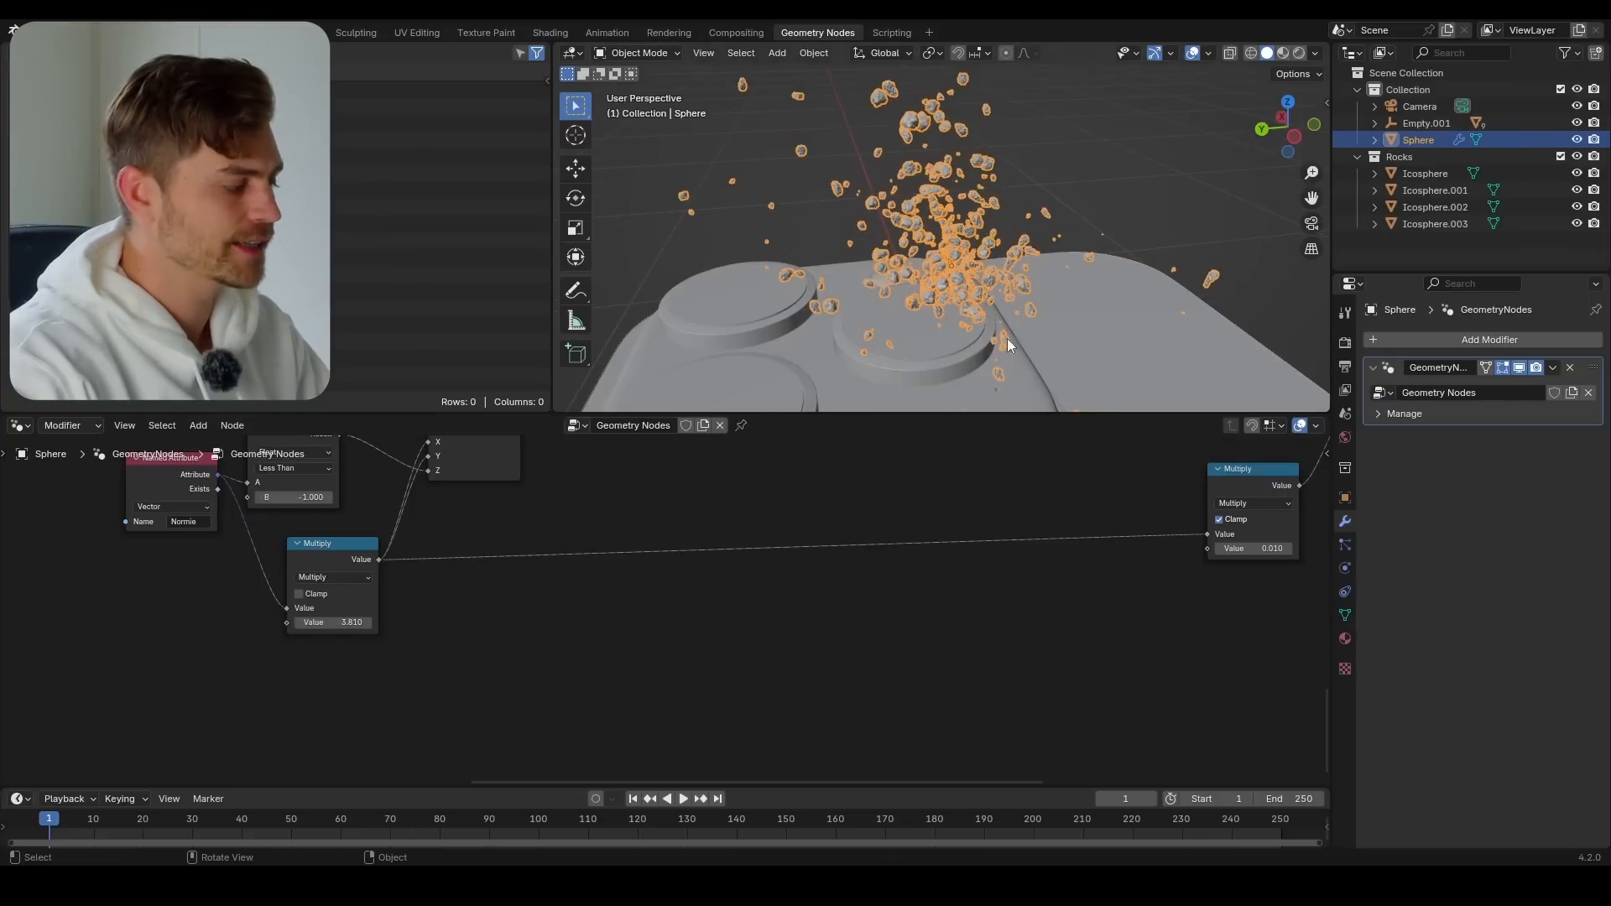
# Save the file and reposition the Random Value node above the copied math Multiply node
pyautogui.hotkey('ctrl', 's')
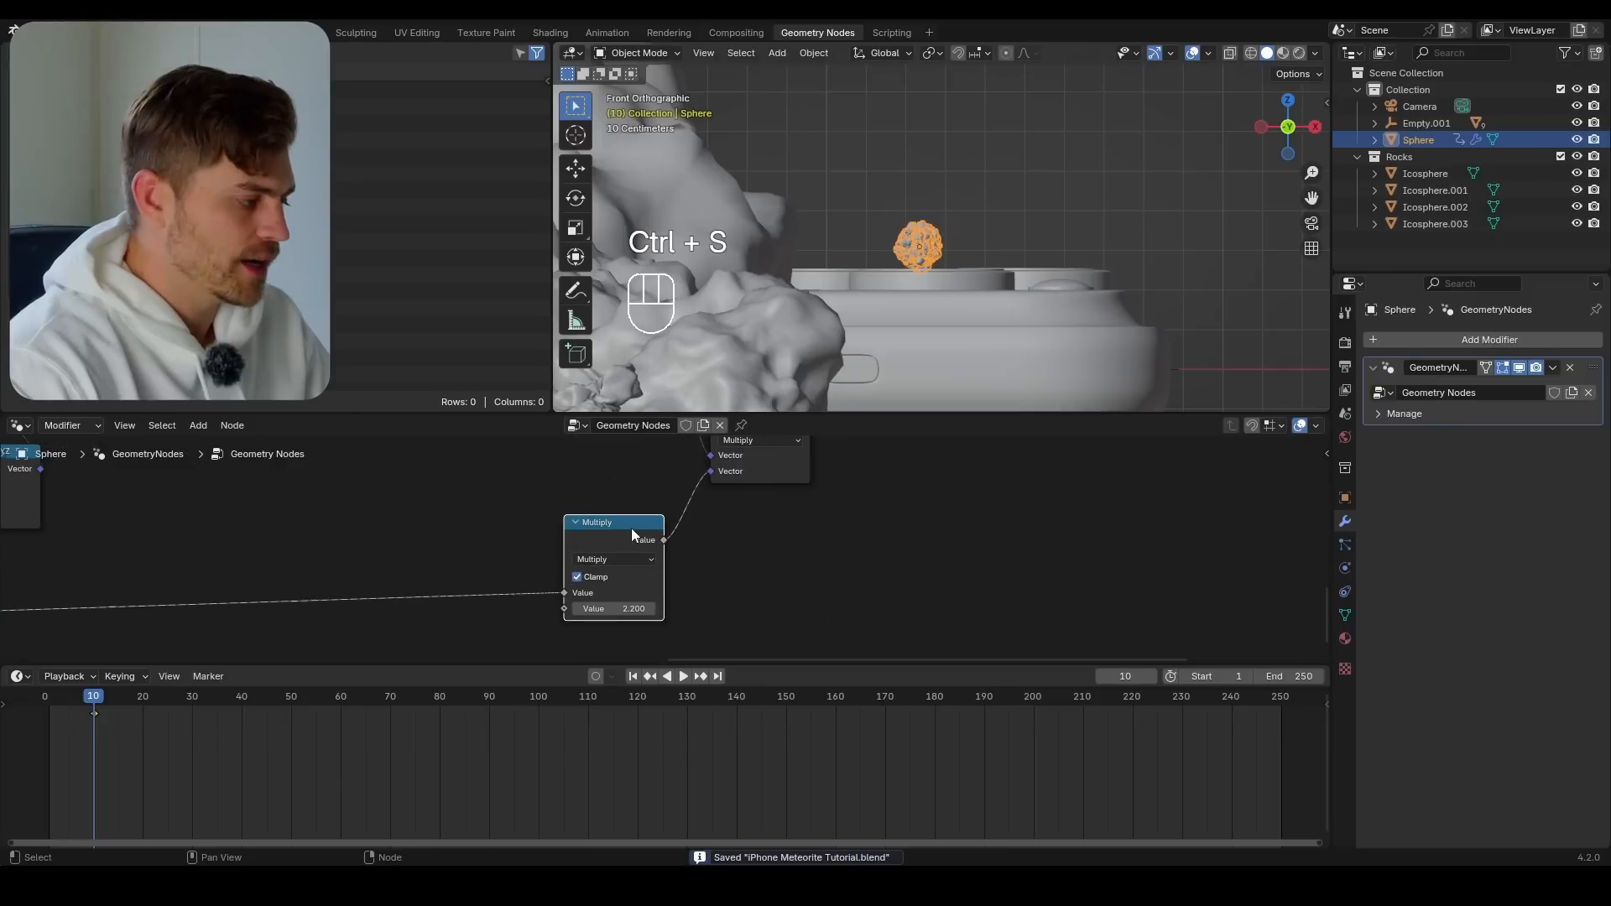
pyautogui.scroll(2, 632, 576)
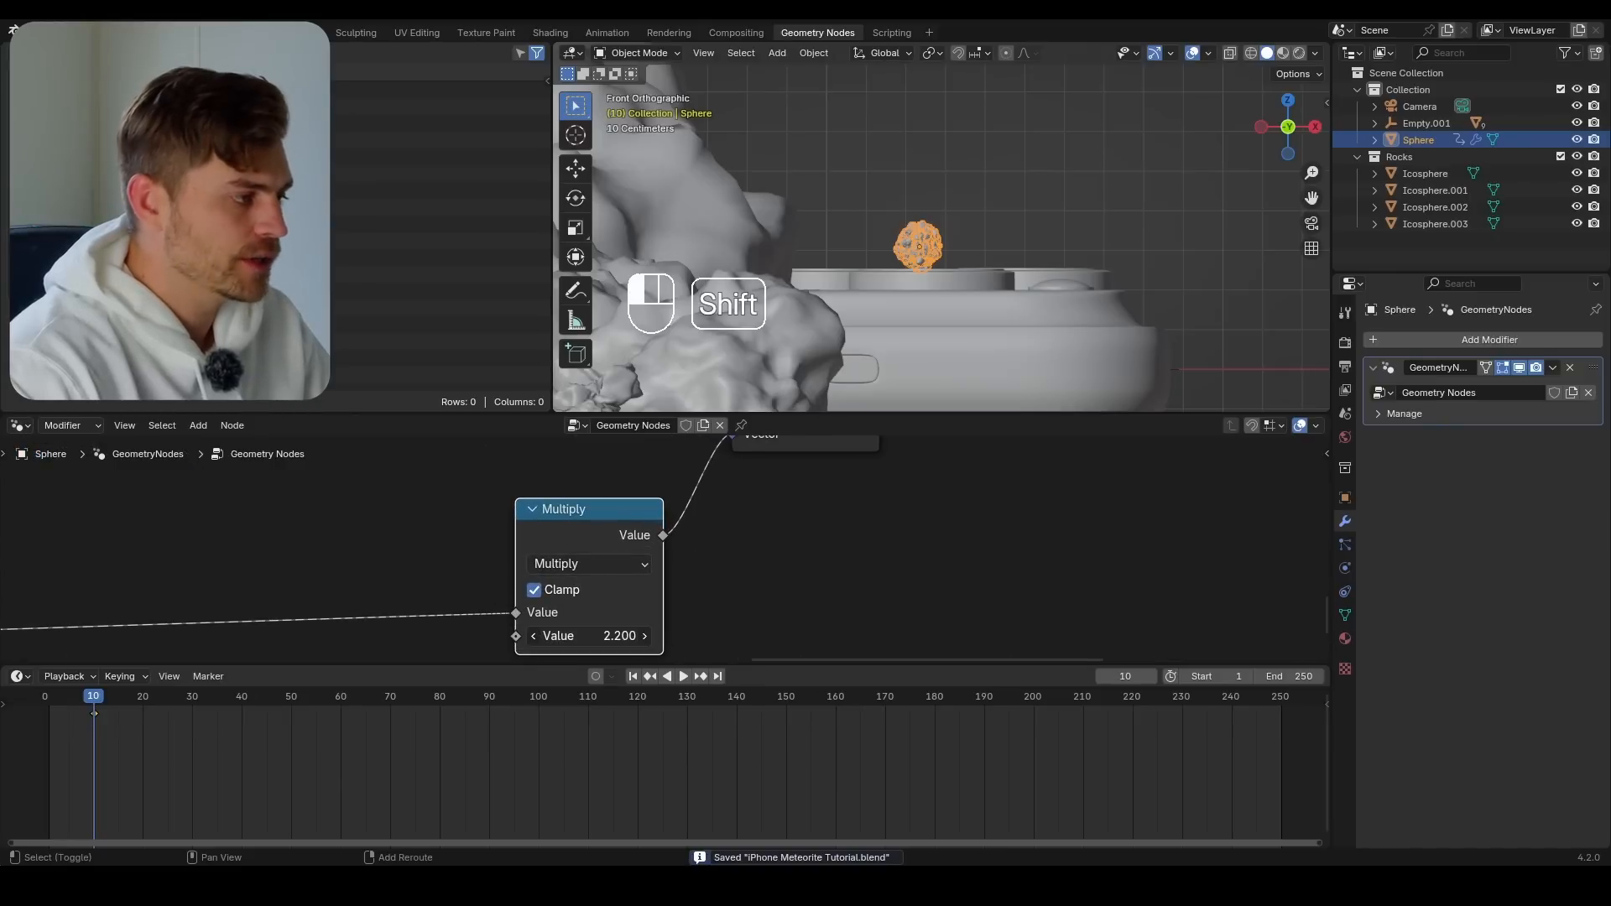
pyautogui.scroll(-5, 652, 591)
pyautogui.scroll(-5, 676, 558)
pyautogui.moveTo(662, 493); pyautogui.dragTo(675, 547, button='middle')
pyautogui.click(651, 534)
pyautogui.press('g')
pyautogui.click(644, 564)
pyautogui.scroll(-3, 646, 572)
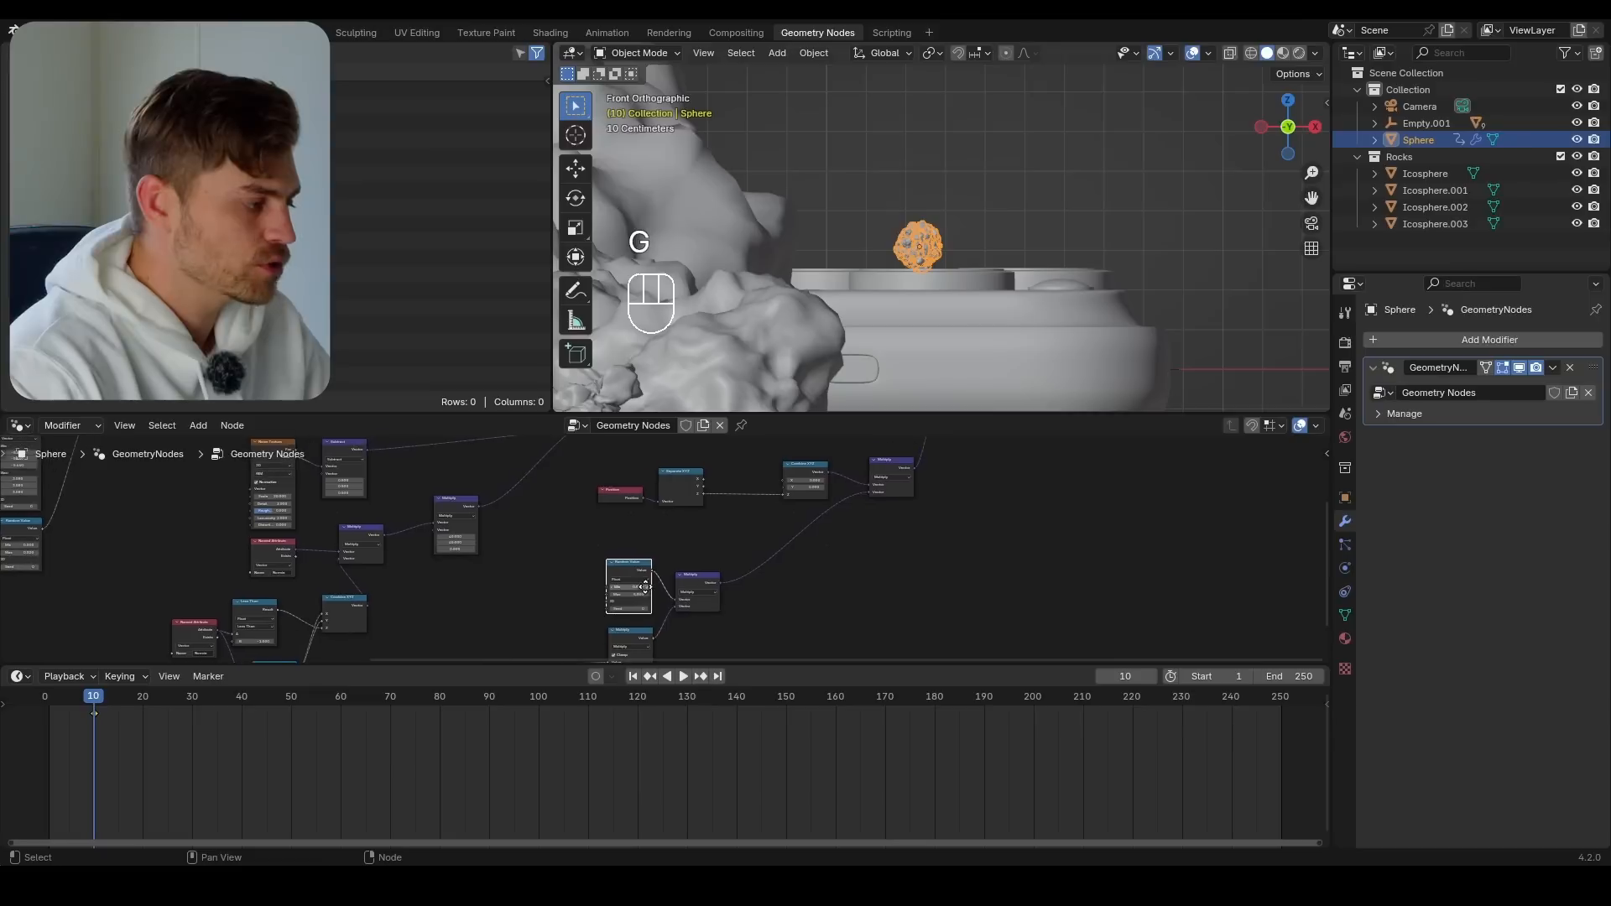
# Shift the Combine XYZ node slightly between the Separate XYZ and vector Multiply nodes
pyautogui.scroll(4, 650, 535)
pyautogui.moveTo(707, 457); pyautogui.dragTo(662, 525, button='middle')
pyautogui.scroll(2, 623, 555)
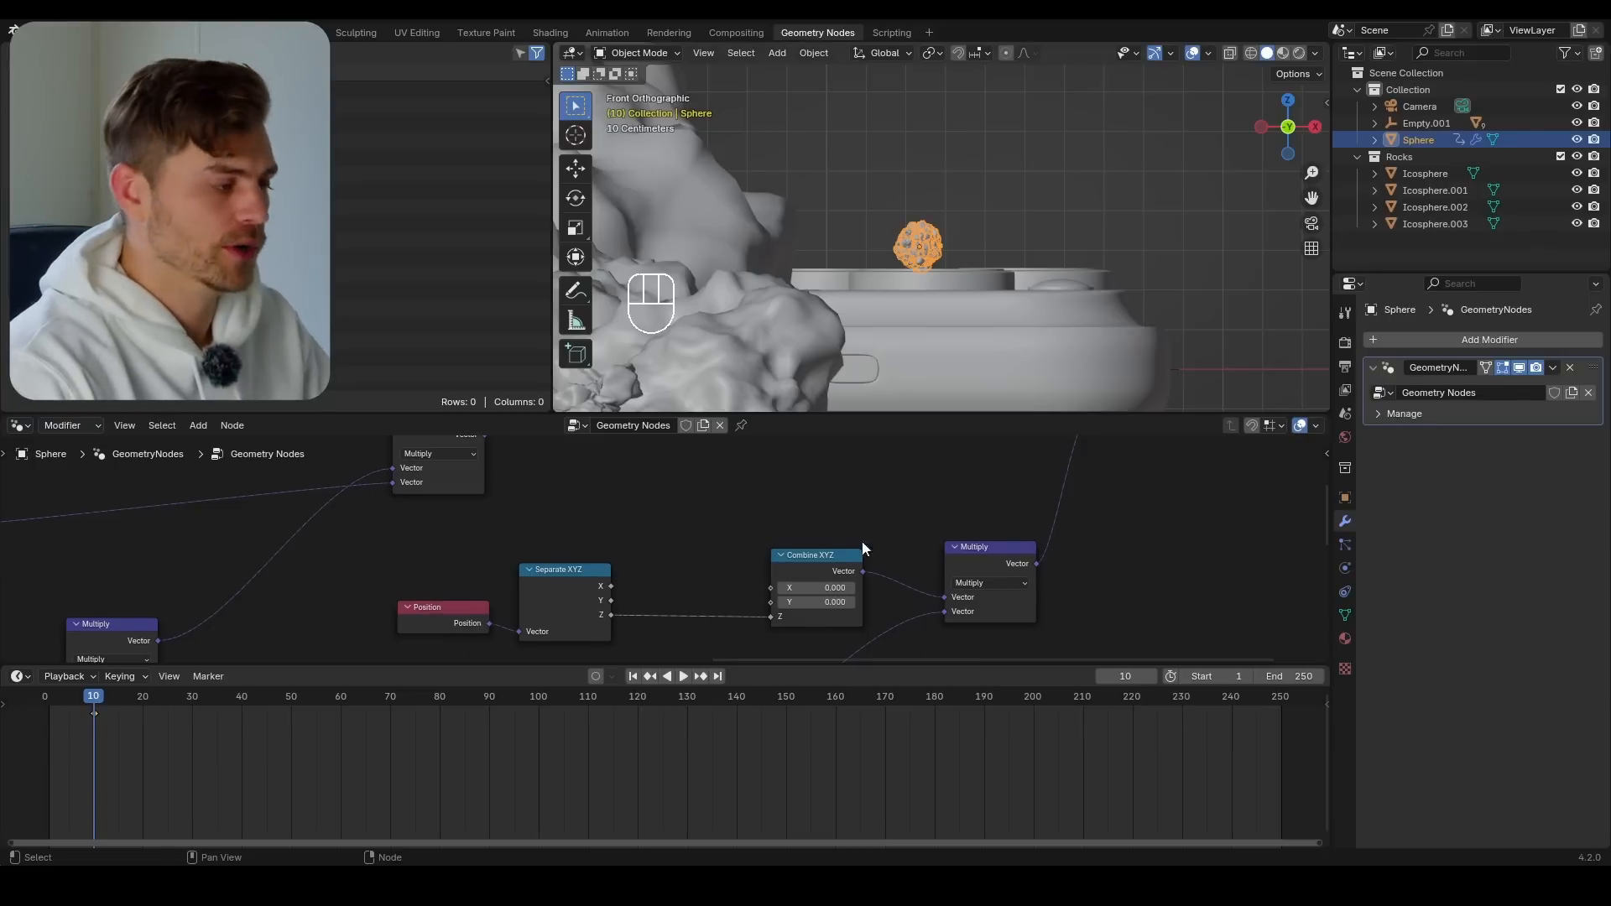
pyautogui.click(826, 555)
pyautogui.press('g')
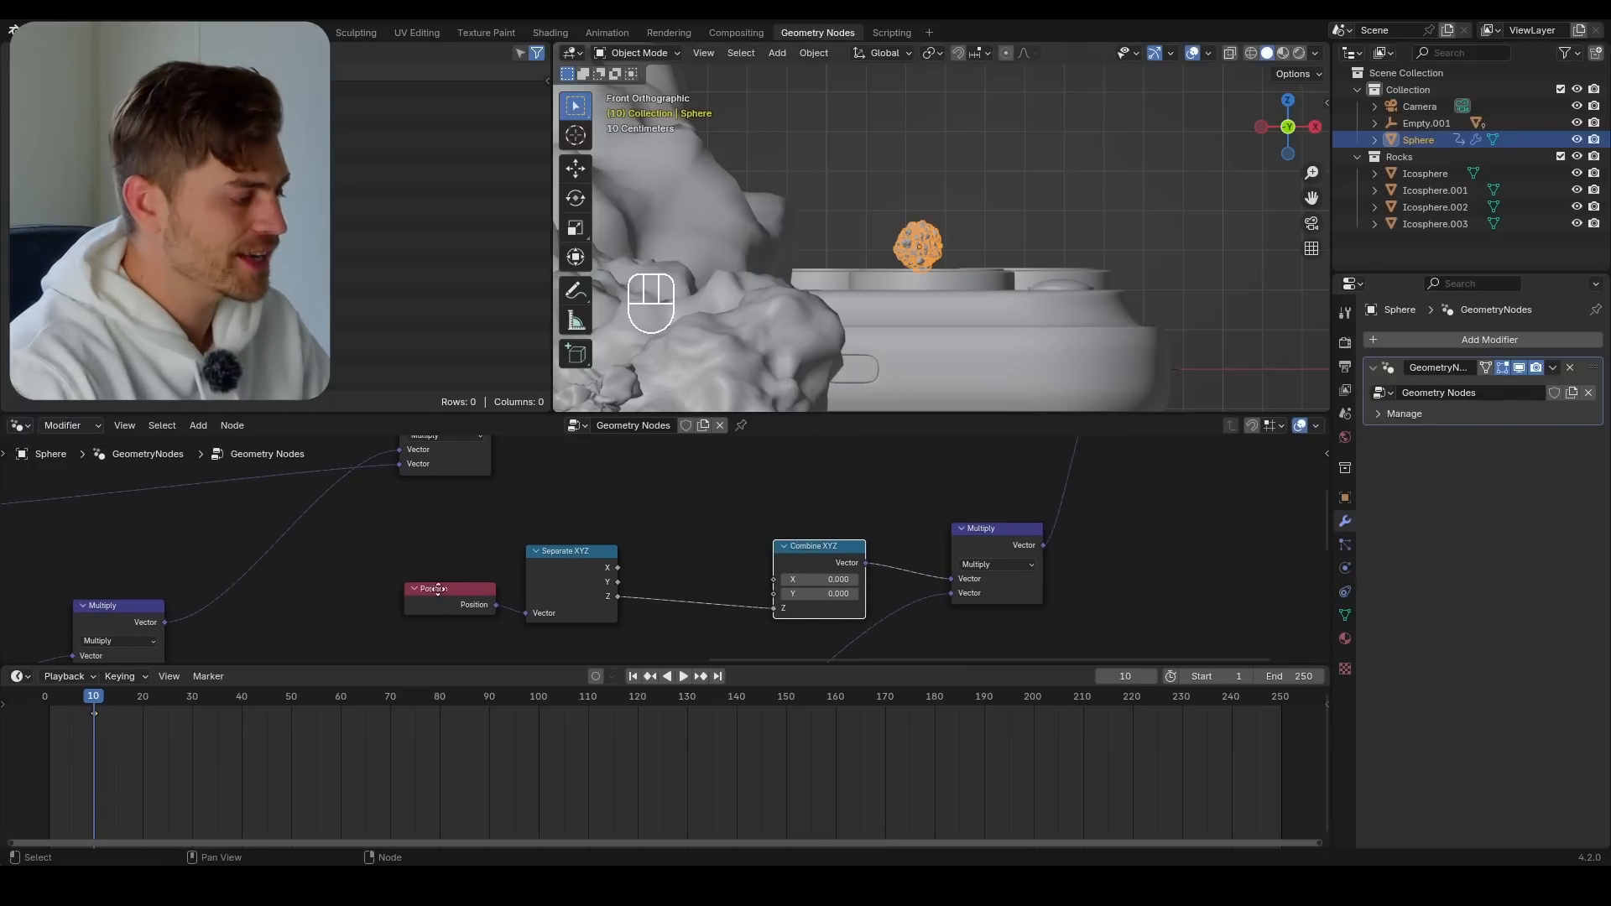
# Vary the original math Multiply's value to preview the rocks' spread in front view, undoing one trial change
pyautogui.moveTo(438, 590); pyautogui.dragTo(585, 492, button='middle')
pyautogui.scroll(-4, 537, 529)
pyautogui.moveTo(493, 554); pyautogui.dragTo(708, 351, button='middle')
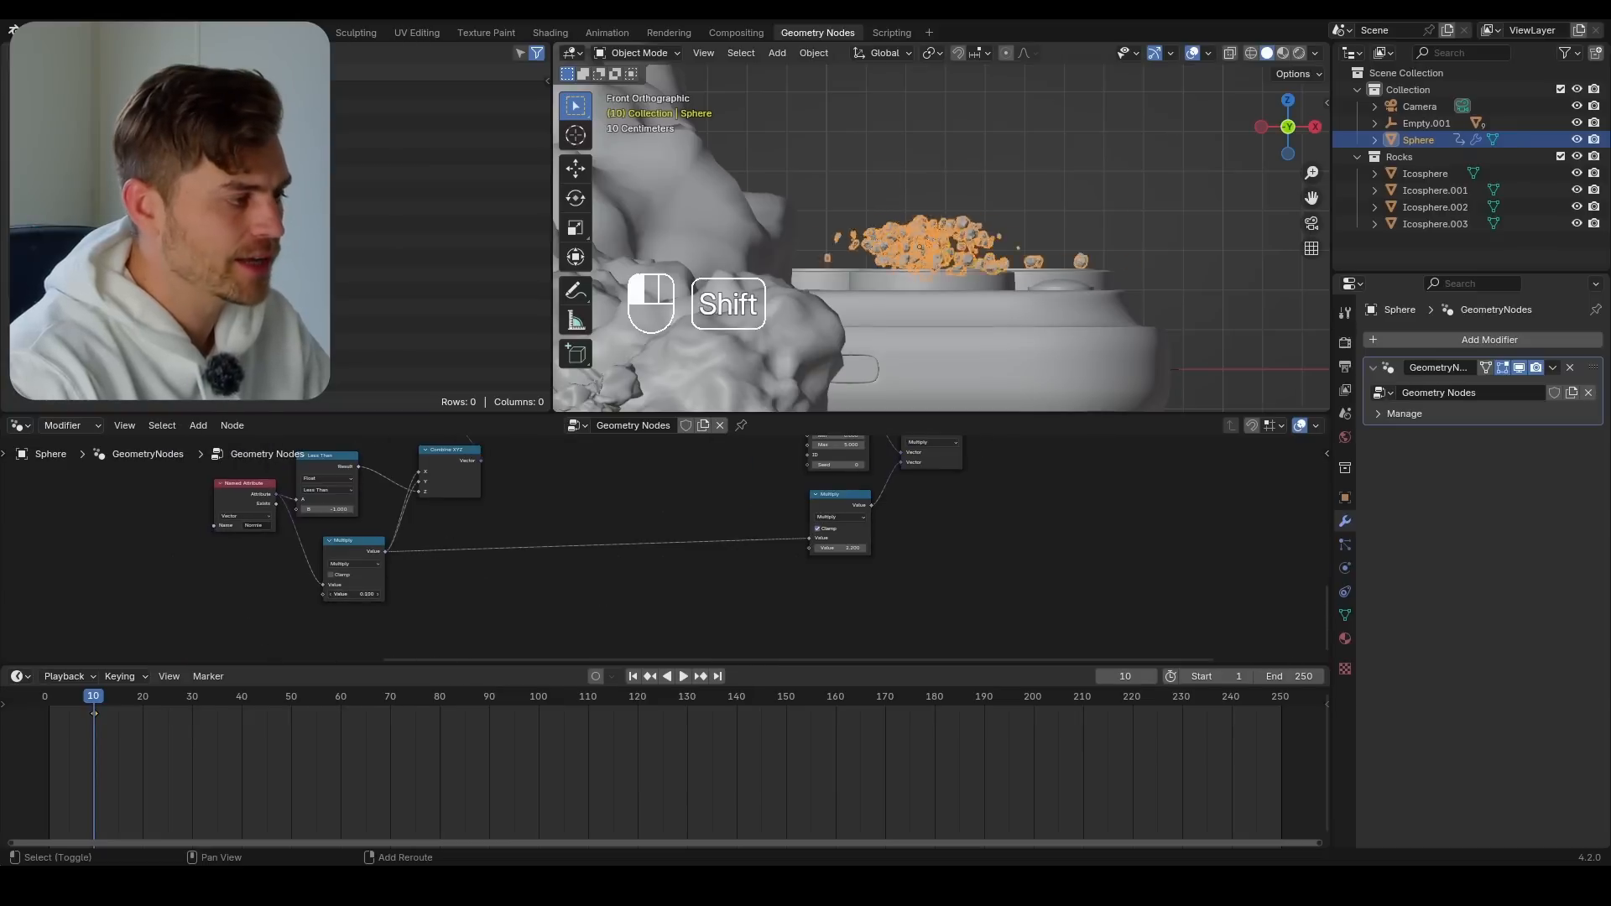
pyautogui.moveTo(363, 594)
pyautogui.keyDown('shift'); pyautogui.mouseDown()
pyautogui.moveTo(395, 594)
pyautogui.moveTo(361, 592)
pyautogui.mouseUp(); pyautogui.keyUp('shift')
pyautogui.hotkey('ctrl', 'z')
pyautogui.moveTo(899, 467); pyautogui.dragTo(764, 552, button='middle')
pyautogui.scroll(2, 839, 531)
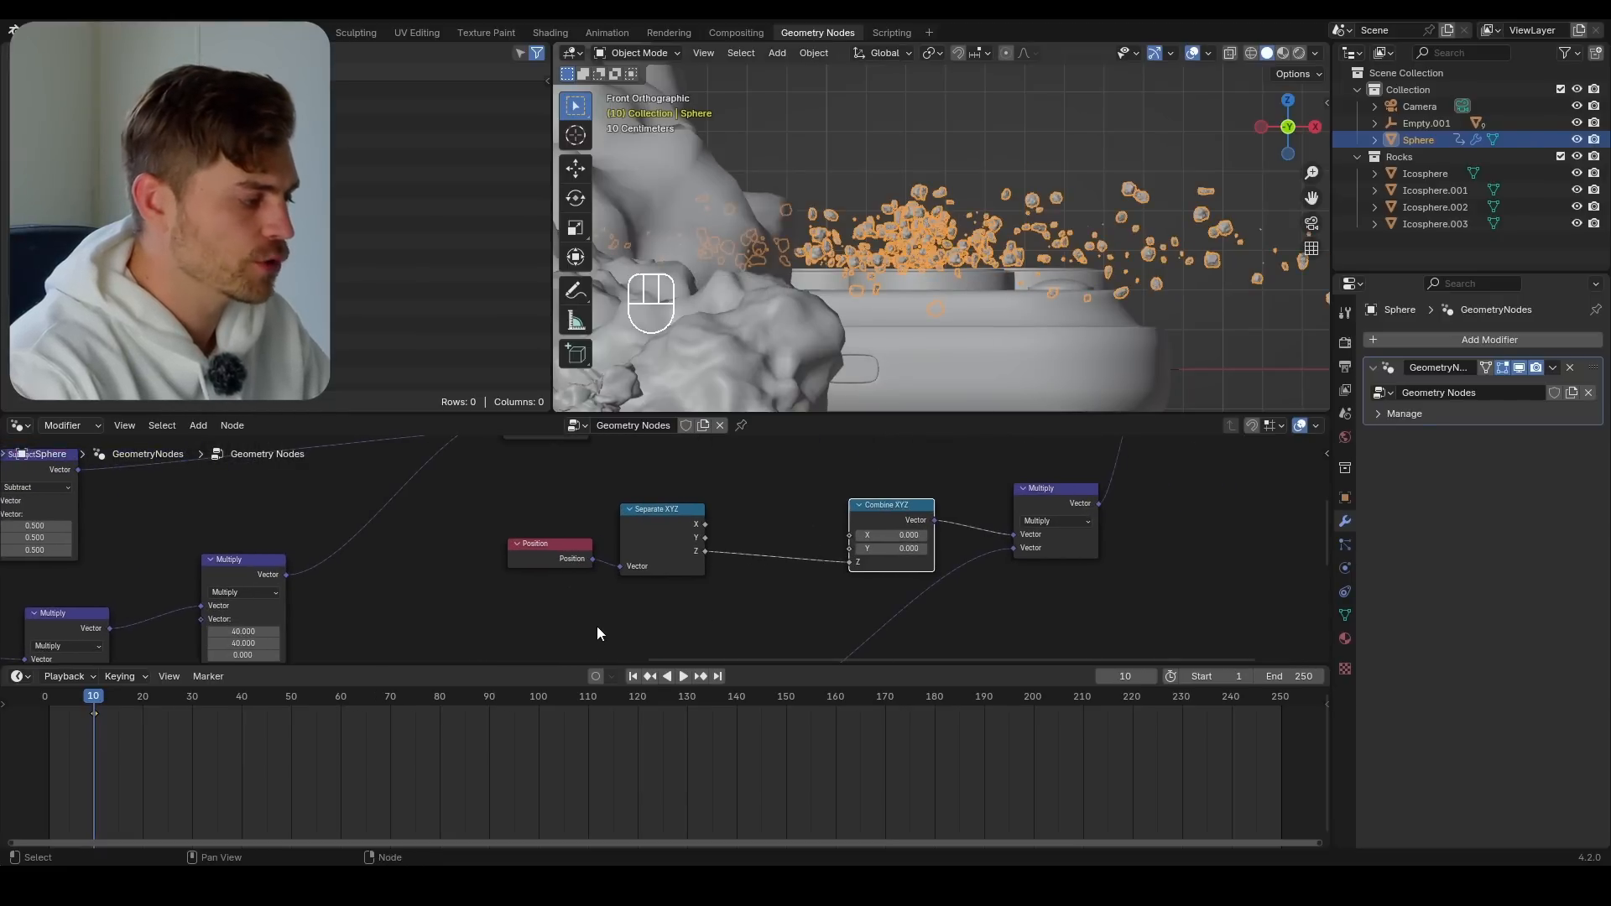
# Insert a Compare node set to Float and Greater Than between the Z output of Separate XYZ and the Z input of Combine XYZ
pyautogui.moveTo(596, 632); pyautogui.dragTo(543, 657, button='middle')
pyautogui.hotkey('shift', 'a')
pyautogui.write('m')
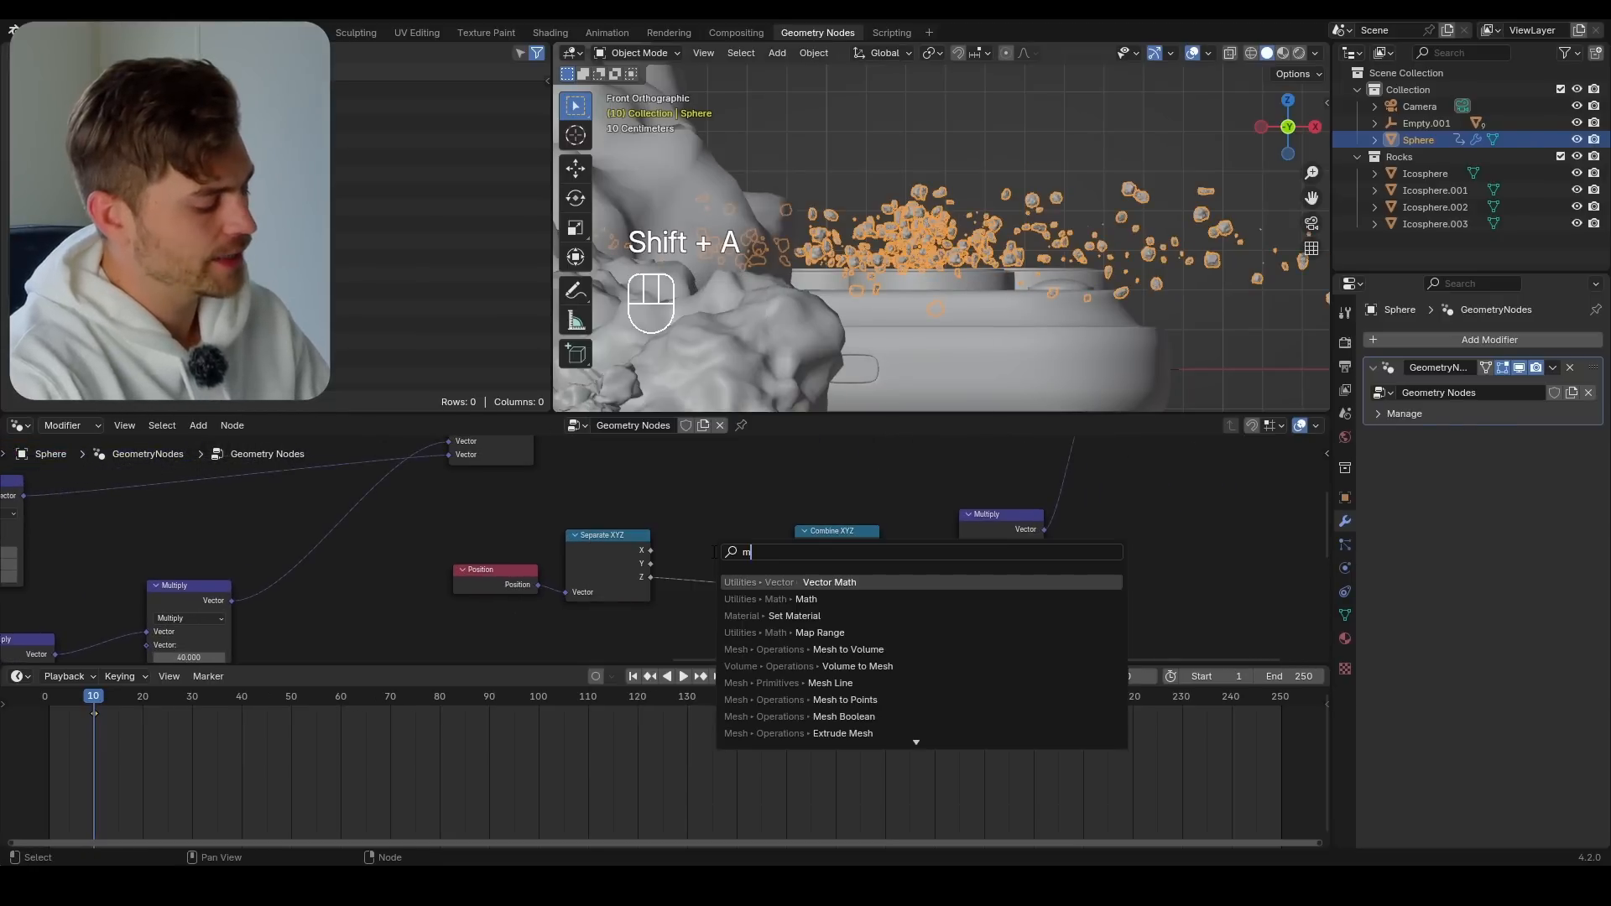
pyautogui.hotkey('ctrl', 'a')
pyautogui.write('comp')
pyautogui.press('Return')
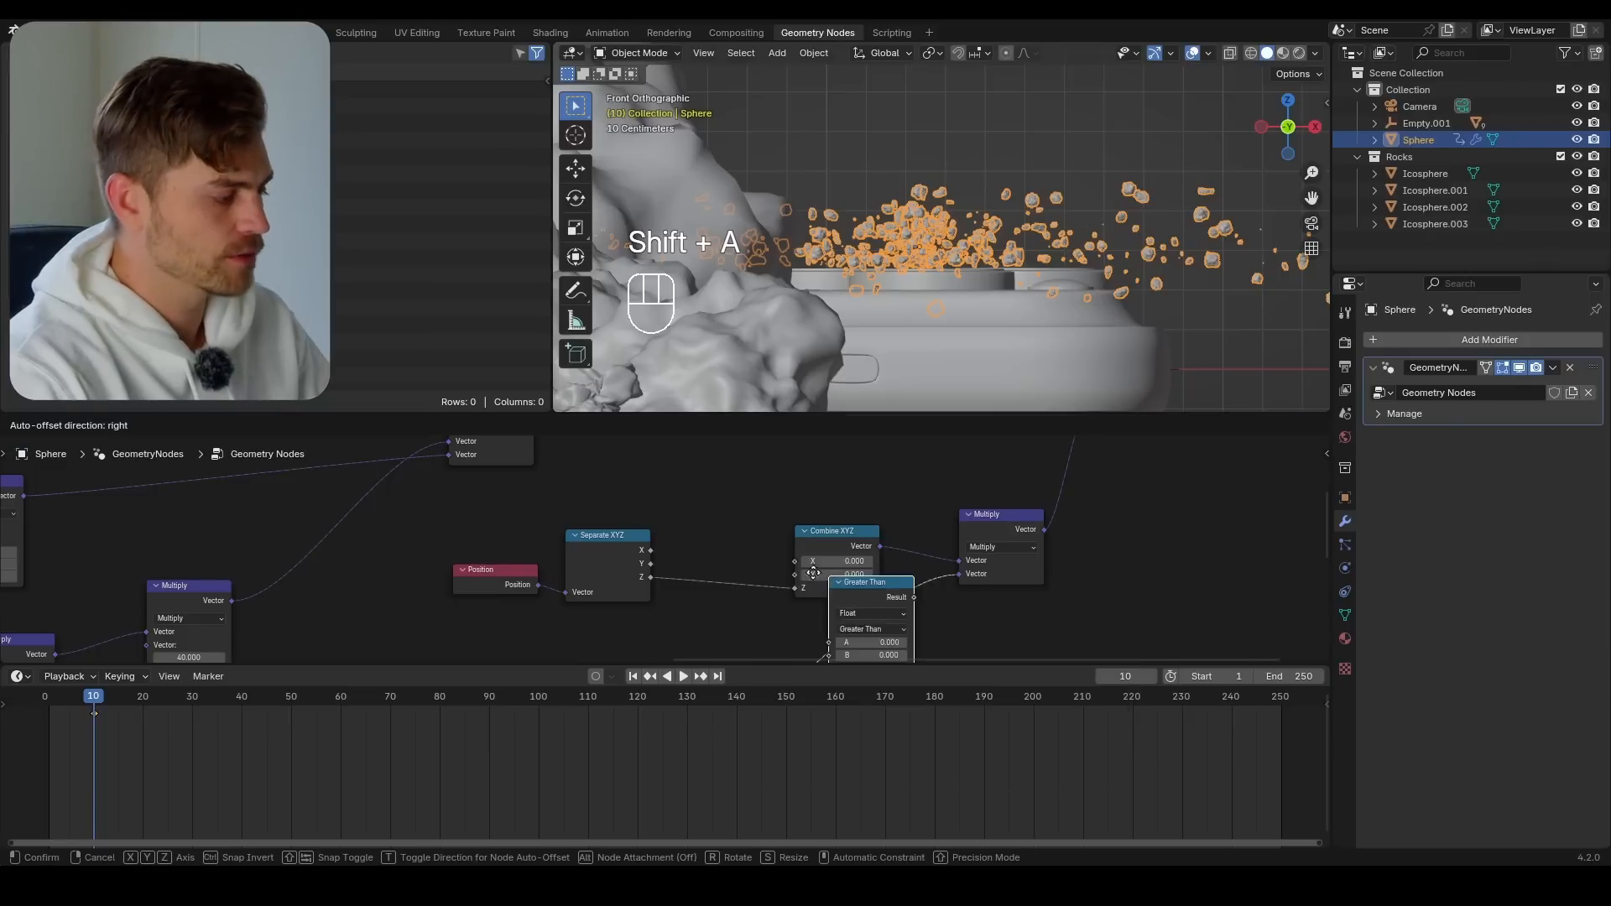
pyautogui.click(686, 532)
pyautogui.scroll(2, 730, 545)
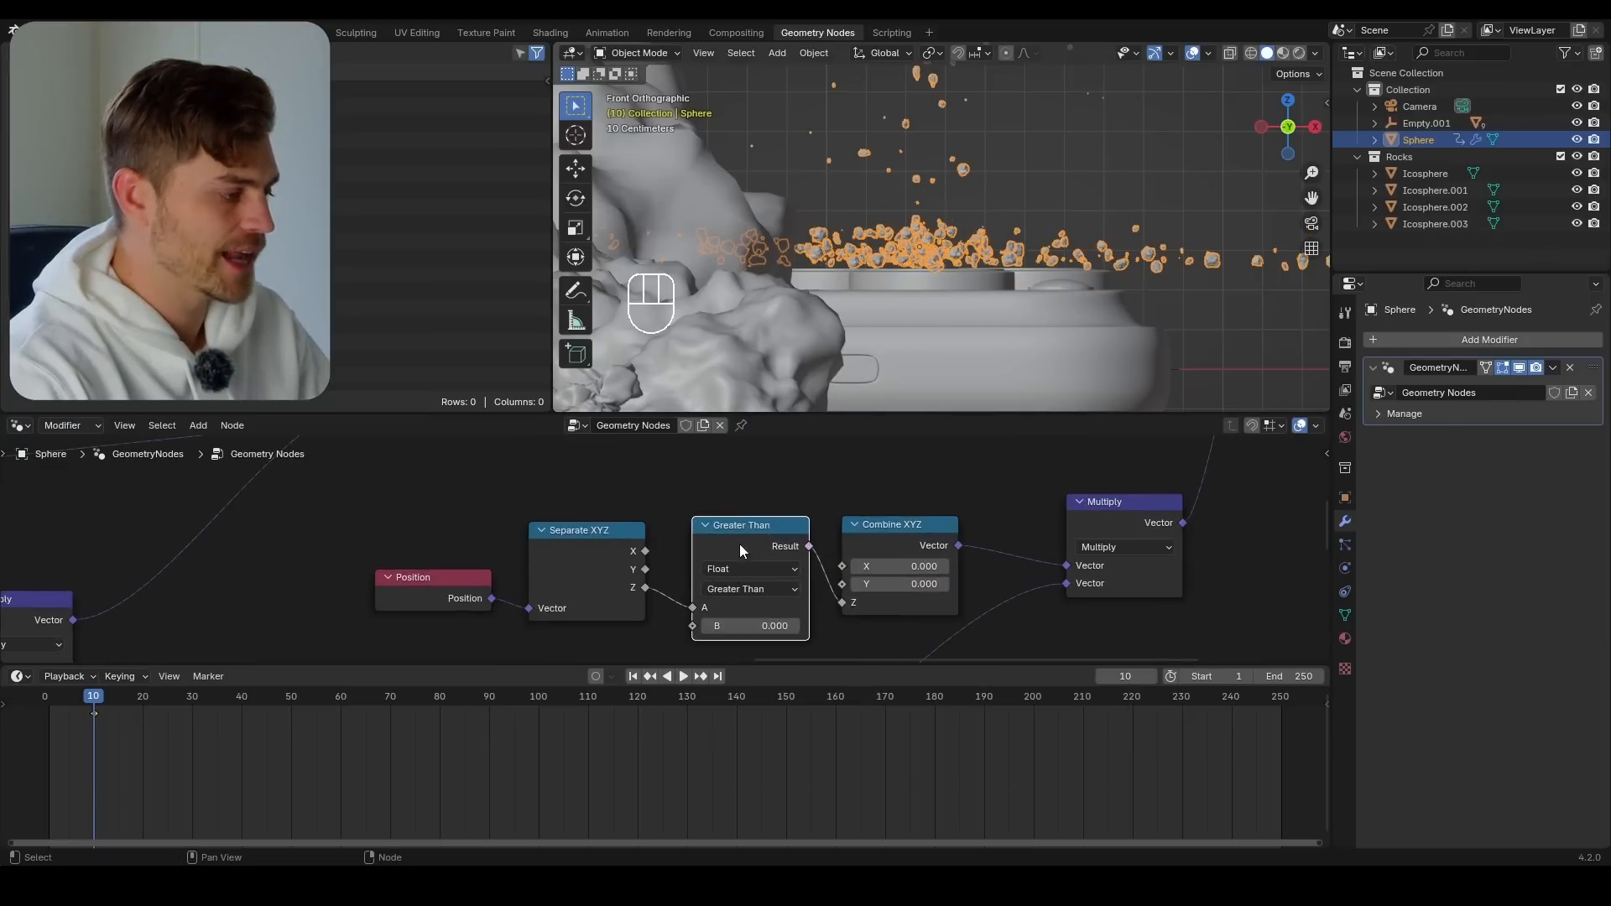
# Inspect the rocks' height from the front and realign the Combine XYZ and Separate XYZ nodes around the Compare node
pyautogui.scroll(-5, 940, 243)
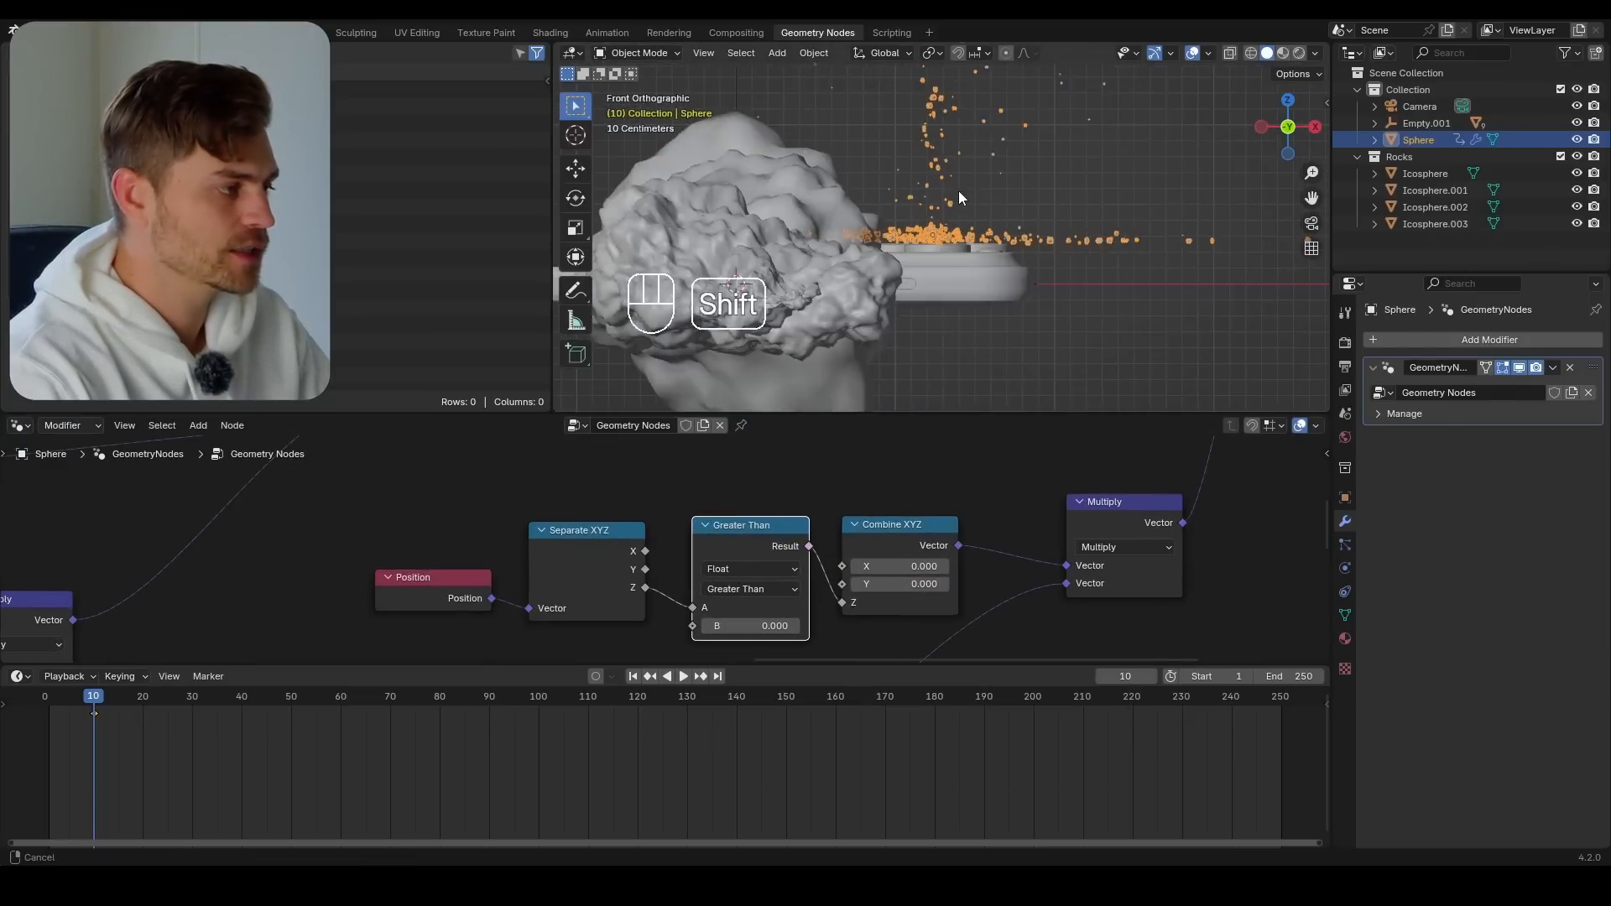
pyautogui.keyDown('shift'); pyautogui.moveTo(959, 191); pyautogui.dragTo(954, 313, button='middle'); pyautogui.keyUp('shift')
pyautogui.scroll(-3, 924, 168)
pyautogui.moveTo(927, 208)
pyautogui.keyDown('shift'); pyautogui.mouseDown(button='middle')
pyautogui.moveTo(945, 343)
pyautogui.moveTo(908, 208)
pyautogui.mouseUp(button='middle'); pyautogui.keyUp('shift')
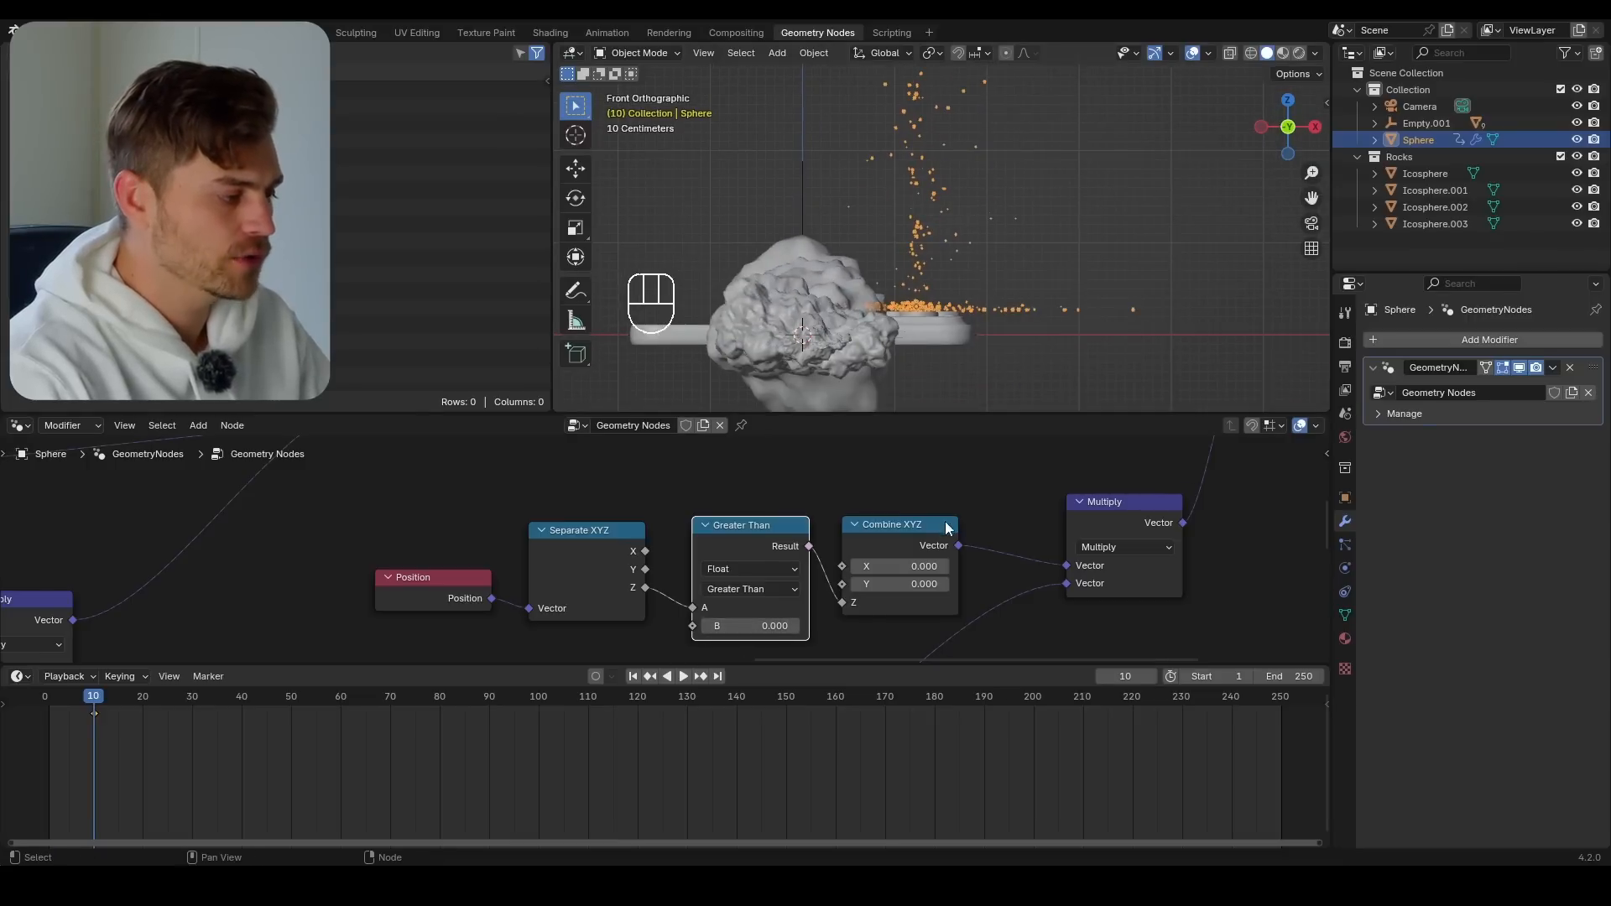
pyautogui.moveTo(947, 527)
pyautogui.mouseDown()
pyautogui.moveTo(974, 495)
pyautogui.moveTo(955, 520)
pyautogui.mouseUp()
pyautogui.moveTo(591, 547); pyautogui.dragTo(595, 529)
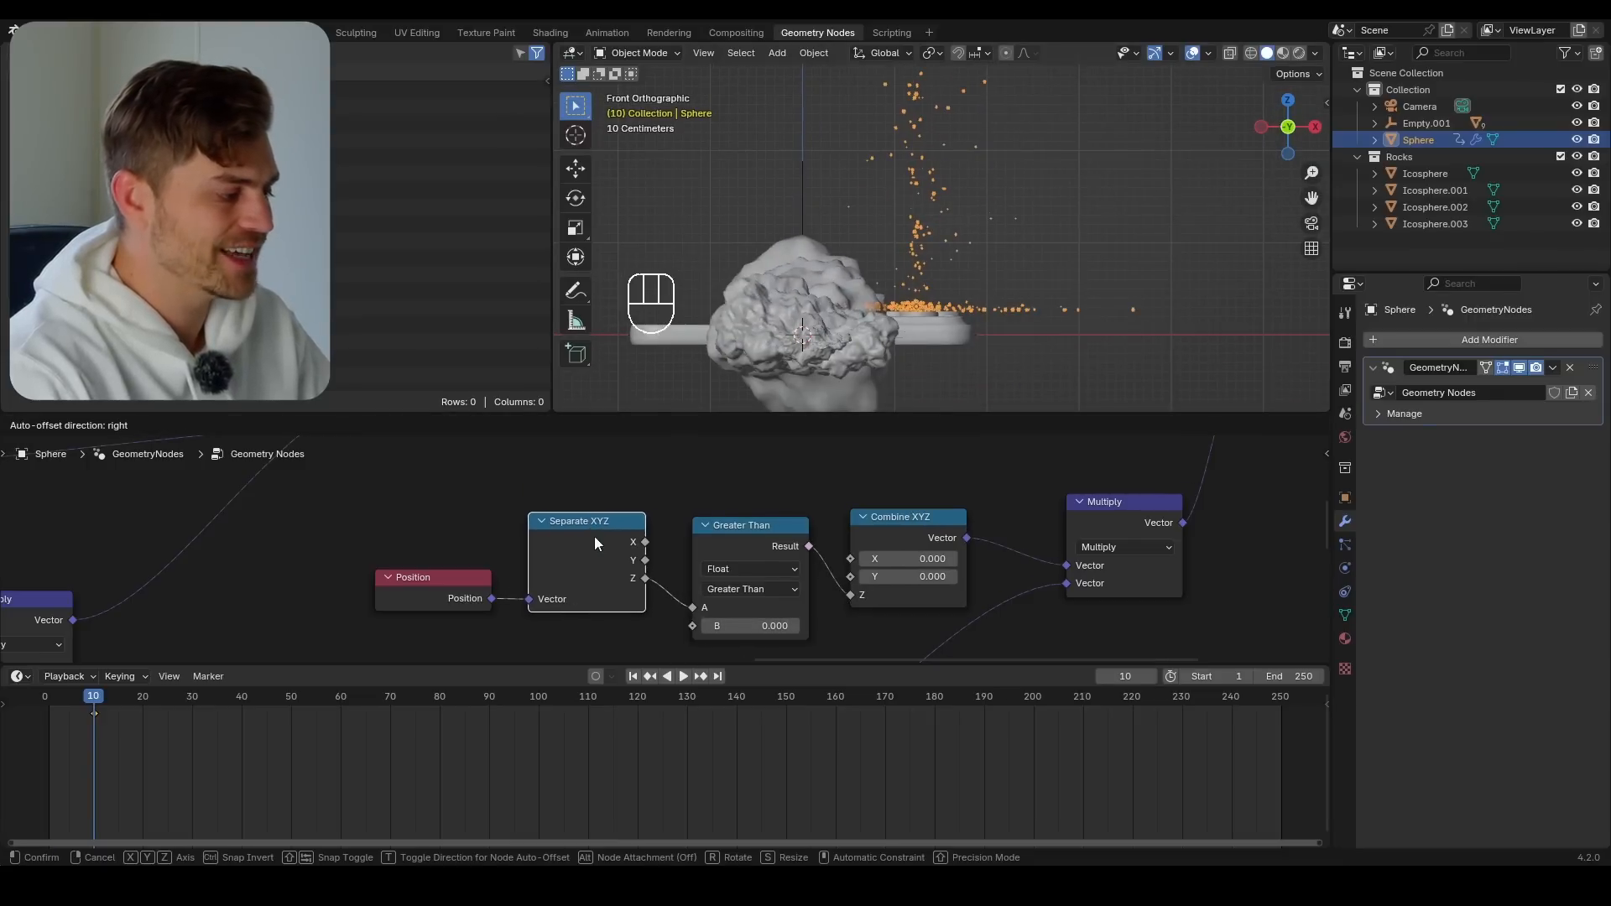
pyautogui.moveTo(752, 590); pyautogui.dragTo(701, 579, button='middle')
# Vary the original math Multiply's value to check how the rocks rise above the lenses in front view
pyautogui.keyDown('shift'); pyautogui.moveTo(977, 359); pyautogui.dragTo(959, 378, button='middle'); pyautogui.keyUp('shift')
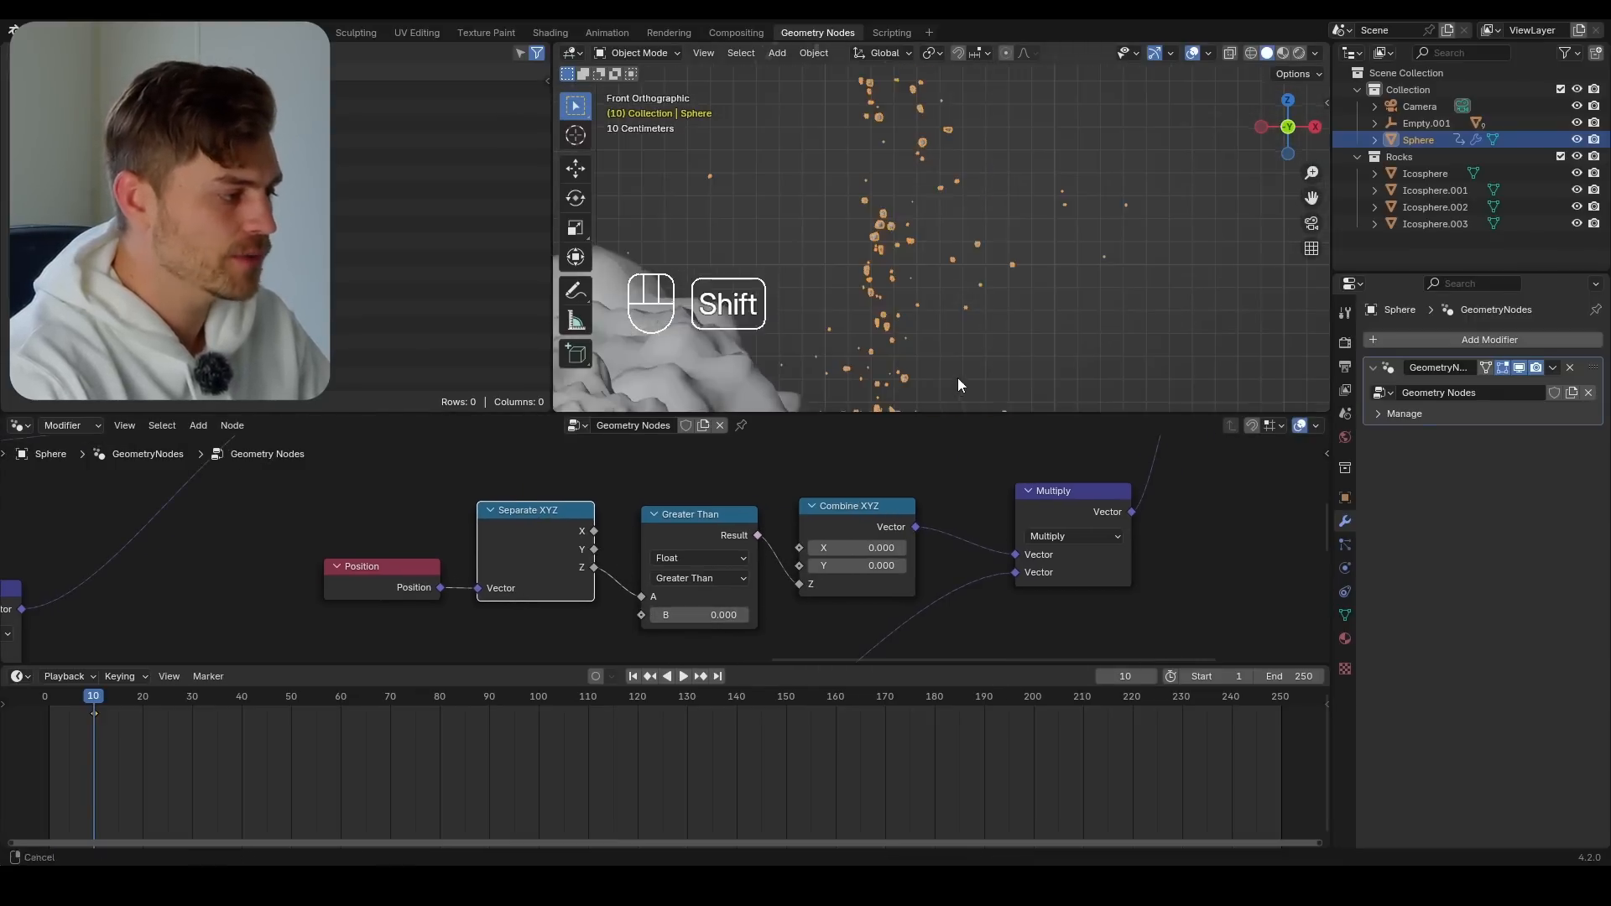
pyautogui.scroll(5, 924, 334)
pyautogui.moveTo(398, 655); pyautogui.dragTo(606, 531, button='middle')
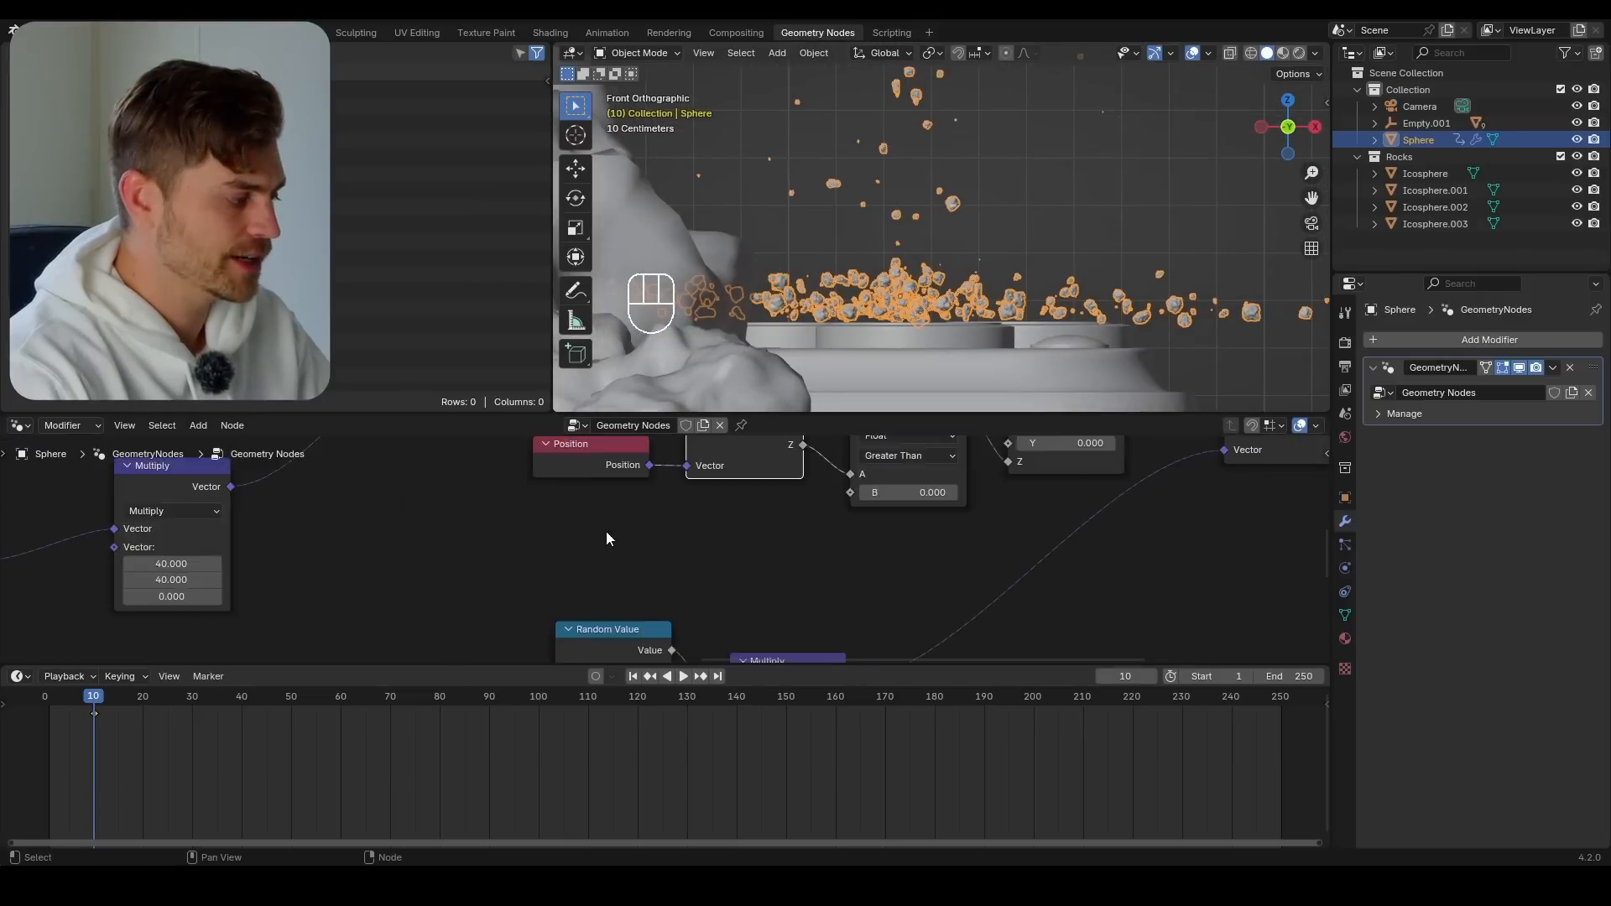
pyautogui.scroll(-8, 606, 531)
pyautogui.moveTo(496, 574); pyautogui.dragTo(554, 541, button='middle')
pyautogui.moveTo(392, 605); pyautogui.dragTo(403, 552, button='middle')
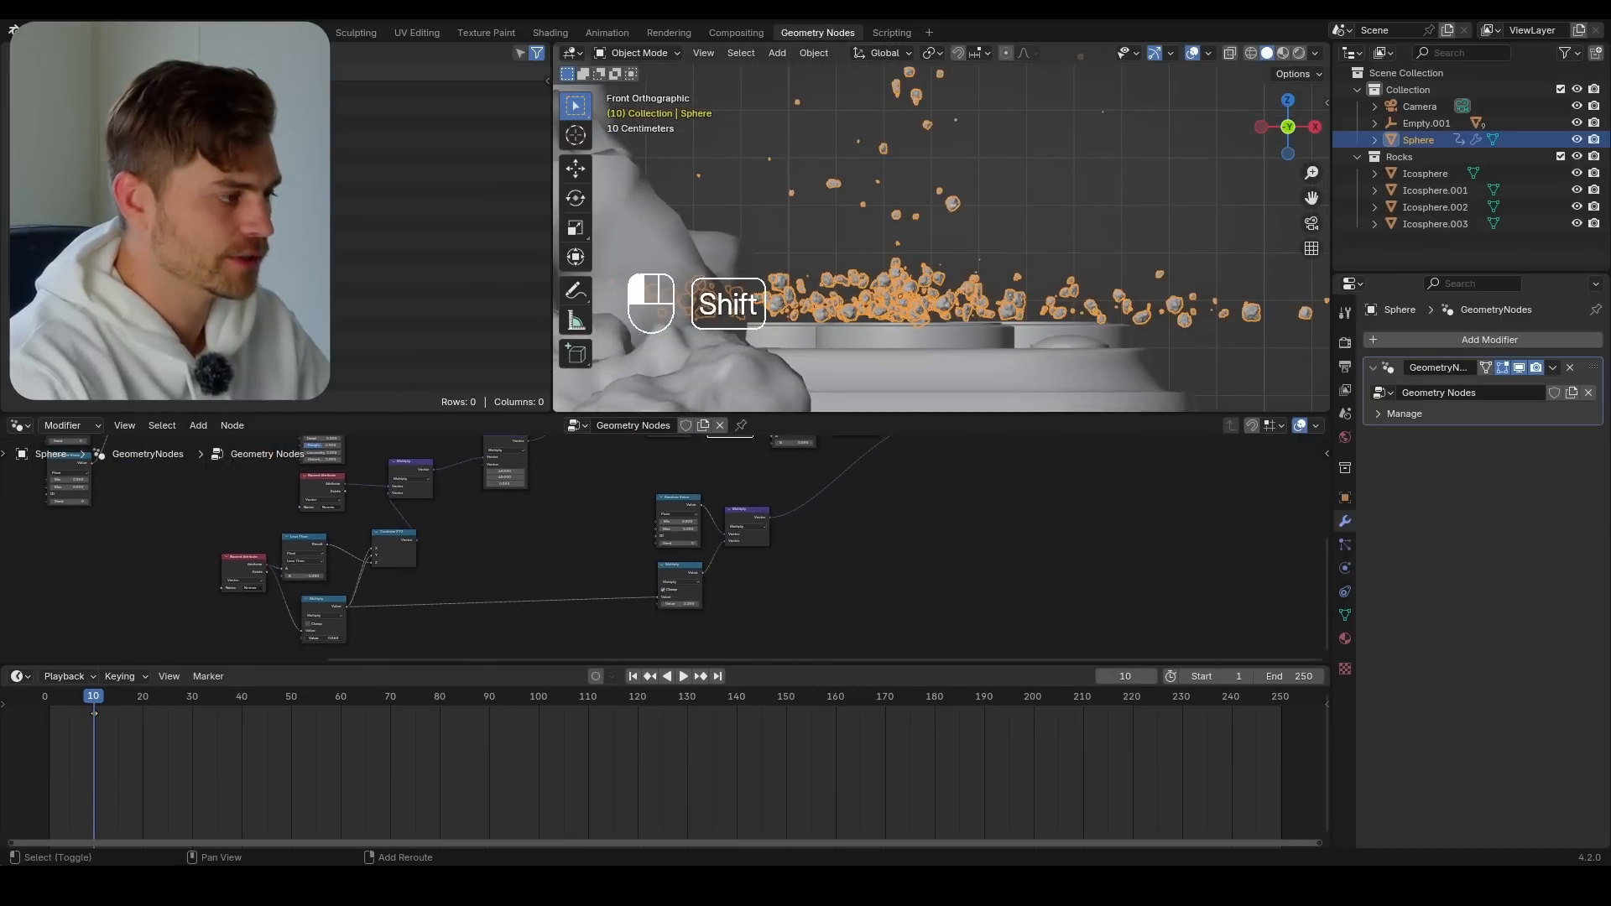
pyautogui.moveTo(324, 639)
pyautogui.keyDown('shift'); pyautogui.mouseDown()
pyautogui.moveTo(306, 639)
pyautogui.moveTo(339, 639)
pyautogui.mouseUp(); pyautogui.keyUp('shift')
# Change the Compare node's operation to Greater Than or Equal with B at 0.010, and check the rock column
pyautogui.scroll(5, 769, 530)
pyautogui.click(738, 555)
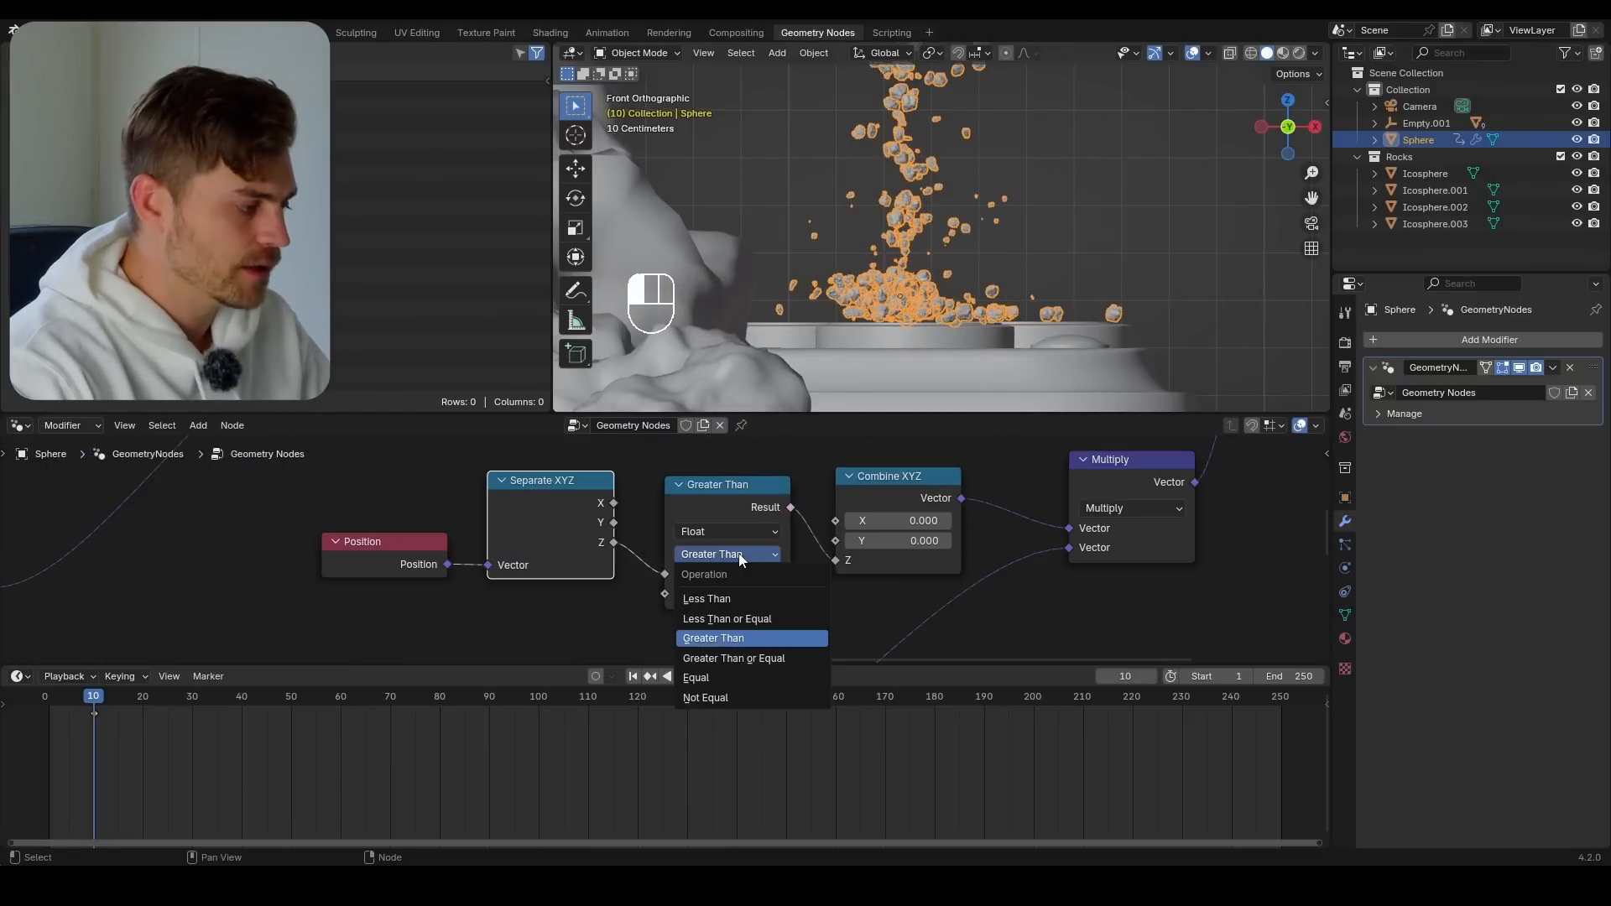
pyautogui.click(752, 658)
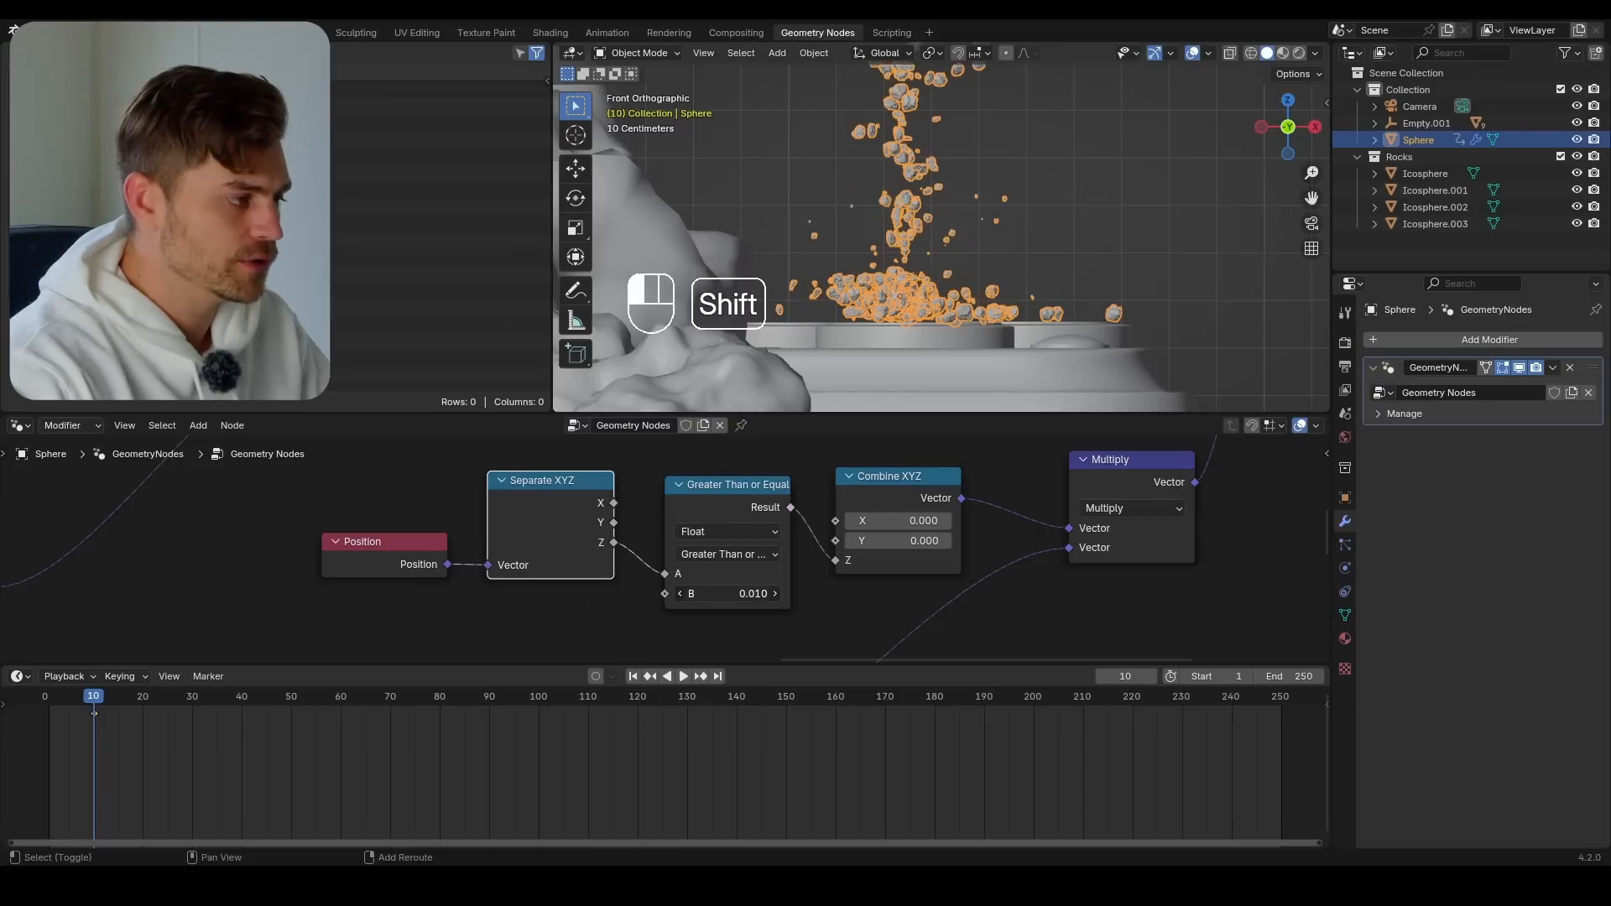
pyautogui.scroll(-3, 1106, 194)
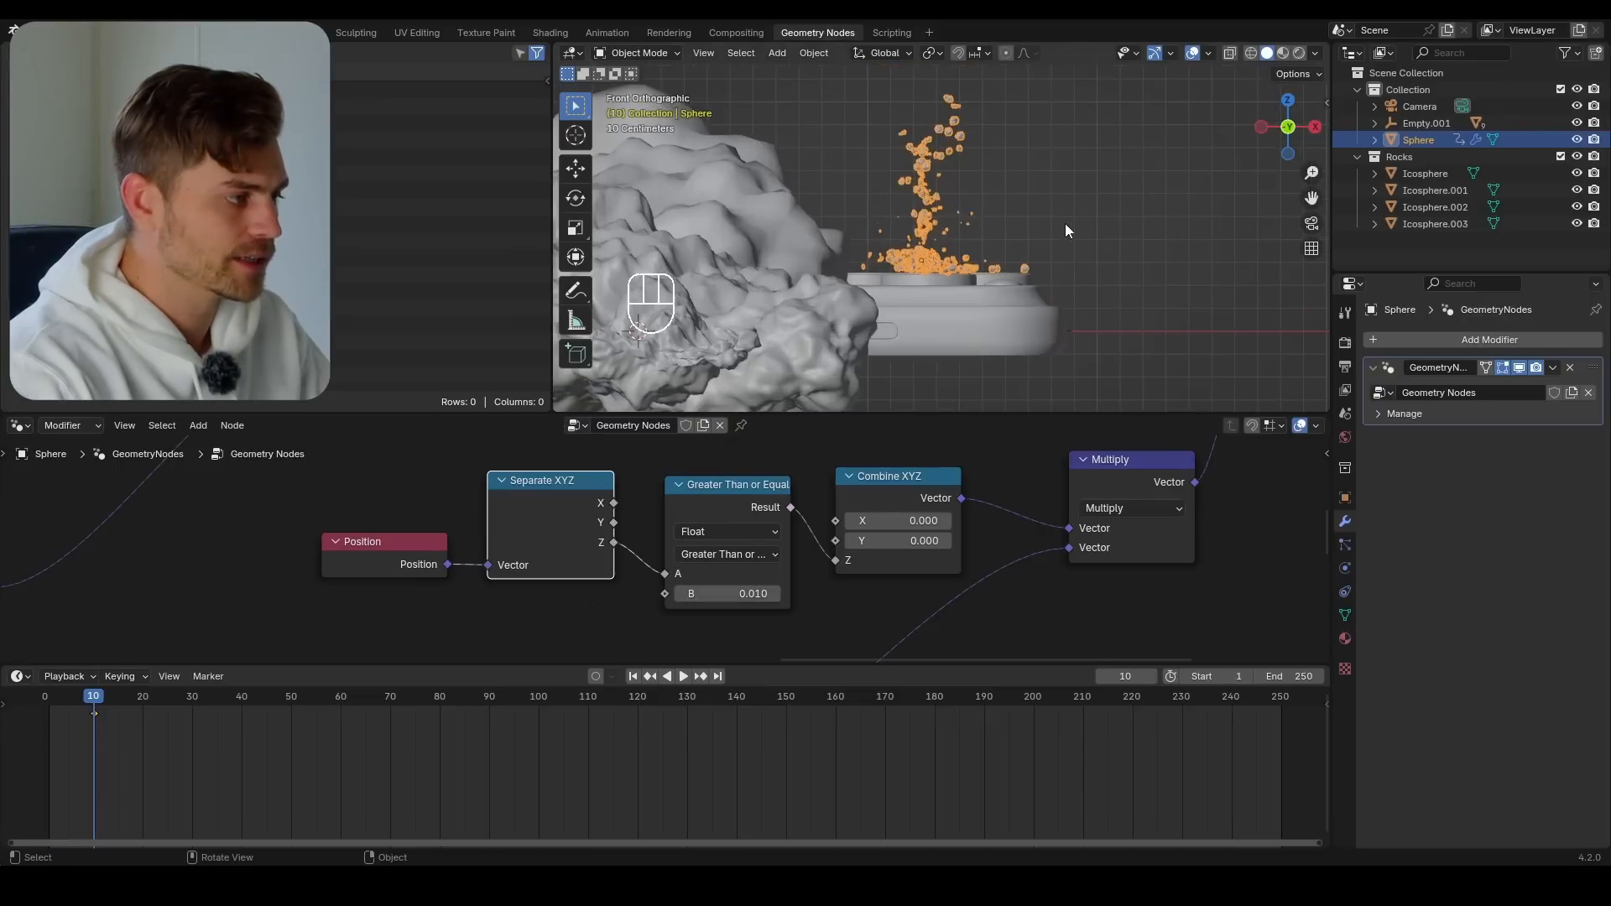
# Set the Random Value node's Max to 8.630 and the copied math Multiply's value to 0.310, undoing one trial value
pyautogui.scroll(-7, 768, 596)
pyautogui.moveTo(771, 645); pyautogui.dragTo(807, 475, button='middle')
pyautogui.scroll(3, 732, 552)
pyautogui.moveTo(725, 618); pyautogui.dragTo(772, 517, button='middle')
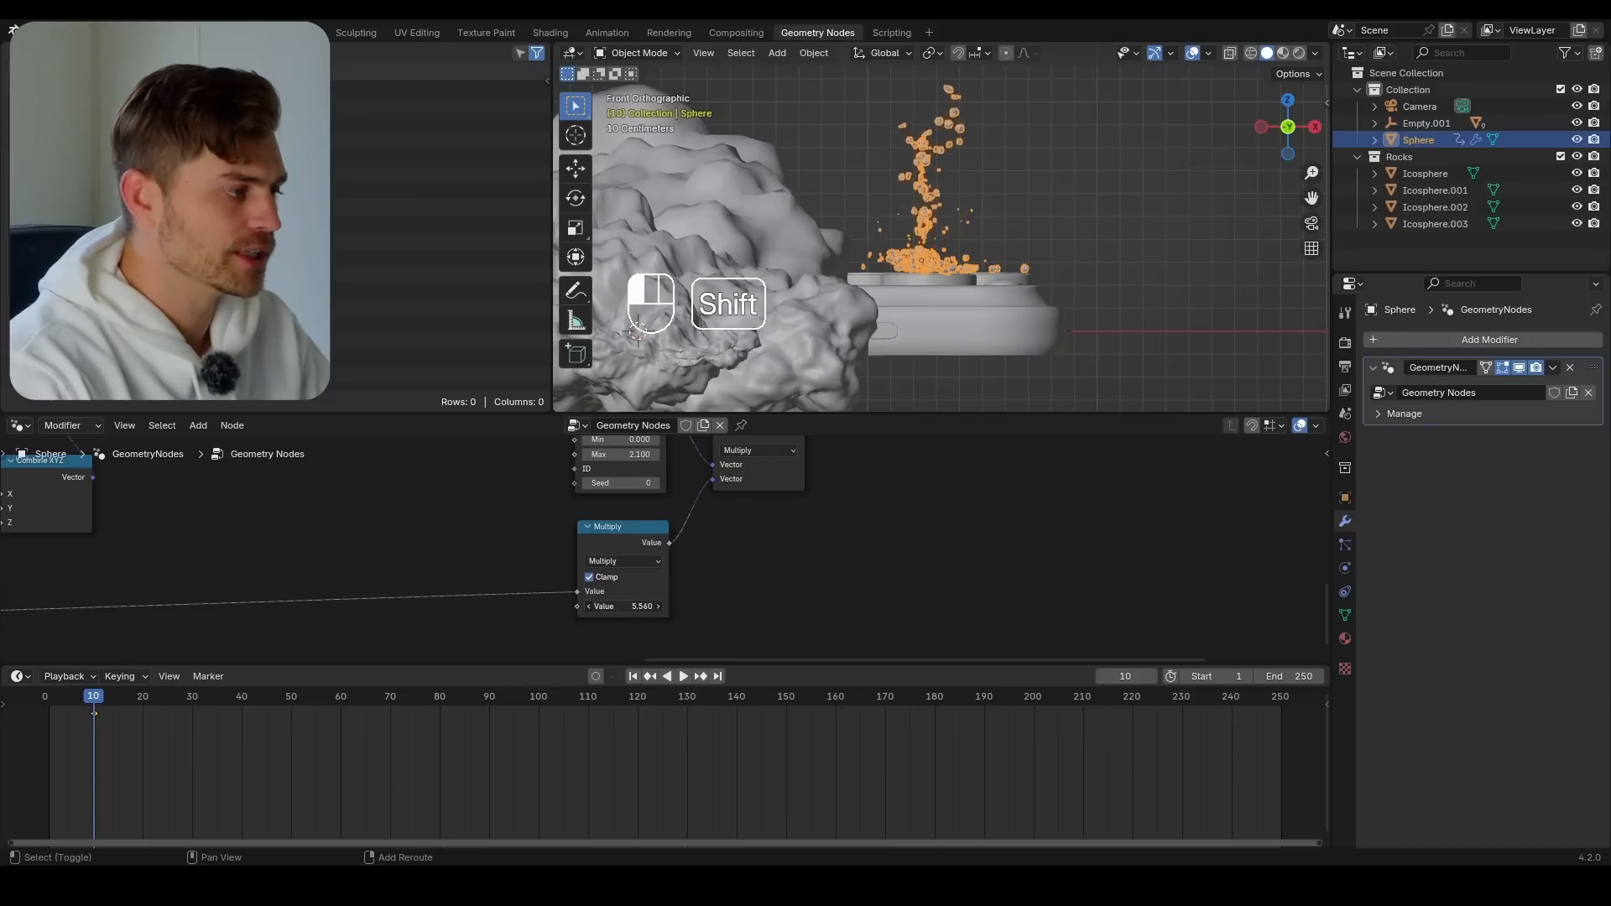
pyautogui.moveTo(665, 491); pyautogui.dragTo(660, 547, button='middle')
pyautogui.hotkey('ctrl', 'z')
pyautogui.moveTo(736, 654); pyautogui.dragTo(734, 605, button='middle')
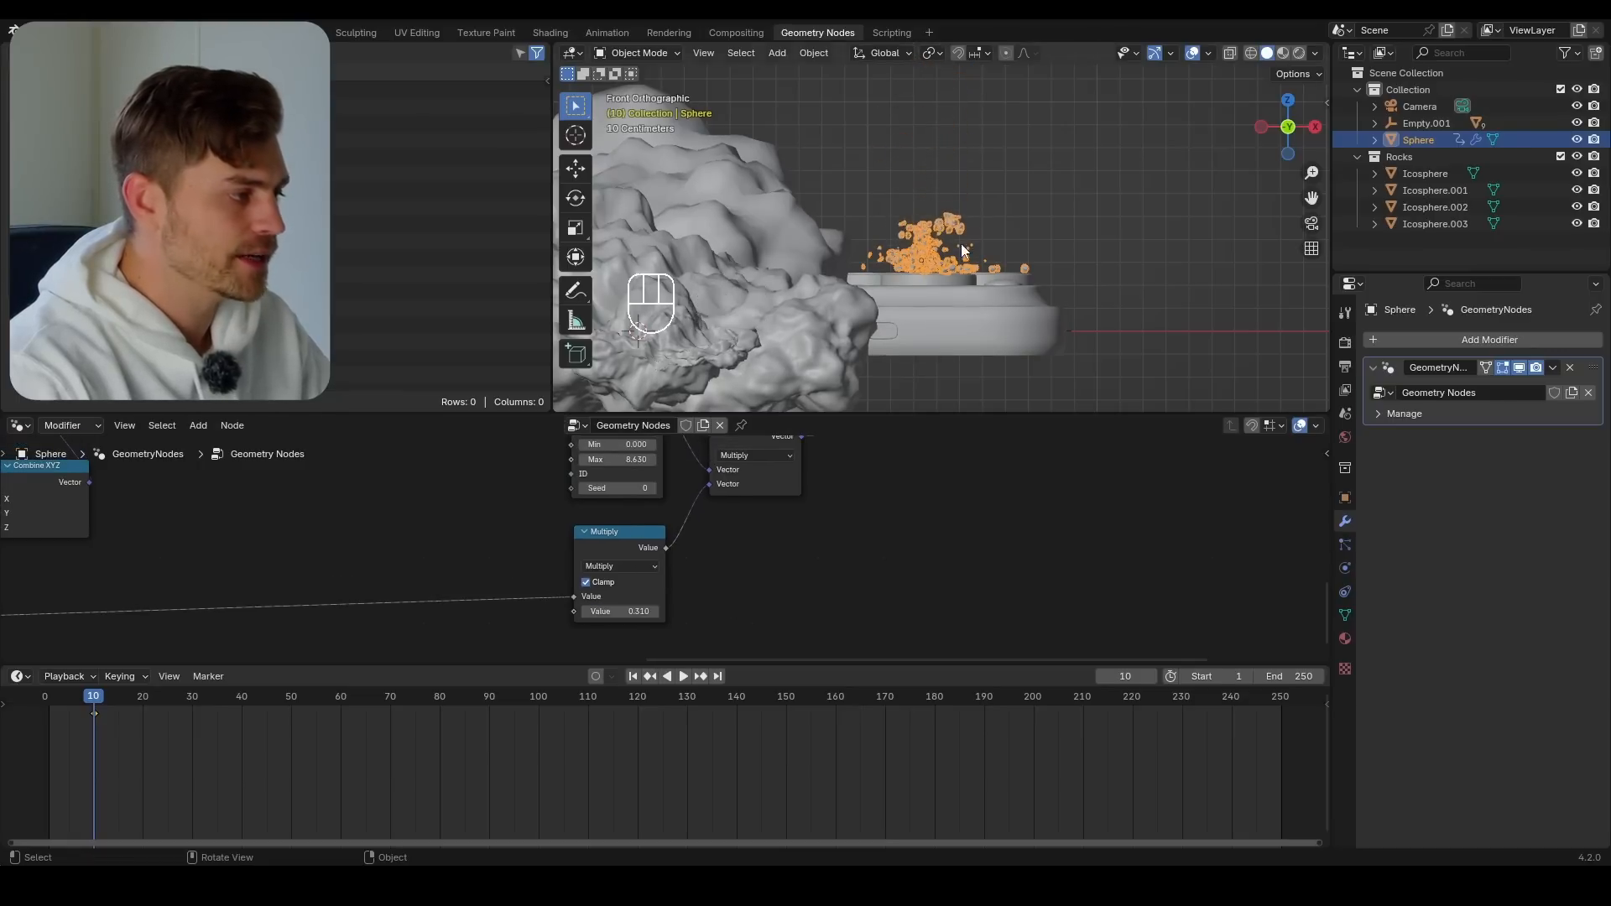
# Vary the original math Multiply's value to judge the explosion from an angled view above the camera lenses
pyautogui.moveTo(960, 244); pyautogui.dragTo(990, 306, button='middle')
pyautogui.scroll(-3, 504, 596)
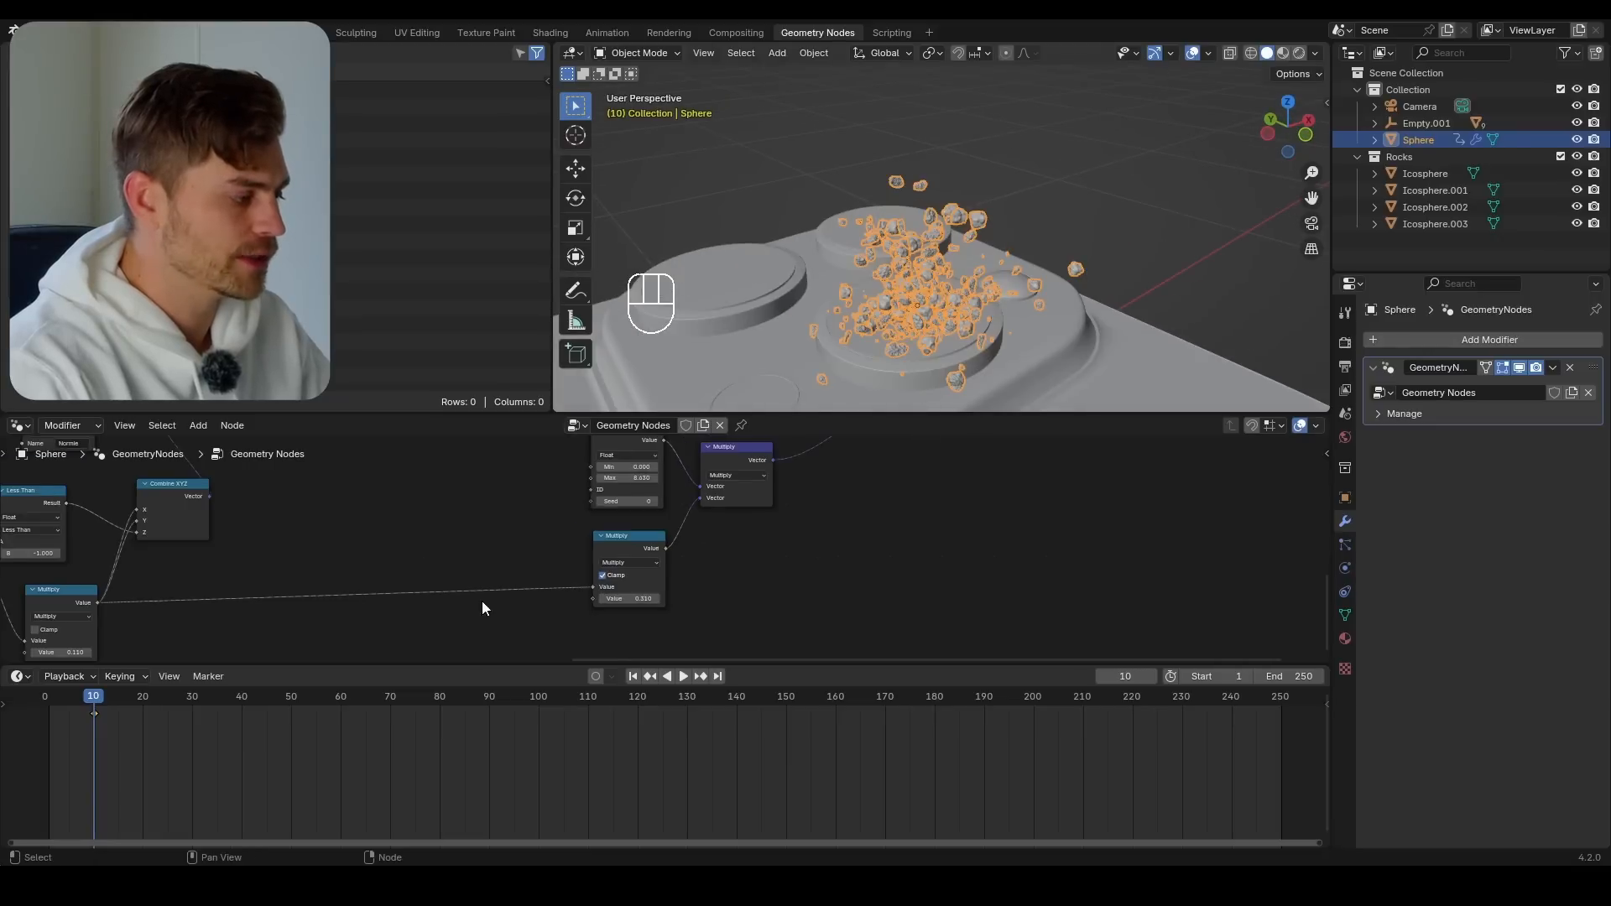
pyautogui.moveTo(470, 603); pyautogui.dragTo(575, 552, button='middle')
pyautogui.moveTo(179, 604)
pyautogui.keyDown('shift'); pyautogui.mouseDown()
pyautogui.moveTo(126, 604)
pyautogui.moveTo(174, 604)
pyautogui.mouseUp(); pyautogui.keyUp('shift')
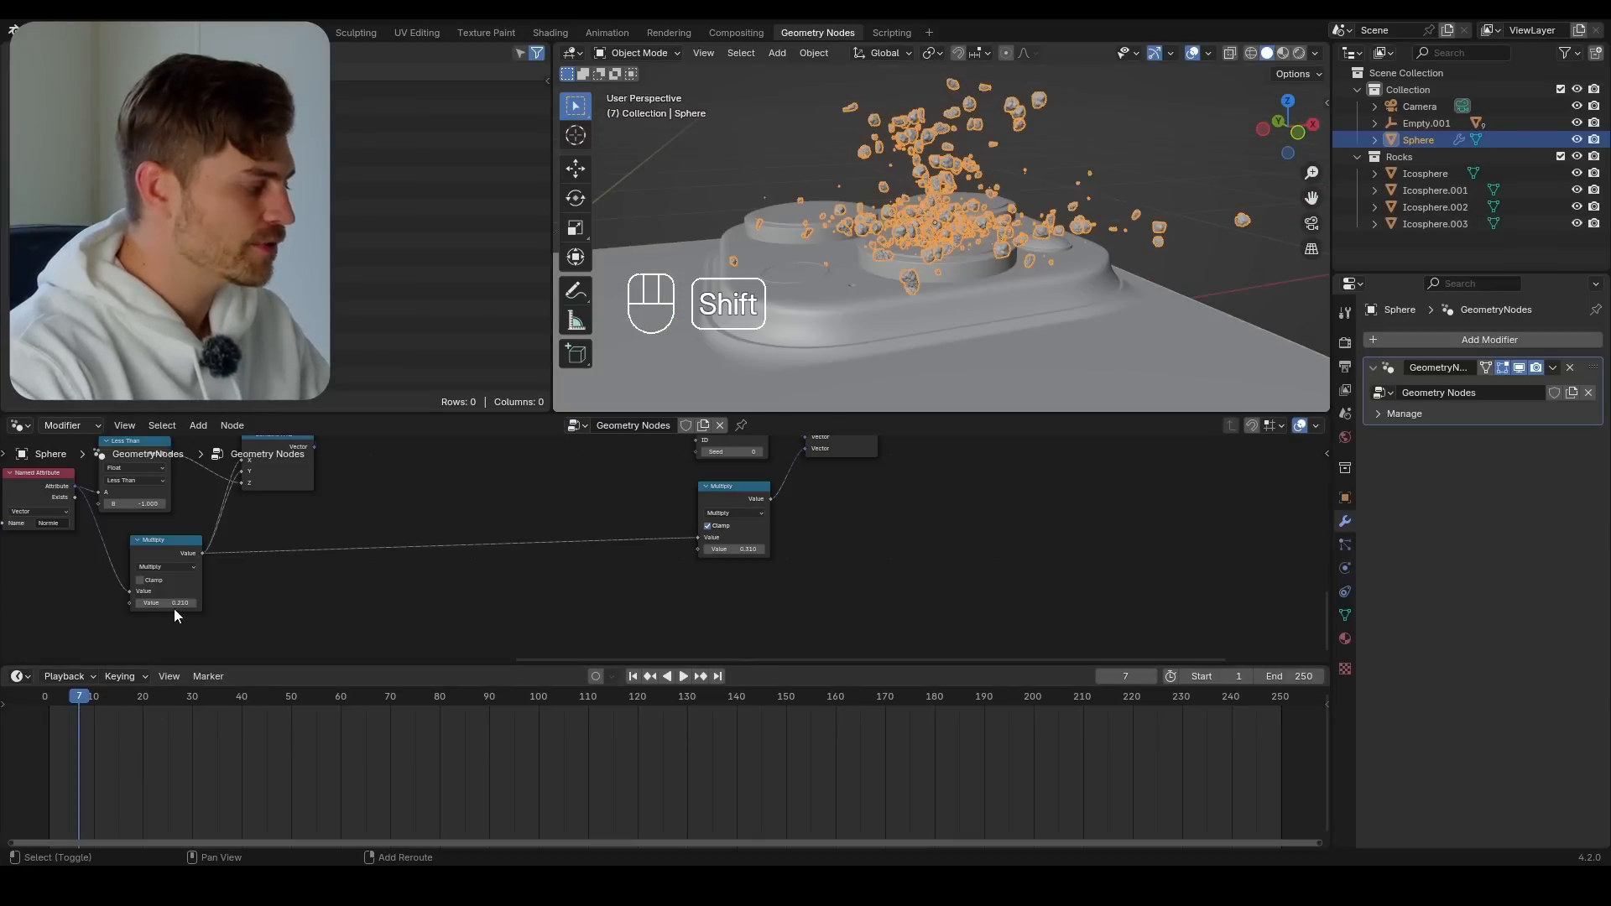
pyautogui.keyDown('shift'); pyautogui.moveTo(172, 605); pyautogui.dragTo(219, 603); pyautogui.keyUp('shift')
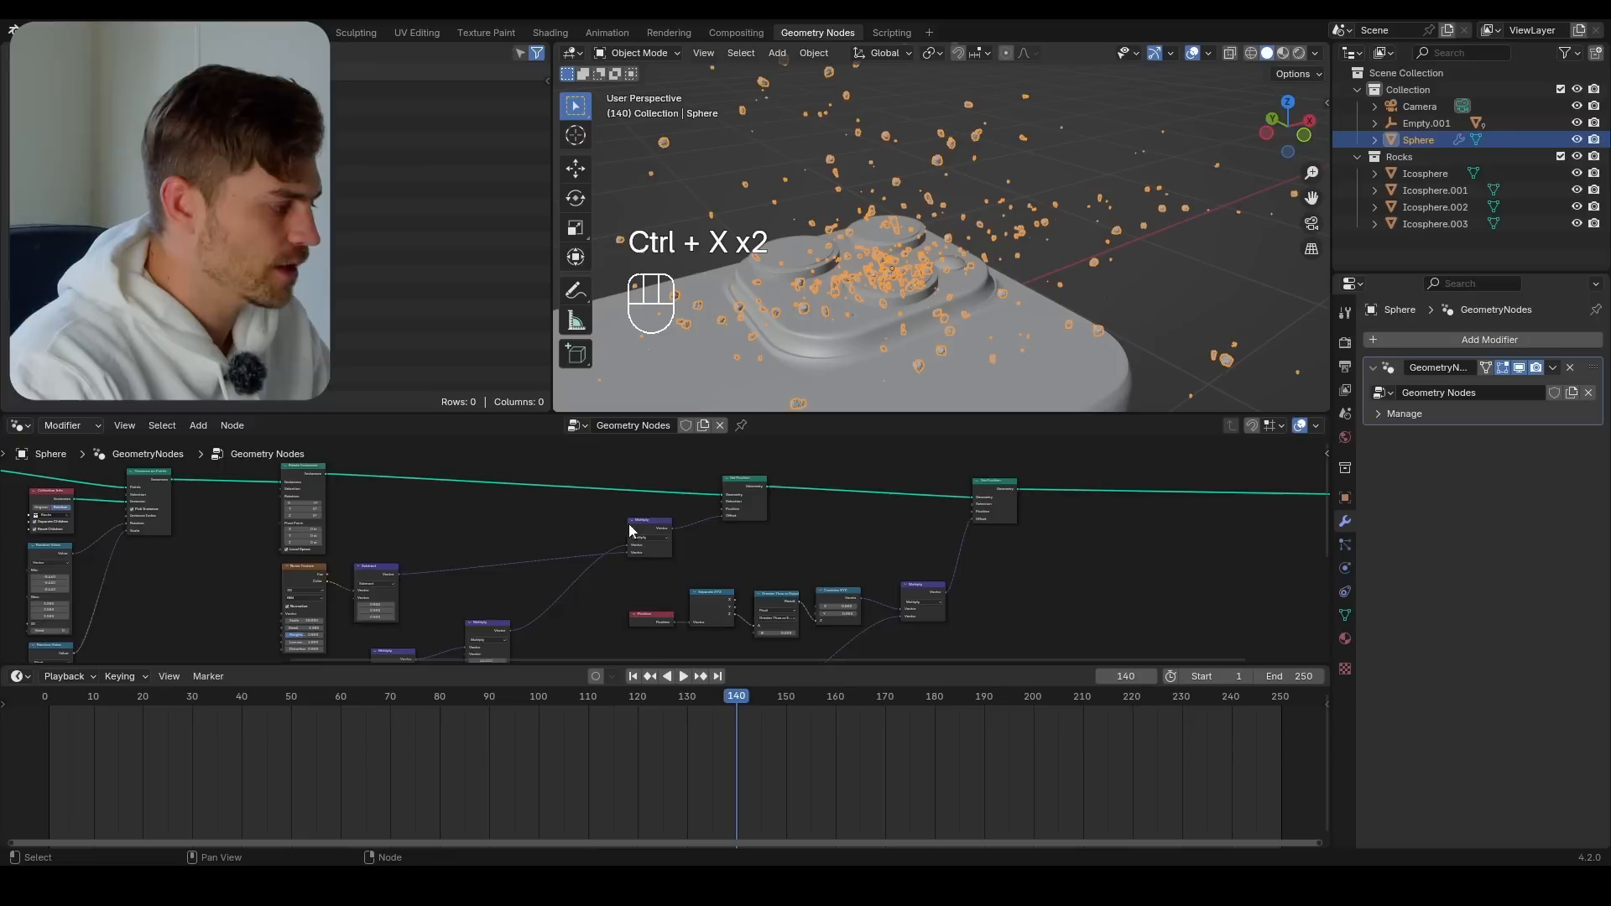
# Reposition the Rotate Instances node closer to Set Position, keeping it on the Instance on Points link, and save the file
pyautogui.scroll(3, 628, 523)
pyautogui.scroll(1, 674, 552)
pyautogui.moveTo(772, 516); pyautogui.dragTo(500, 520, button='middle')
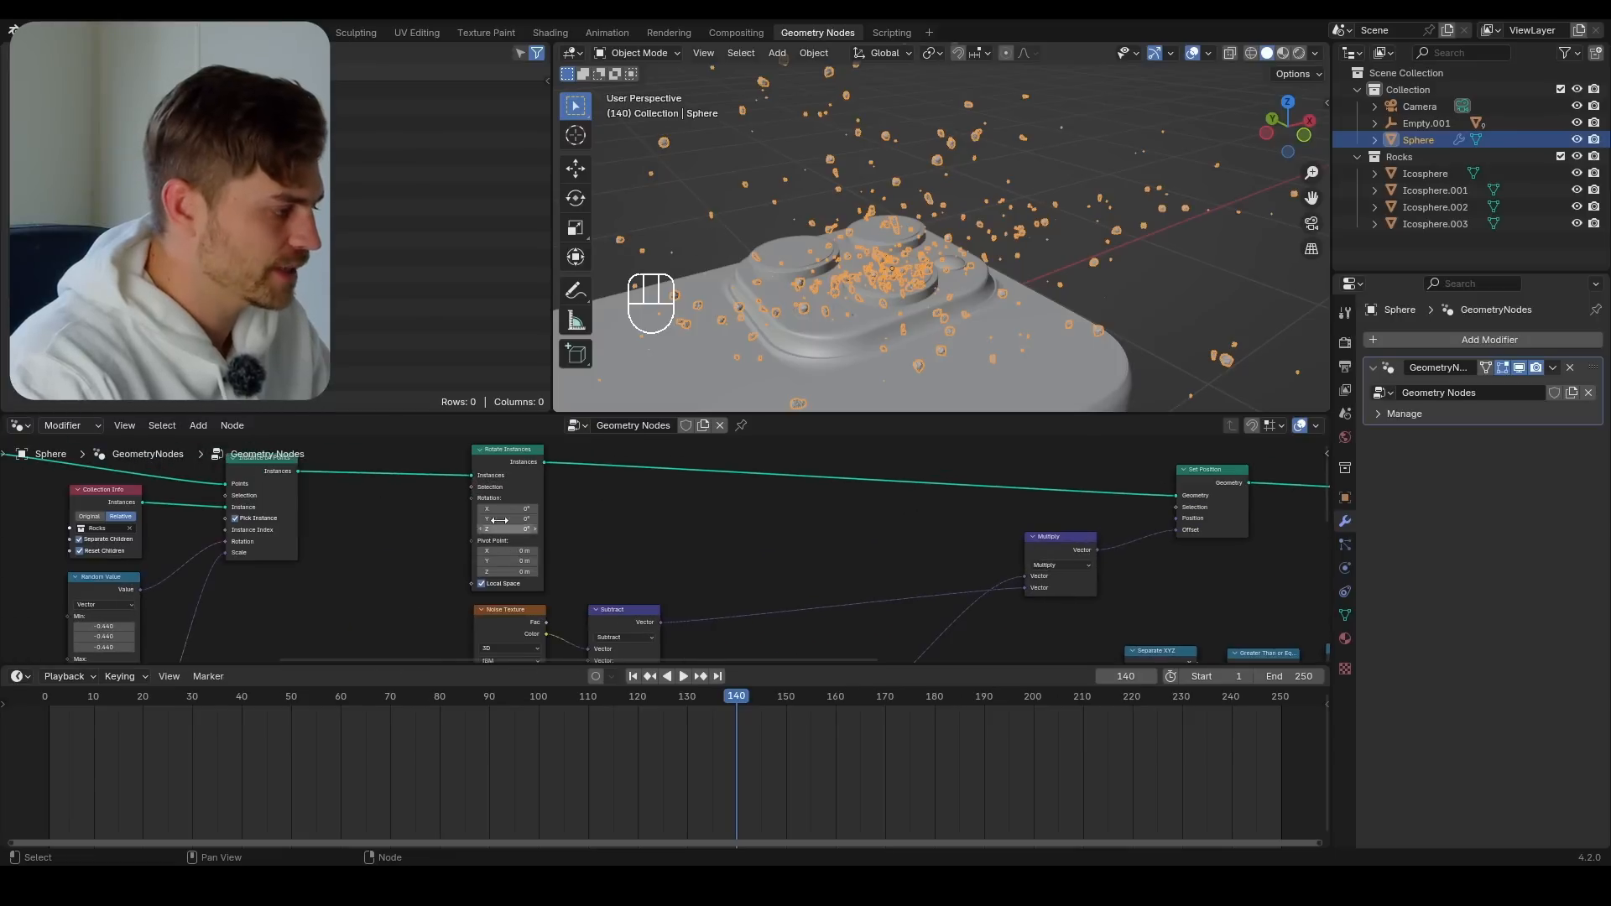
pyautogui.press('g')
pyautogui.click(846, 456)
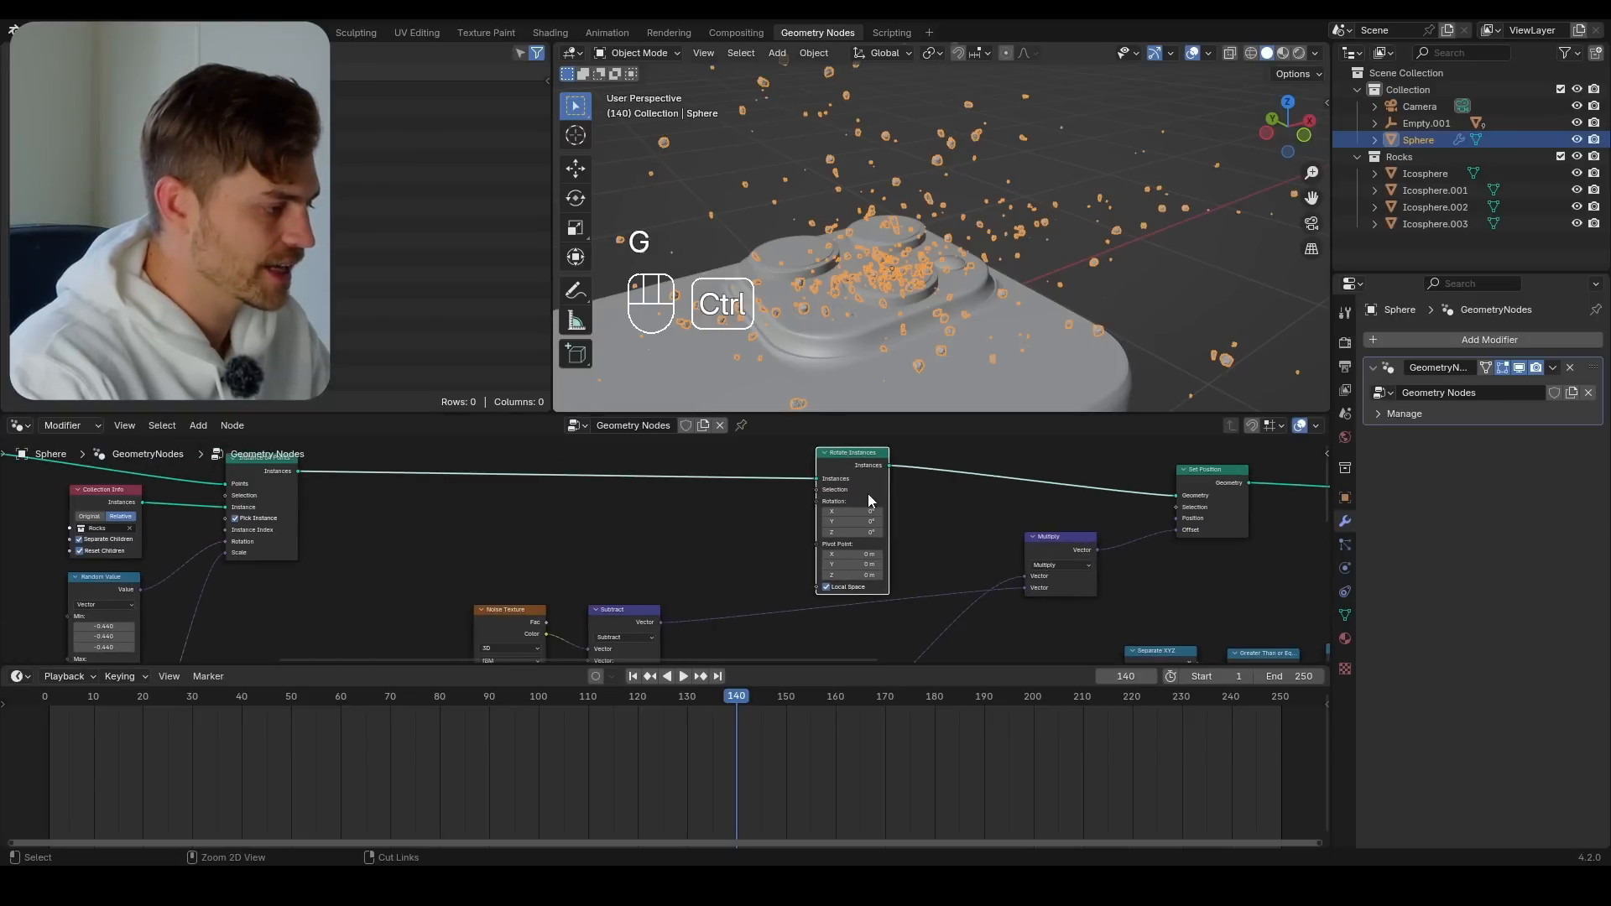
pyautogui.hotkey('ctrl', 's')
# Connect the vector Multiply node holding the 40, 40, 0 factors to the Rotation input of Rotate Instances, and inspect the rocks up close
pyautogui.moveTo(918, 514); pyautogui.dragTo(833, 418, button='middle')
pyautogui.scroll(-6, 640, 597)
pyautogui.moveTo(639, 598)
pyautogui.mouseDown(button='middle')
pyautogui.moveTo(662, 532)
pyautogui.moveTo(658, 621)
pyautogui.mouseUp(button='middle')
pyautogui.scroll(5, 665, 560)
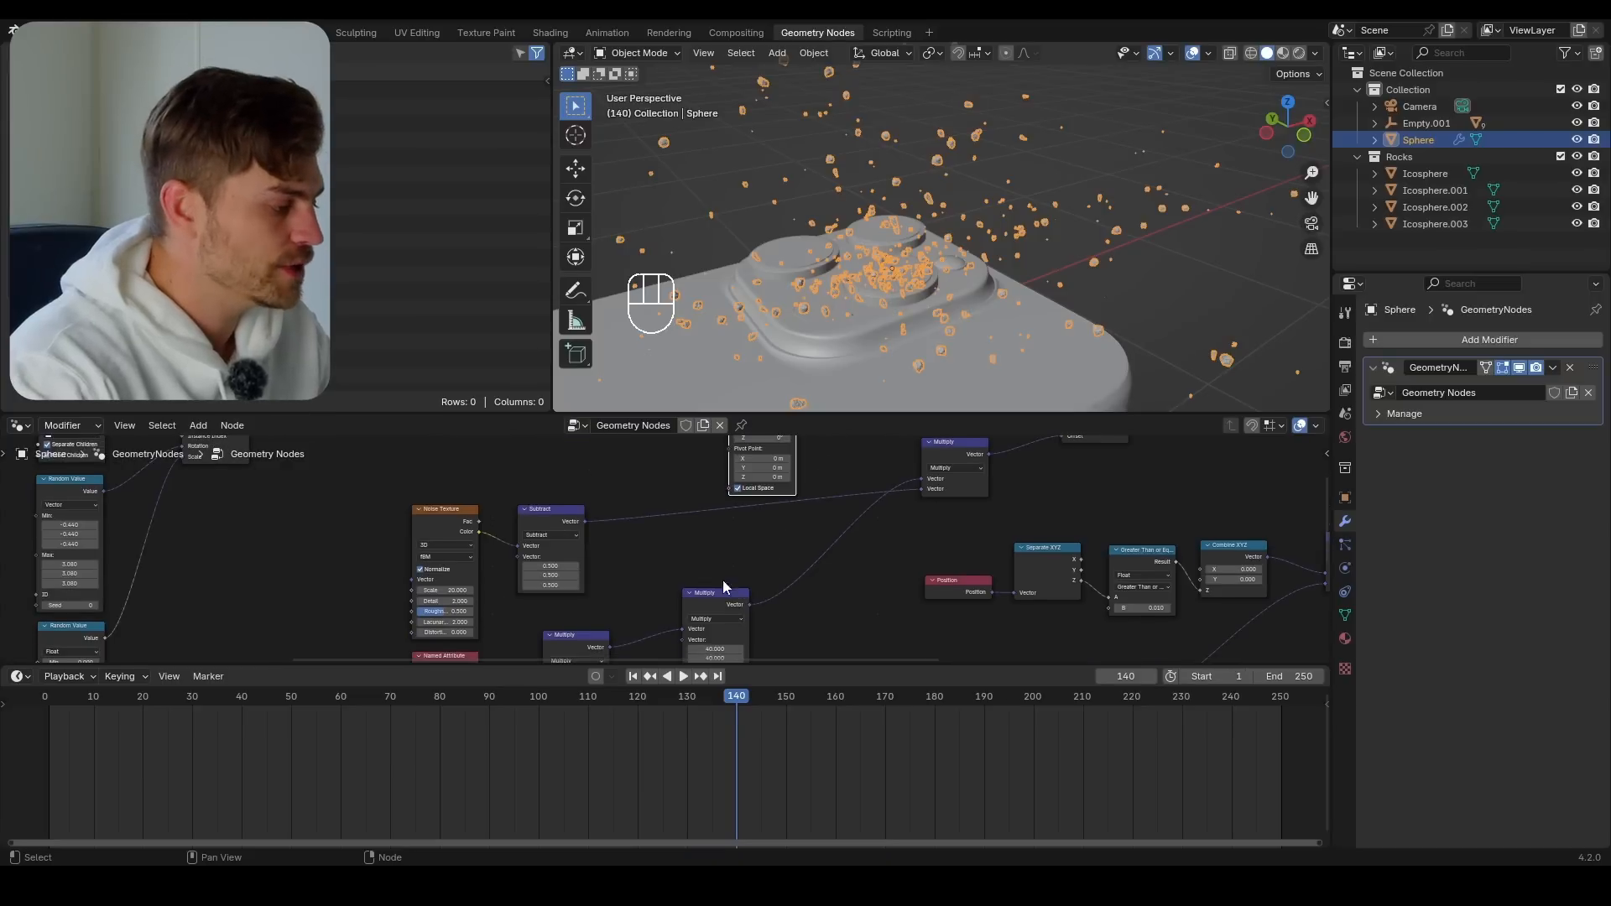
pyautogui.scroll(-3, 754, 602)
pyautogui.moveTo(767, 602)
pyautogui.mouseDown(button='middle')
pyautogui.moveTo(752, 554)
pyautogui.moveTo(771, 613)
pyautogui.mouseUp(button='middle')
pyautogui.scroll(5, 689, 592)
pyautogui.scroll(1, 770, 613)
pyautogui.moveTo(773, 487)
pyautogui.mouseDown()
pyautogui.moveTo(729, 415)
pyautogui.moveTo(751, 500)
pyautogui.mouseUp()
pyautogui.moveTo(888, 294); pyautogui.dragTo(970, 249, button='middle')
pyautogui.scroll(3, 971, 249)
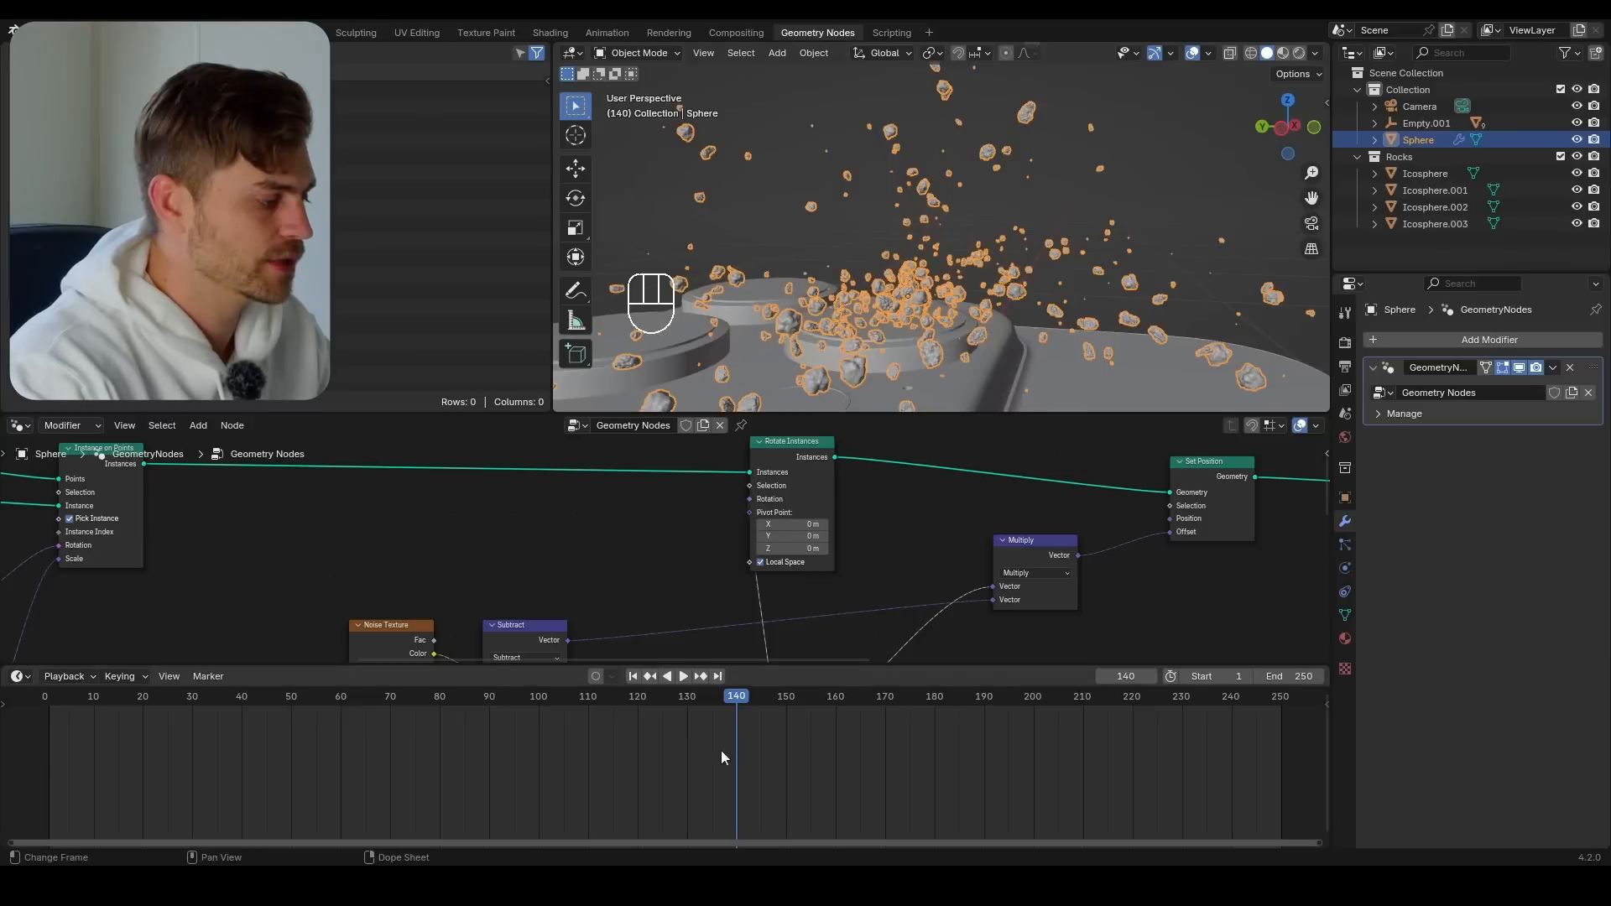
# Vary the original math Multiply's value to preview the rocks rotating as they explode
pyautogui.moveTo(710, 646); pyautogui.dragTo(703, 458, button='middle')
pyautogui.scroll(-1, 701, 461)
pyautogui.scroll(-1, 572, 611)
pyautogui.moveTo(573, 611); pyautogui.dragTo(556, 522, button='middle')
pyautogui.moveTo(472, 659); pyautogui.dragTo(521, 558, button='middle')
pyautogui.scroll(3, 524, 576)
pyautogui.keyDown('shift'); pyautogui.moveTo(481, 599); pyautogui.dragTo(495, 599); pyautogui.keyUp('shift')
# Turn off the viewport overlays and reset the original math Multiply's value to 0 to regroup the rocks
pyautogui.click(1193, 56)
pyautogui.keyDown('shift'); pyautogui.moveTo(1061, 198); pyautogui.dragTo(1077, 166, button='middle'); pyautogui.keyUp('shift')
pyautogui.scroll(4, 1007, 280)
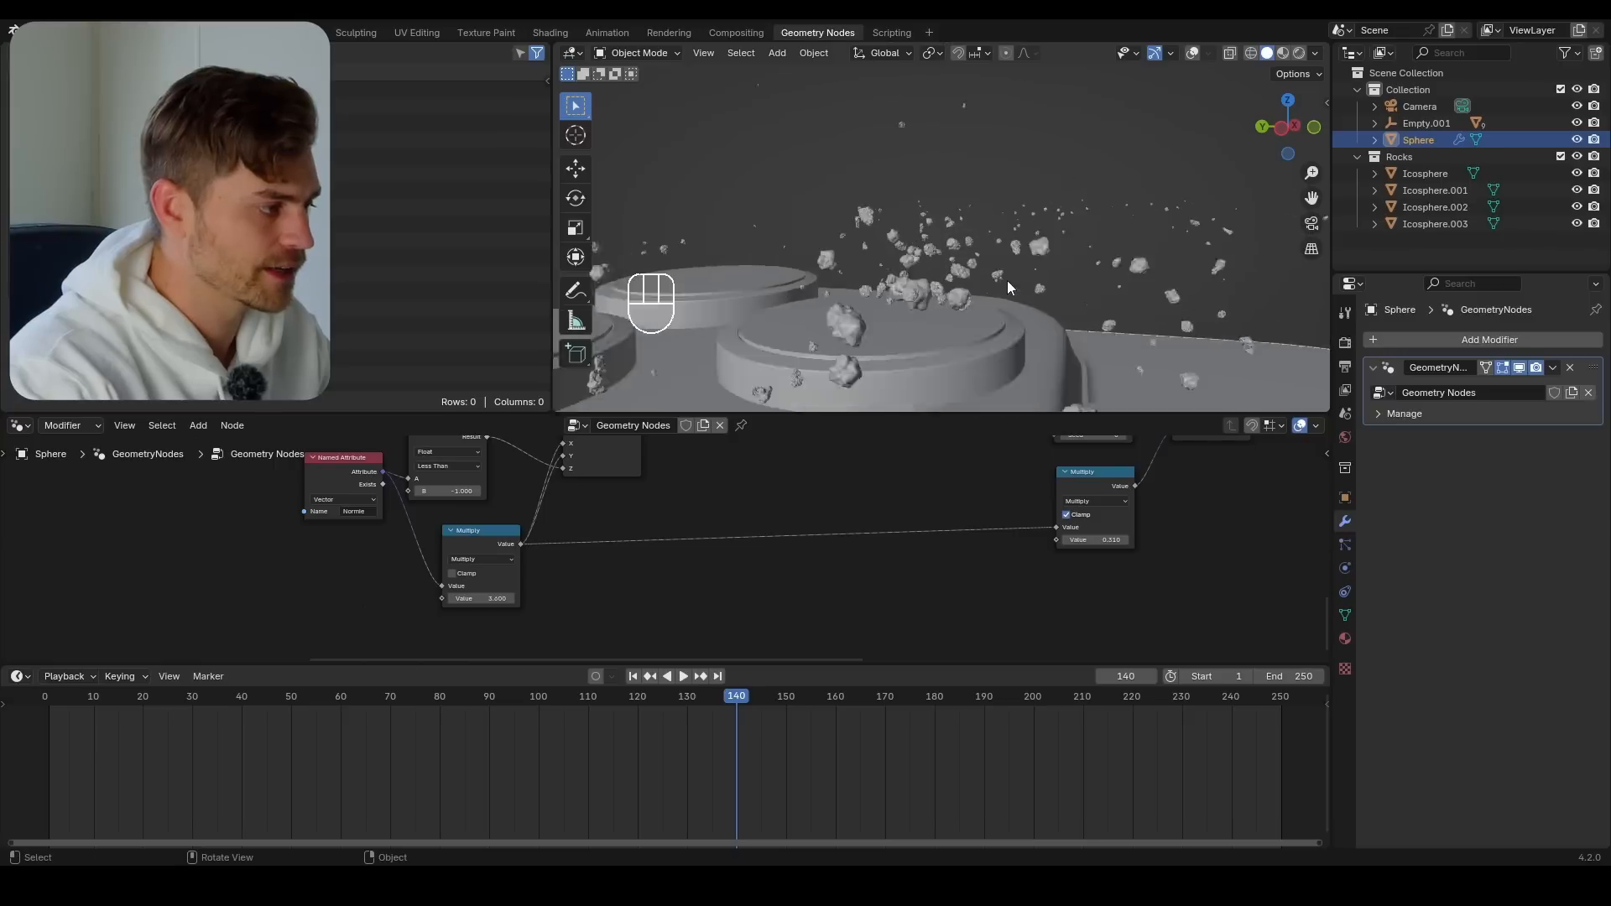
pyautogui.write('0')
pyautogui.press('Return')
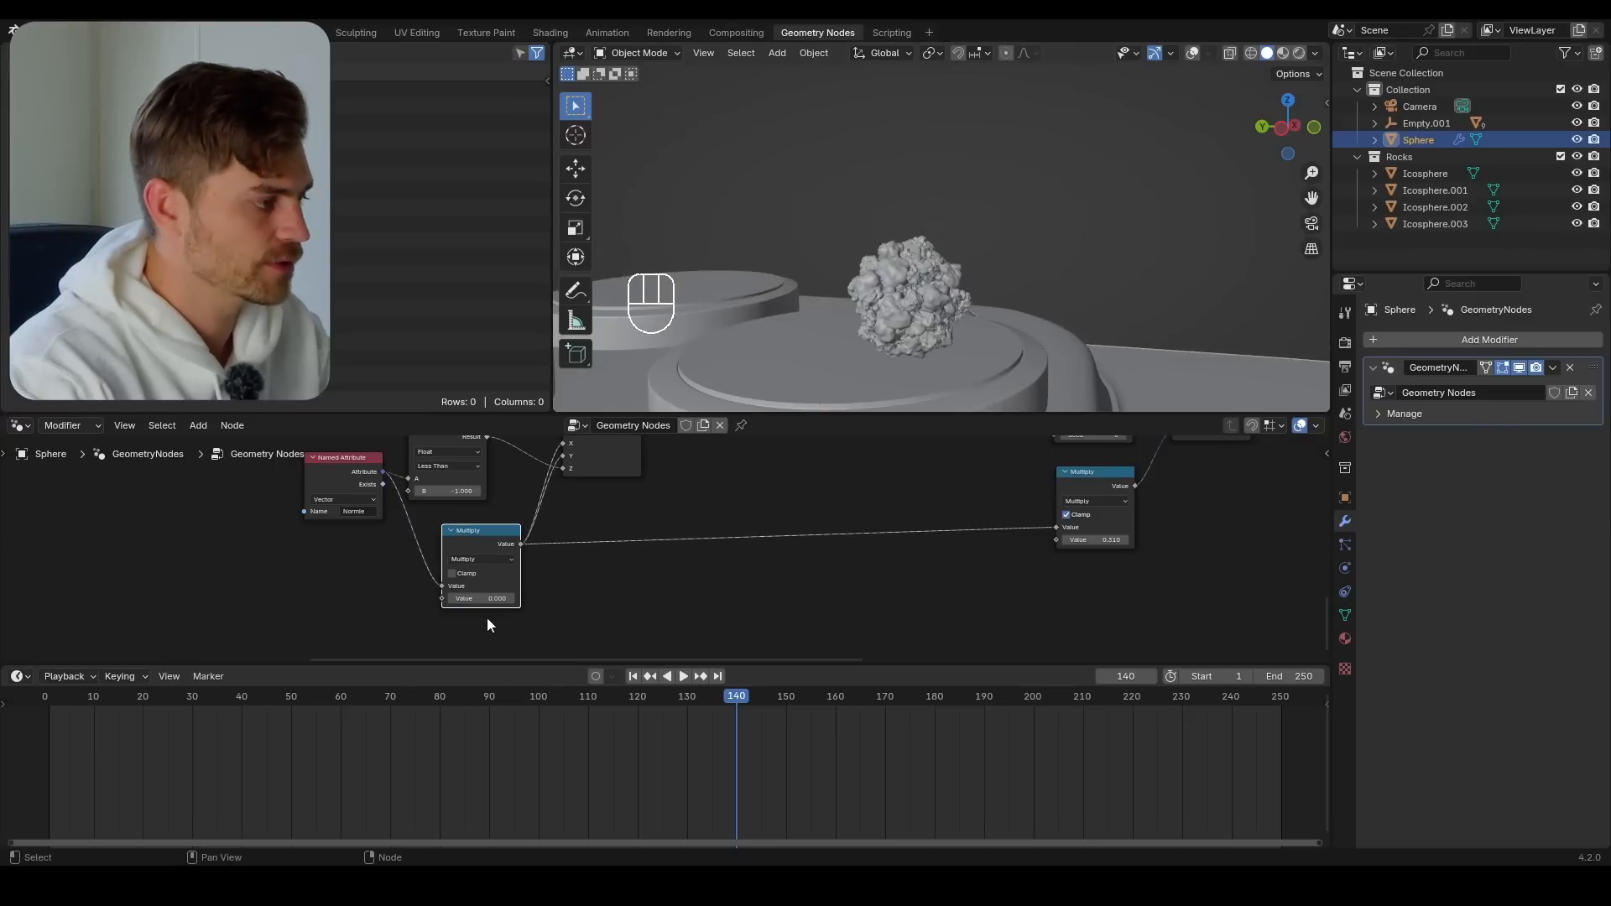
# Vary the original math Multiply's value to preview the explosion over the lens, leave it at 0.18, and save the file
pyautogui.keyDown('shift'); pyautogui.moveTo(495, 598); pyautogui.dragTo(554, 598); pyautogui.keyUp('shift')
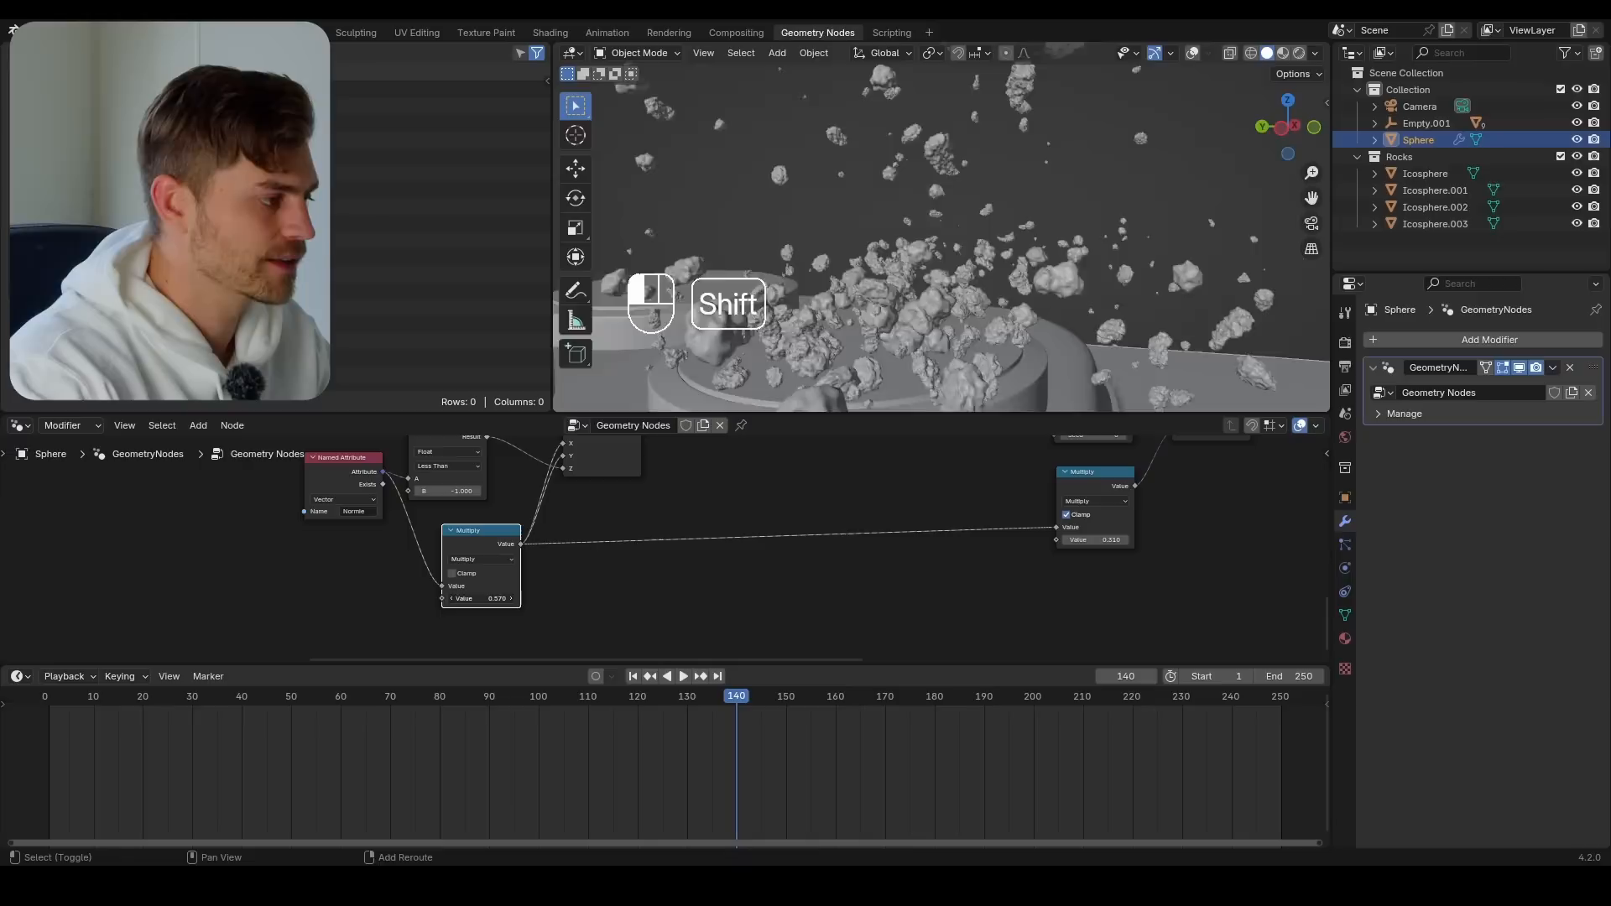
pyautogui.hotkey('ctrl', 's')
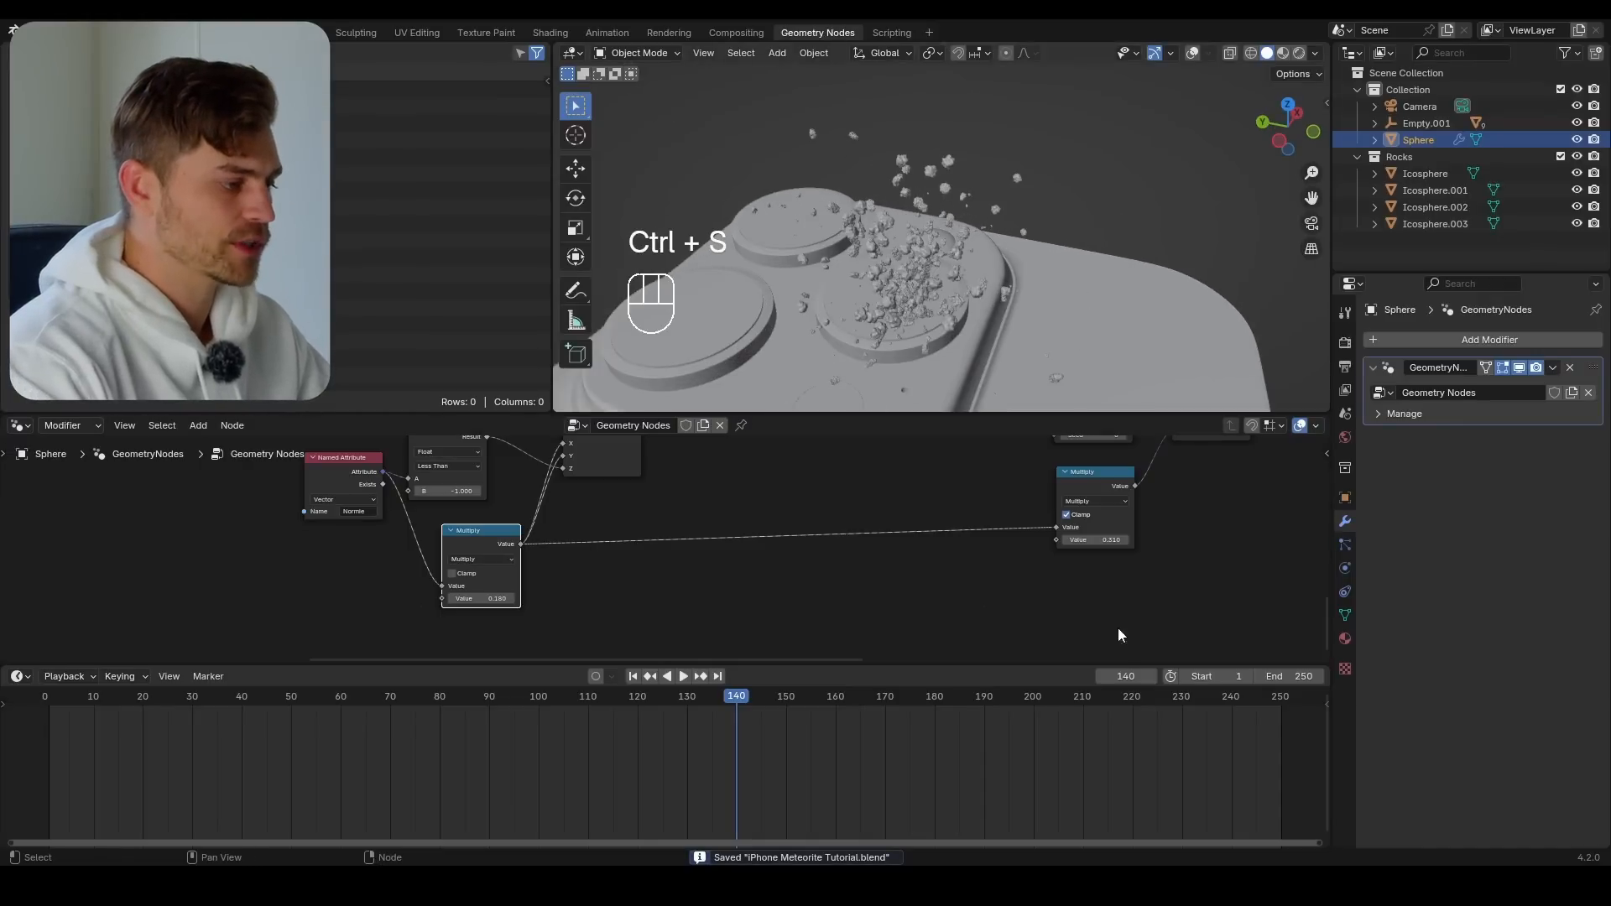
# Try a different value on the clamped Multiply and raise the Random Value's Max to 29.21 to change the rocks' motion
pyautogui.moveTo(1131, 580); pyautogui.dragTo(905, 642, button='middle')
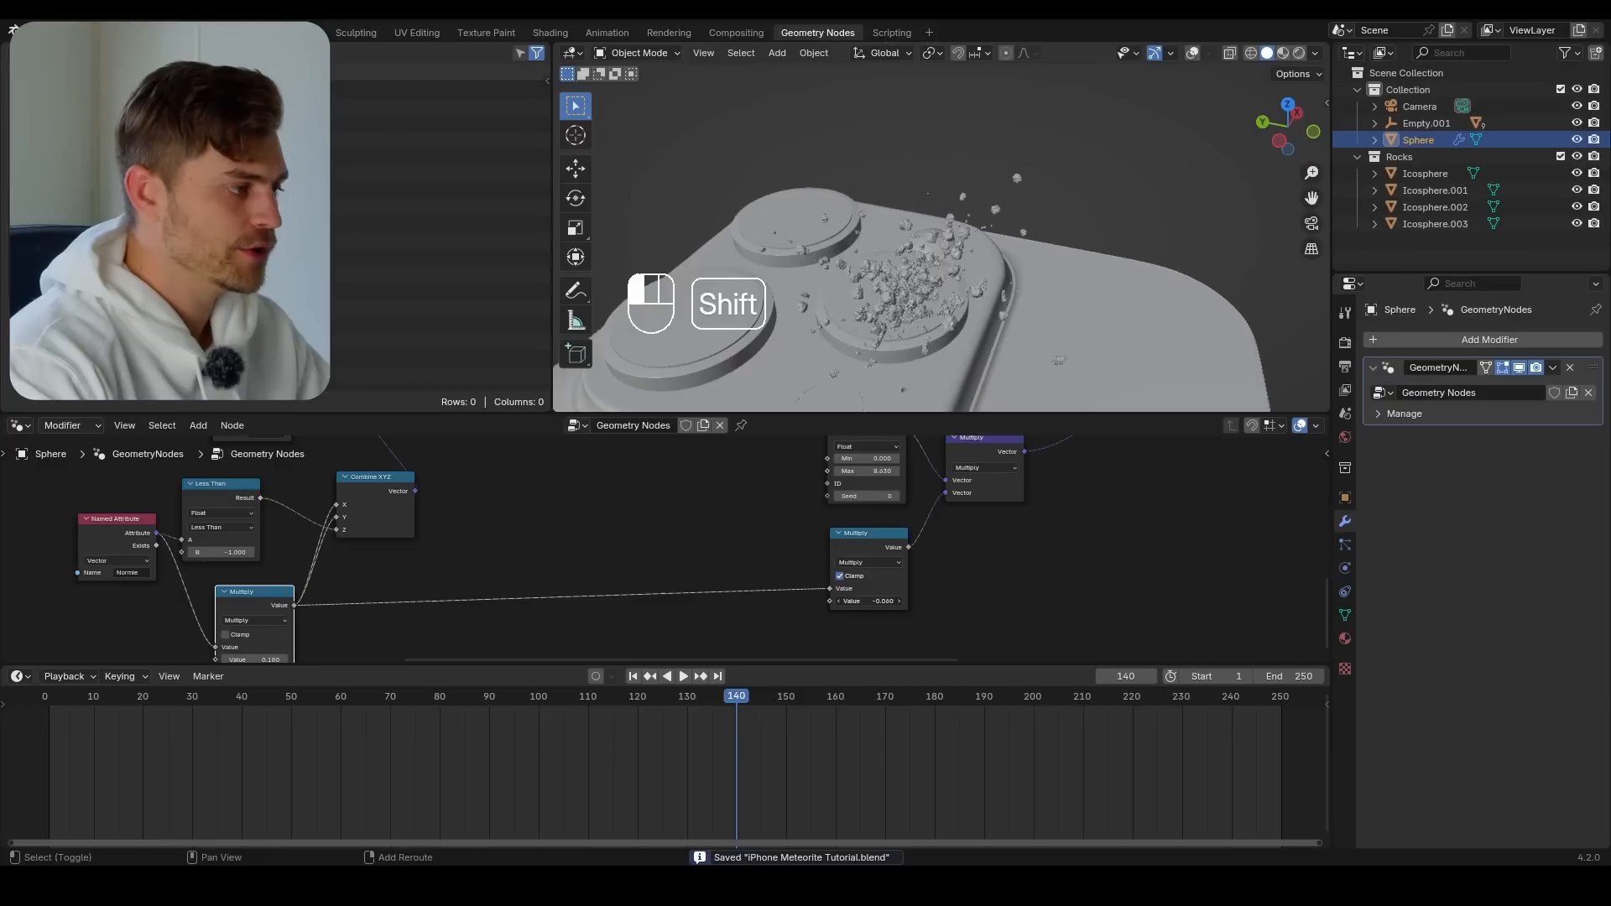
pyautogui.keyDown('shift'); pyautogui.moveTo(869, 601); pyautogui.dragTo(885, 601); pyautogui.keyUp('shift')
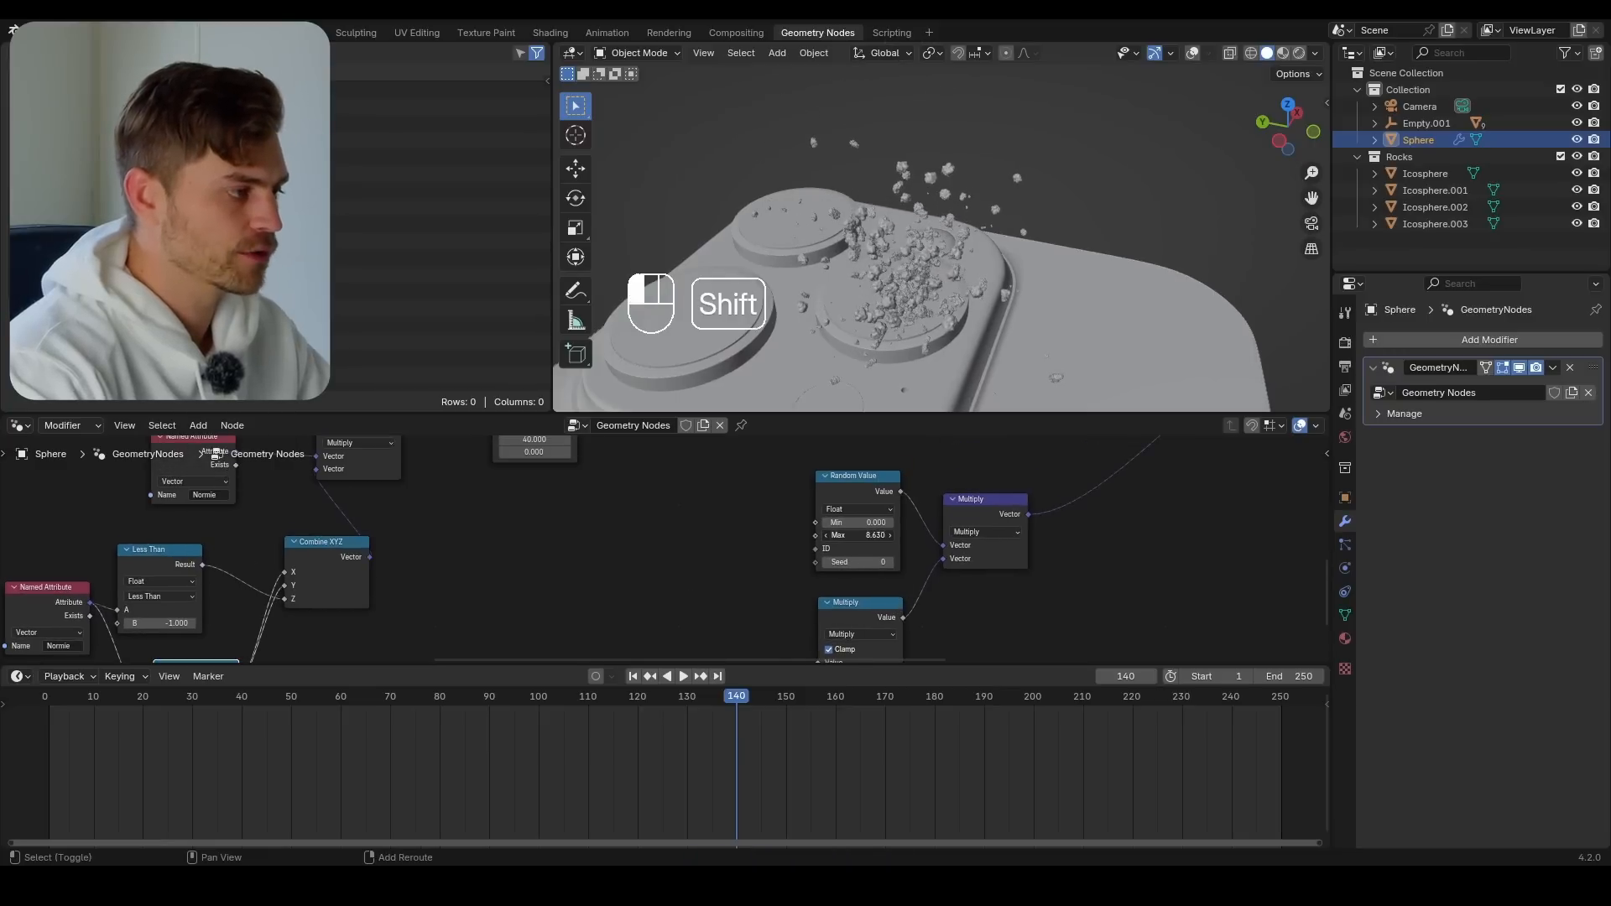
pyautogui.keyDown('shift'); pyautogui.moveTo(858, 536); pyautogui.dragTo(969, 536); pyautogui.keyUp('shift')
pyautogui.scroll(-3, 915, 284)
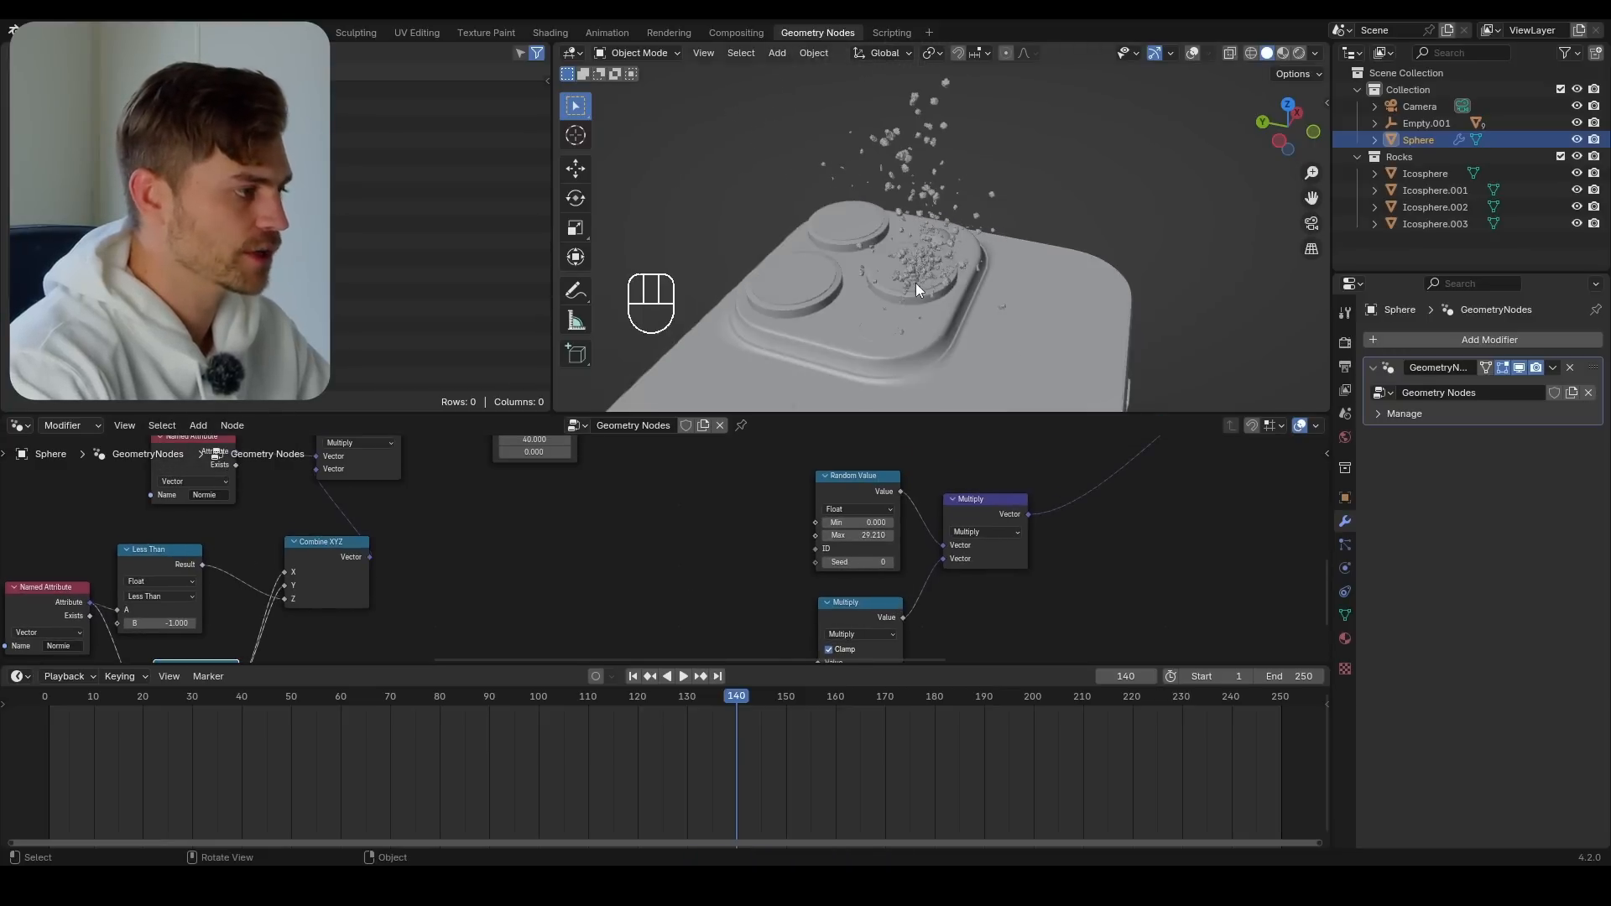
# Test the exaggerated explosion with the original Multiply's value, and undo the trial changes to the Multiply and Random Value nodes
pyautogui.moveTo(916, 284); pyautogui.dragTo(900, 330, button='middle')
pyautogui.moveTo(1209, 552); pyautogui.dragTo(477, 553, button='middle')
pyautogui.scroll(-4, 477, 553)
pyautogui.moveTo(656, 654); pyautogui.dragTo(698, 534, button='middle')
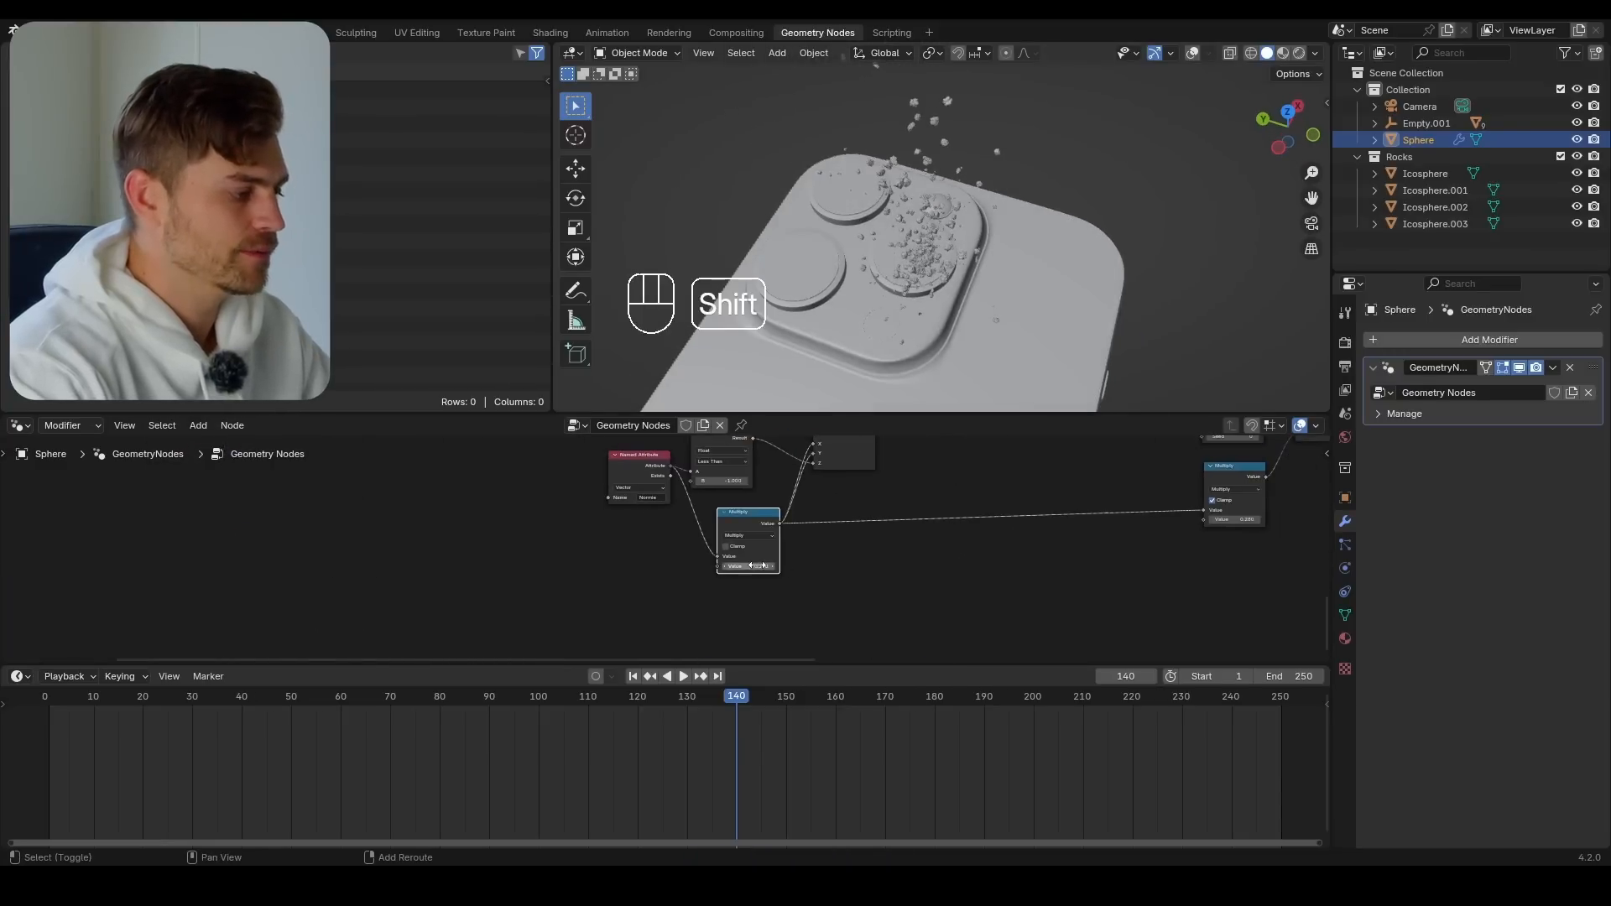
pyautogui.moveTo(758, 566)
pyautogui.keyDown('shift'); pyautogui.mouseDown()
pyautogui.moveTo(801, 566)
pyautogui.moveTo(781, 565)
pyautogui.mouseUp(); pyautogui.keyUp('shift')
pyautogui.moveTo(953, 224); pyautogui.dragTo(885, 273, button='middle')
pyautogui.moveTo(1175, 504); pyautogui.dragTo(807, 517, button='middle')
pyautogui.hotkey('ctrl', 'z')
# Vary the original math Multiply's value again to preview the restored explosion and regrouping of the rocks
pyautogui.scroll(2, 918, 568)
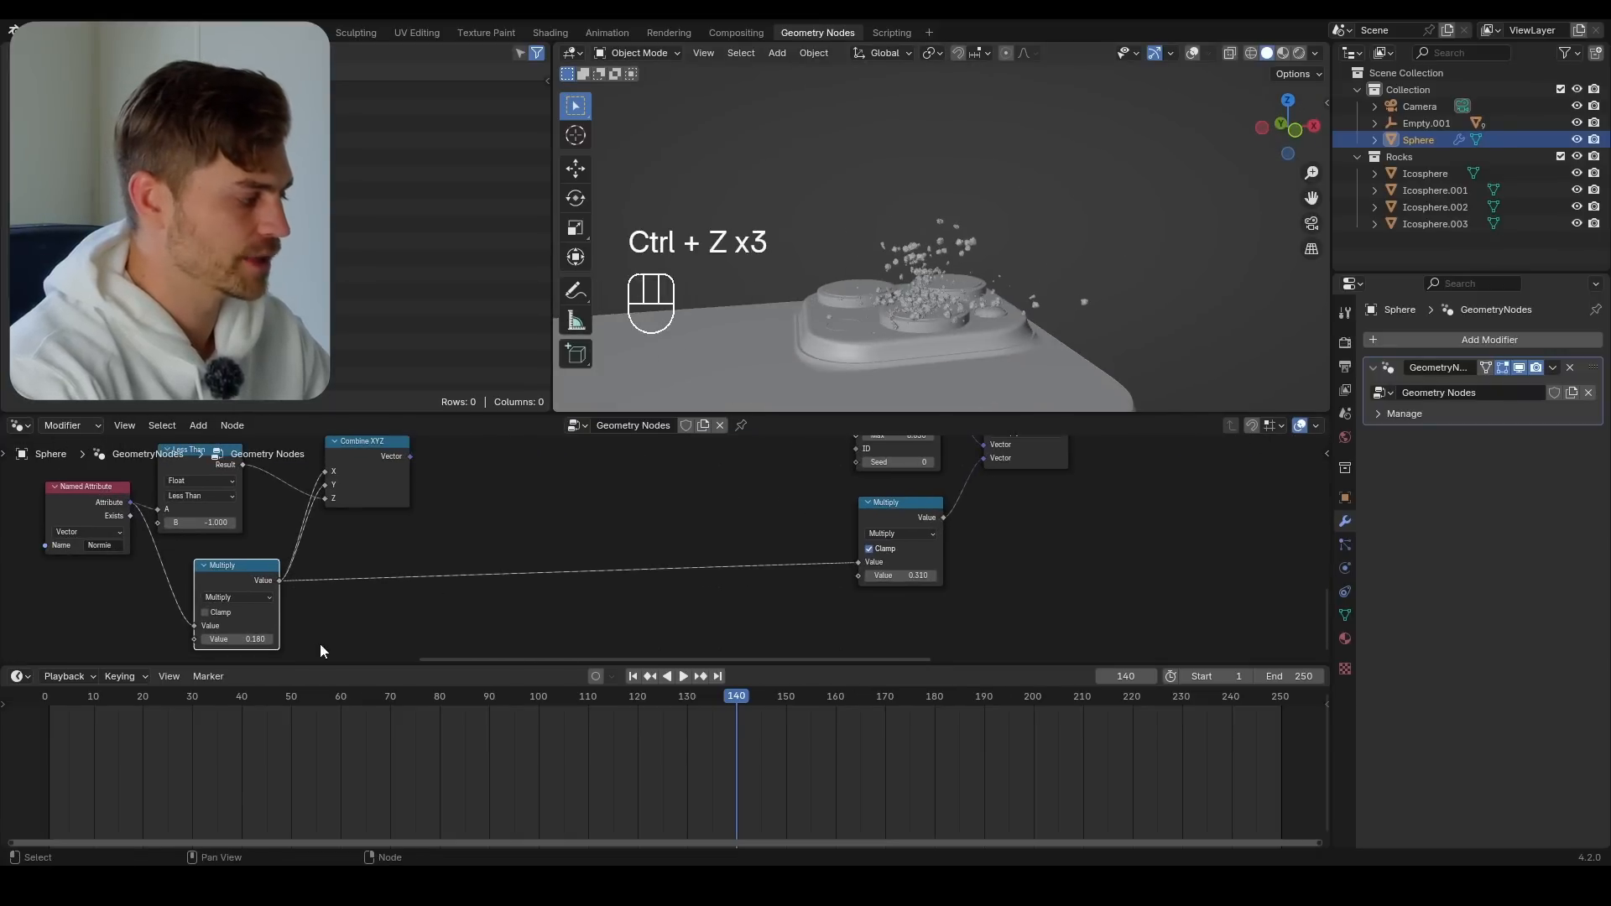
pyautogui.keyDown('shift'); pyautogui.moveTo(239, 639); pyautogui.dragTo(262, 639); pyautogui.keyUp('shift')
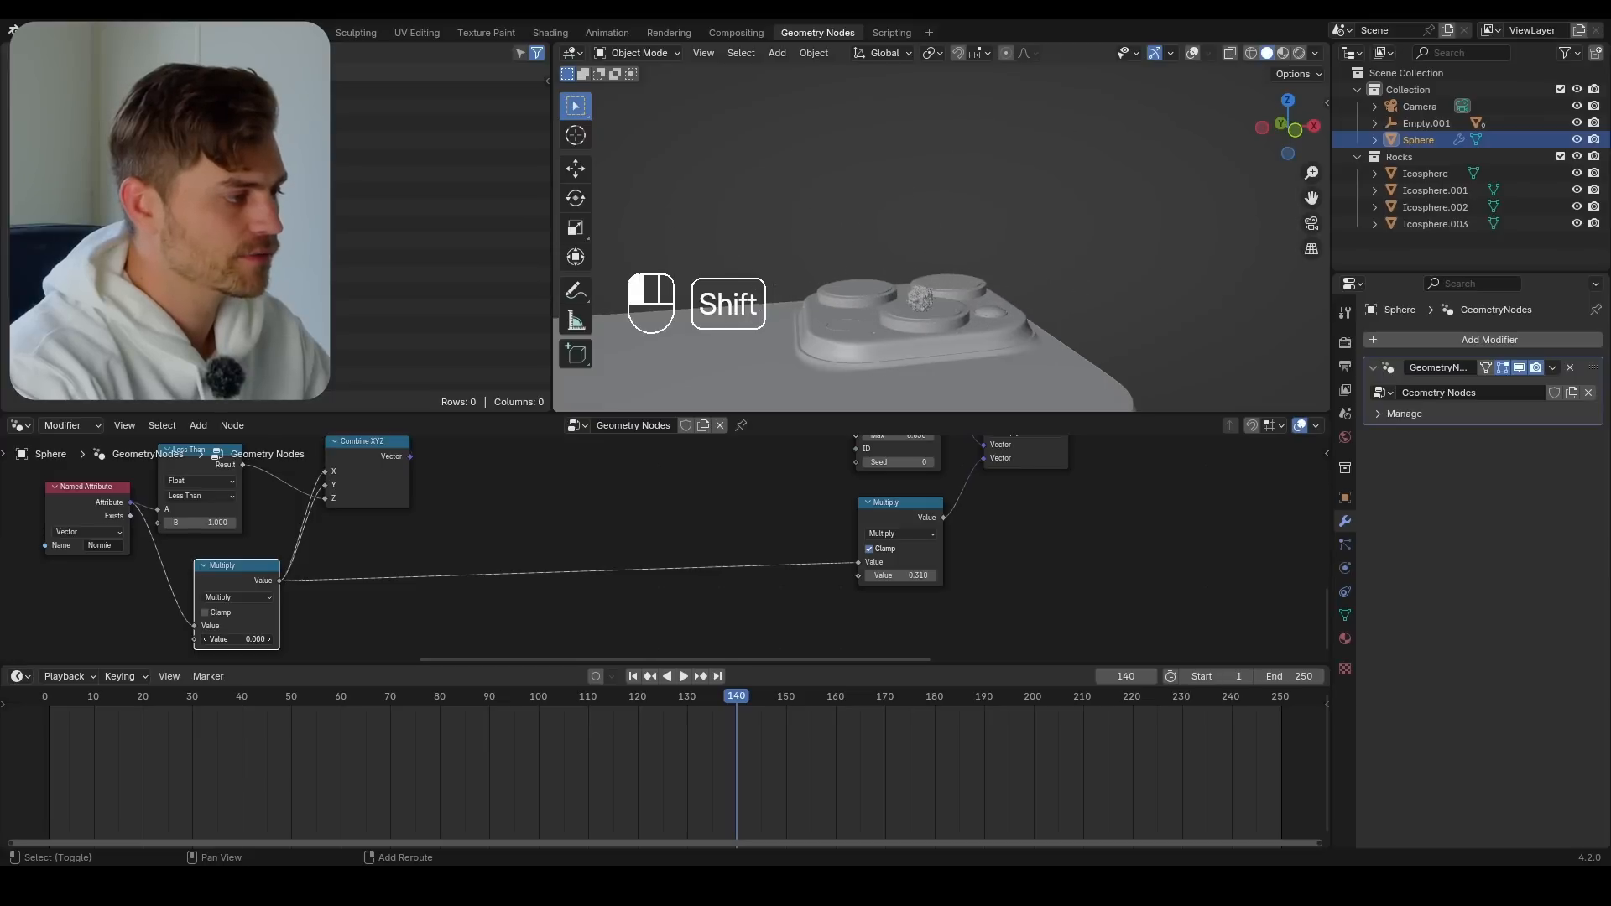
pyautogui.keyDown('shift'); pyautogui.moveTo(281, 639); pyautogui.dragTo(245, 638); pyautogui.keyUp('shift')
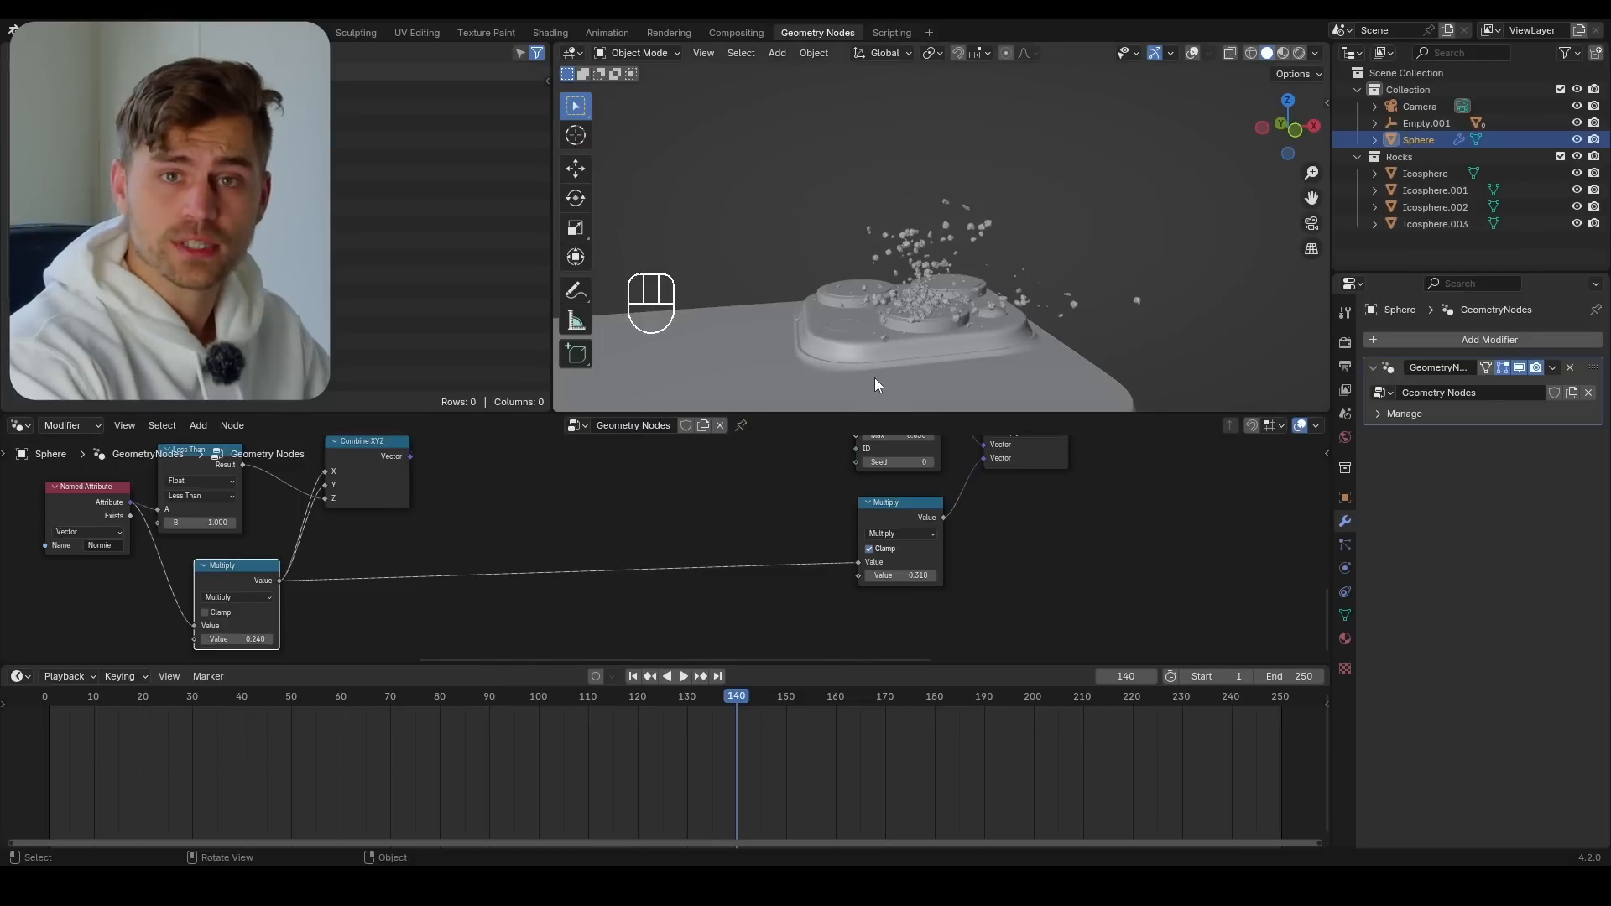
# Go to frame 10 and set the original math Multiply's value to 0 so the rocks form one cluster
pyautogui.scroll(3, 946, 300)
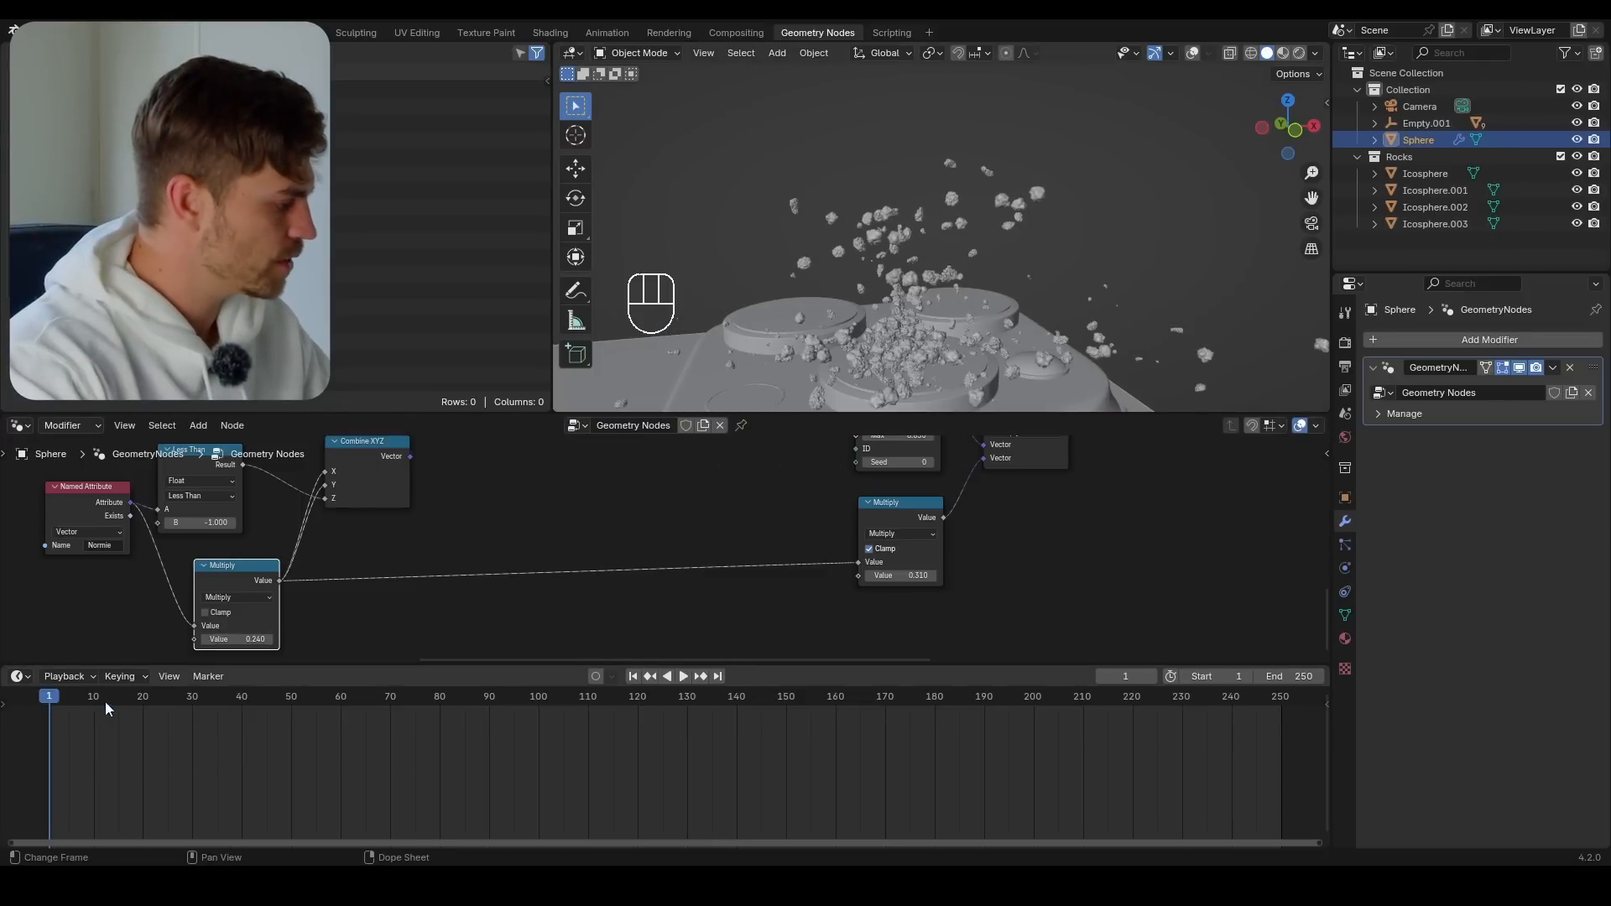
pyautogui.press('space')
pyautogui.moveTo(253, 638); pyautogui.dragTo(291, 601, button='middle')
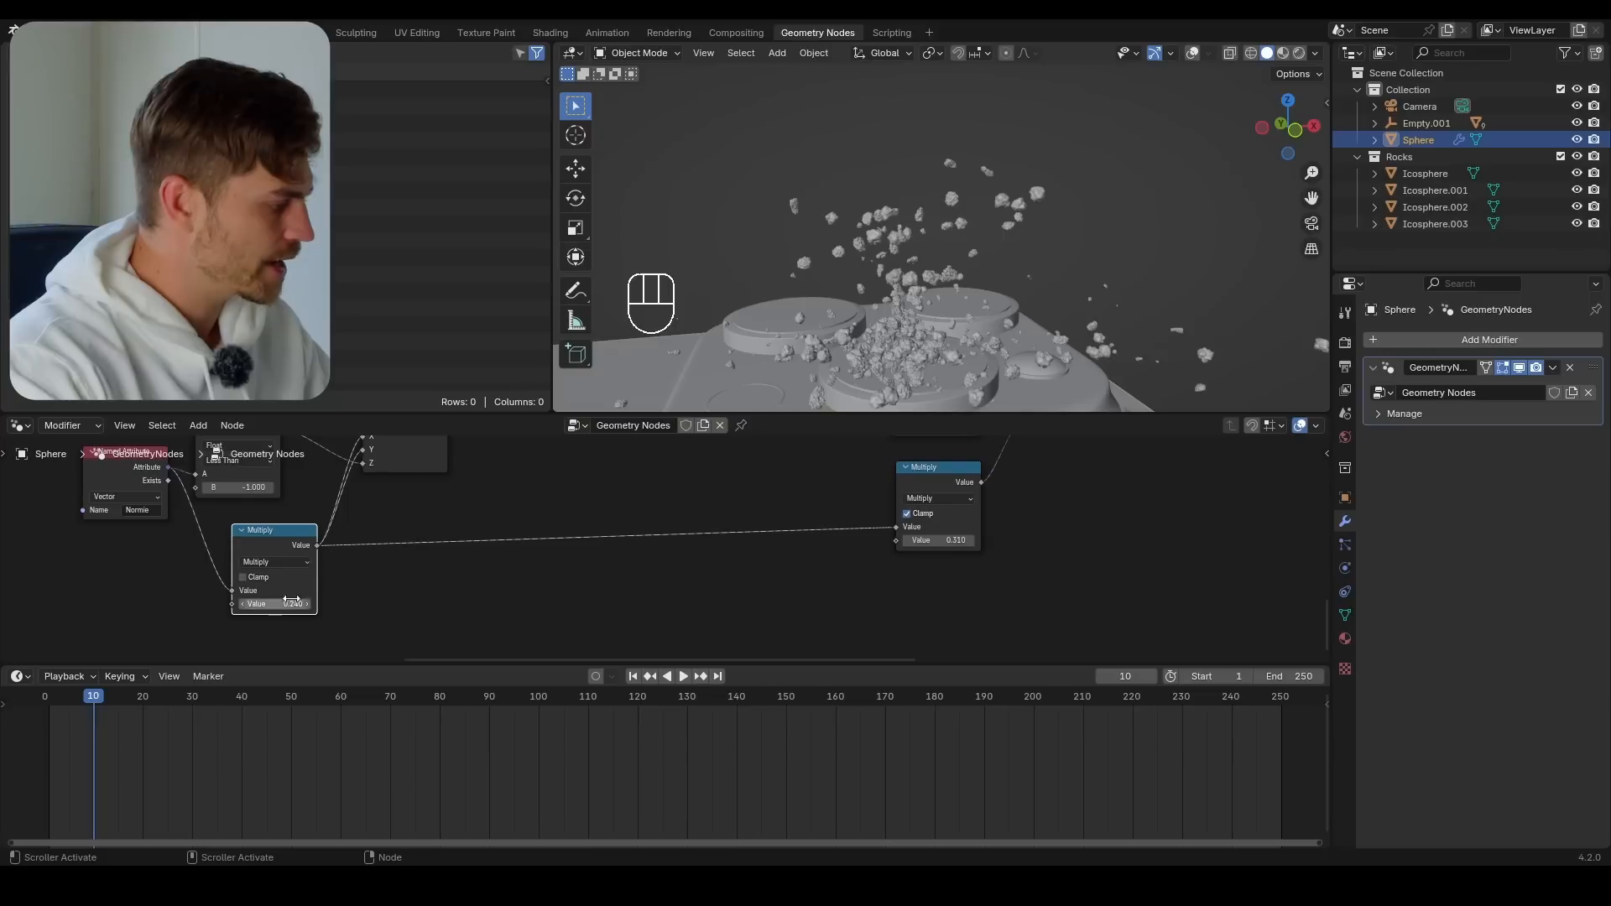
pyautogui.write('0')
pyautogui.press('Return')
# In front view, rotate and move the rock cluster so it sits on the camera lens, and keyframe it at frame 10
pyautogui.scroll(6, 896, 270)
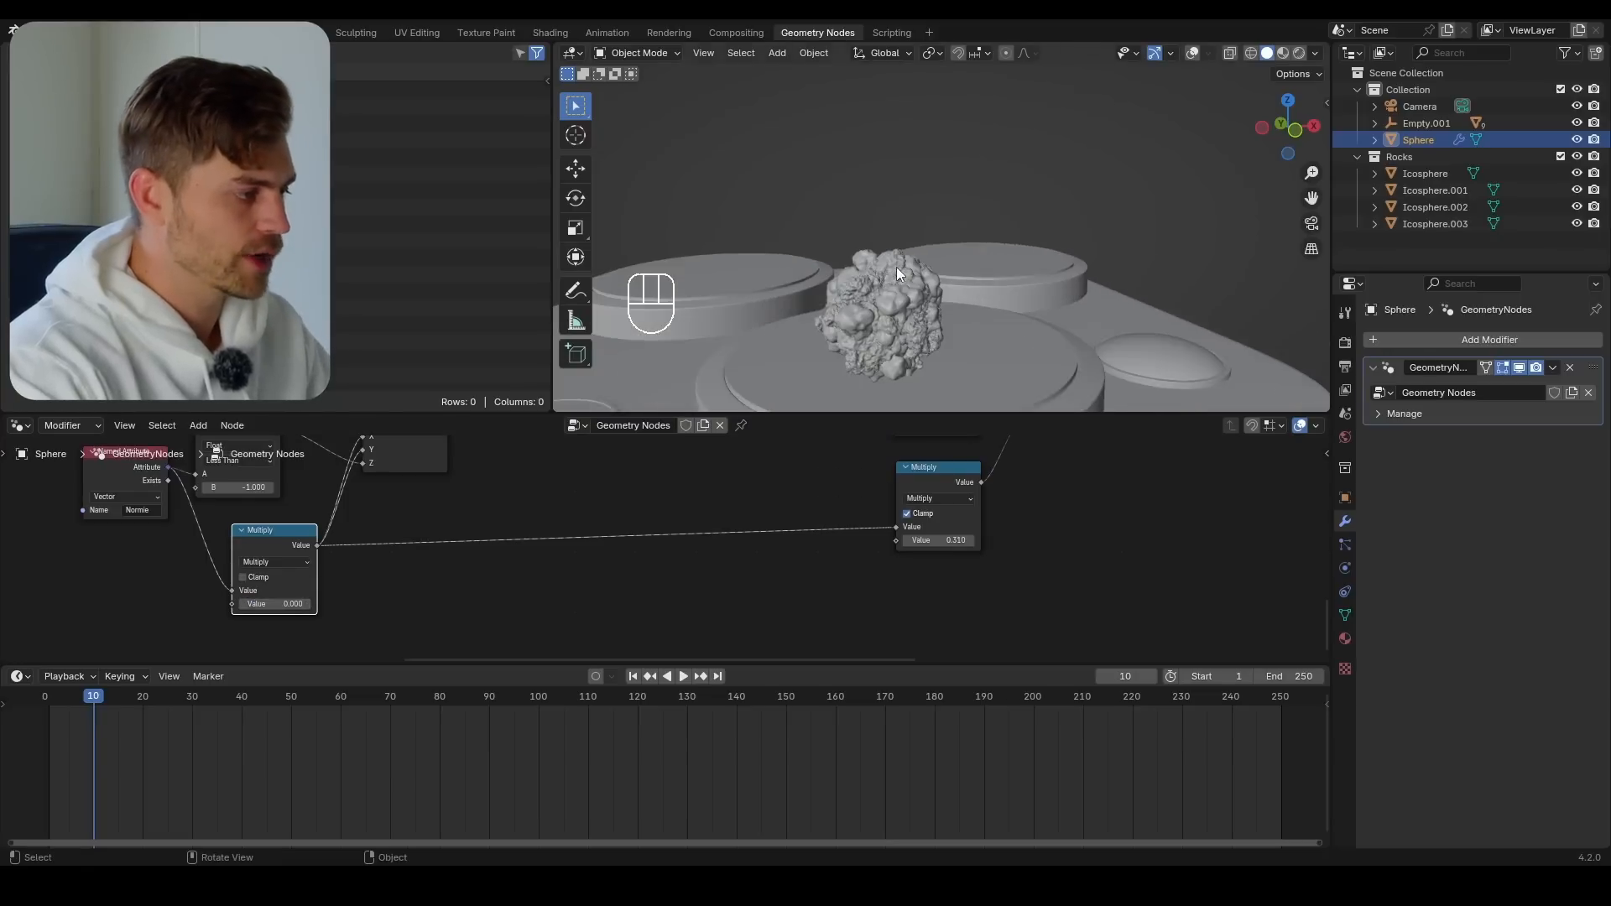
pyautogui.moveTo(892, 327); pyautogui.dragTo(904, 287, button='middle')
pyautogui.keyDown('shift'); pyautogui.moveTo(885, 365); pyautogui.dragTo(903, 309, button='middle'); pyautogui.keyUp('shift')
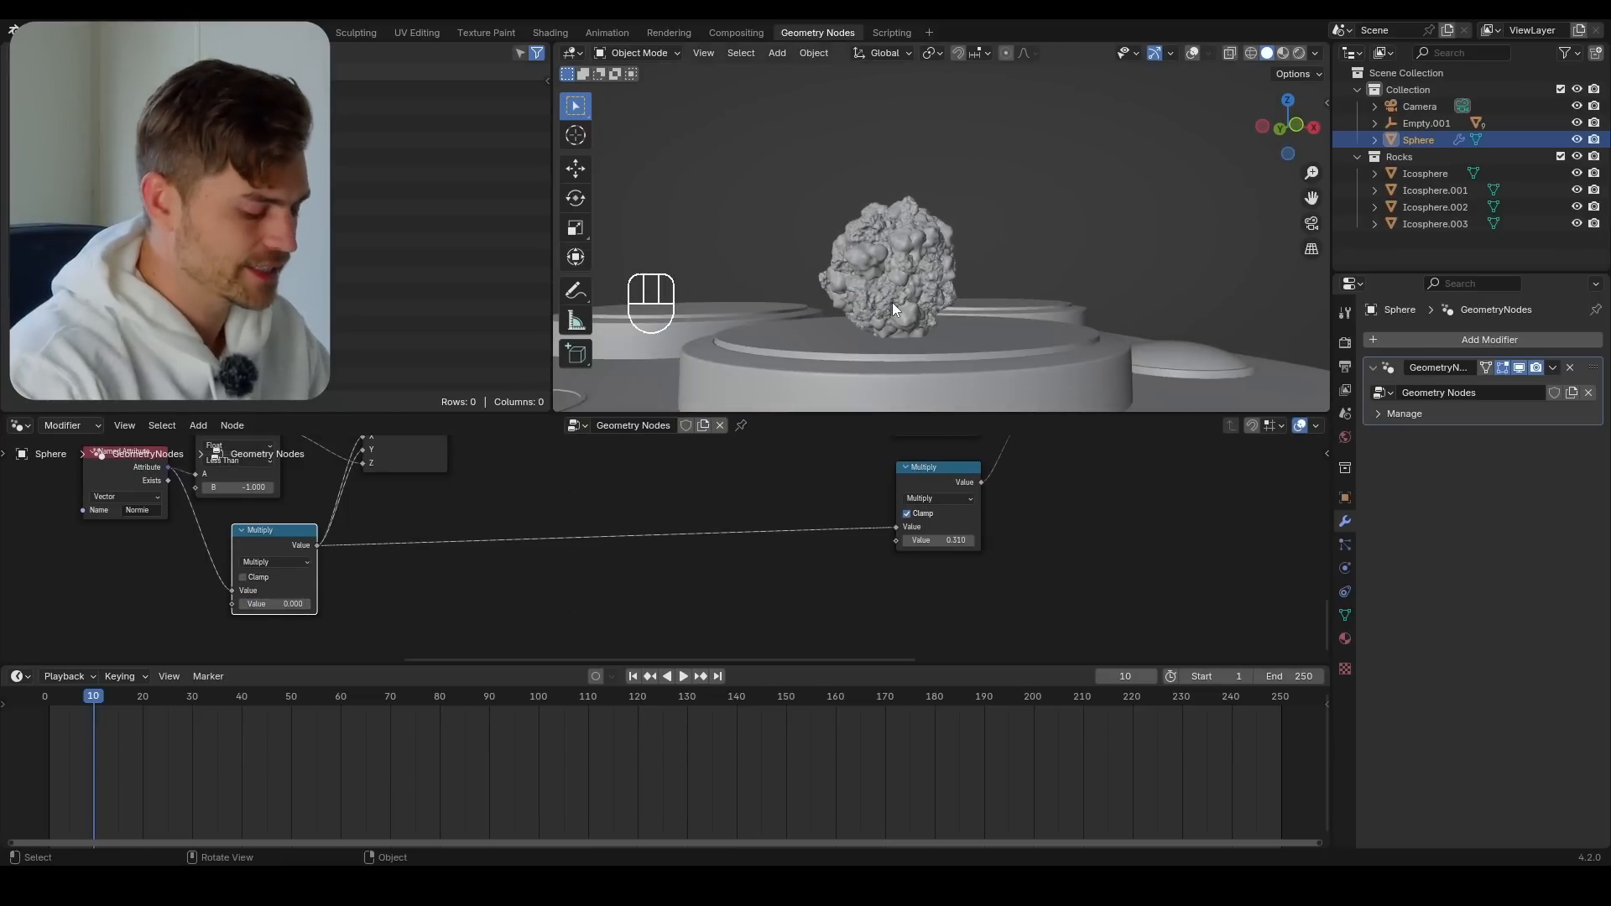
pyautogui.press('KP_1')
pyautogui.press('r')
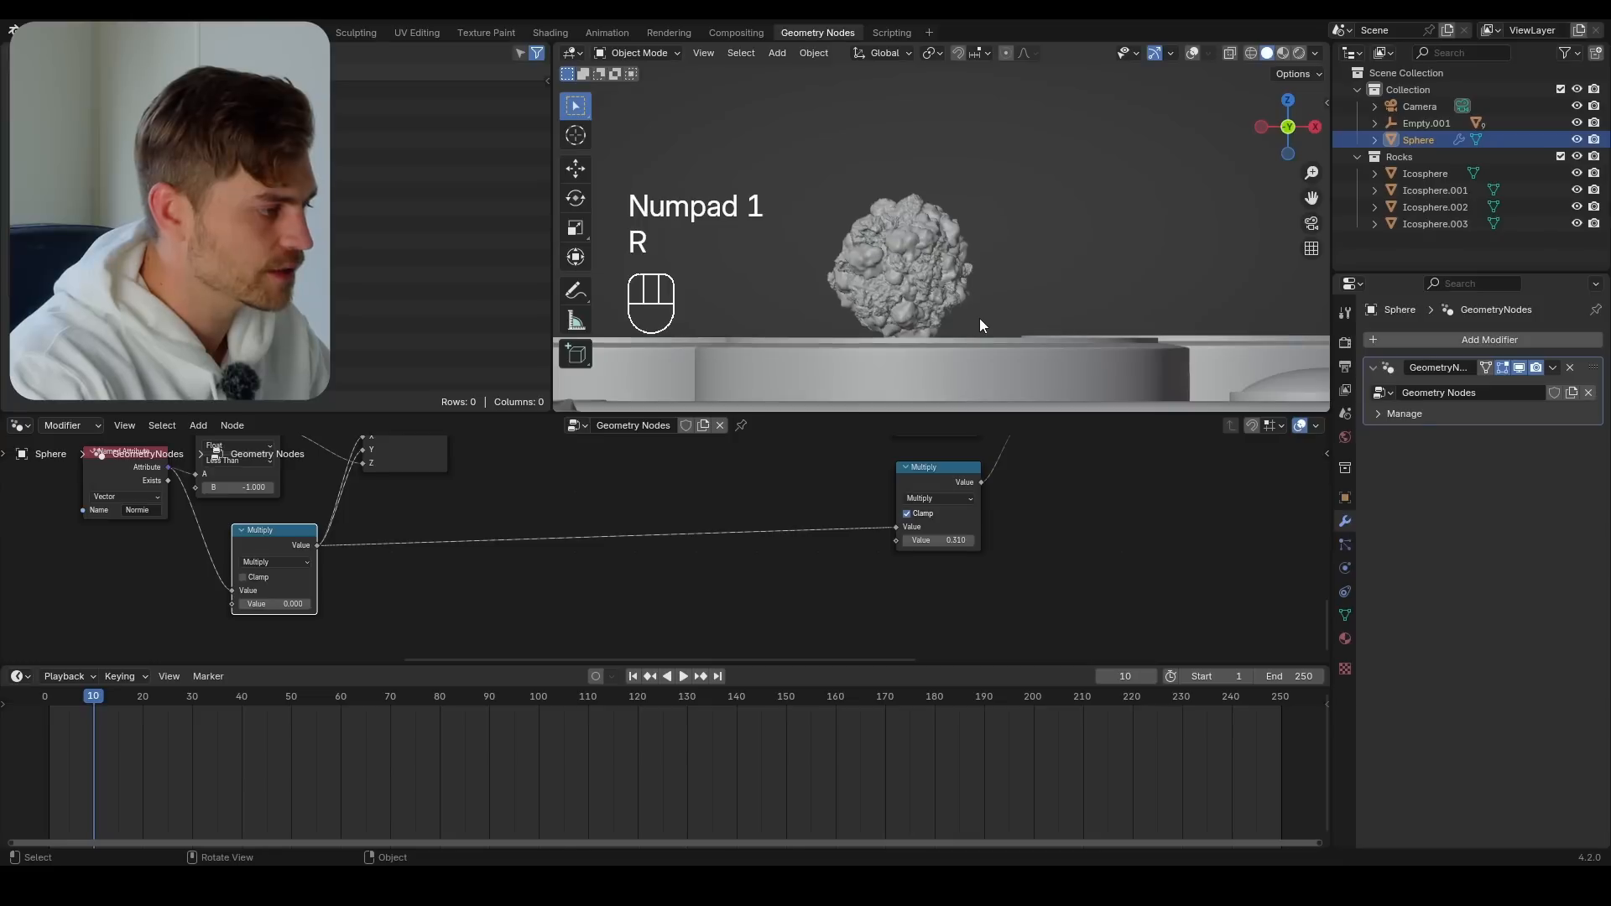
pyautogui.press('g')
pyautogui.click(978, 311)
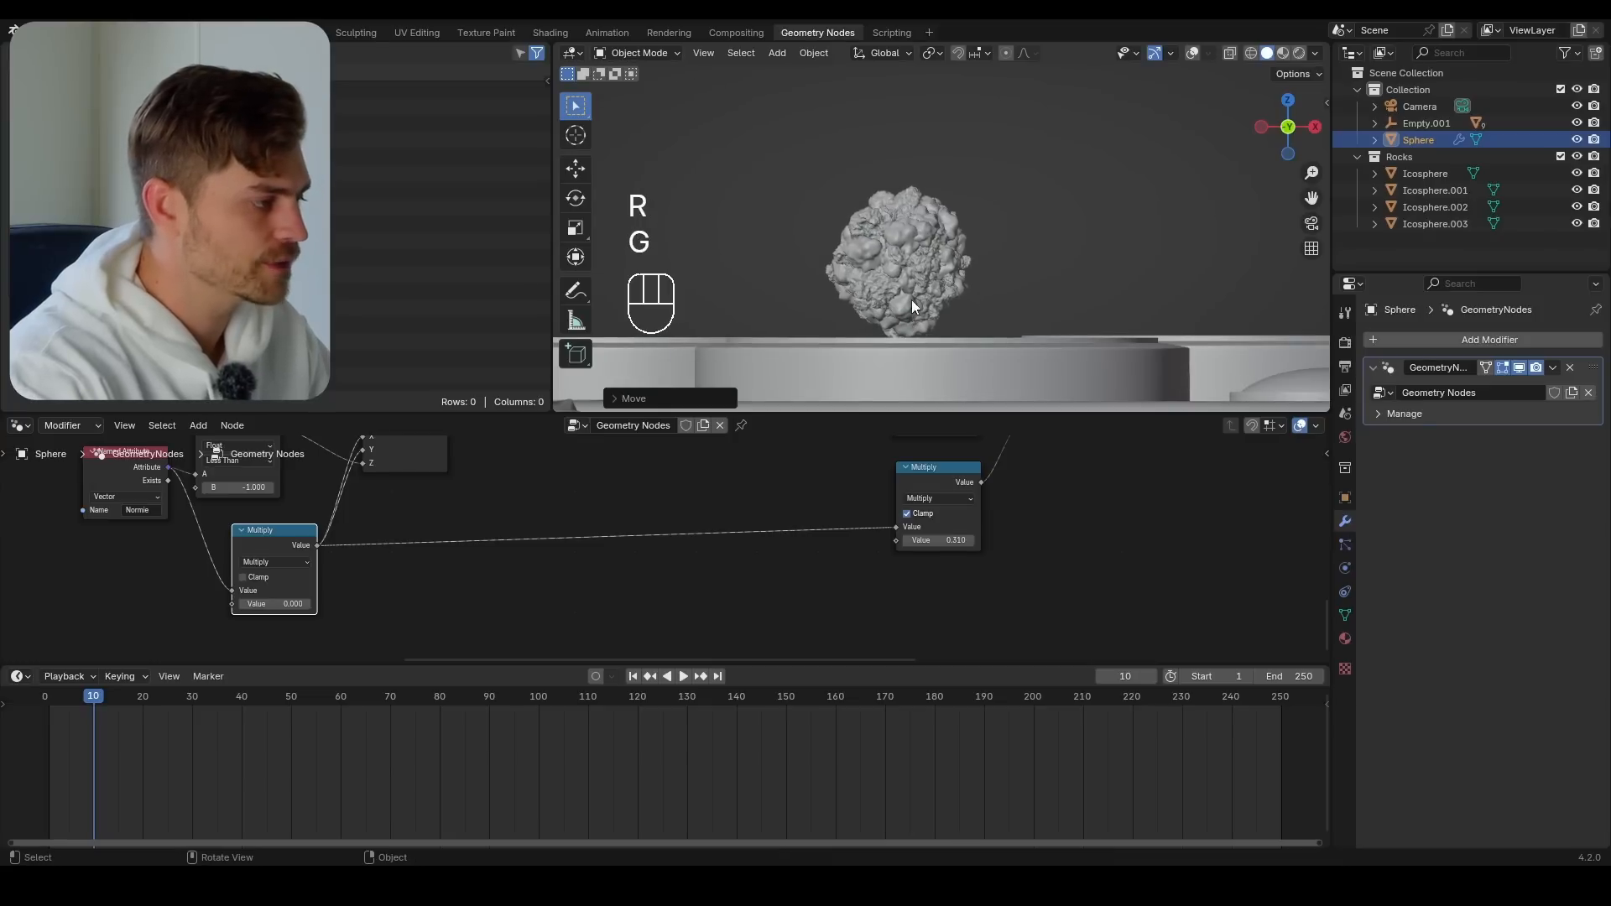
pyautogui.press('i')
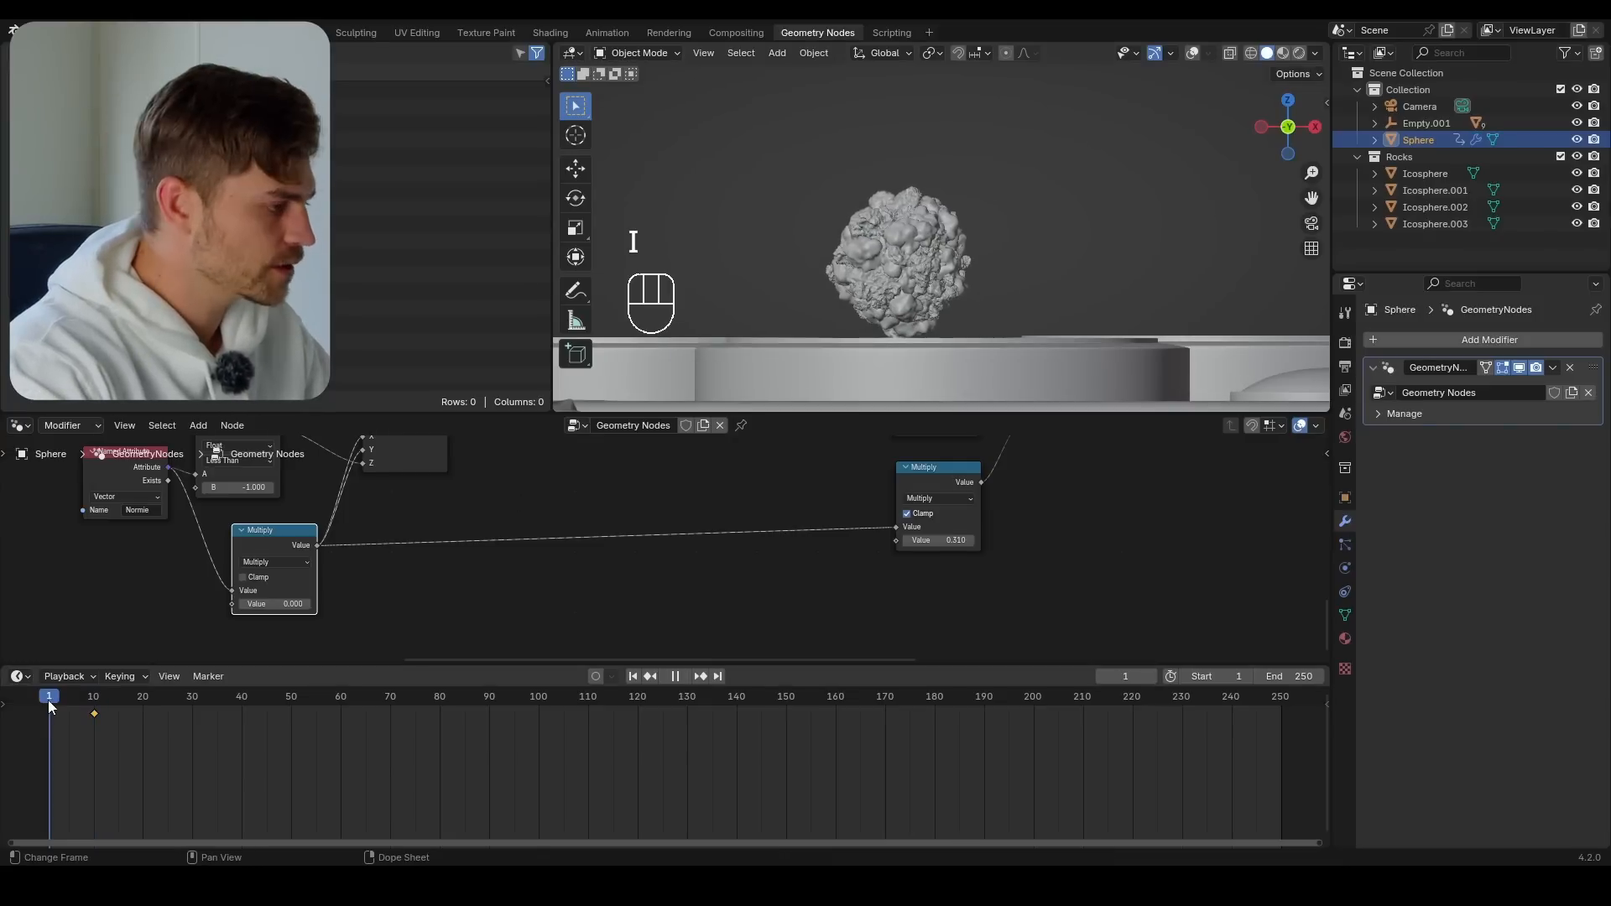
# At frame 1, move the rock cluster high above and to the right of the phone's camera, rotate it, and keyframe it
pyautogui.scroll(-5, 978, 310)
pyautogui.keyDown('shift'); pyautogui.moveTo(992, 285); pyautogui.dragTo(940, 323, button='middle'); pyautogui.keyUp('shift')
pyautogui.press('g')
pyautogui.click(1243, 117)
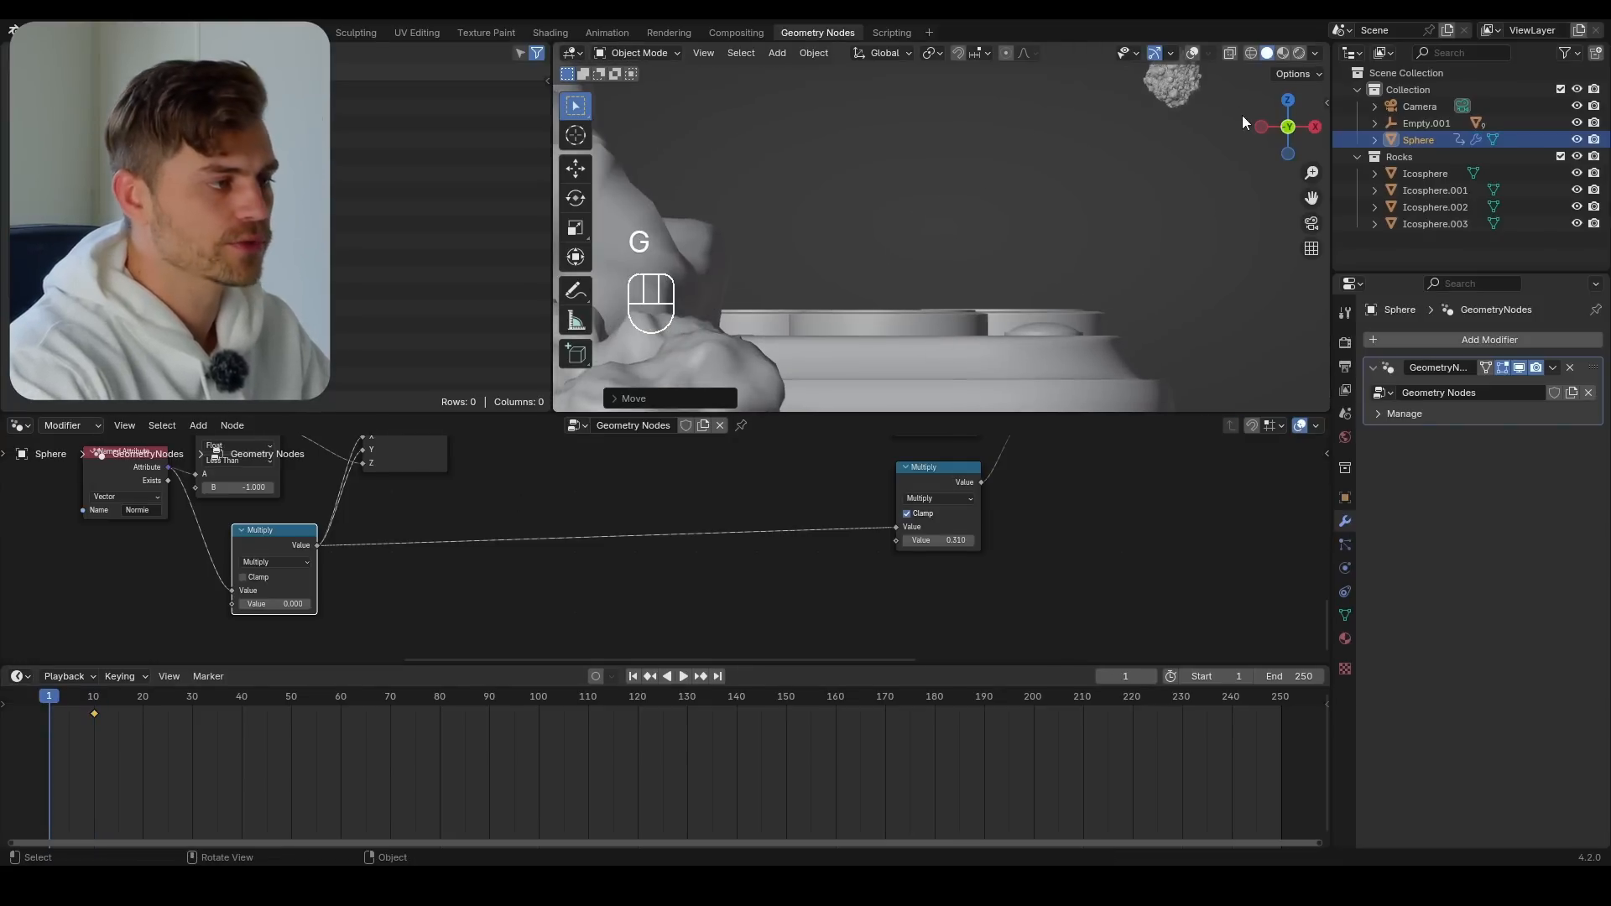
pyautogui.press('r')
pyautogui.click(1154, 338)
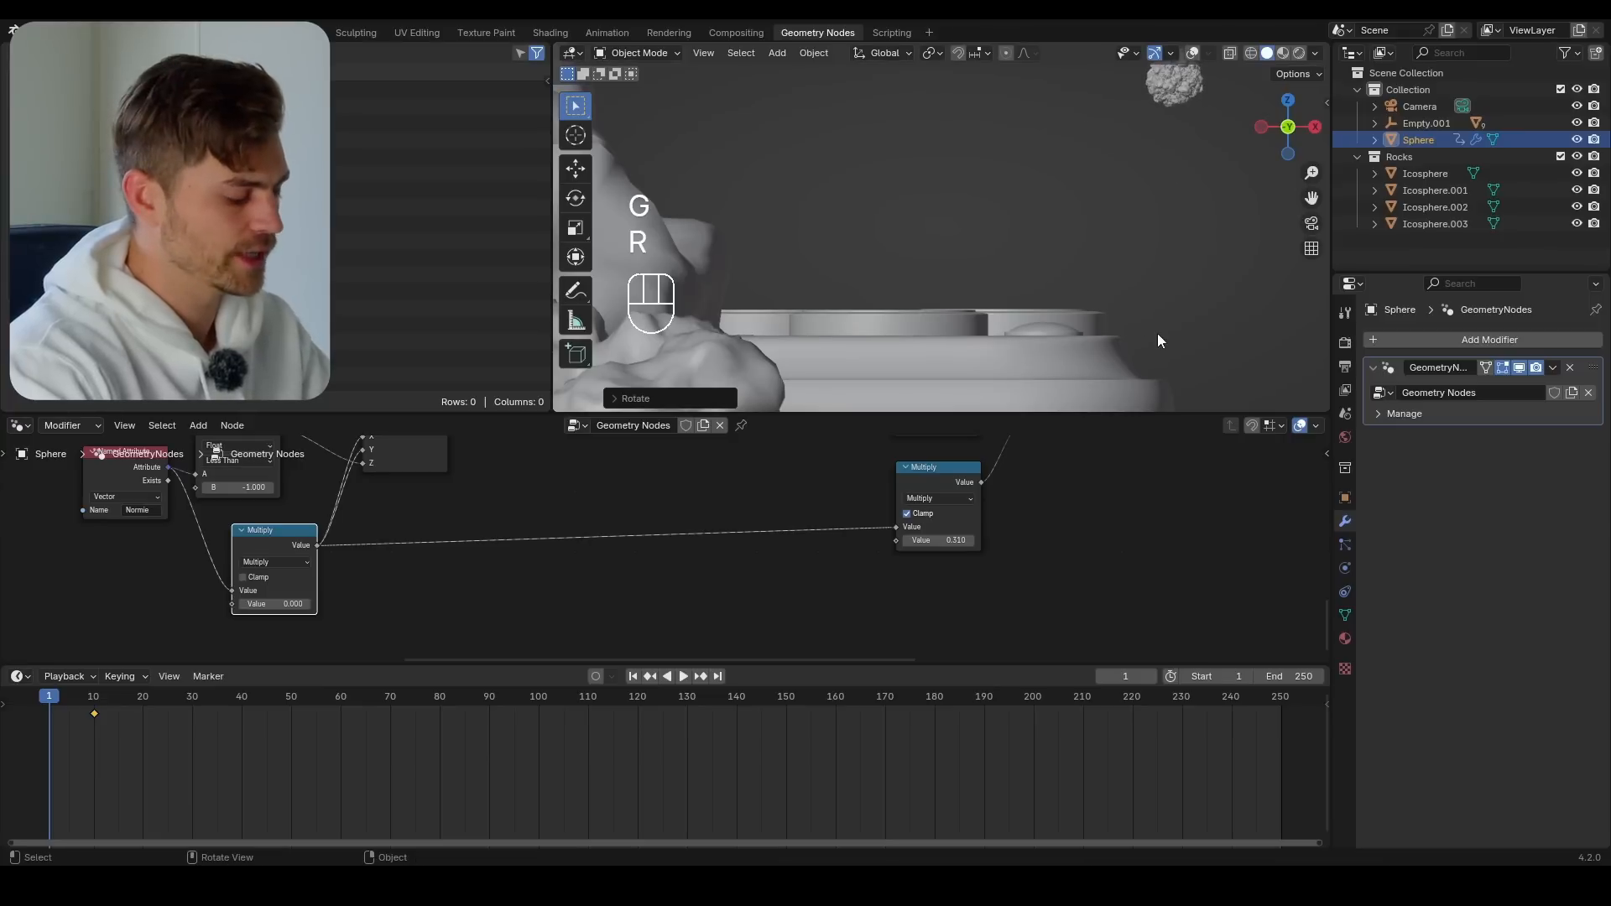
pyautogui.press('i')
# Play back the meteorite's fall onto the lens, and set the current frame to 9
pyautogui.hotkey('shift', 'space')
pyautogui.hotkey('shift', 'space')
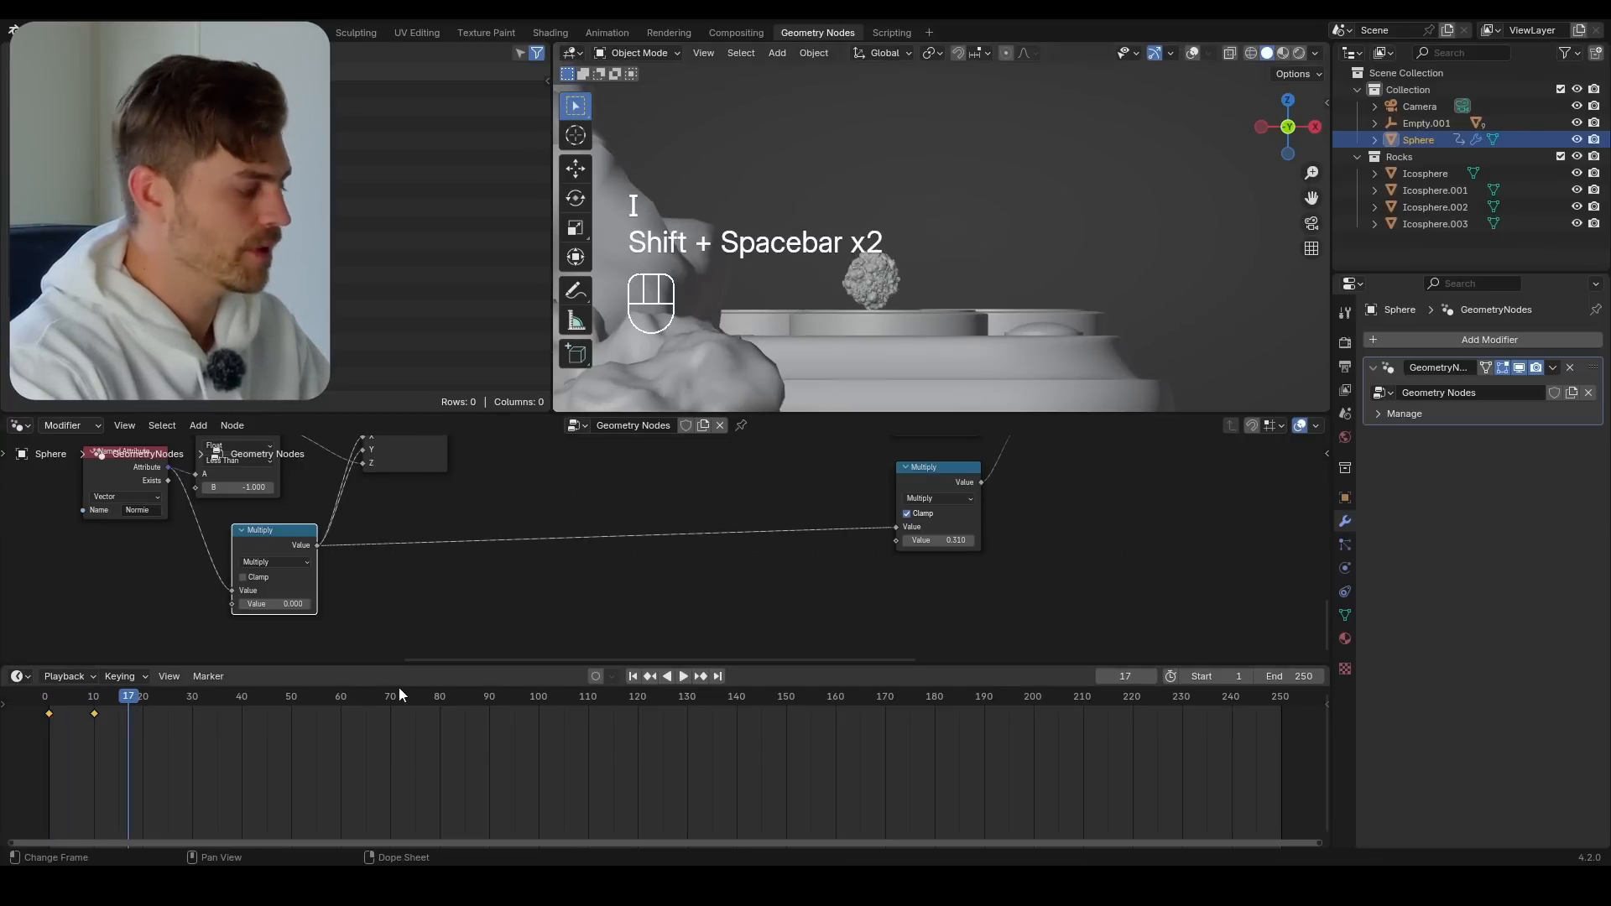
pyautogui.moveTo(117, 701); pyautogui.dragTo(89, 722)
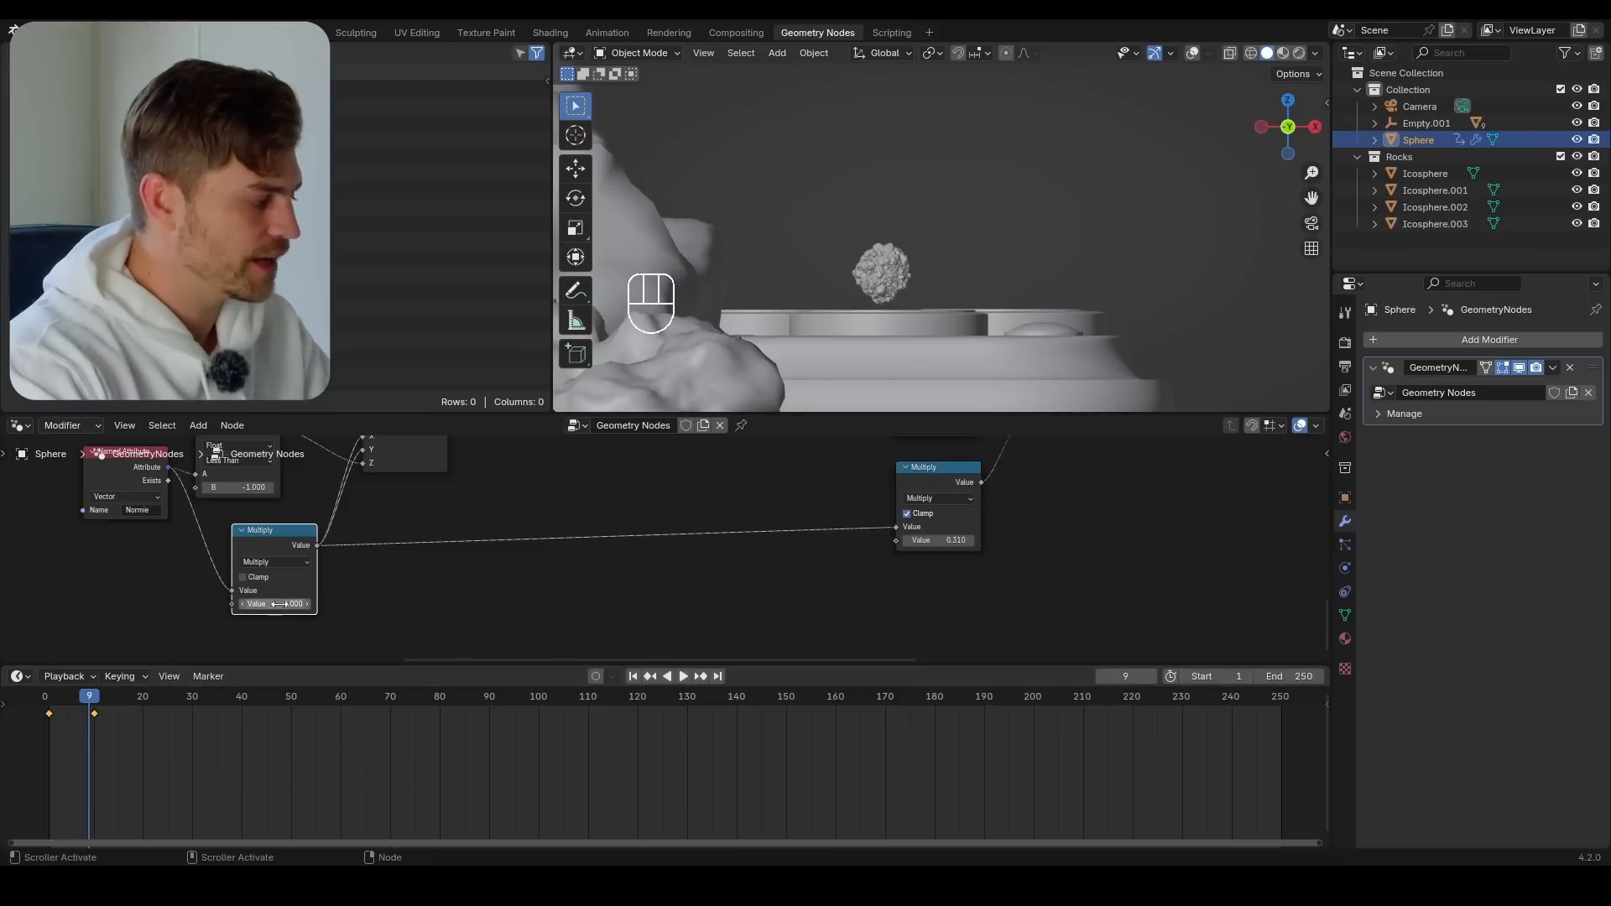
# Add a Group Input node and connect a new input socket to the original math Multiply's second Value
pyautogui.moveTo(358, 562); pyautogui.dragTo(549, 542, button='middle')
pyautogui.hotkey('shift', 'a')
pyautogui.write('group')
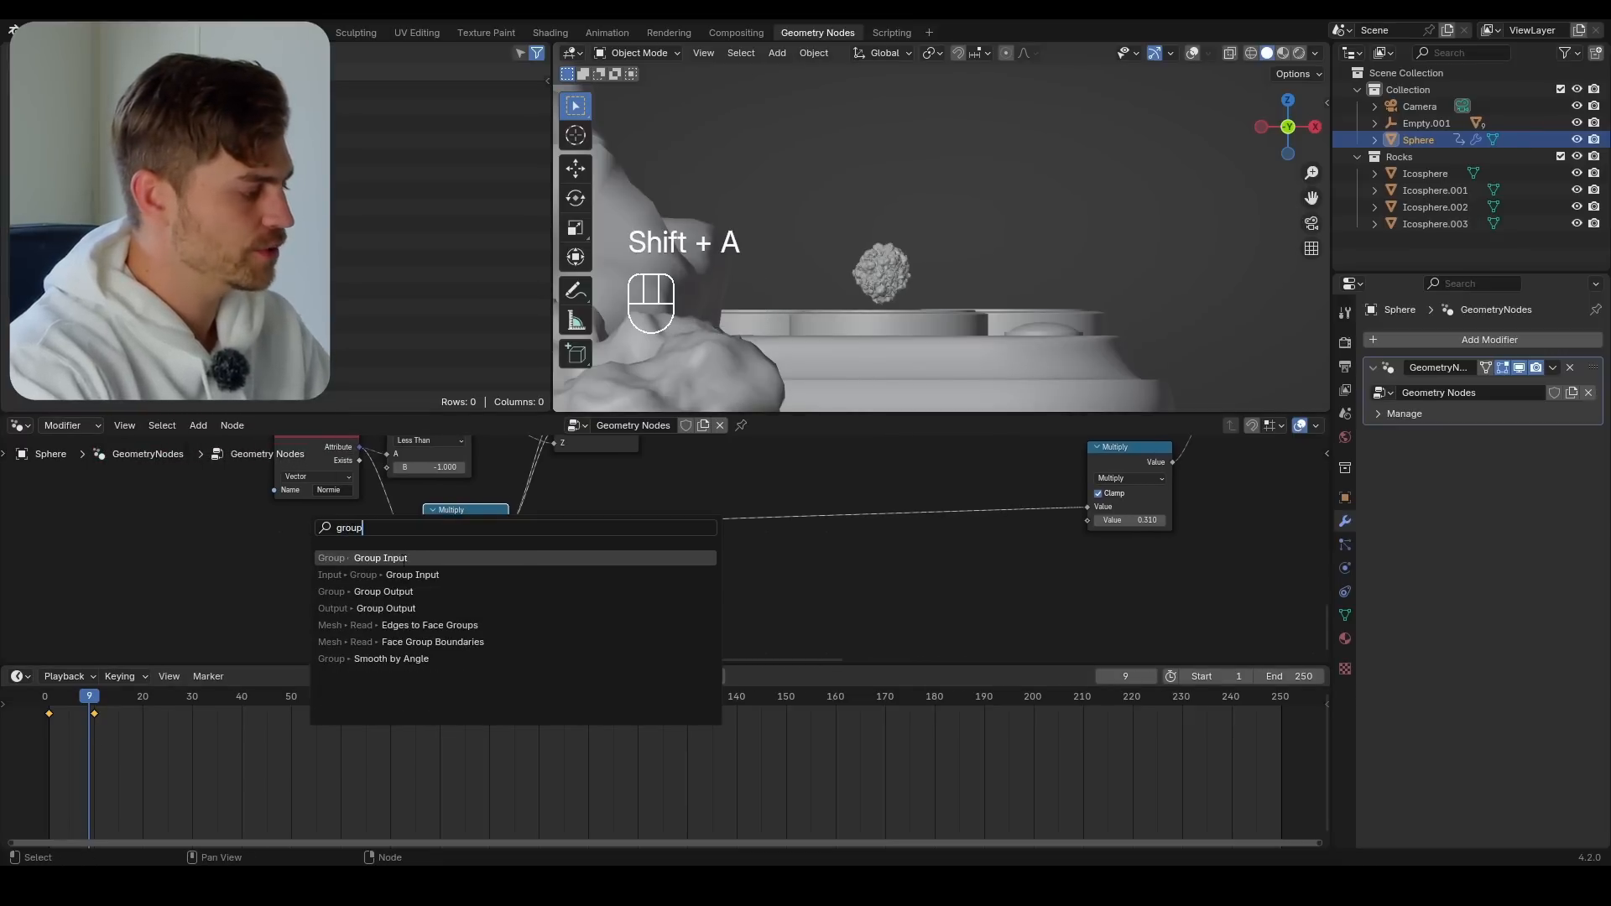
pyautogui.press('Return')
pyautogui.moveTo(411, 592); pyautogui.dragTo(411, 591)
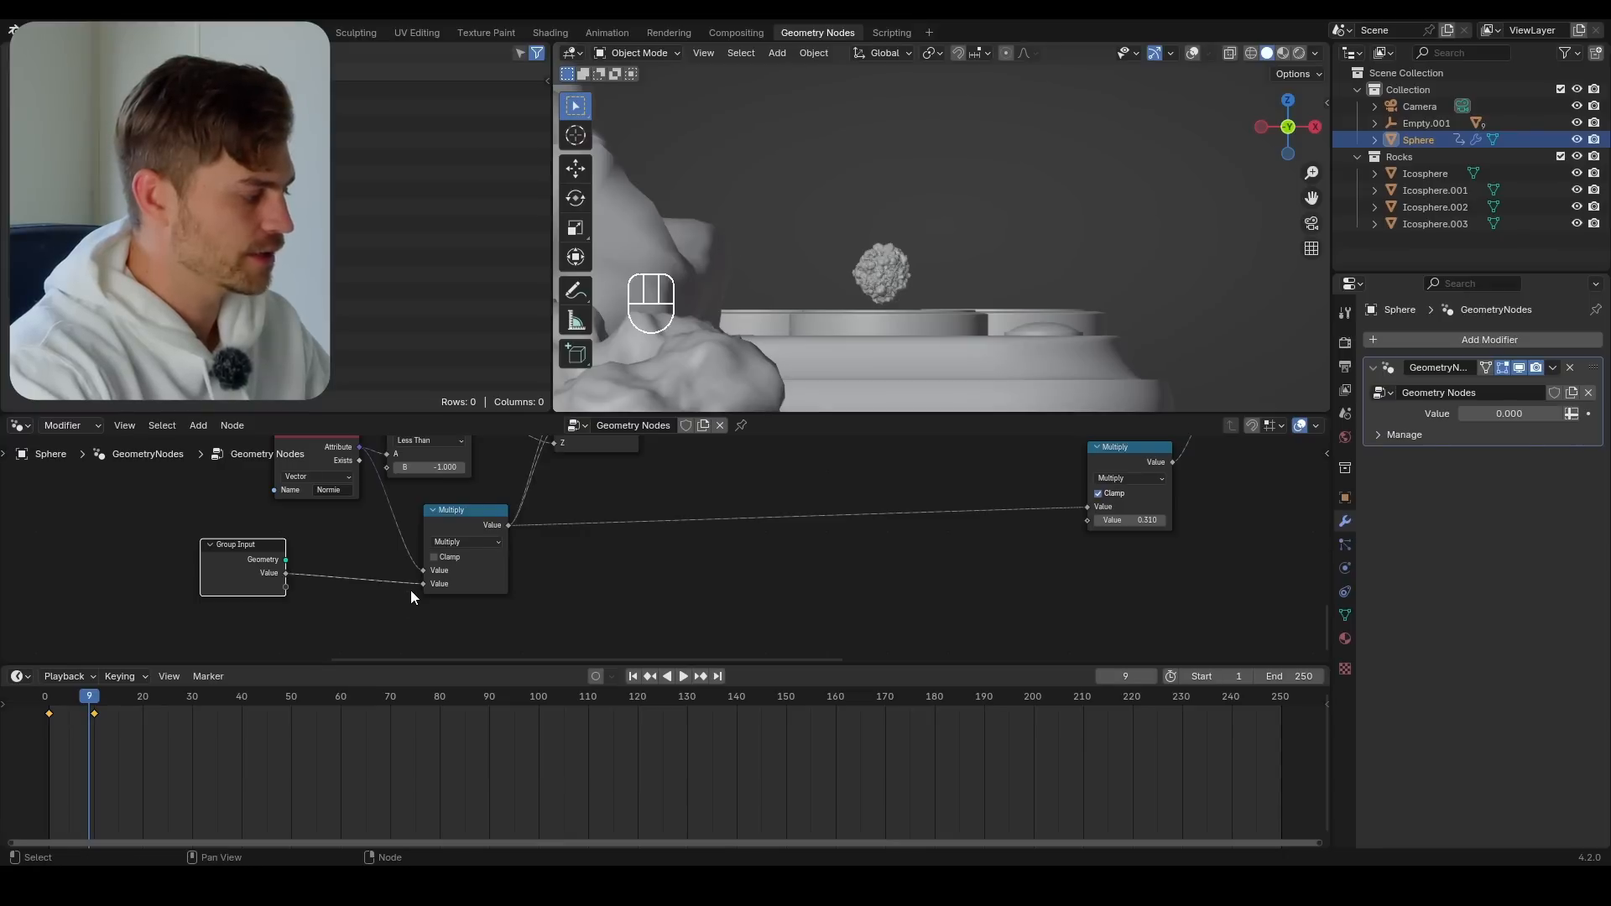
# Rename the node group's Value input socket to Animate, and enlarge the 3D viewport again
pyautogui.press('n')
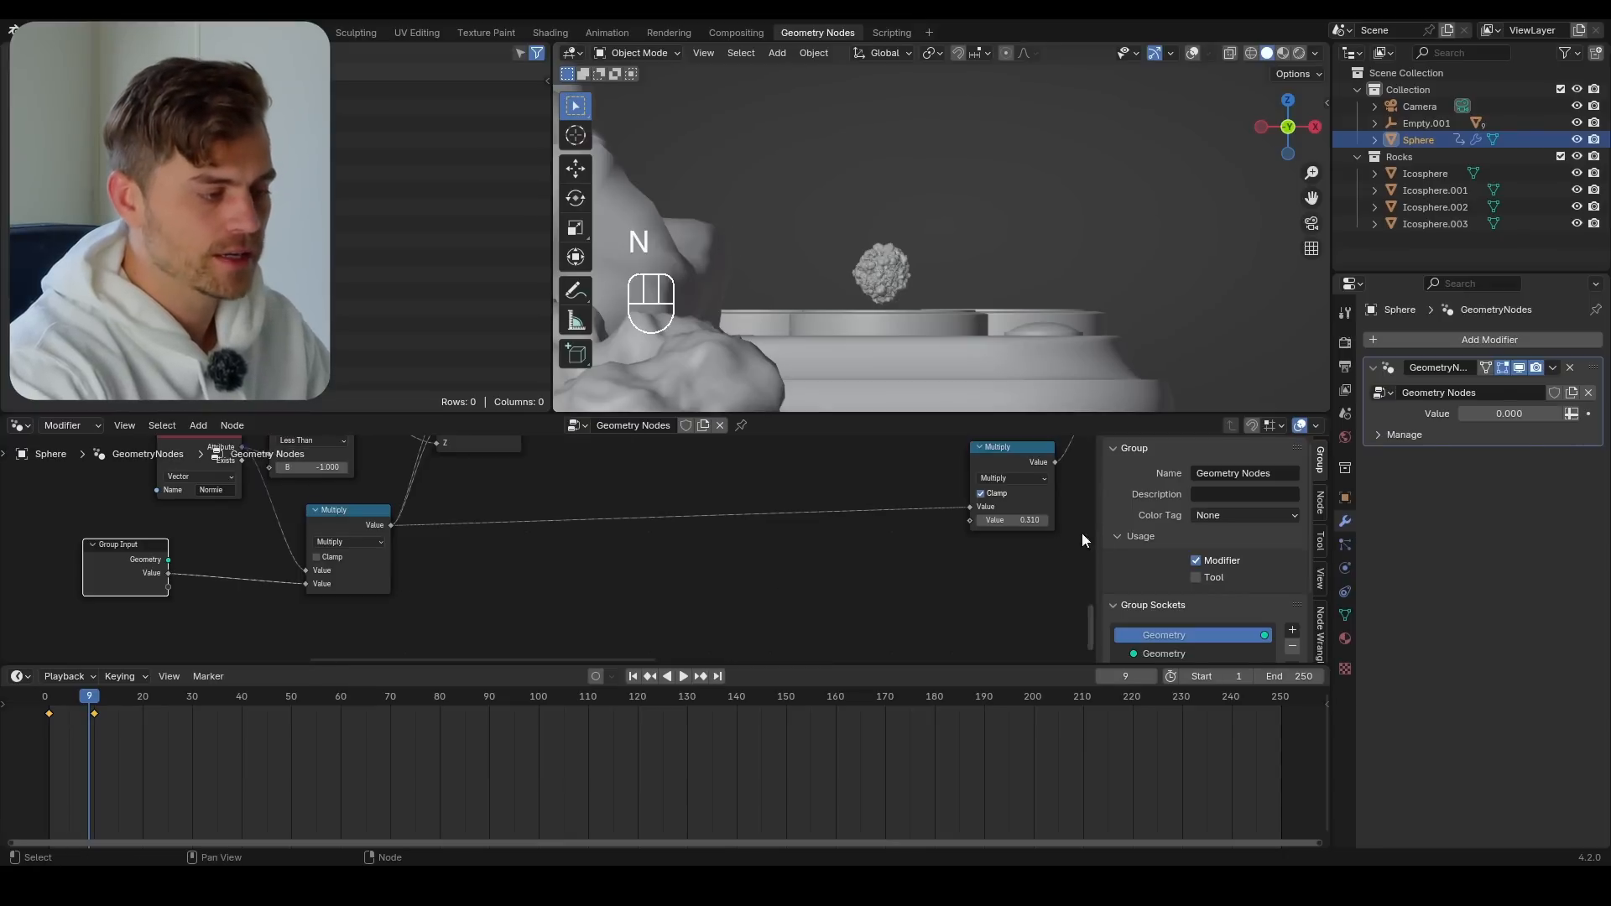
pyautogui.click(1322, 504)
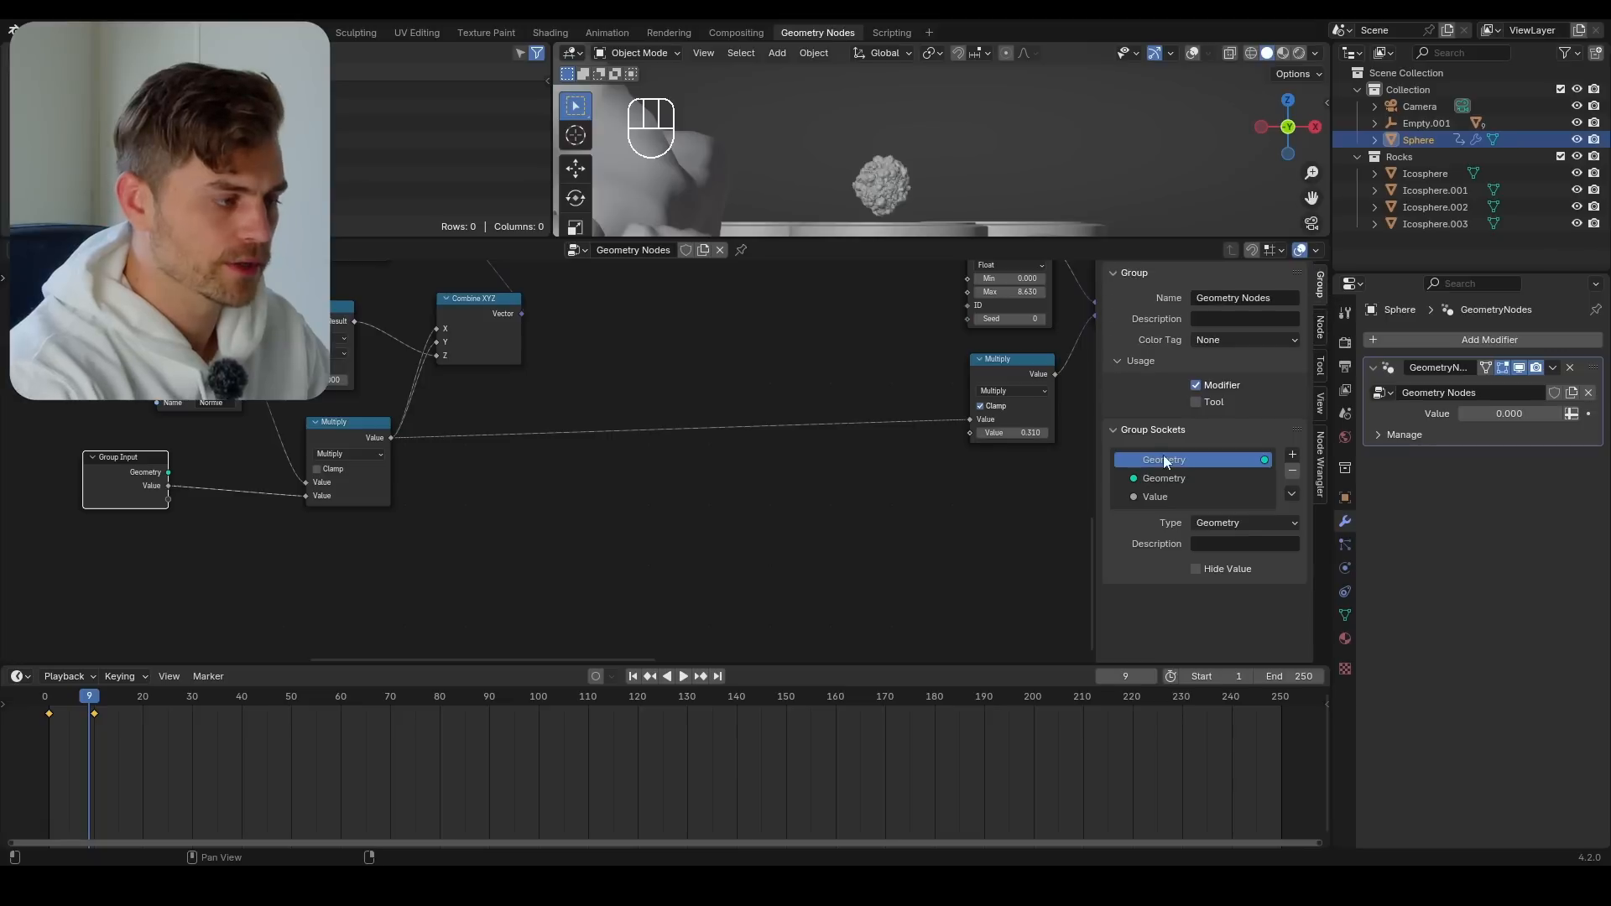
pyautogui.click(1182, 493)
pyautogui.doubleClick(1165, 495)
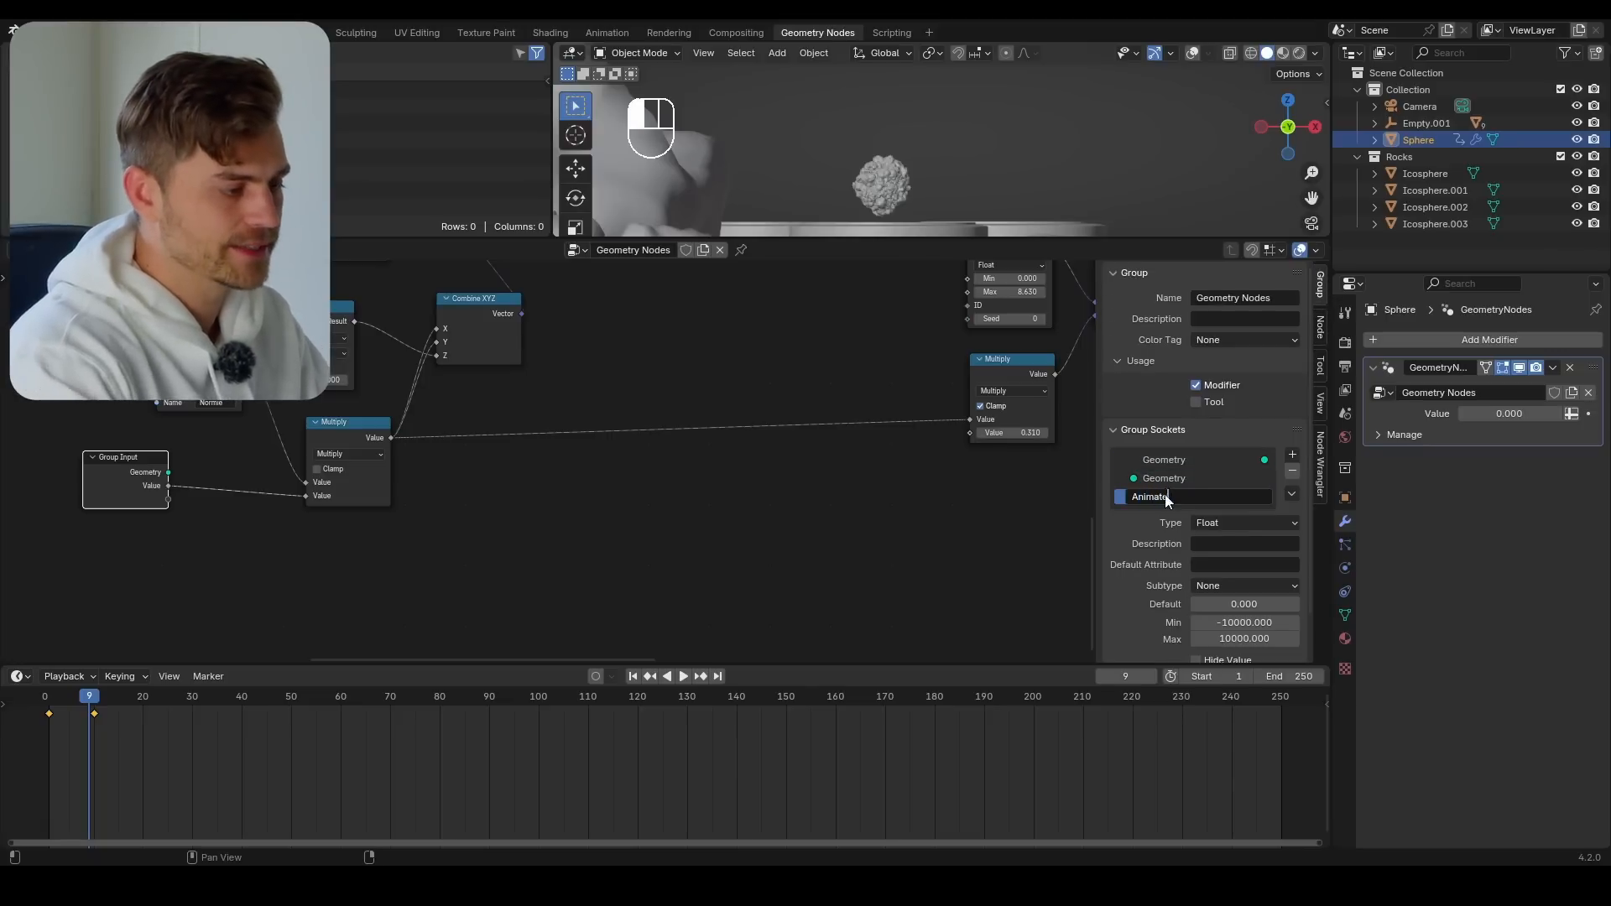
pyautogui.scroll(-2, 1209, 545)
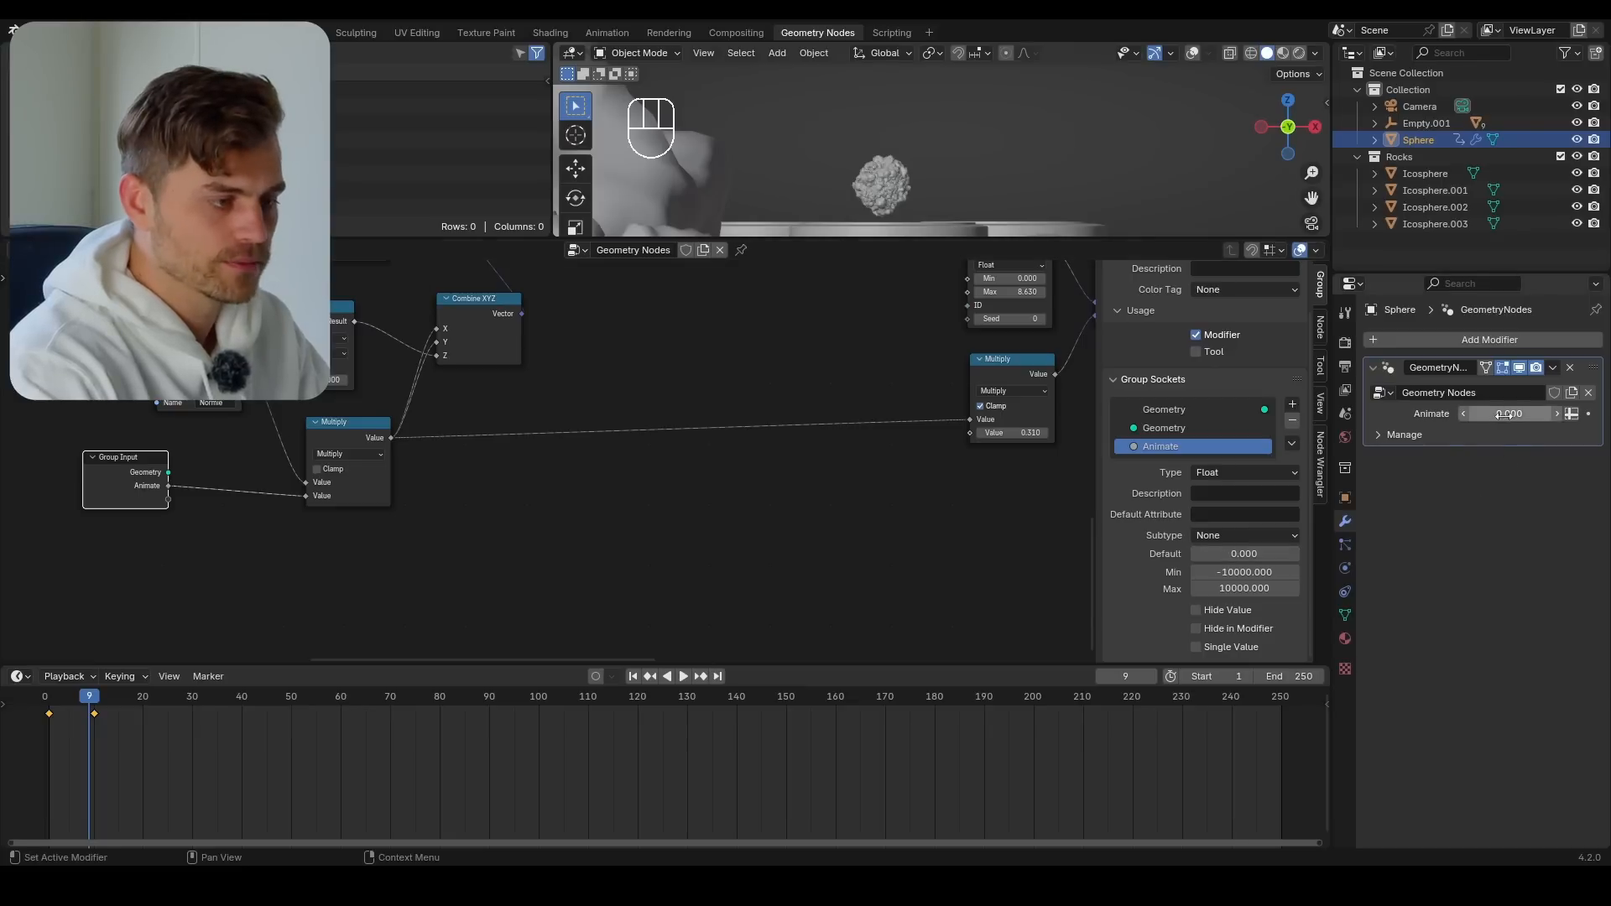
pyautogui.scroll(2, 1125, 380)
pyautogui.press('n')
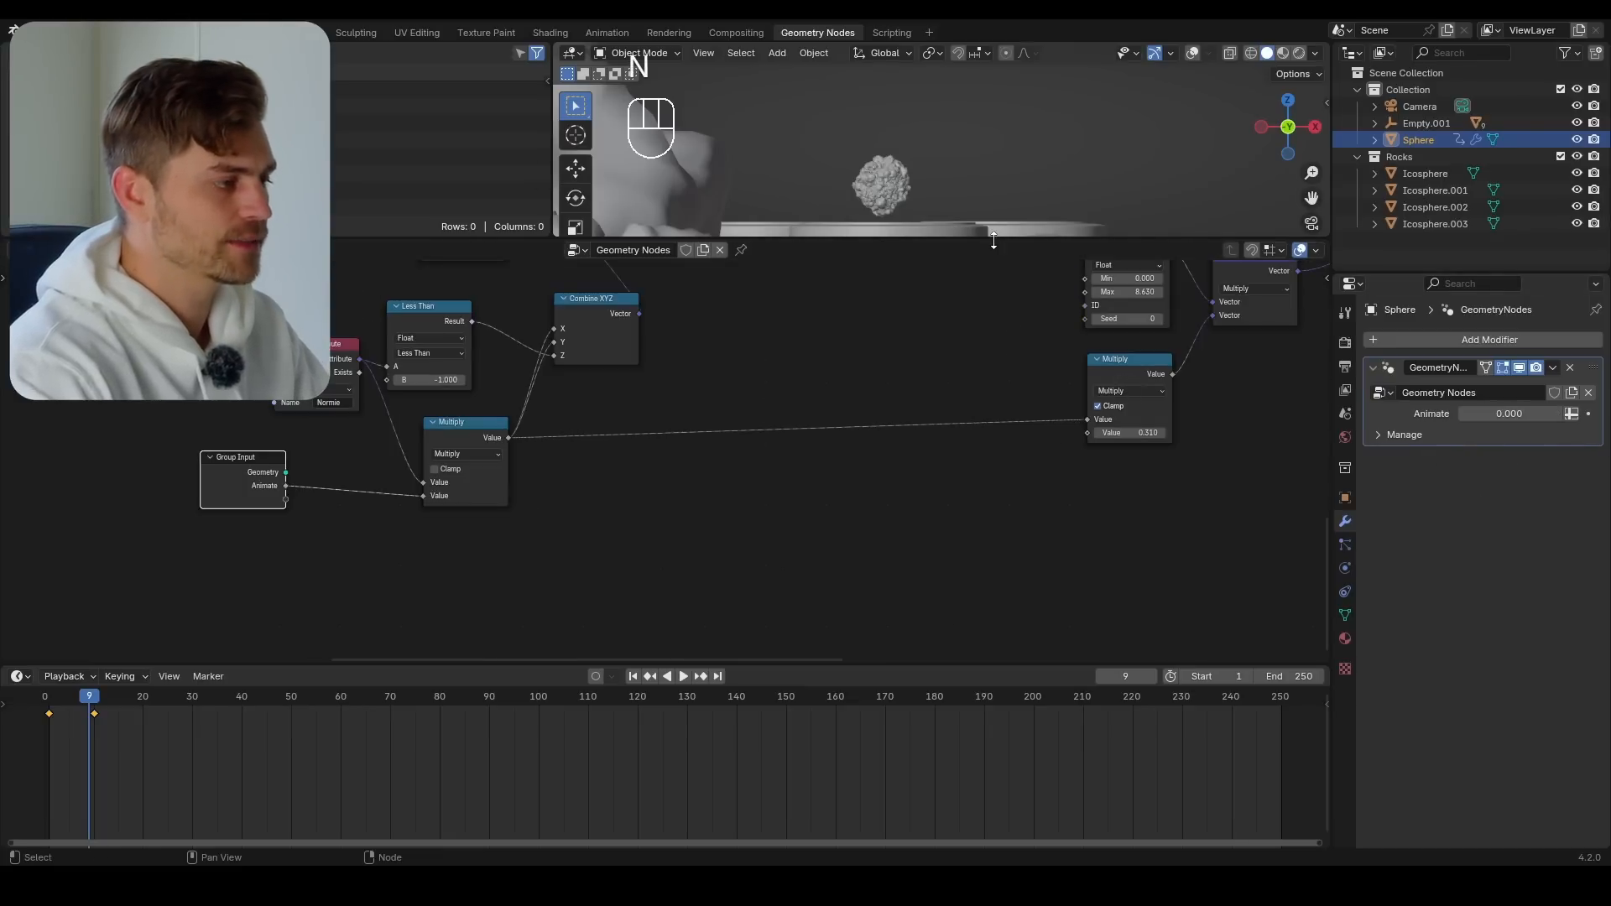
pyautogui.moveTo(994, 240); pyautogui.dragTo(940, 520)
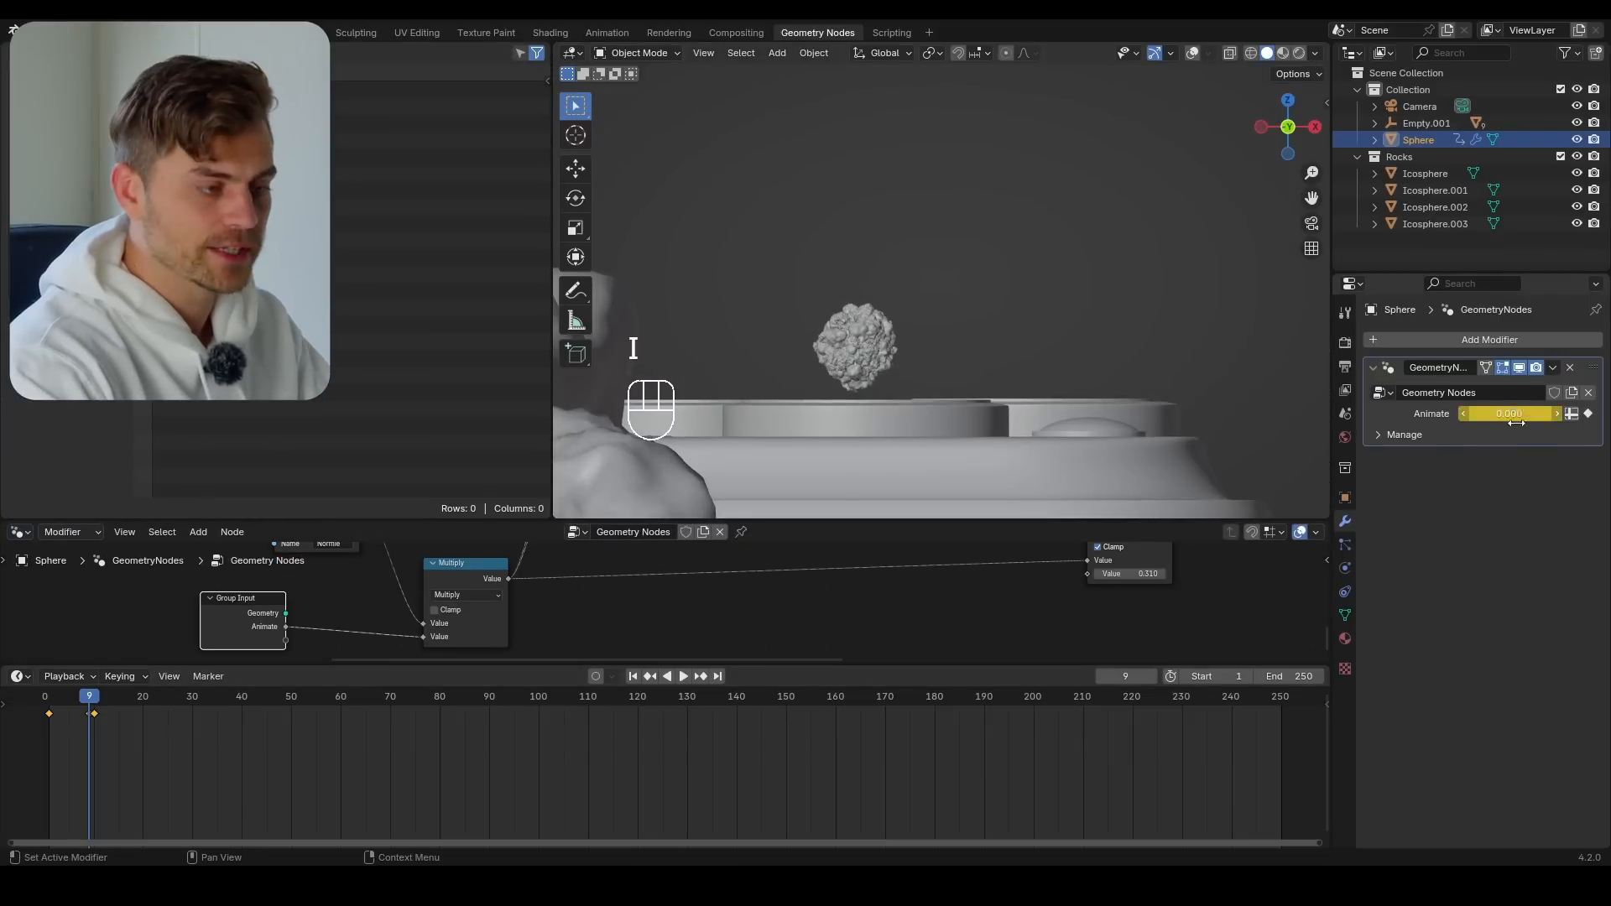
# Keyframe the modifier's Animate value at 0 on frame 9, 0.275 on frame 30, and 0.383 on frame 100
pyautogui.press('space')
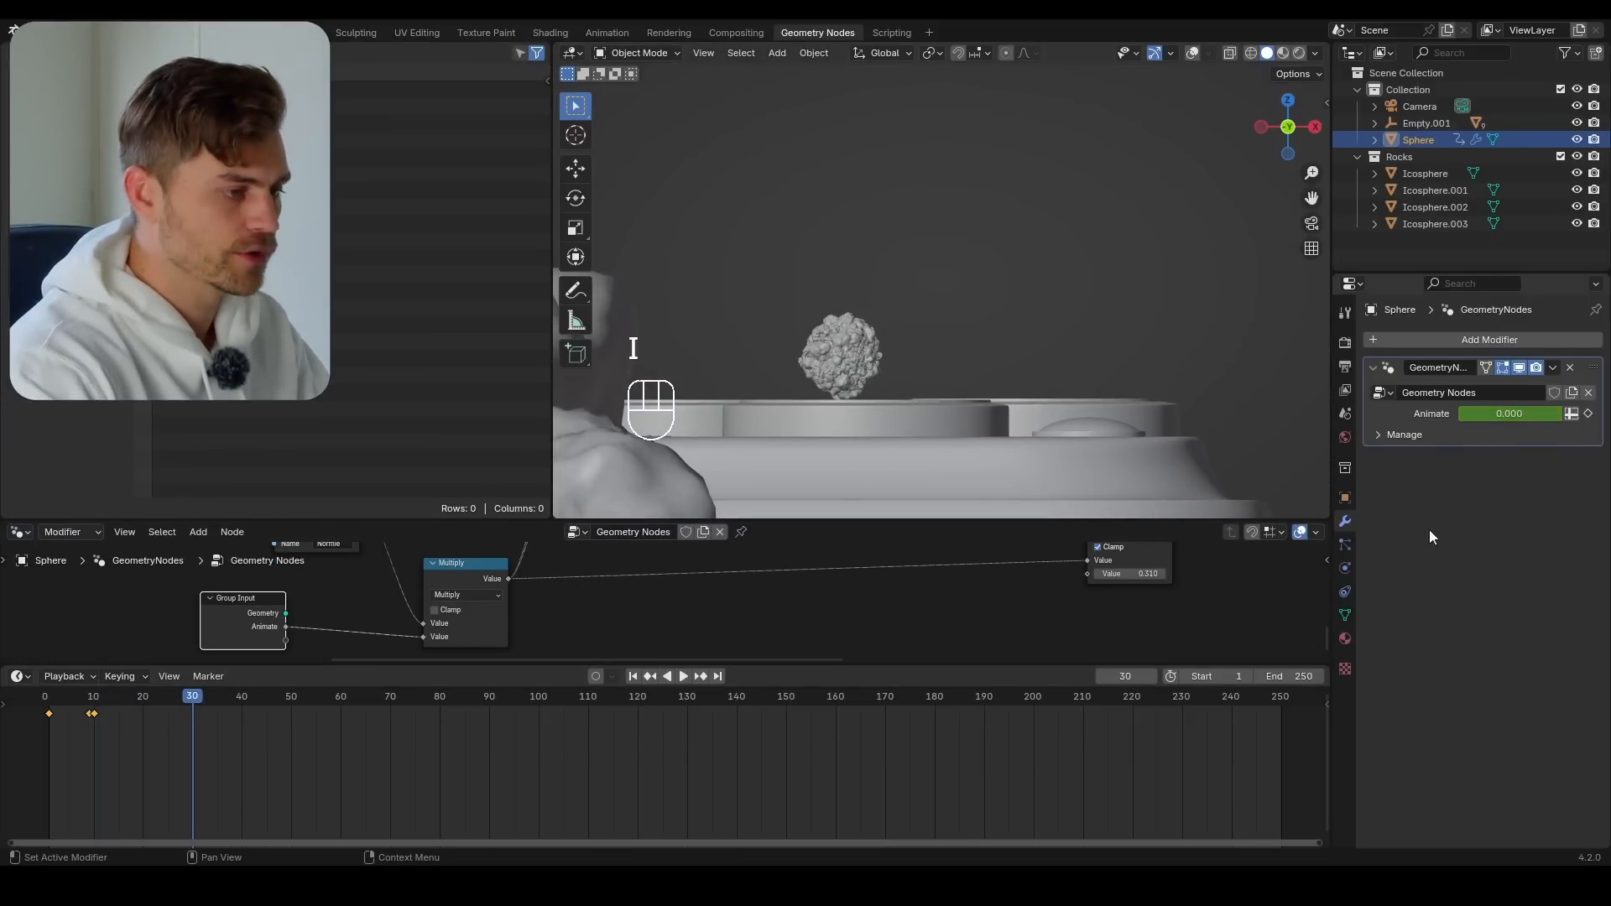
pyautogui.keyDown('shift'); pyautogui.moveTo(1509, 413); pyautogui.dragTo(1559, 414); pyautogui.keyUp('shift')
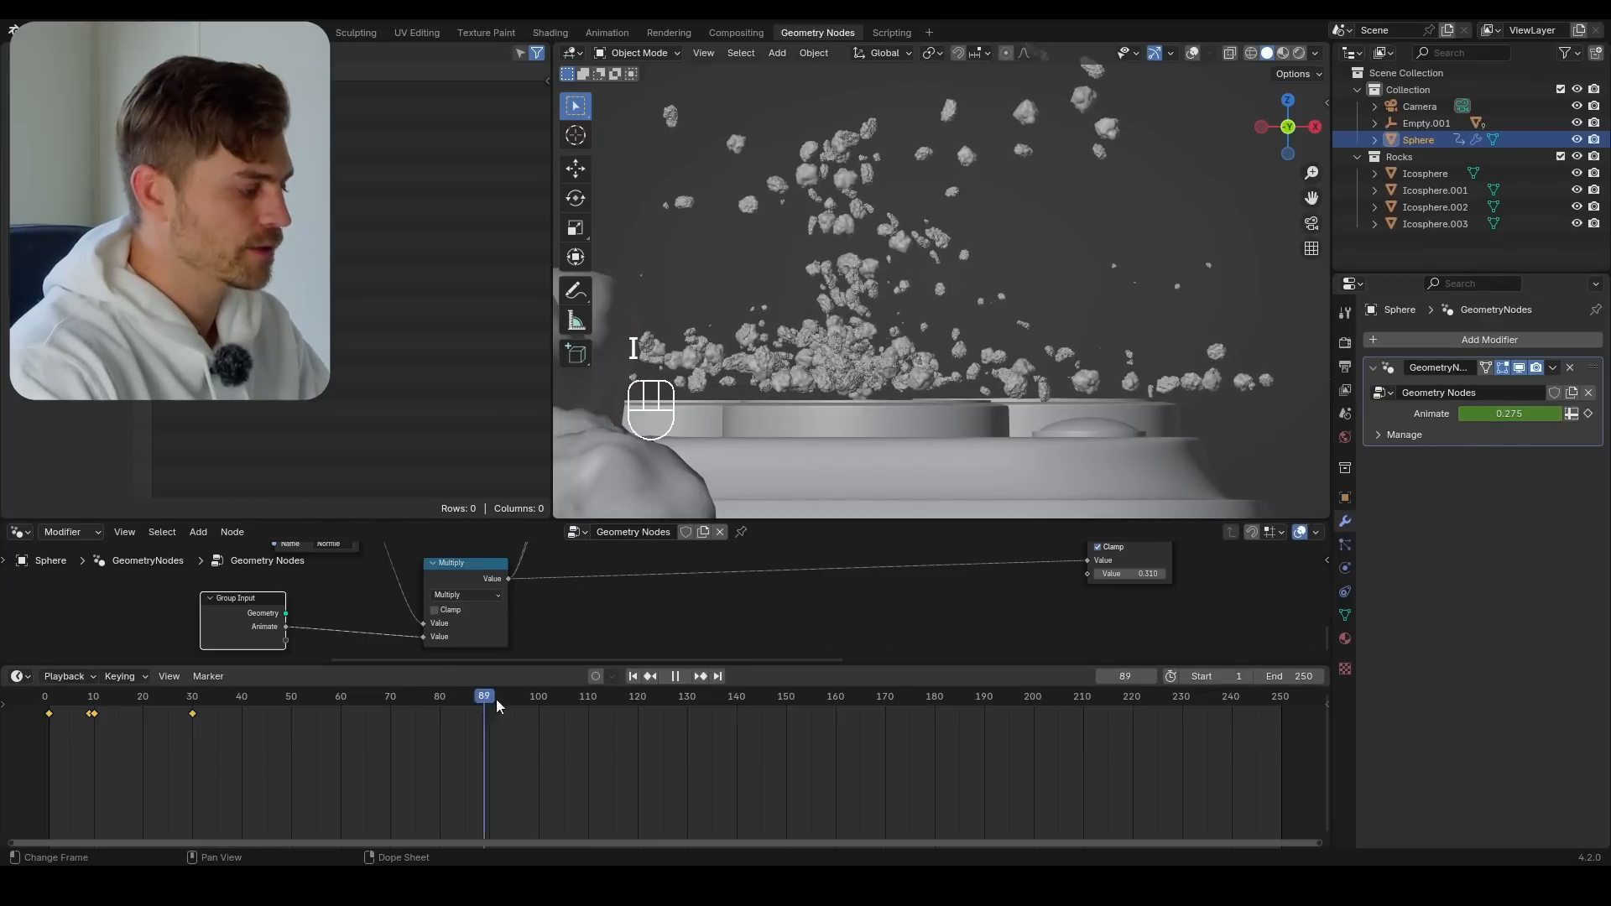
pyautogui.keyDown('shift'); pyautogui.moveTo(1501, 415); pyautogui.dragTo(1531, 416); pyautogui.keyUp('shift')
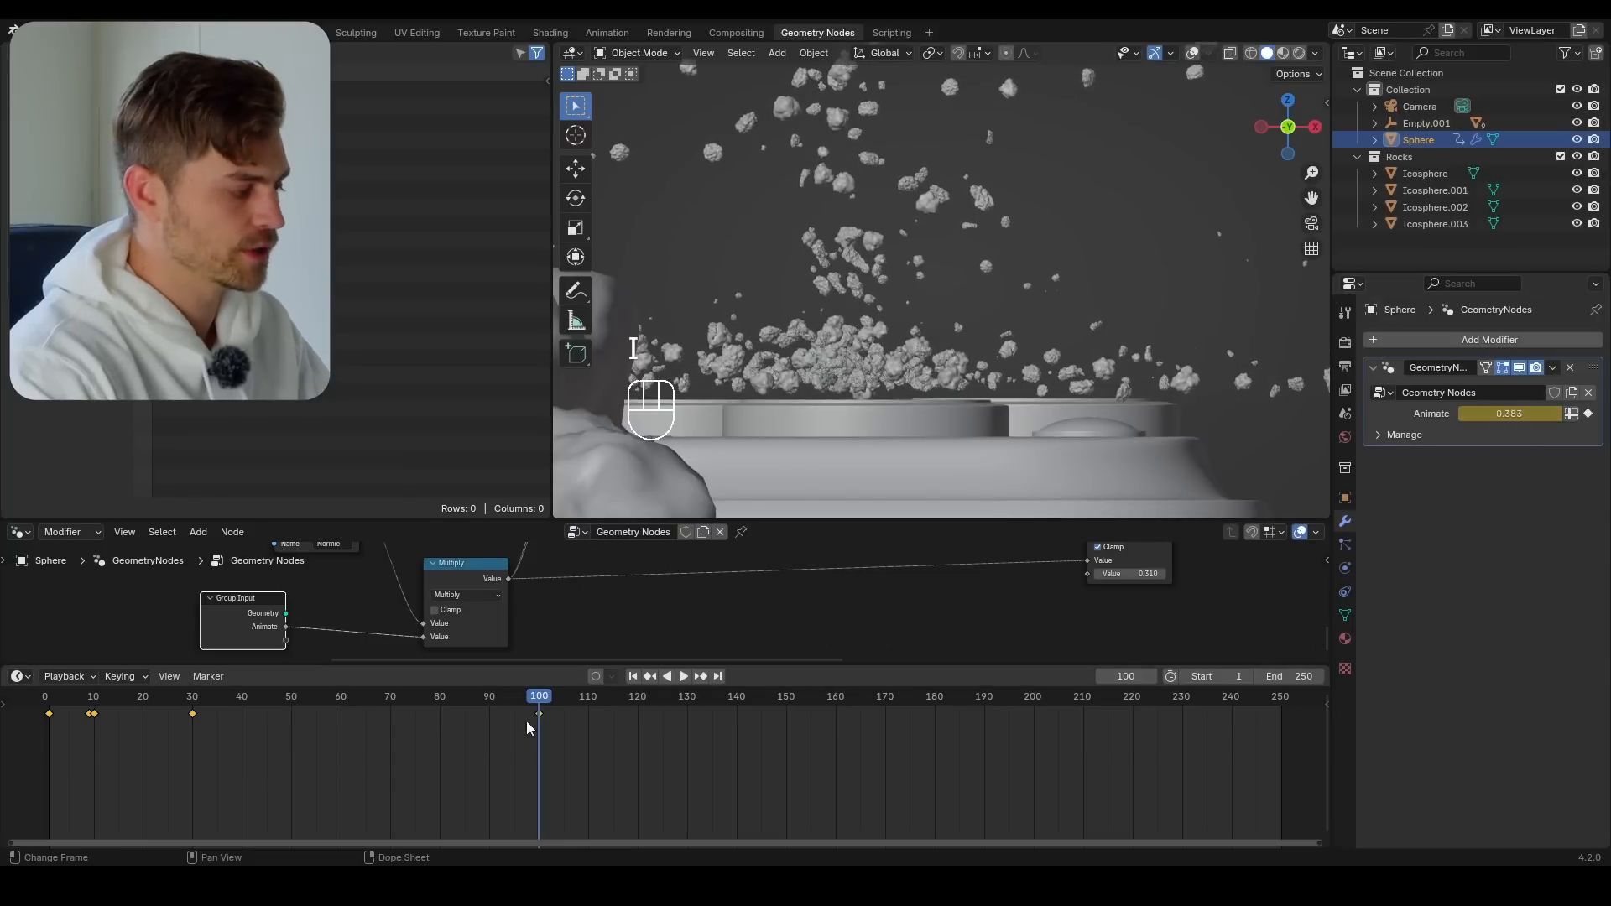
# Play the animation repeatedly from the start and examine the impact and explosion from an angled view
pyautogui.moveTo(526, 722); pyautogui.dragTo(64, 730)
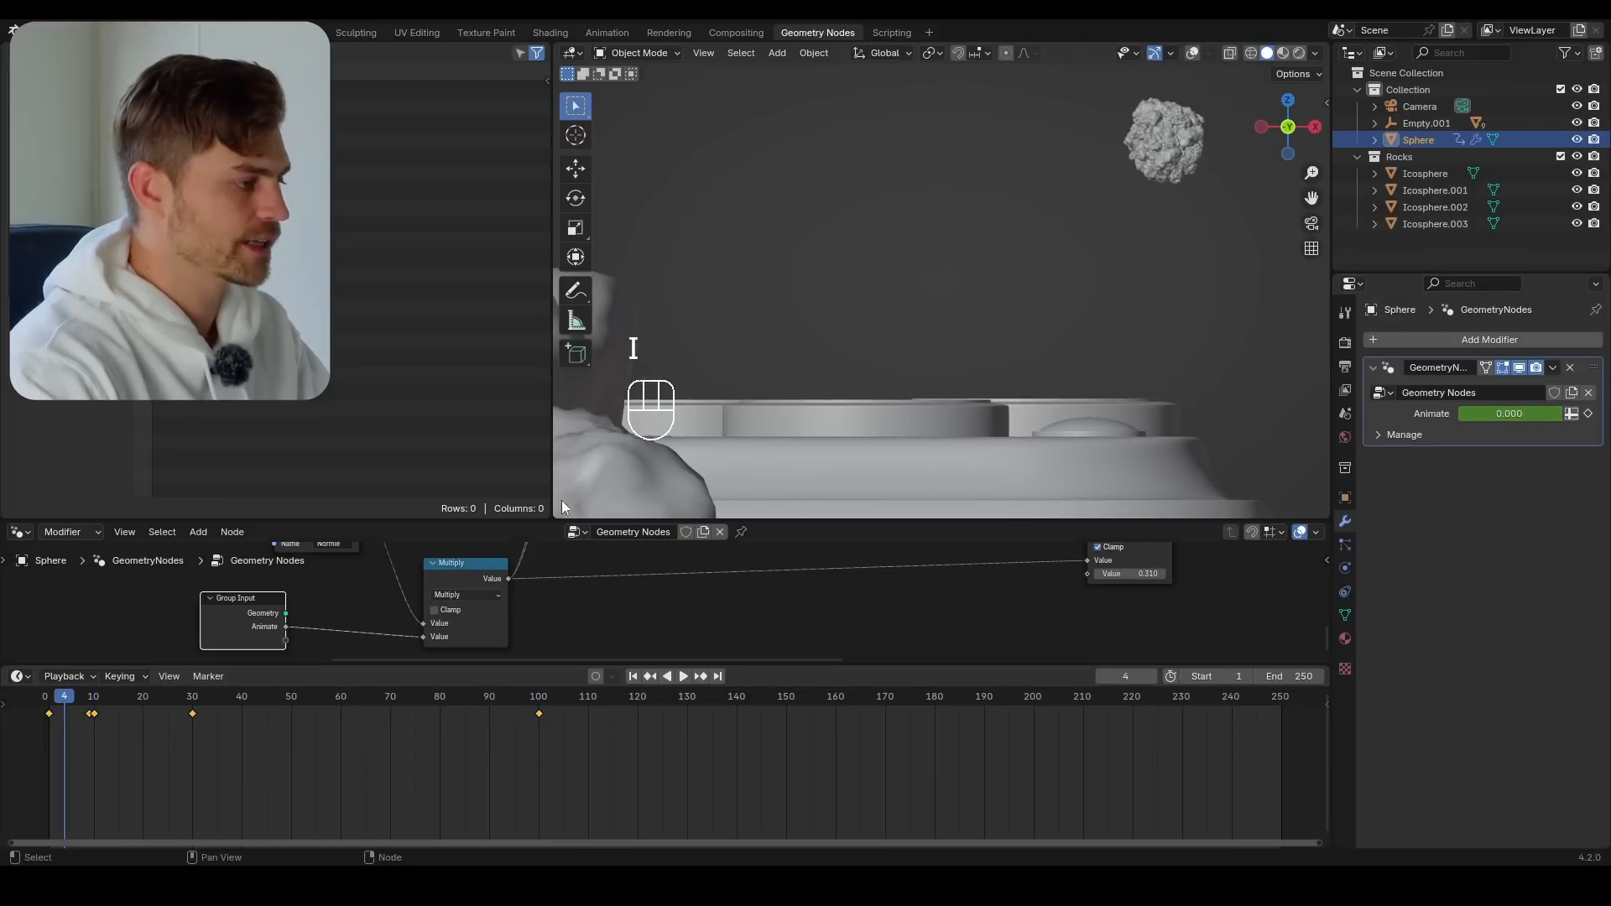
pyautogui.moveTo(561, 500); pyautogui.dragTo(1004, 380, button='middle')
pyautogui.hotkey('shift', 'space')
pyautogui.scroll(-3, 985, 400)
pyautogui.scroll(2, 946, 406)
pyautogui.hotkey('shift', 'space')
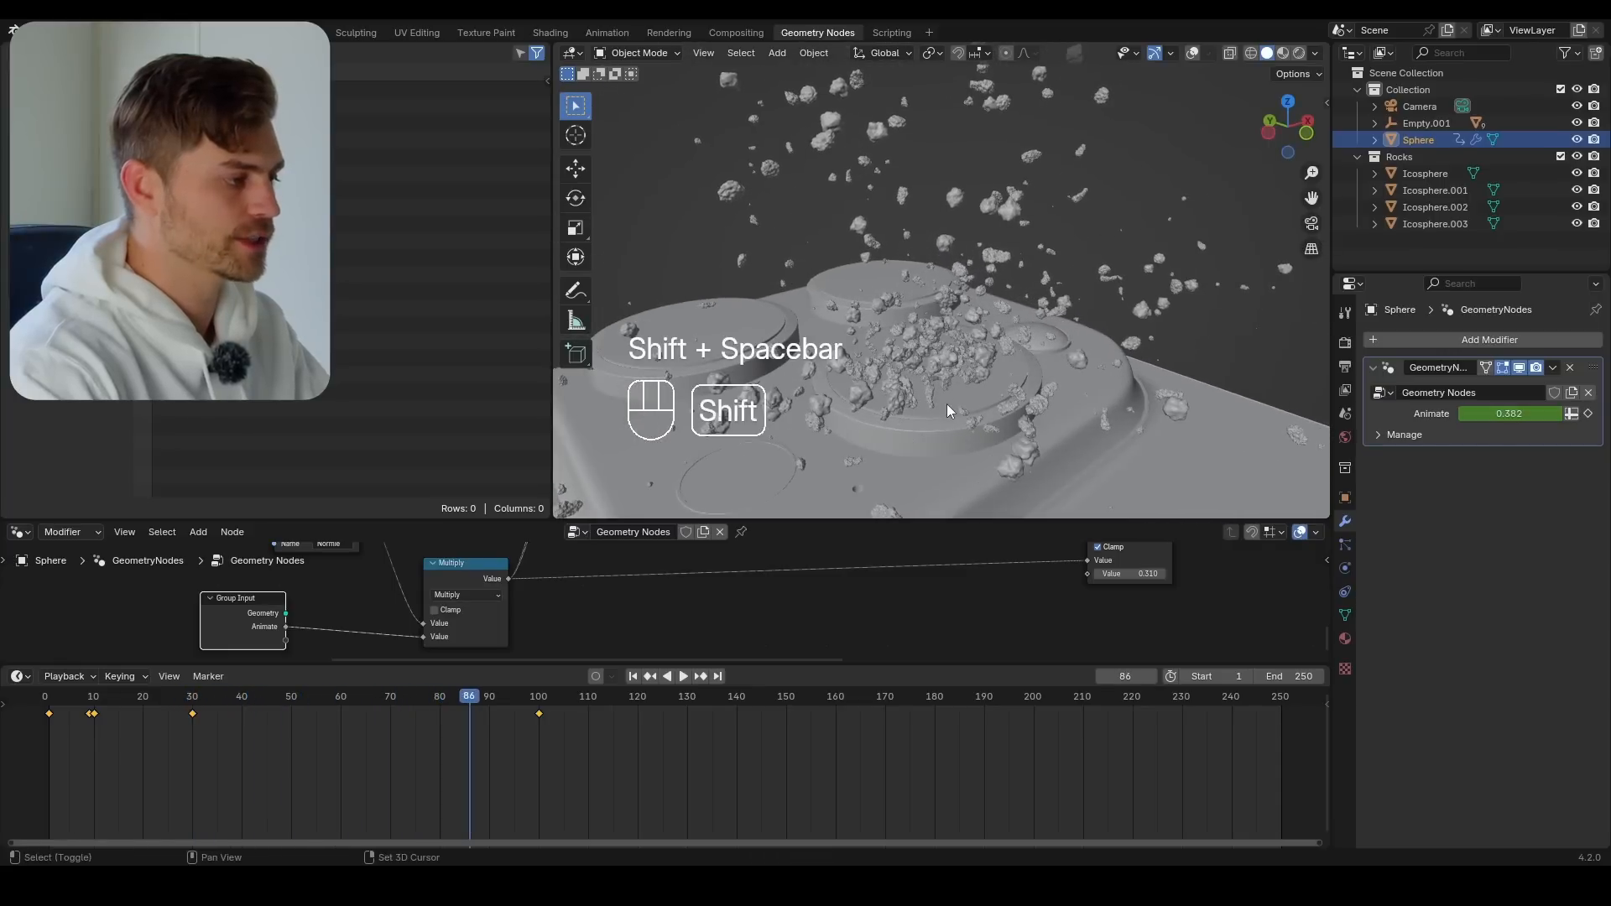
pyautogui.click(633, 676)
pyautogui.hotkey('shift', 'space')
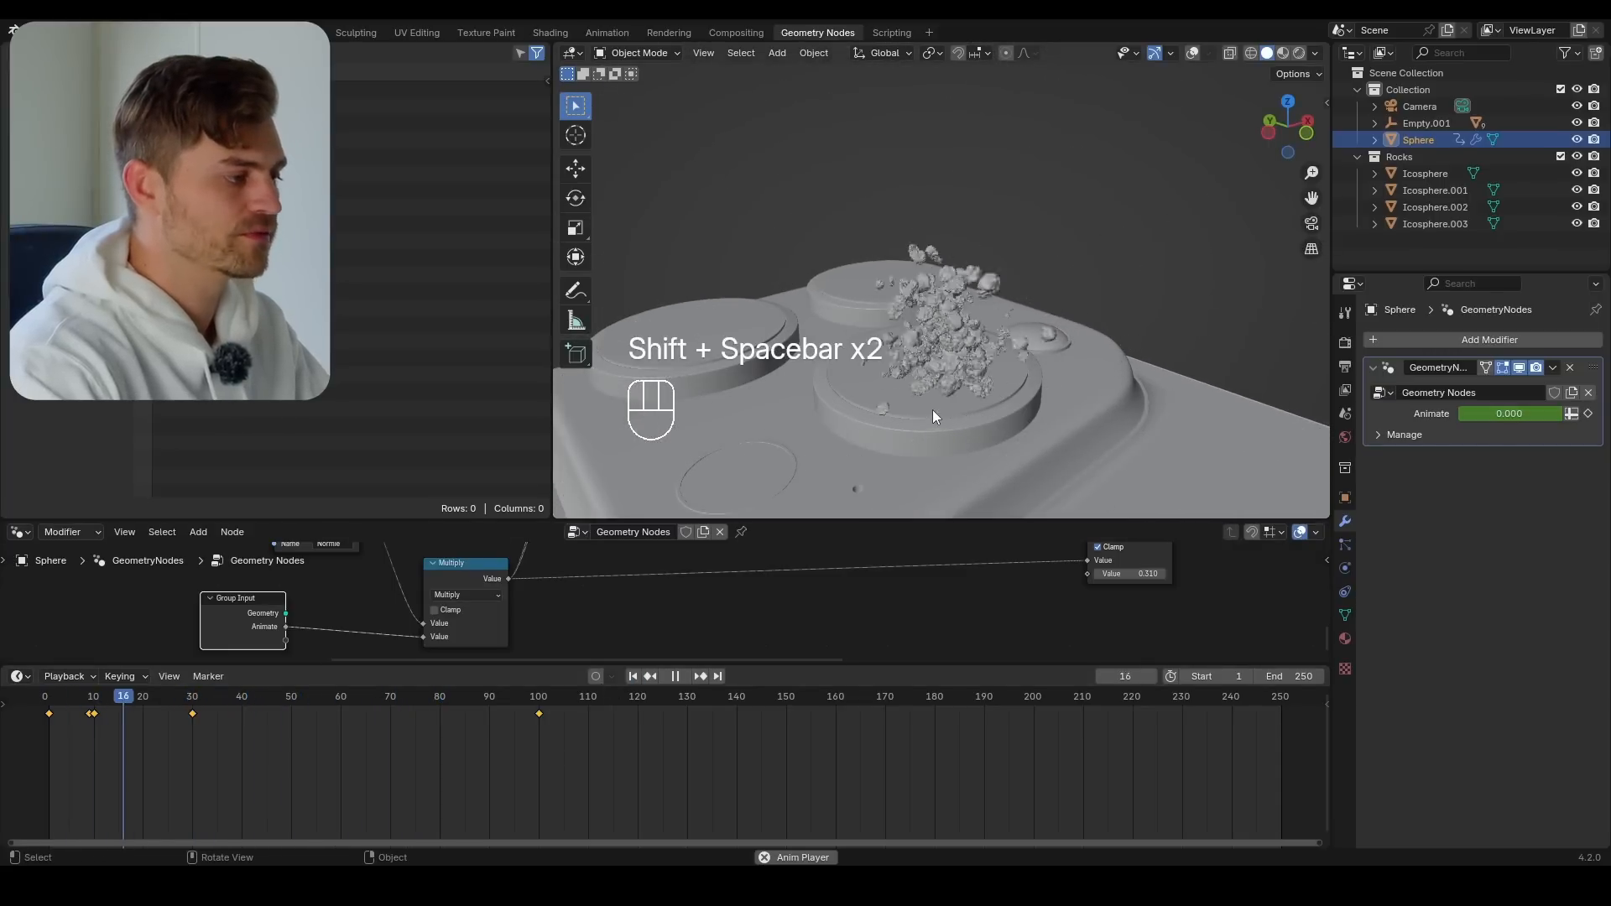
pyautogui.hotkey('shift', 'space')
# Change the interpolation of the keyframes on frames 9, 10 and 30, and replay the animation
pyautogui.moveTo(406, 749); pyautogui.dragTo(47, 701)
pyautogui.press('t')
pyautogui.click(117, 721)
pyautogui.hotkey('shift', 'space')
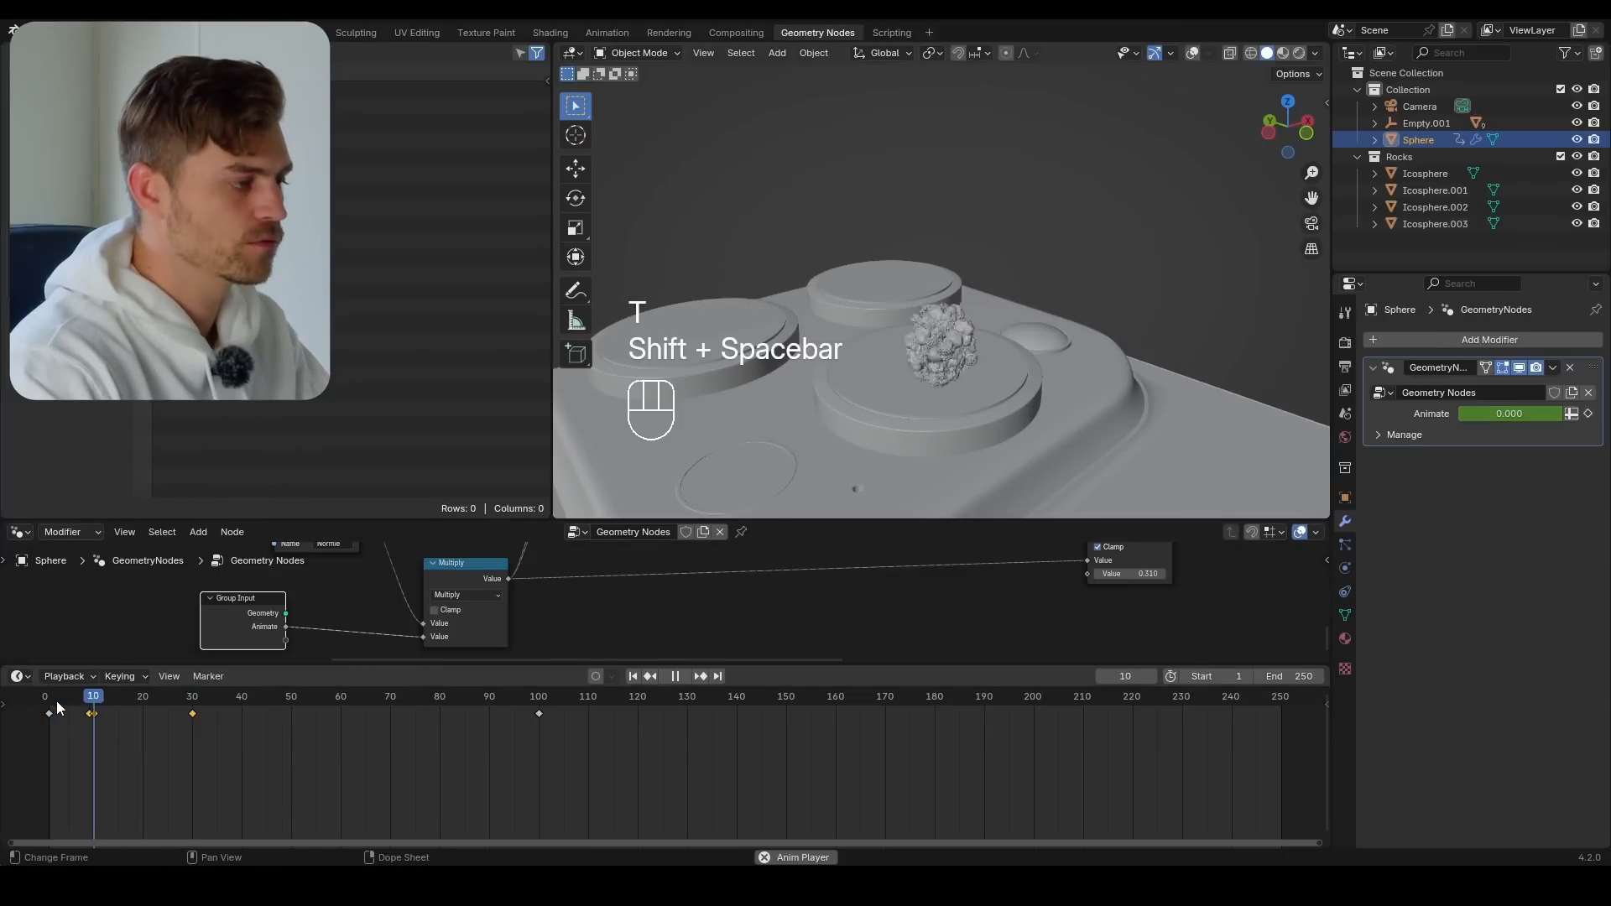
# Replay the animation and examine the rock explosion from several angles, checking the state on frame 30
pyautogui.hotkey('shift', 'space')
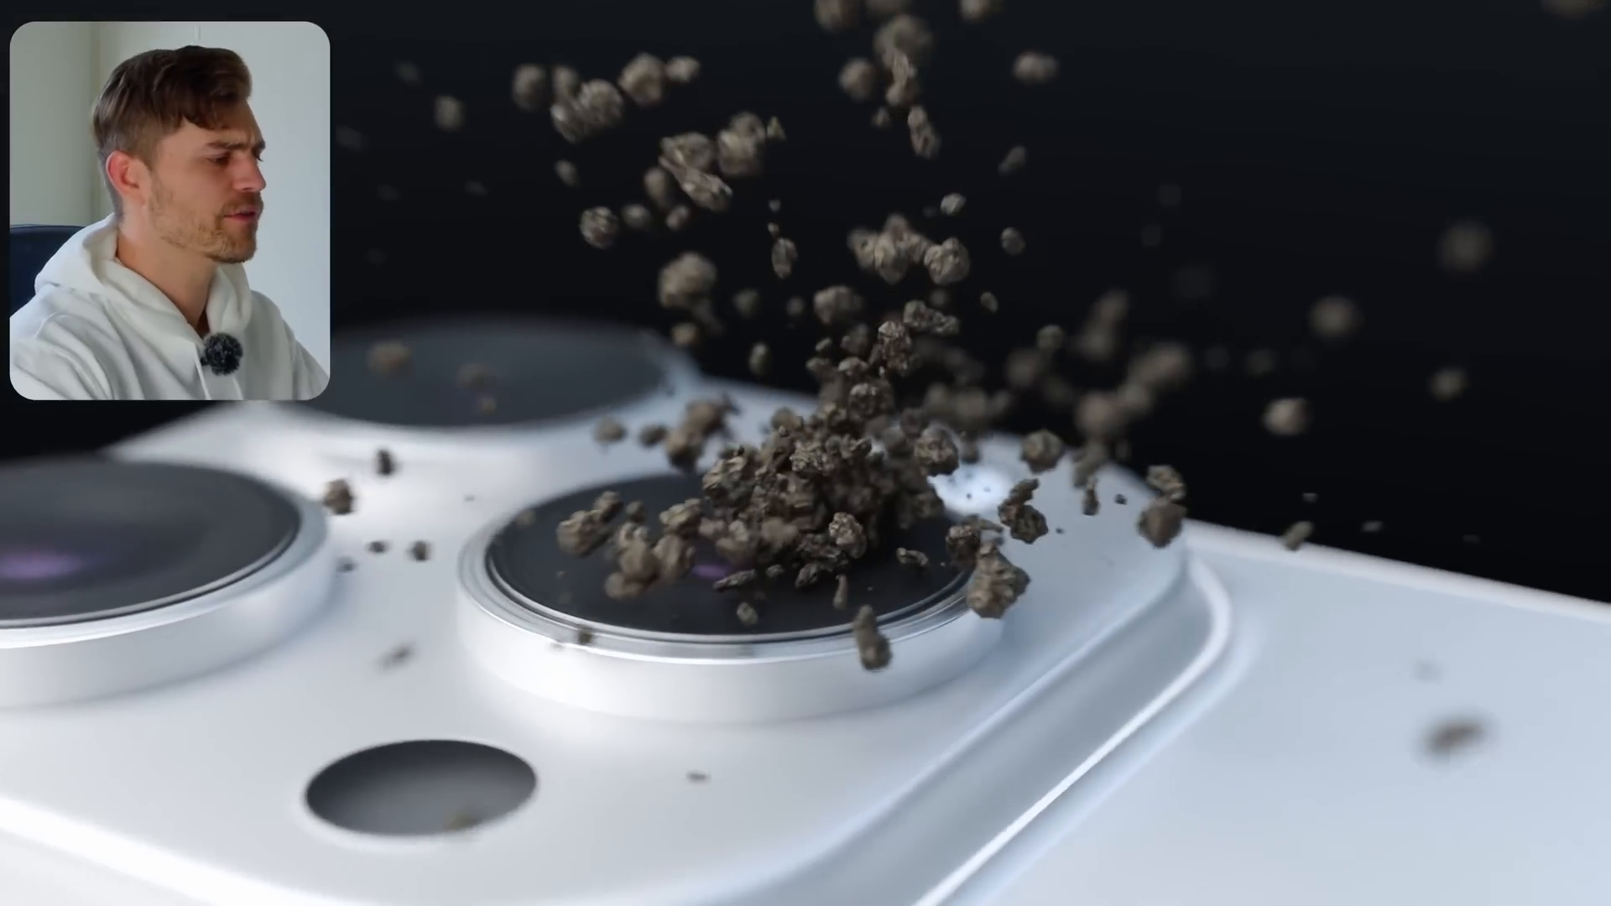
pyautogui.hotkey('shift', 'space')
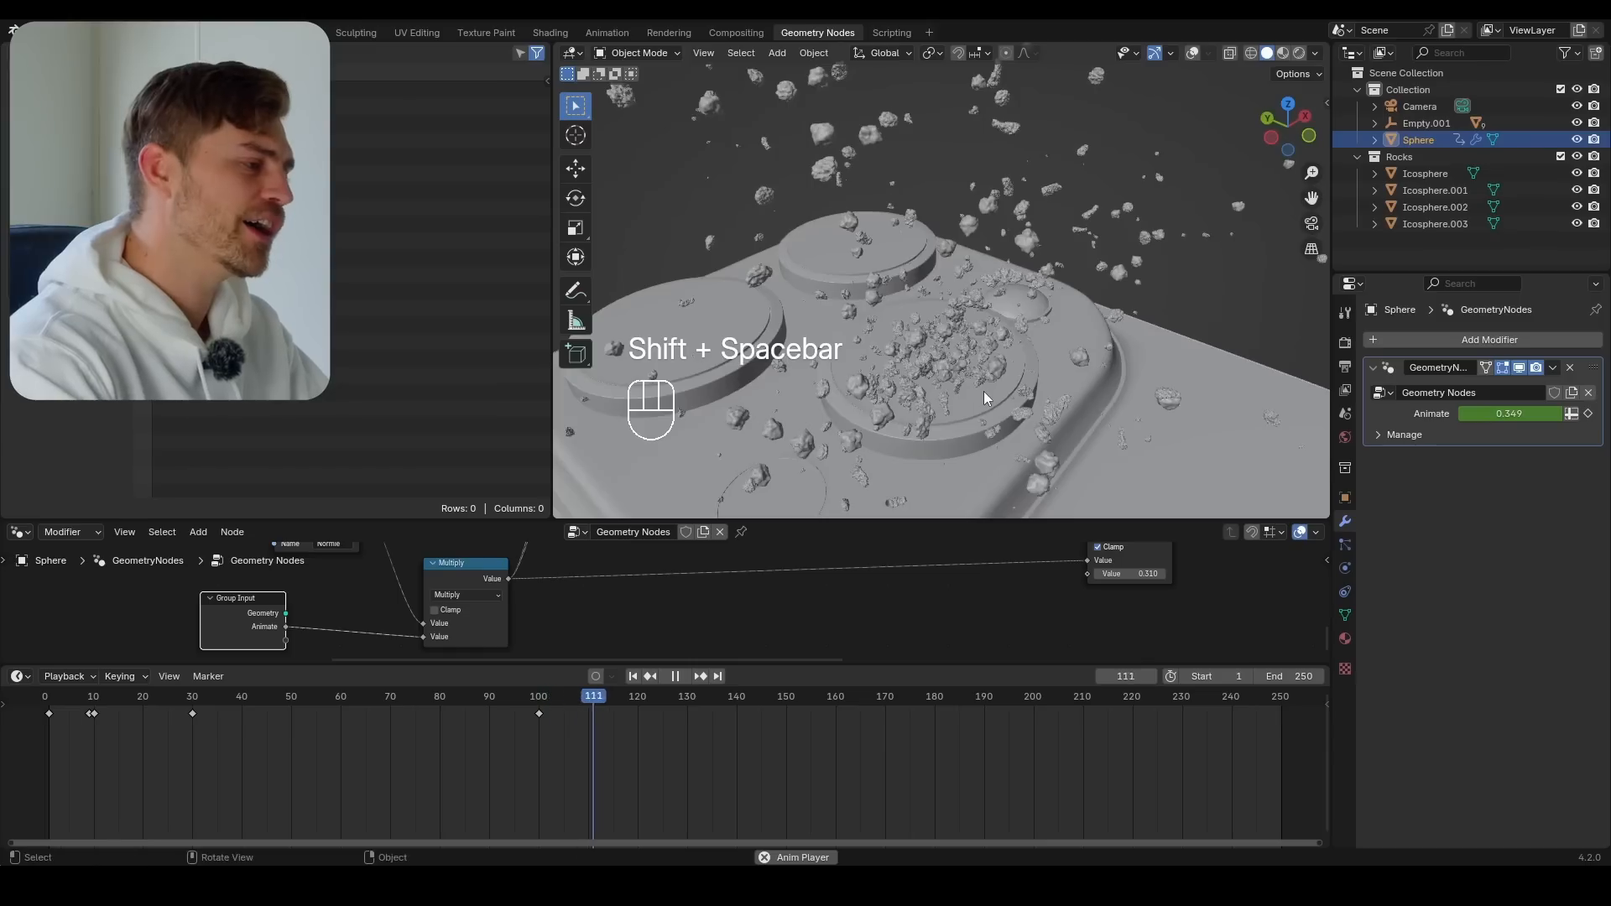
pyautogui.hotkey('shift', 'space')
pyautogui.moveTo(923, 435); pyautogui.dragTo(981, 450, button='middle')
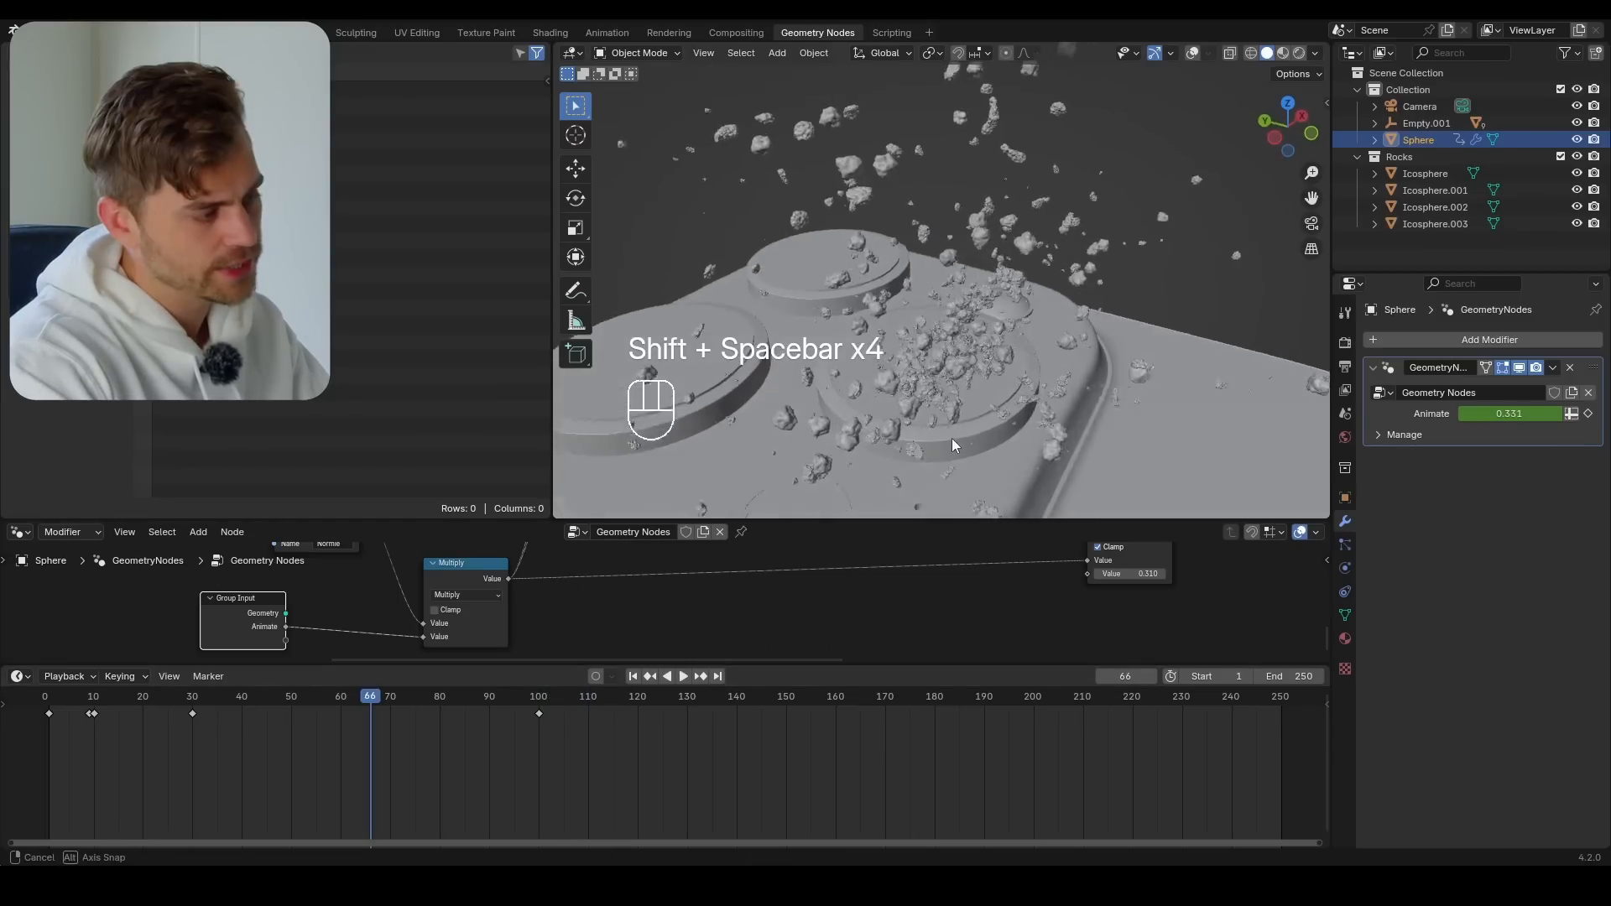
pyautogui.hotkey('shift', 'space')
pyautogui.hotkey('shift', 'space')
pyautogui.hotkey('shift', 'space')
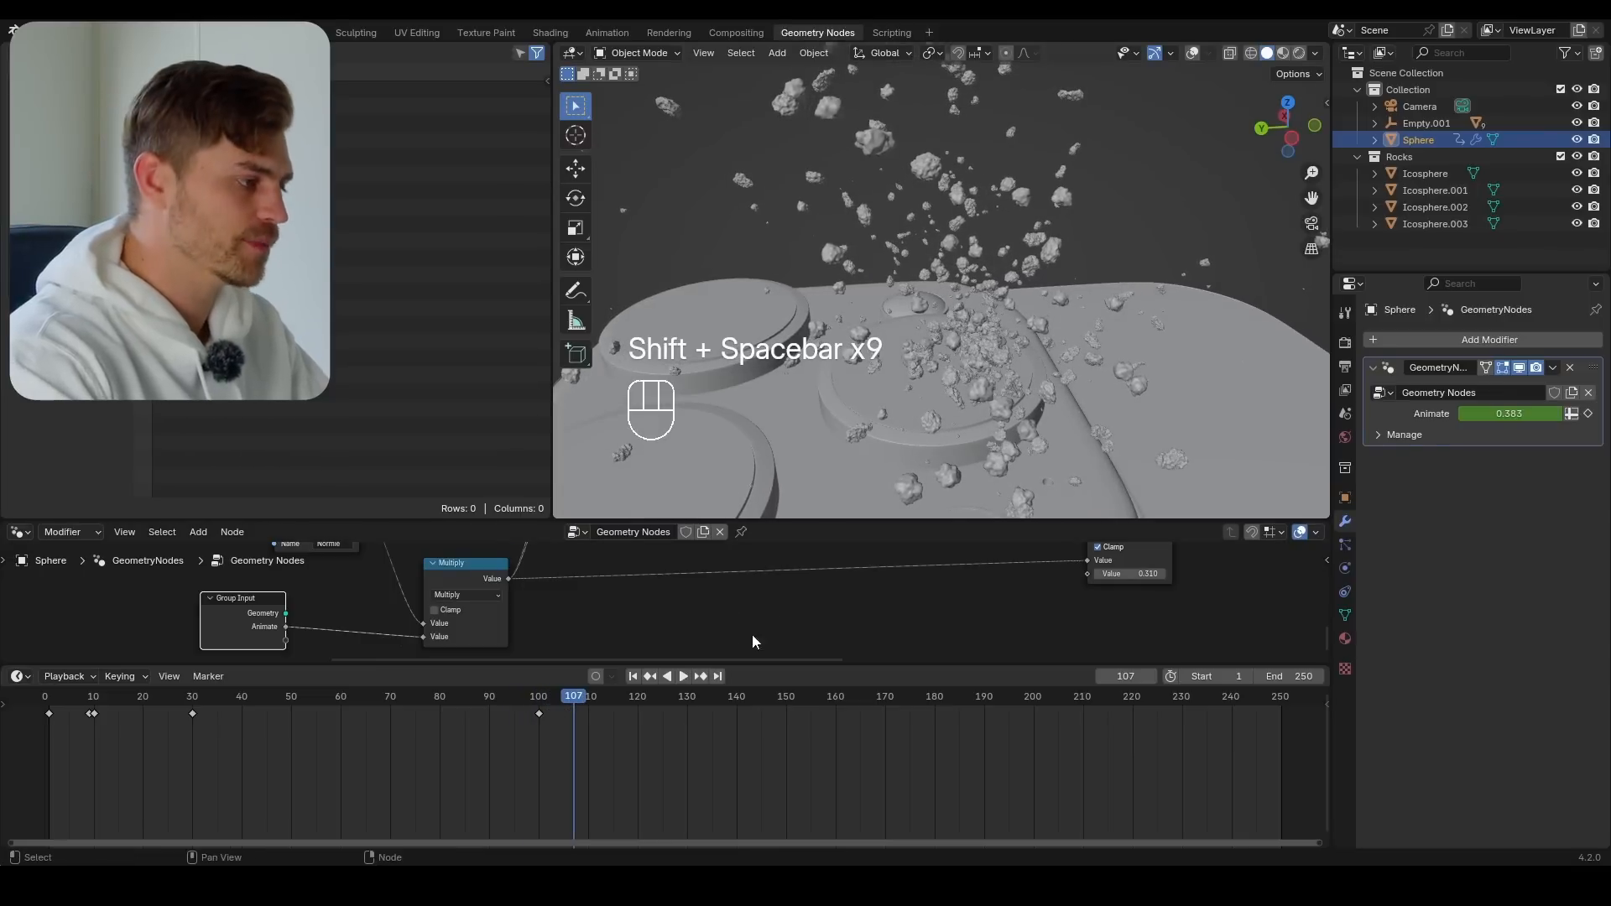
pyautogui.moveTo(814, 479); pyautogui.dragTo(935, 364, button='middle')
pyautogui.moveTo(202, 698)
pyautogui.mouseDown()
pyautogui.moveTo(92, 707)
pyautogui.moveTo(195, 720)
pyautogui.mouseUp()
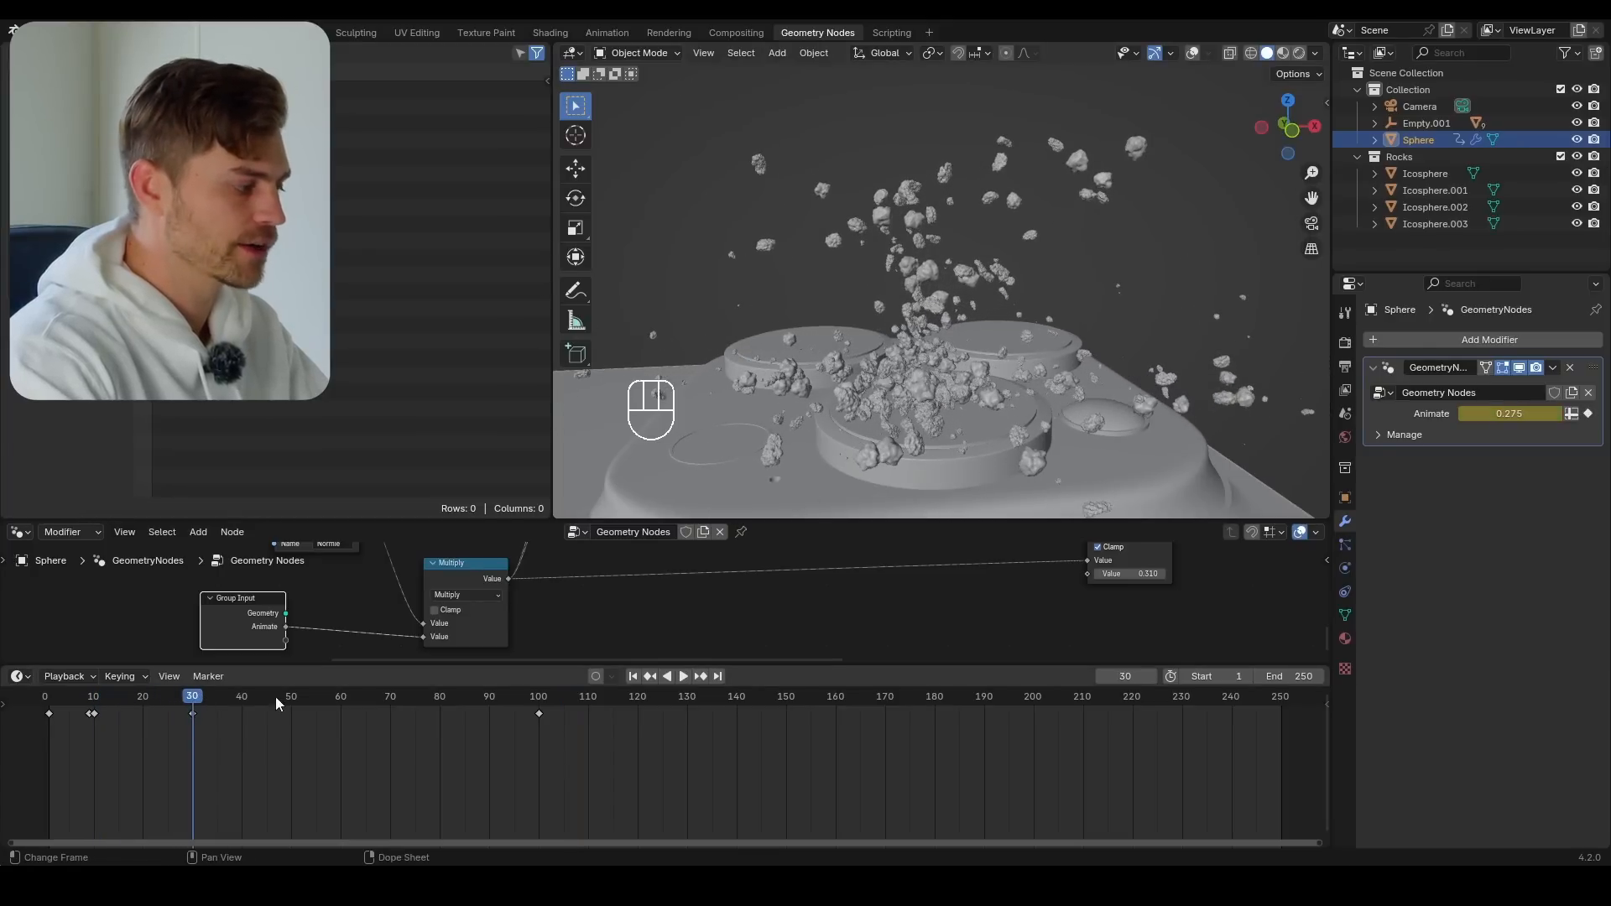
# On frame 100, slightly move and rotate the meteorite sphere, insert a keyframe, and replay the animation
pyautogui.click(539, 701)
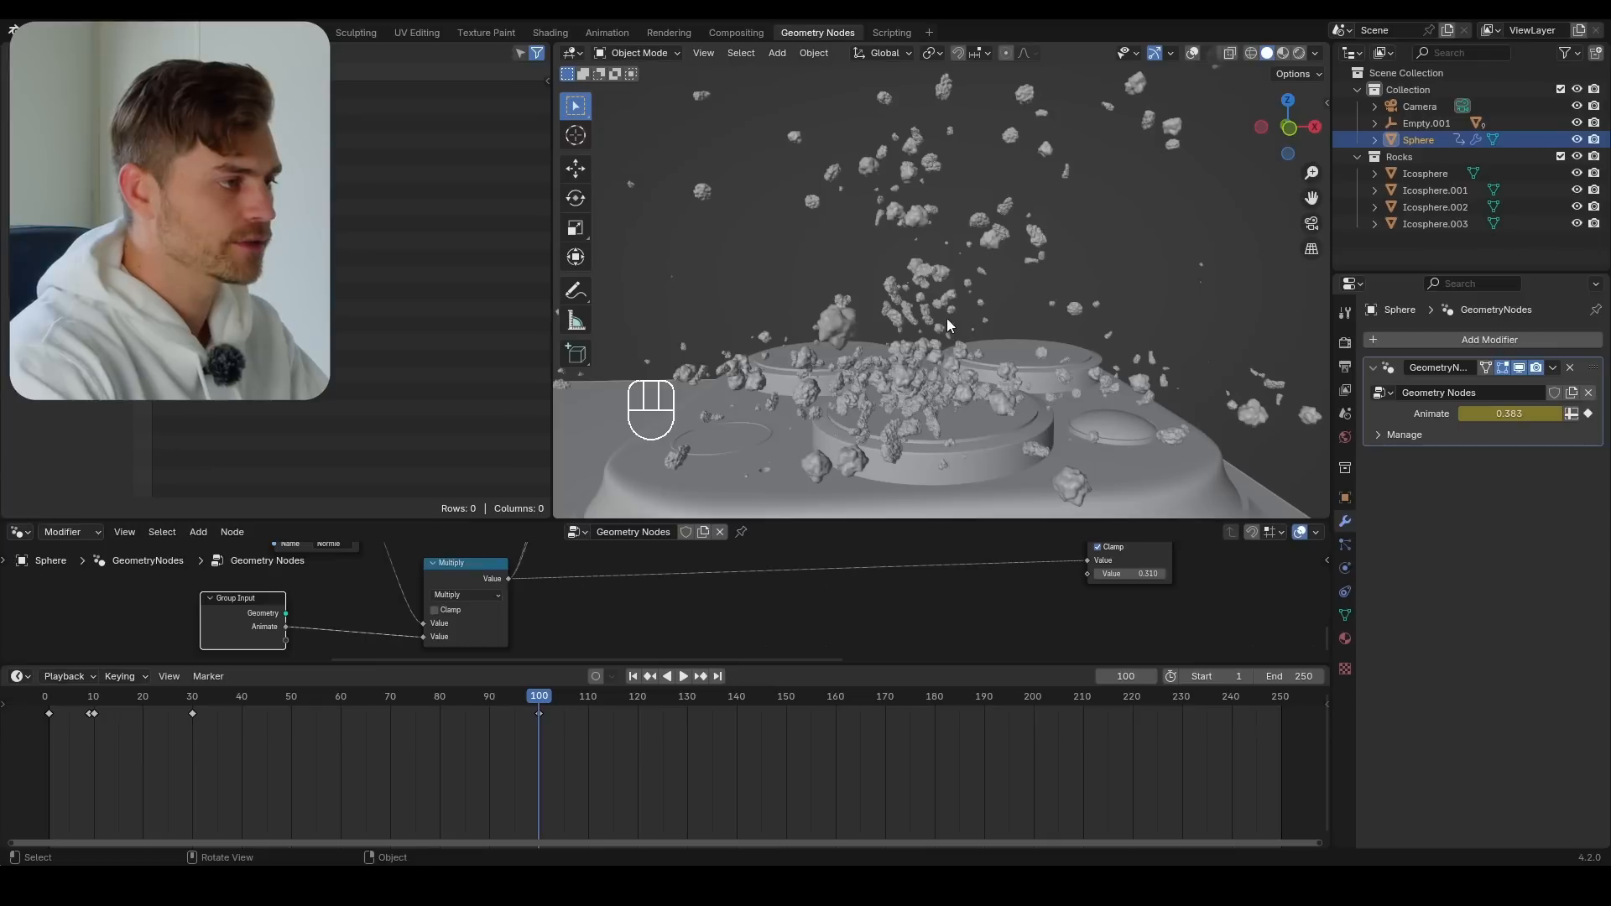
pyautogui.press('r')
pyautogui.press('g')
pyautogui.press('r')
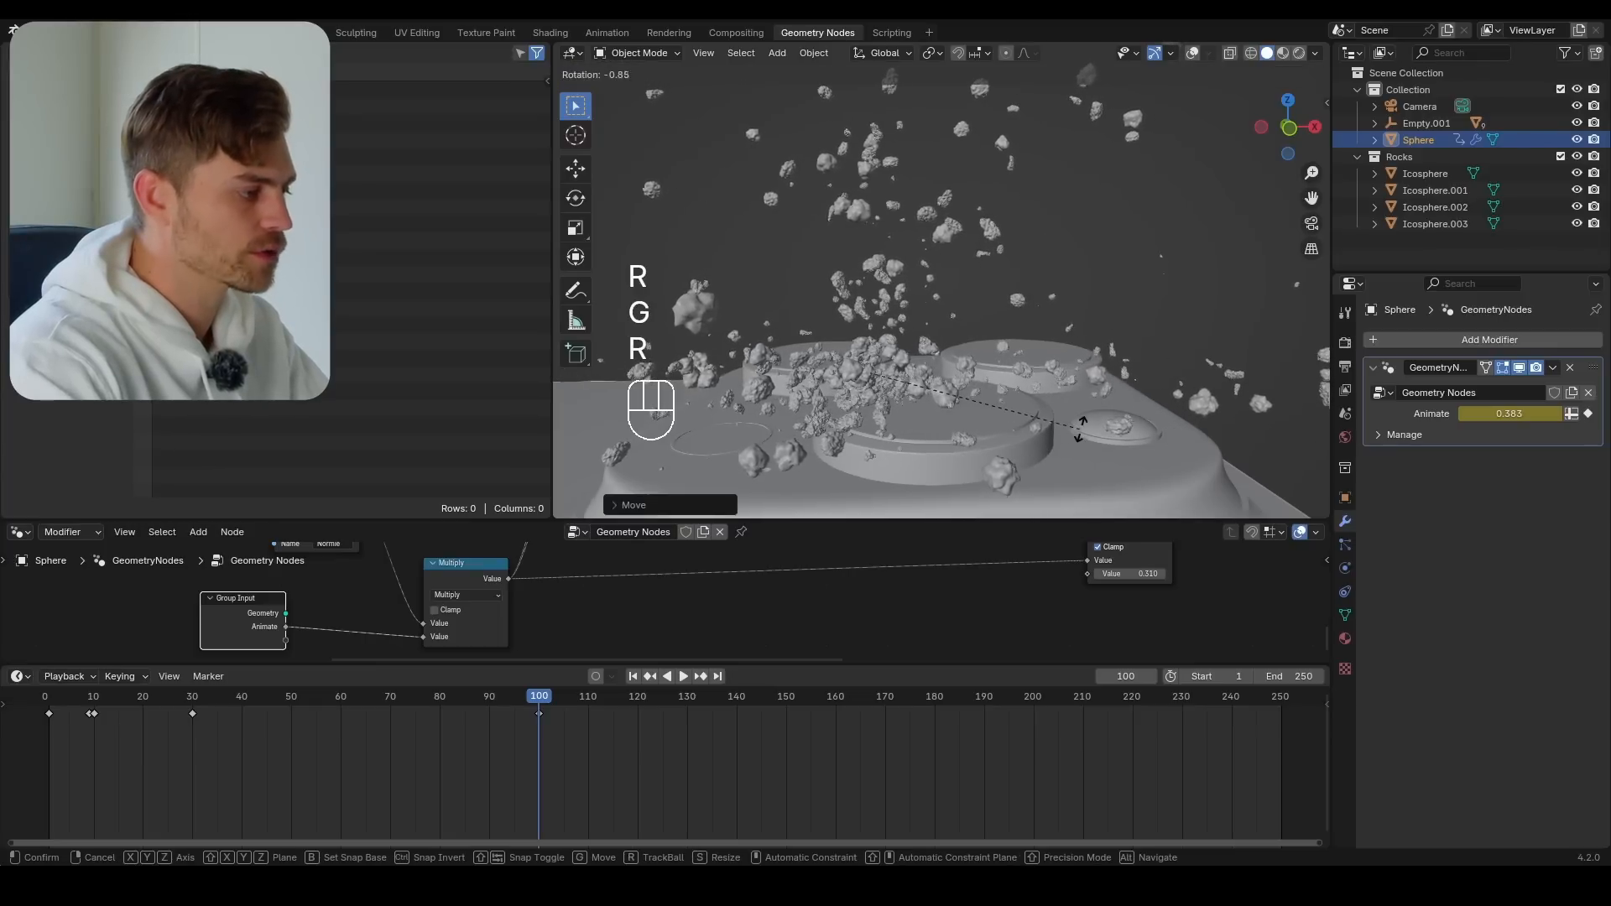
pyautogui.click(1080, 420)
pyautogui.press('i')
pyautogui.moveTo(528, 699); pyautogui.dragTo(118, 697)
pyautogui.hotkey('shift', 'space')
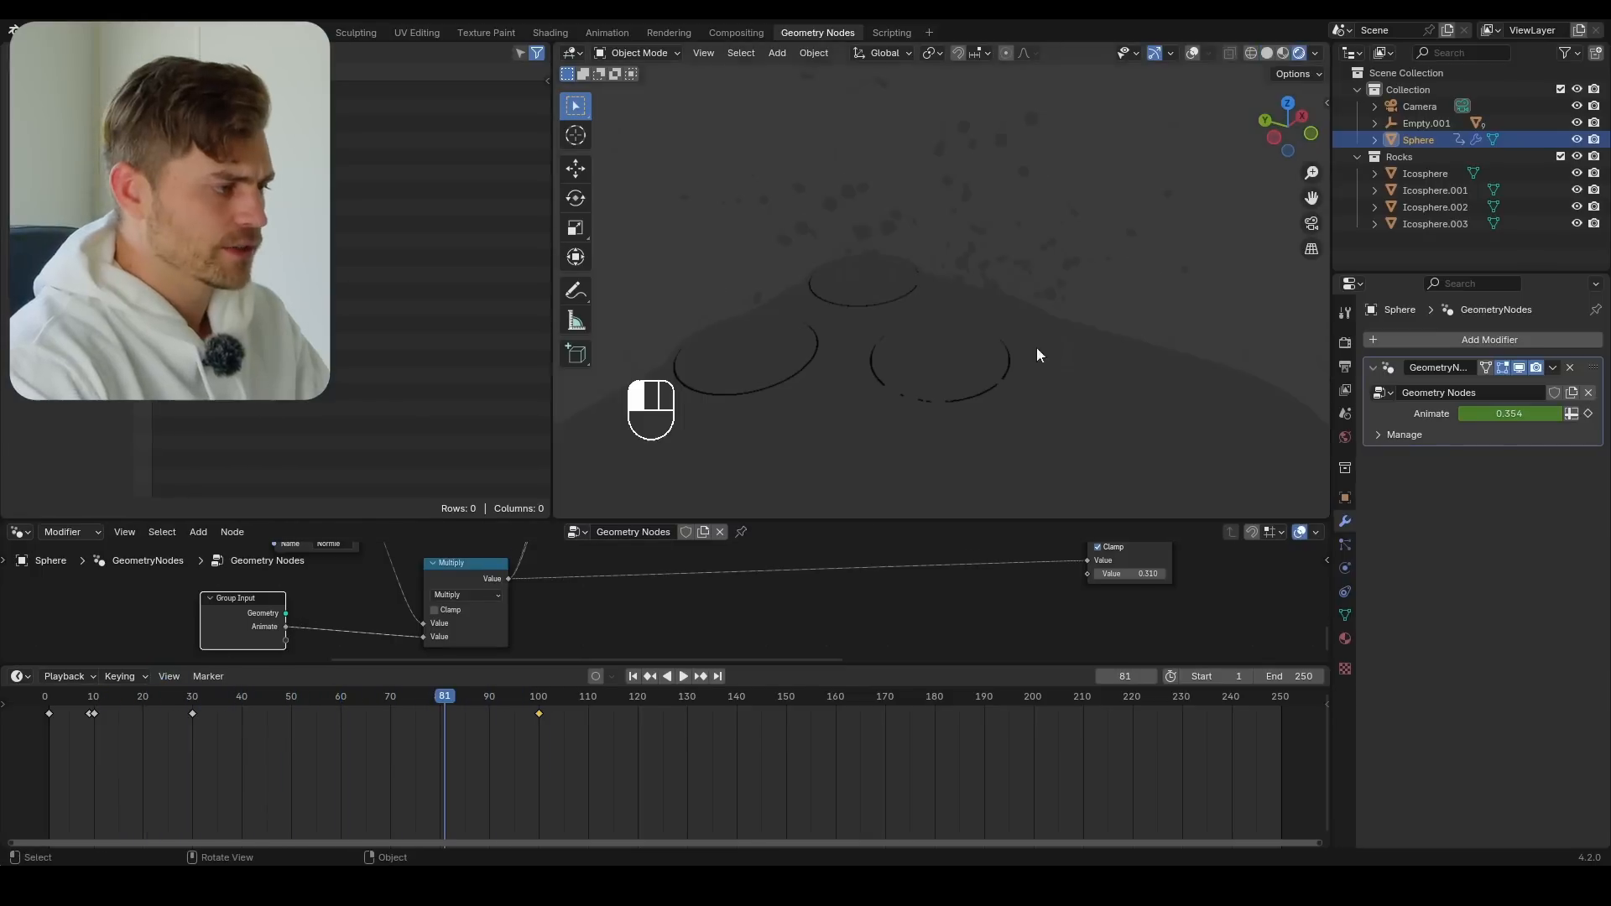
# Open the Easy HDRI settings in the viewport and set the render engine to Cycles
pyautogui.moveTo(1000, 331); pyautogui.dragTo(995, 243, button='middle')
pyautogui.press('n')
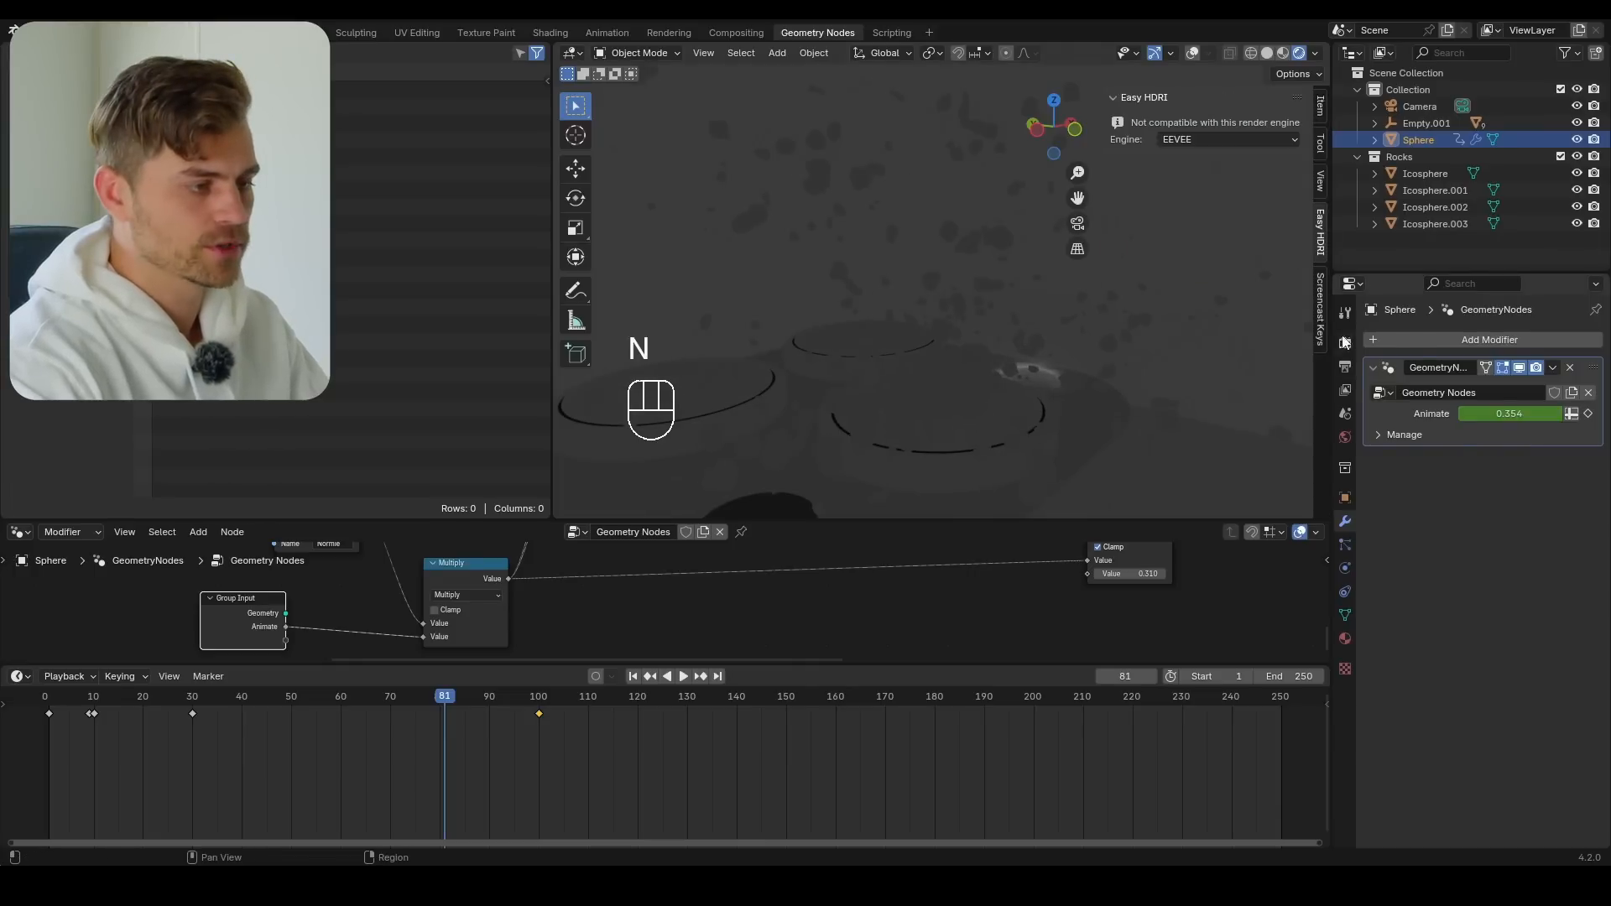
pyautogui.click(1344, 342)
pyautogui.click(1511, 340)
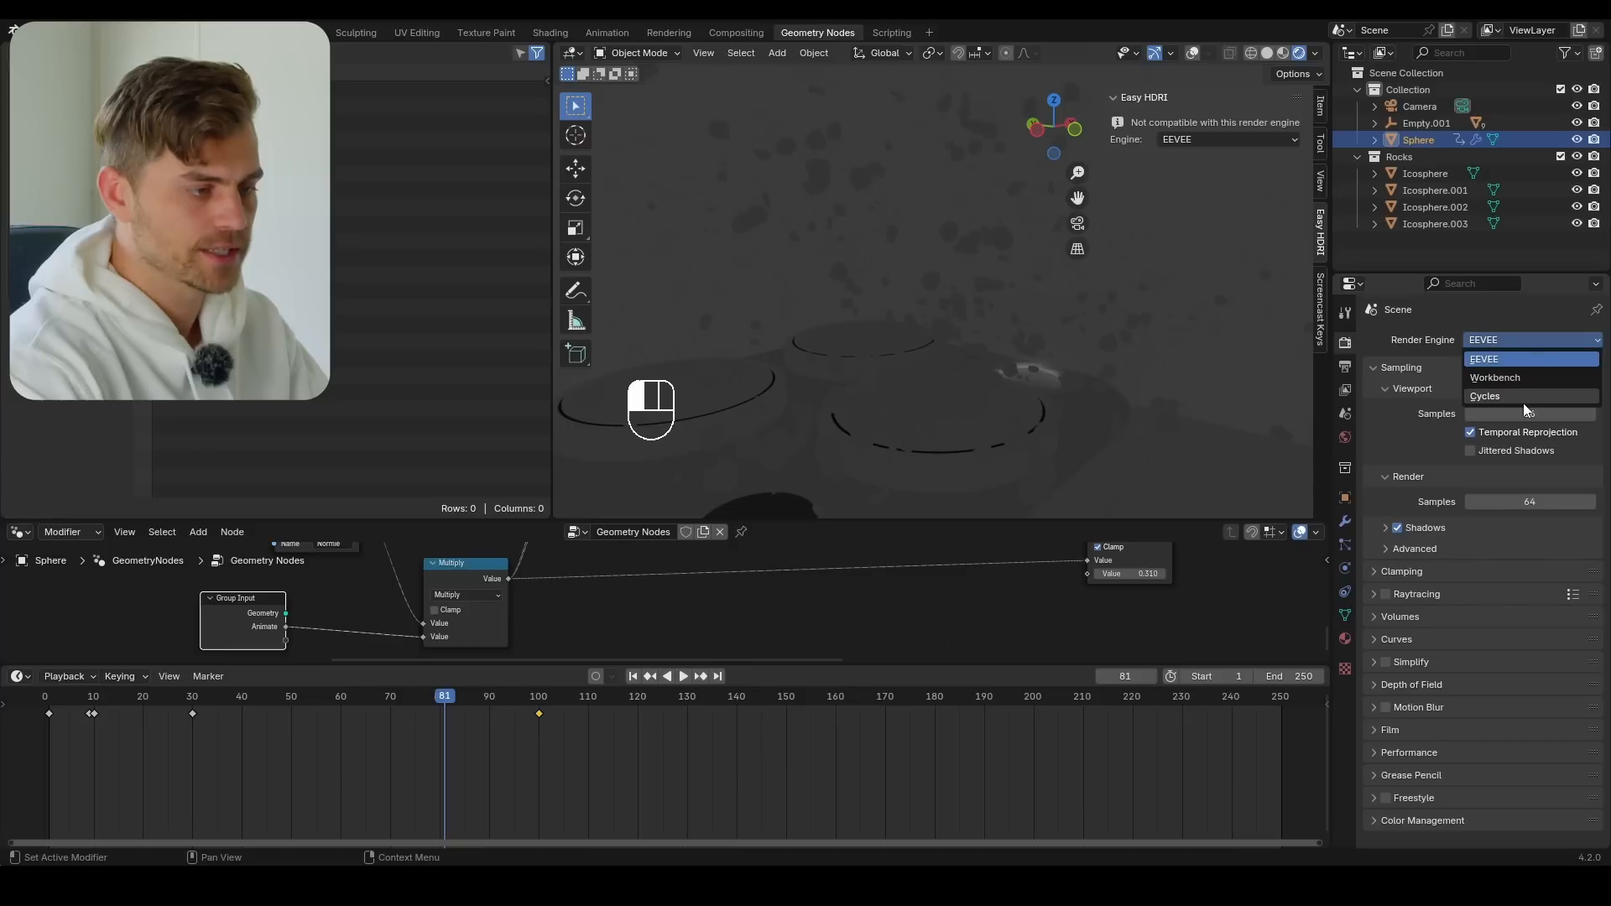
pyautogui.click(1523, 397)
# Load canary_wharf_4k.exr as the environment lighting with Easy HDRI and set the sky strength to 0.5
pyautogui.click(1209, 255)
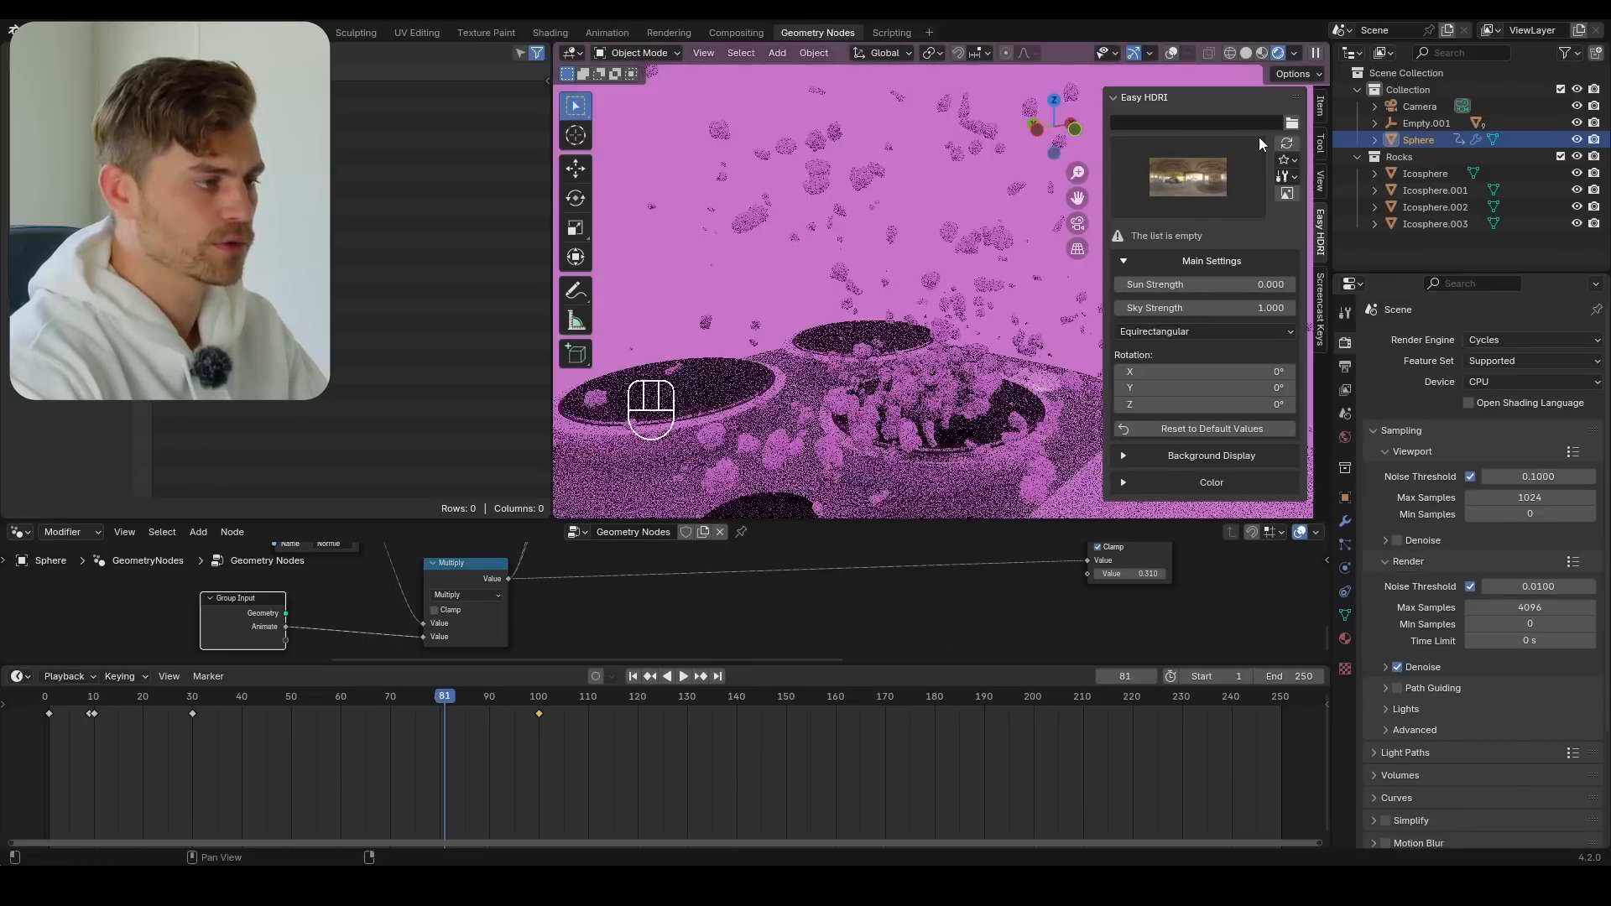
pyautogui.click(1298, 127)
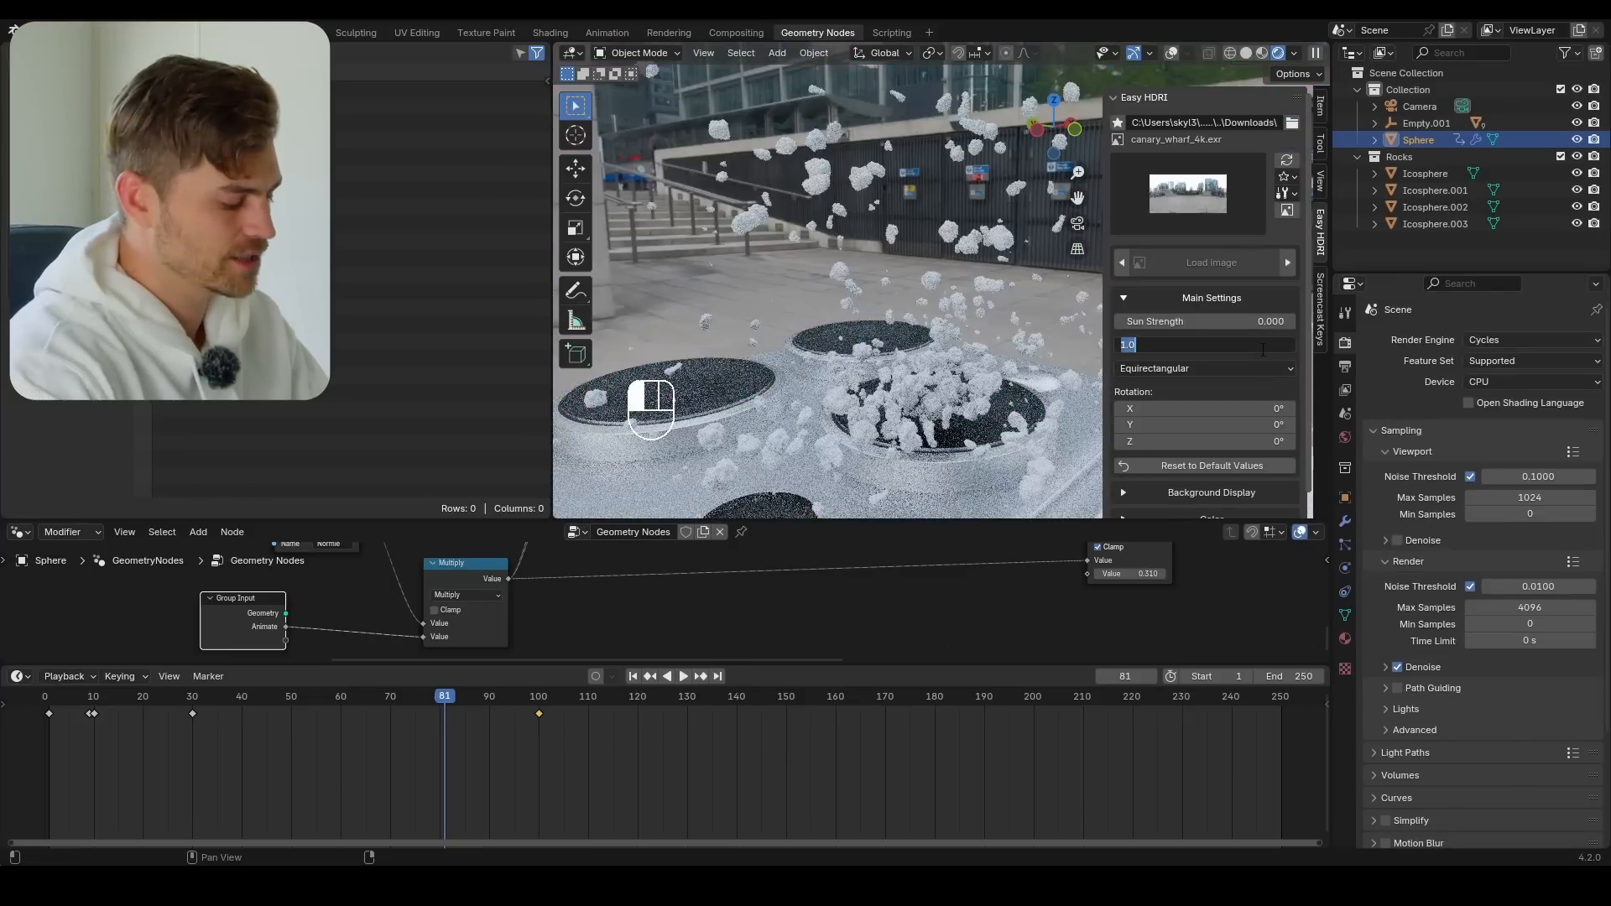
pyautogui.press('Return')
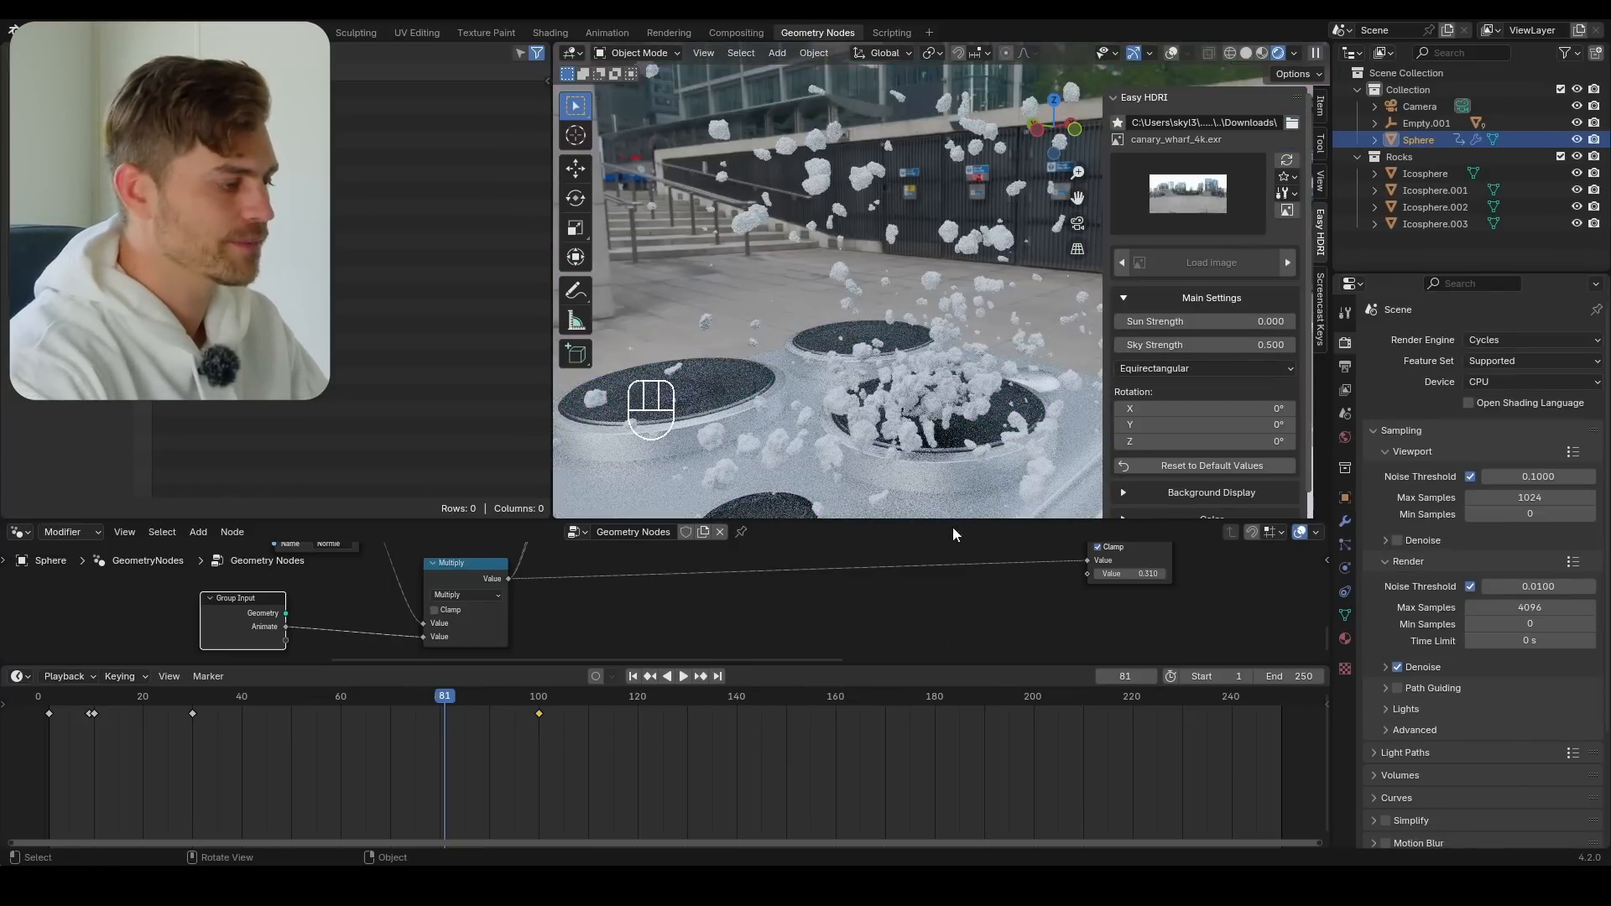
# Enlarge the geometry node editor and give the Sphere a new material named Rocks
pyautogui.scroll(-3, 907, 561)
pyautogui.moveTo(866, 522); pyautogui.dragTo(868, 326)
pyautogui.moveTo(977, 408); pyautogui.dragTo(458, 631, button='middle')
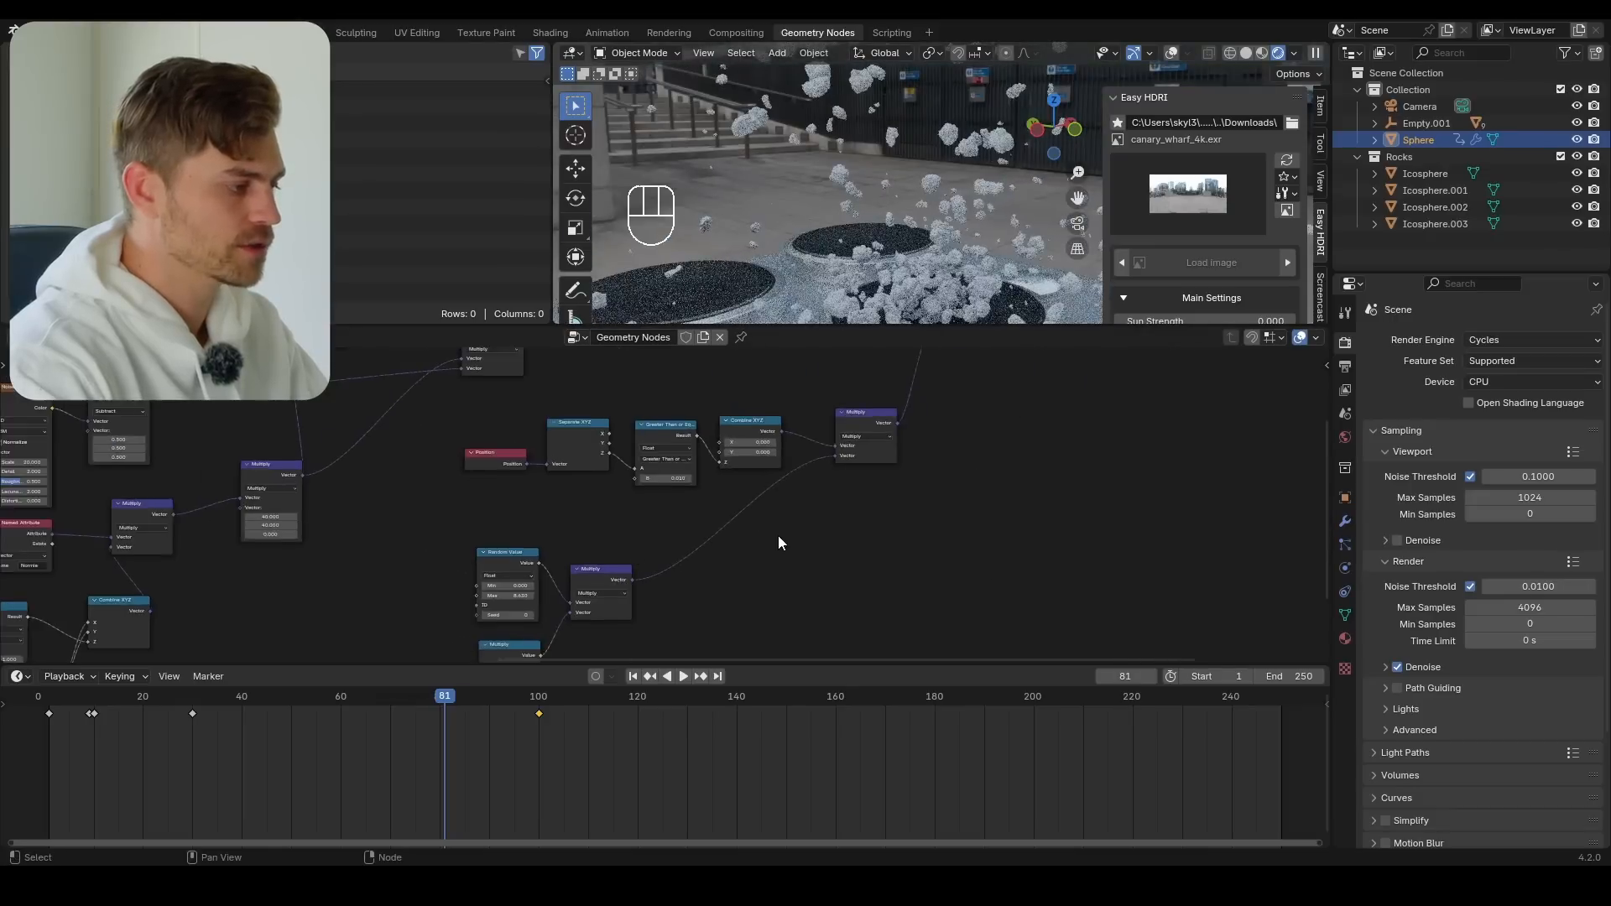
pyautogui.scroll(-2, 782, 541)
pyautogui.moveTo(824, 514); pyautogui.dragTo(601, 659, button='middle')
pyautogui.moveTo(871, 453); pyautogui.dragTo(713, 504, button='middle')
pyautogui.scroll(2, 714, 503)
pyautogui.click(1346, 637)
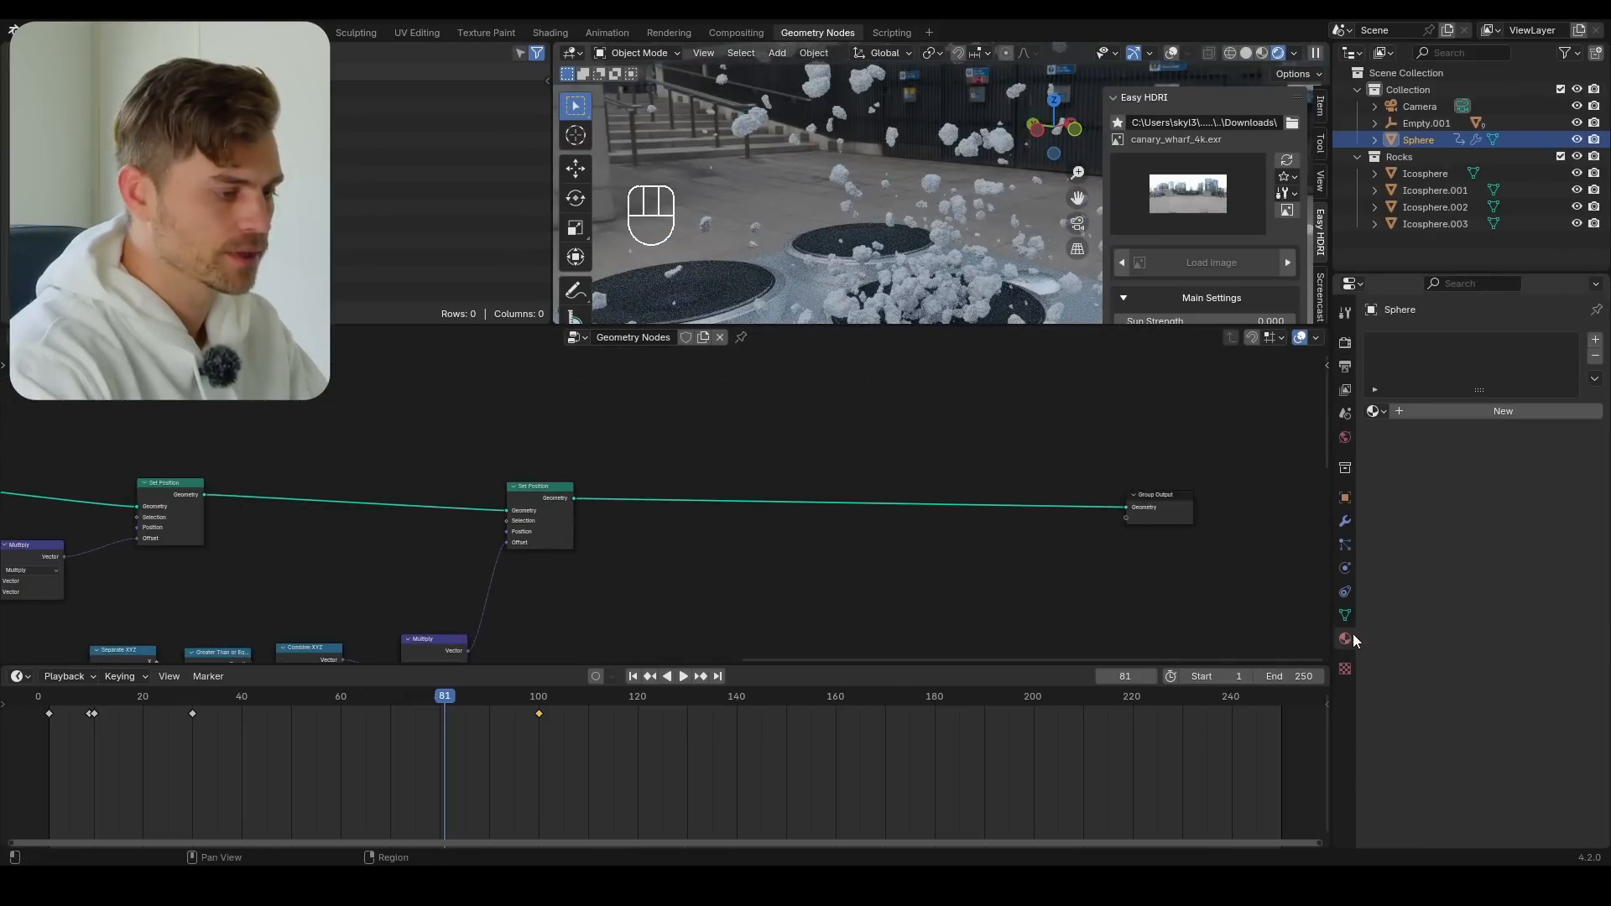
pyautogui.click(1515, 406)
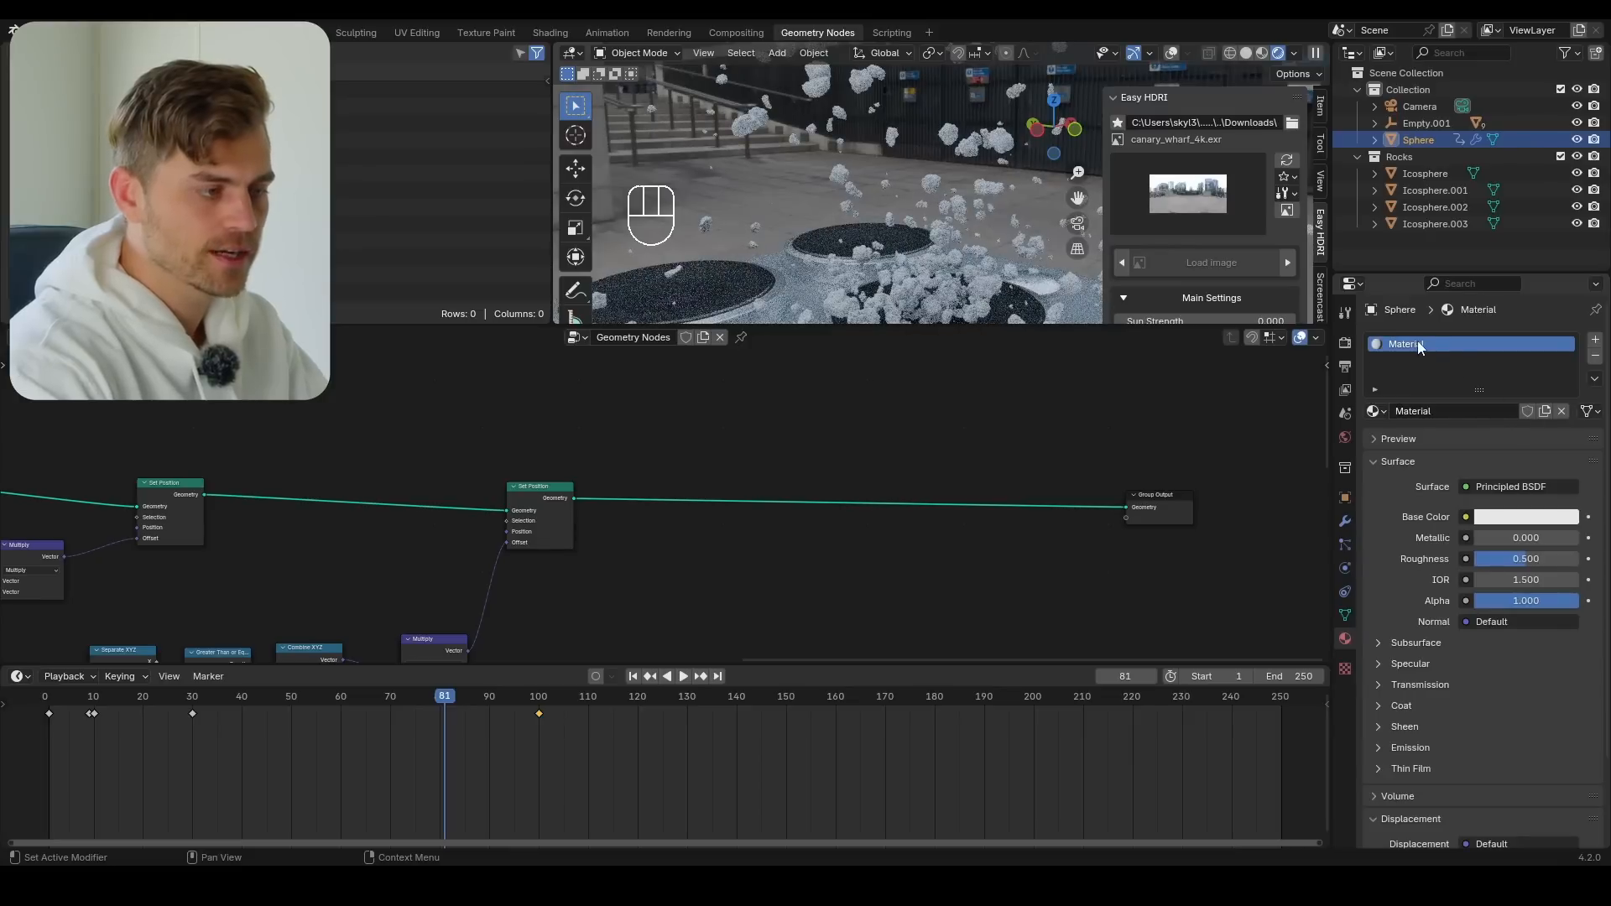
pyautogui.press('Return')
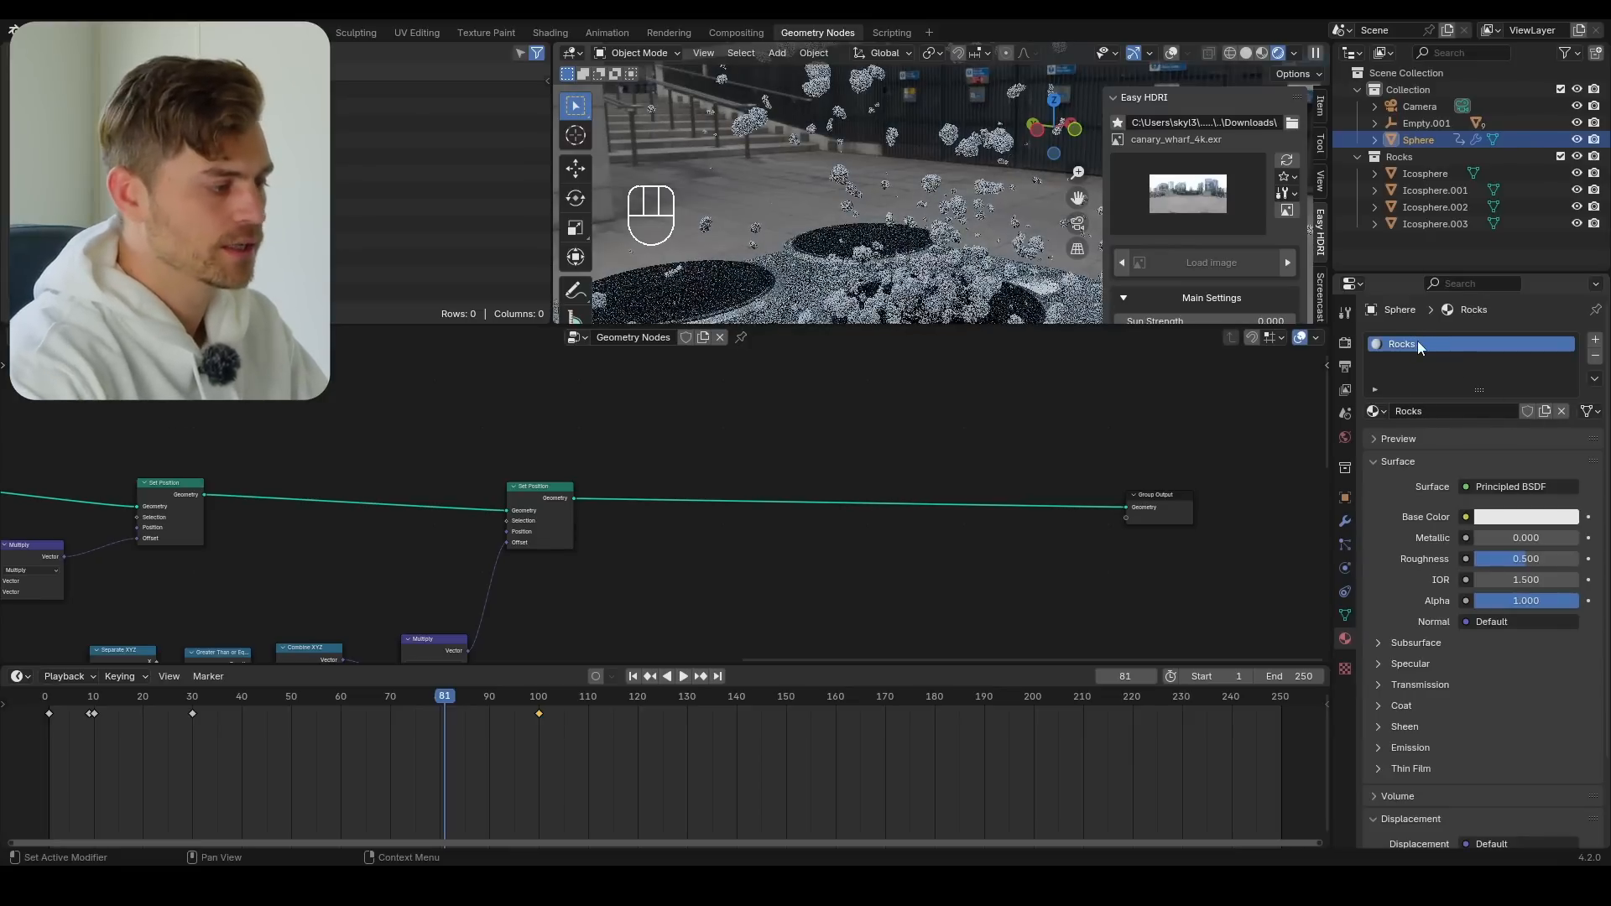
# Insert a Set Material node between the last Set Position and the Group Output, and assign the Rocks material to it
pyautogui.hotkey('shift', 'a')
pyautogui.moveTo(840, 455)
pyautogui.write('set mate')
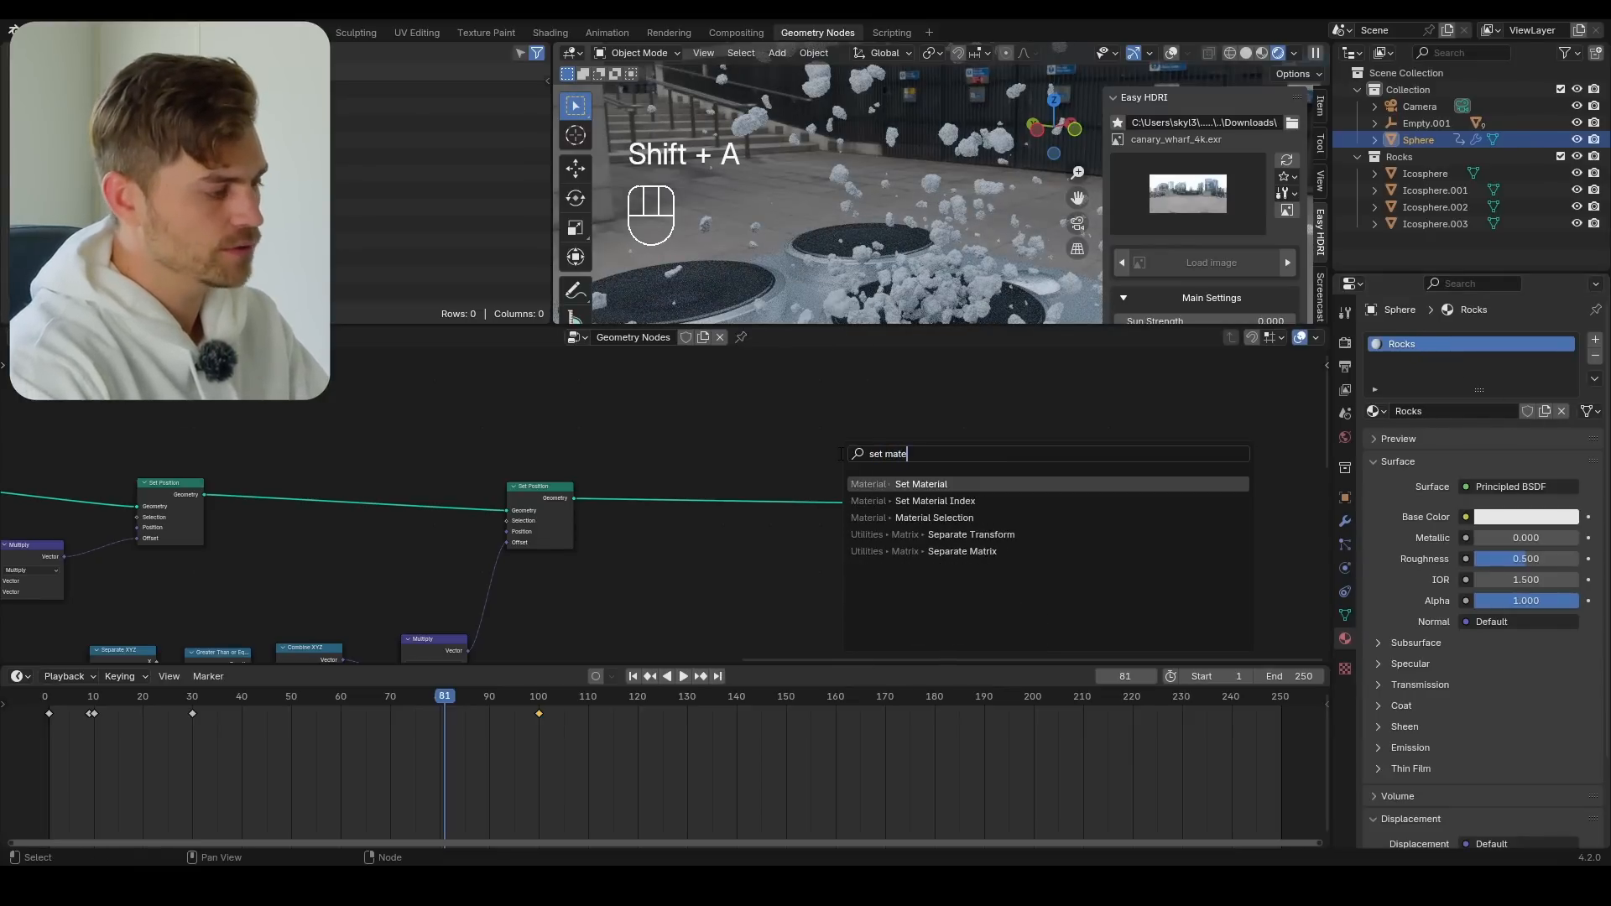
pyautogui.press('Return')
pyautogui.click(710, 483)
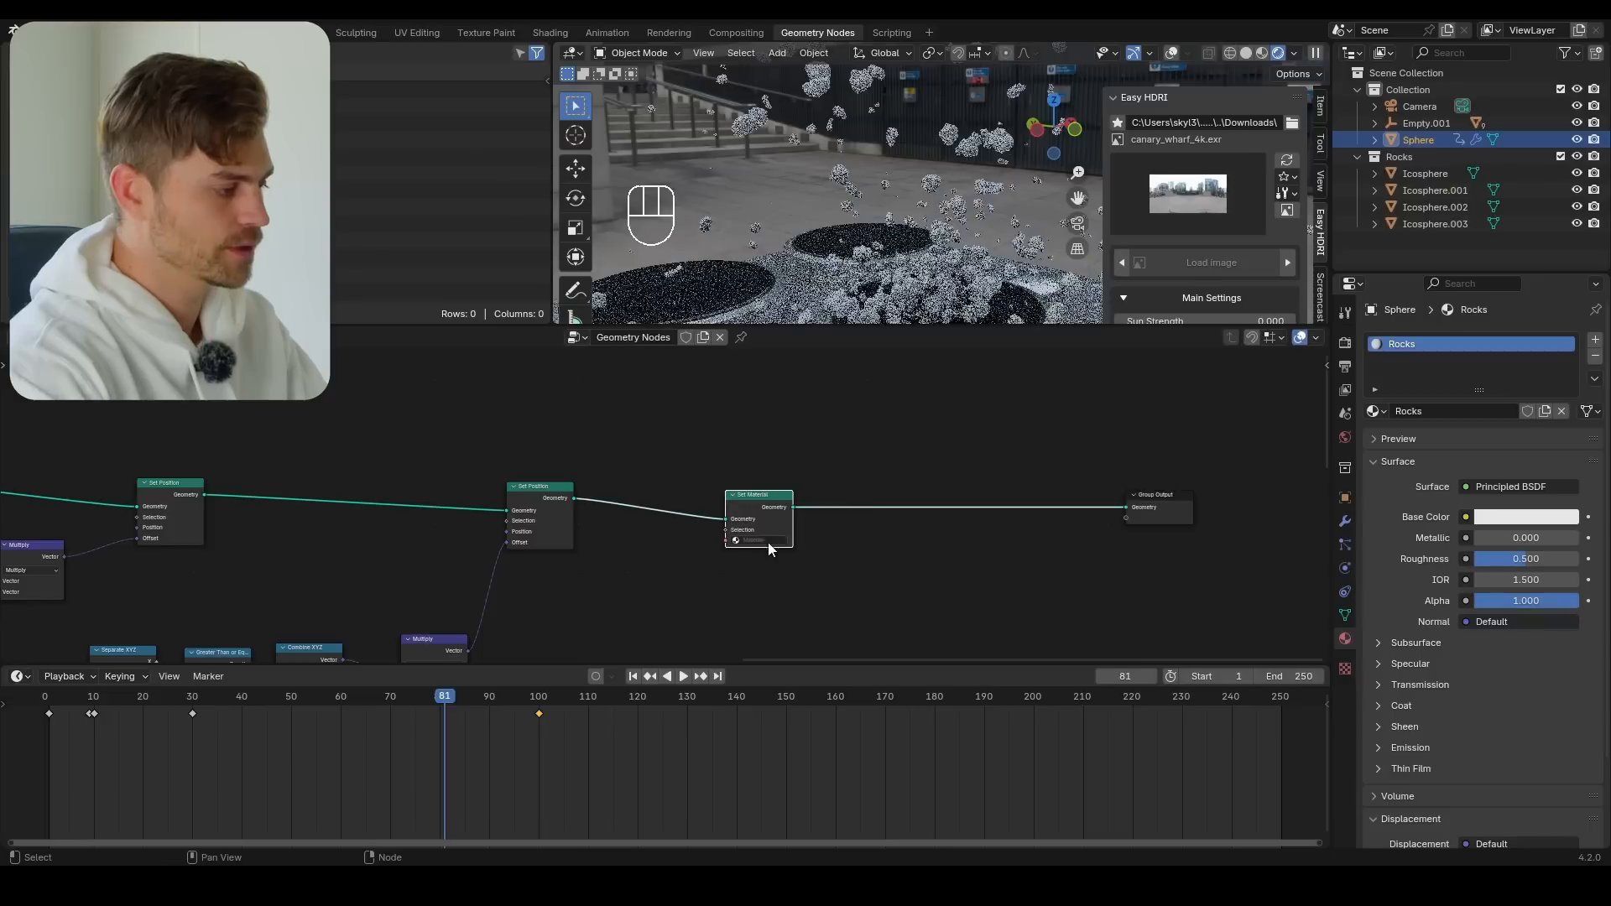
pyautogui.scroll(3, 660, 504)
pyautogui.click(840, 566)
pyautogui.write('Rocks')
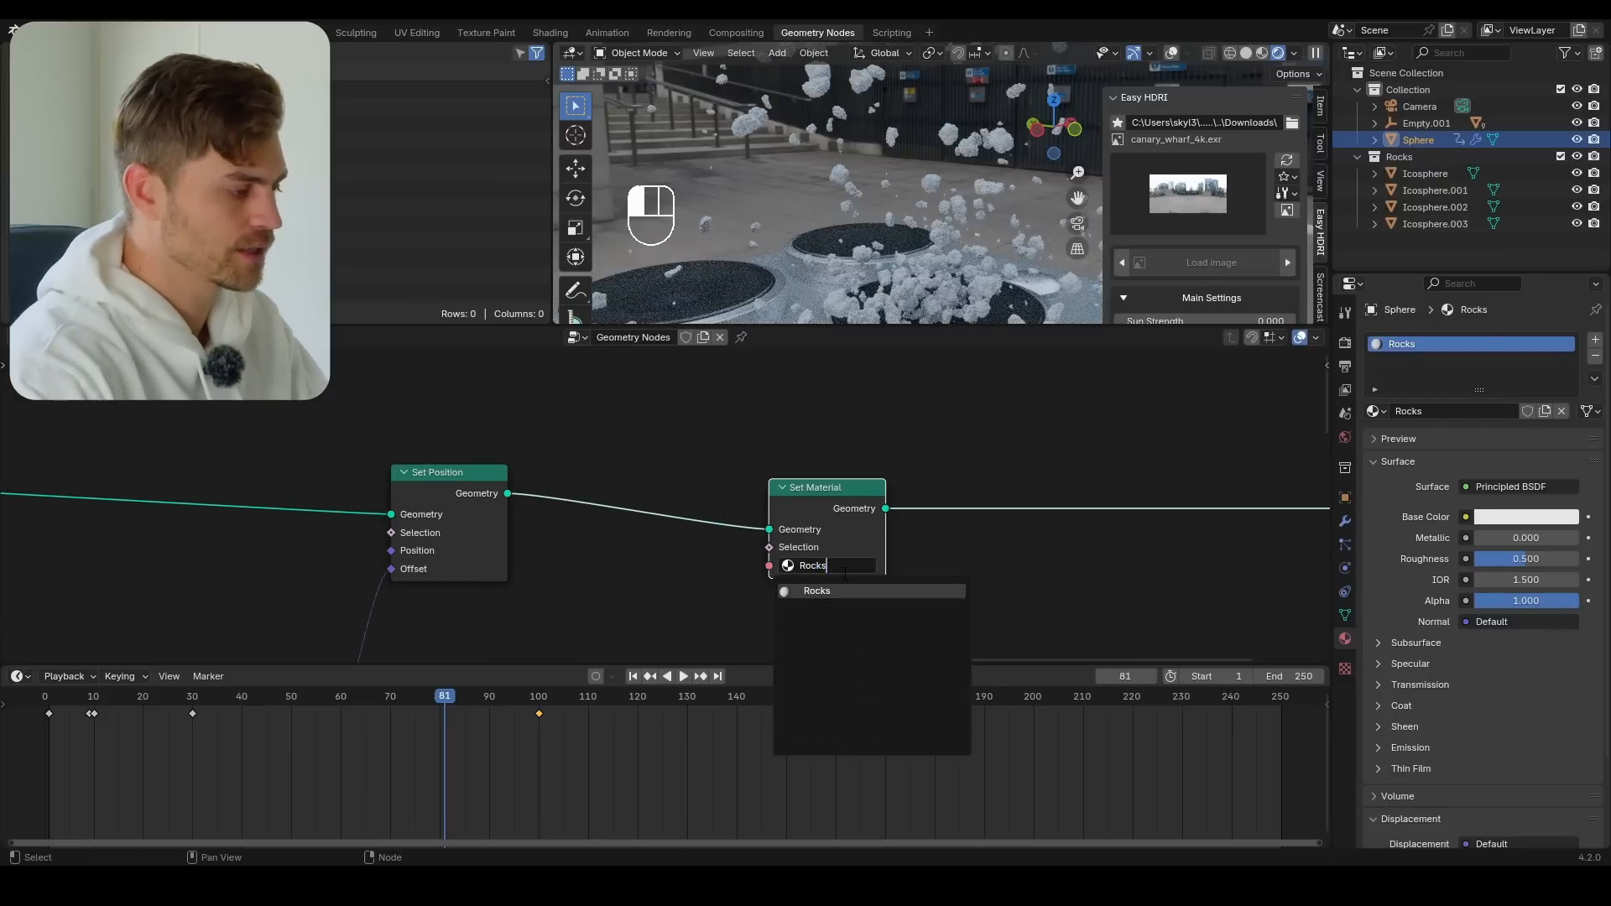
pyautogui.press('Return')
# Enlarge the timeline area and turn it into a shader editor
pyautogui.moveTo(832, 665); pyautogui.dragTo(831, 363)
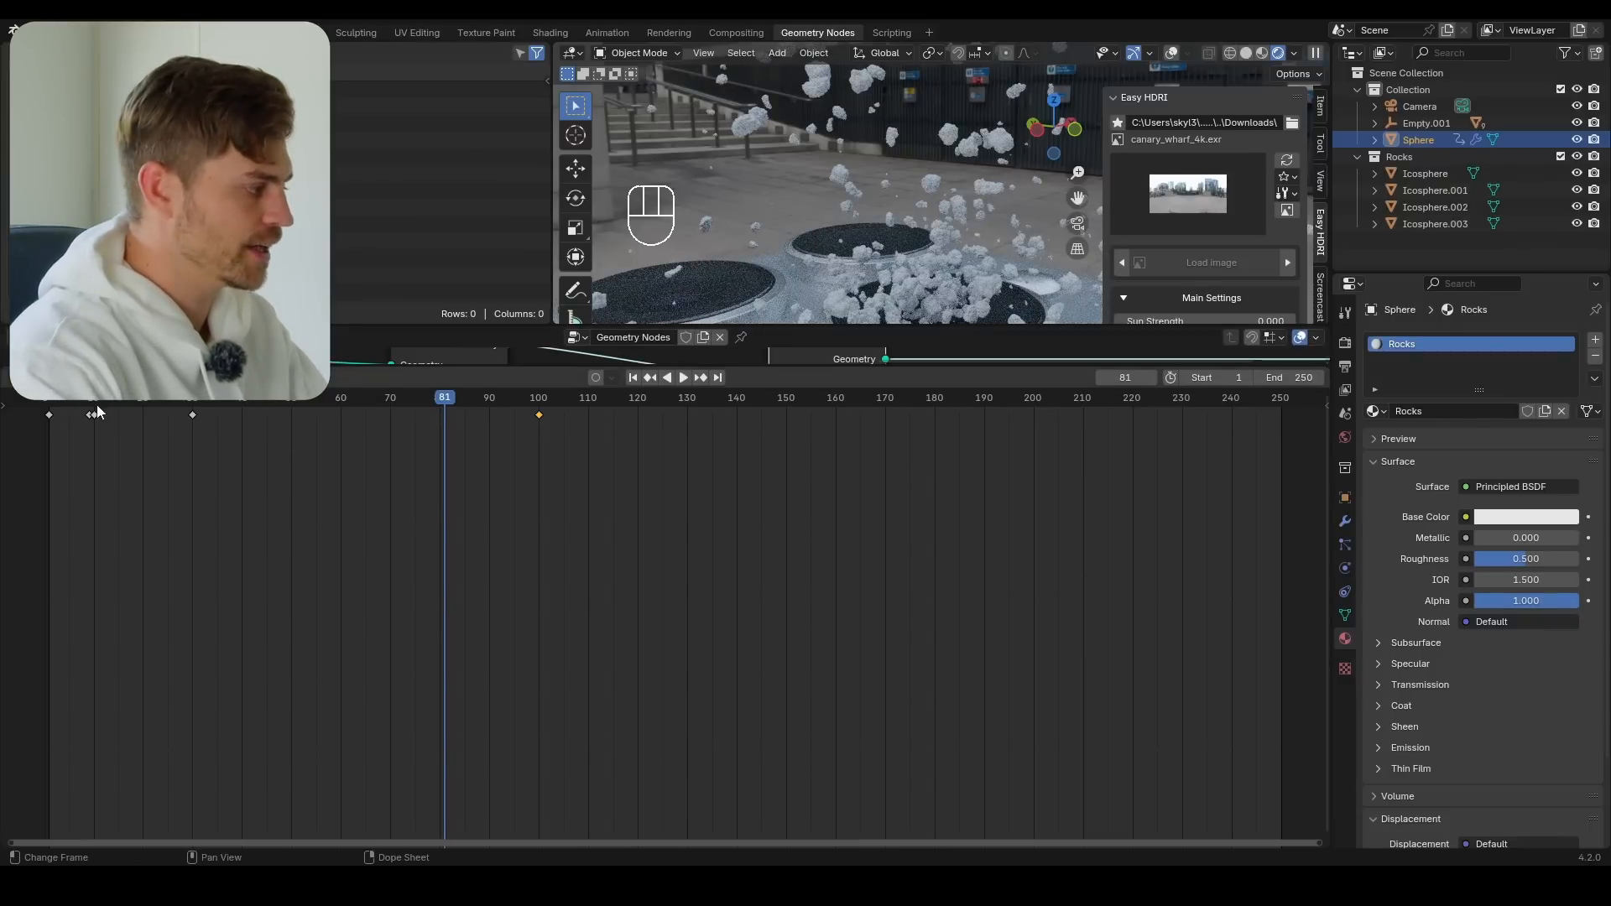
pyautogui.click(18, 413)
pyautogui.click(50, 534)
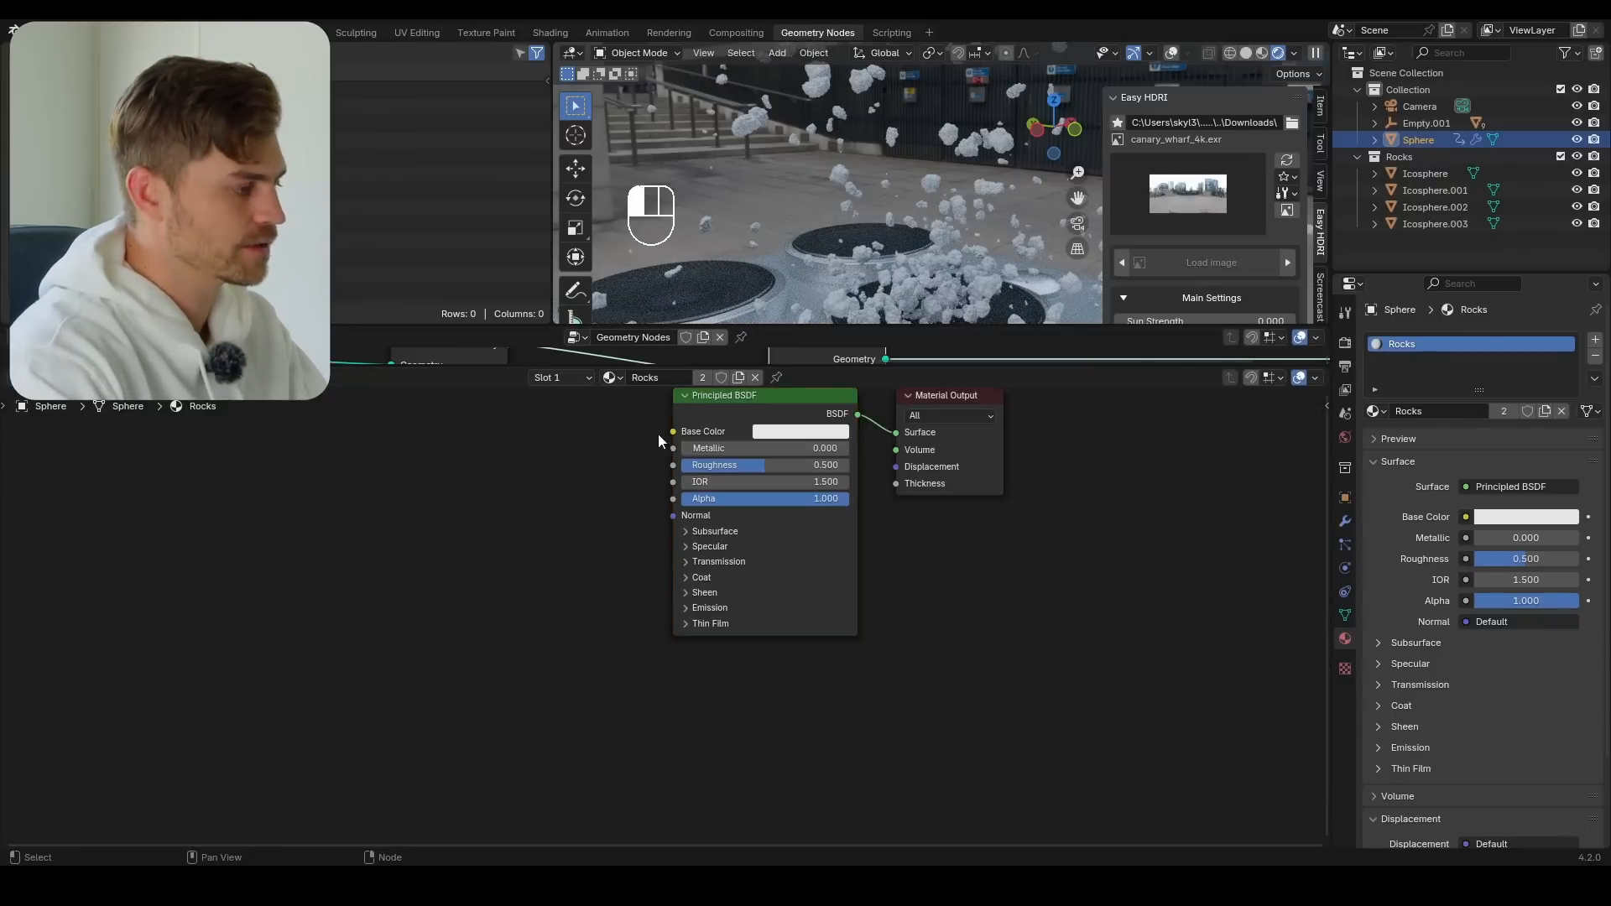
# Build the Rocks material with the Principled Texture Setup, using all files in the Rock034_2K-JPG folder
pyautogui.moveTo(764, 408); pyautogui.dragTo(682, 478, button='middle')
pyautogui.click(682, 478)
pyautogui.hotkey('ctrl', 'shift', 't')
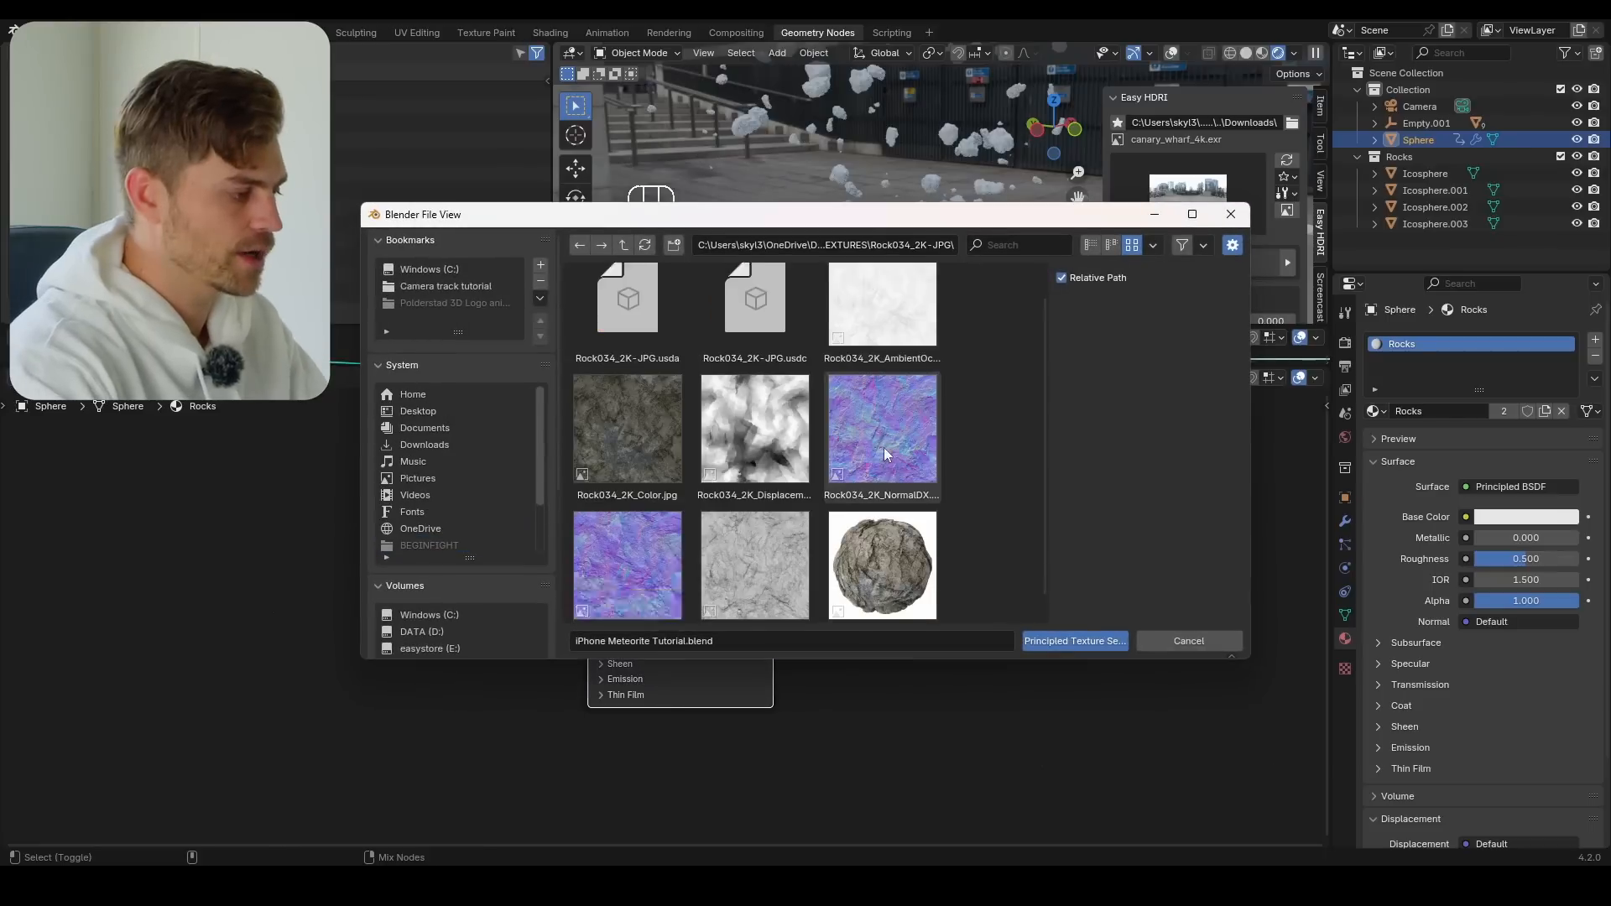
pyautogui.scroll(-1, 881, 448)
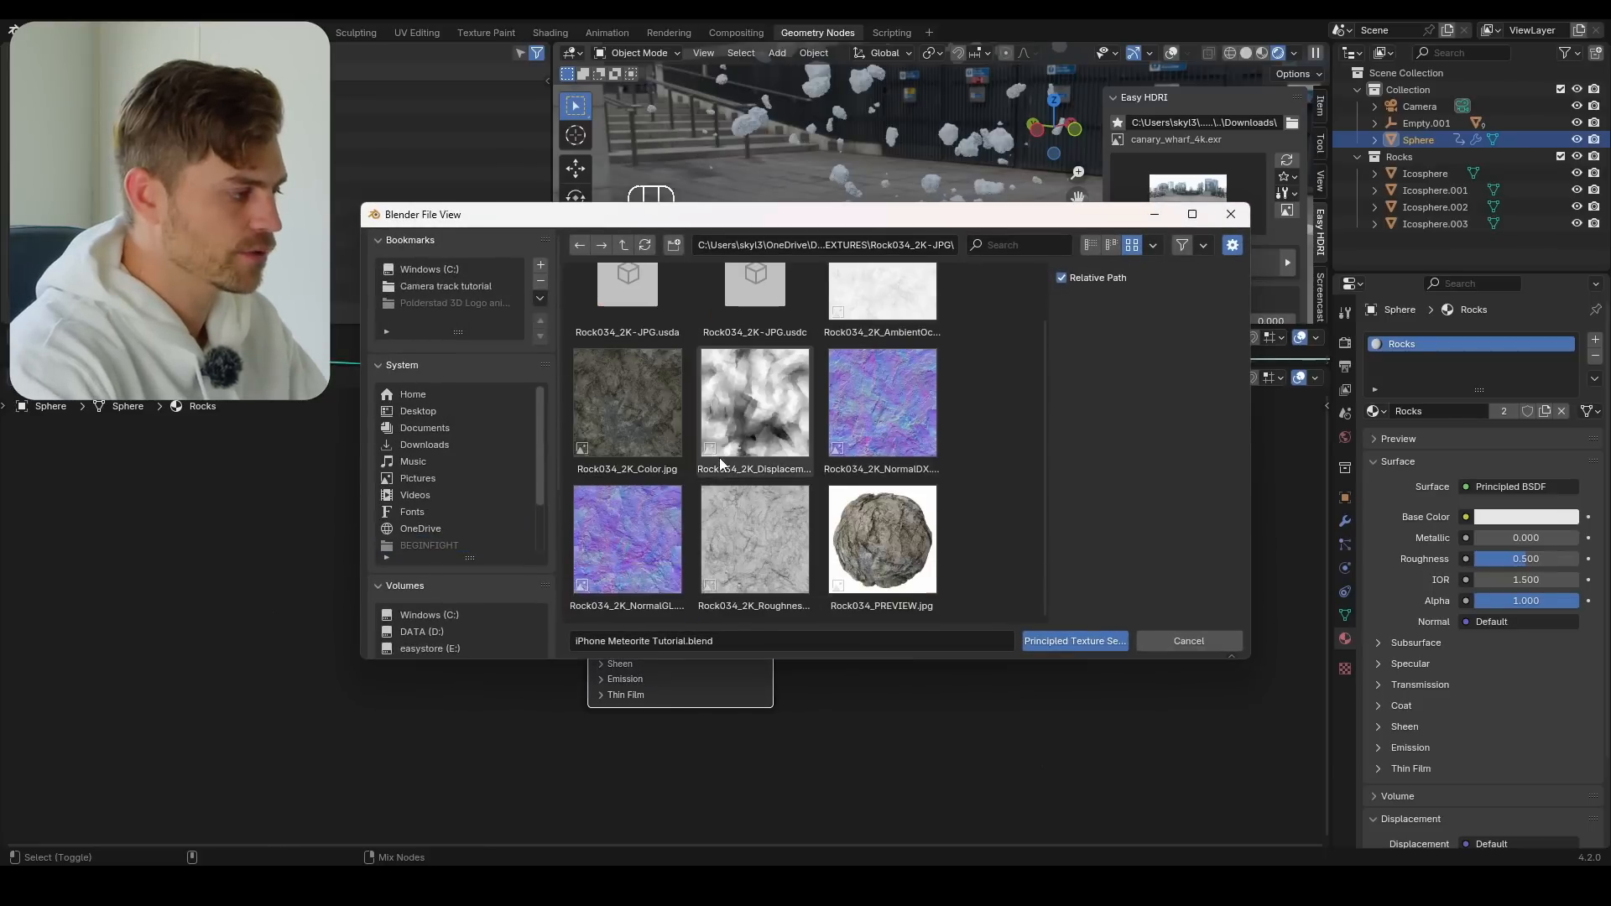
pyautogui.scroll(1, 720, 464)
pyautogui.press('a')
pyautogui.click(1060, 643)
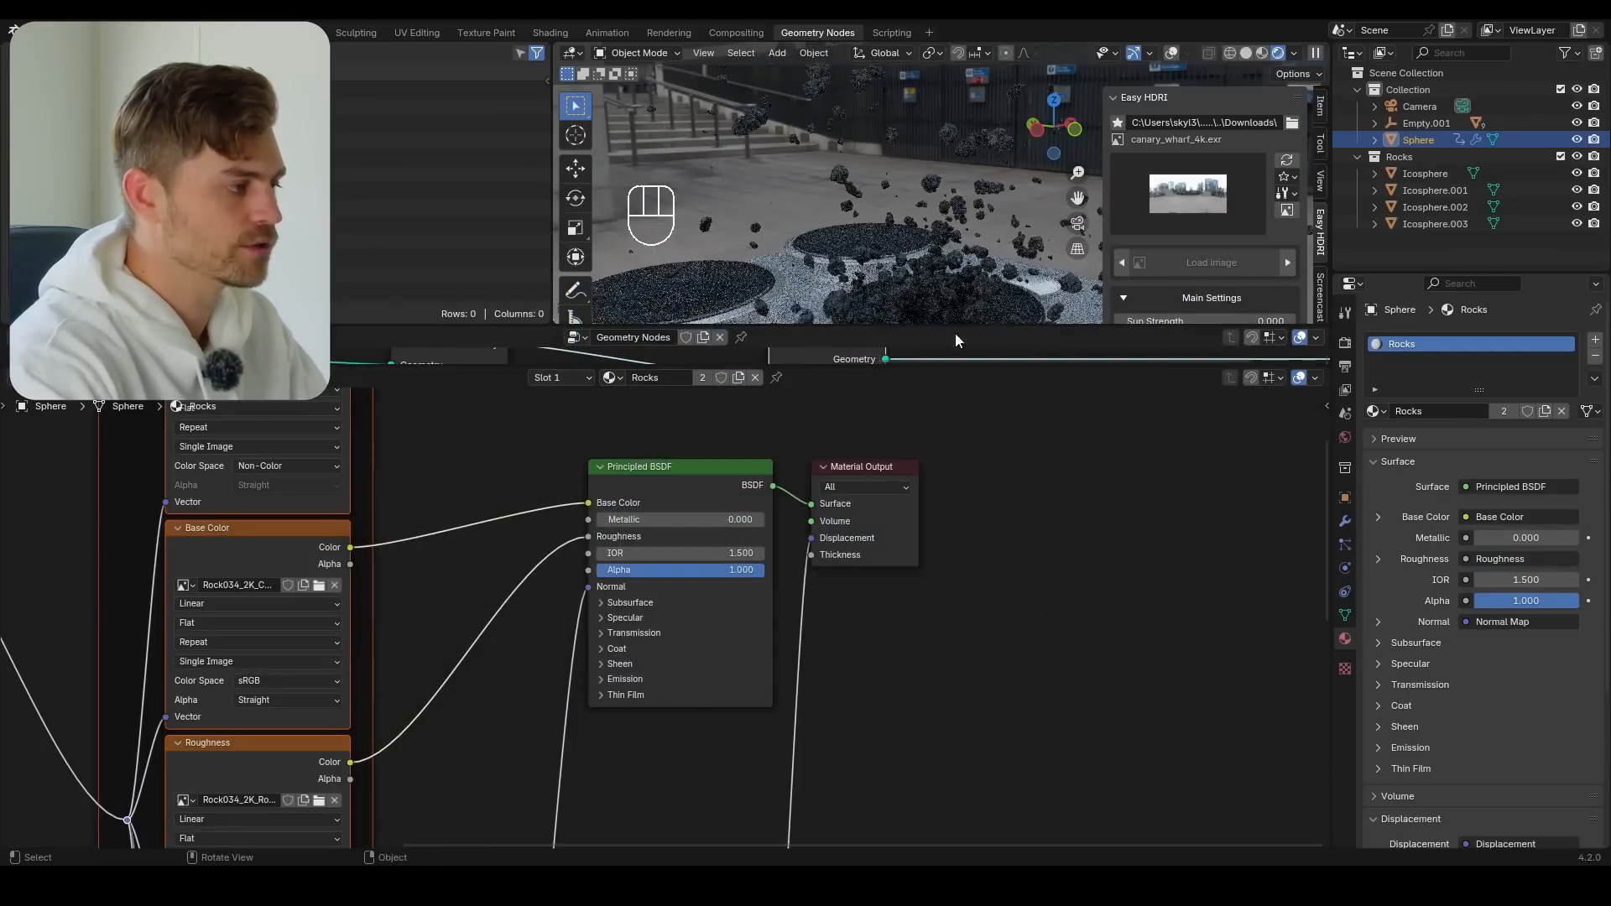
# Set the rock texture's Mapping scale to 1.360 on X, Y and Z, and check the rocks close up and from afar
pyautogui.scroll(5, 934, 258)
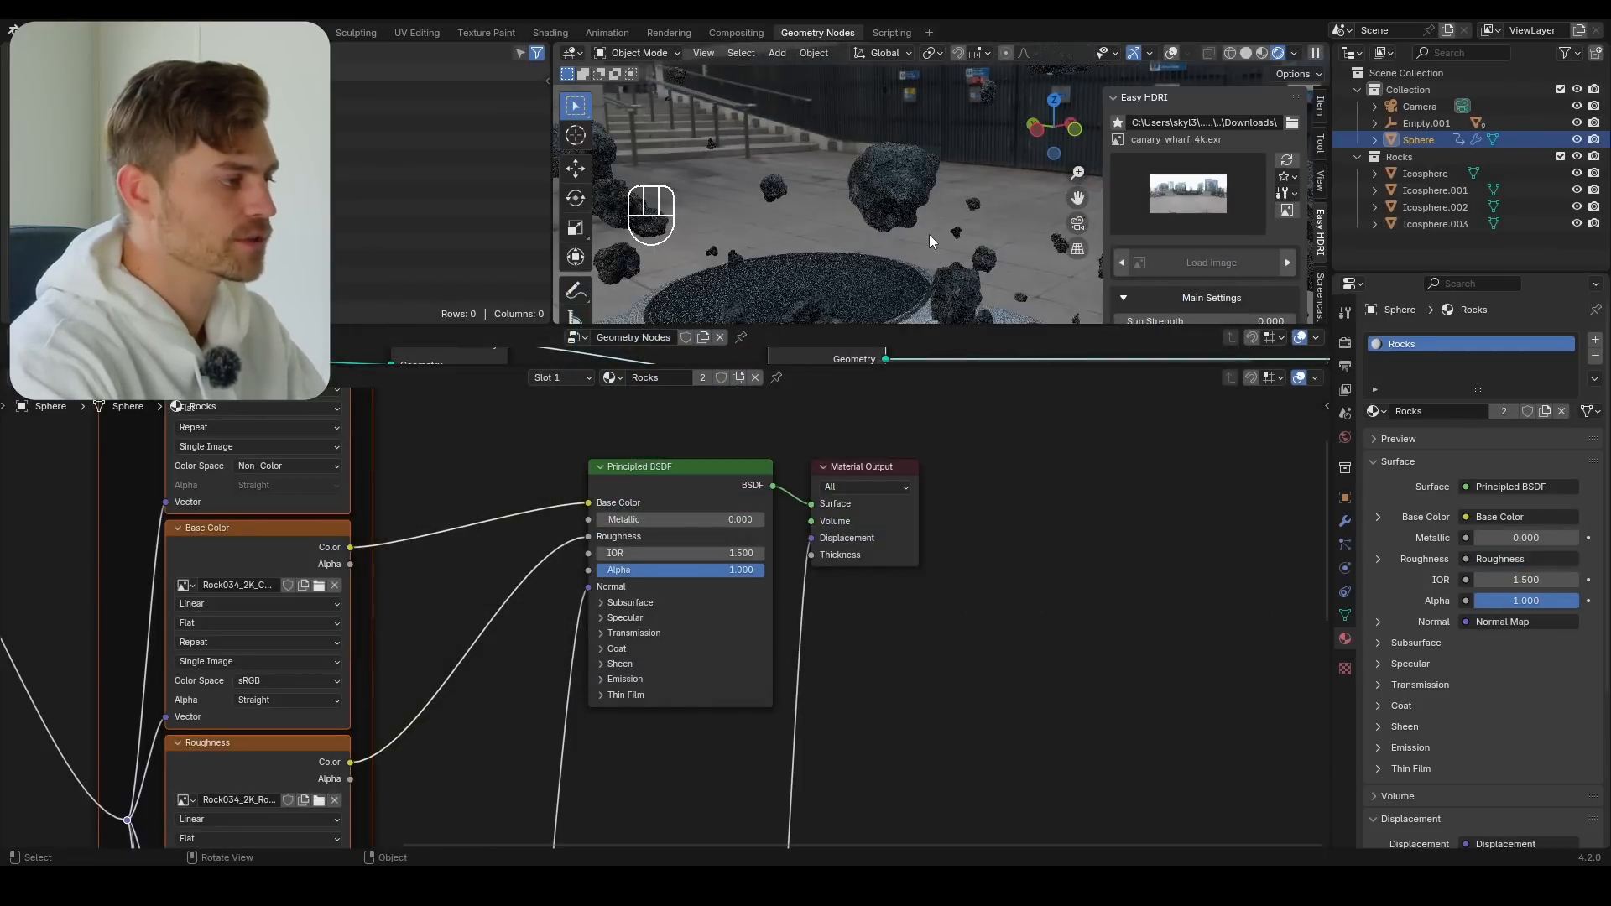
pyautogui.keyDown('shift'); pyautogui.moveTo(899, 242); pyautogui.dragTo(919, 249, button='middle'); pyautogui.keyUp('shift')
pyautogui.scroll(4, 919, 249)
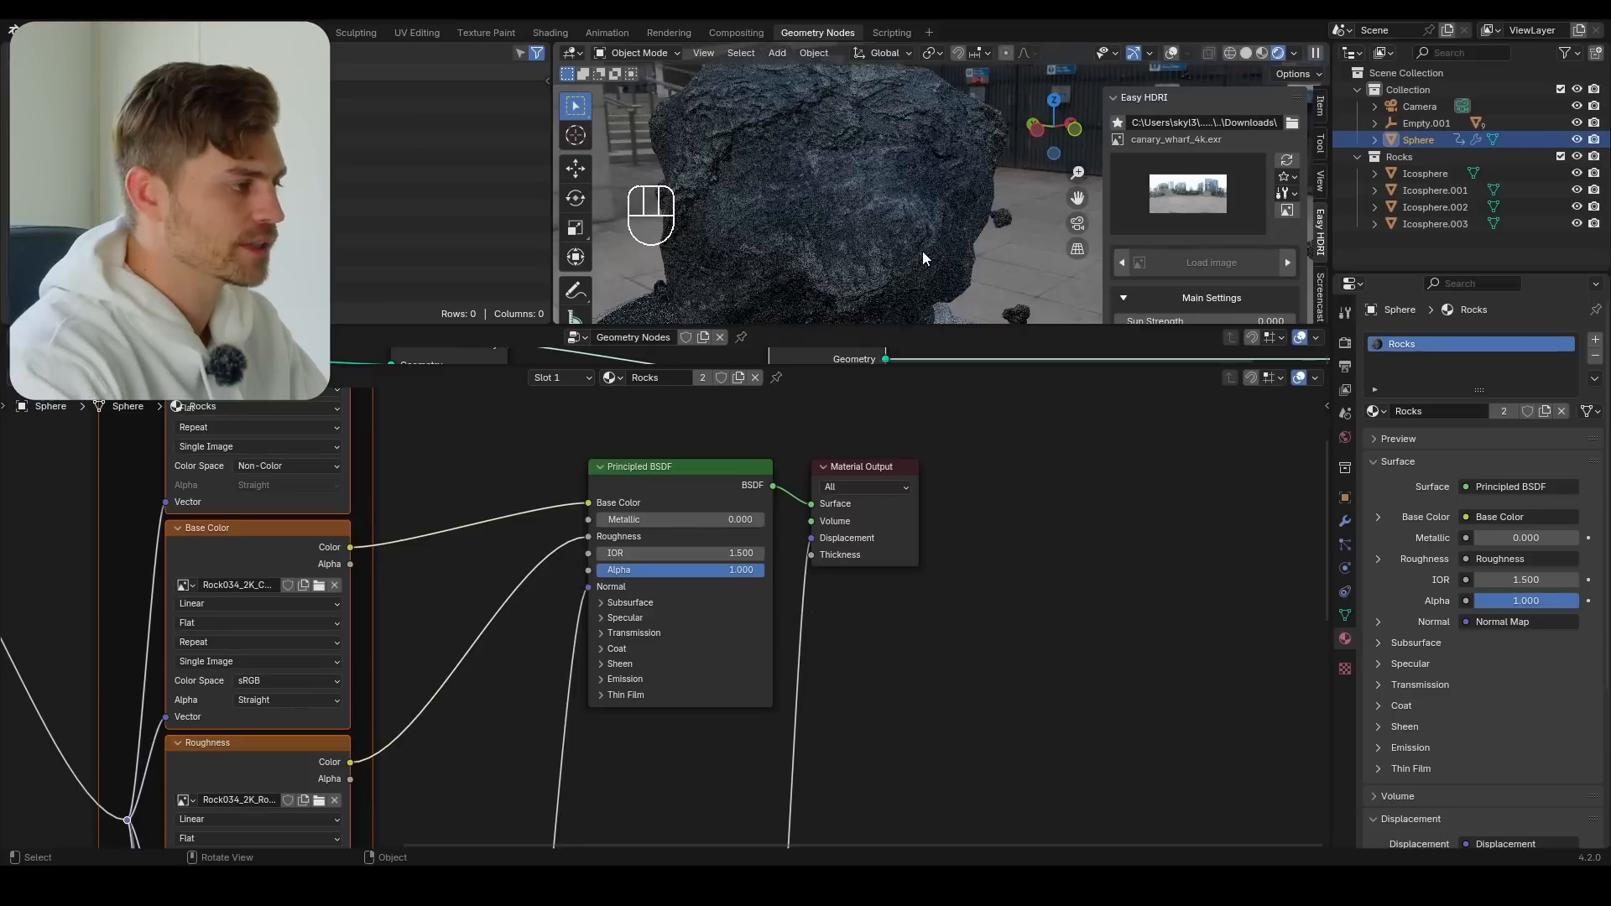
pyautogui.moveTo(312, 684); pyautogui.dragTo(598, 603, button='middle')
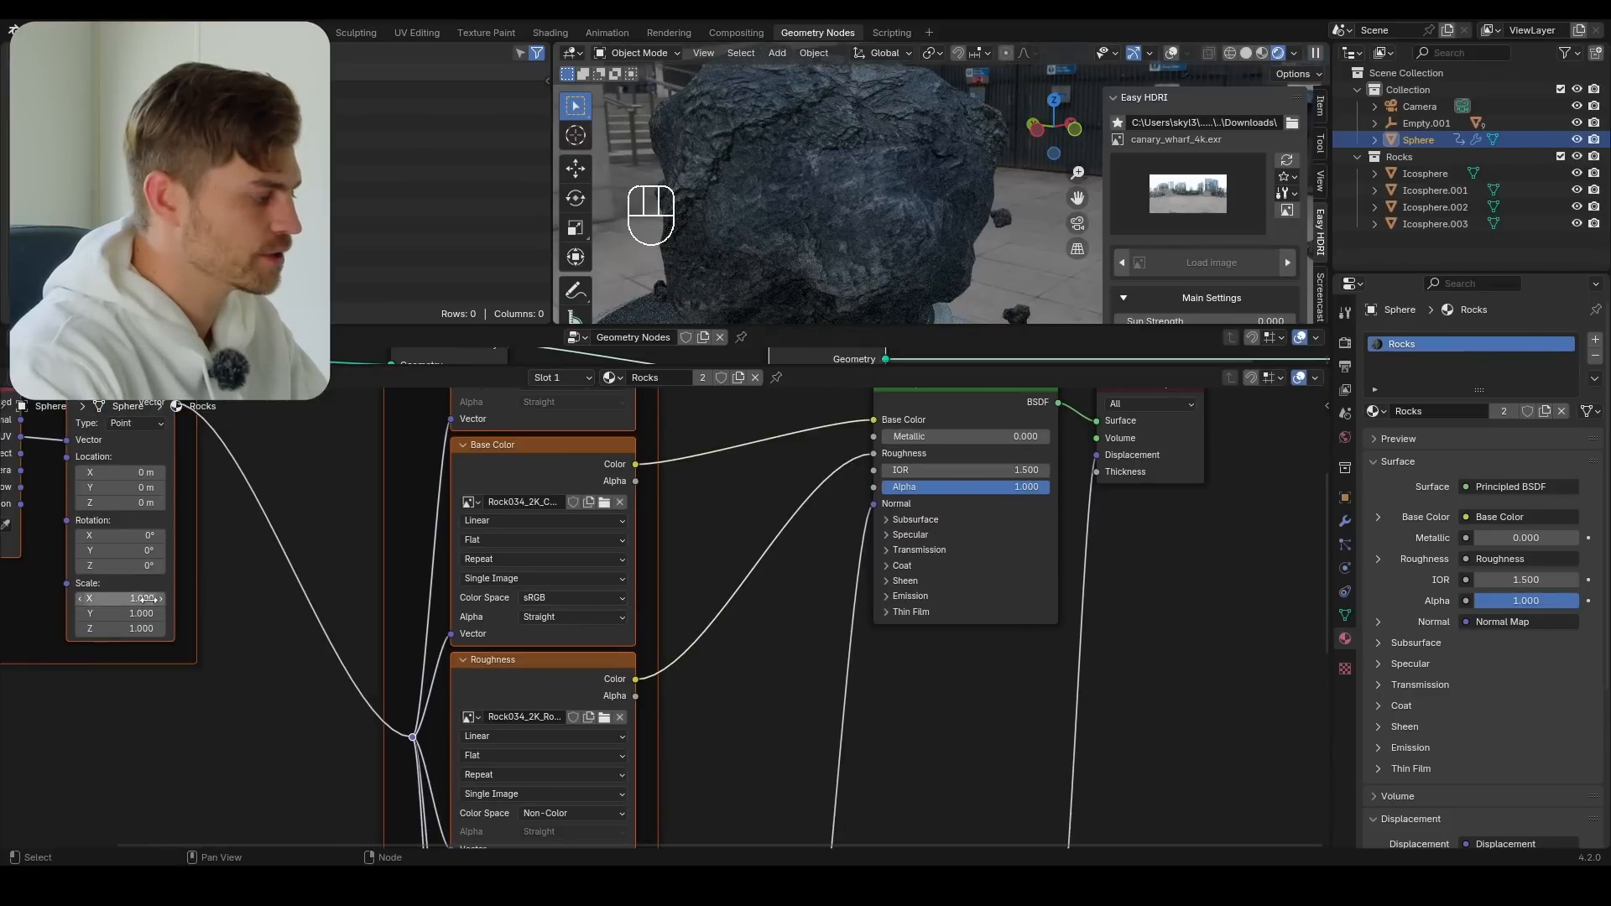
pyautogui.keyDown('shift'); pyautogui.moveTo(119, 598); pyautogui.dragTo(150, 599); pyautogui.keyUp('shift')
pyautogui.scroll(-6, 920, 173)
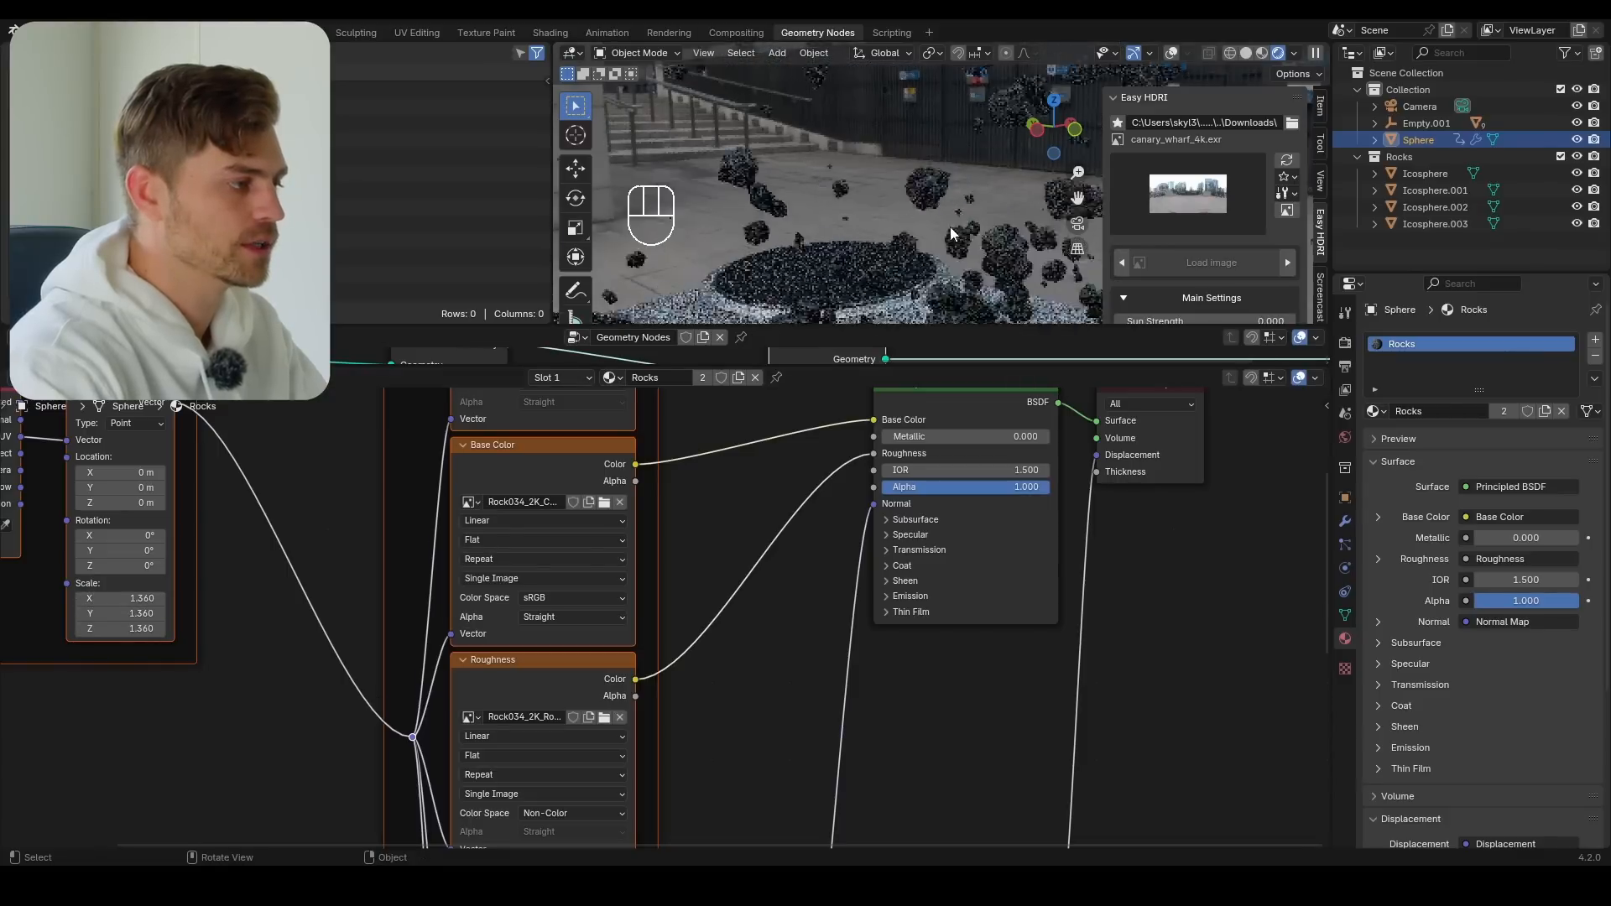
pyautogui.moveTo(950, 227)
pyautogui.mouseDown(button='middle')
pyautogui.moveTo(935, 187)
pyautogui.moveTo(950, 230)
pyautogui.mouseUp(button='middle')
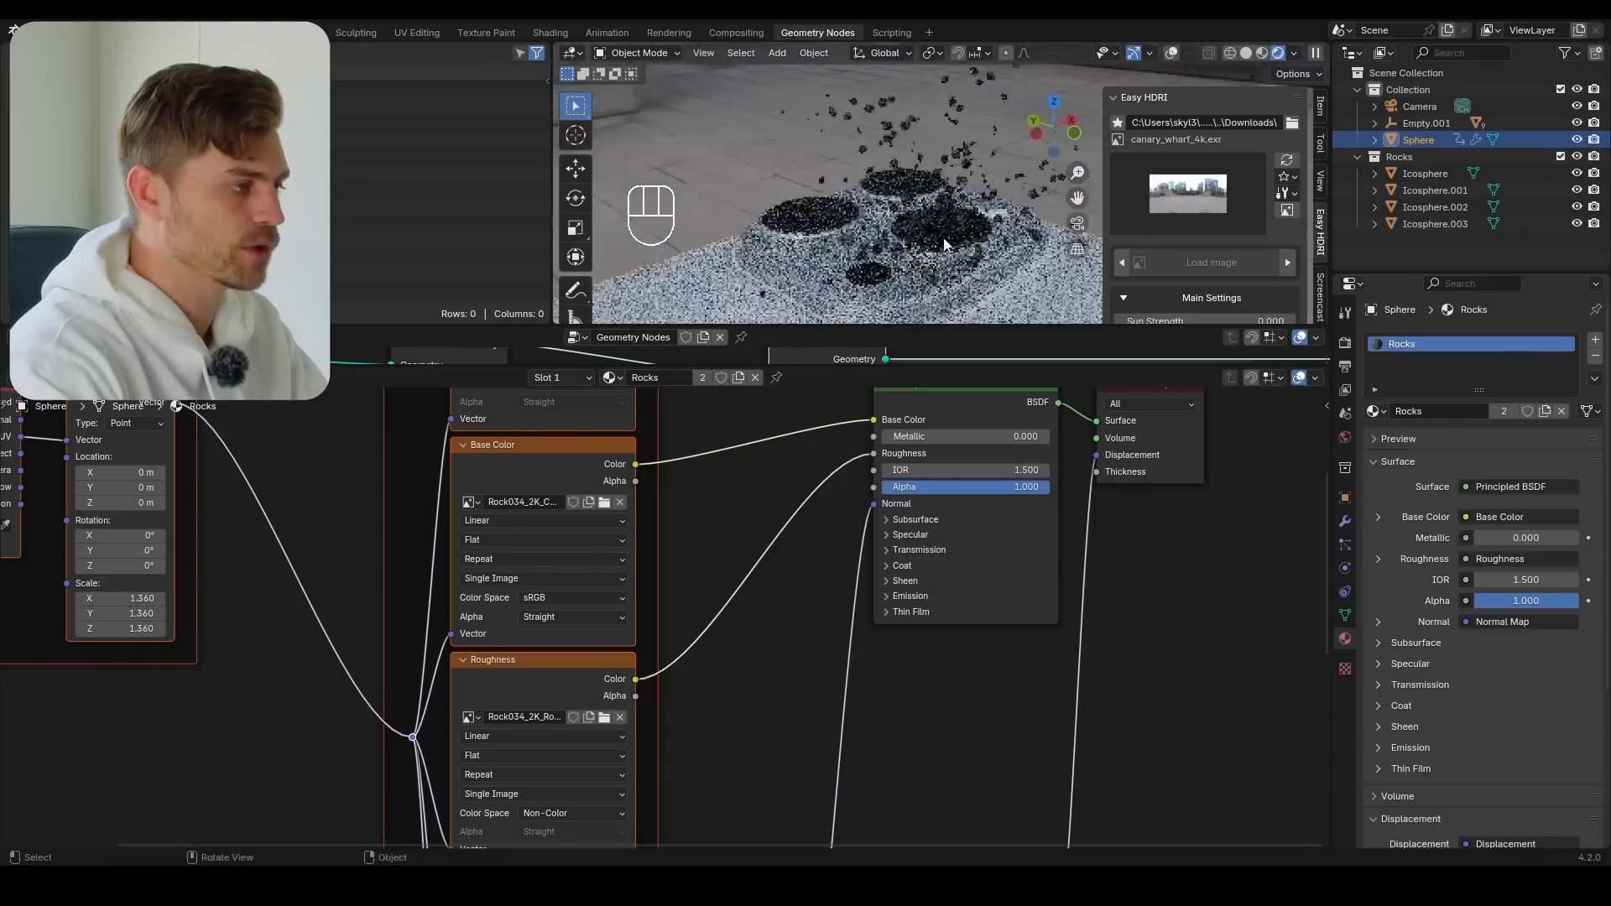
pyautogui.scroll(-3, 949, 230)
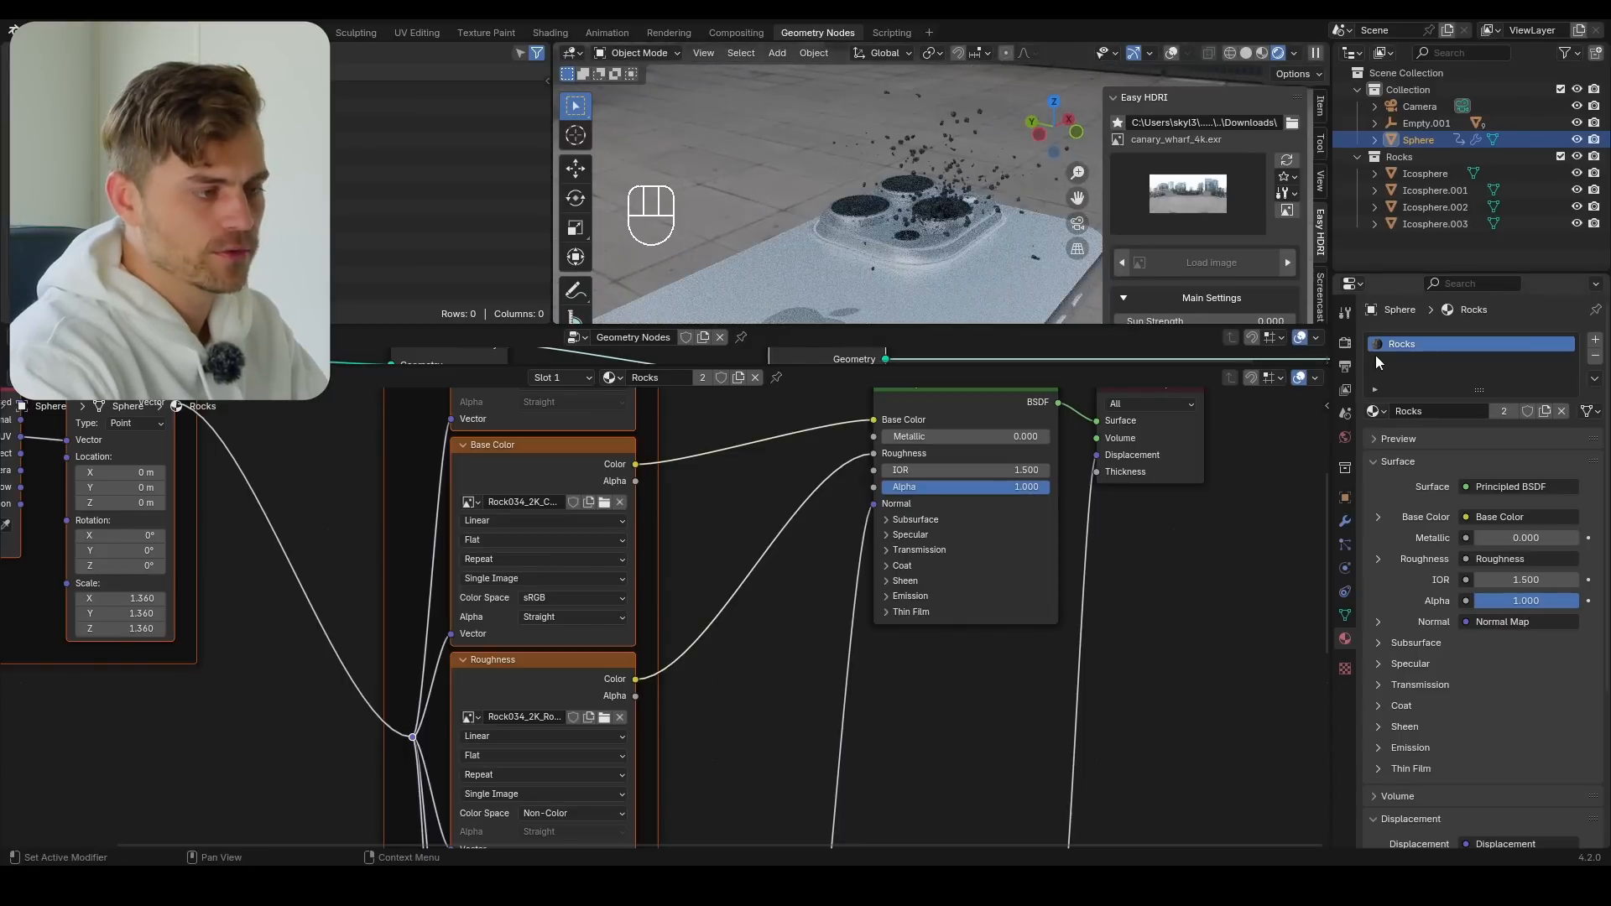
# Enable the transparent film background in the render settings
pyautogui.click(1345, 343)
pyautogui.scroll(-5, 1412, 487)
pyautogui.click(1391, 724)
pyautogui.scroll(-5, 1397, 723)
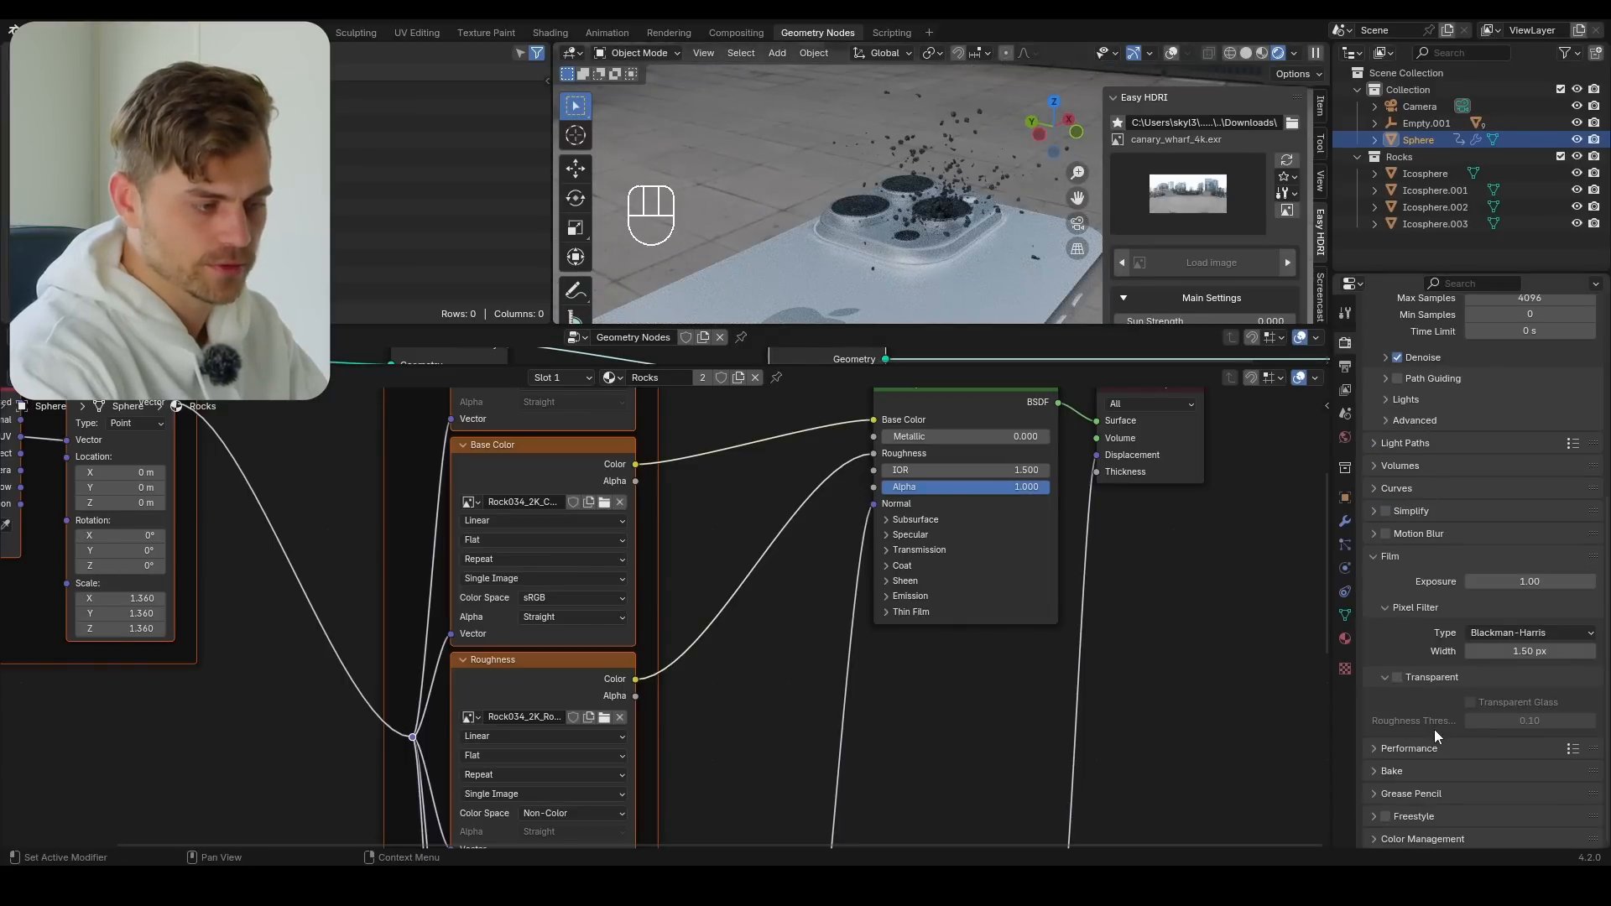
pyautogui.click(1407, 675)
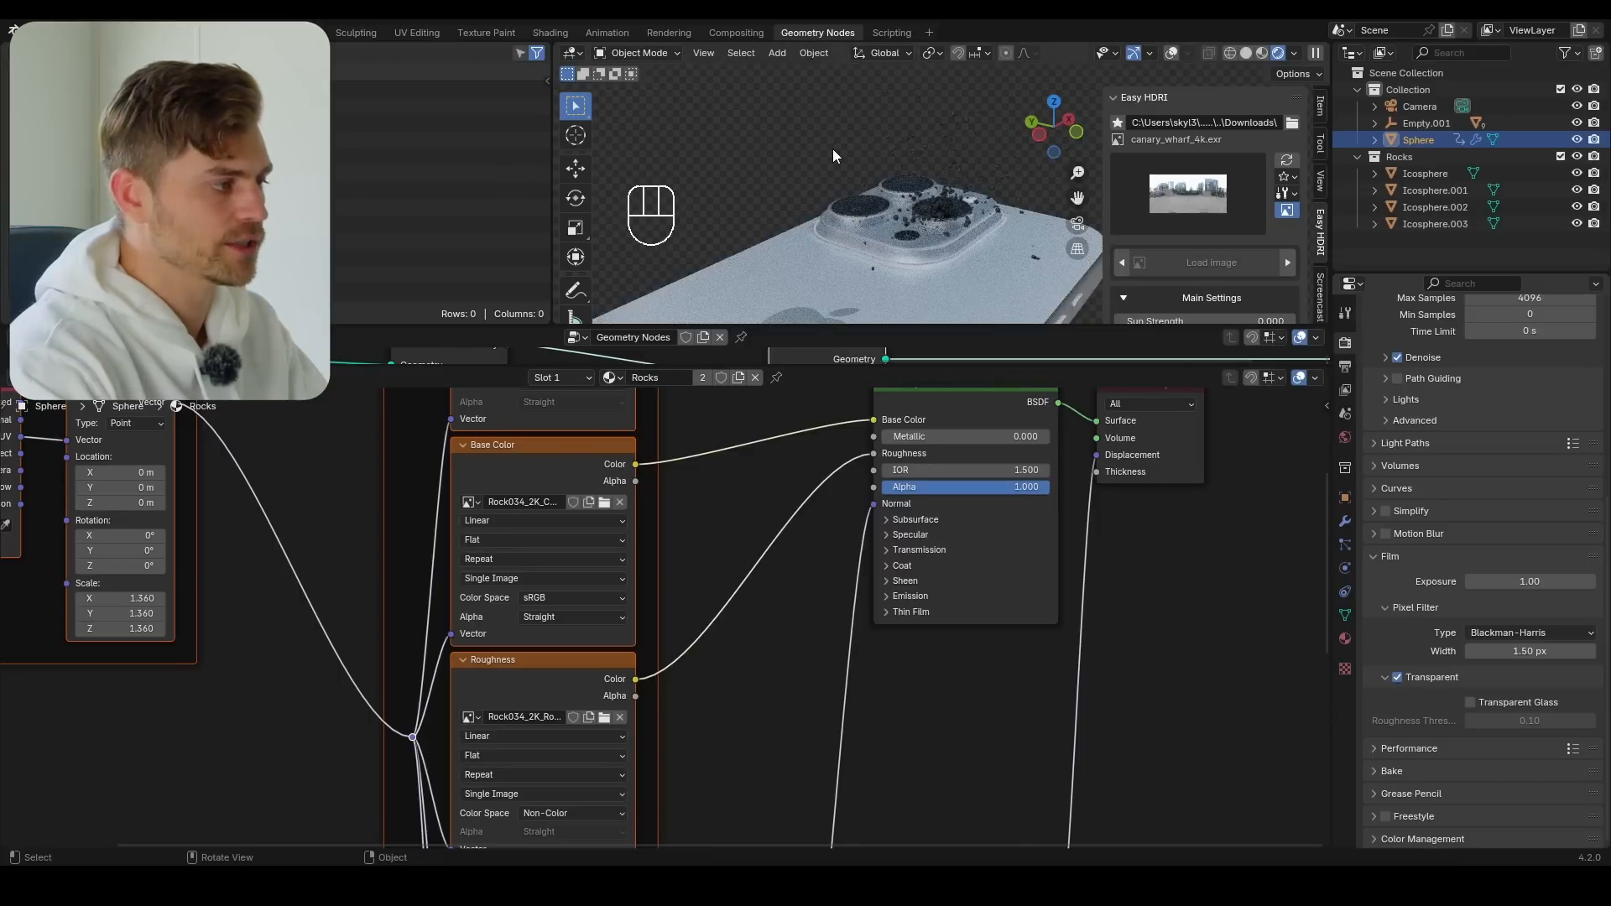
# Add an area light to the scene and scale it up
pyautogui.hotkey('shift', 'a')
pyautogui.moveTo(761, 365)
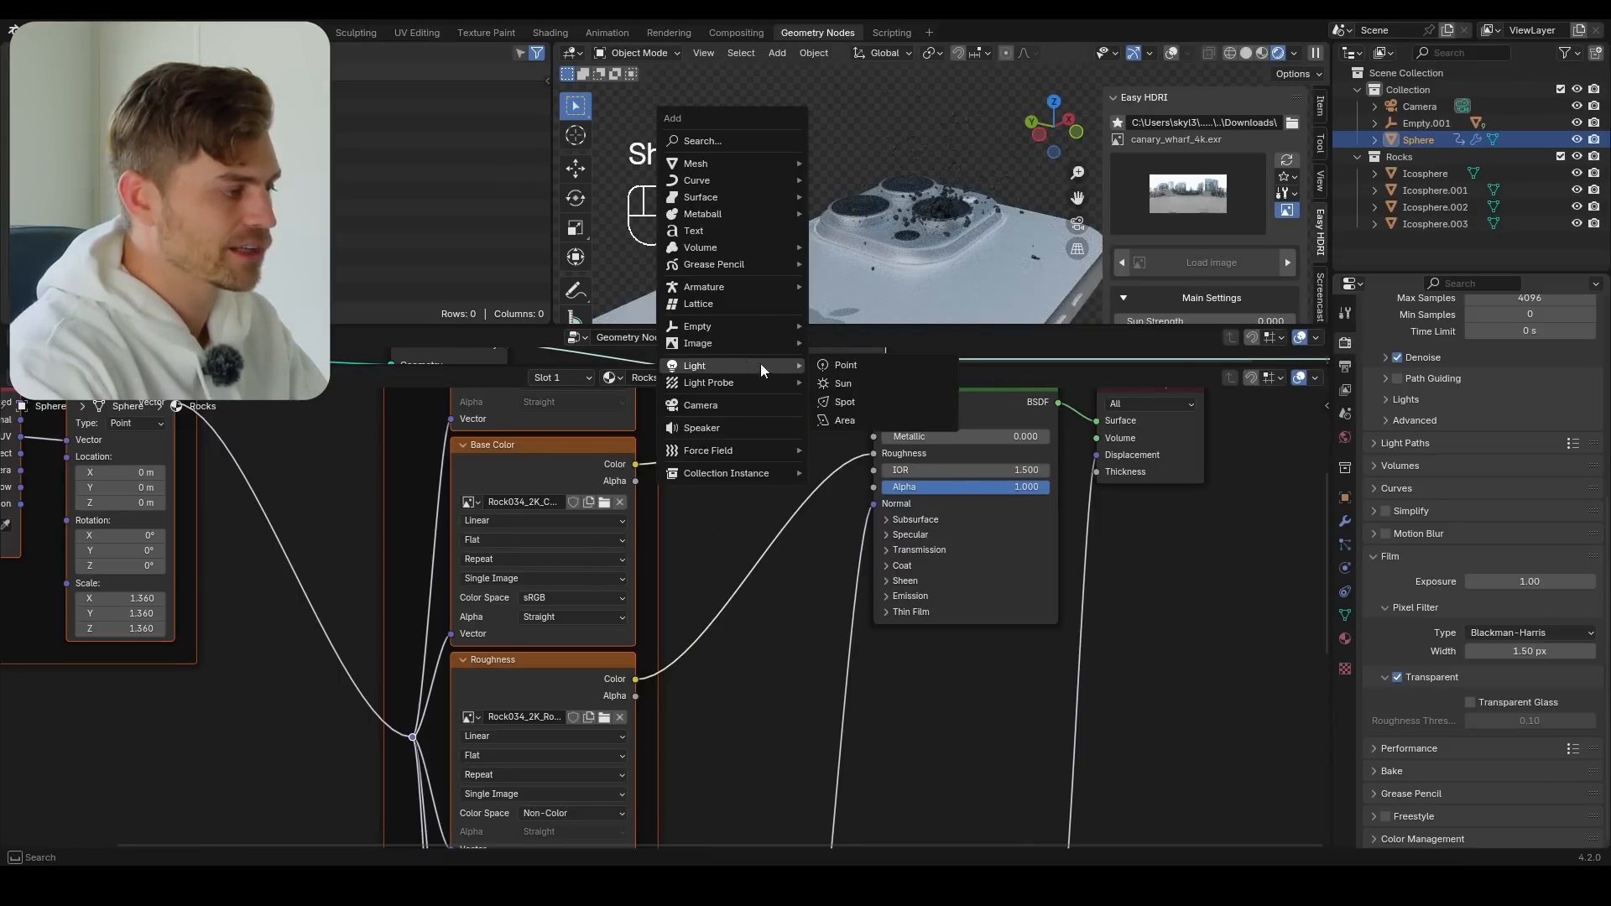
pyautogui.click(898, 422)
pyautogui.press('s')
pyautogui.click(1222, 32)
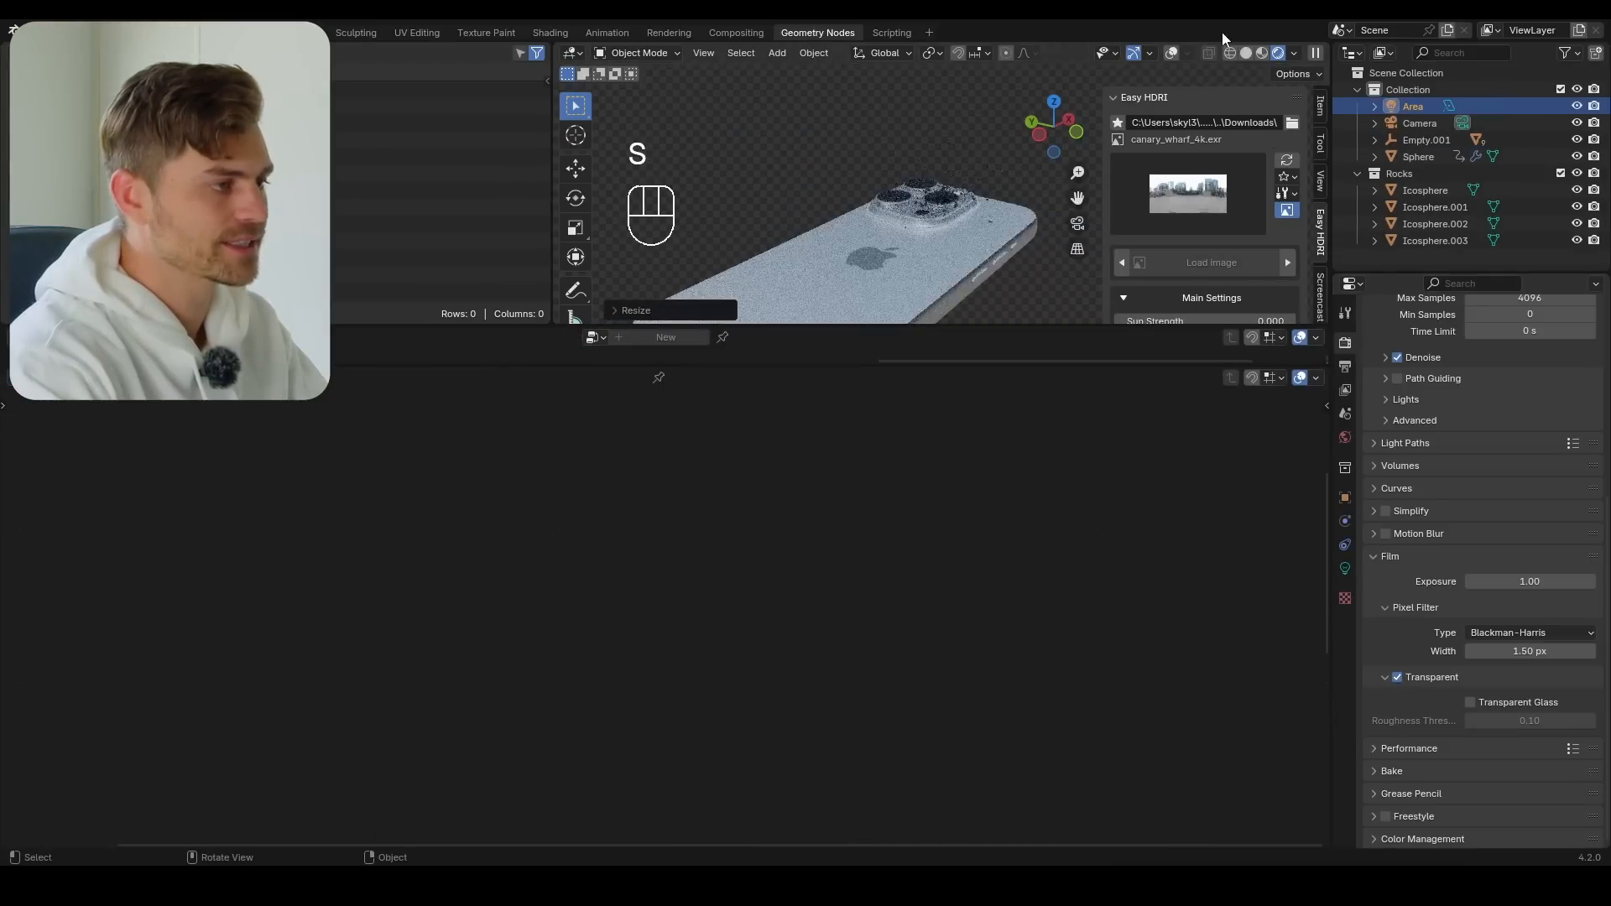
# Raise the area light above the phone, tilt it about the X axis, and move it beside the phone
pyautogui.scroll(-3, 971, 198)
pyautogui.press('g')
pyautogui.press('z')
pyautogui.click(974, 101)
pyautogui.press('r')
pyautogui.press('x')
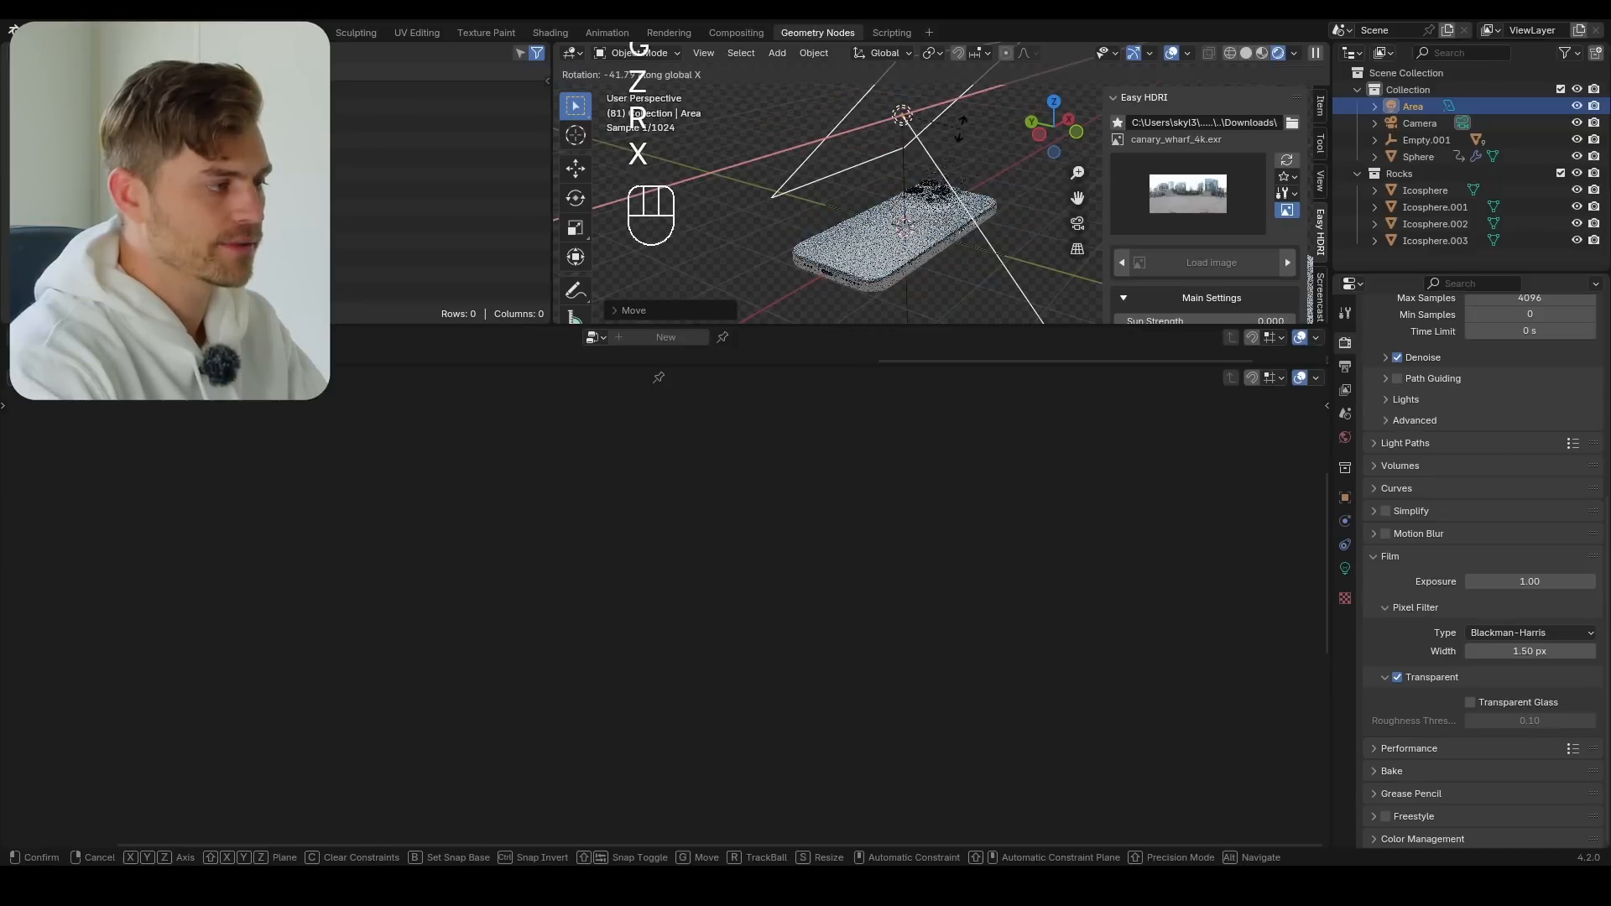
pyautogui.click(987, 223)
pyautogui.press('g')
pyautogui.click(924, 174)
# Set the area light's power to 269.3 W and align the scene camera to a close-up view of the phone's lenses
pyautogui.click(1345, 569)
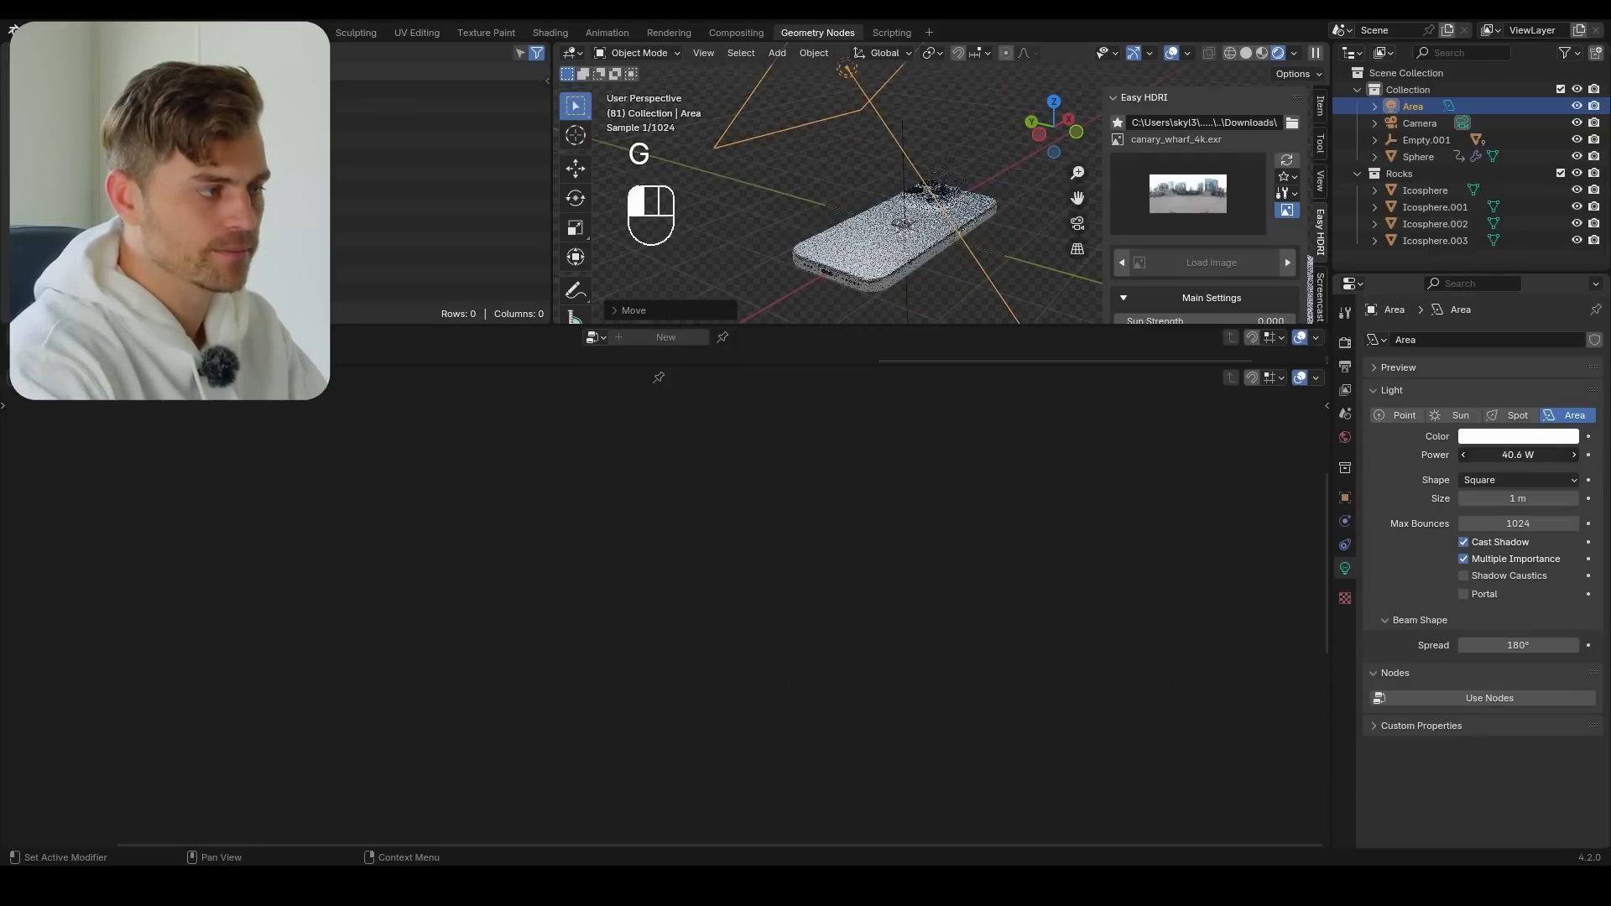
pyautogui.scroll(3, 944, 193)
pyautogui.scroll(5, 944, 193)
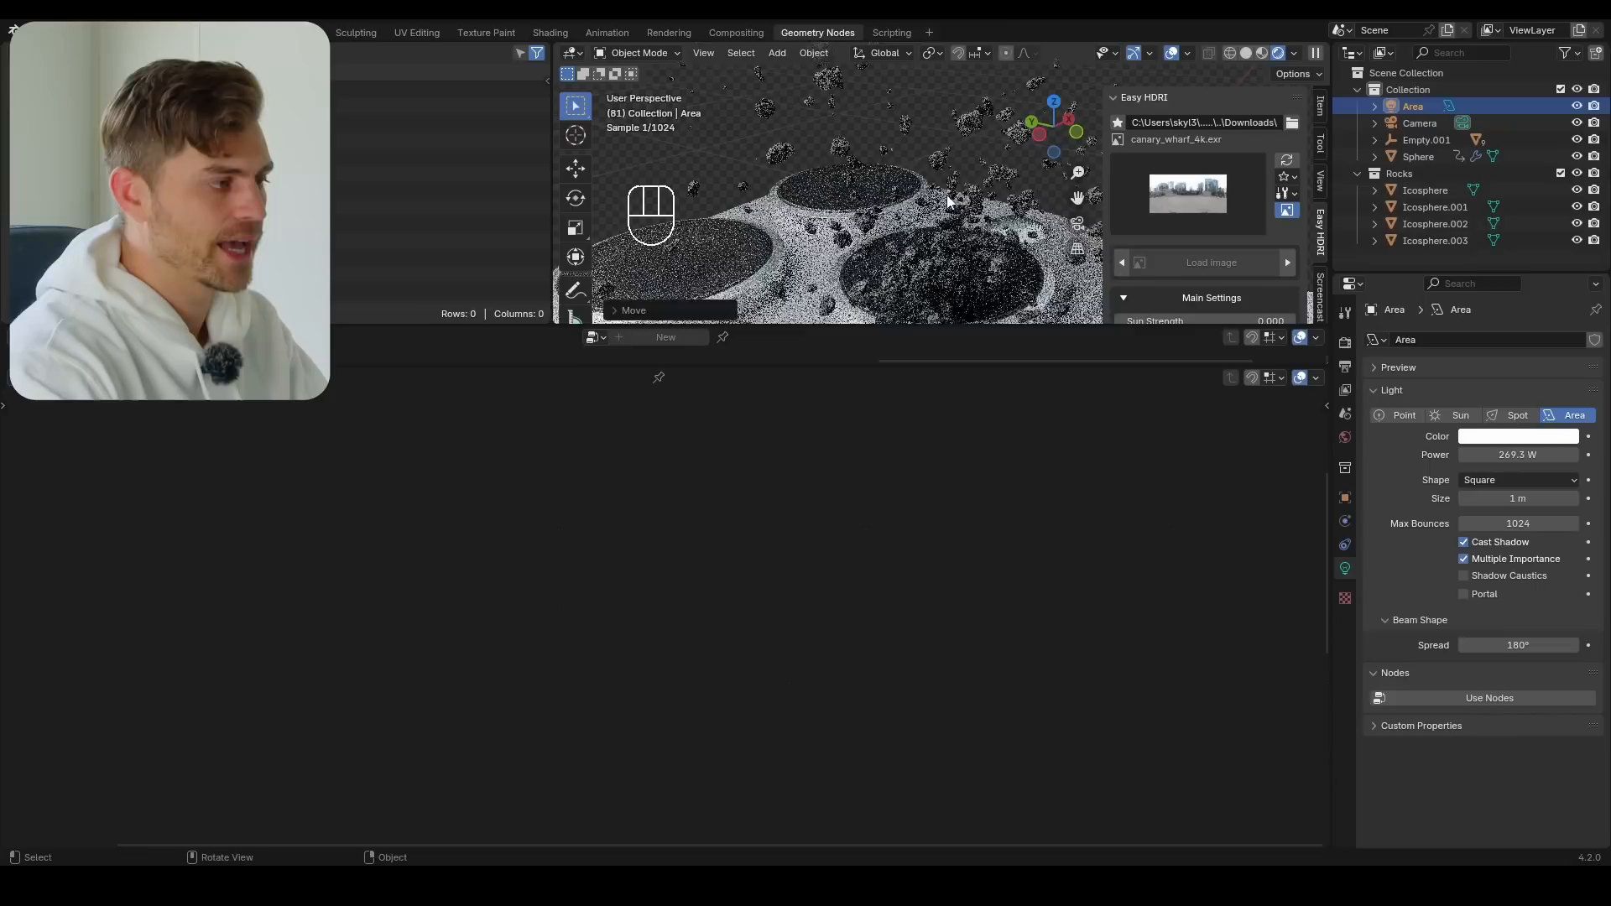
pyautogui.press('ctrl+alt+KP_0')
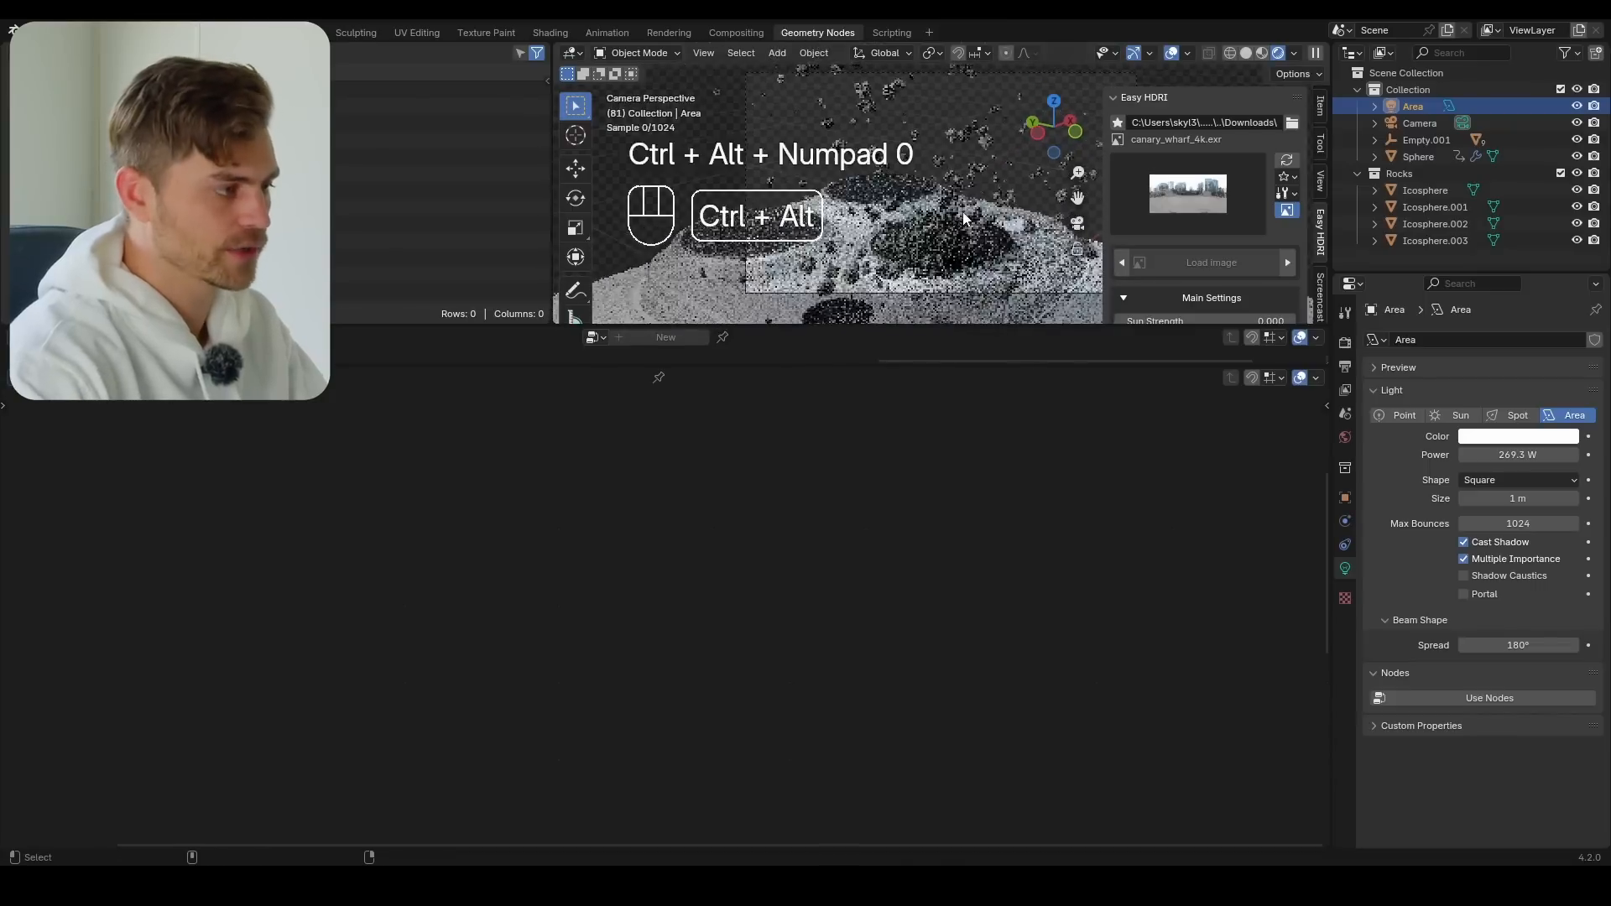
# Hide the viewport sidebar, enlarge the 3D viewport, and turn the shader editor below into a timeline
pyautogui.press('n')
pyautogui.moveTo(1014, 327); pyautogui.dragTo(1006, 594)
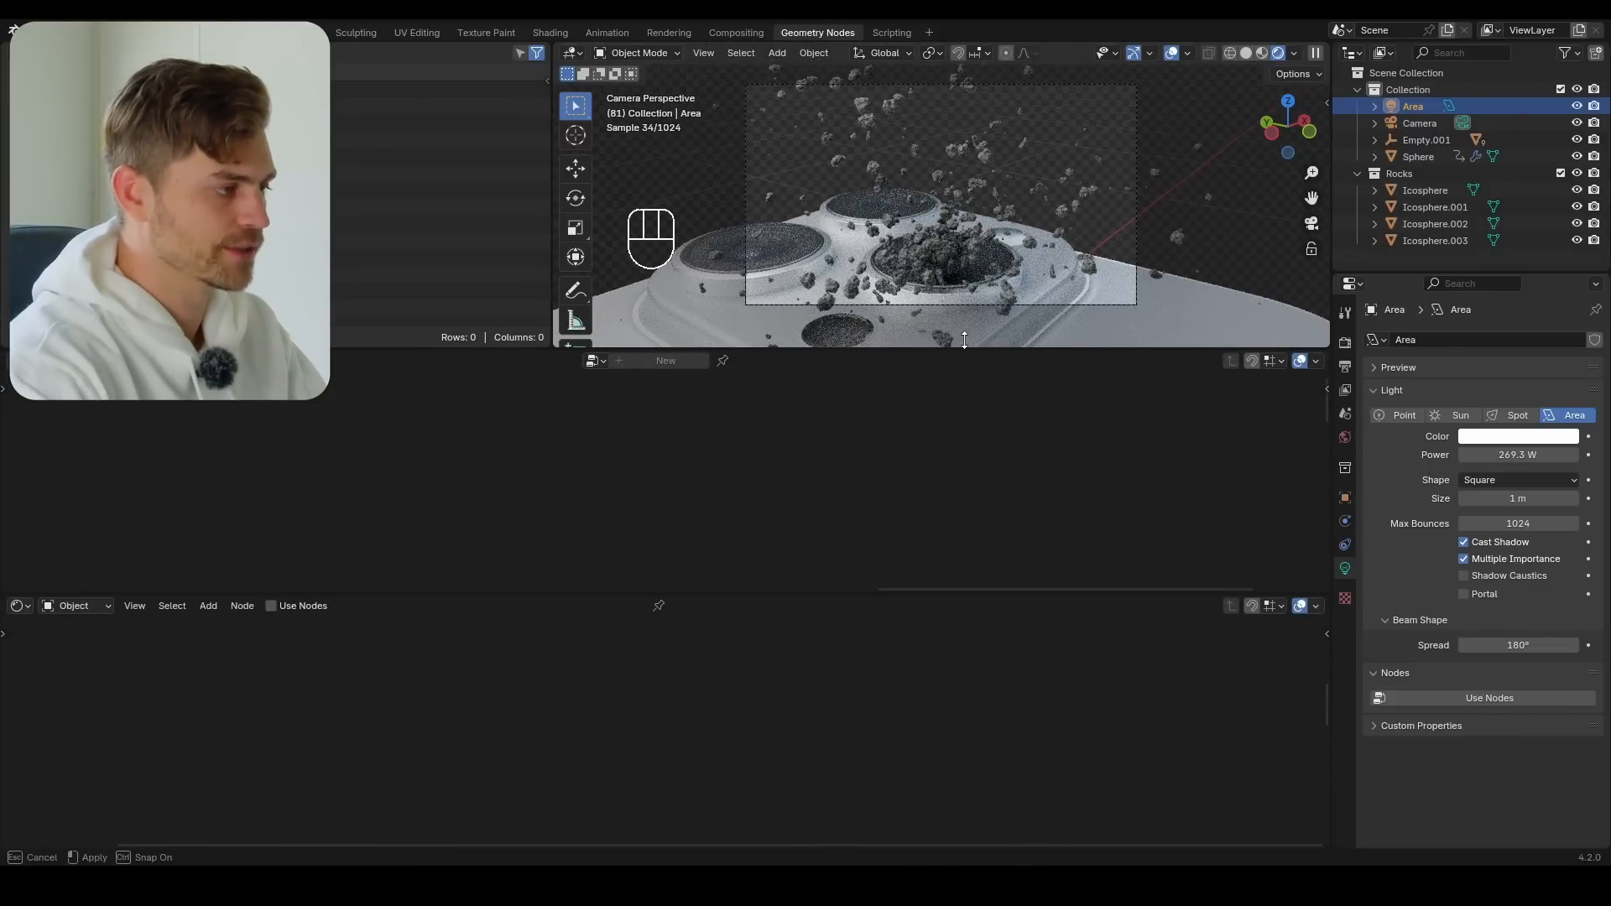
pyautogui.moveTo(964, 345); pyautogui.dragTo(963, 562)
pyautogui.click(19, 606)
pyautogui.click(242, 675)
# With the camera selected, set the Cycles render device to GPU Compute and turn off the transparent film background
pyautogui.click(1420, 122)
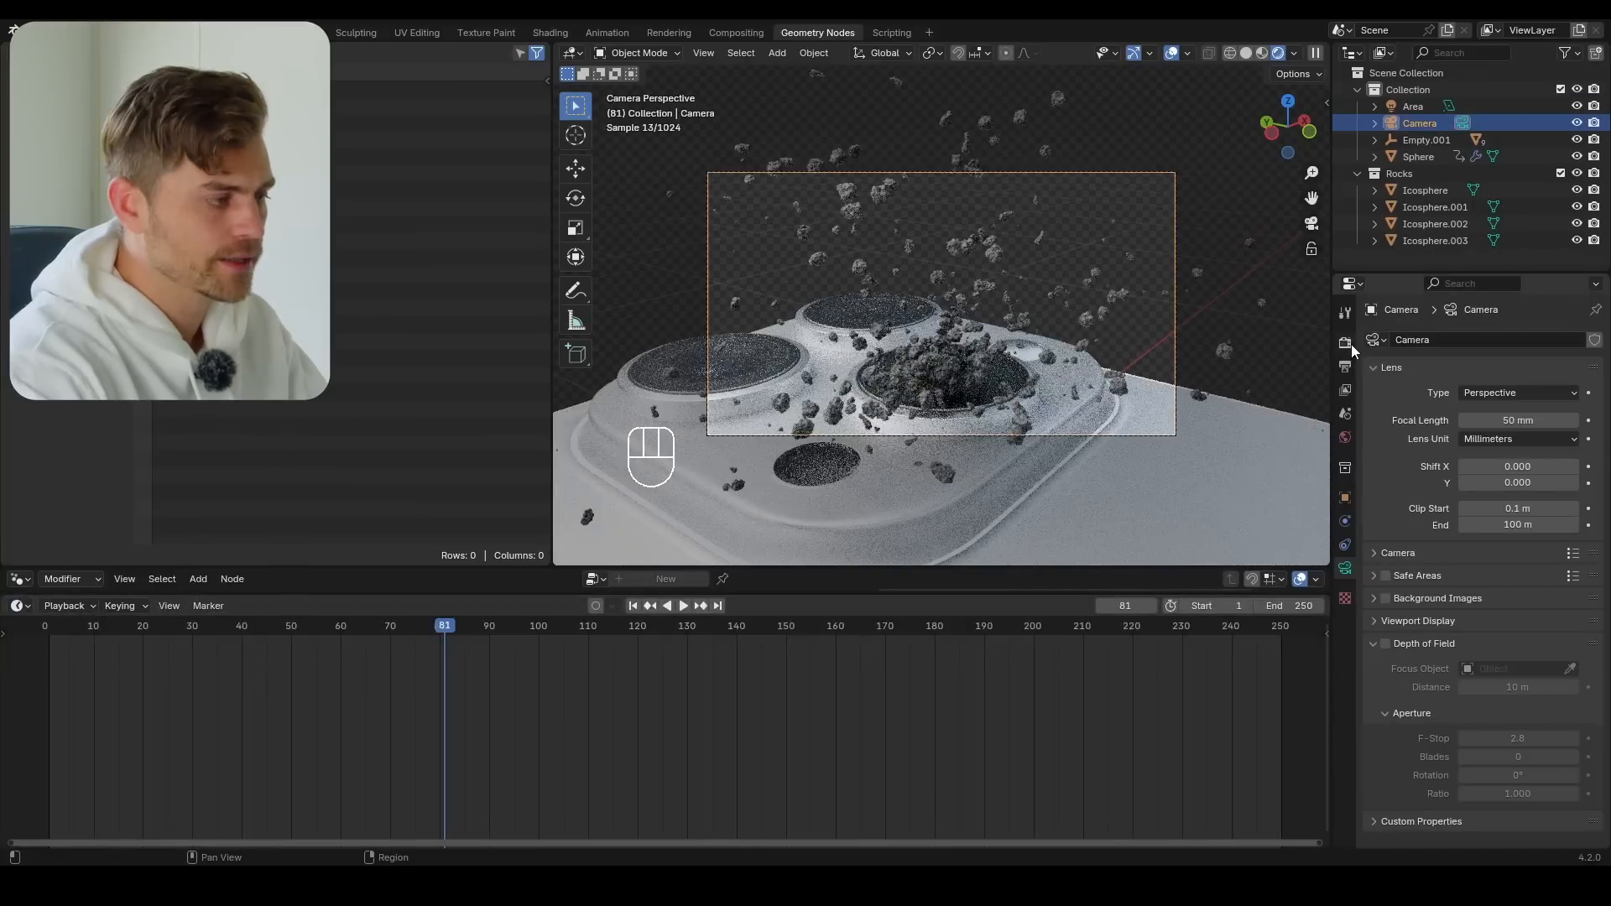
pyautogui.click(1345, 342)
pyautogui.scroll(-4, 1441, 561)
pyautogui.click(1515, 385)
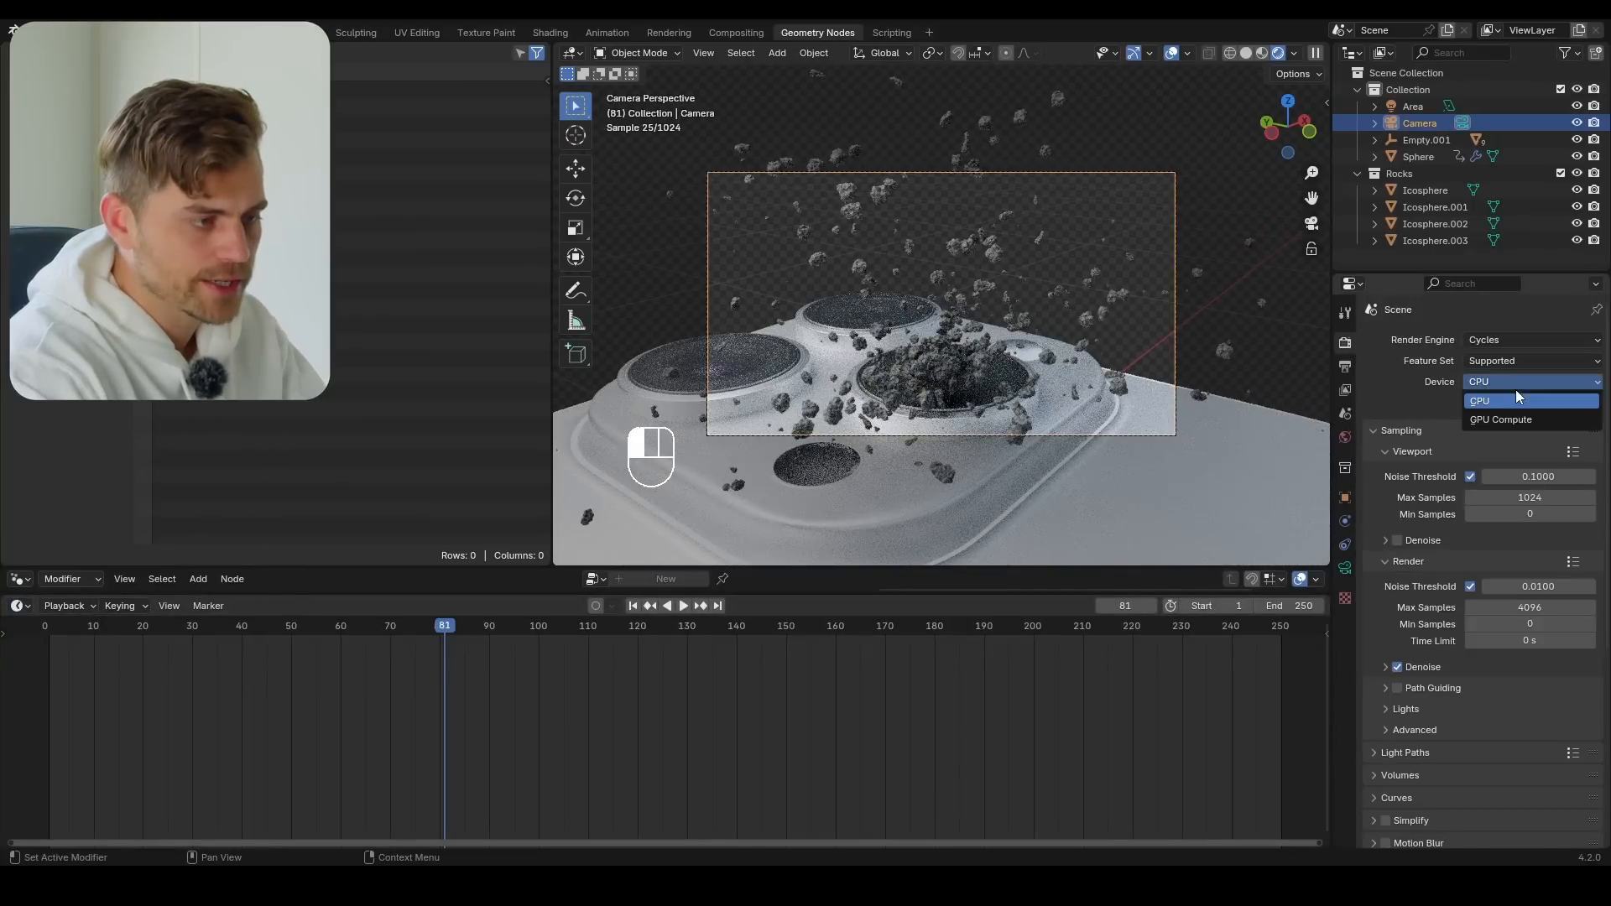
pyautogui.click(1515, 420)
pyautogui.scroll(-6, 1389, 654)
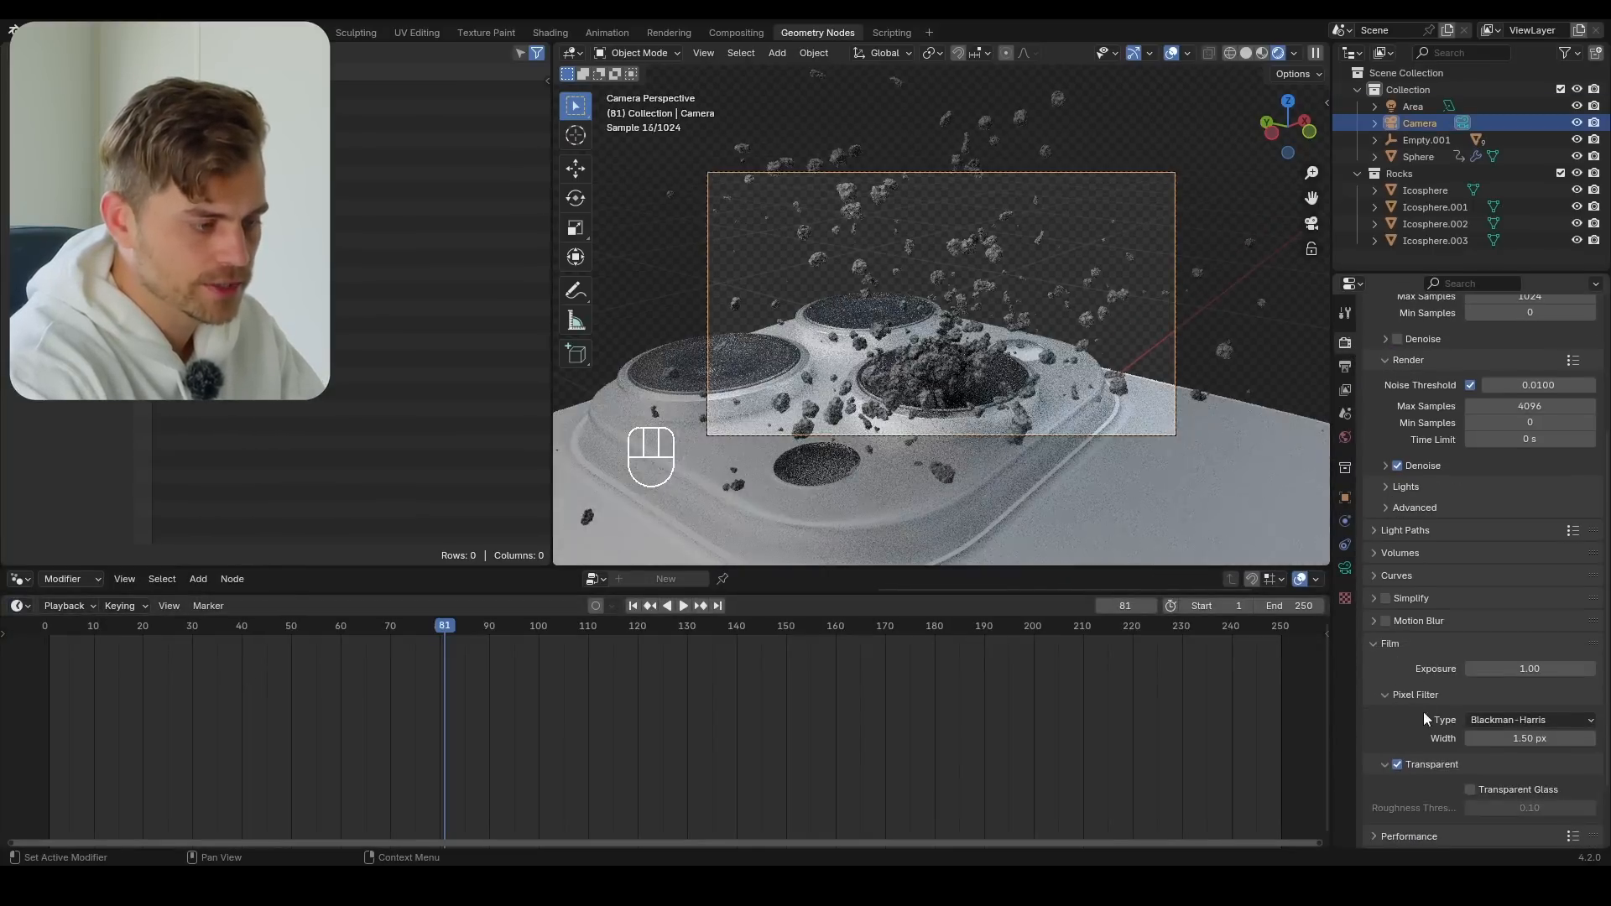
pyautogui.click(1397, 764)
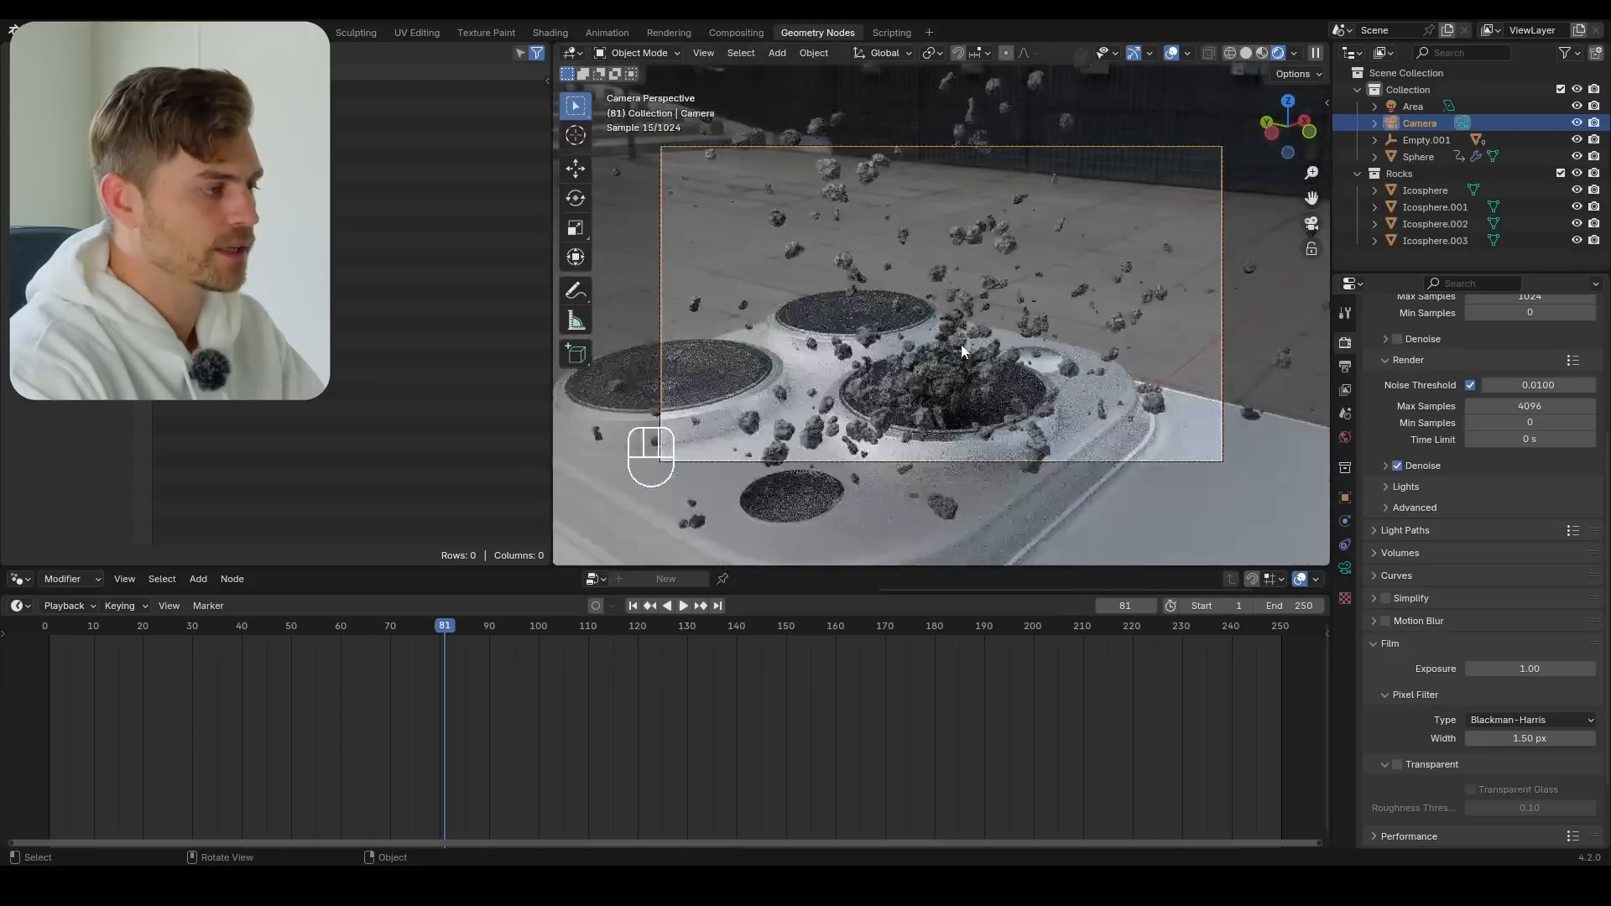
pyautogui.scroll(3, 959, 343)
pyautogui.scroll(-3, 958, 342)
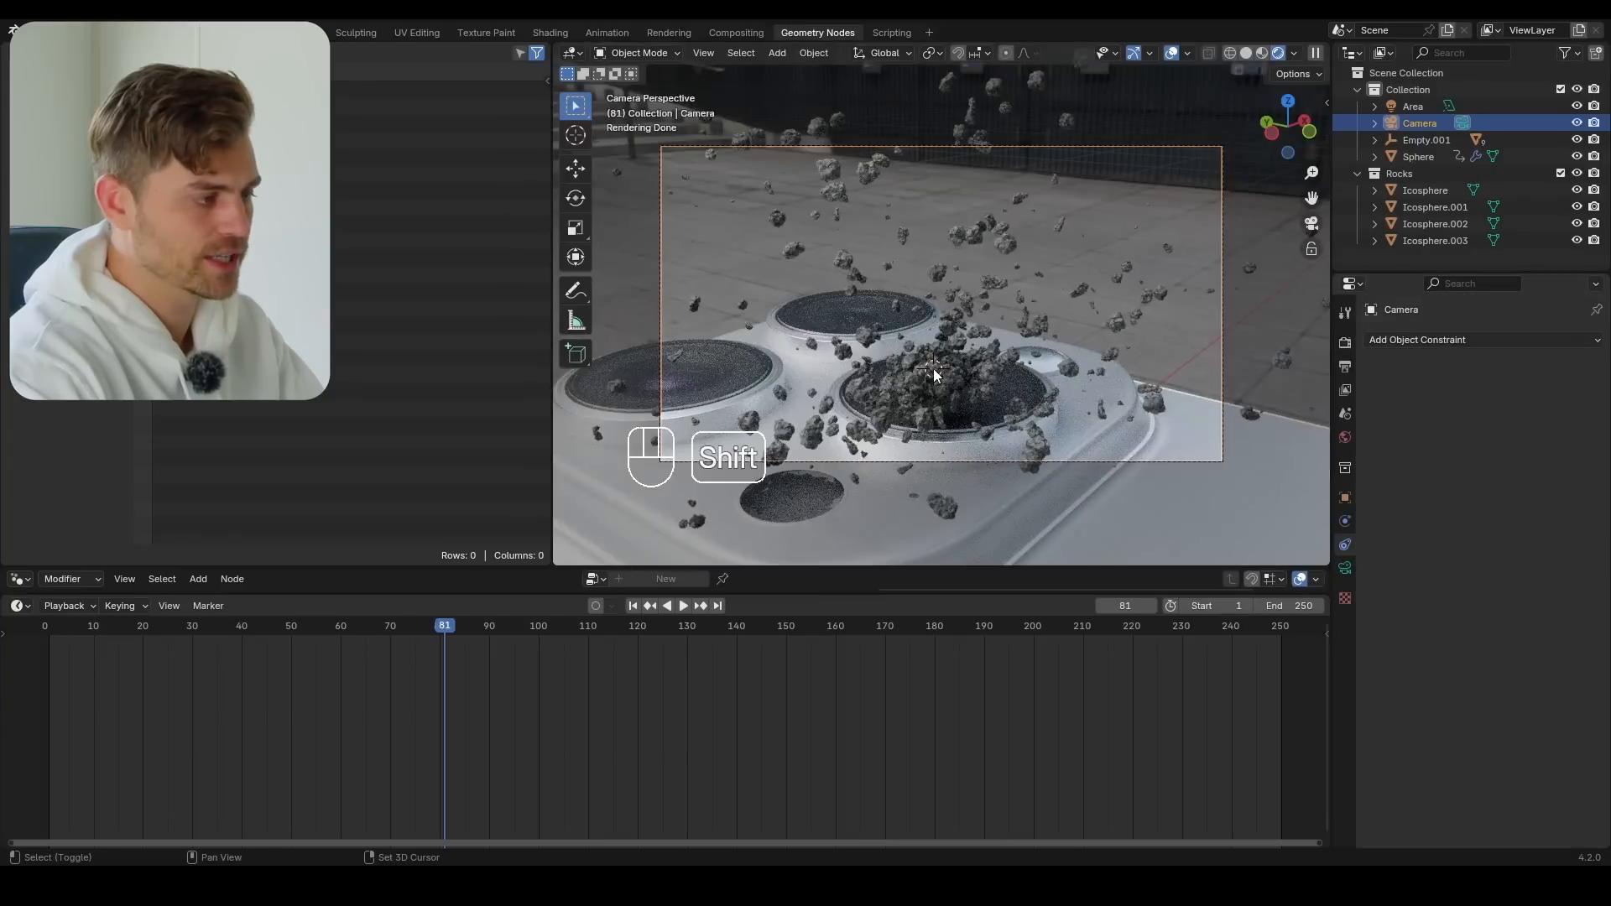
# Add an Arrows empty at the rocks erupting from the phone's camera lens
pyautogui.hotkey('shift', 'a')
pyautogui.moveTo(891, 338)
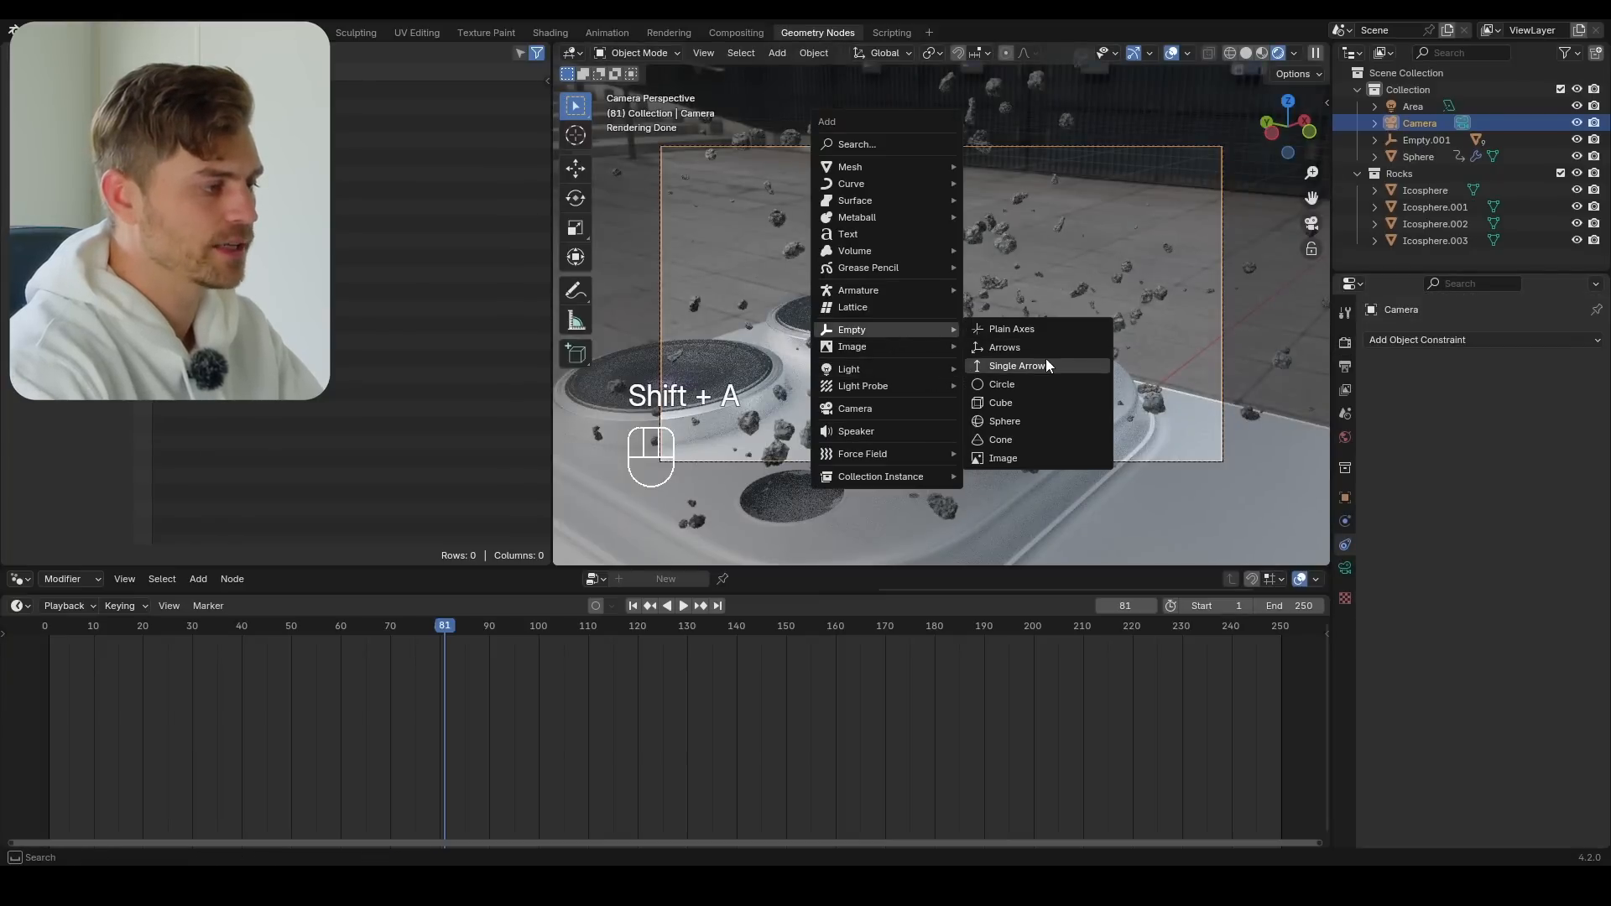
pyautogui.click(1017, 347)
# Enable depth of field on the camera with the new empty as focus object and an F-Stop of 1.6
pyautogui.click(1223, 366)
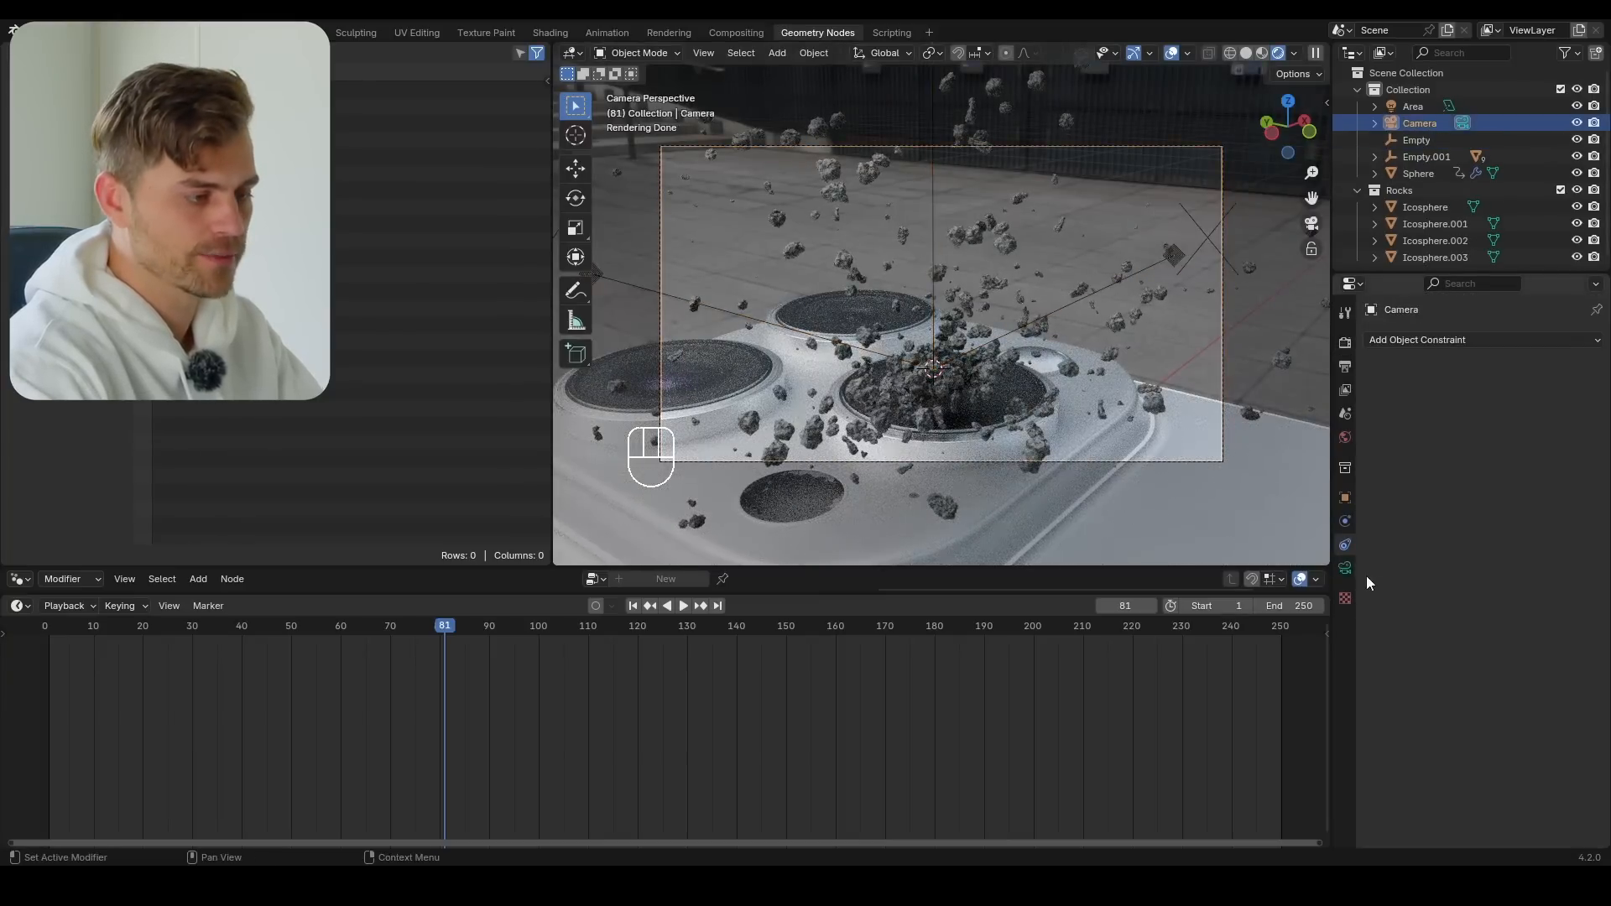
pyautogui.click(1346, 568)
pyautogui.click(1385, 644)
pyautogui.click(1569, 669)
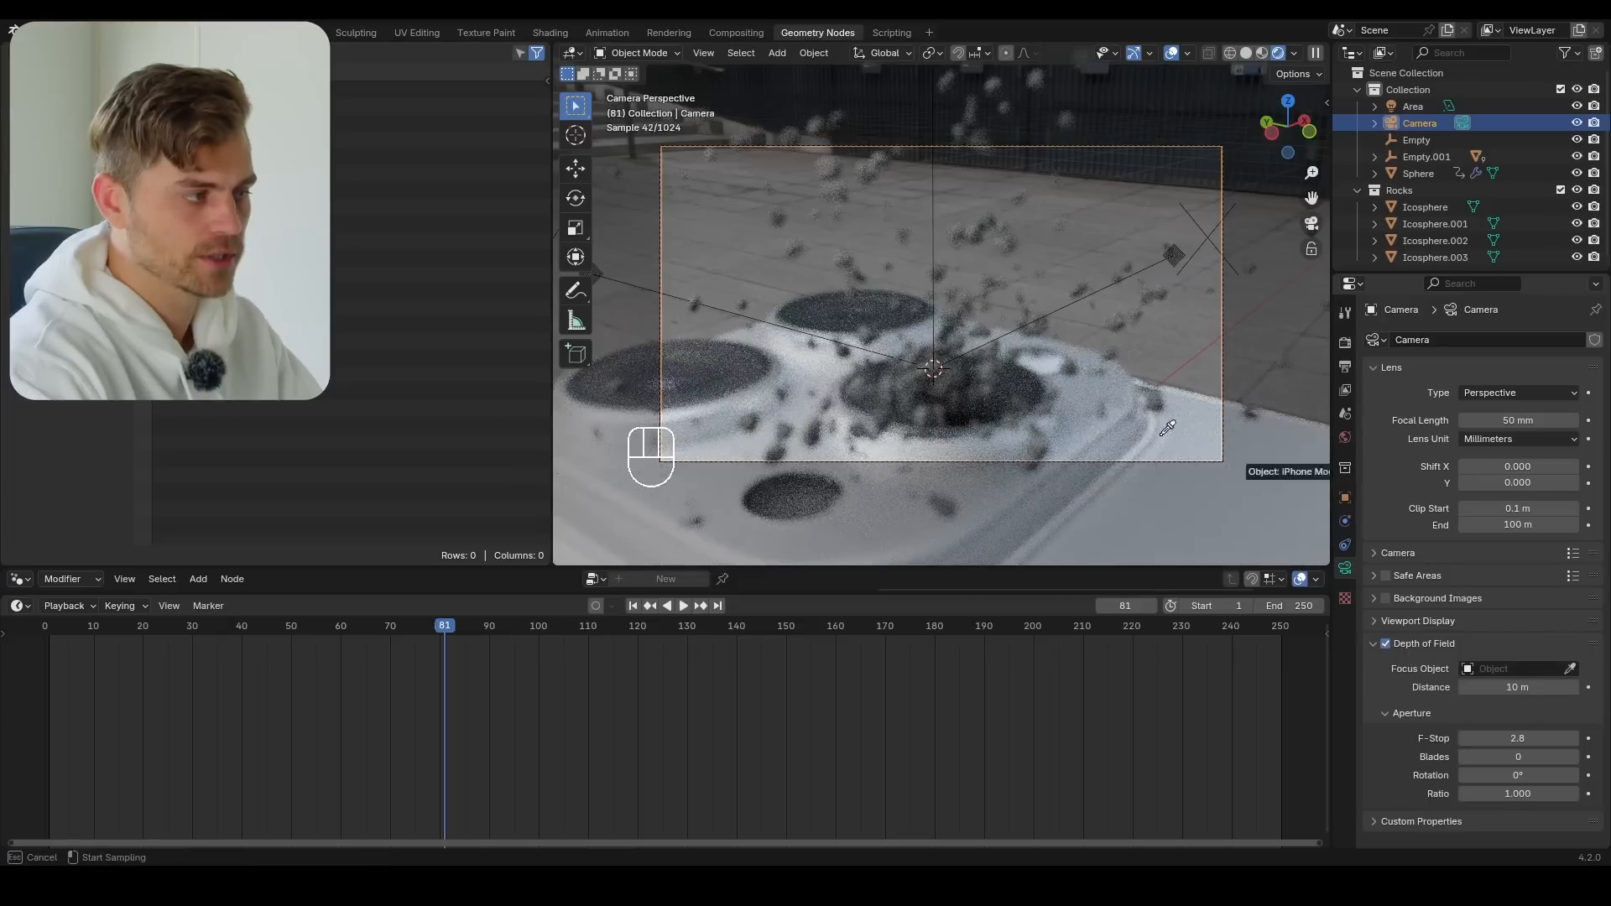
pyautogui.click(934, 183)
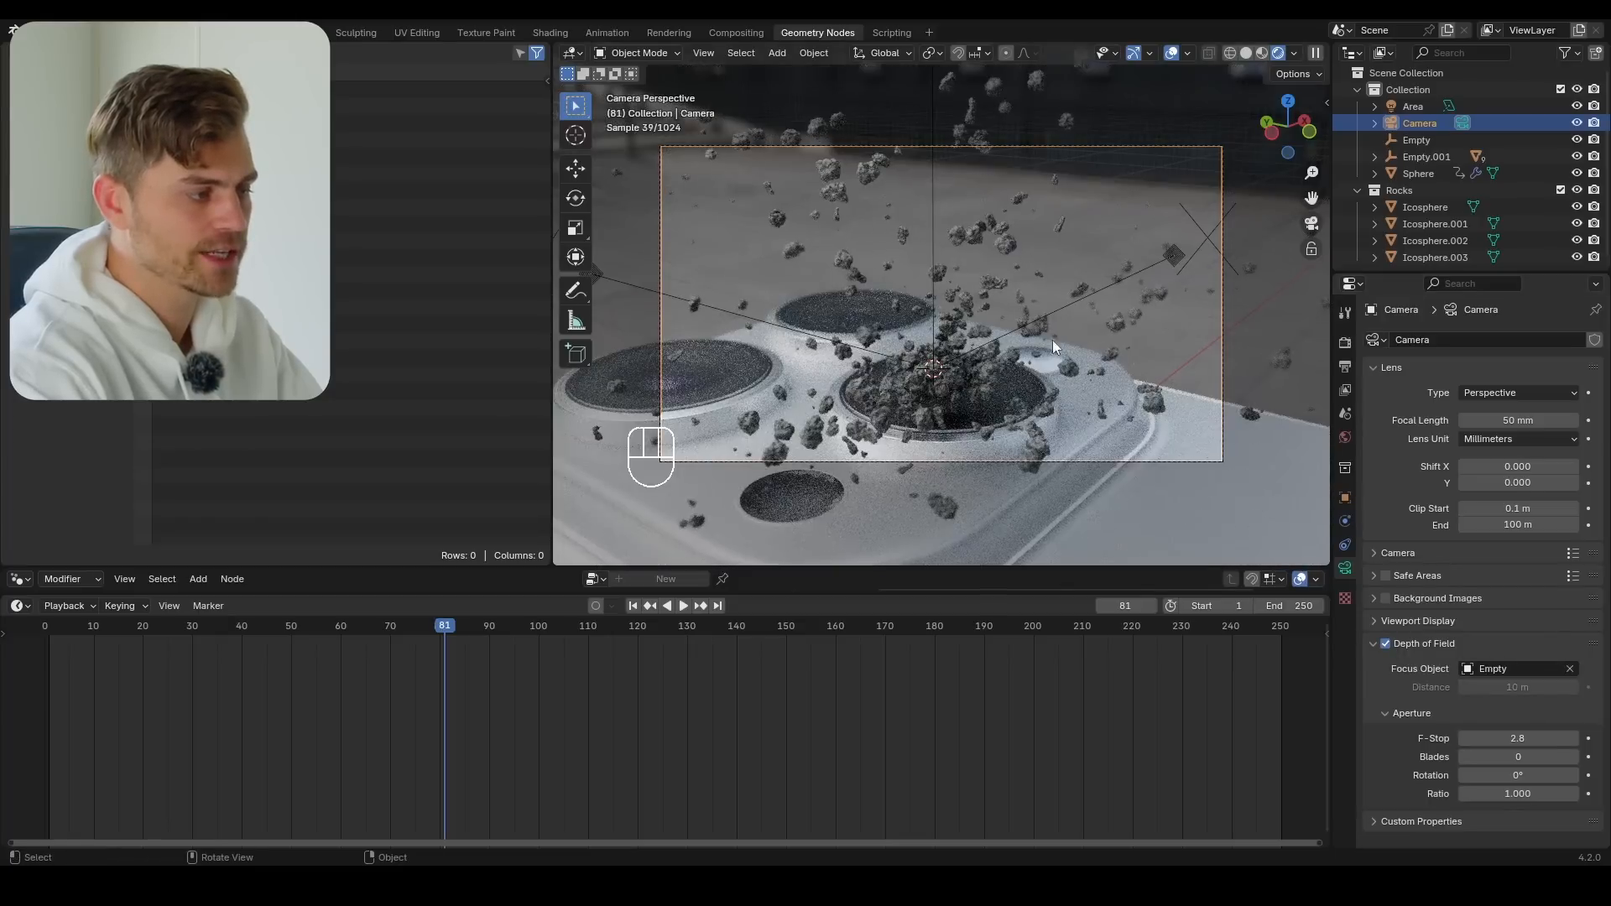
pyautogui.keyDown('shift'); pyautogui.moveTo(1511, 738); pyautogui.dragTo(1467, 739); pyautogui.keyUp('shift')
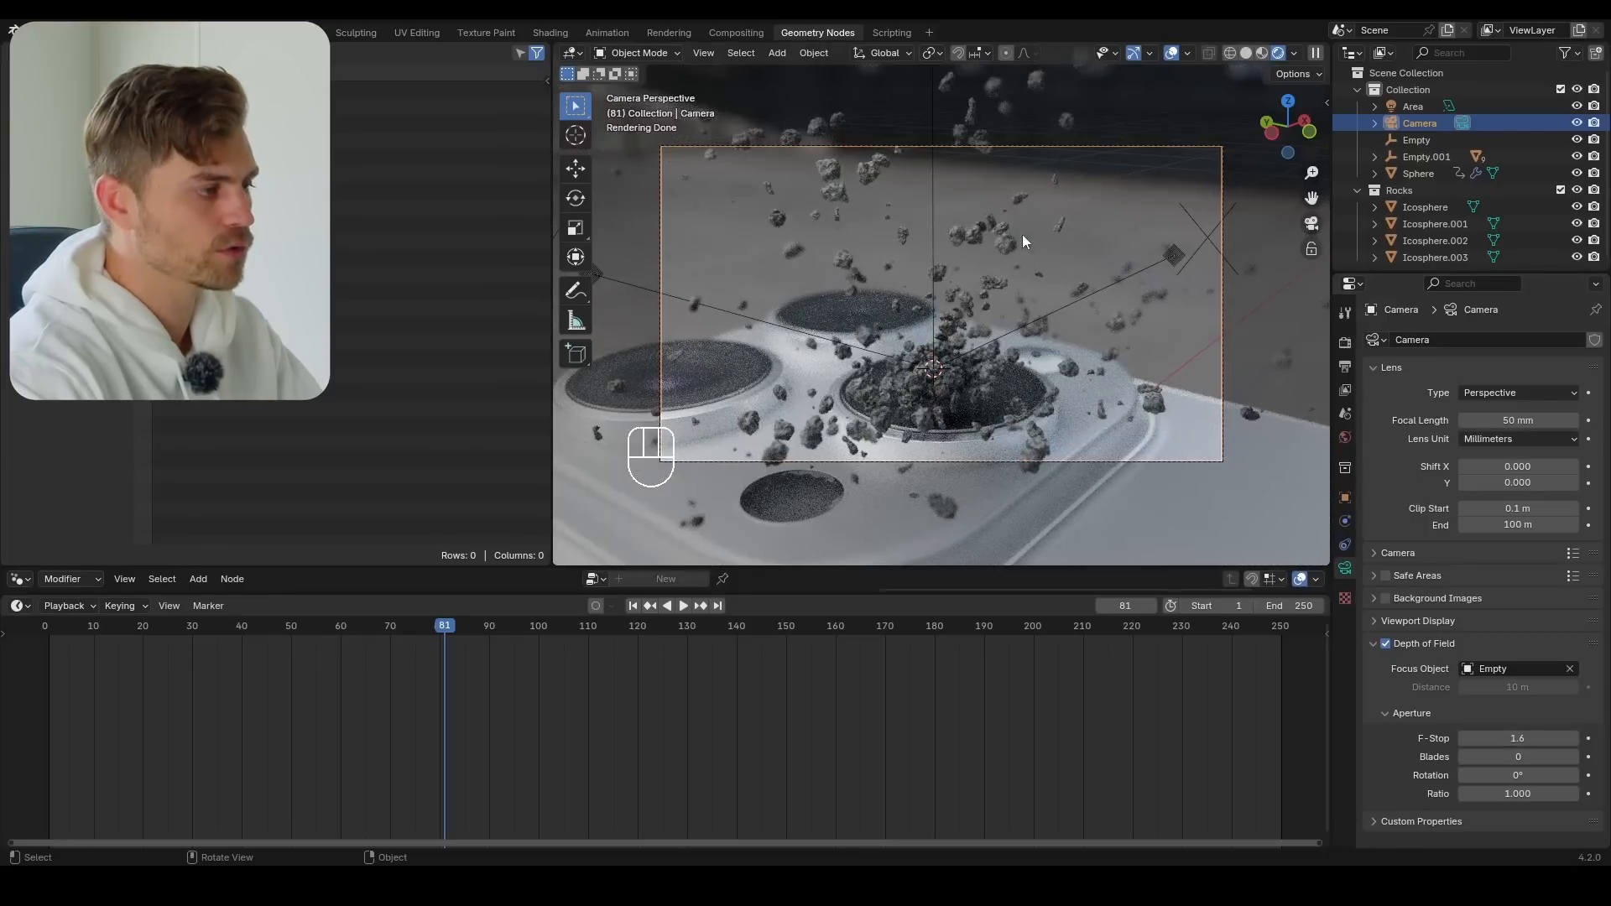
# Play the animation from frame 1 with the viewport overlays hidden, and save the file
pyautogui.click(1173, 52)
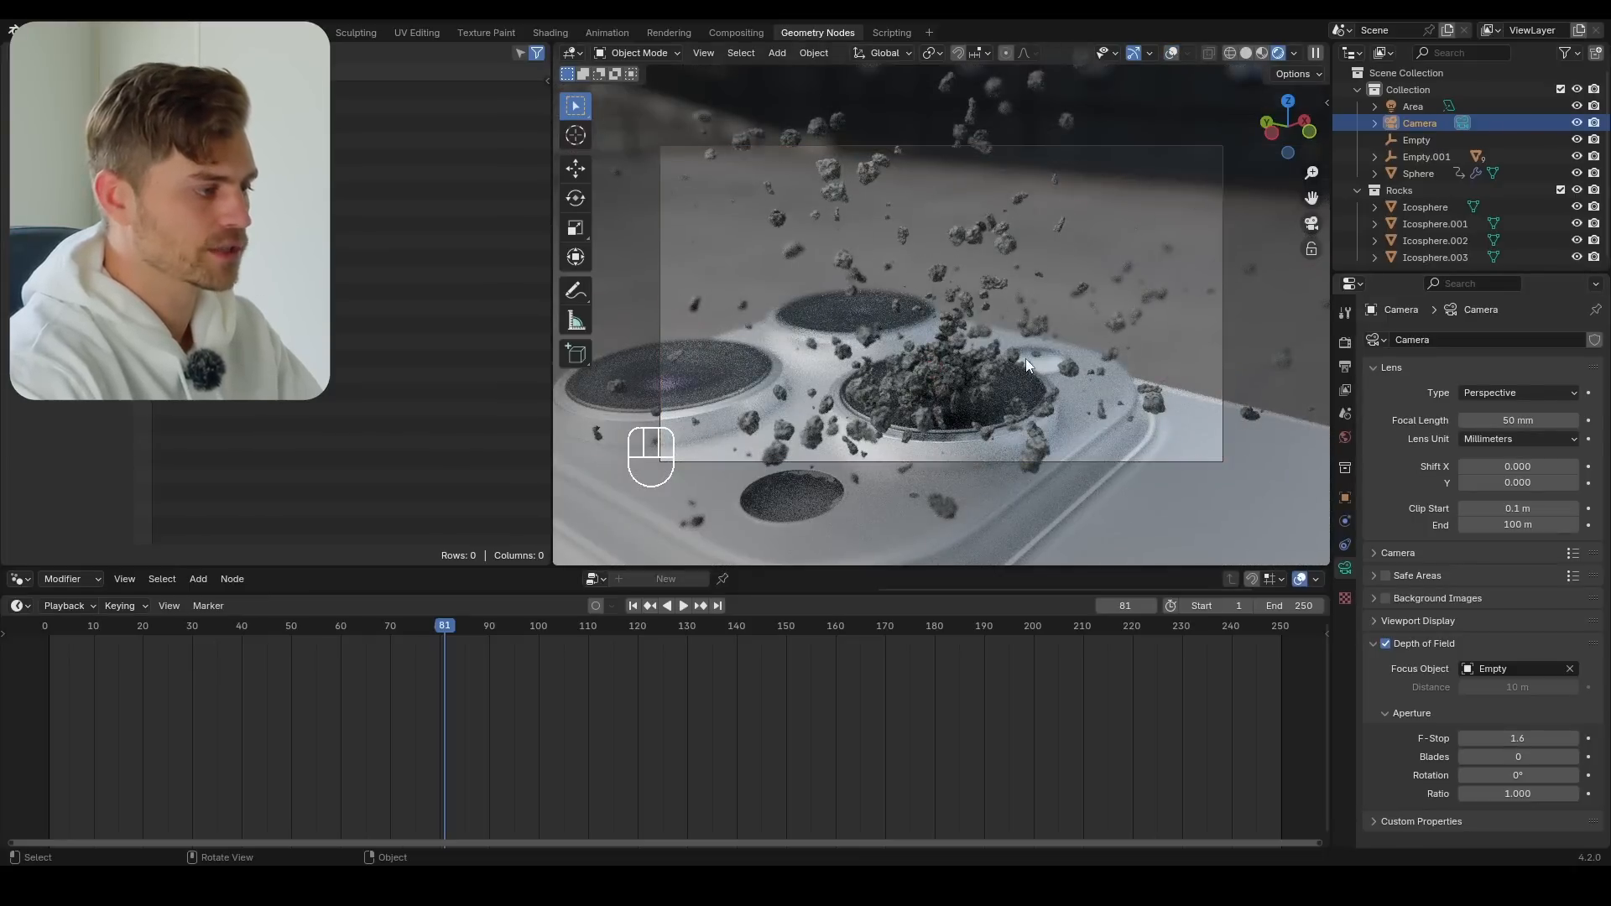
pyautogui.click(633, 606)
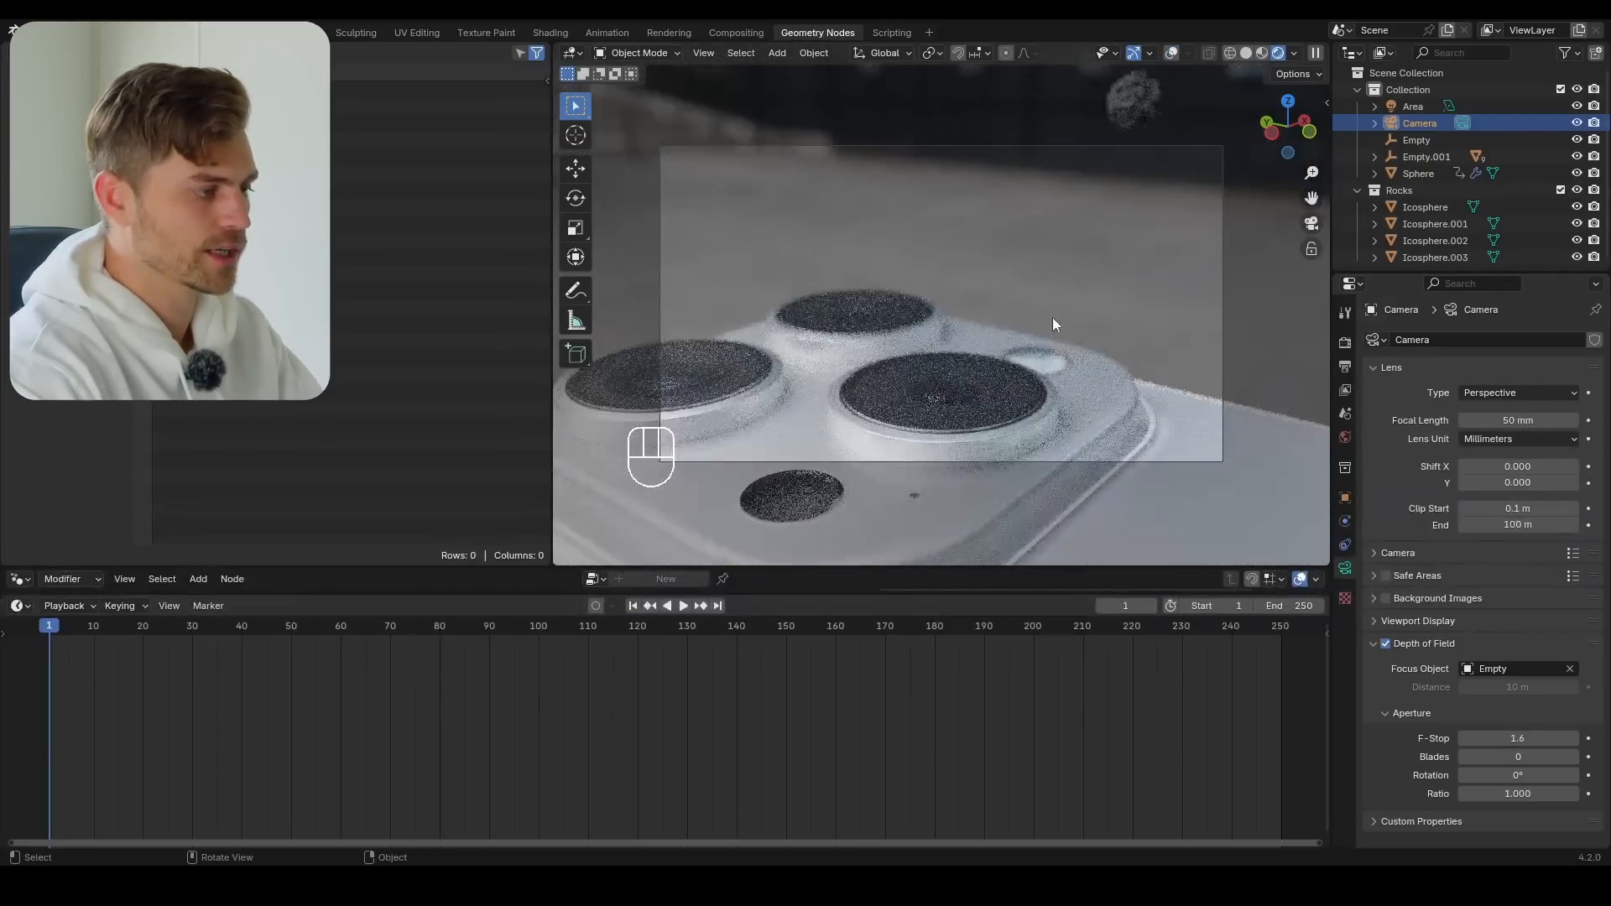
pyautogui.hotkey('shift', 'space')
pyautogui.hotkey('shift', 'space')
pyautogui.hotkey('ctrl', 's')
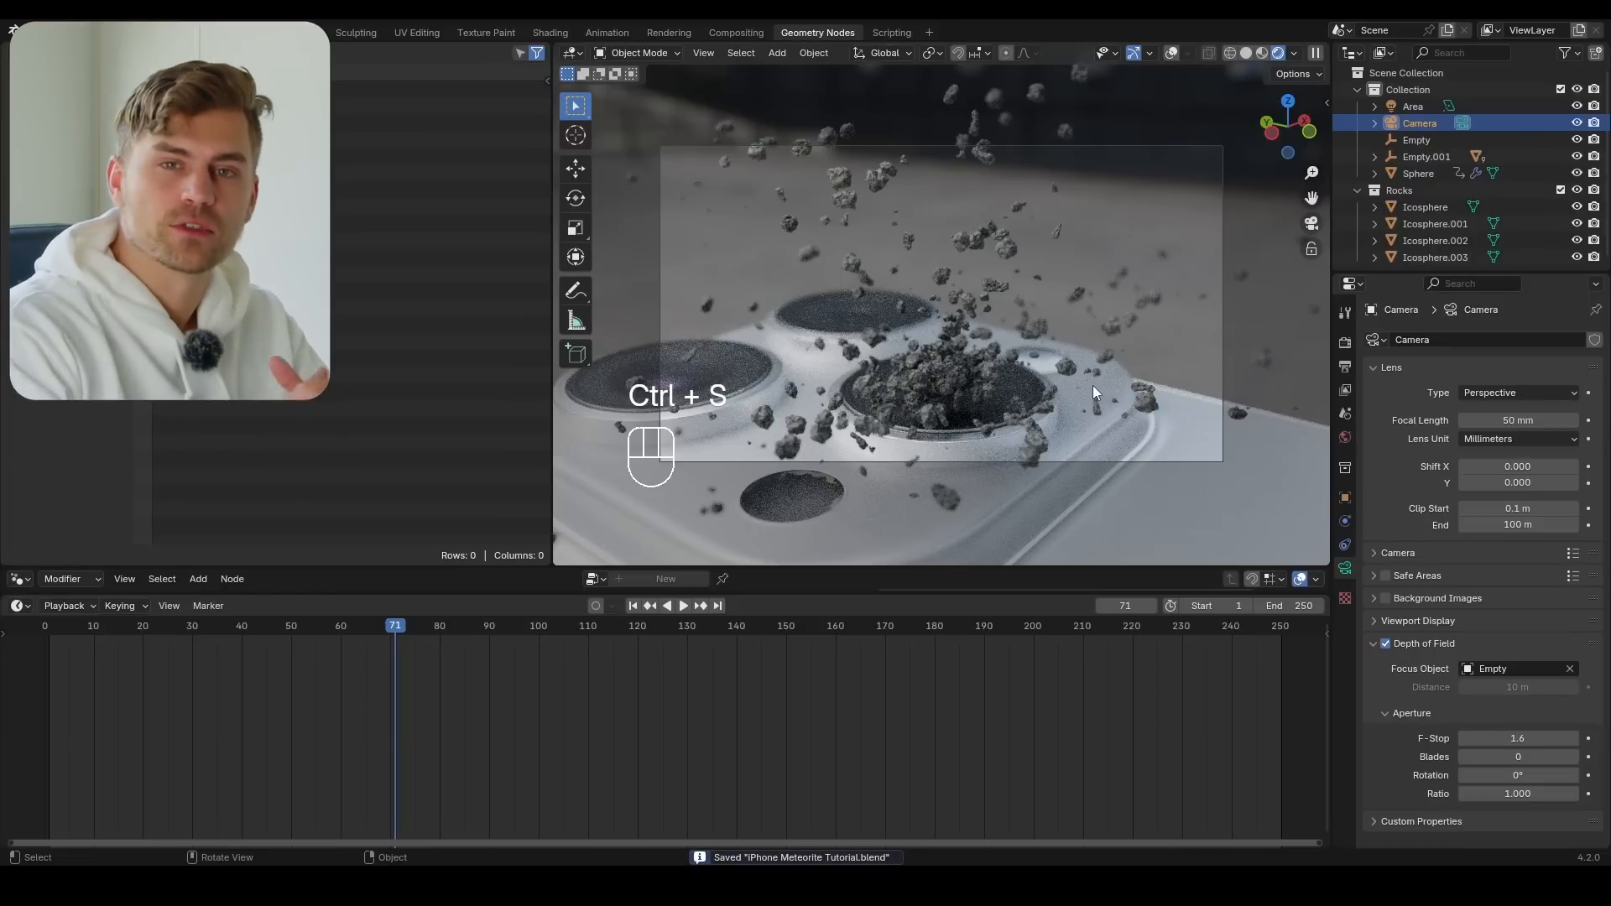